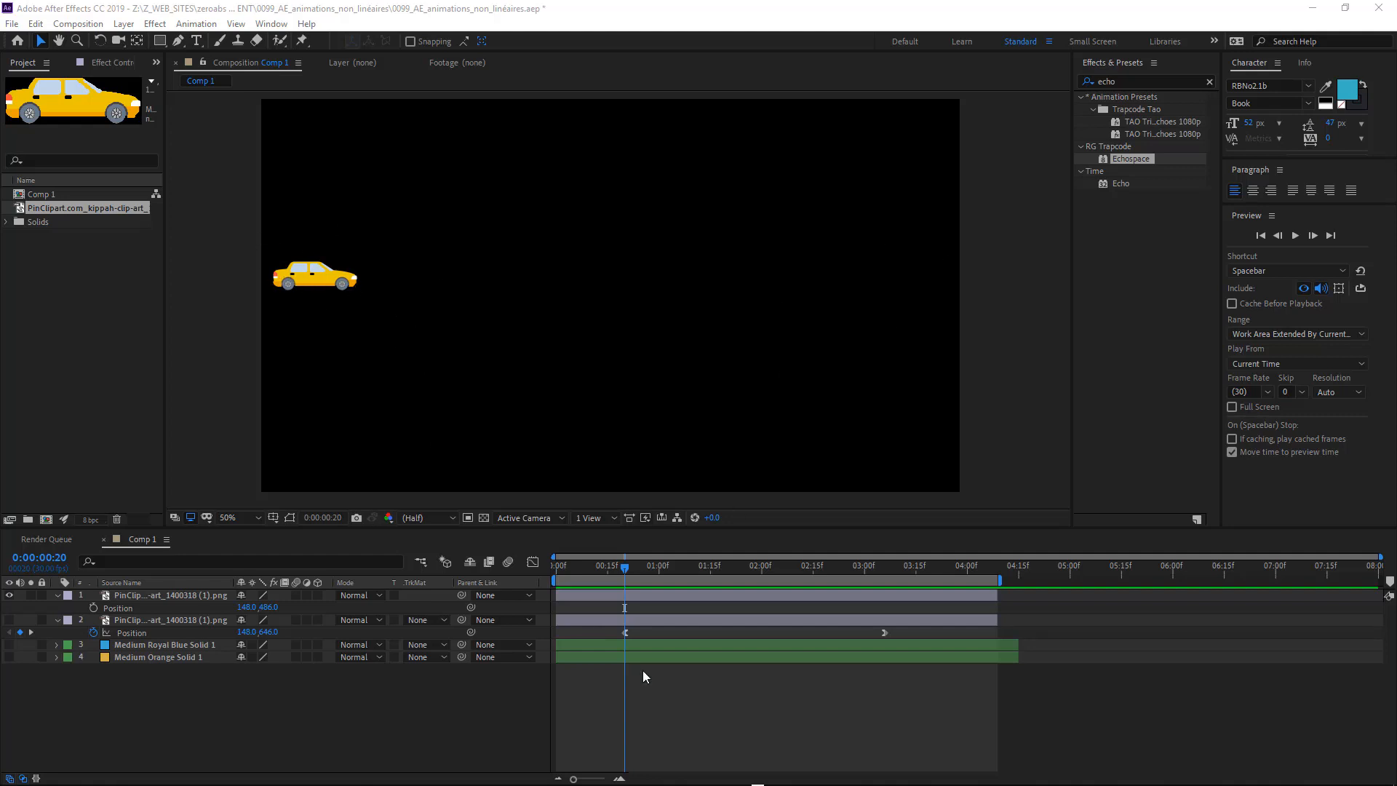
# Step: Animate the upper car layer's Position with keyframes from 148, 486 at 0:00:00:20 to about 1762, 486 at 0:00:03:06
pyautogui.click(615, 596)
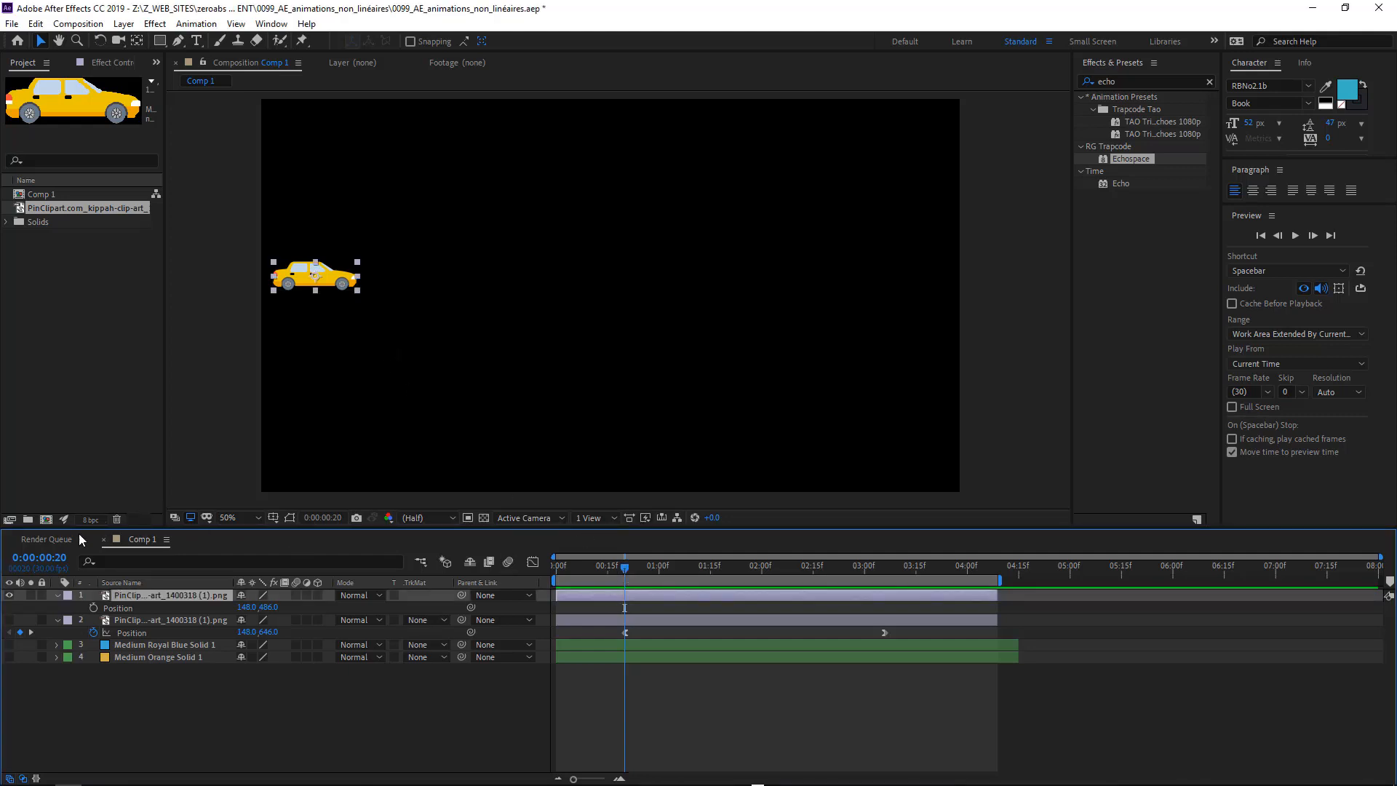
pyautogui.click(93, 609)
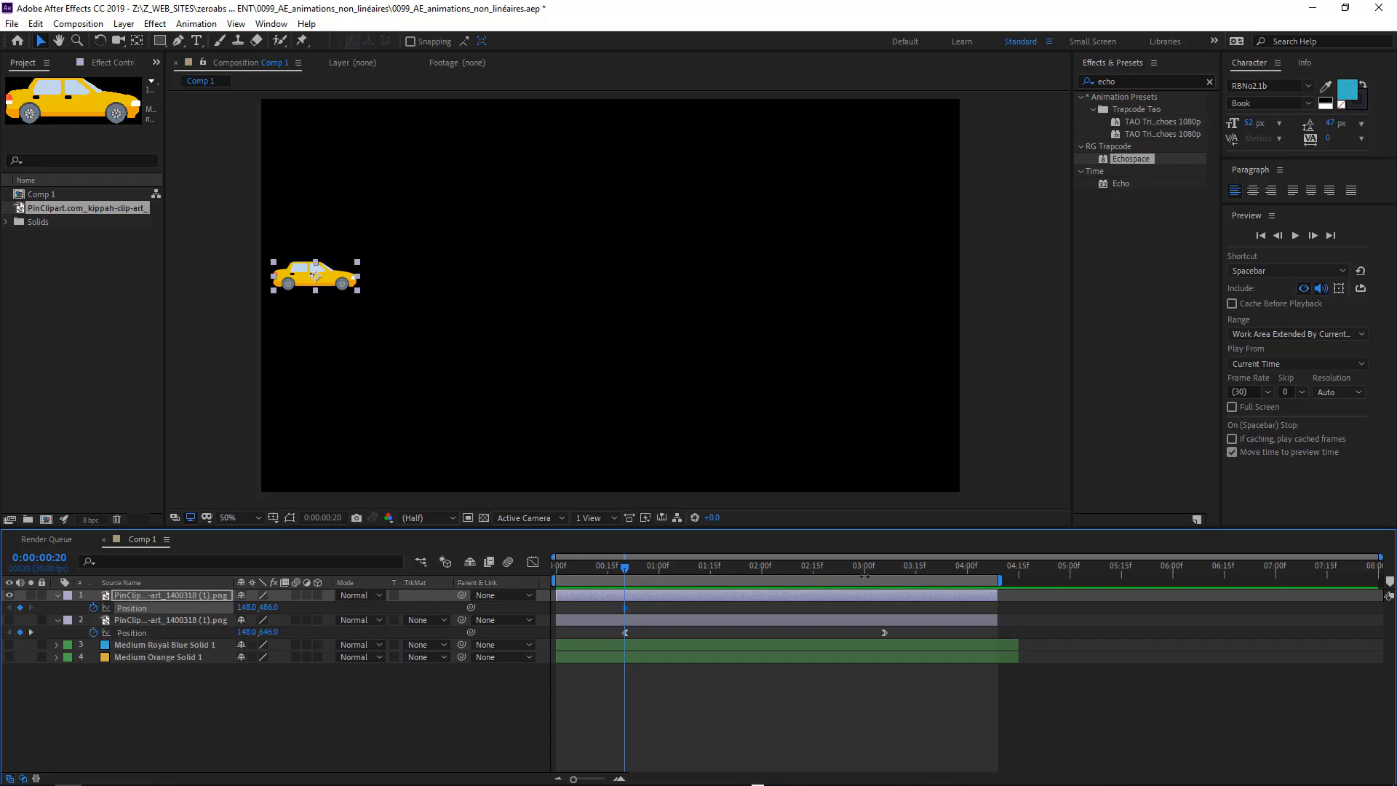
pyautogui.moveTo(873, 566); pyautogui.dragTo(883, 566)
pyautogui.moveTo(301, 269); pyautogui.dragTo(888, 304)
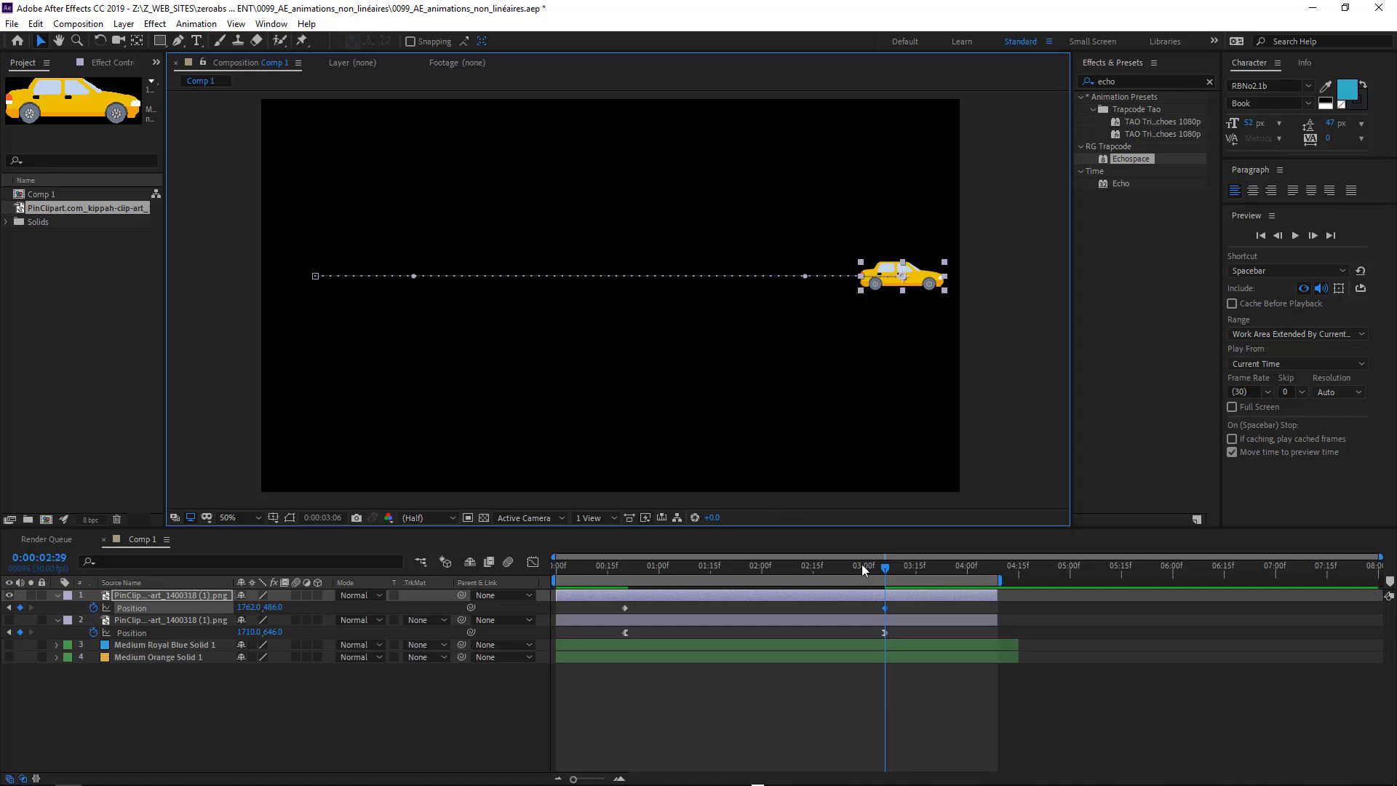
# Step: Examine the spacing of the dots along the upper car's motion path at several times between its keyframes
pyautogui.moveTo(861, 565); pyautogui.dragTo(624, 560)
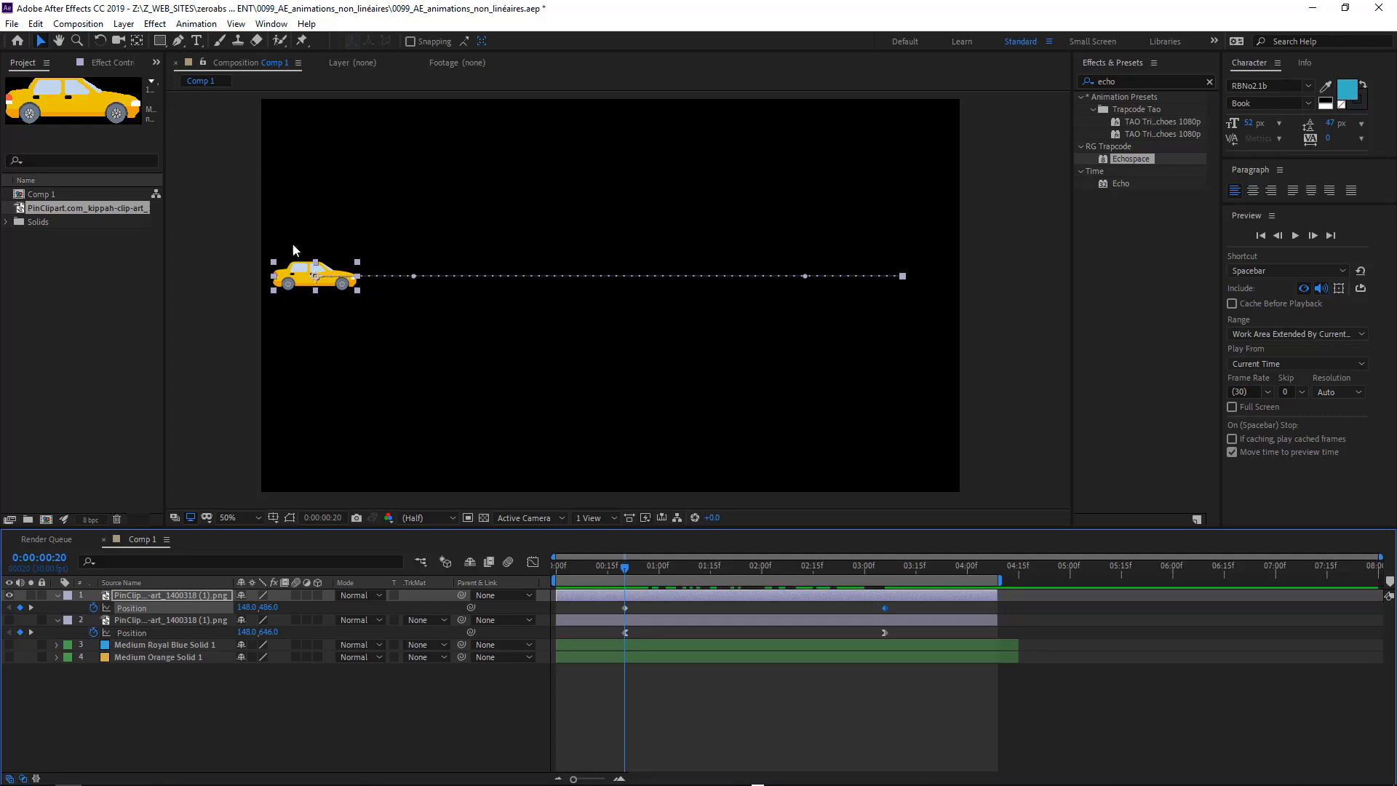
pyautogui.scroll(3, 303, 269)
pyautogui.press('space')
pyautogui.moveTo(291, 188); pyautogui.dragTo(681, 374)
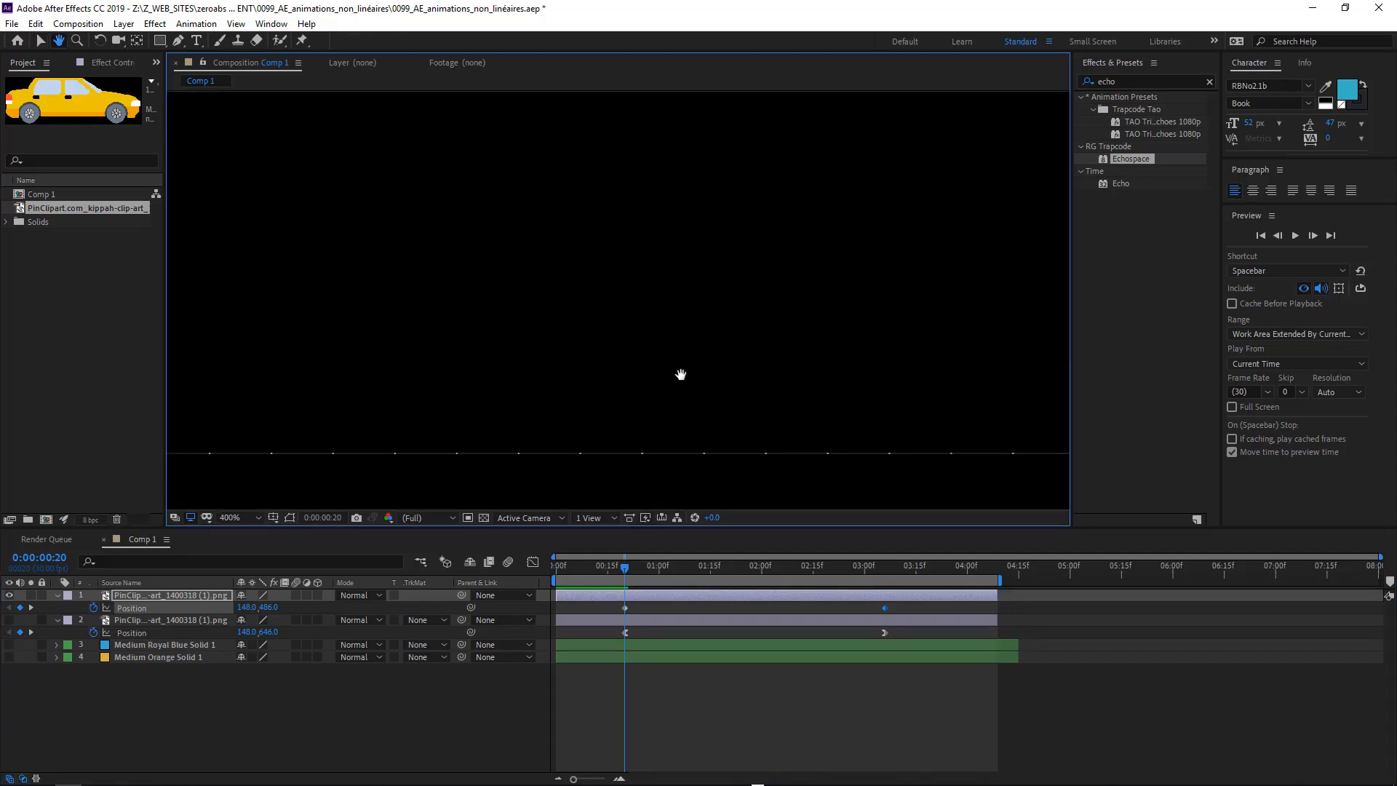
pyautogui.moveTo(214, 268); pyautogui.dragTo(786, 143)
pyautogui.moveTo(449, 313); pyautogui.dragTo(1128, 279)
pyautogui.moveTo(318, 311); pyautogui.dragTo(410, 330)
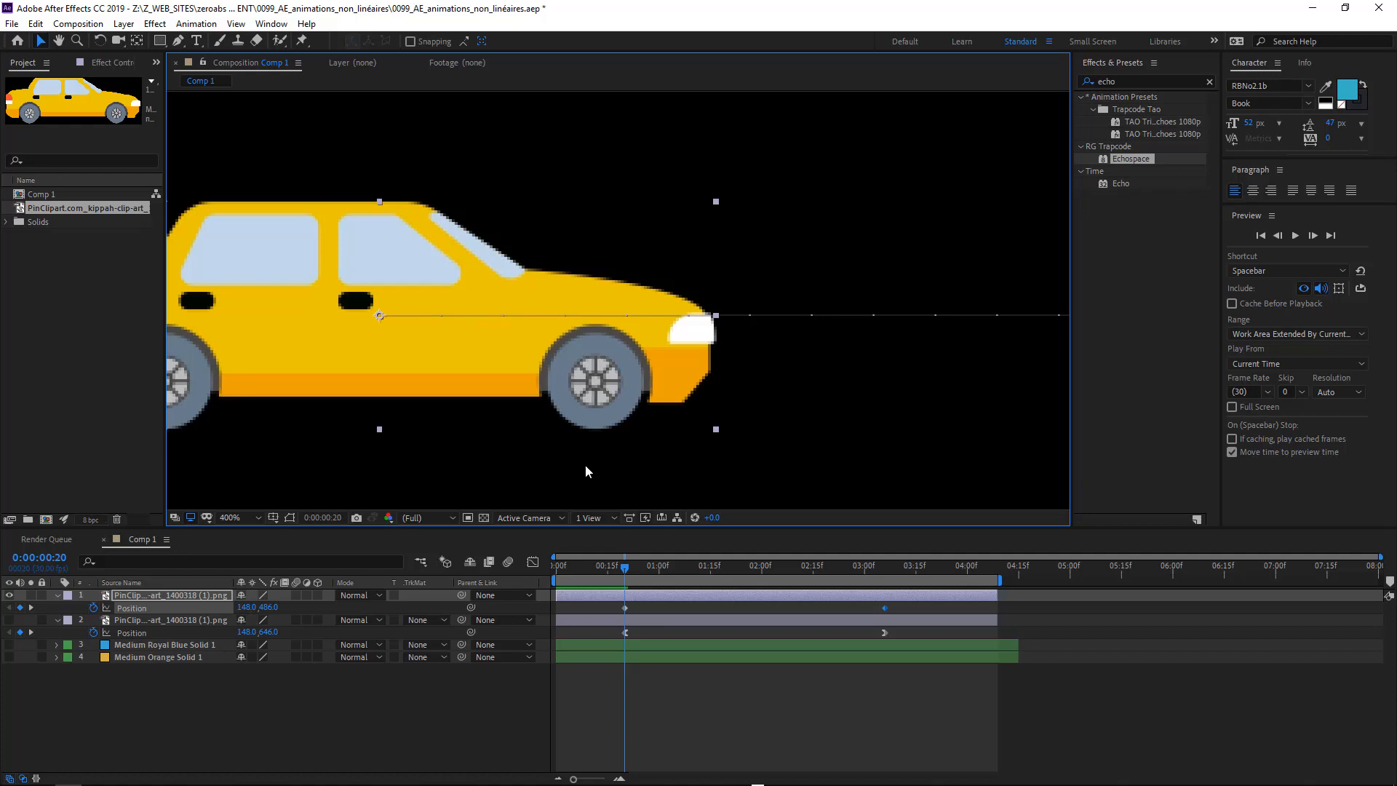
pyautogui.moveTo(625, 566); pyautogui.dragTo(653, 569)
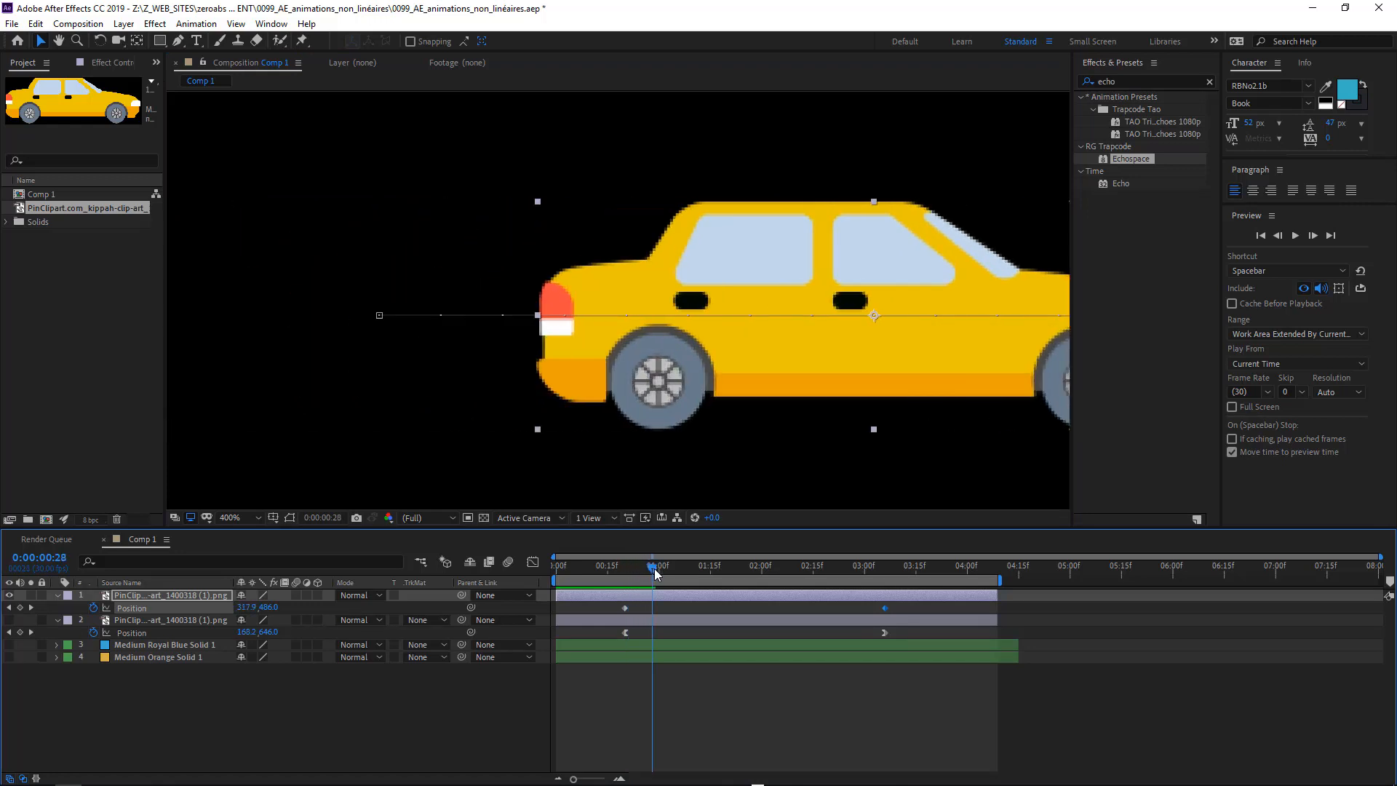
pyautogui.scroll(-4, 713, 288)
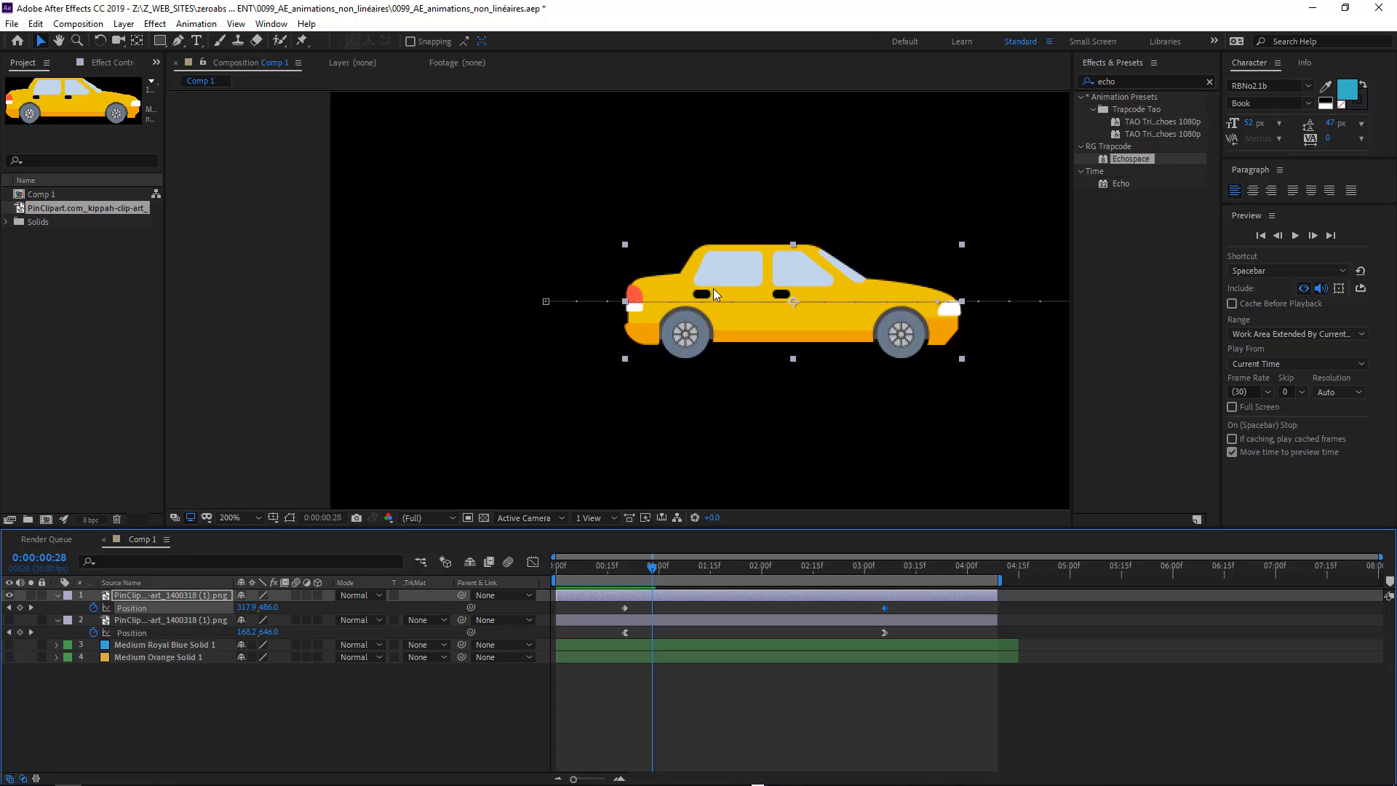
pyautogui.press('h')
pyautogui.moveTo(798, 308); pyautogui.dragTo(371, 267)
pyautogui.scroll(-1, 379, 266)
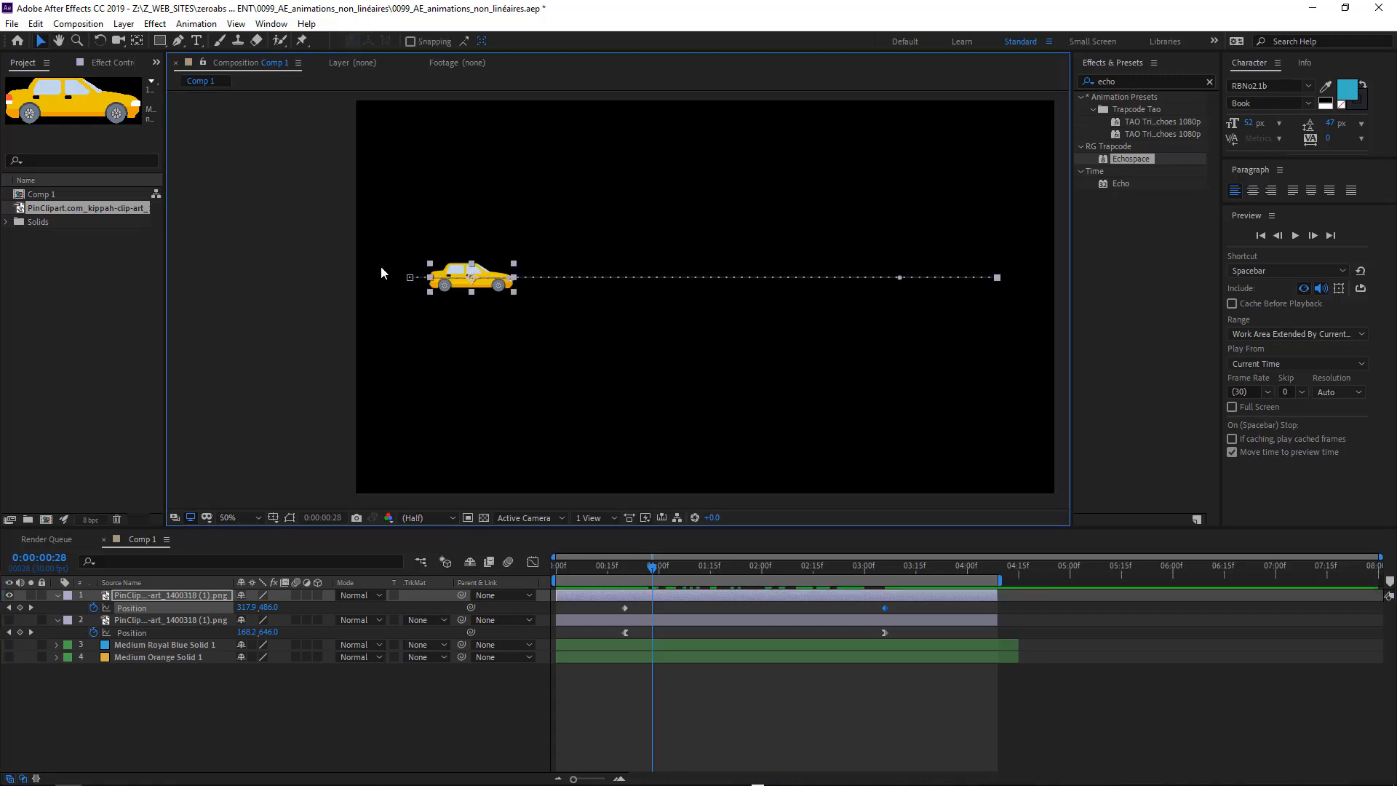
pyautogui.moveTo(630, 331); pyautogui.dragTo(597, 336)
pyautogui.press('v')
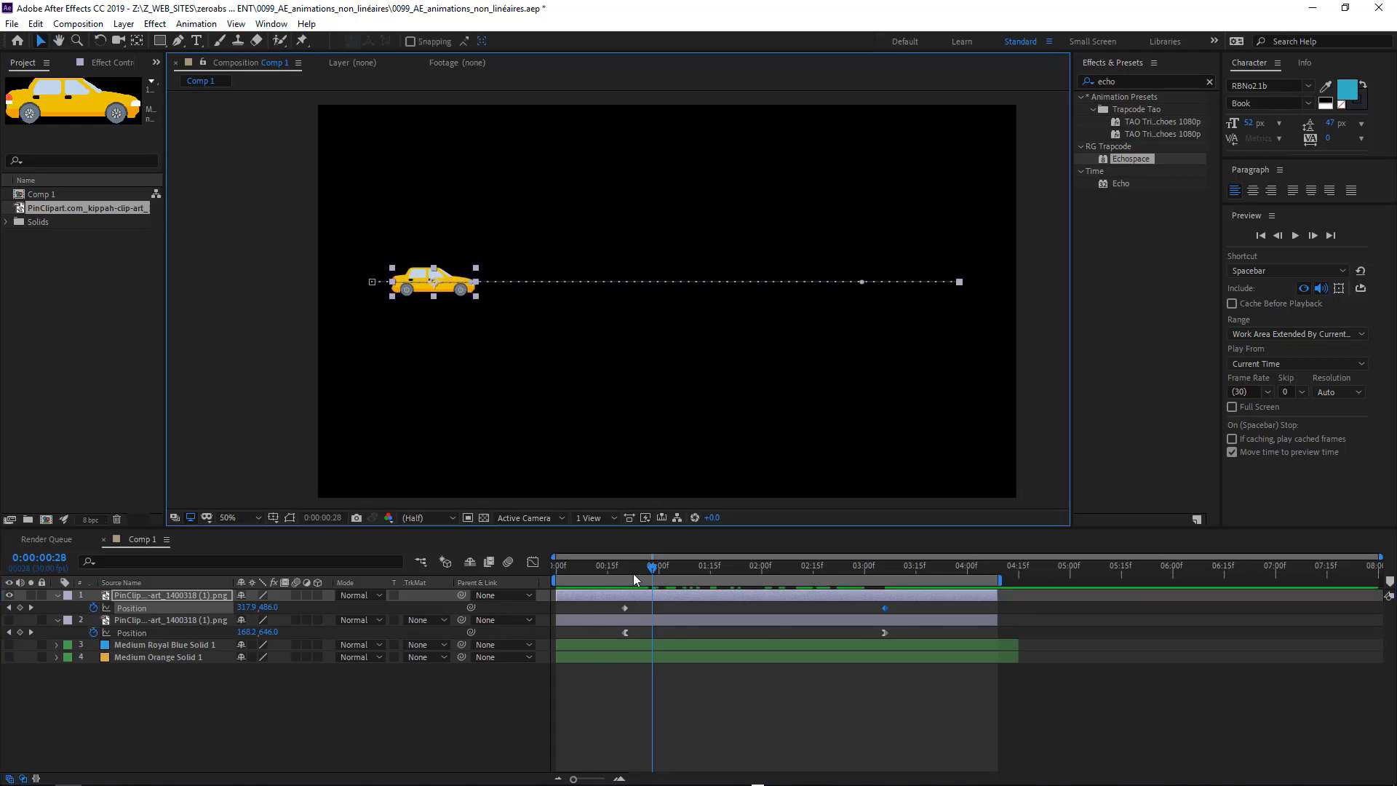
# Step: Deselect the layer and play back the upper car's animation several times from about 0:00:00:04
pyautogui.moveTo(587, 566); pyautogui.dragTo(568, 568)
pyautogui.click(671, 704)
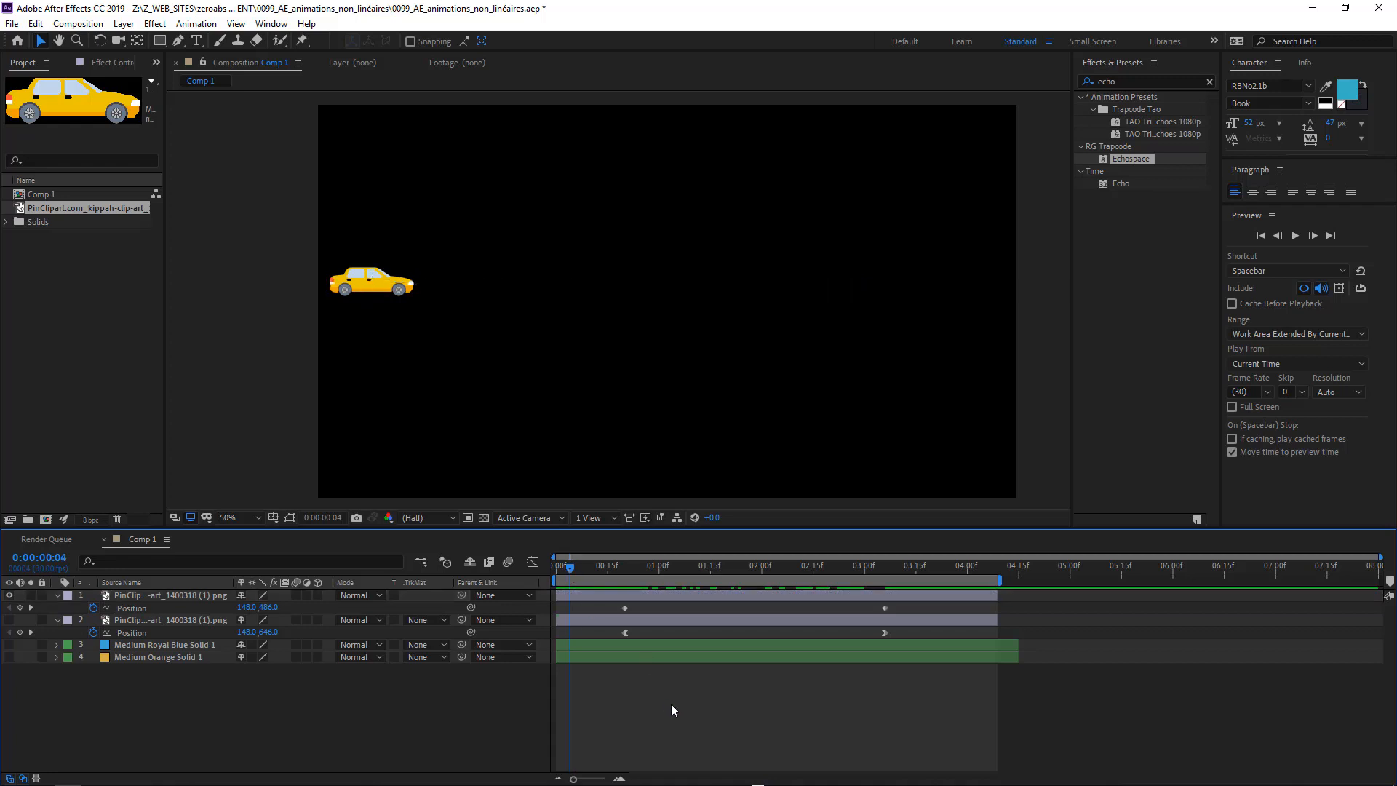
pyautogui.press('space')
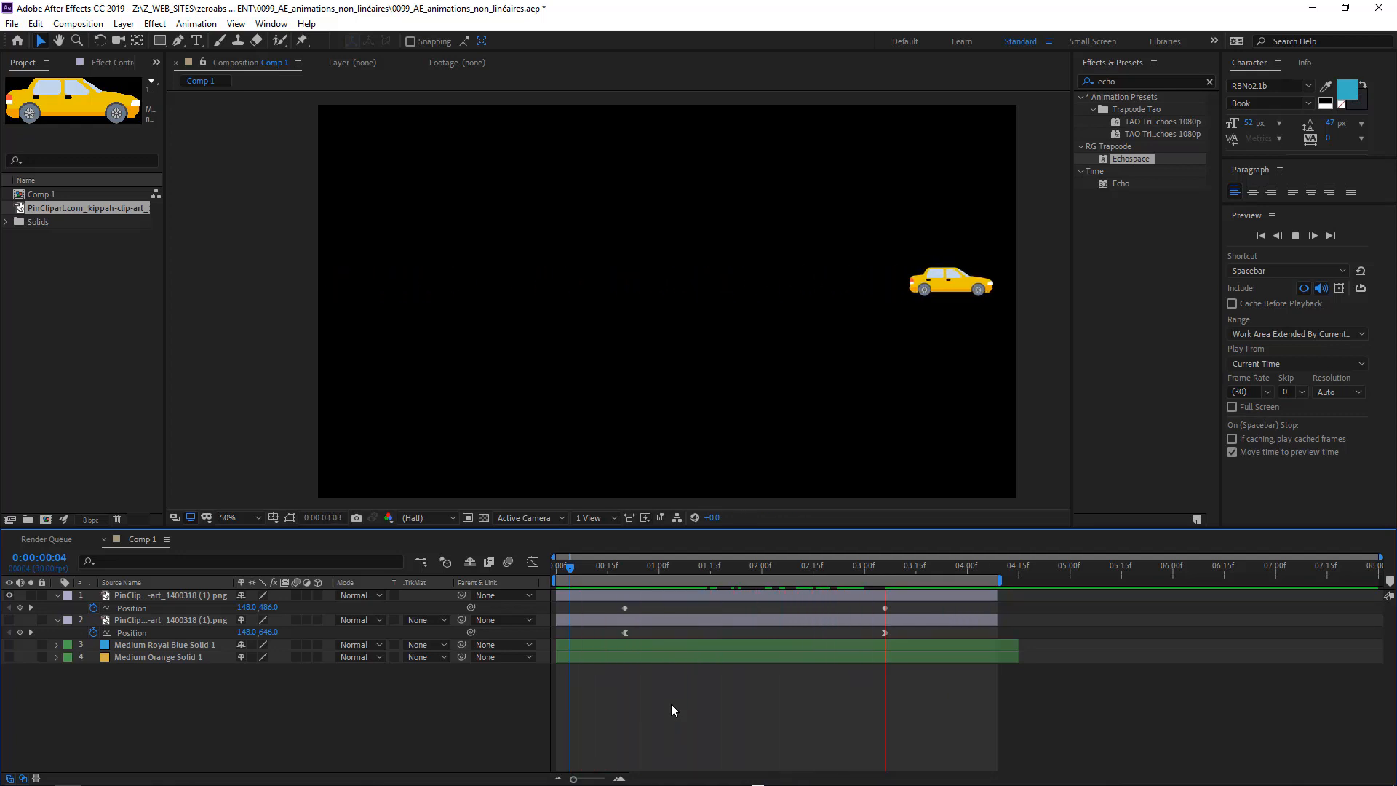
pyautogui.press('space')
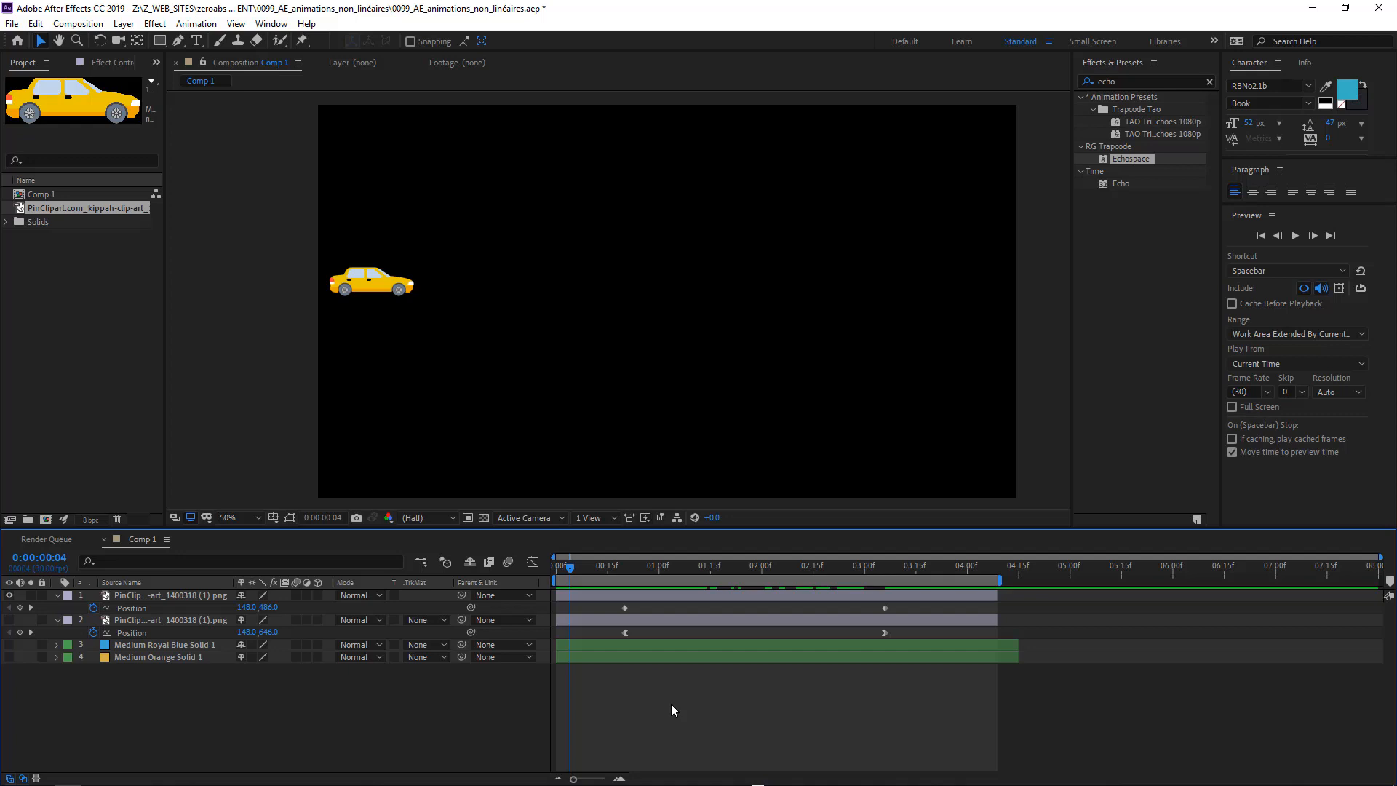
pyautogui.press('space')
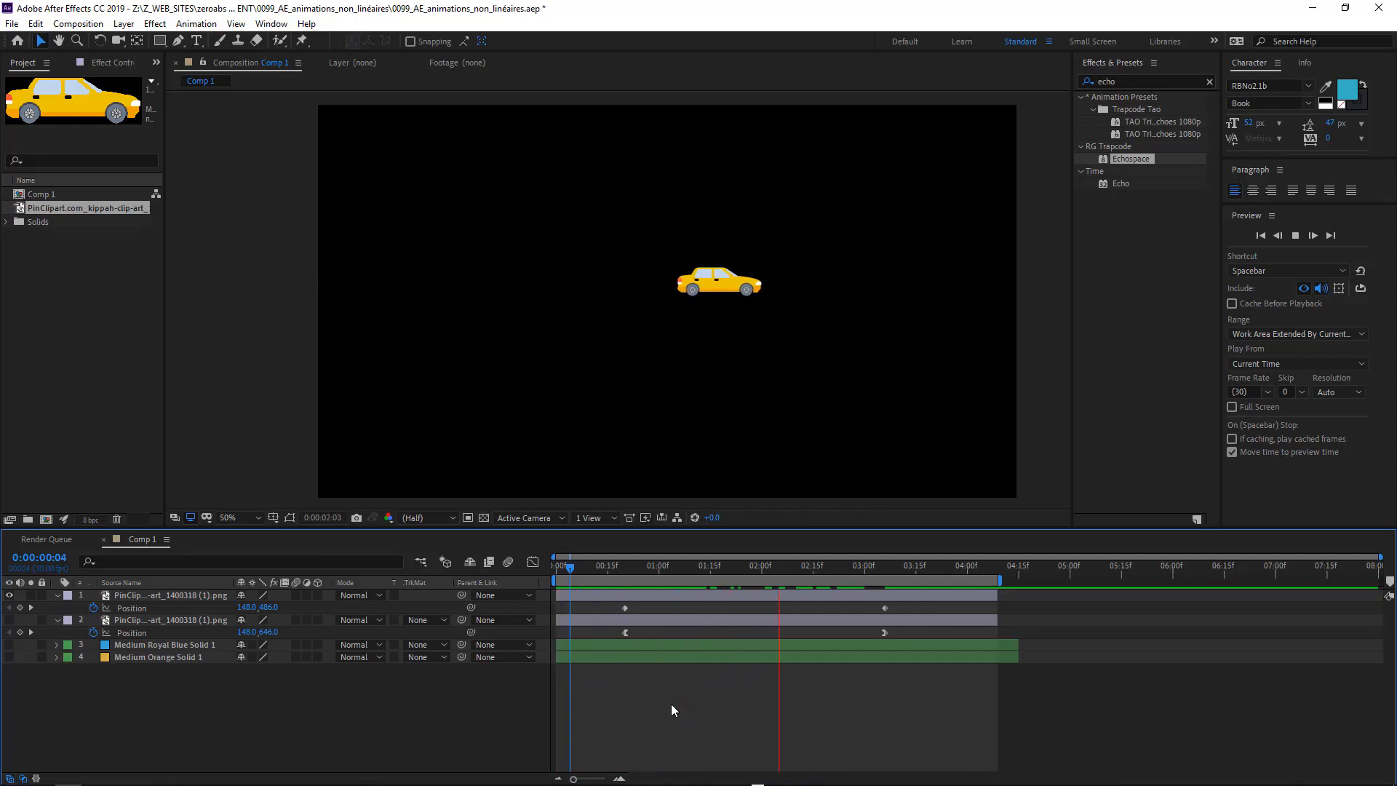
pyautogui.press('space')
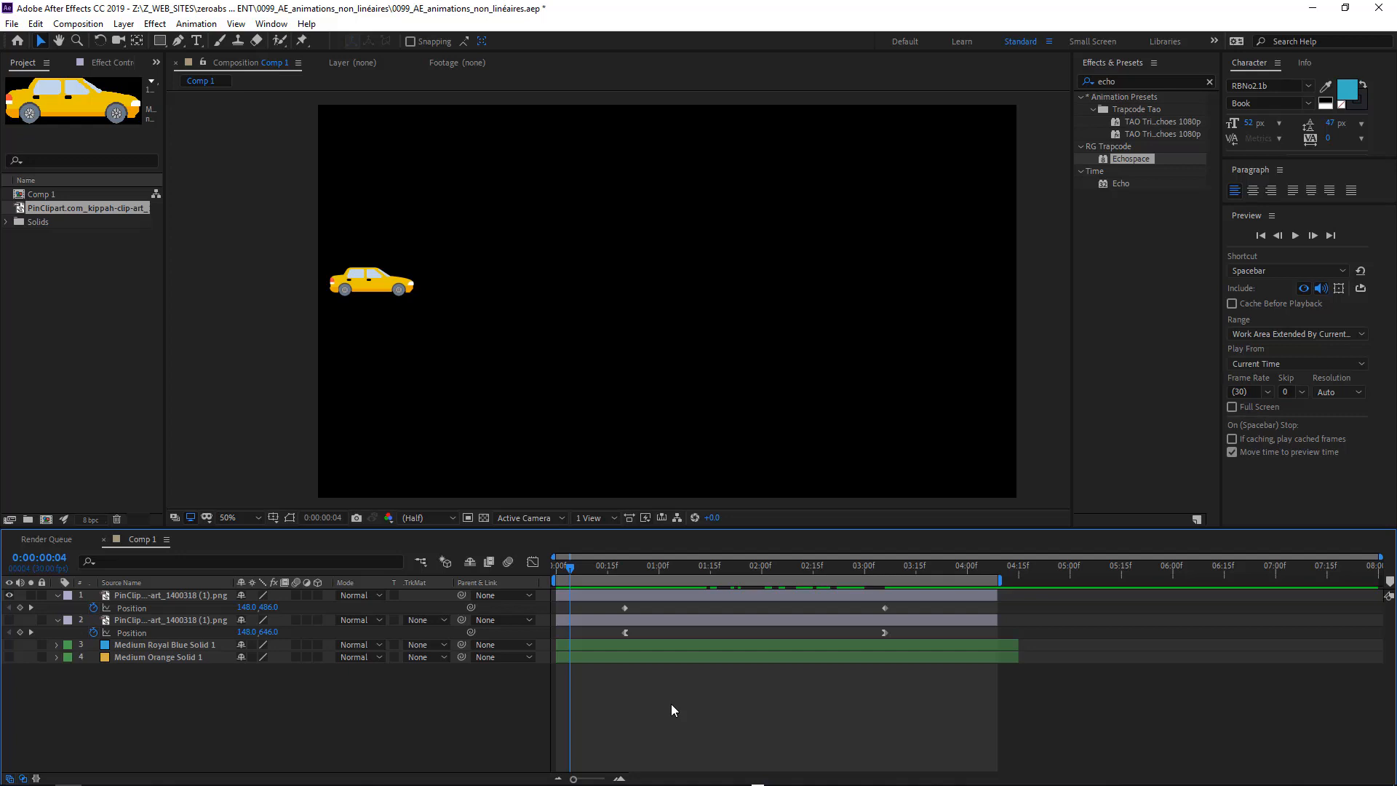
pyautogui.press('space')
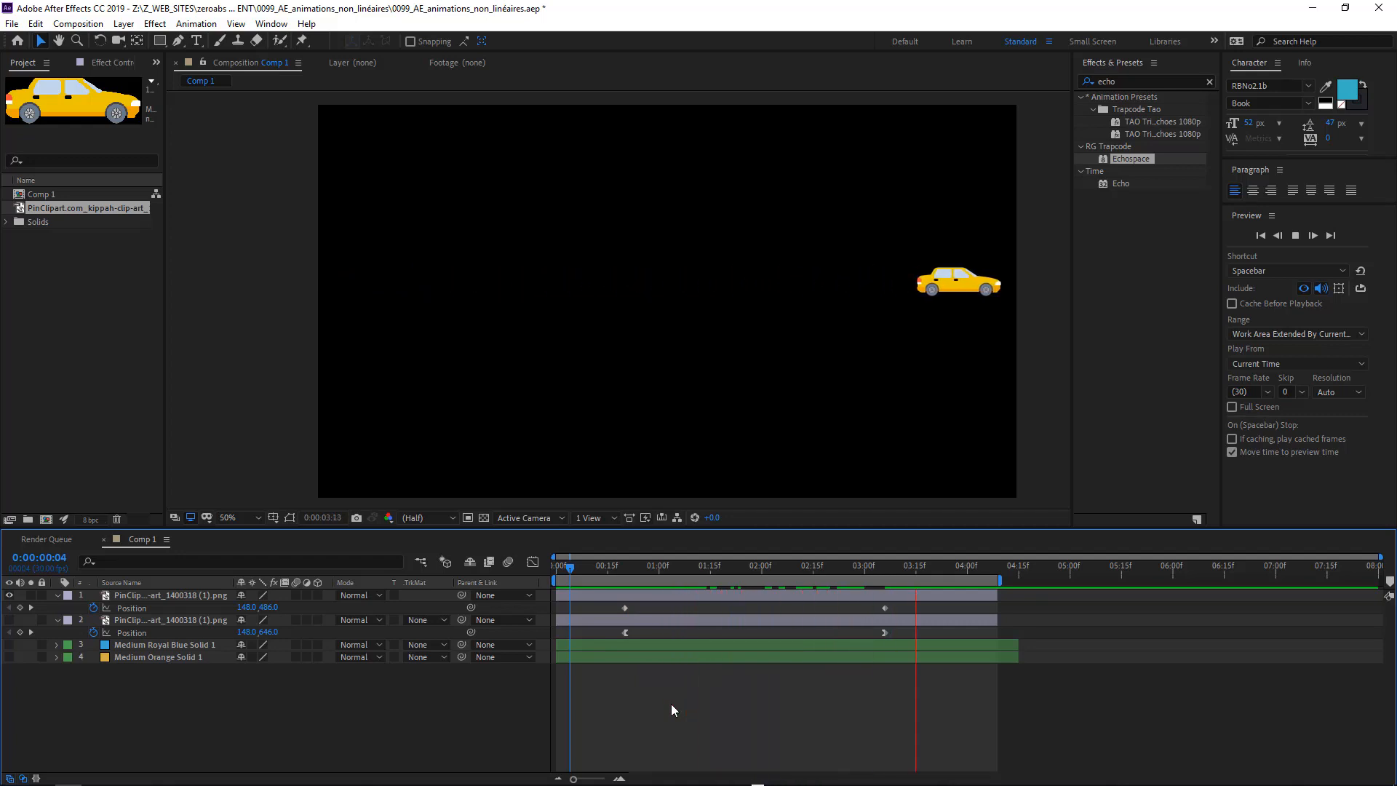
pyautogui.press('space')
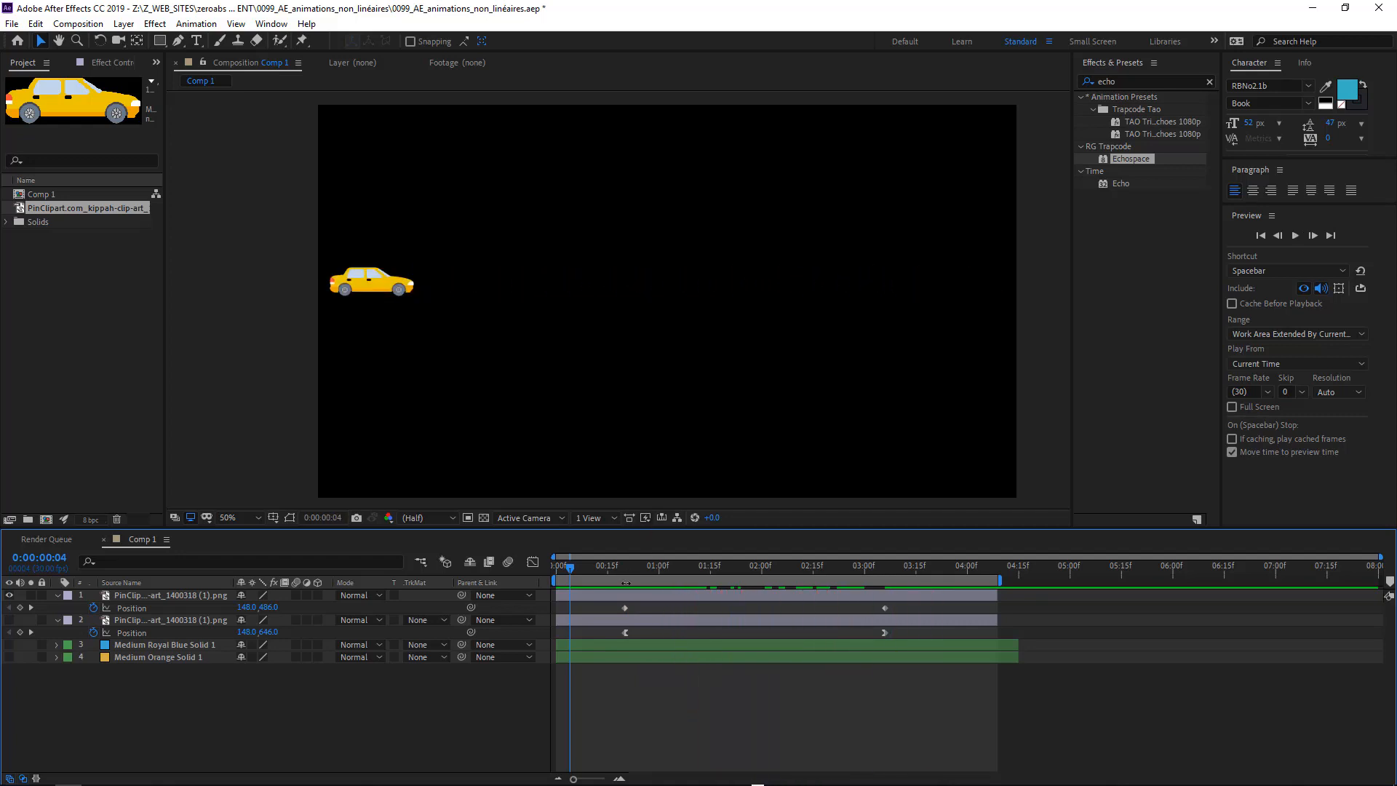
# Step: Make the second car layer visible and preview both cars' movements together
pyautogui.click(623, 621)
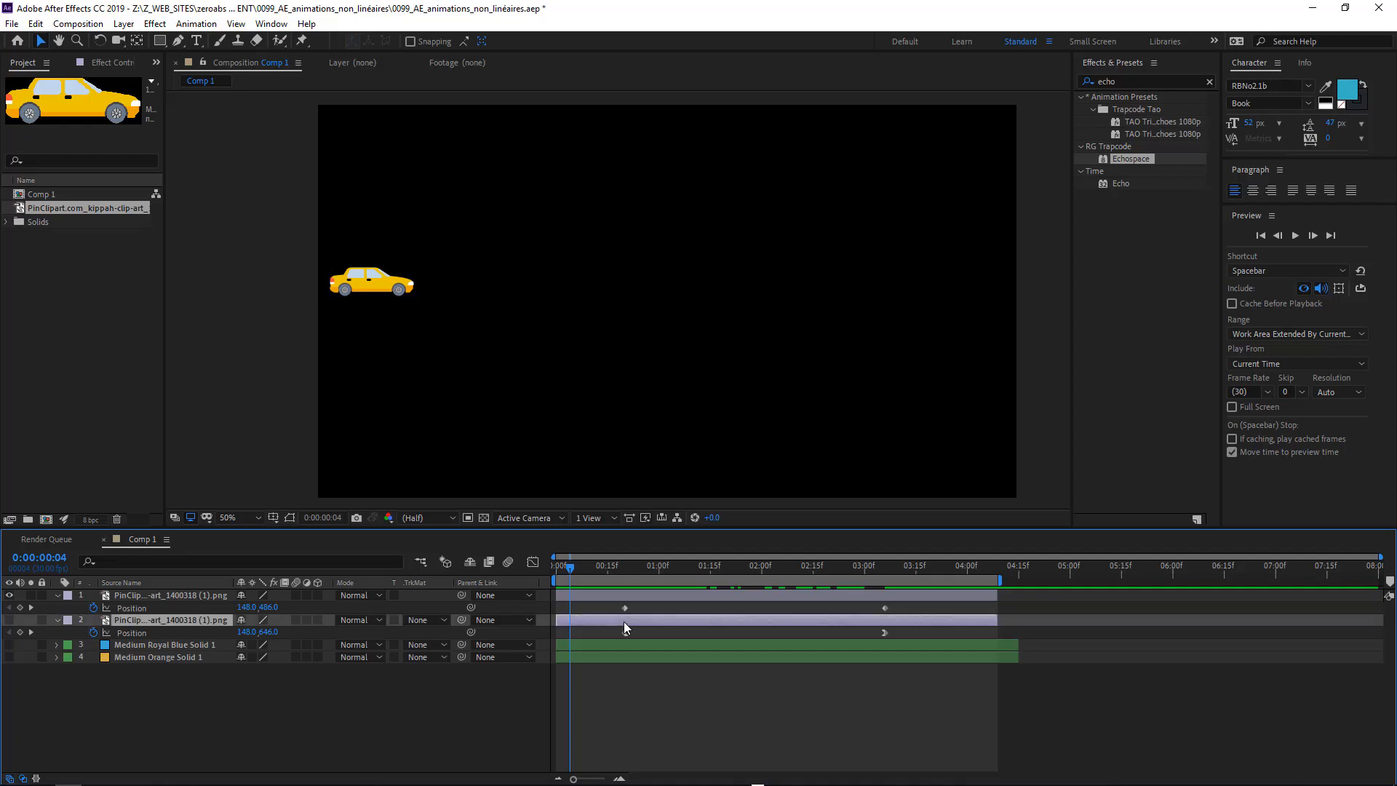
pyautogui.click(9, 620)
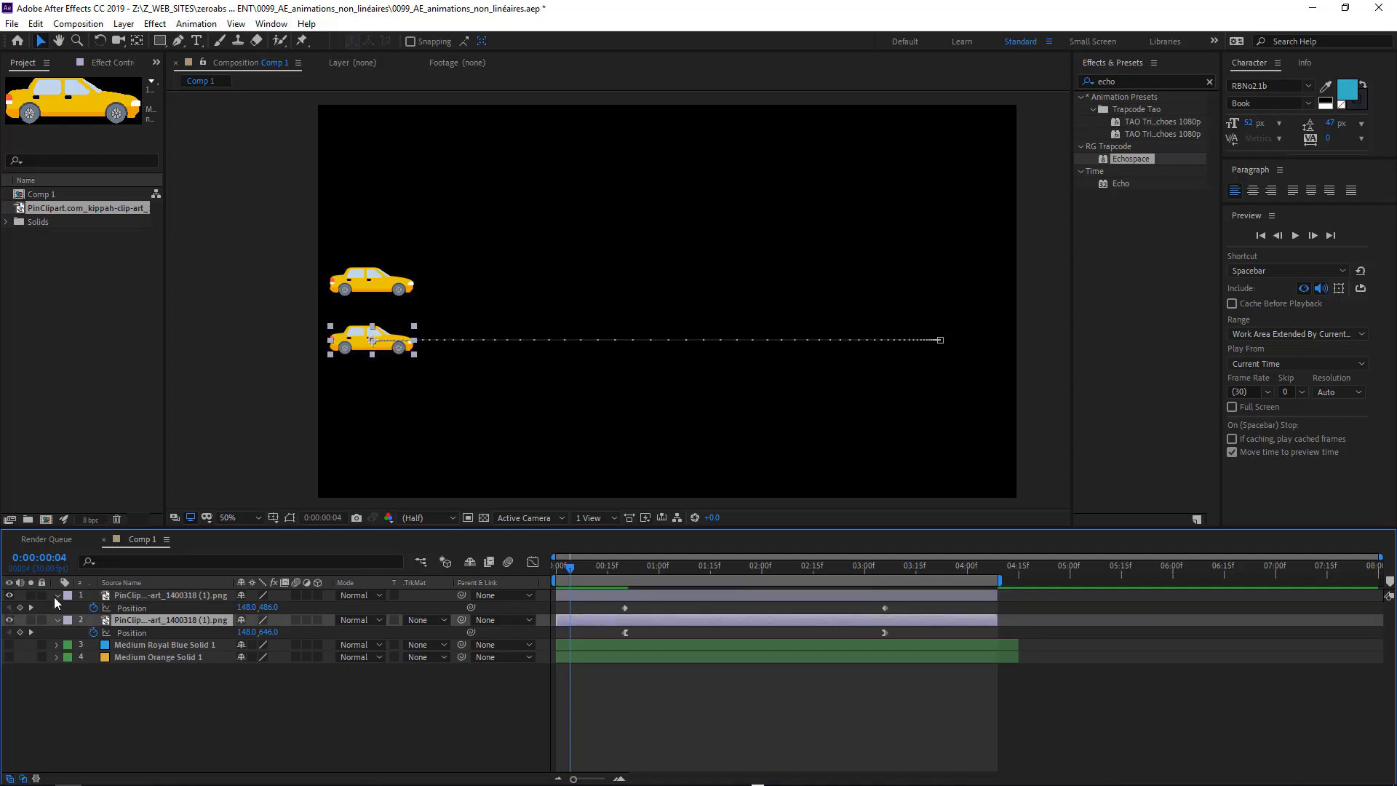
pyautogui.click(735, 682)
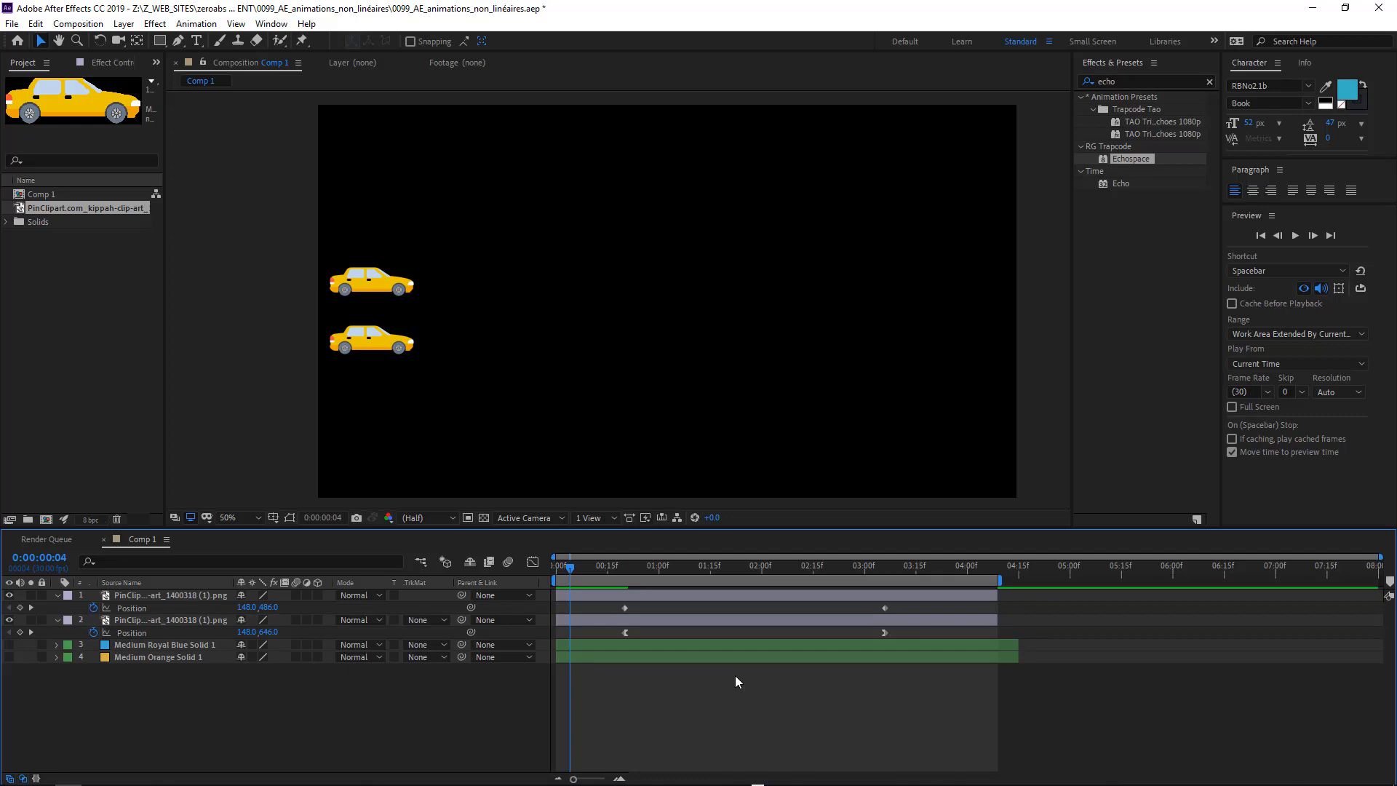
pyautogui.press('space')
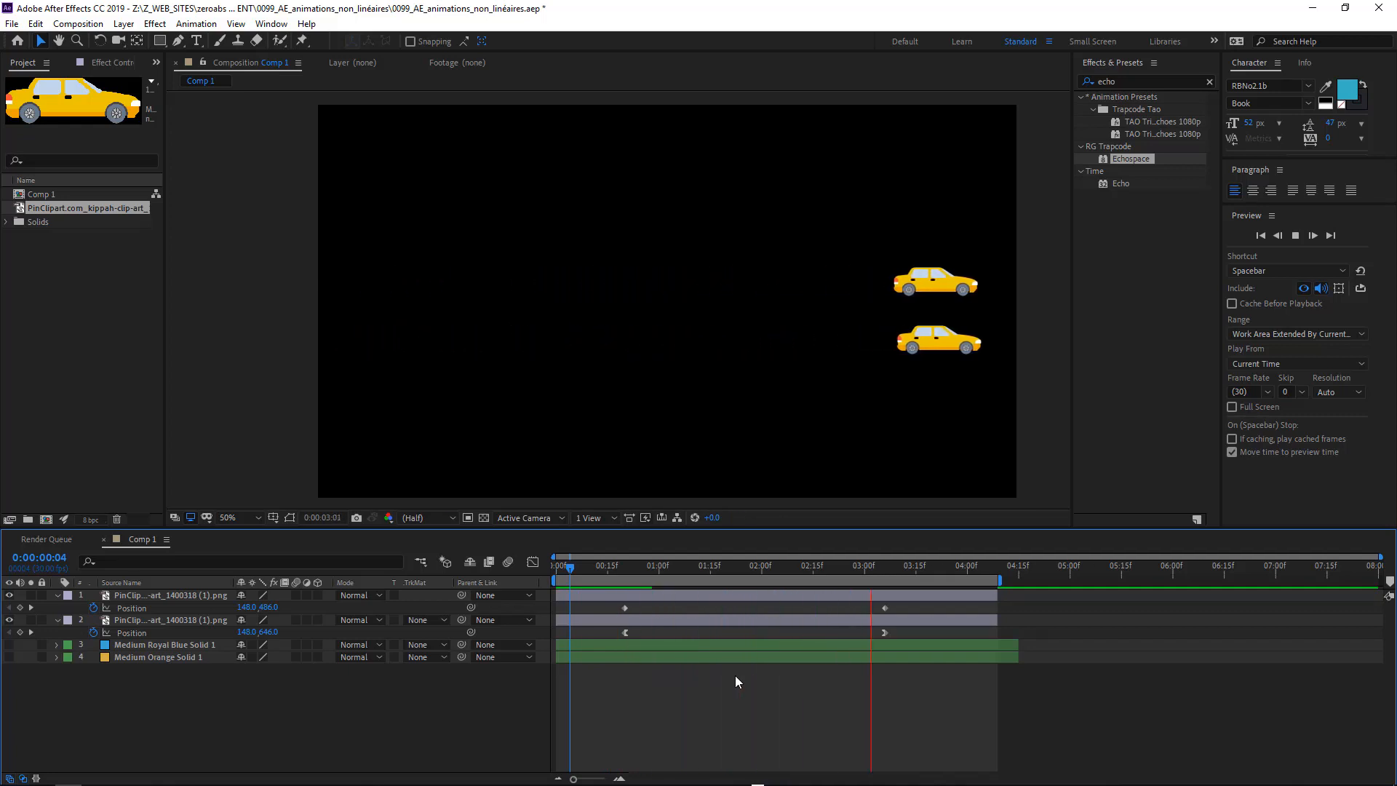
pyautogui.press('space')
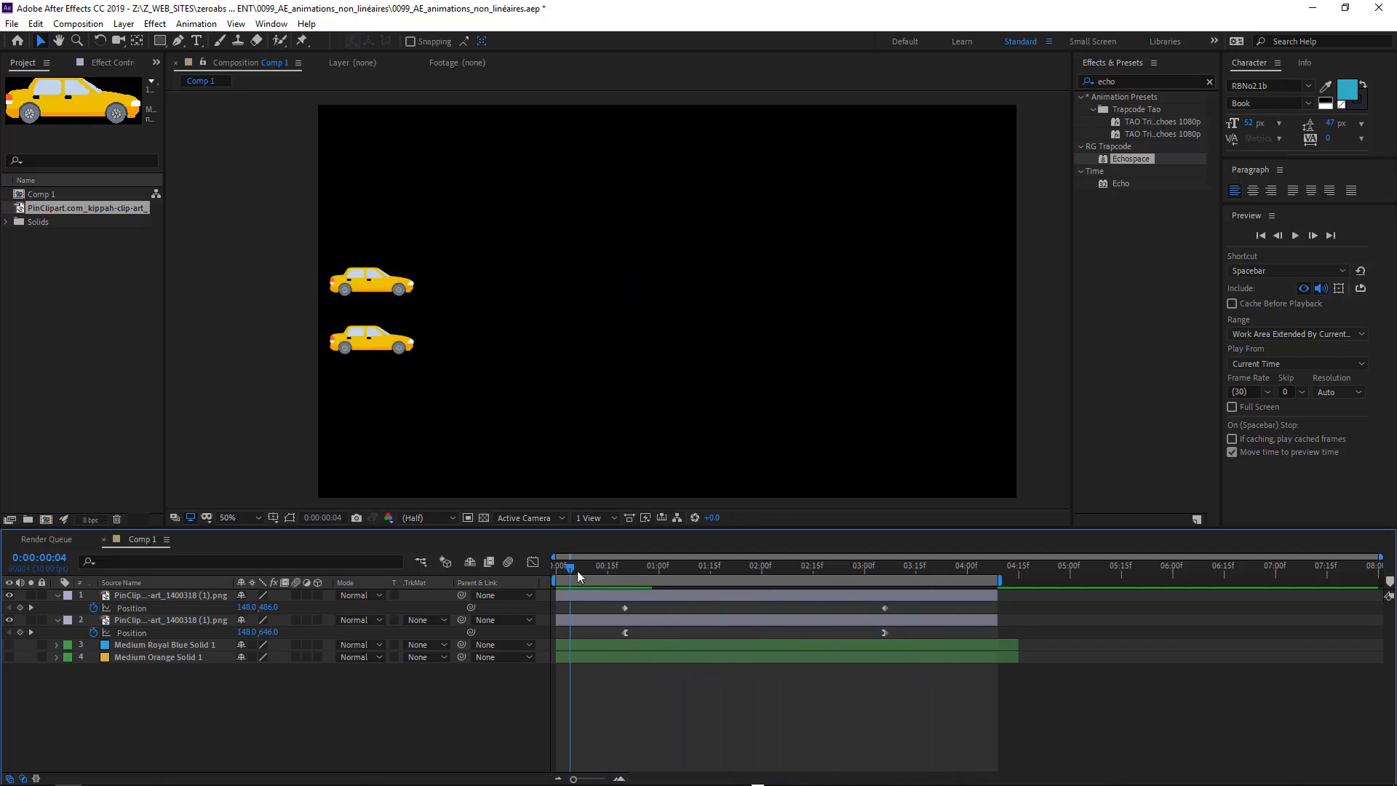
# Step: Move the lower car's end keyframe position at 0:00:03:06 to about 1772, 646 and replay both animations
pyautogui.moveTo(577, 570); pyautogui.dragTo(885, 568)
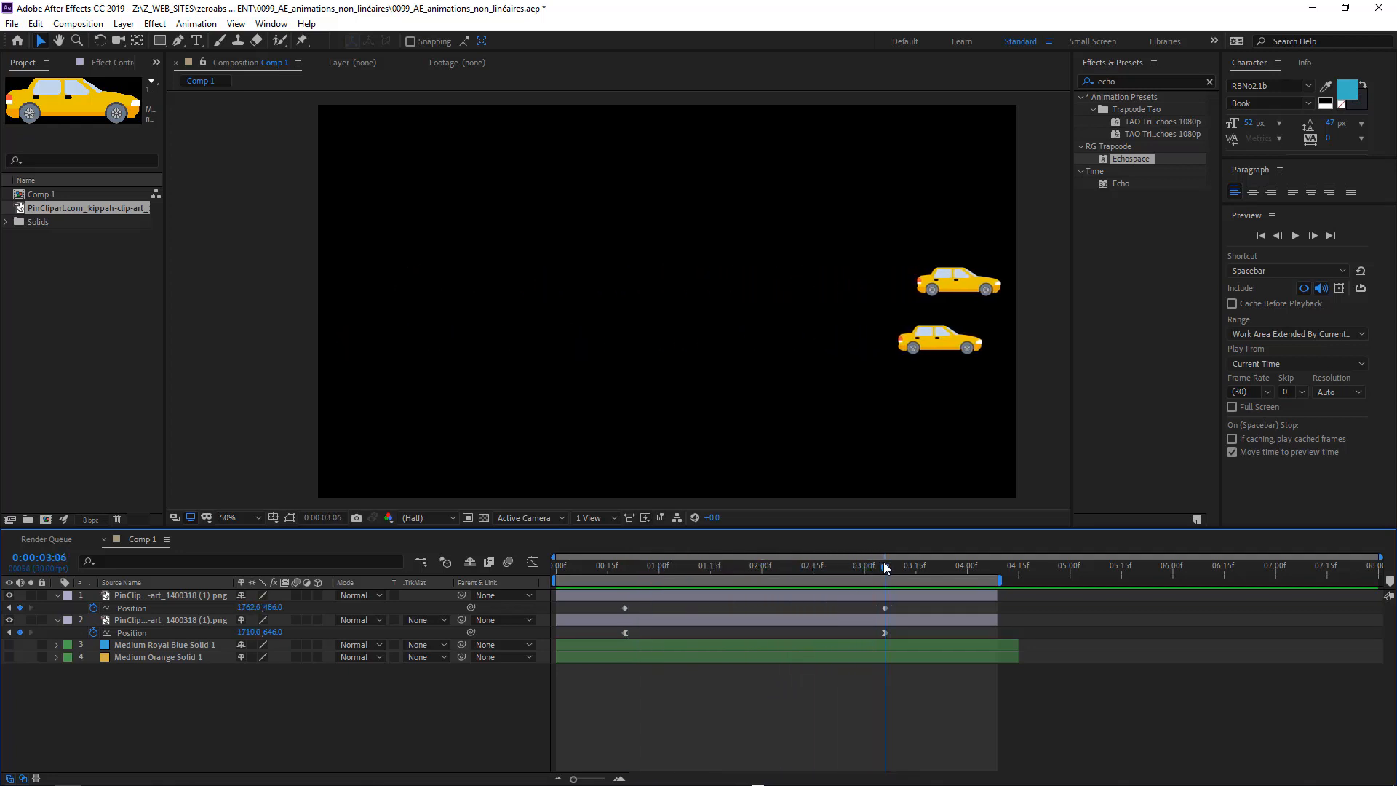
pyautogui.moveTo(943, 324); pyautogui.dragTo(966, 323)
pyautogui.click(808, 690)
pyautogui.press('space')
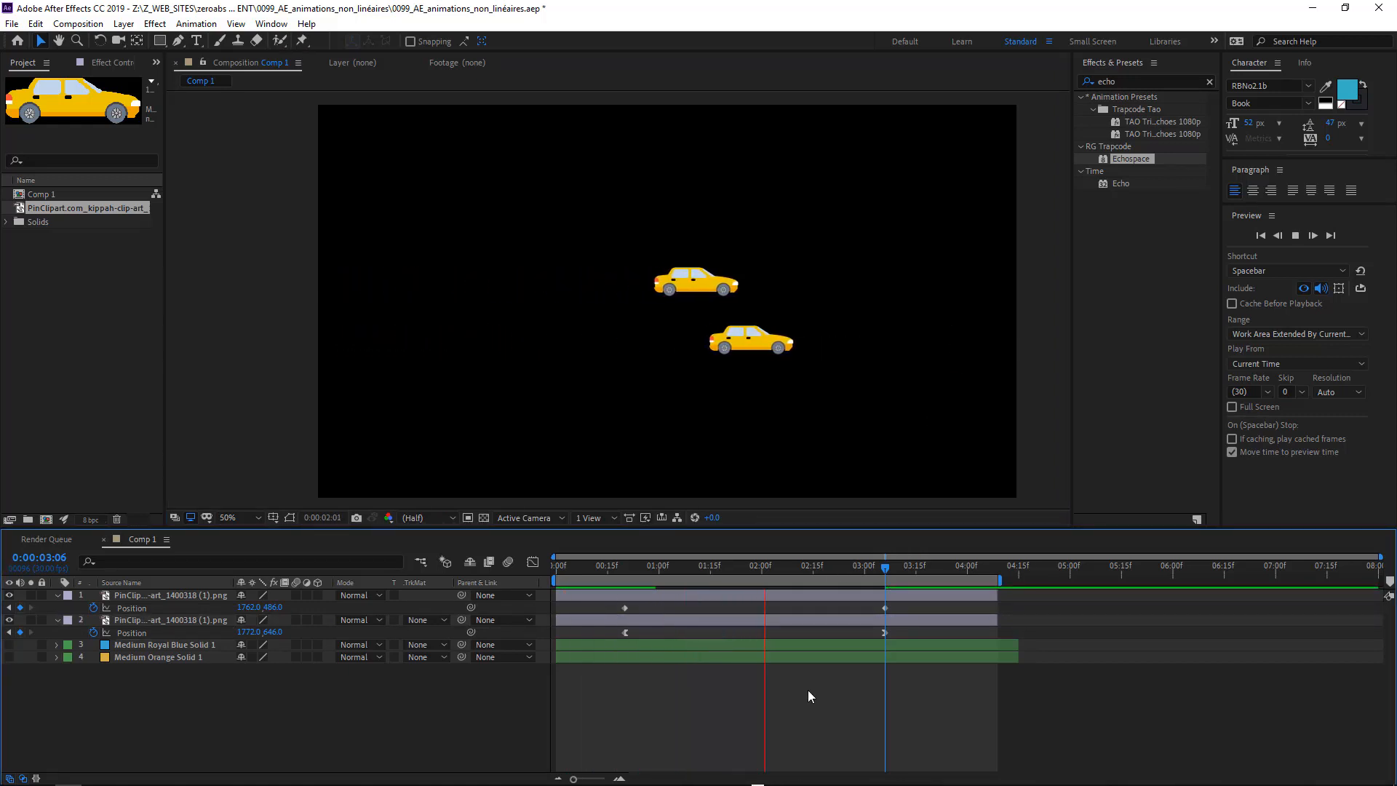
pyautogui.press('space')
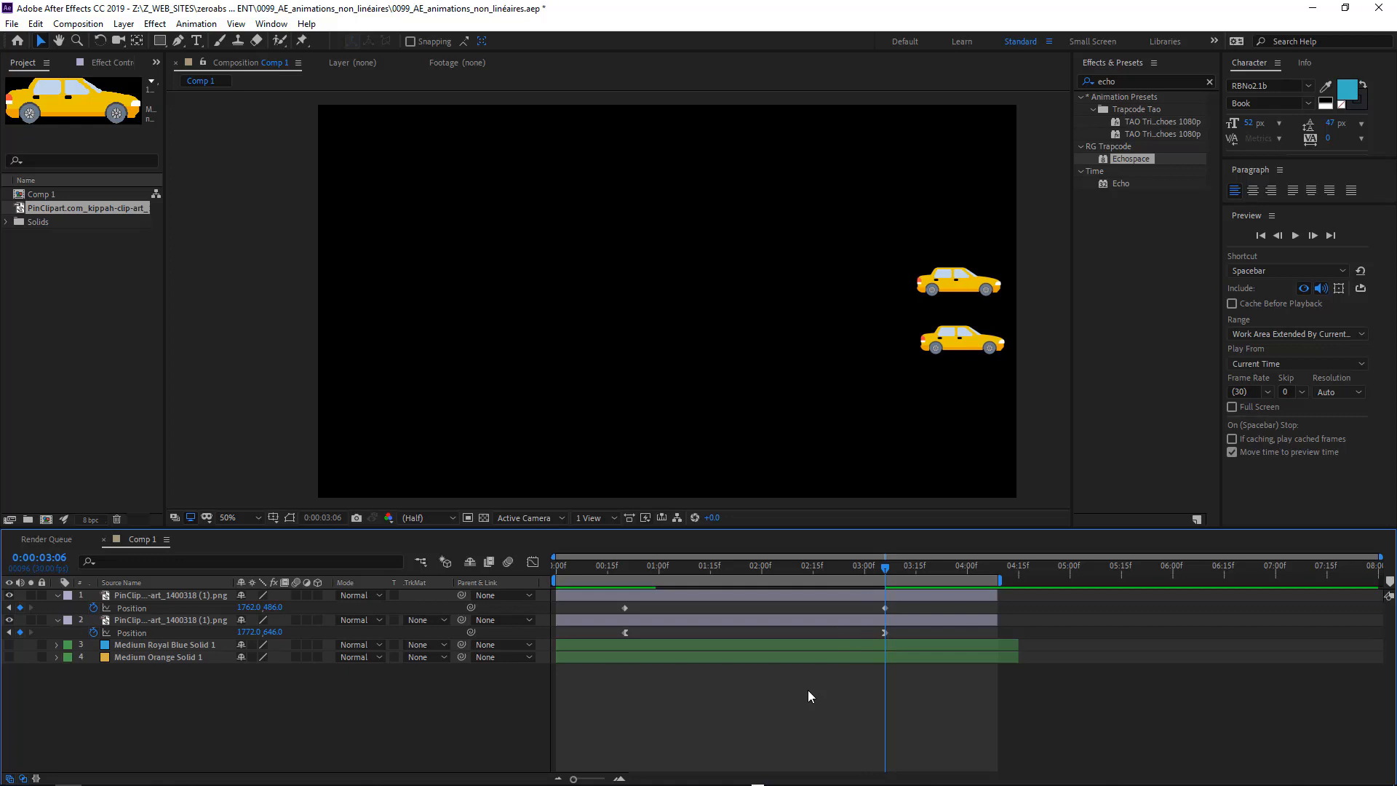
pyautogui.press('space')
pyautogui.press('space')
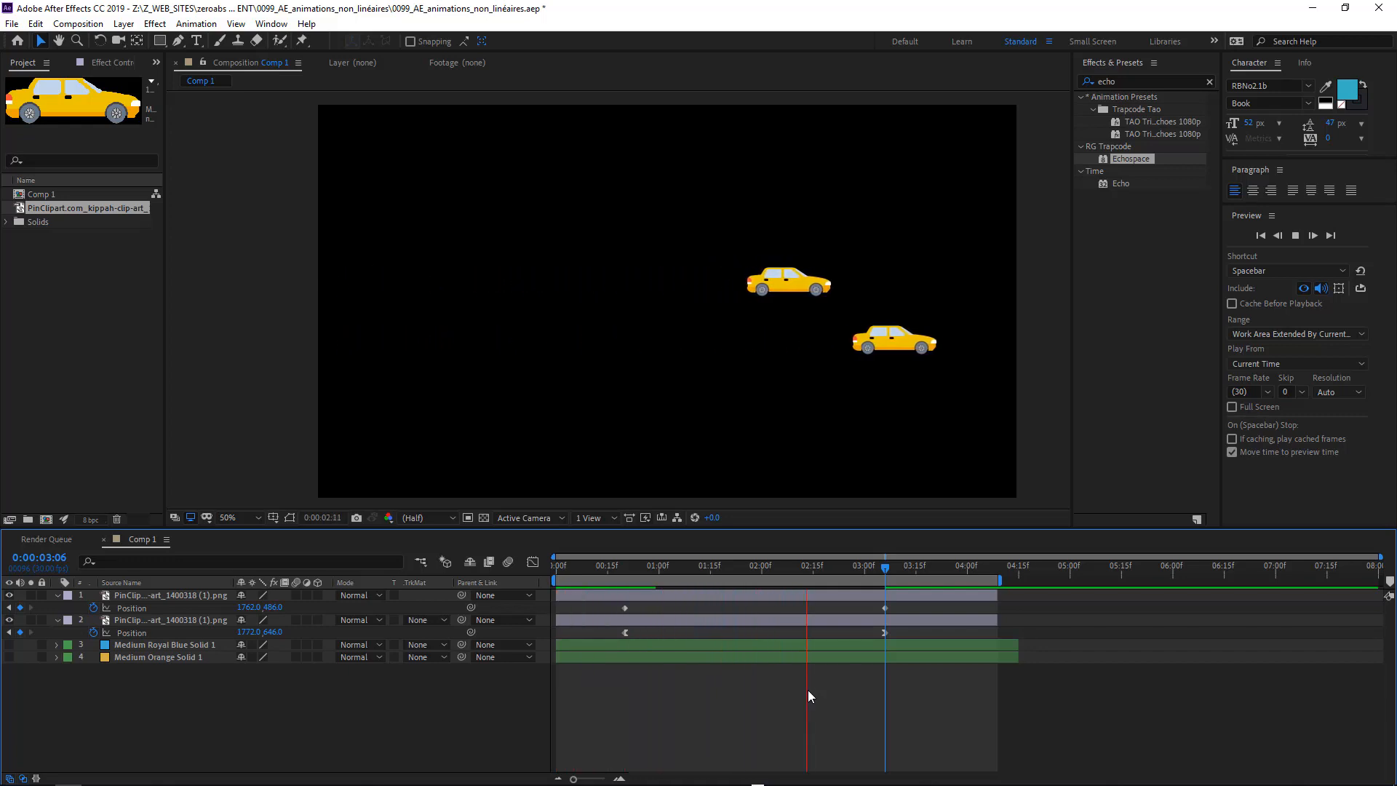
pyautogui.press('space')
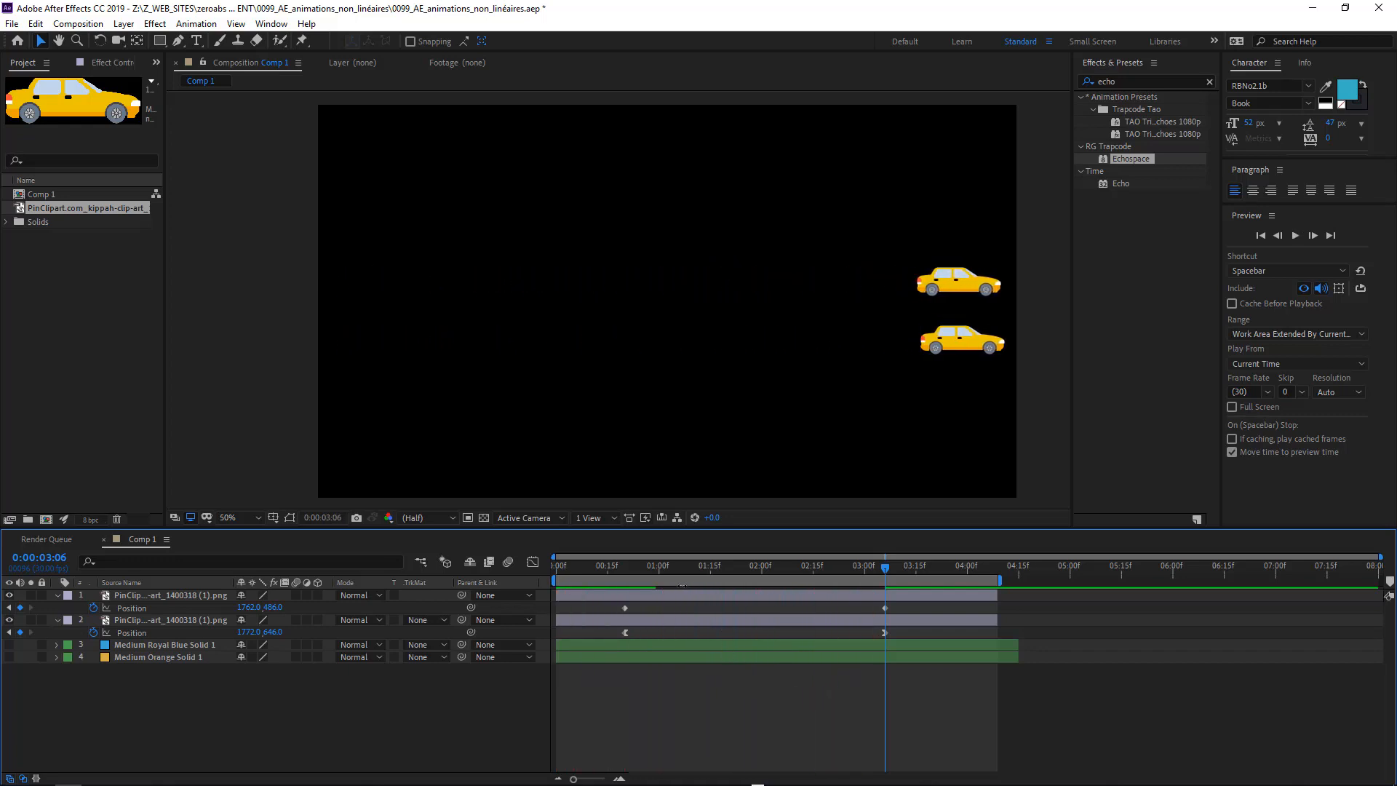
# Step: Examine the dot spacing along the lower car's motion path from its start keyframe at 0:00:00:20 to about mid-path
pyautogui.click(680, 619)
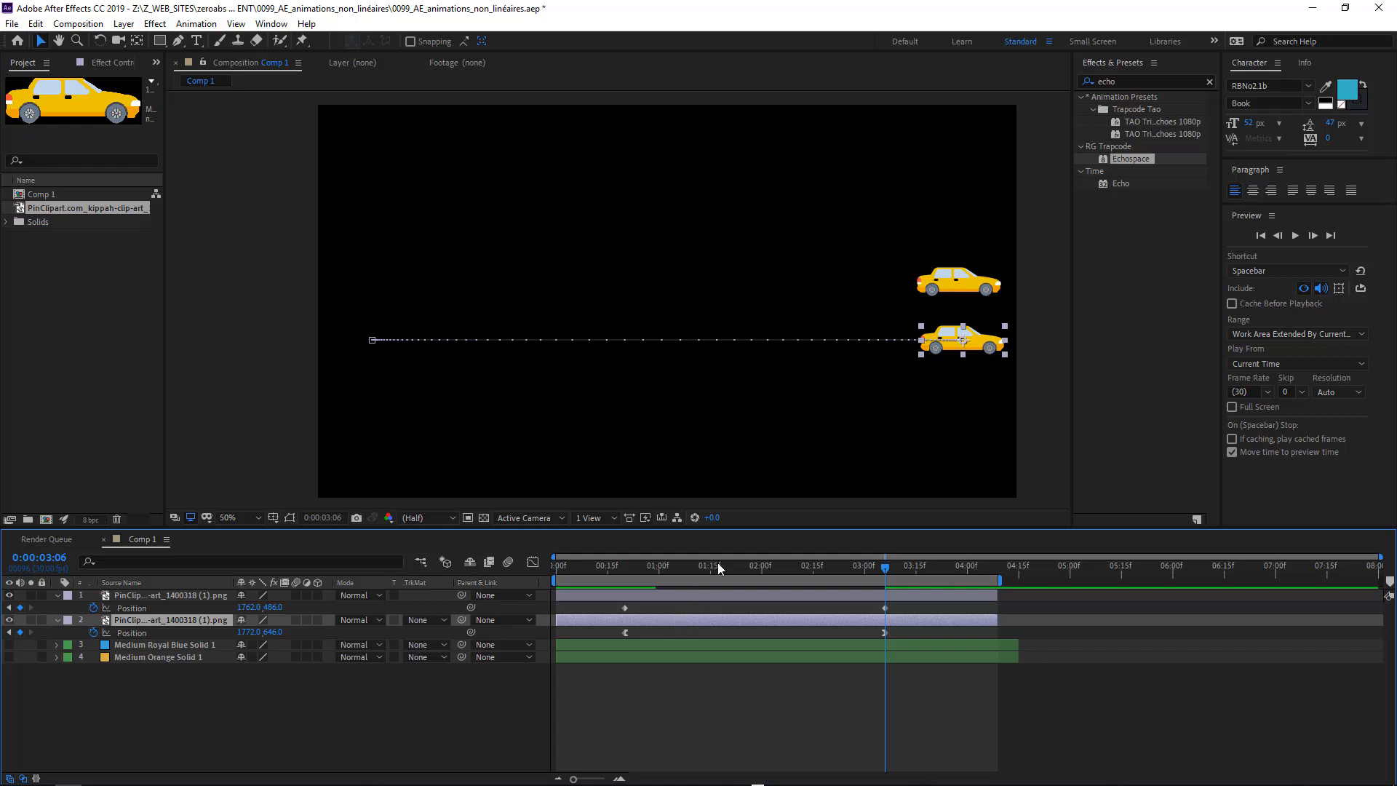
pyautogui.moveTo(735, 561); pyautogui.dragTo(726, 564)
pyautogui.moveTo(736, 567); pyautogui.dragTo(745, 568)
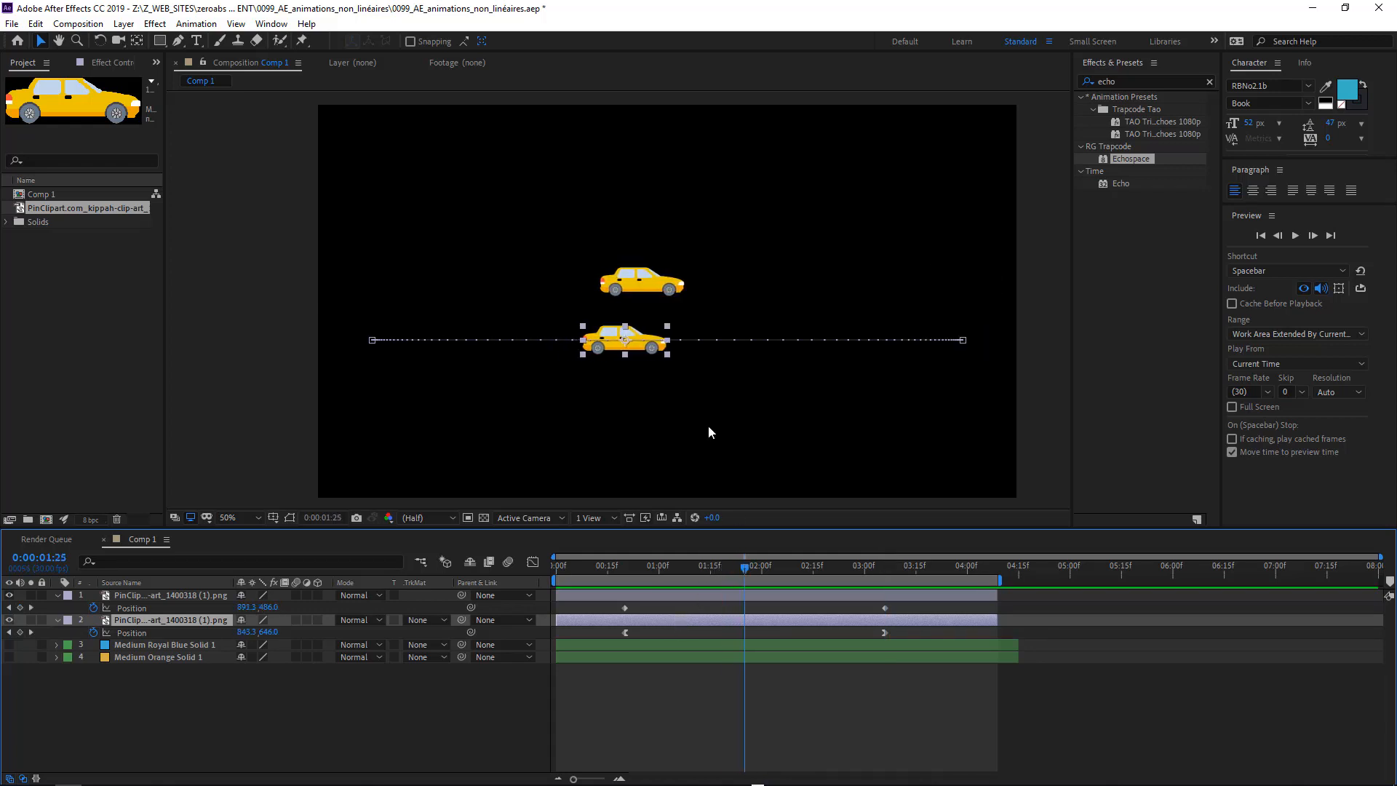
pyautogui.scroll(3, 360, 345)
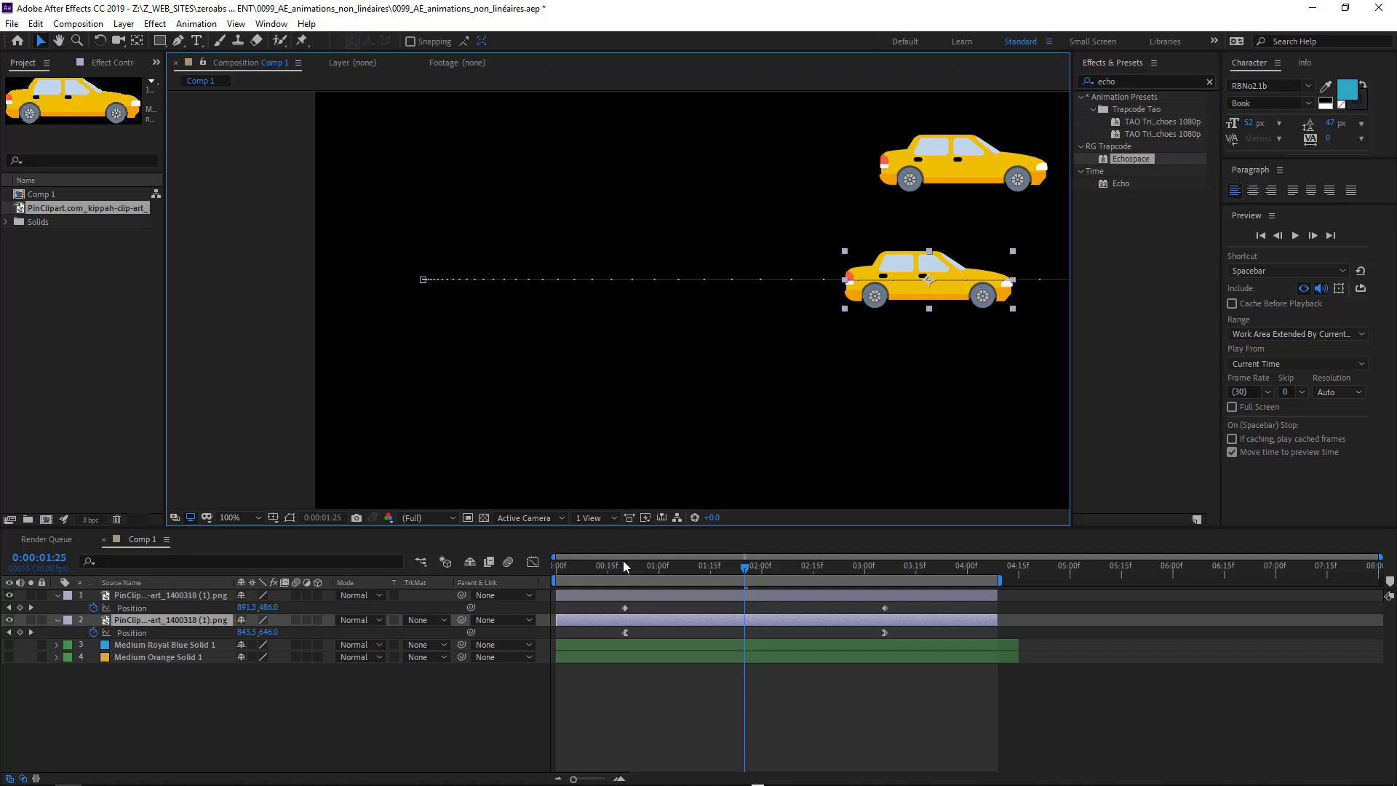
pyautogui.click(624, 566)
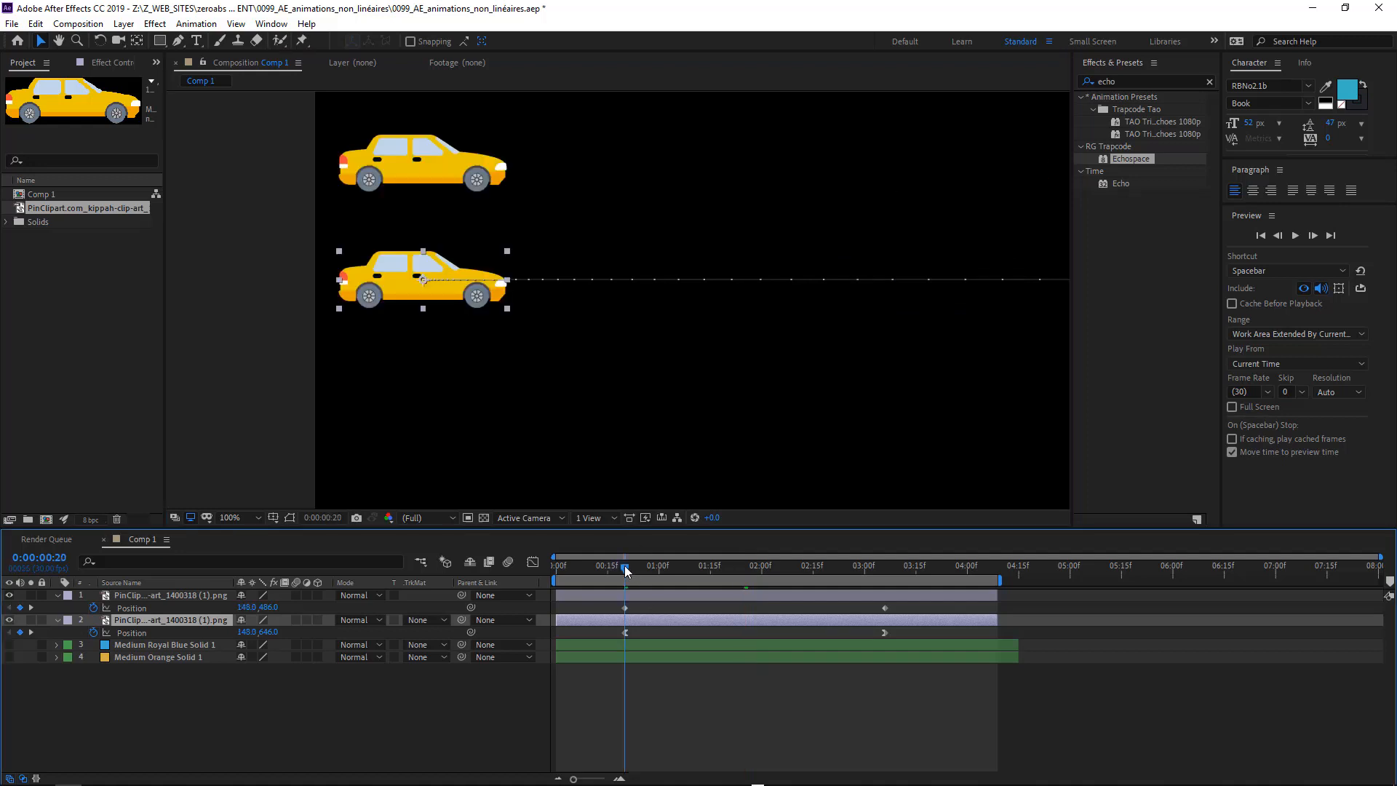
pyautogui.scroll(1, 405, 254)
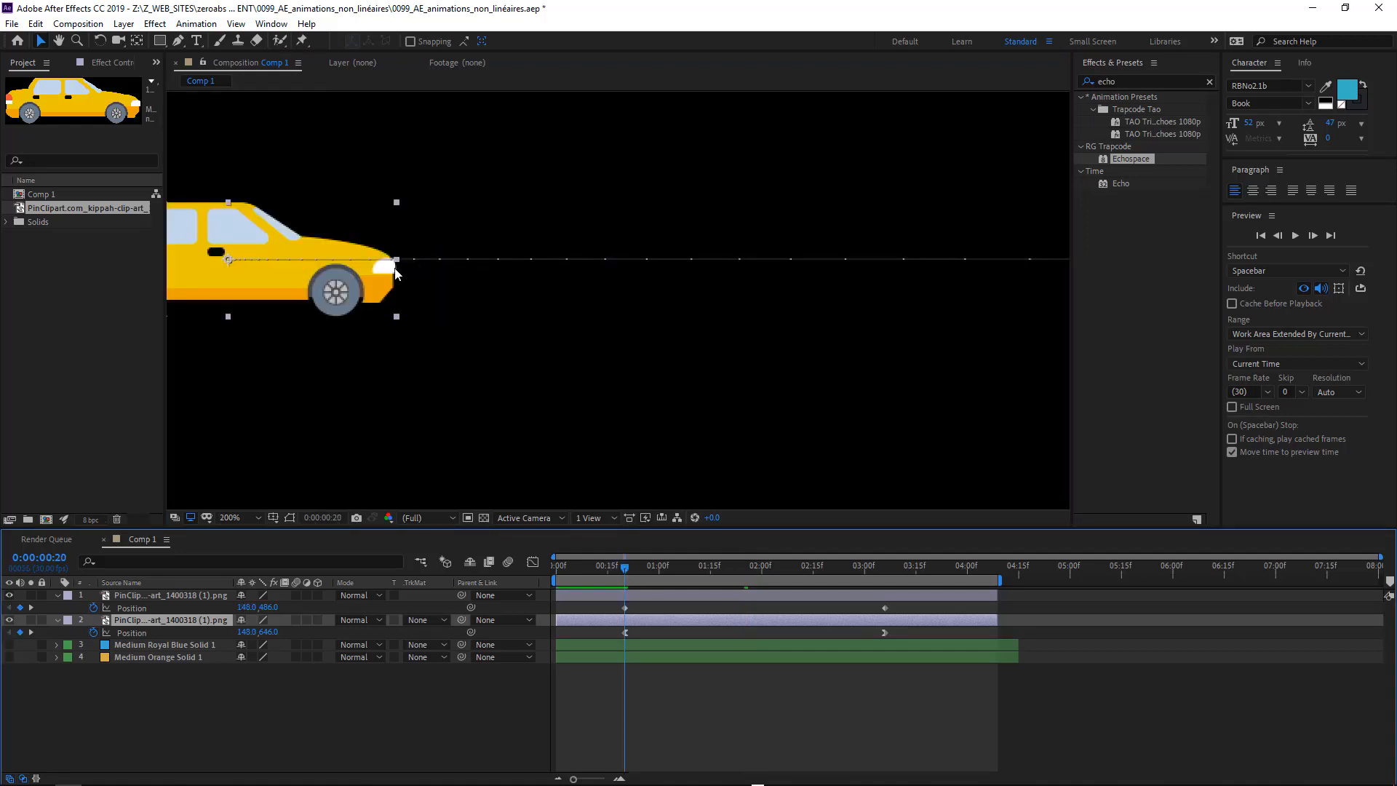
pyautogui.moveTo(383, 315); pyautogui.dragTo(586, 353)
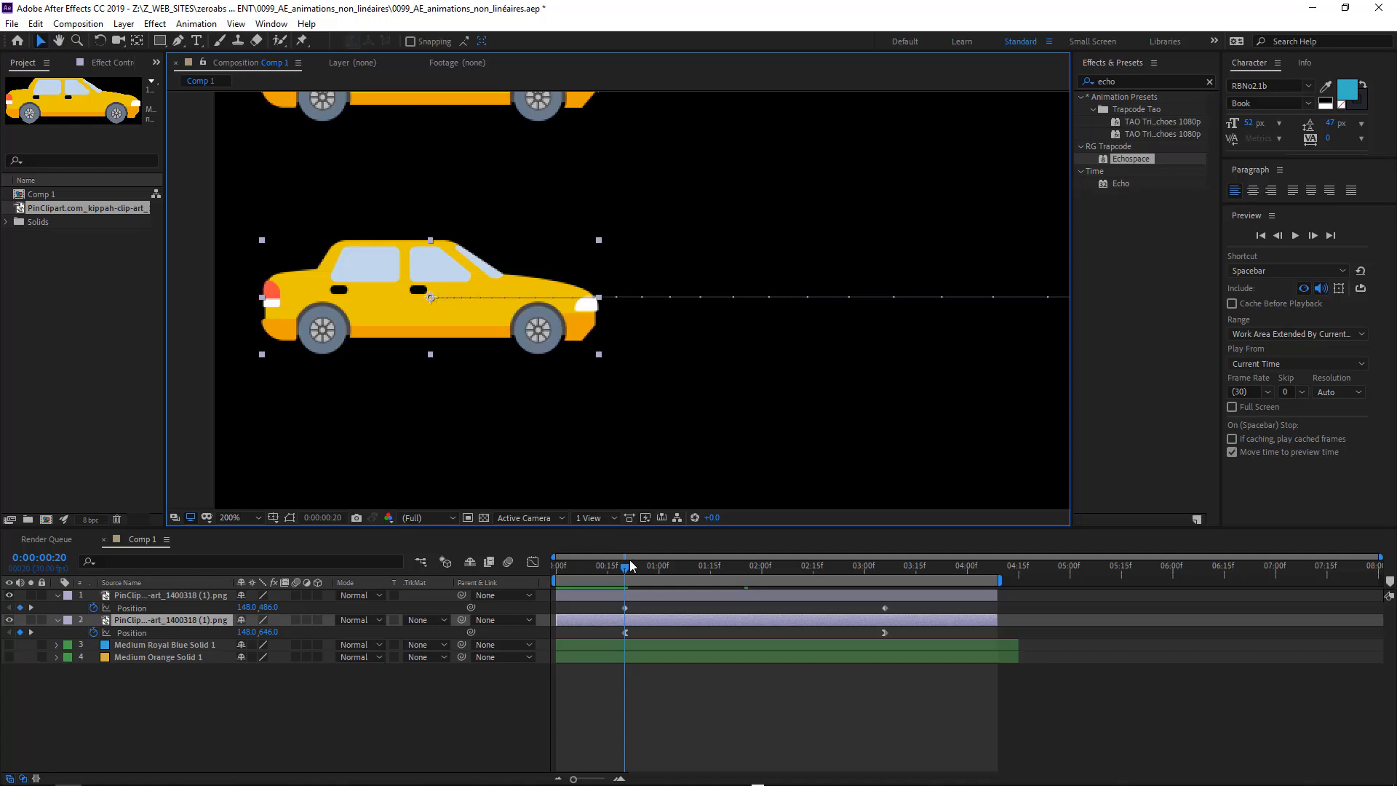
pyautogui.moveTo(690, 580); pyautogui.dragTo(736, 565)
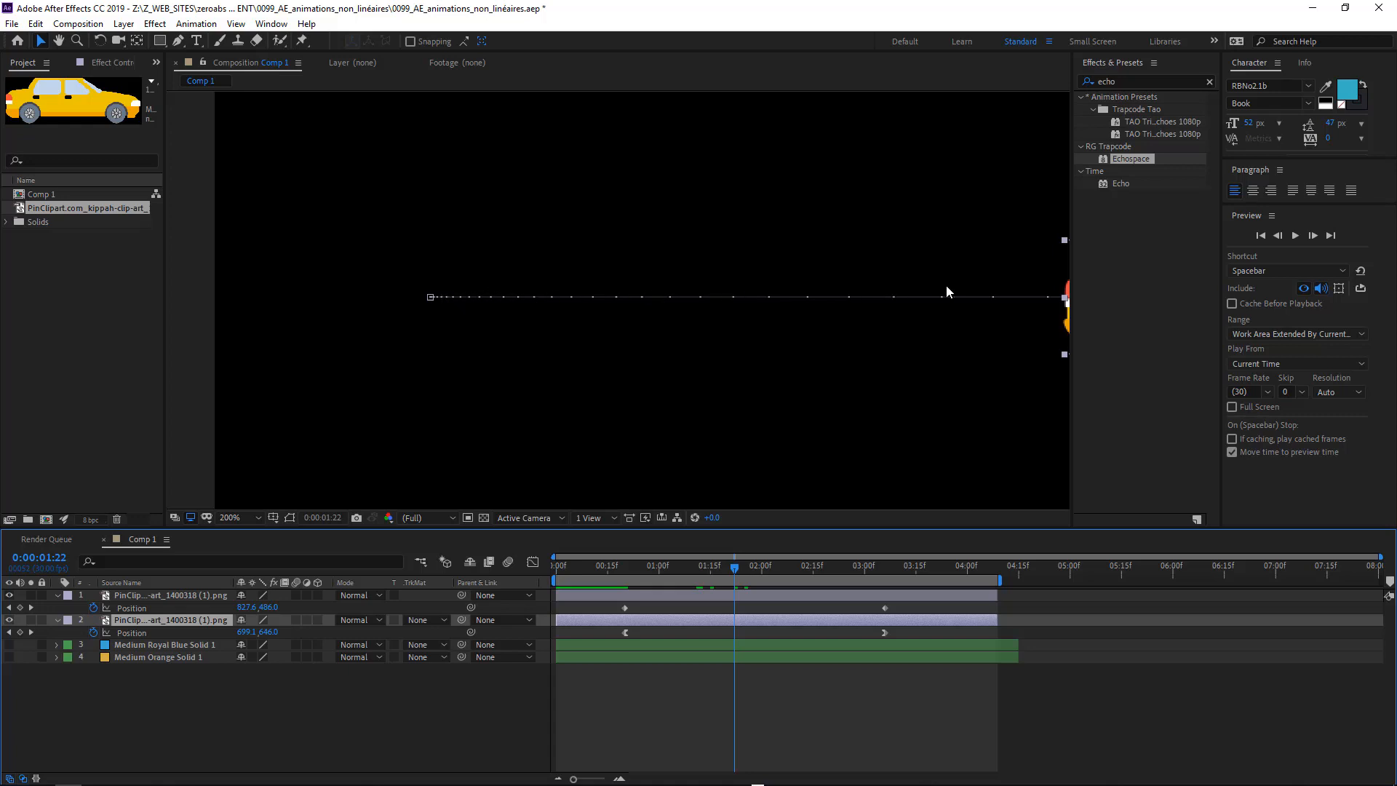
pyautogui.press('h')
pyautogui.moveTo(961, 352); pyautogui.dragTo(537, 297)
pyautogui.press('v')
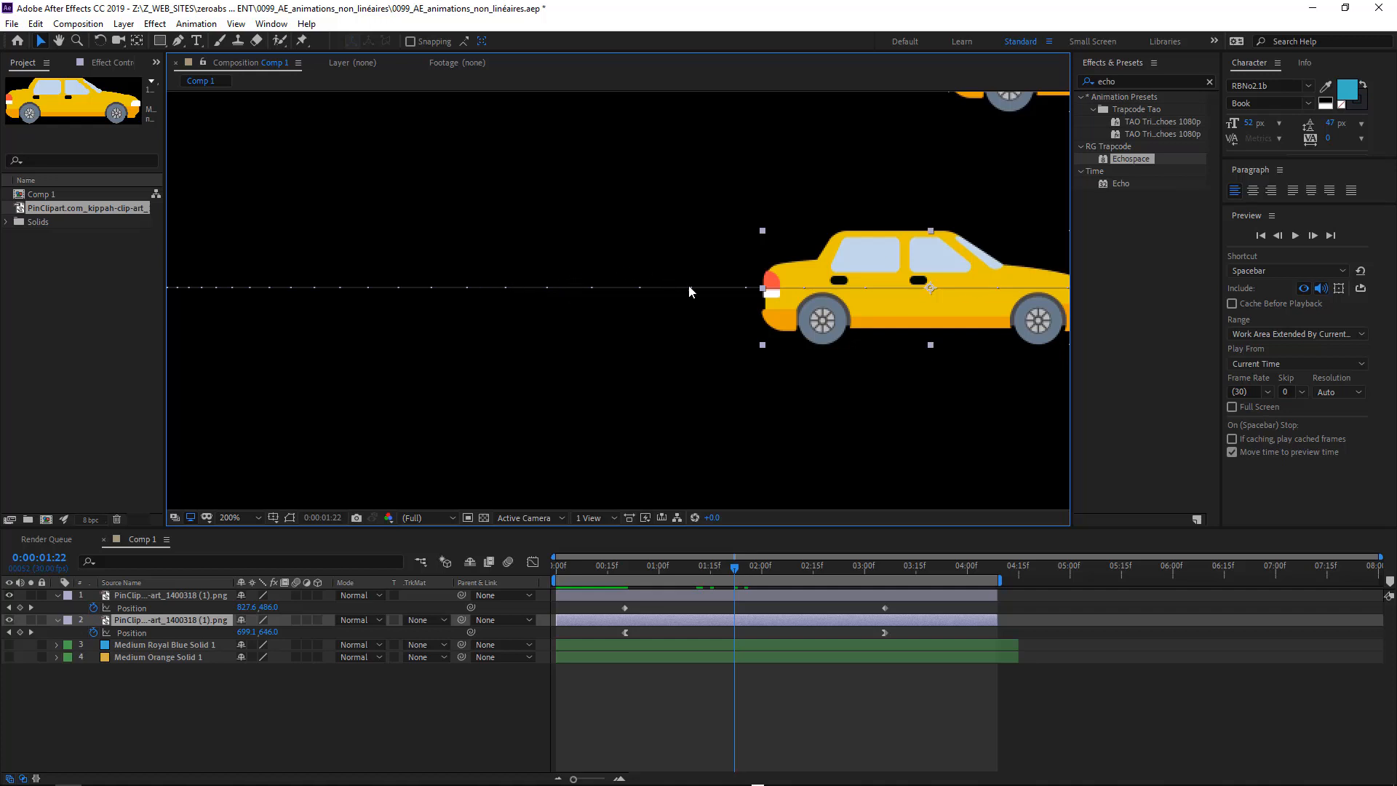
# Step: Examine the dot spacing along the lower car's motion path from mid-path to its end keyframe
pyautogui.press('h')
pyautogui.moveTo(929, 434); pyautogui.dragTo(368, 400)
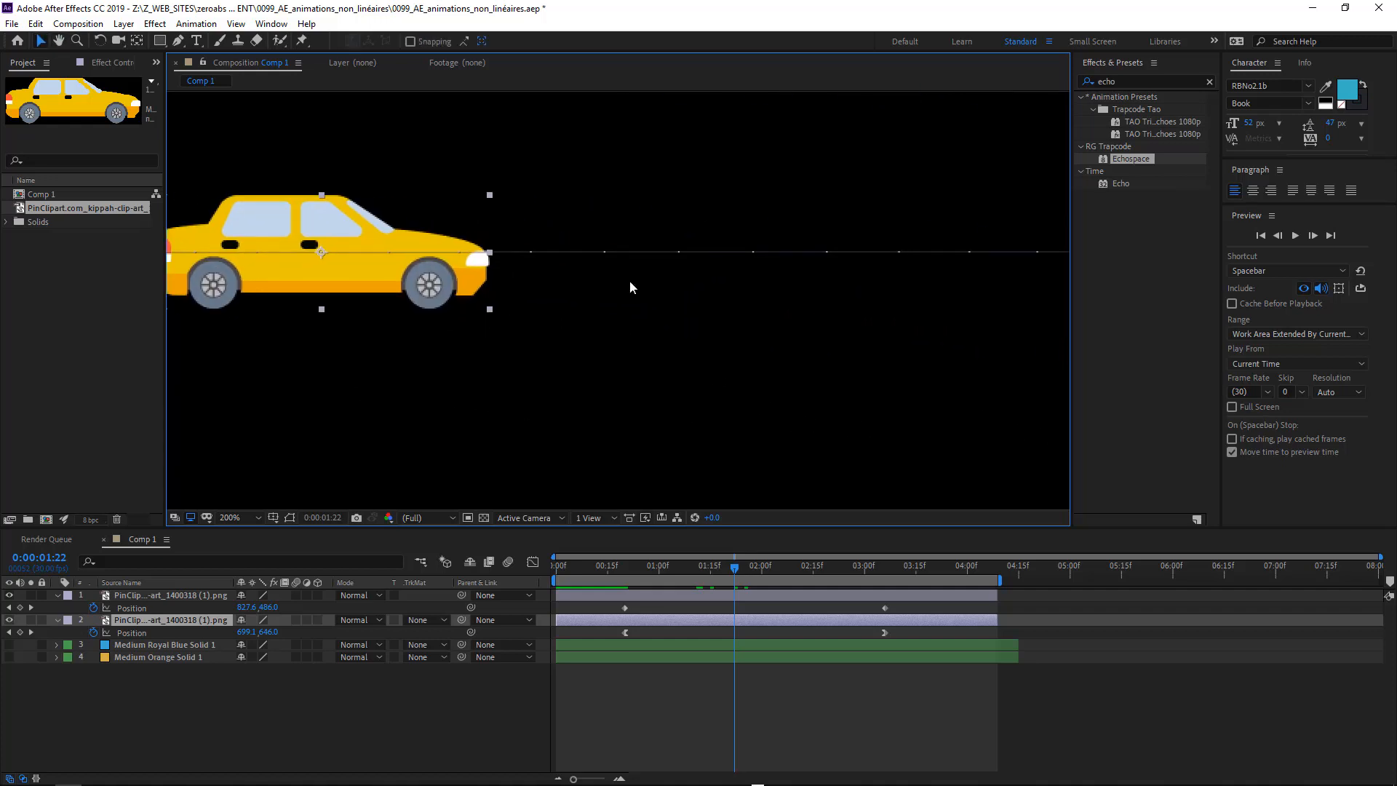
pyautogui.moveTo(1039, 349); pyautogui.dragTo(466, 421)
pyautogui.moveTo(776, 380); pyautogui.dragTo(421, 309)
pyautogui.moveTo(876, 344); pyautogui.dragTo(727, 374)
pyautogui.press('v')
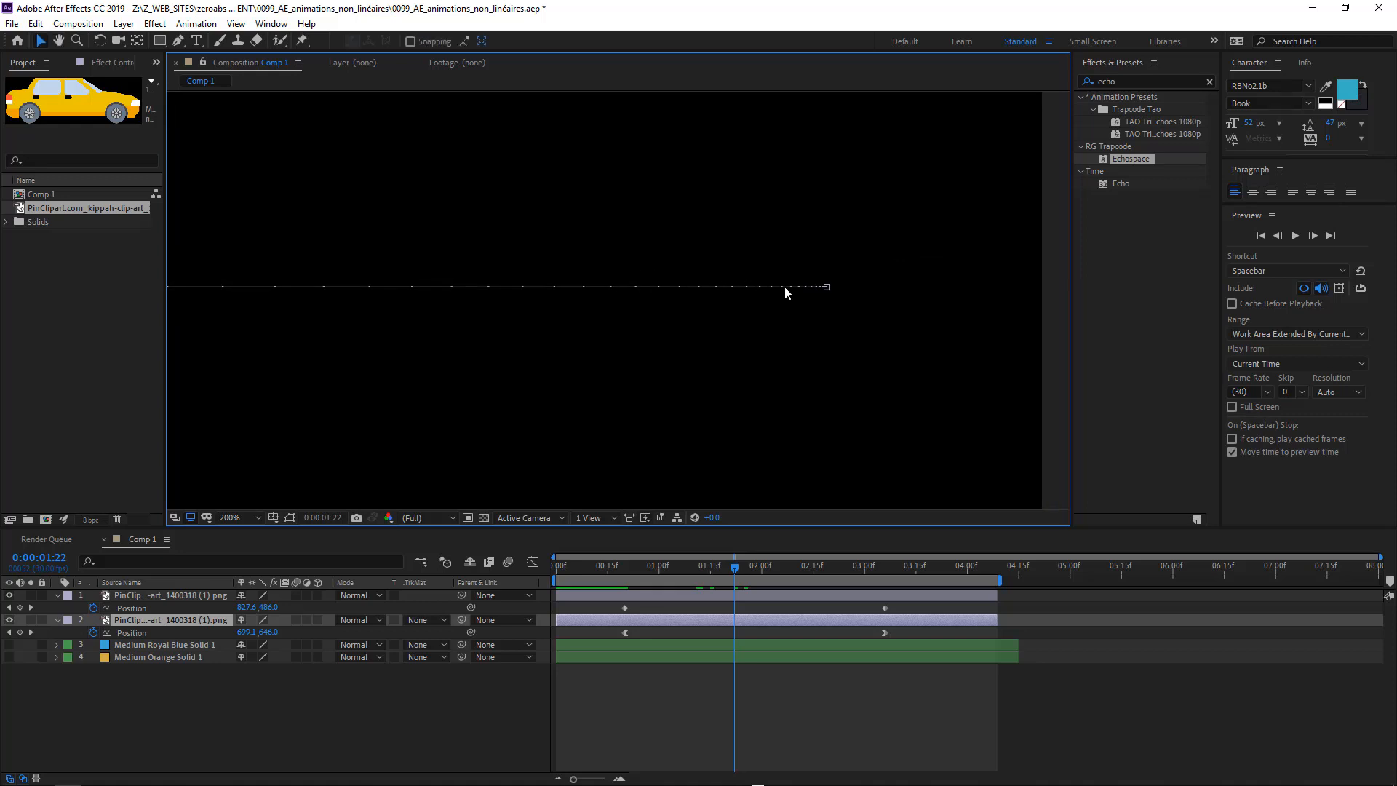
# Step: Bring the whole composition back into view and play back both cars' animations together
pyautogui.scroll(-1, 731, 326)
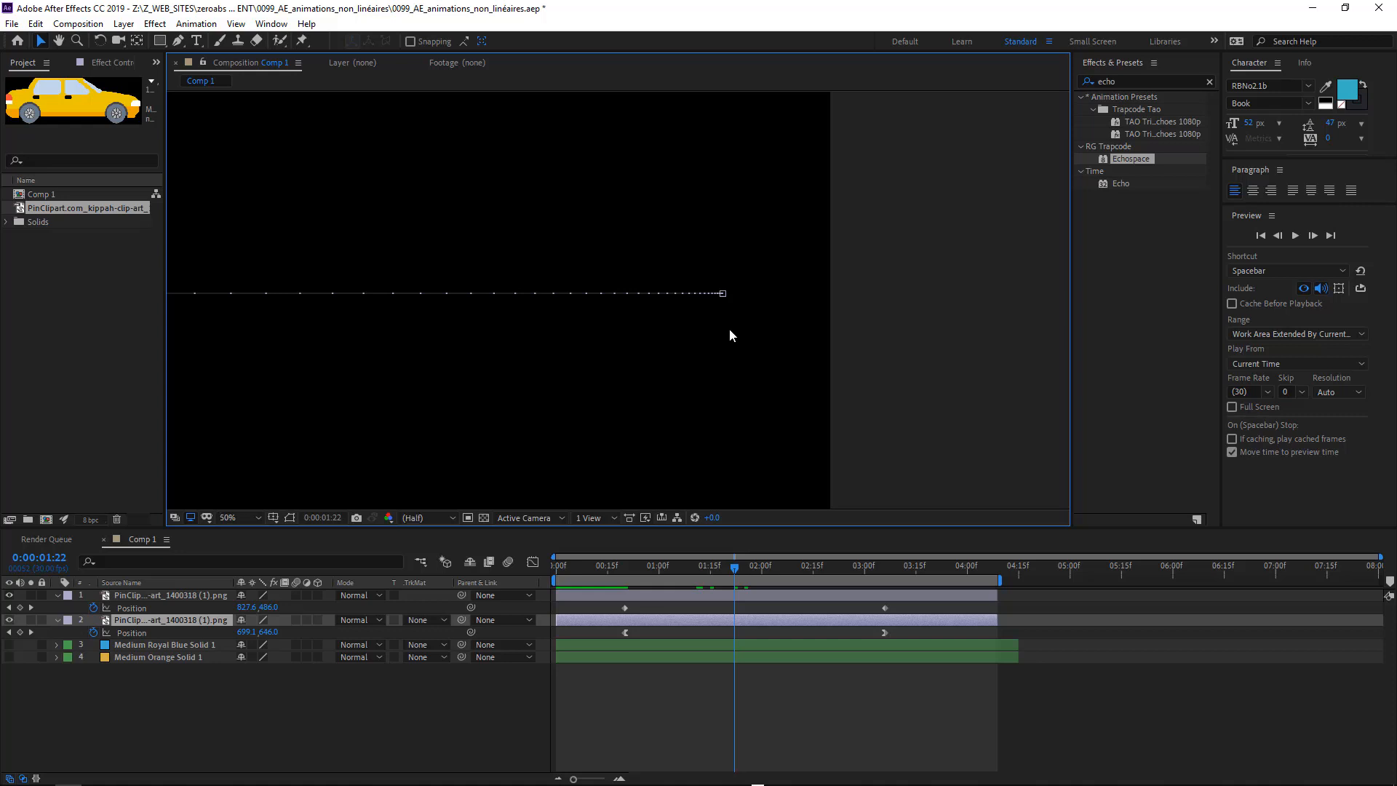
pyautogui.scroll(-1, 729, 329)
pyautogui.press('h')
pyautogui.moveTo(370, 337); pyautogui.dragTo(637, 371)
pyautogui.press('v')
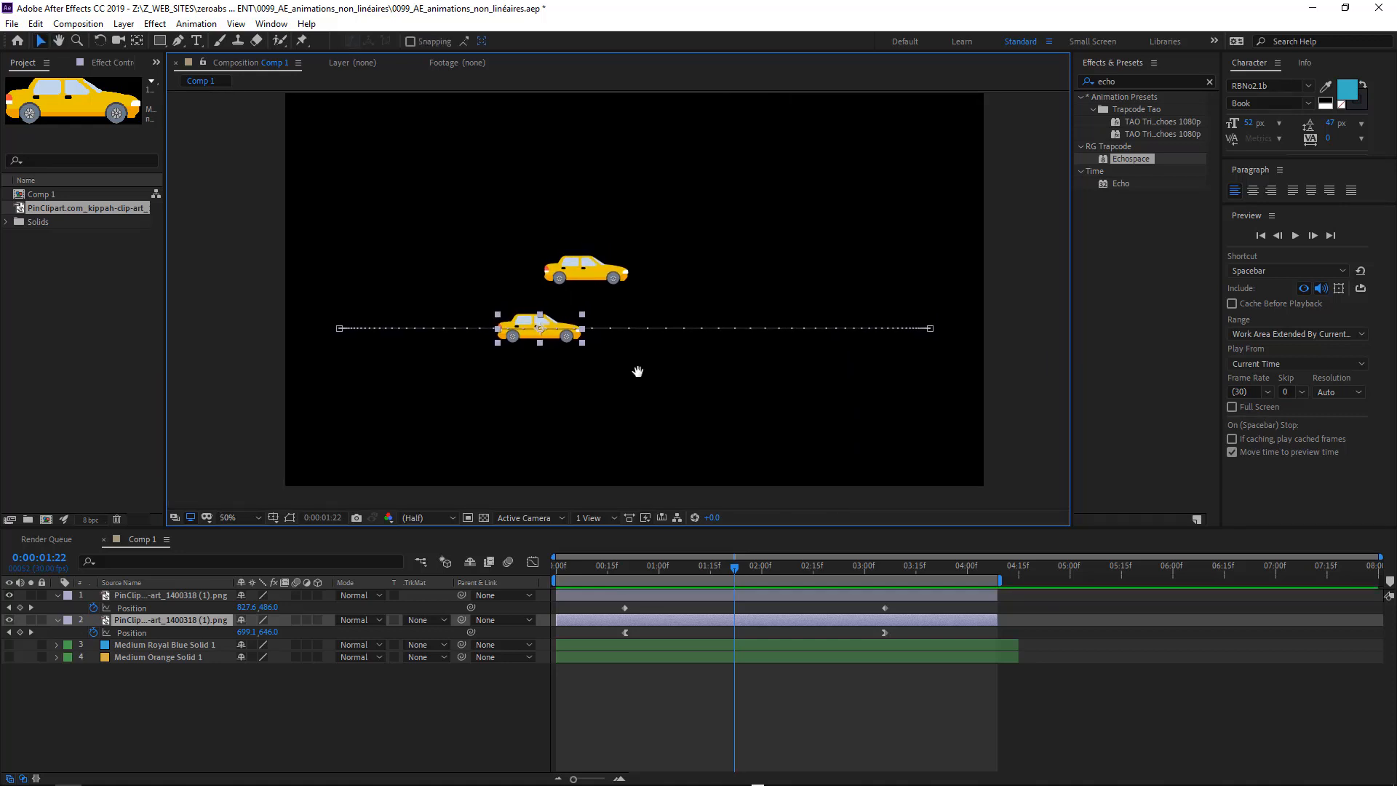
pyautogui.press('space')
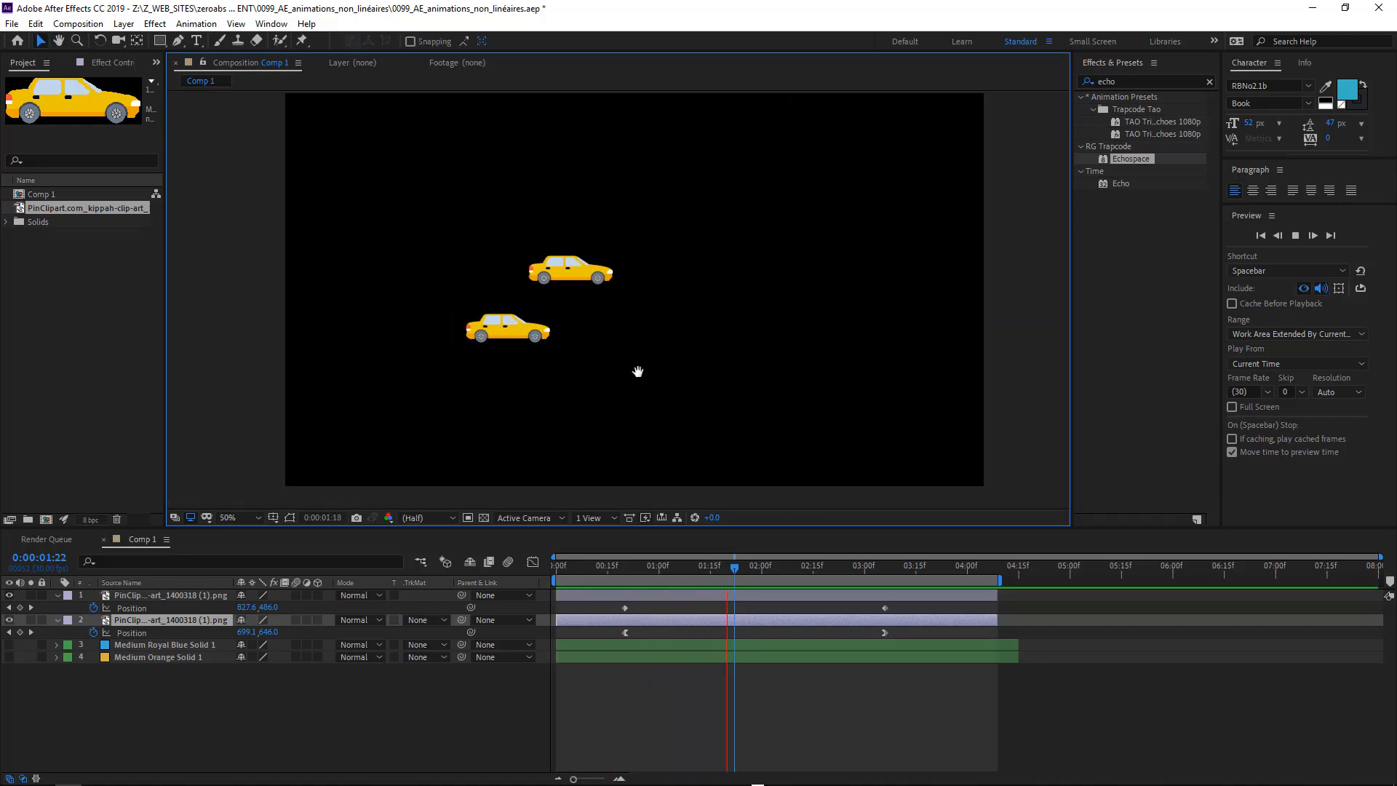
pyautogui.press('space')
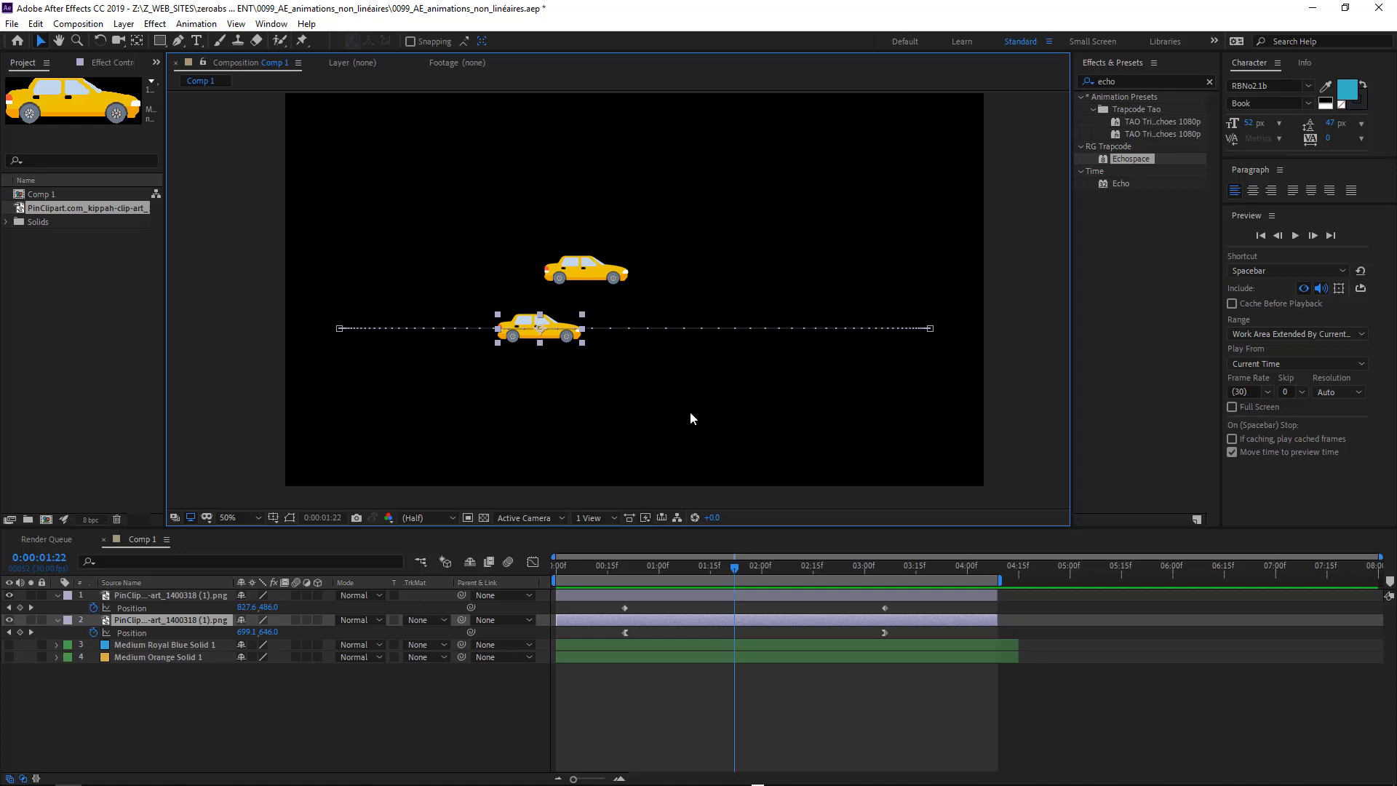
# Step: Hide the lower car and inspect the upper car's position keyframes at 0:00:00:20 and 0:00:03:06
pyautogui.click(631, 595)
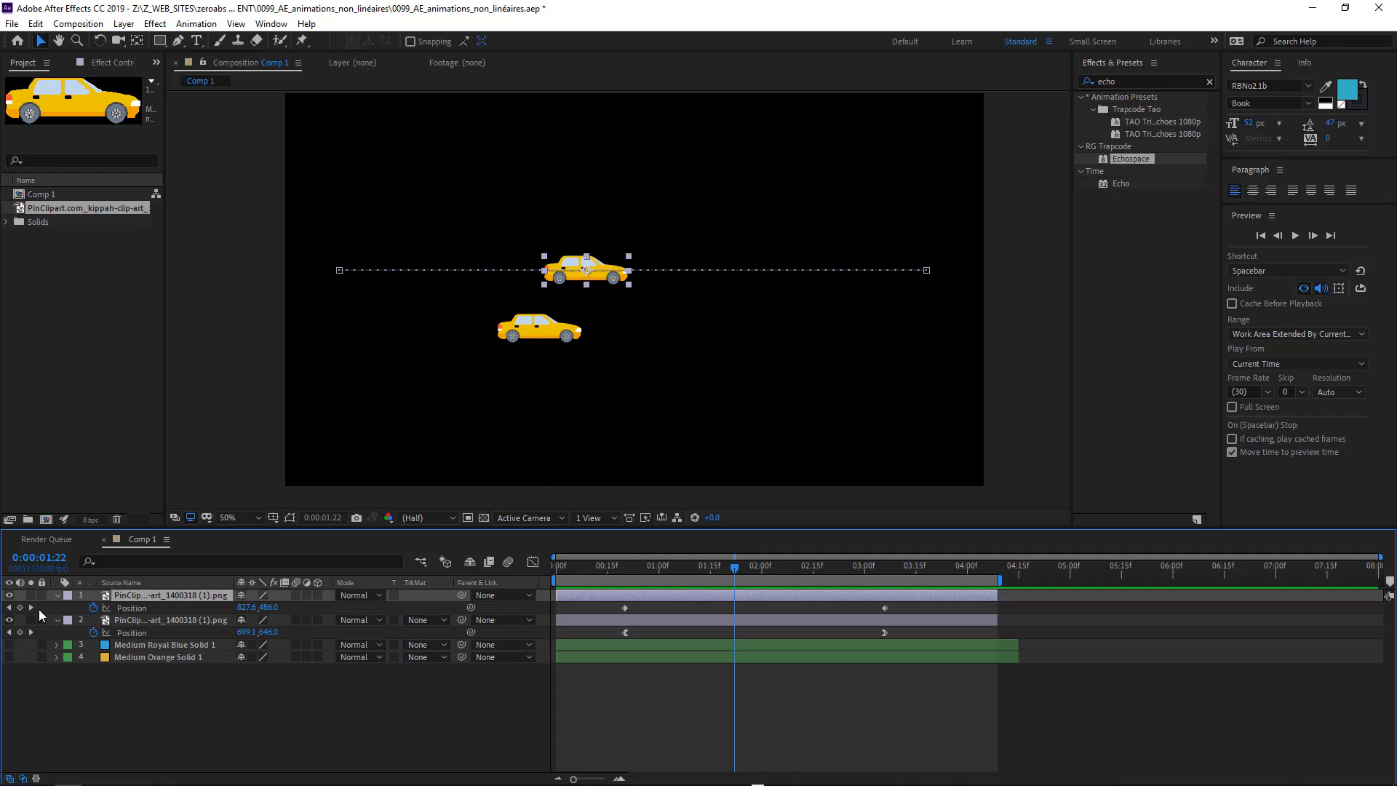
pyautogui.click(8, 620)
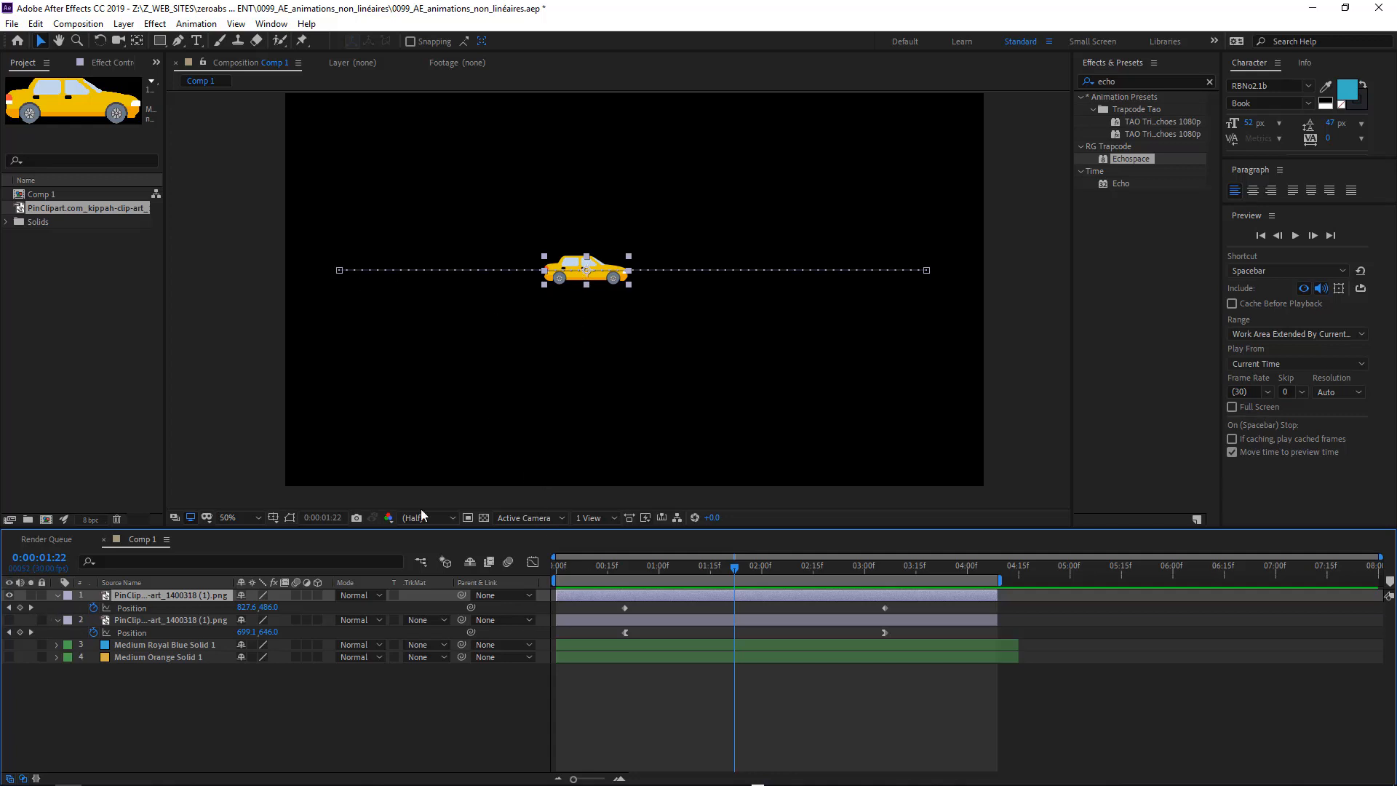
pyautogui.moveTo(609, 569); pyautogui.dragTo(621, 570)
pyautogui.click(623, 607)
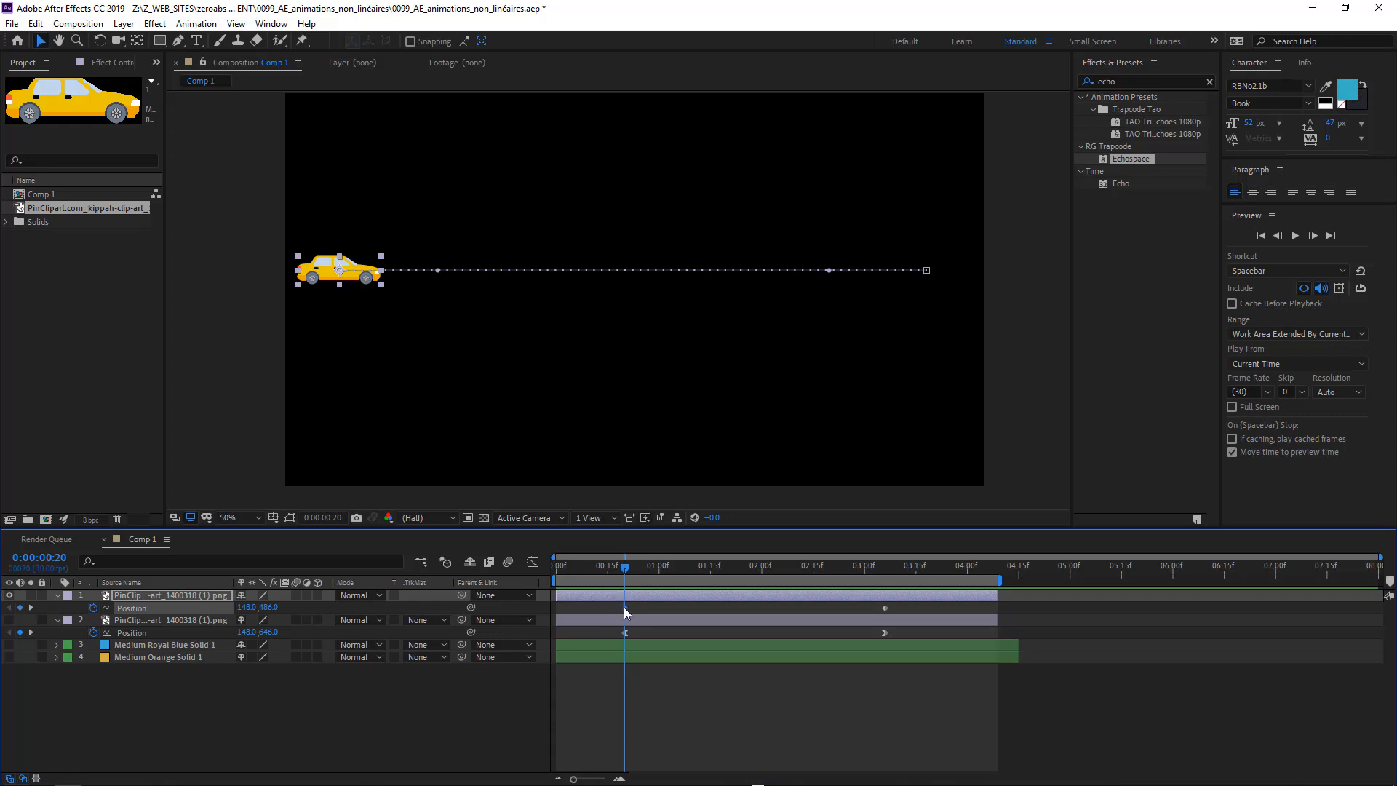
pyautogui.click(885, 568)
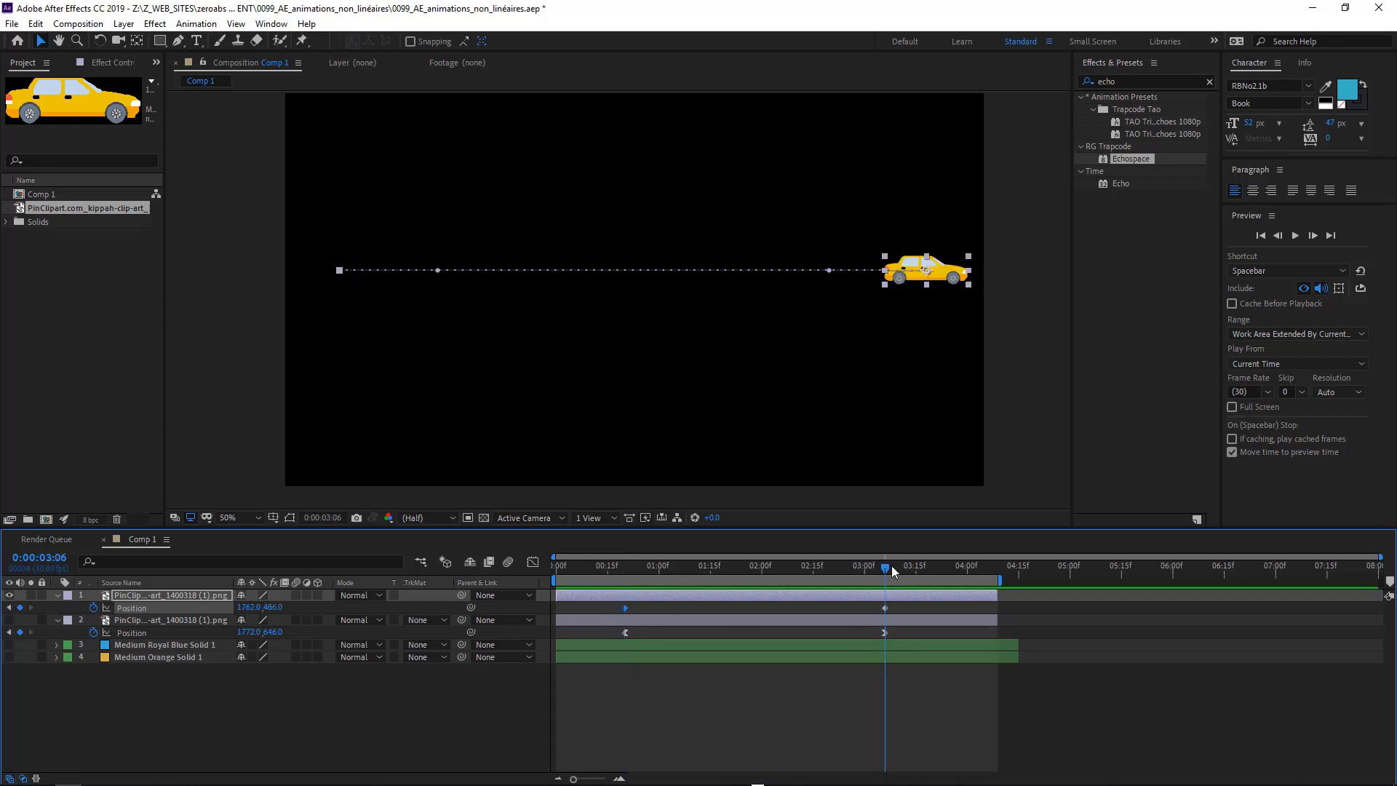
# Step: Show the lower car again and inspect its start and end position keyframes
pyautogui.click(875, 618)
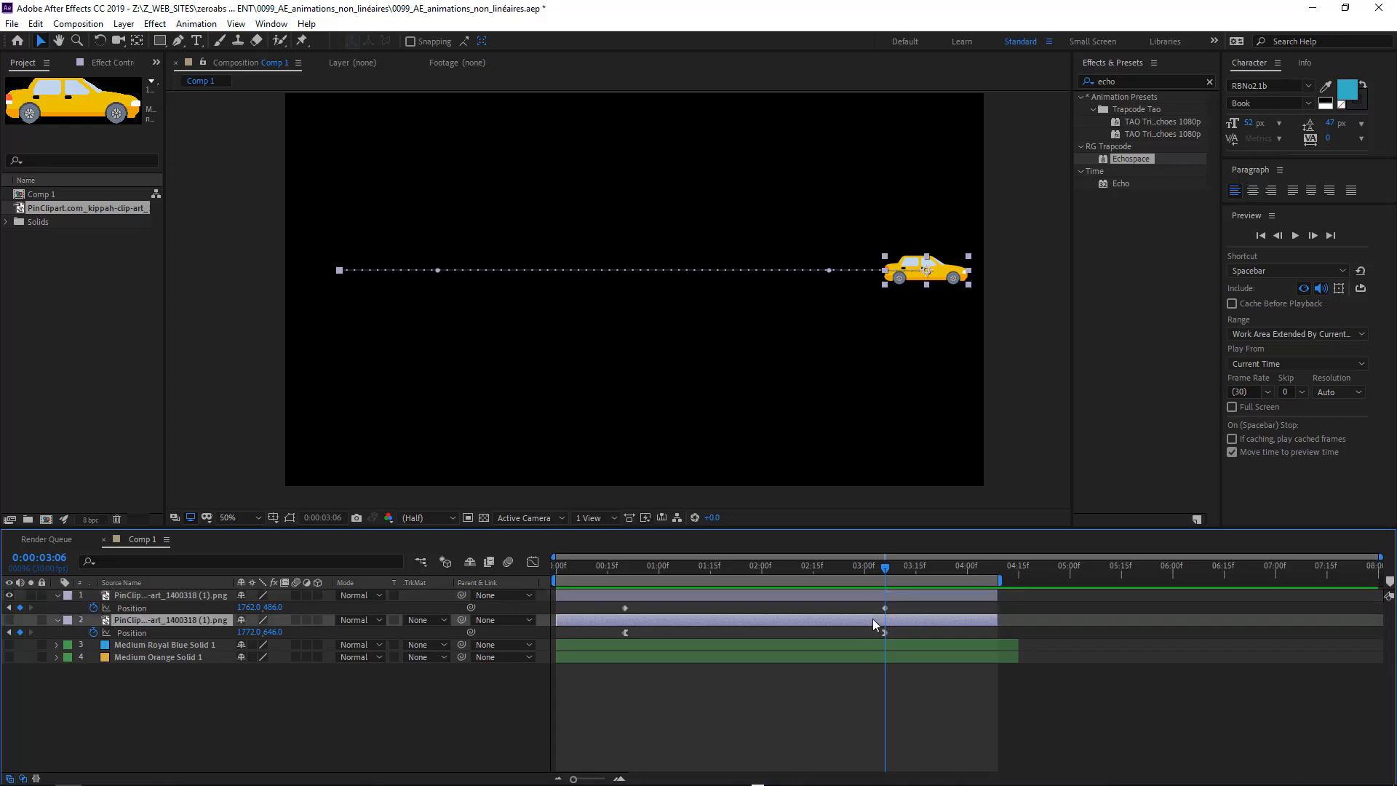
pyautogui.click(10, 619)
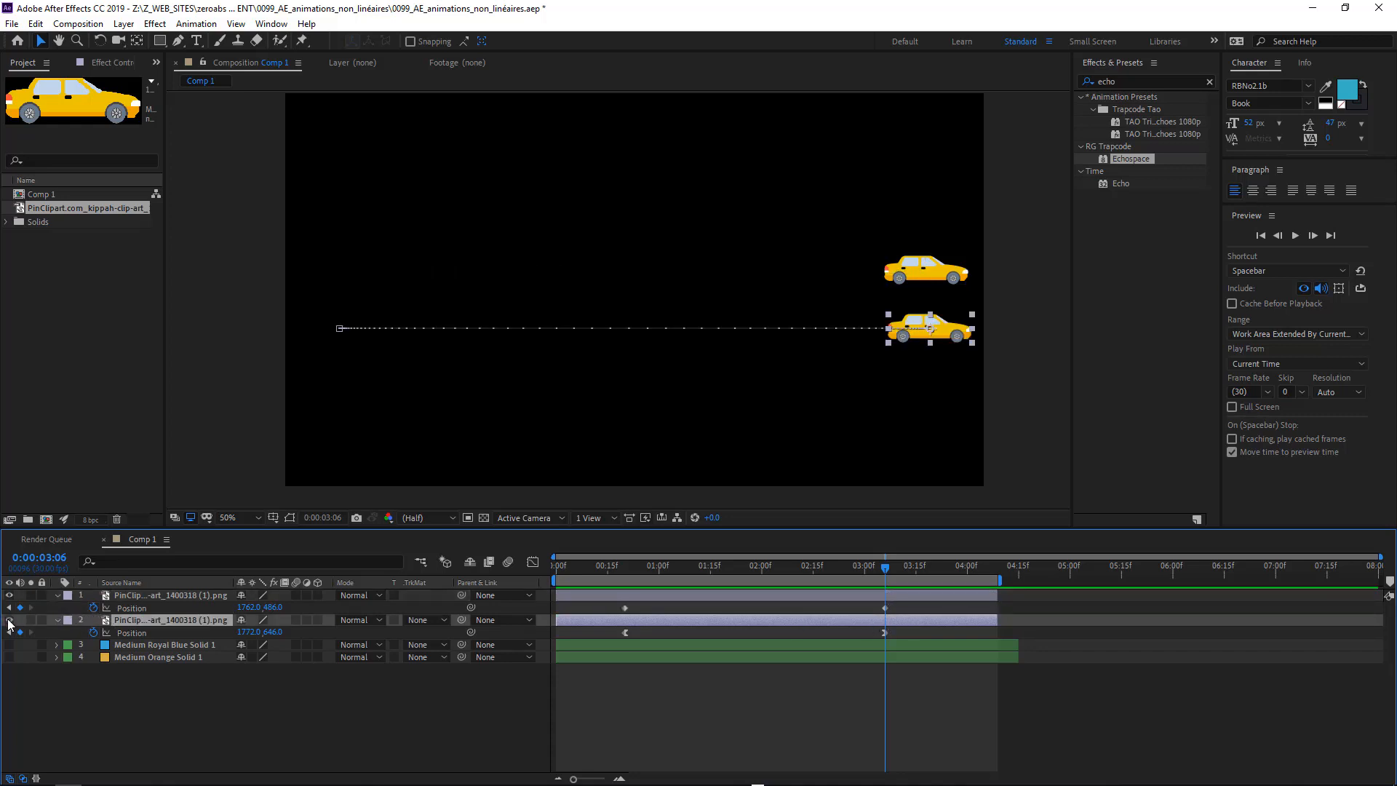
pyautogui.click(623, 632)
pyautogui.click(617, 628)
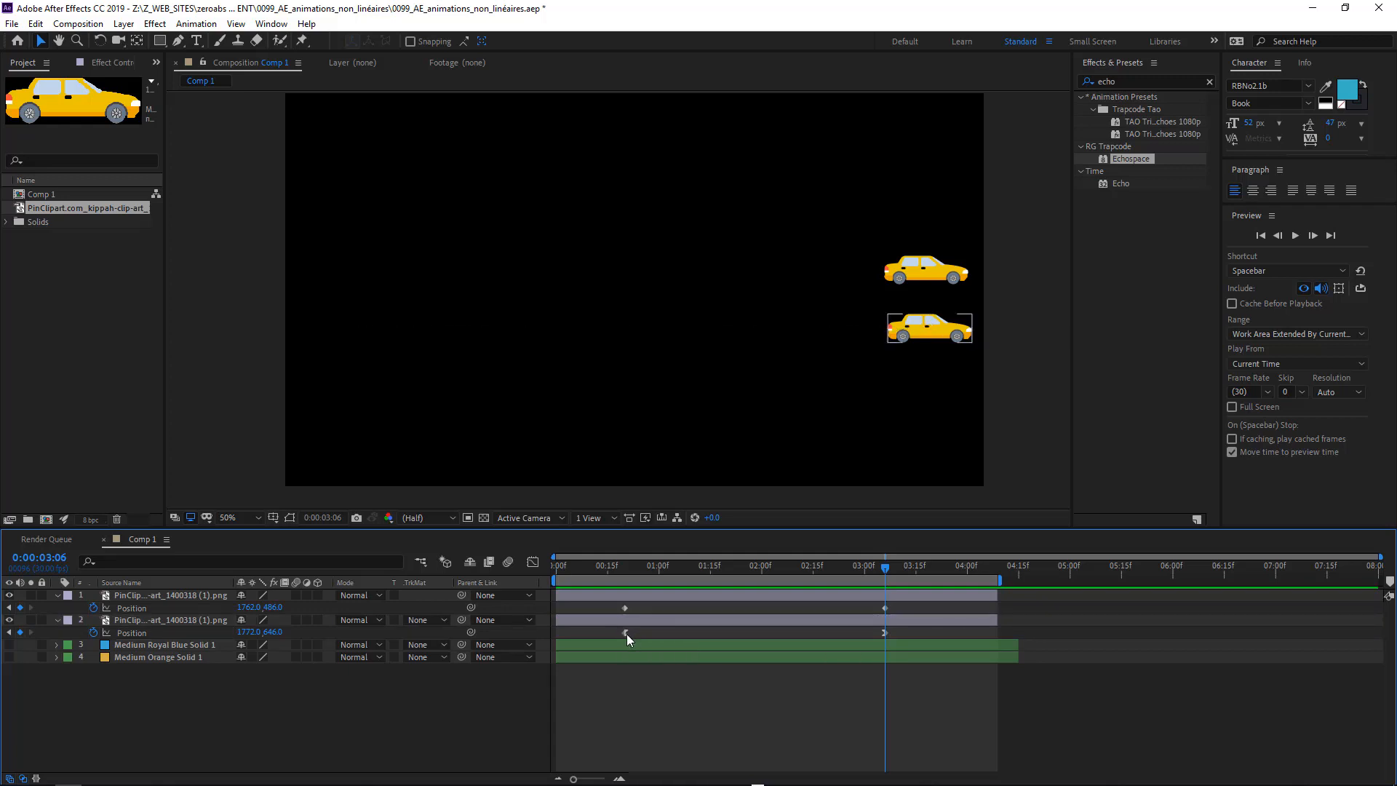
pyautogui.click(882, 631)
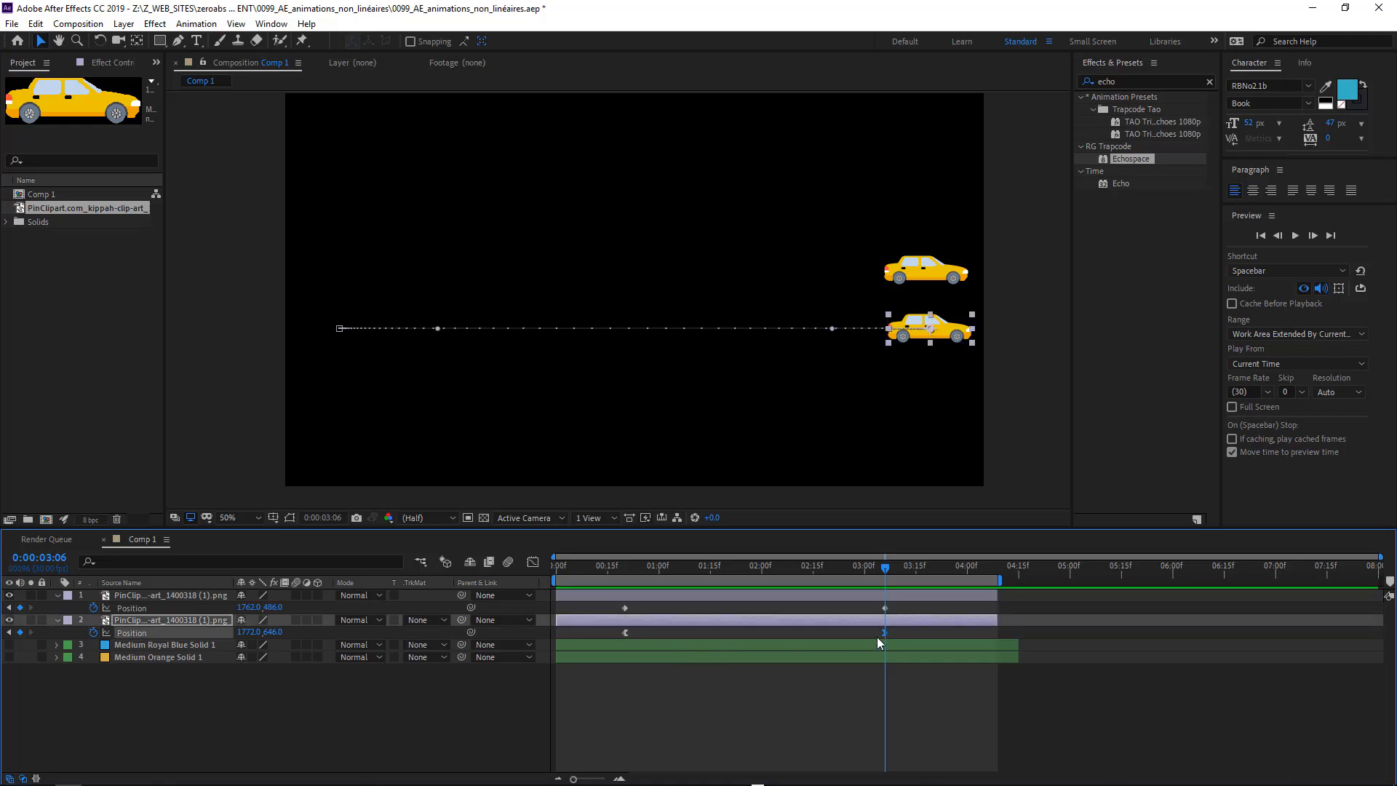
# Step: Compare both cars' progress from 0:00:00:20 to 0:00:01:12 and inspect the lower car's start and end keyframes
pyautogui.click(626, 575)
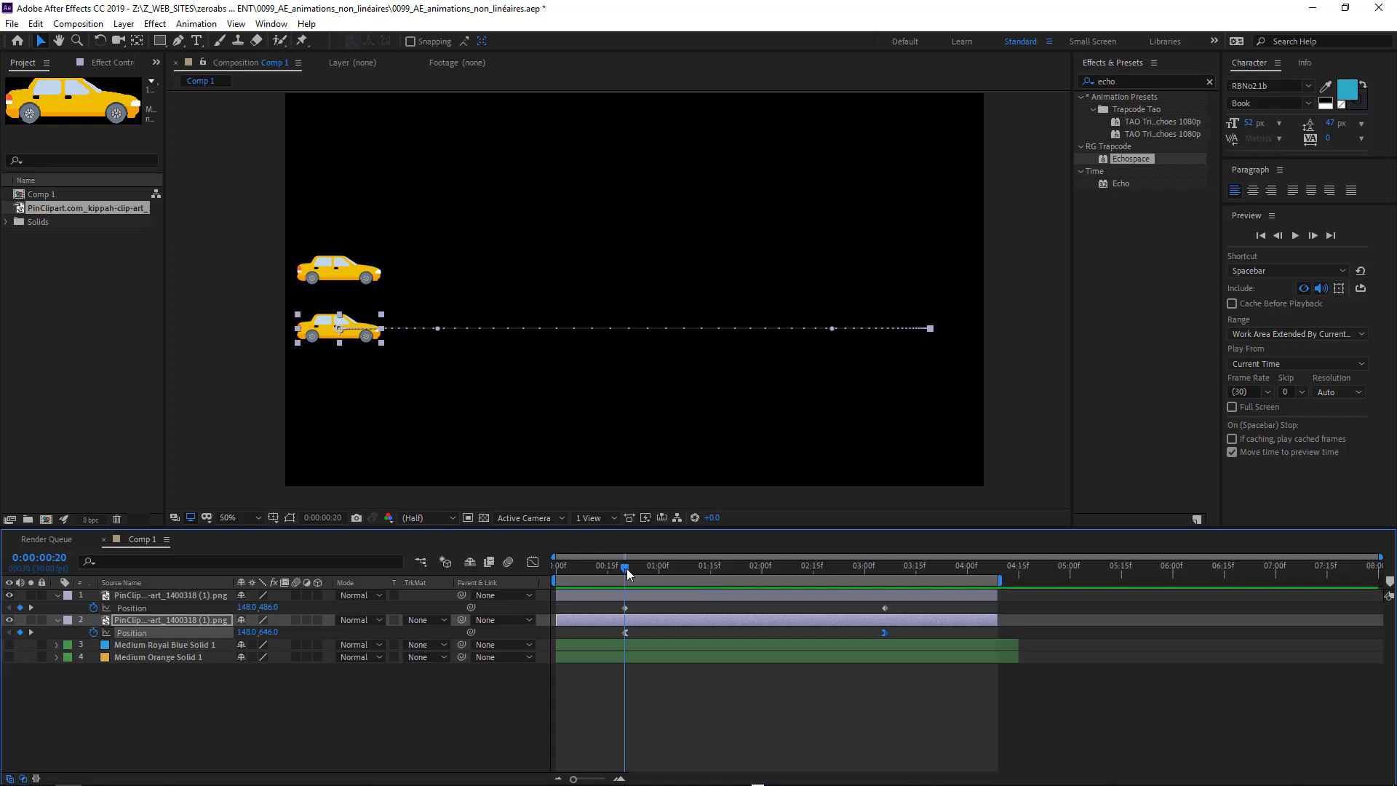
pyautogui.moveTo(627, 570); pyautogui.dragTo(630, 574)
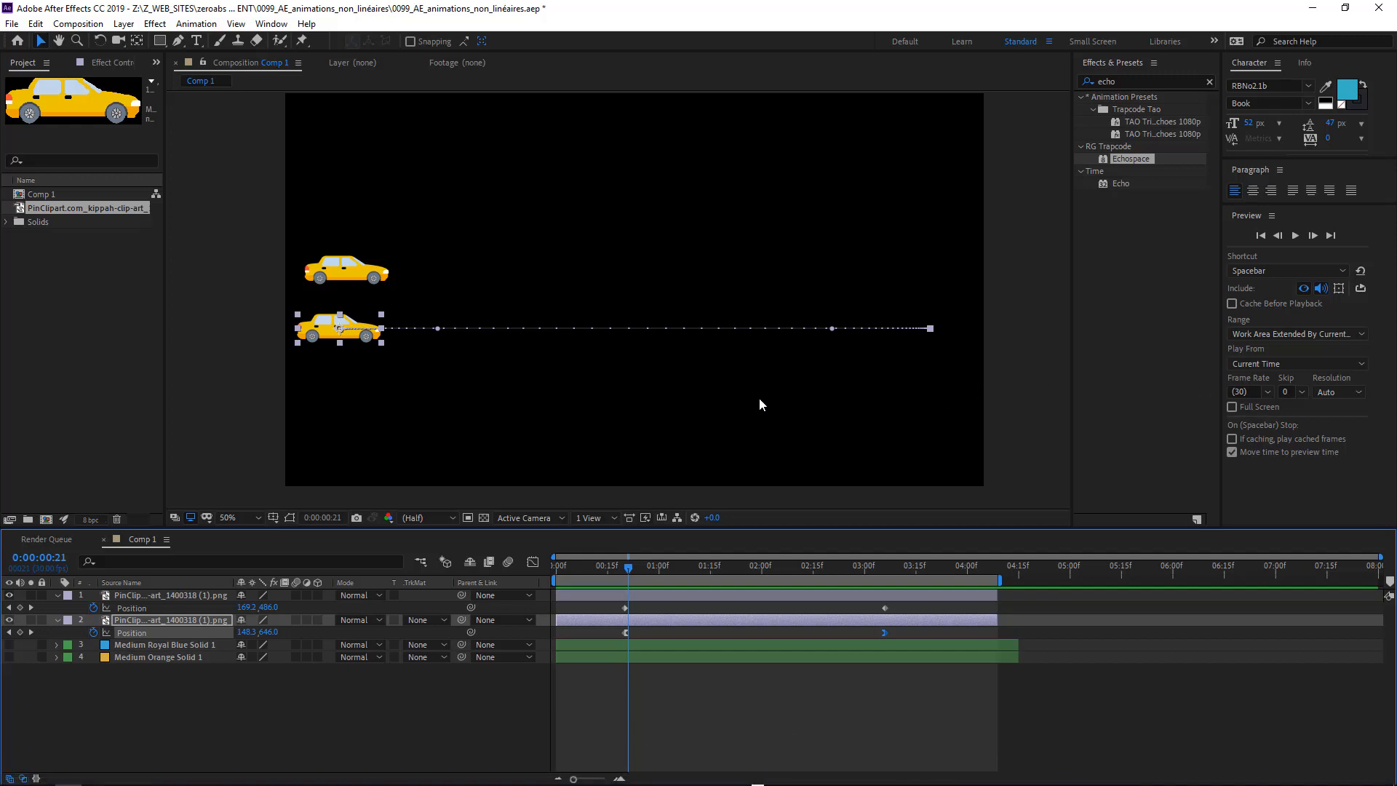
pyautogui.click(731, 397)
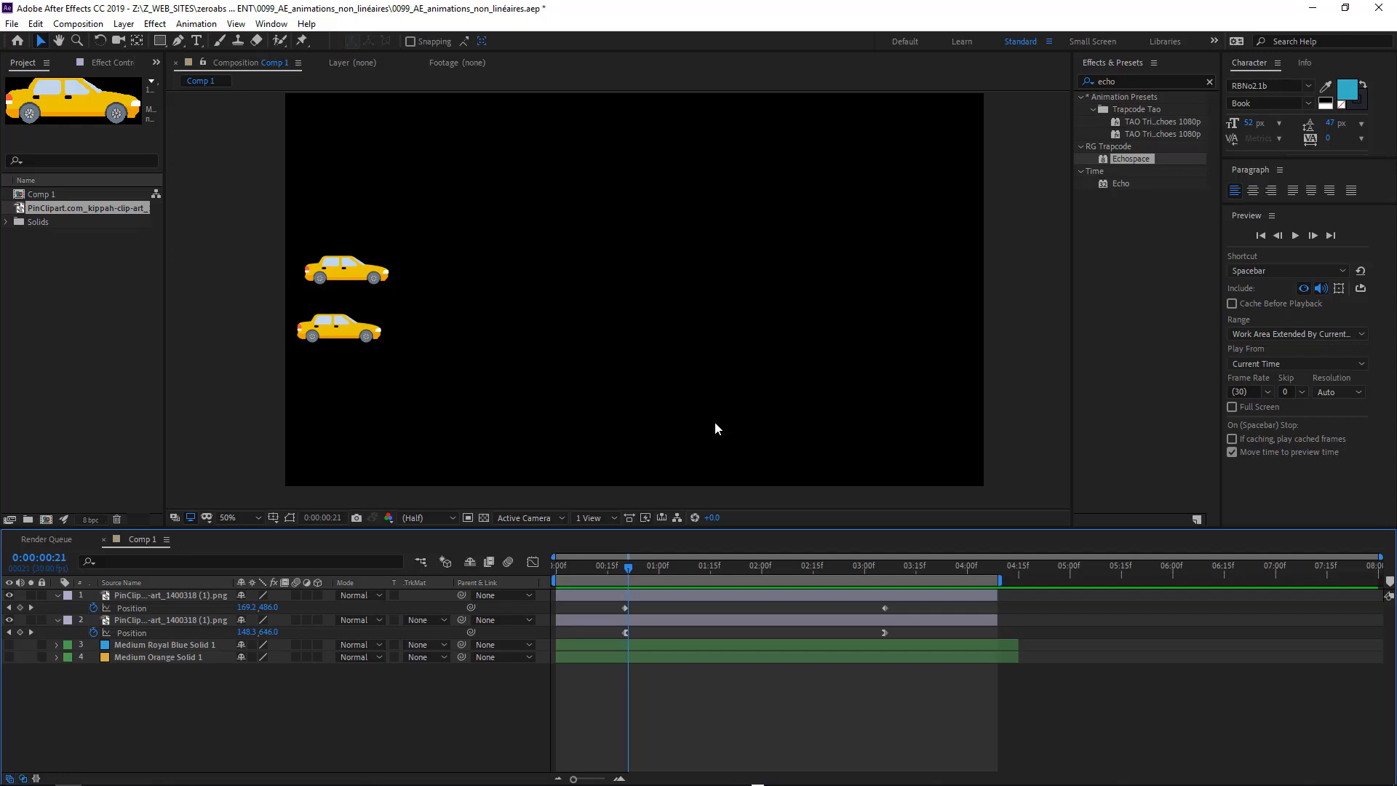
pyautogui.click(623, 569)
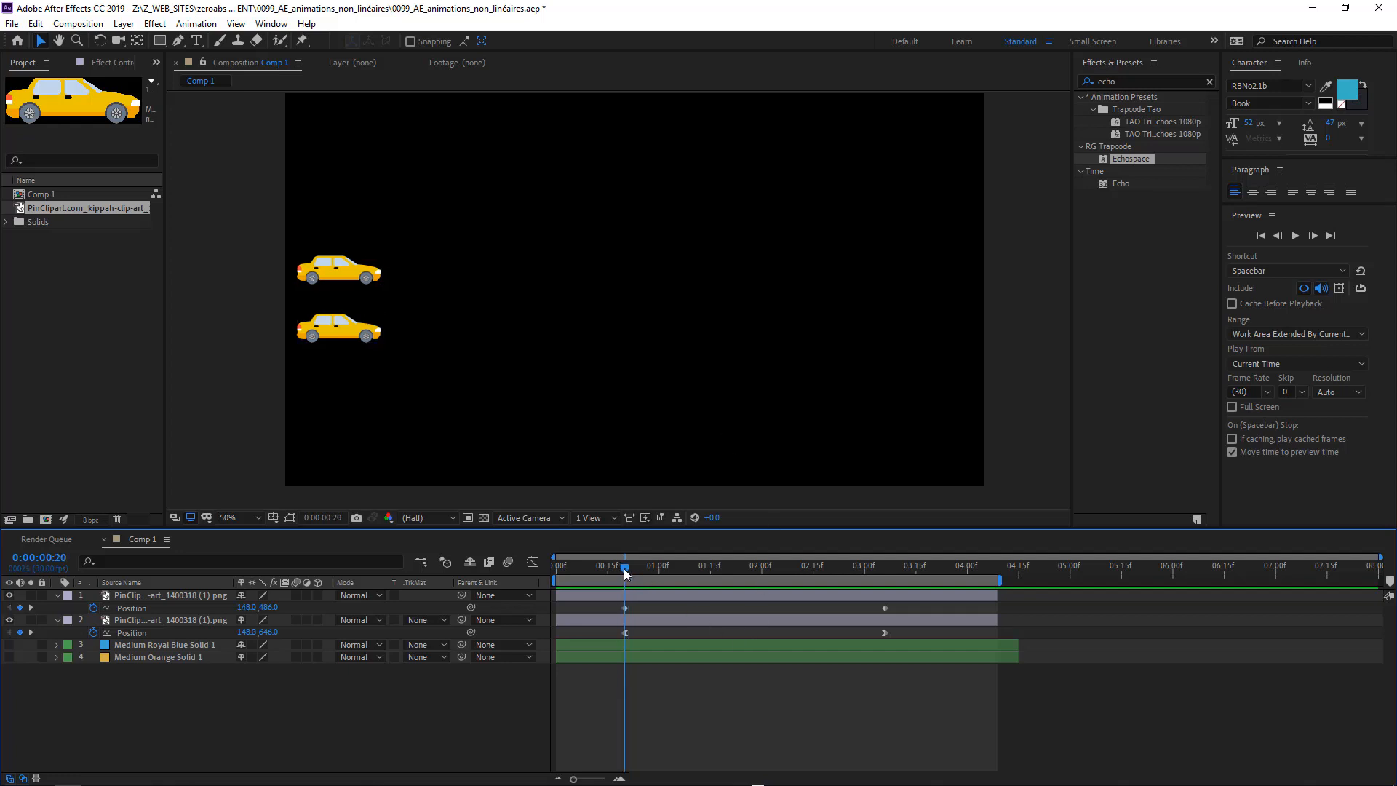
pyautogui.moveTo(623, 569); pyautogui.dragTo(699, 568)
pyautogui.click(626, 631)
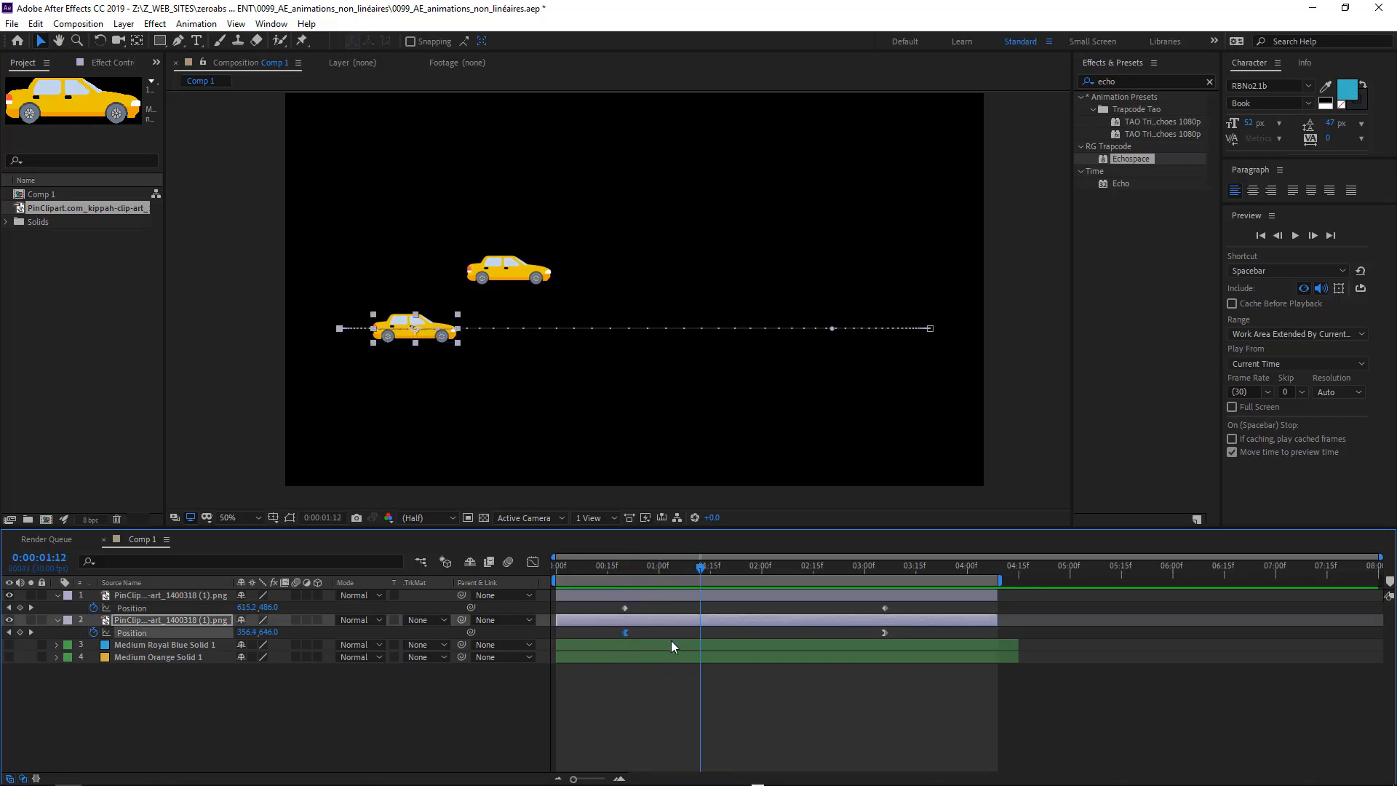
pyautogui.click(884, 632)
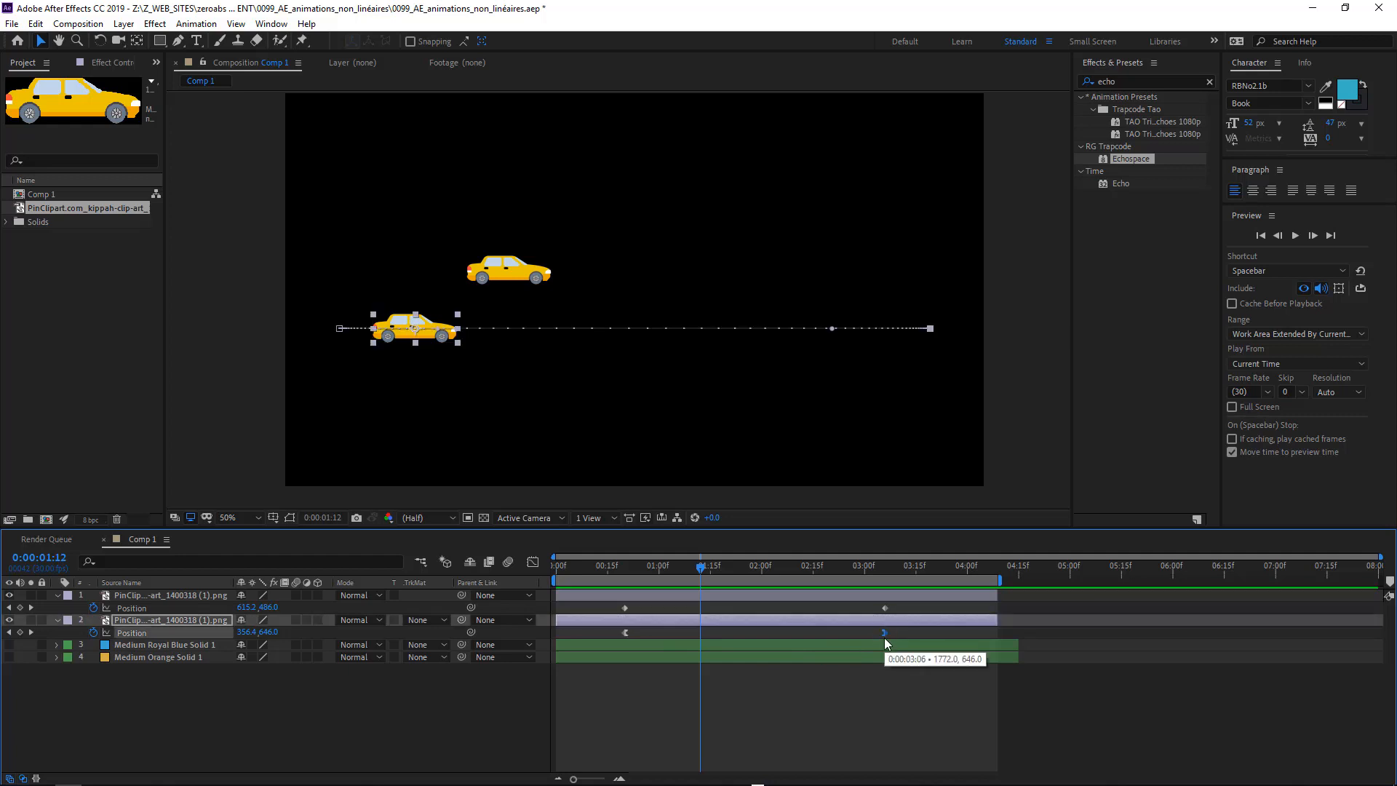
# Step: At 0:00:00:20, hide the lower car and delete both position keyframes of the upper car
pyautogui.click(626, 566)
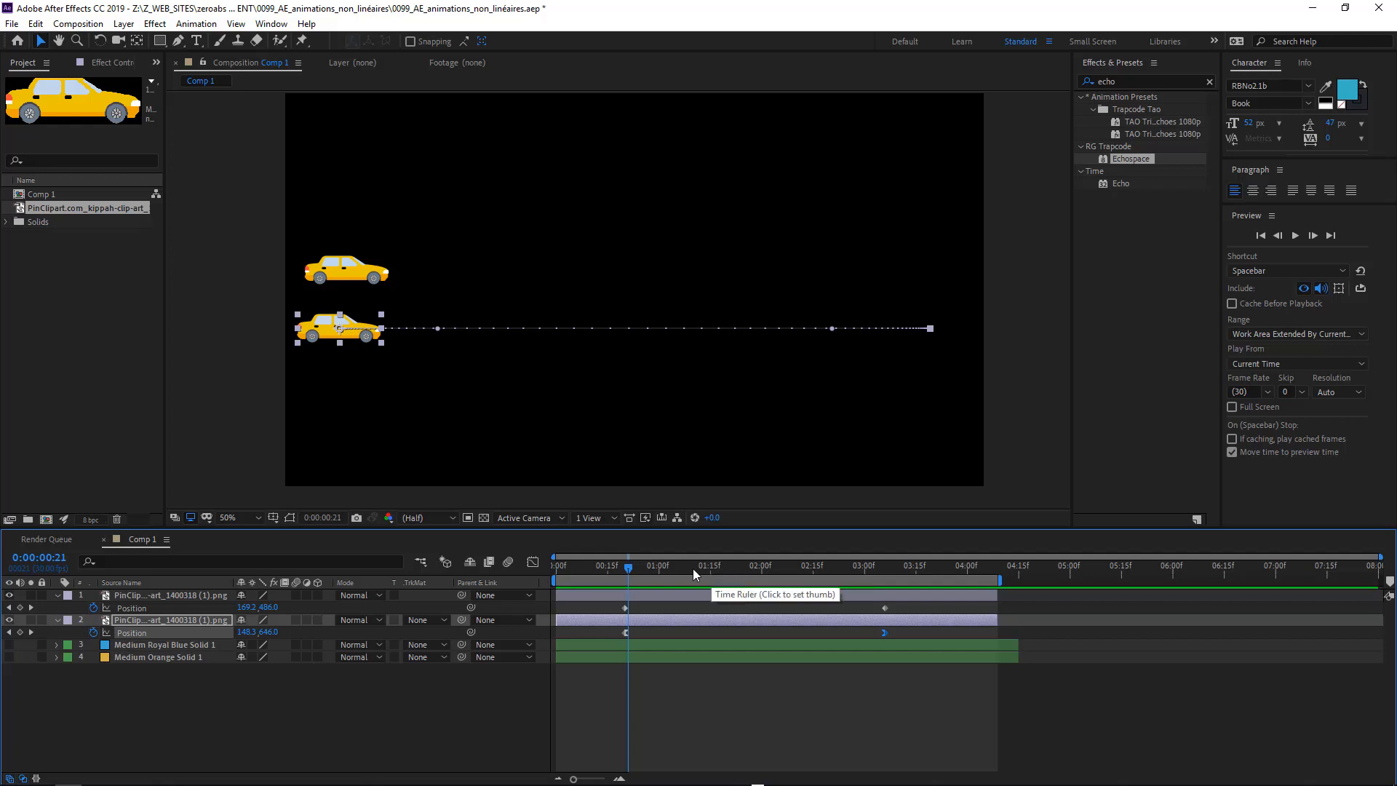
pyautogui.click(623, 569)
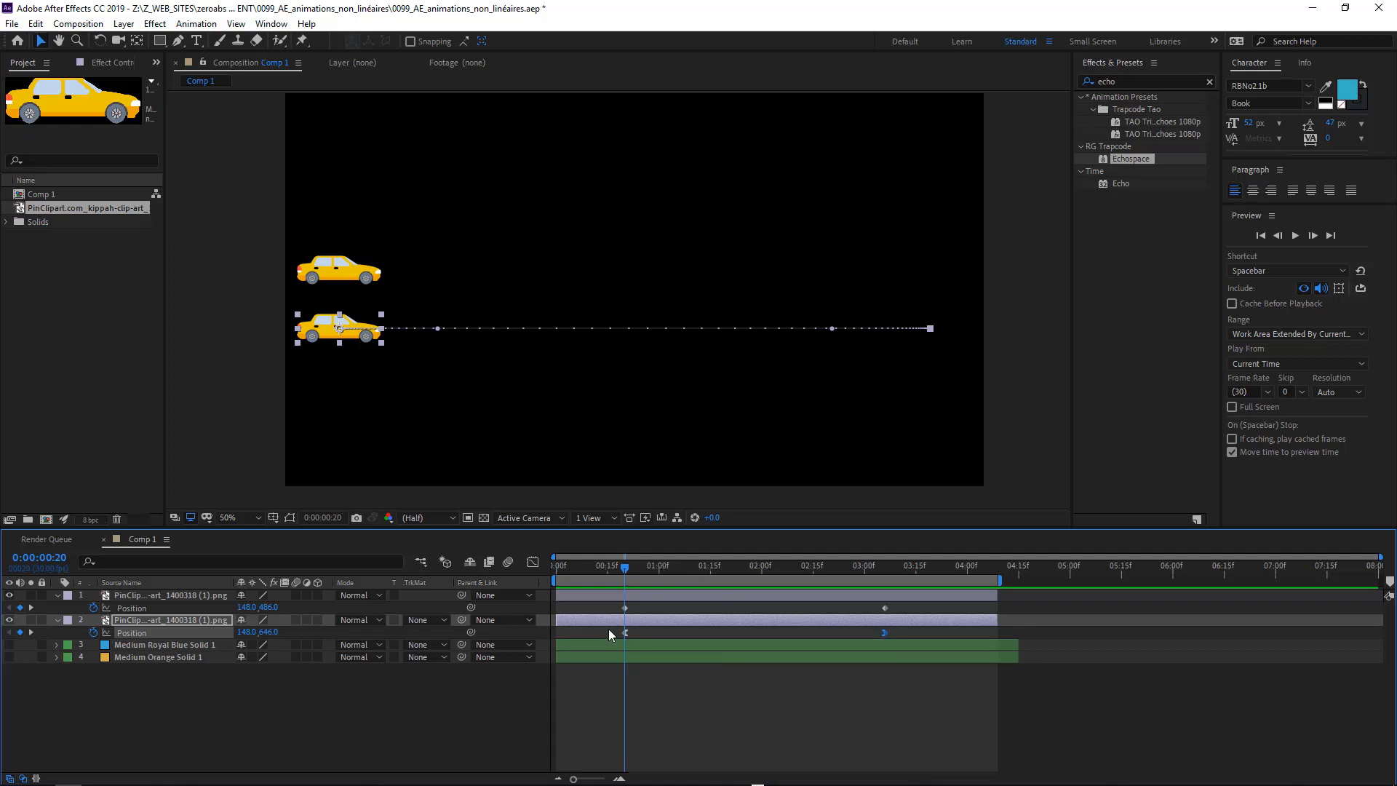
pyautogui.click(9, 622)
pyautogui.click(640, 595)
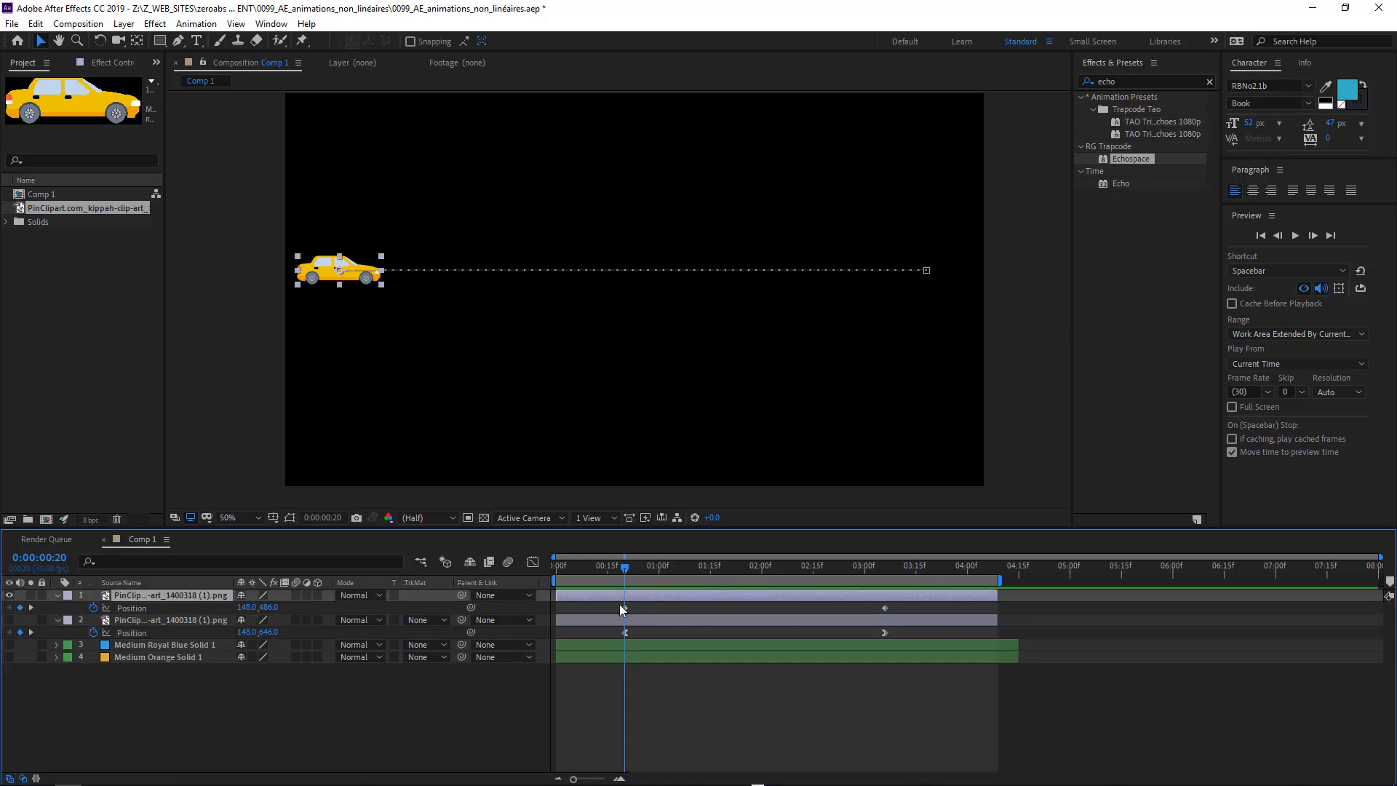
pyautogui.moveTo(597, 605); pyautogui.dragTo(919, 613)
pyautogui.press('Delete')
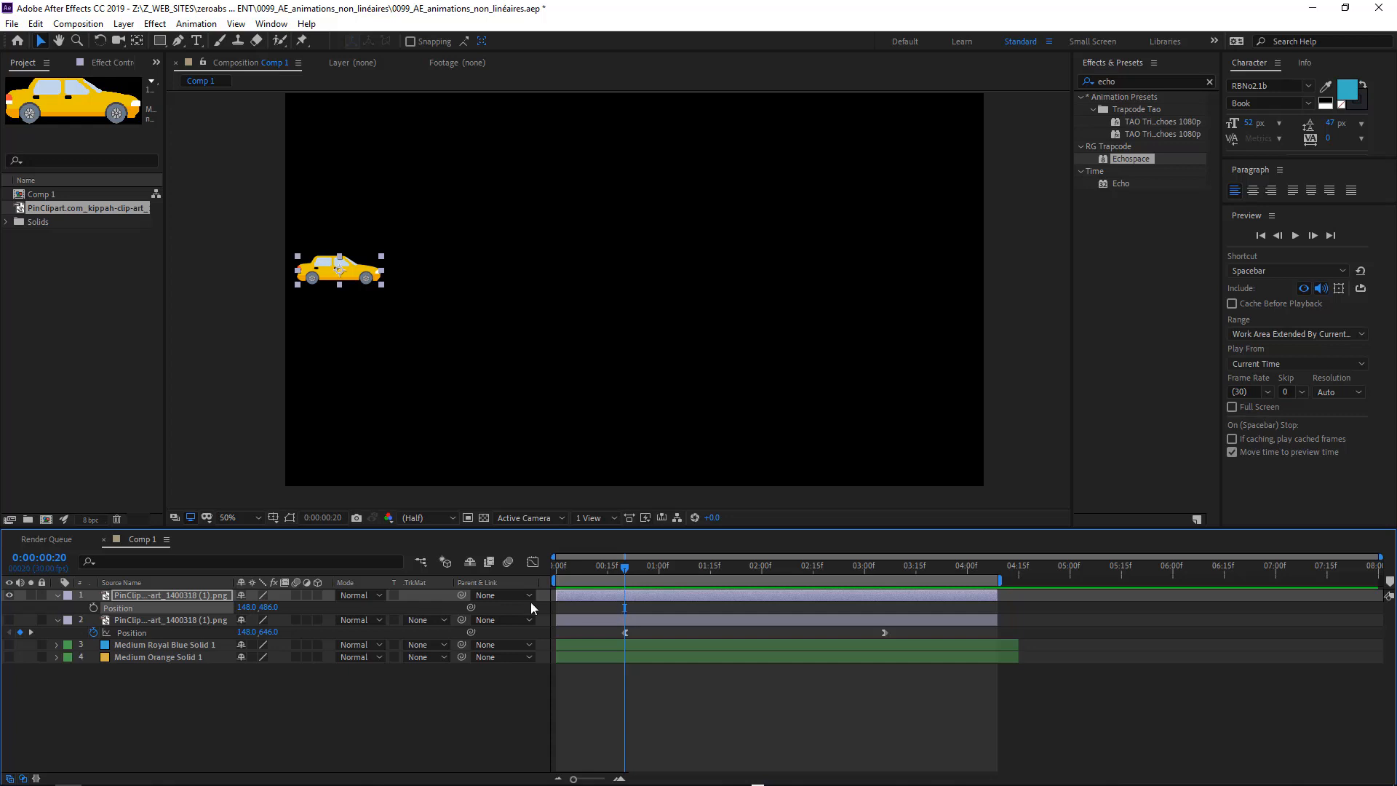
# Step: Keyframe the upper car's position at 0:00:00:20, move it to about 1744, 486 at 0:00:03:06, and preview the animation
pyautogui.click(93, 607)
pyautogui.moveTo(869, 569); pyautogui.dragTo(884, 570)
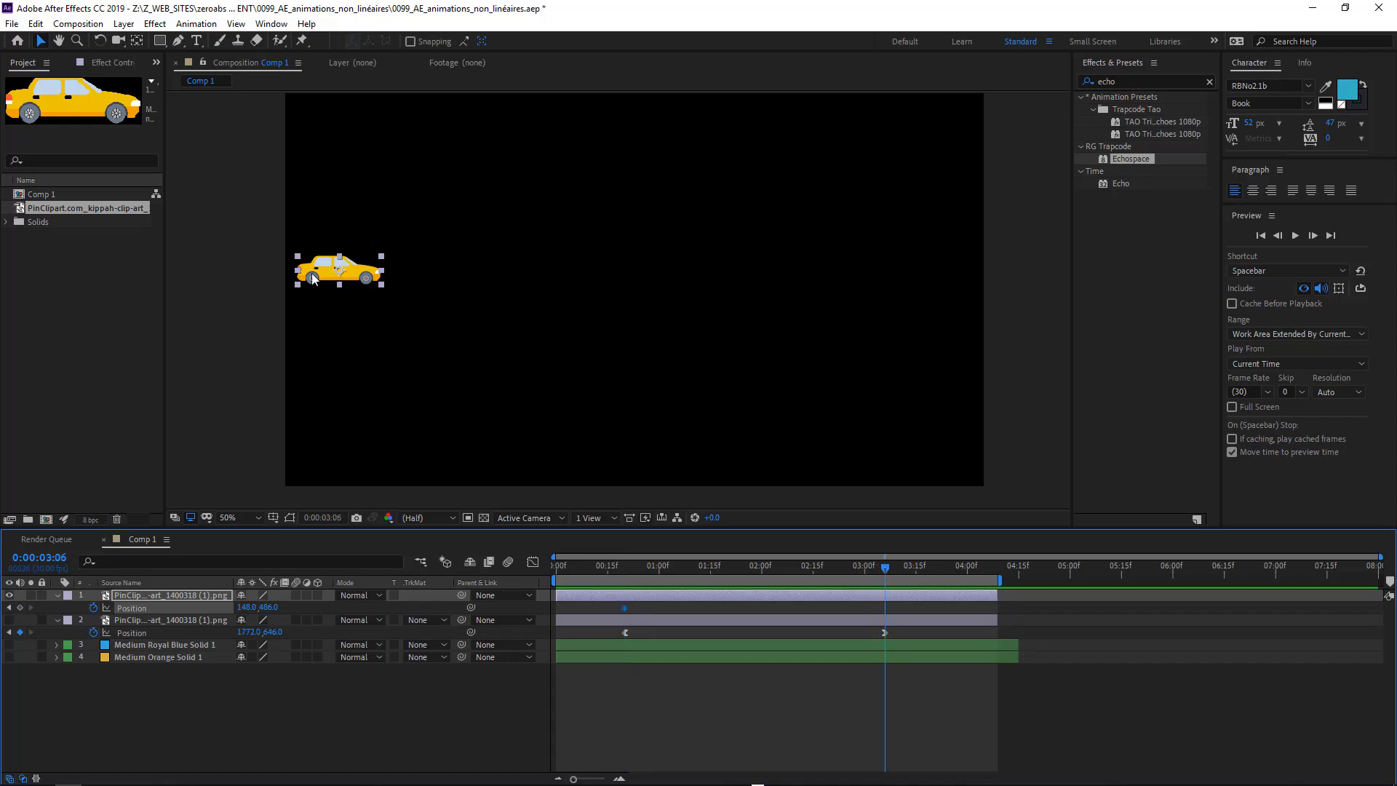
pyautogui.moveTo(325, 282); pyautogui.dragTo(900, 290)
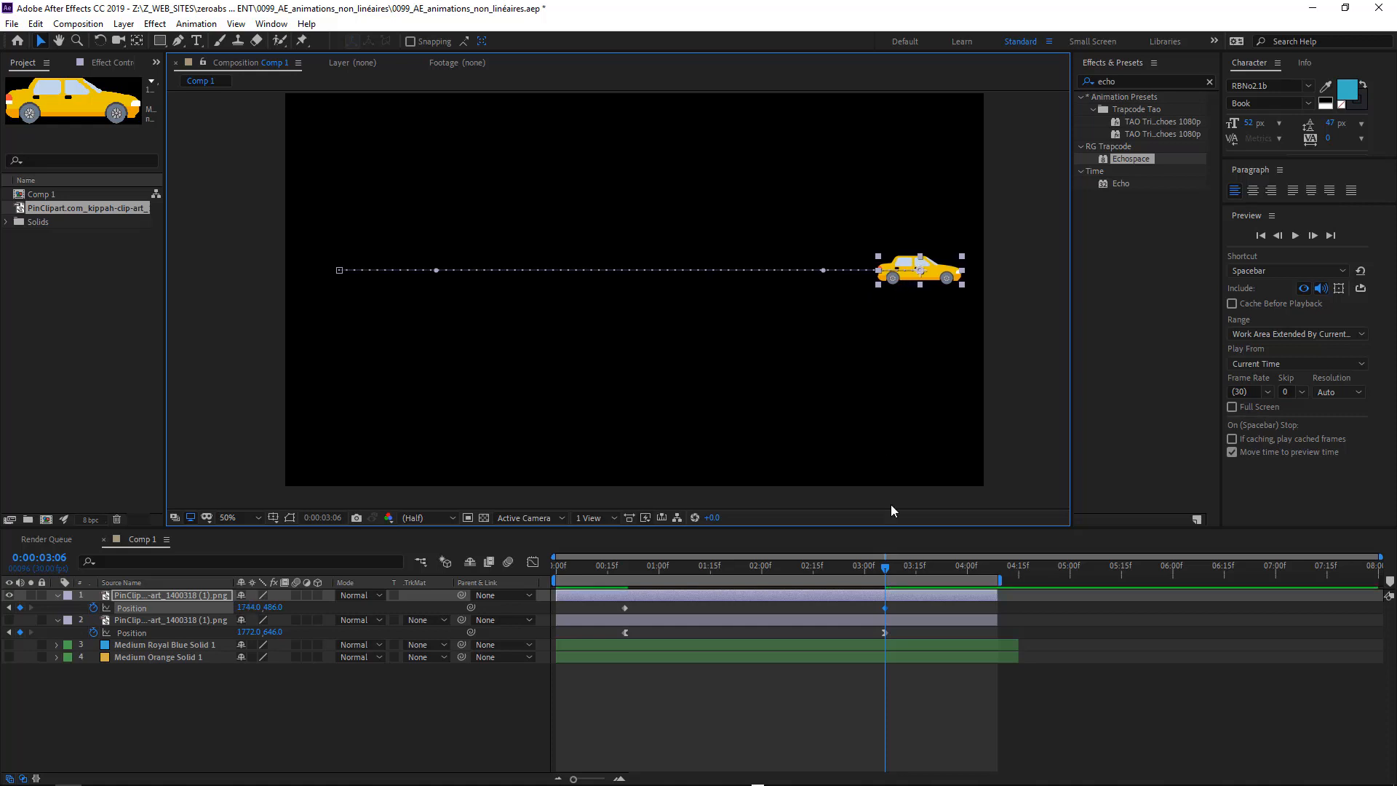
pyautogui.click(893, 604)
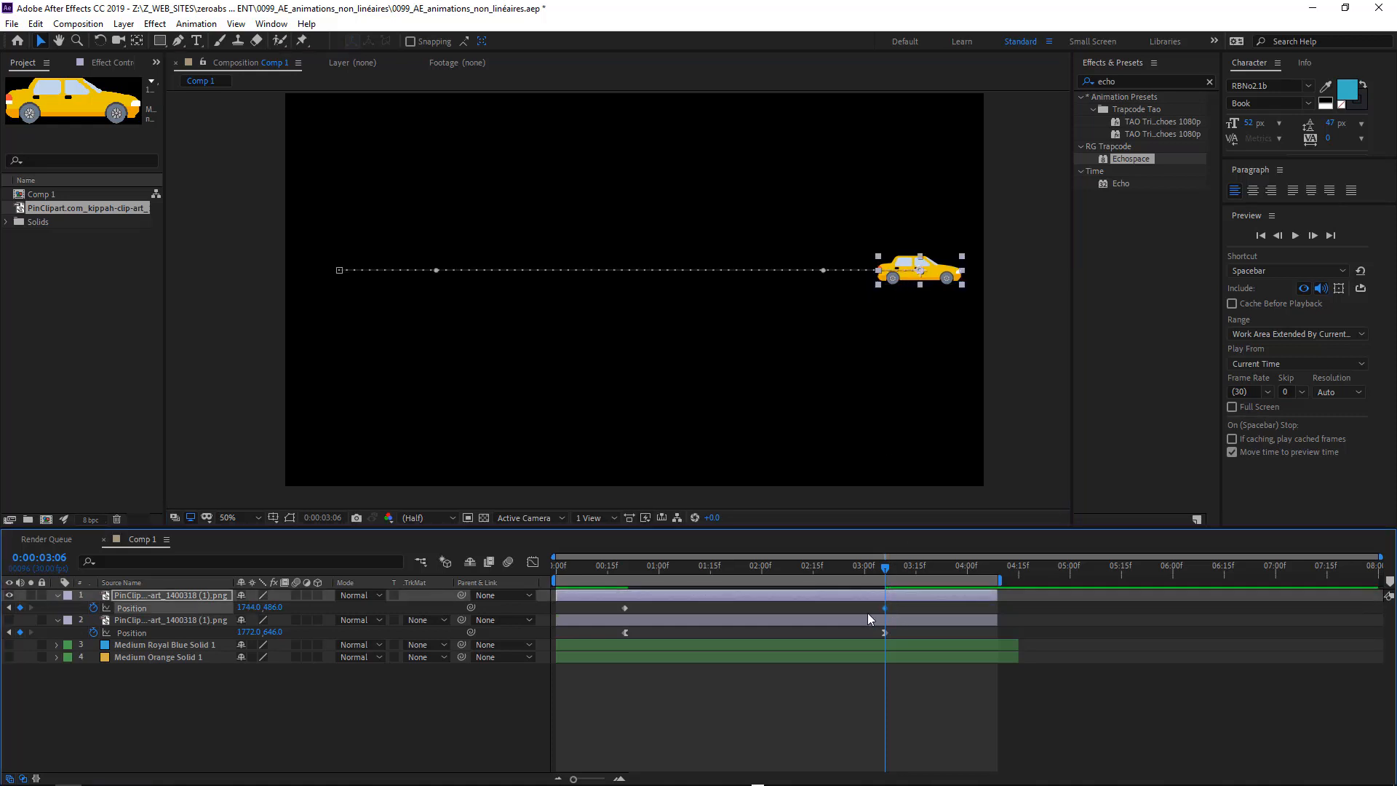
pyautogui.press('space')
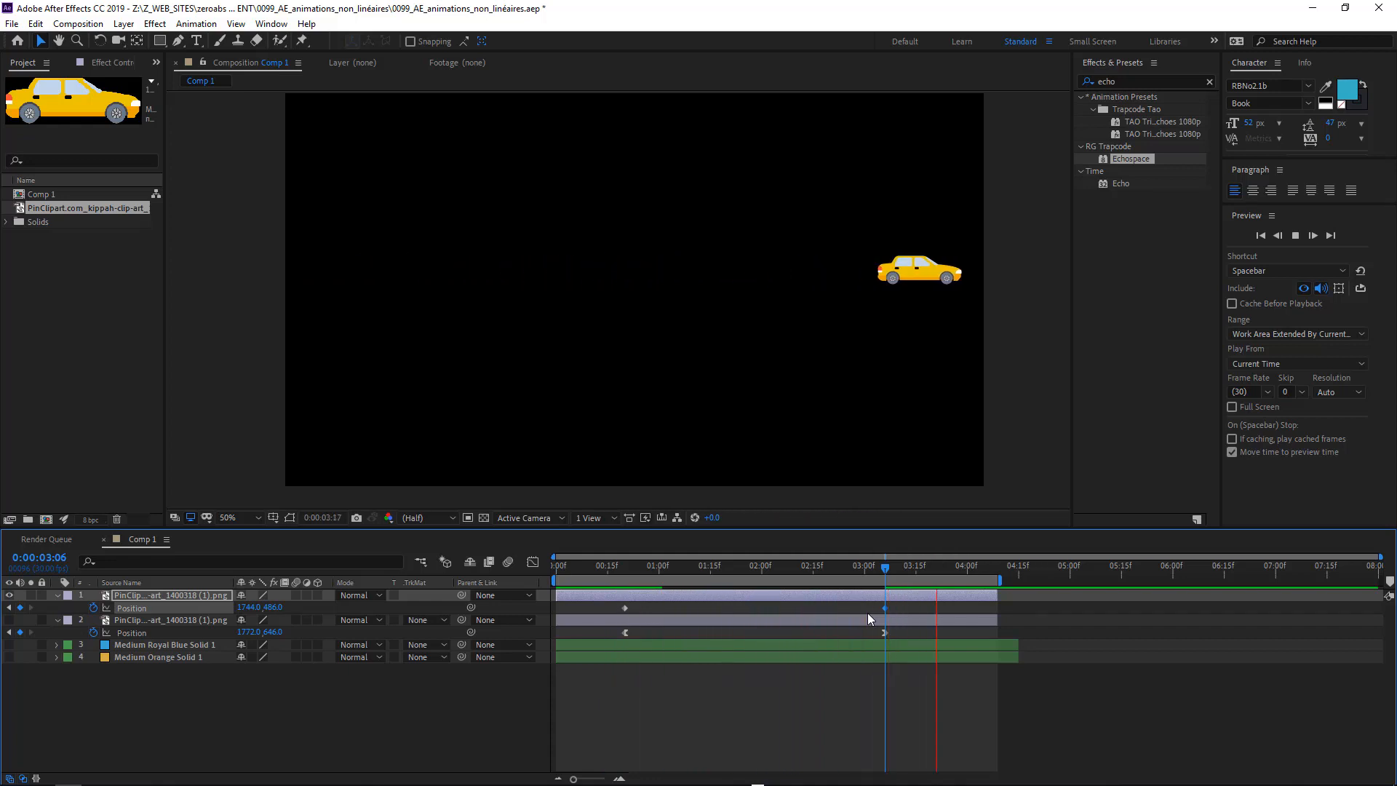
pyautogui.press('space')
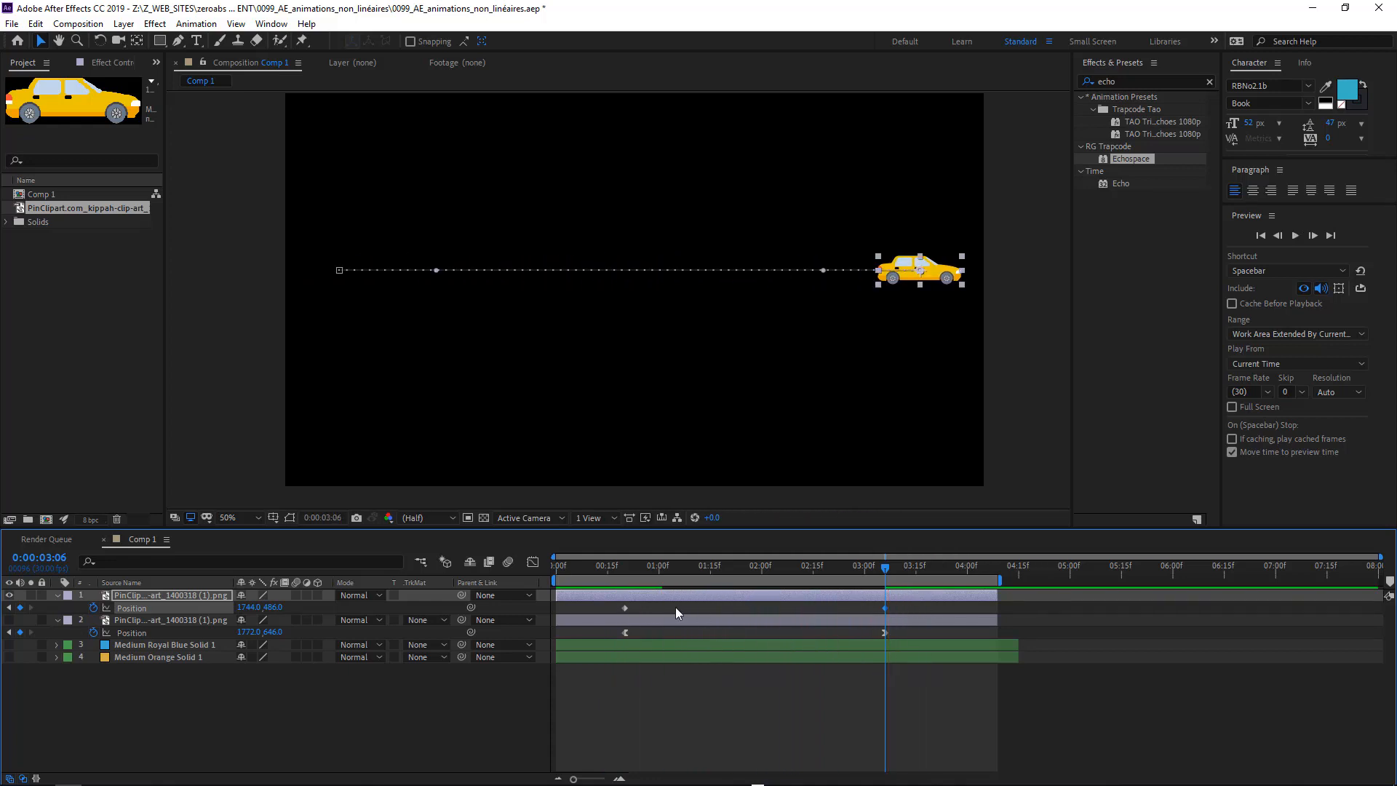
# Step: Apply Easy Ease Out to the upper car's start position keyframe at 0:00:00:20
pyautogui.click(625, 570)
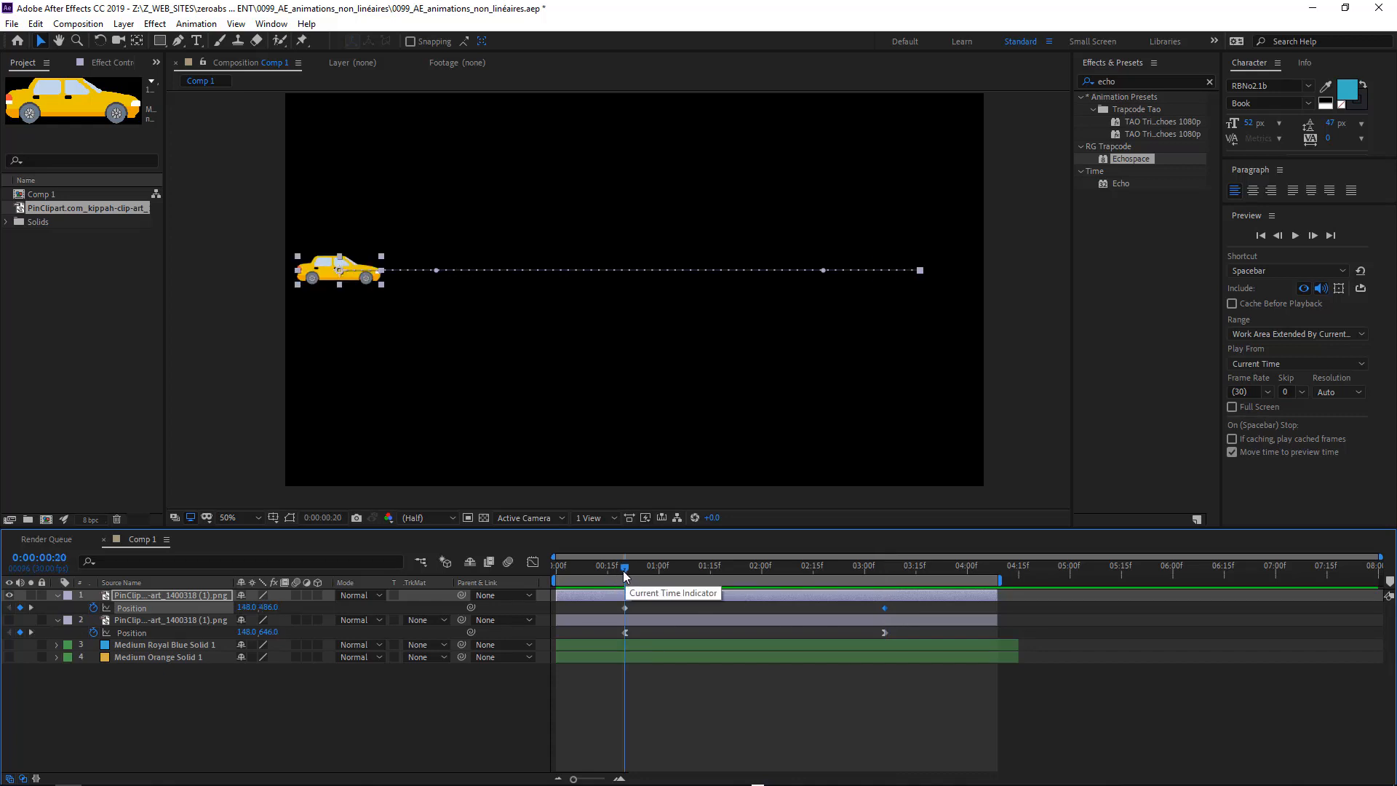
pyautogui.moveTo(639, 565)
pyautogui.mouseDown()
pyautogui.moveTo(880, 573)
pyautogui.moveTo(627, 588)
pyautogui.mouseUp()
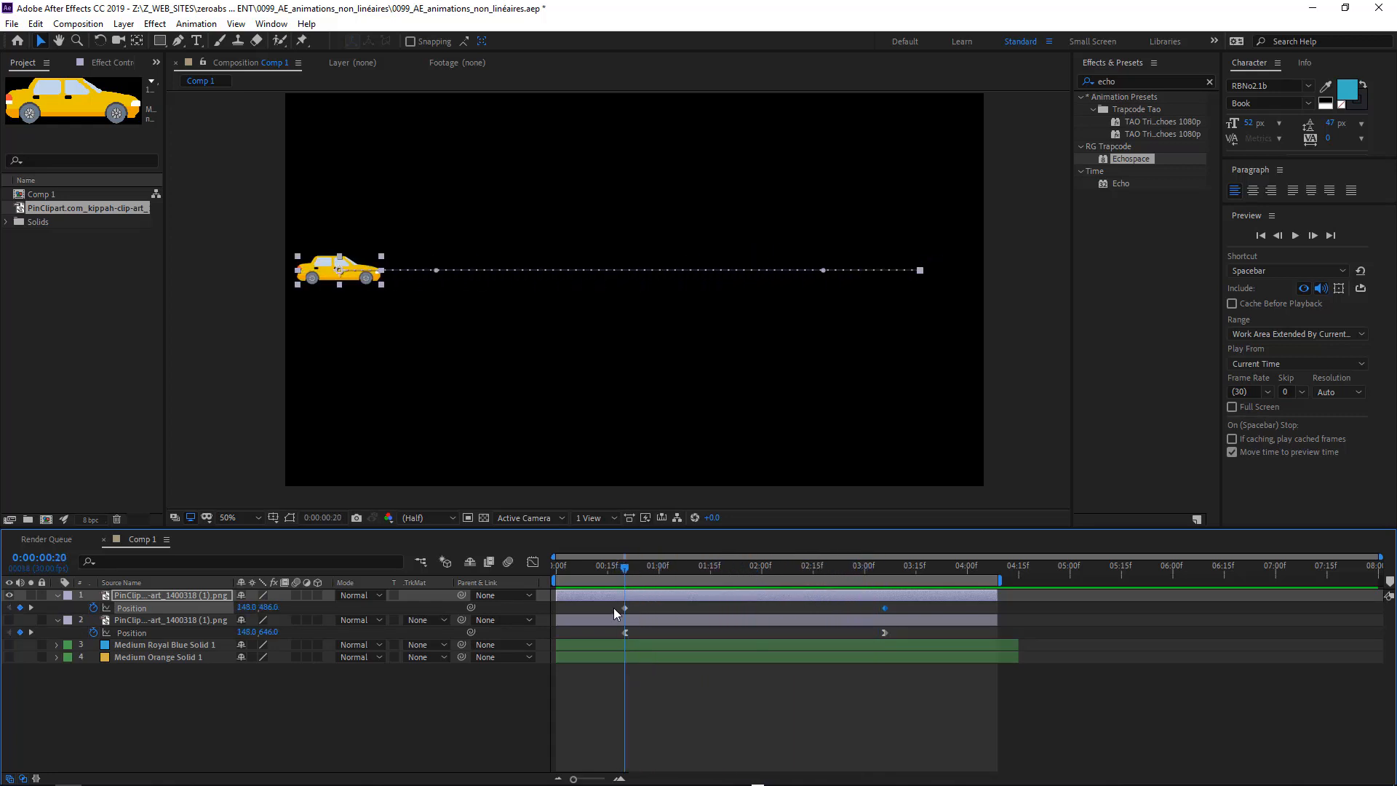
pyautogui.click(625, 608)
pyautogui.rightClick(624, 607)
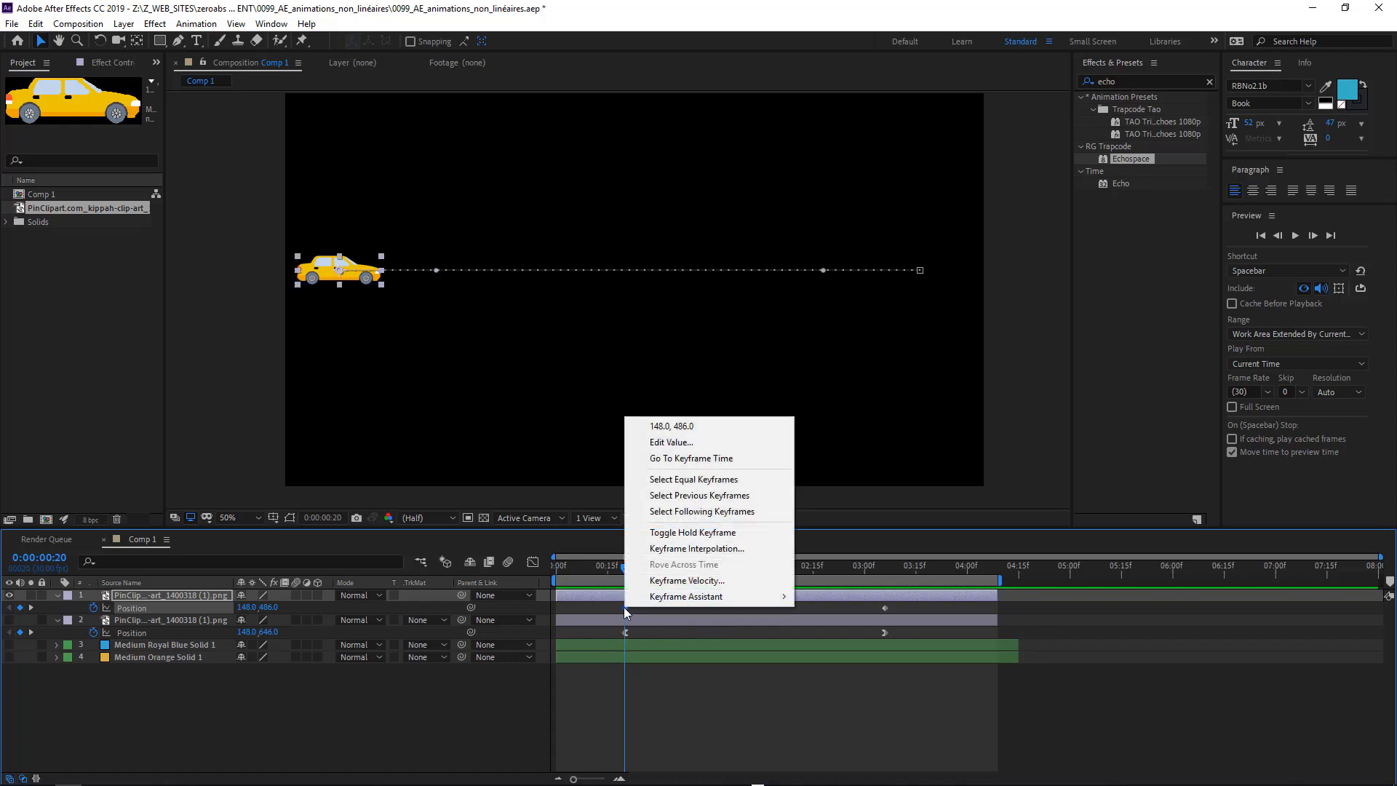
pyautogui.moveTo(648, 599)
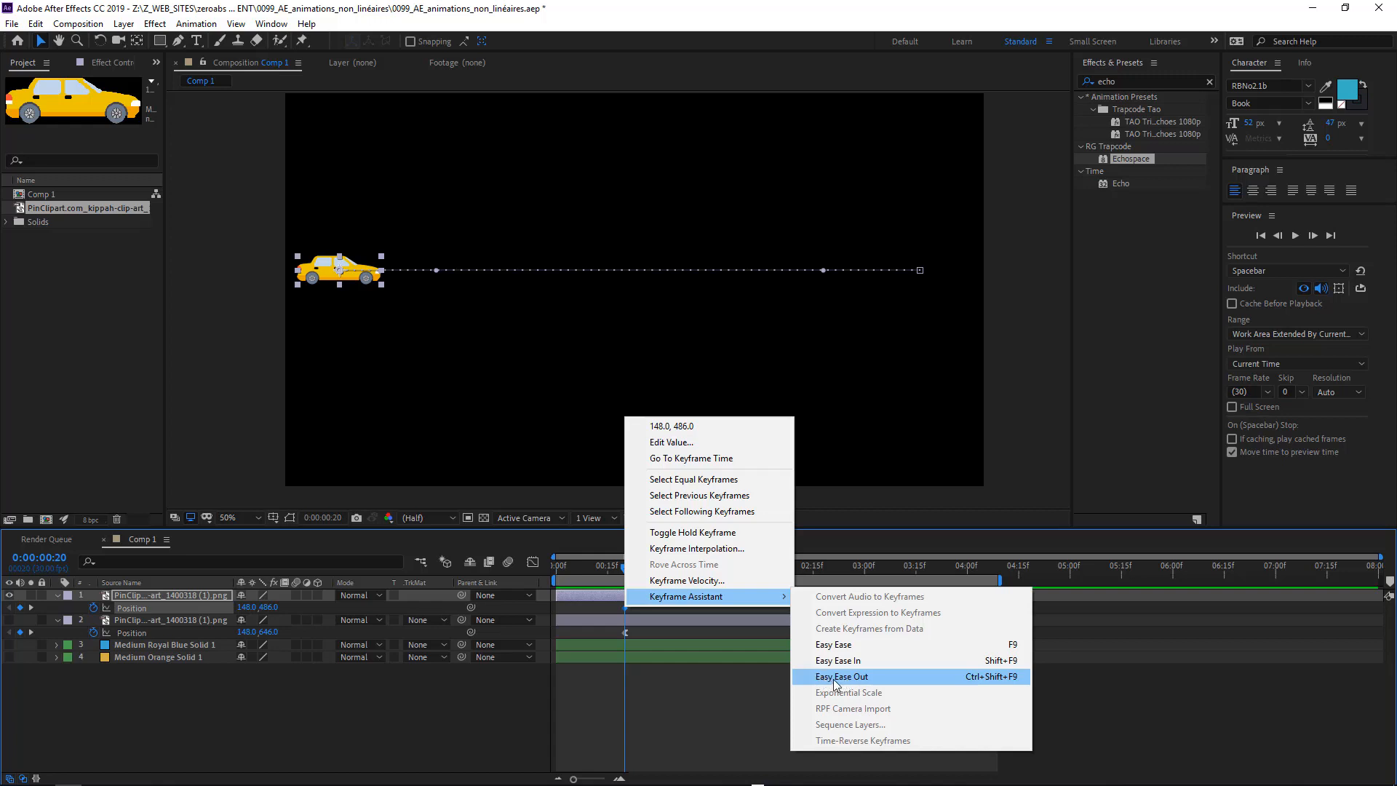
pyautogui.click(836, 677)
pyautogui.rightClick(623, 607)
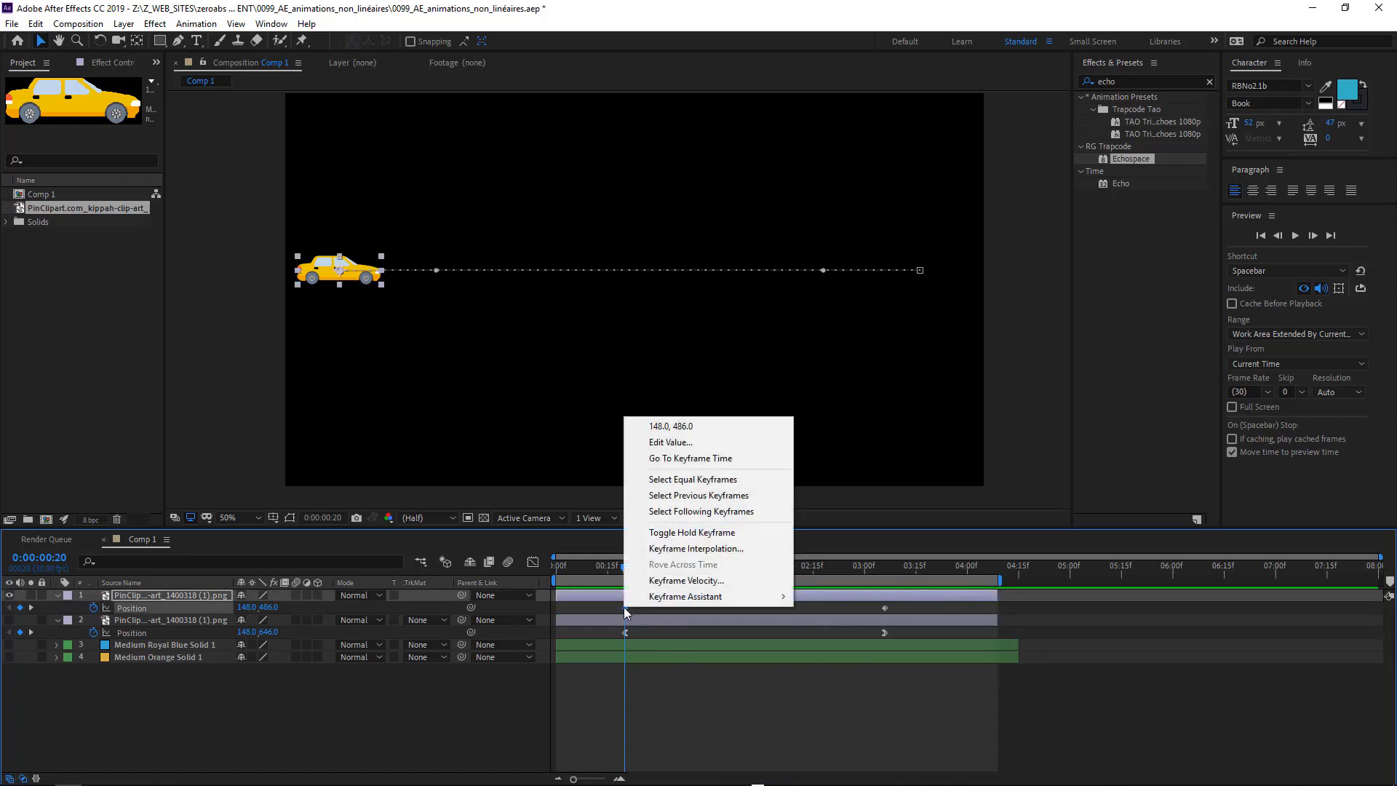
pyautogui.moveTo(692, 599)
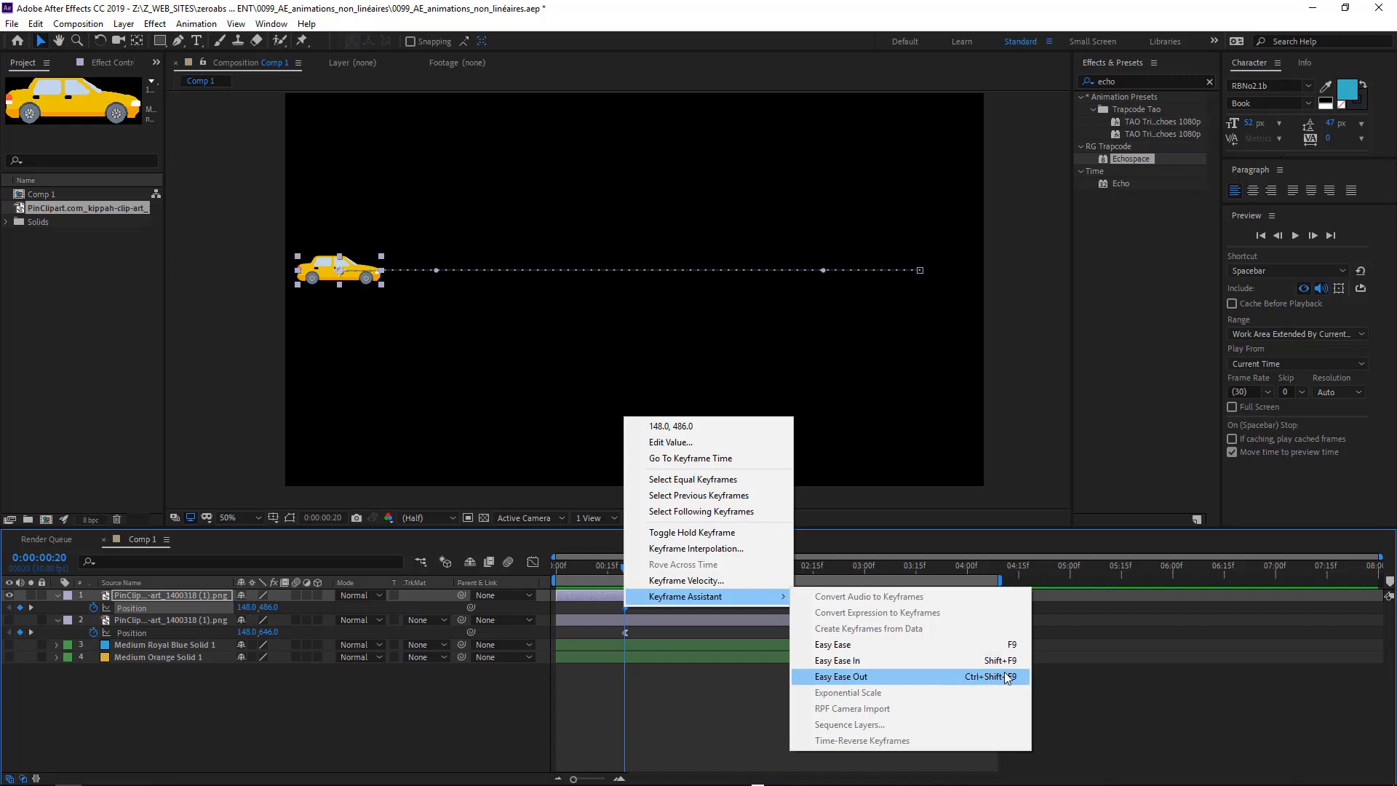
pyautogui.click(944, 675)
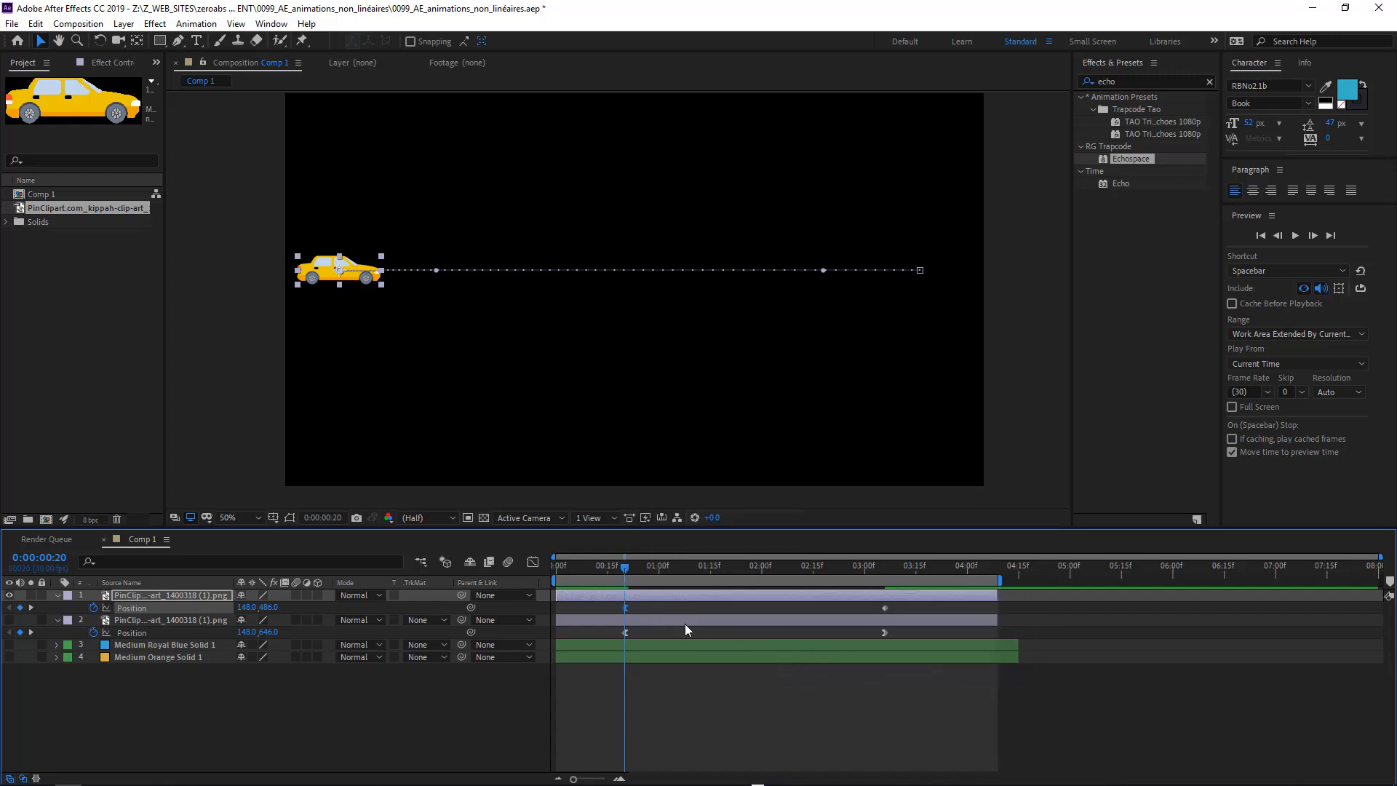
# Step: Examine the spacing of the dots along the upper car's motion path at 0:00:01:29
pyautogui.click(884, 608)
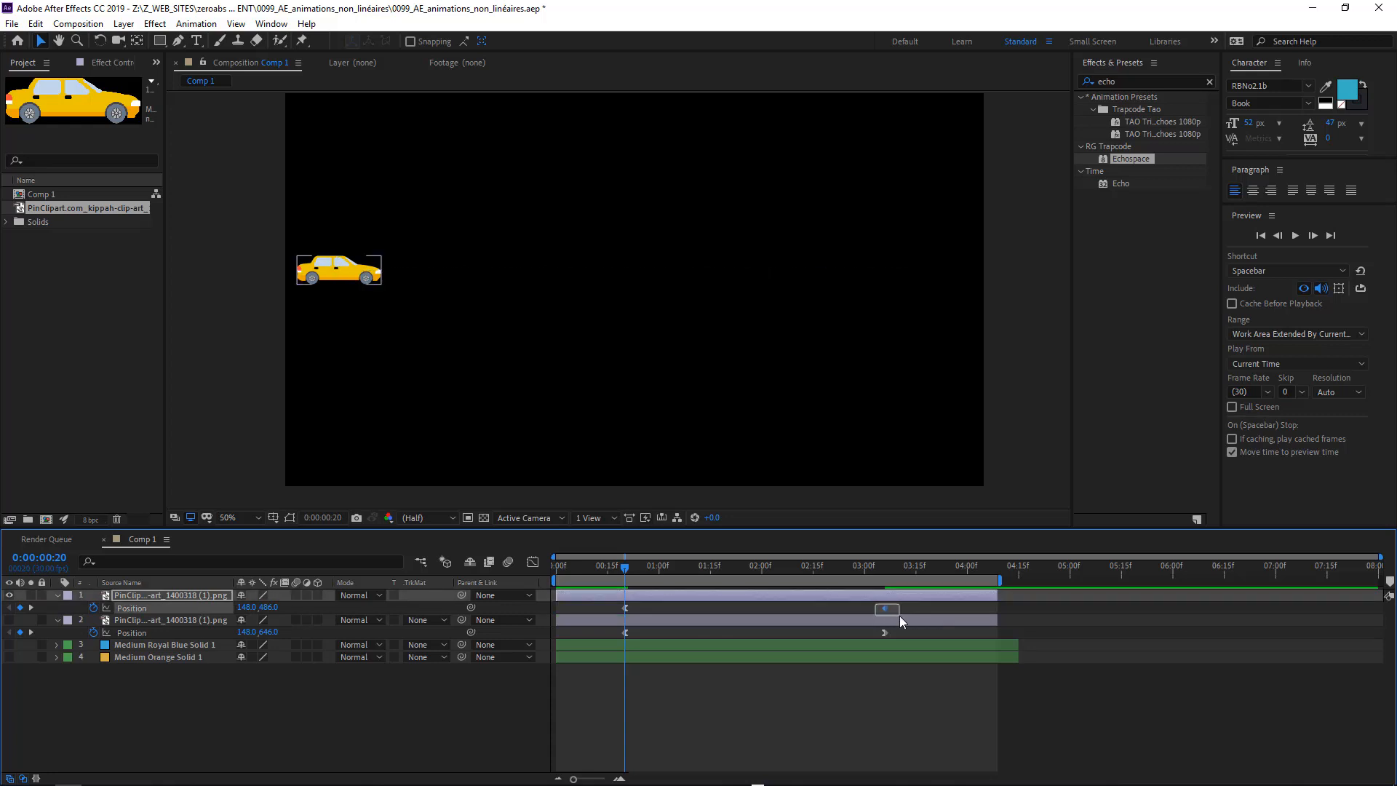
pyautogui.click(625, 608)
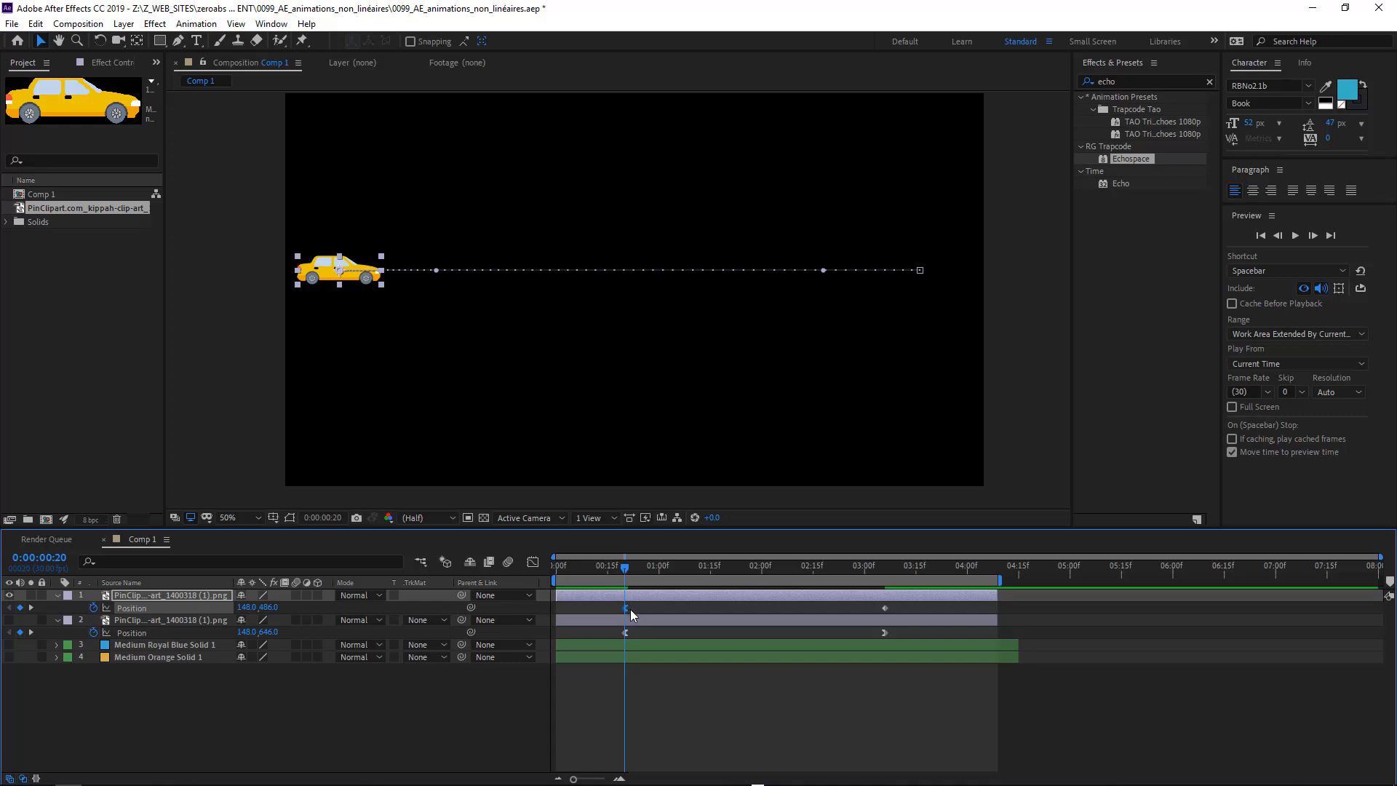
pyautogui.moveTo(649, 568); pyautogui.dragTo(758, 566)
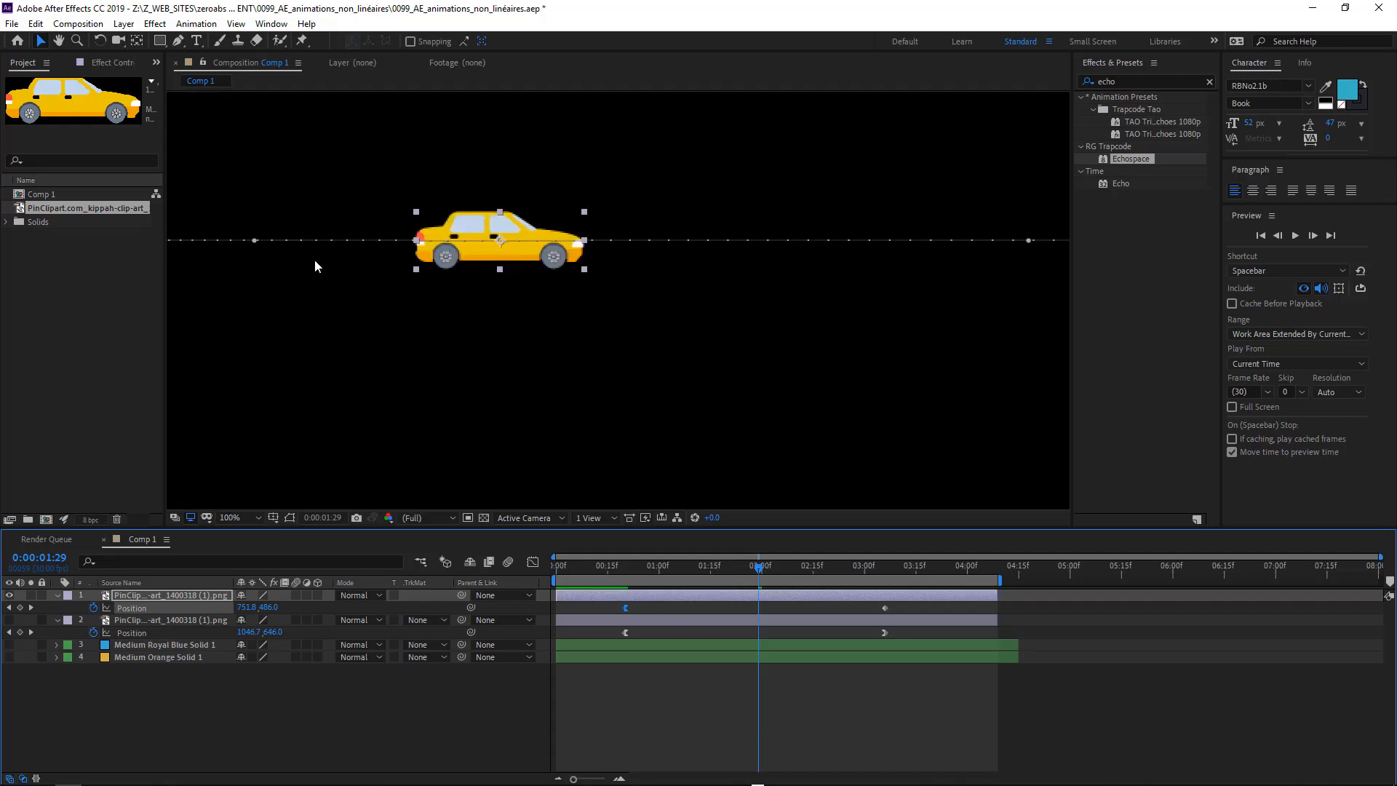
pyautogui.scroll(2, 493, 315)
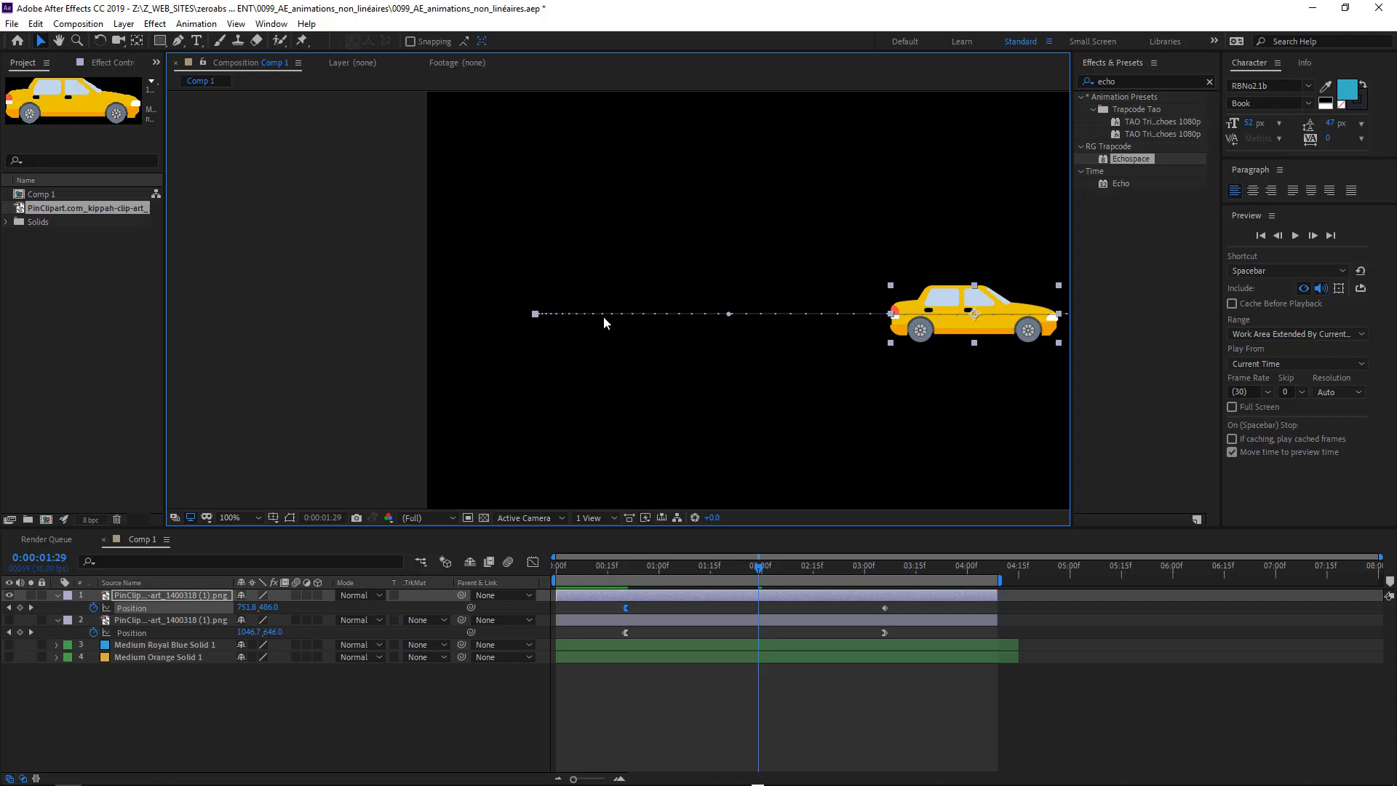
pyautogui.scroll(-1, 672, 339)
pyautogui.moveTo(770, 382); pyautogui.dragTo(575, 309)
pyautogui.moveTo(835, 345); pyautogui.dragTo(599, 330)
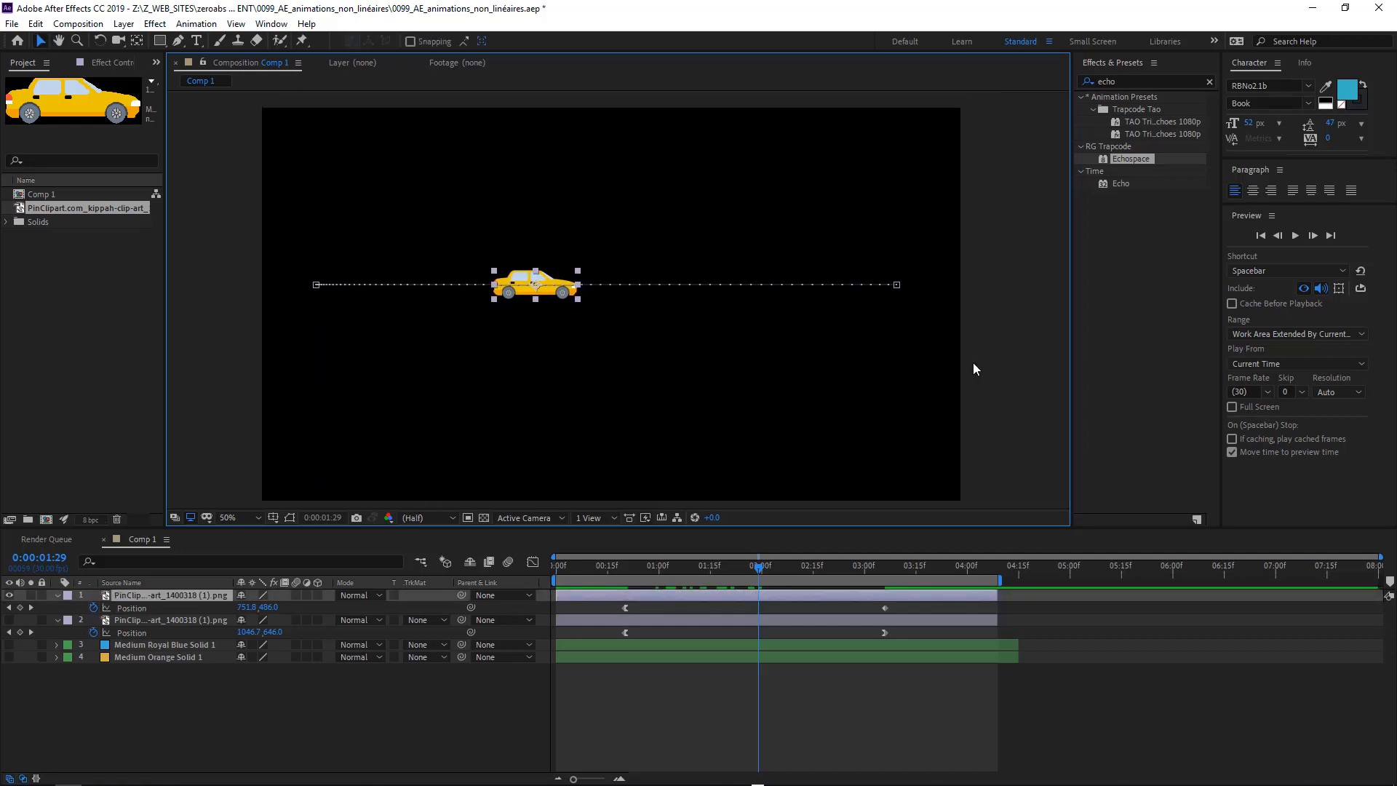
# Step: Preview the upper car's animation, then scrub through its motion between the start and end keyframes
pyautogui.click(988, 433)
pyautogui.press('space')
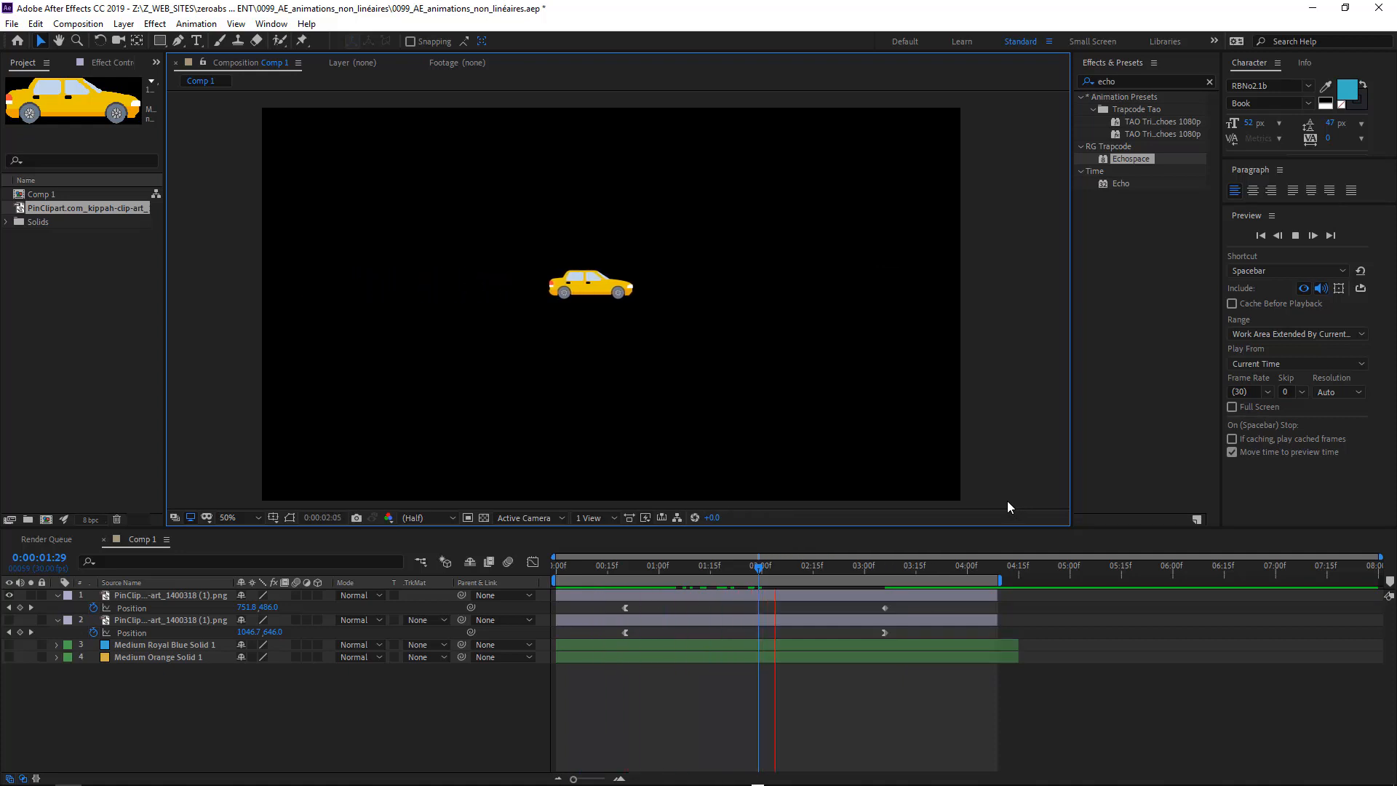
pyautogui.press('space')
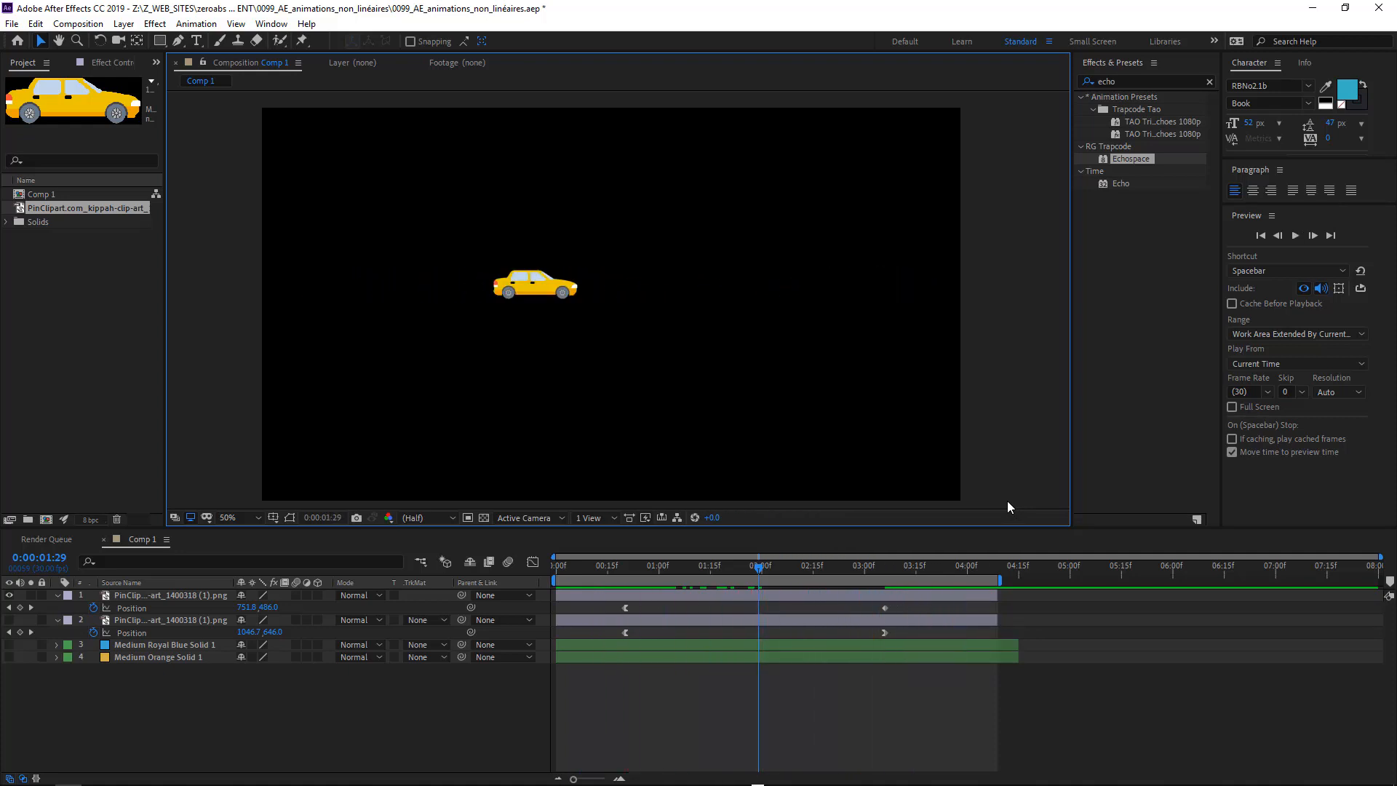
pyautogui.moveTo(812, 567); pyautogui.dragTo(892, 564)
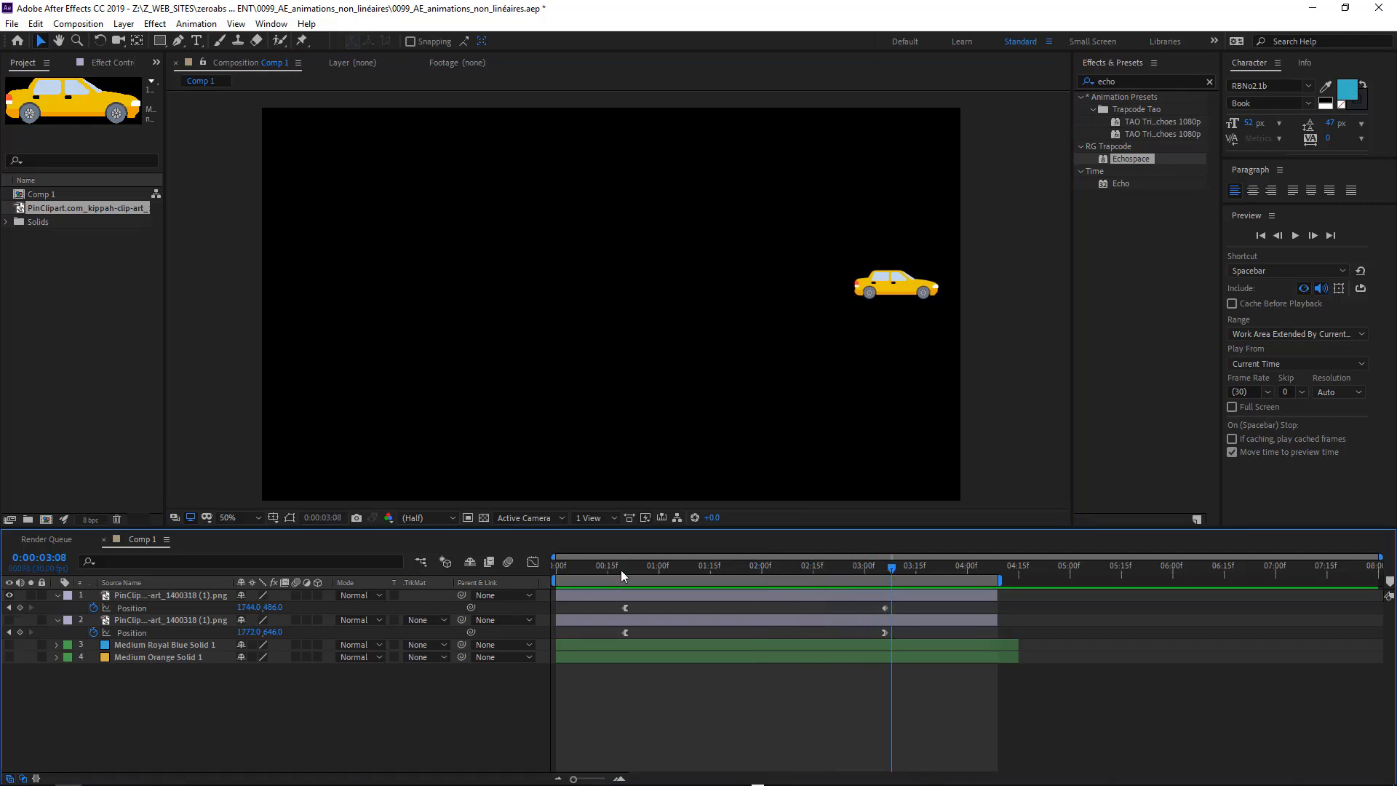
pyautogui.moveTo(621, 569); pyautogui.dragTo(773, 578)
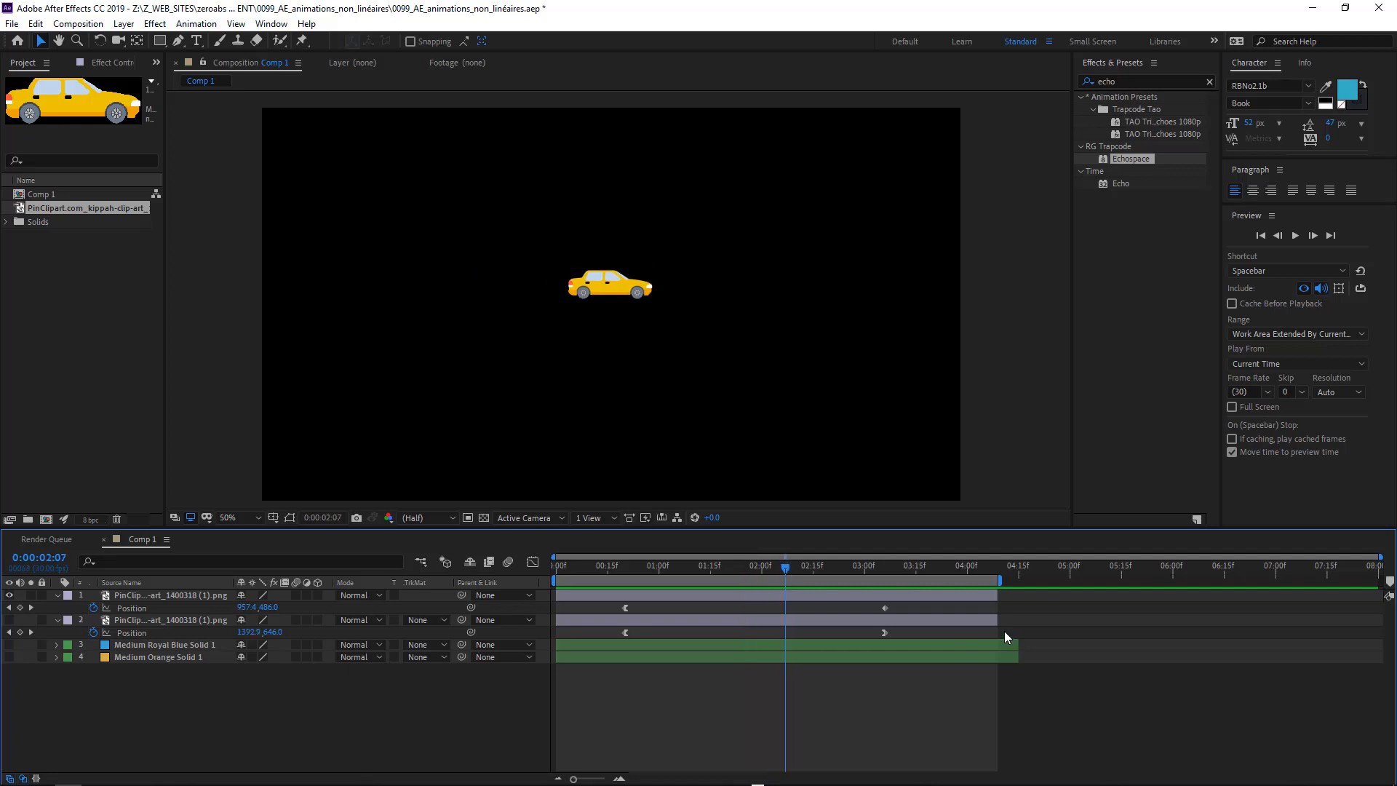
# Step: Apply Easy Ease In to the upper car's end position keyframe at 0:00:03:06 and preview the animation
pyautogui.click(879, 600)
pyautogui.click(884, 607)
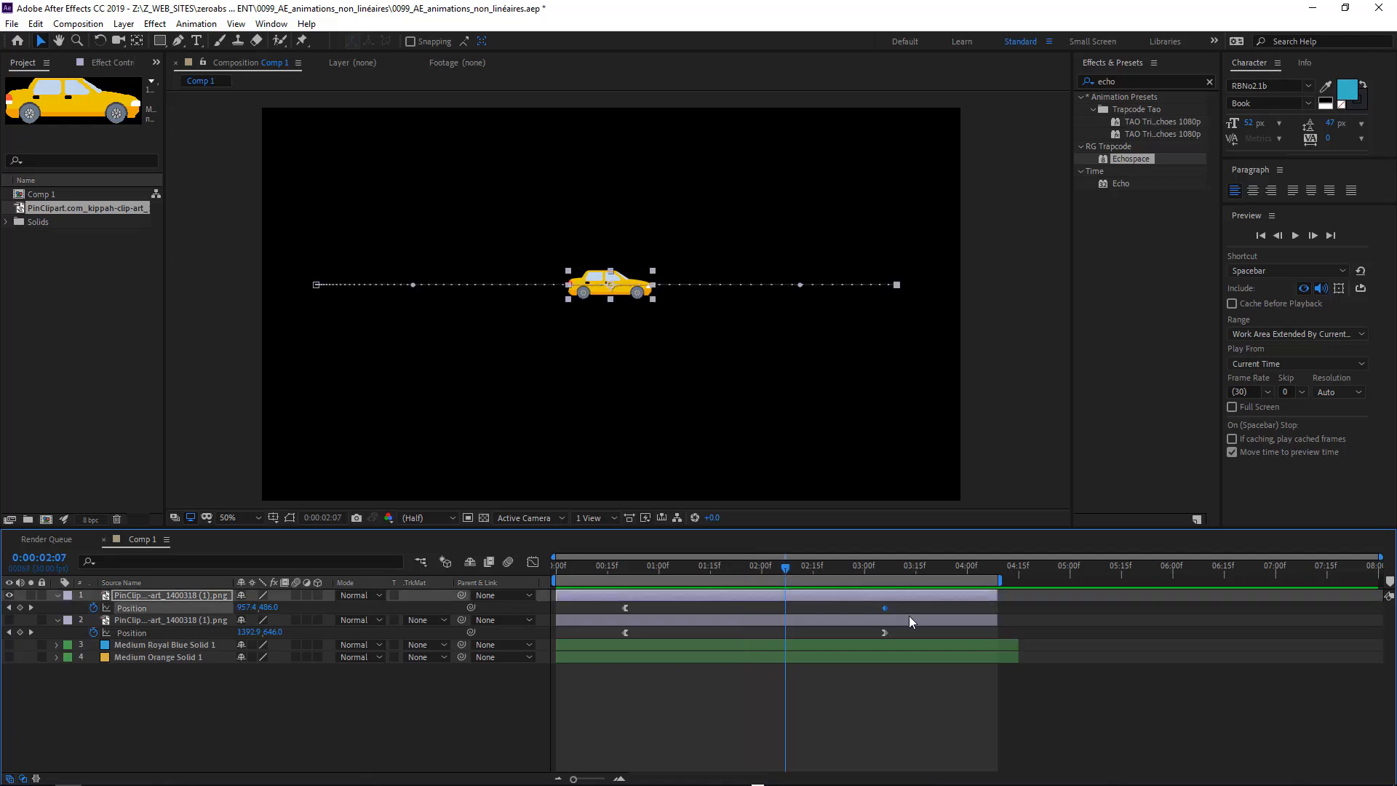
pyautogui.rightClick(885, 608)
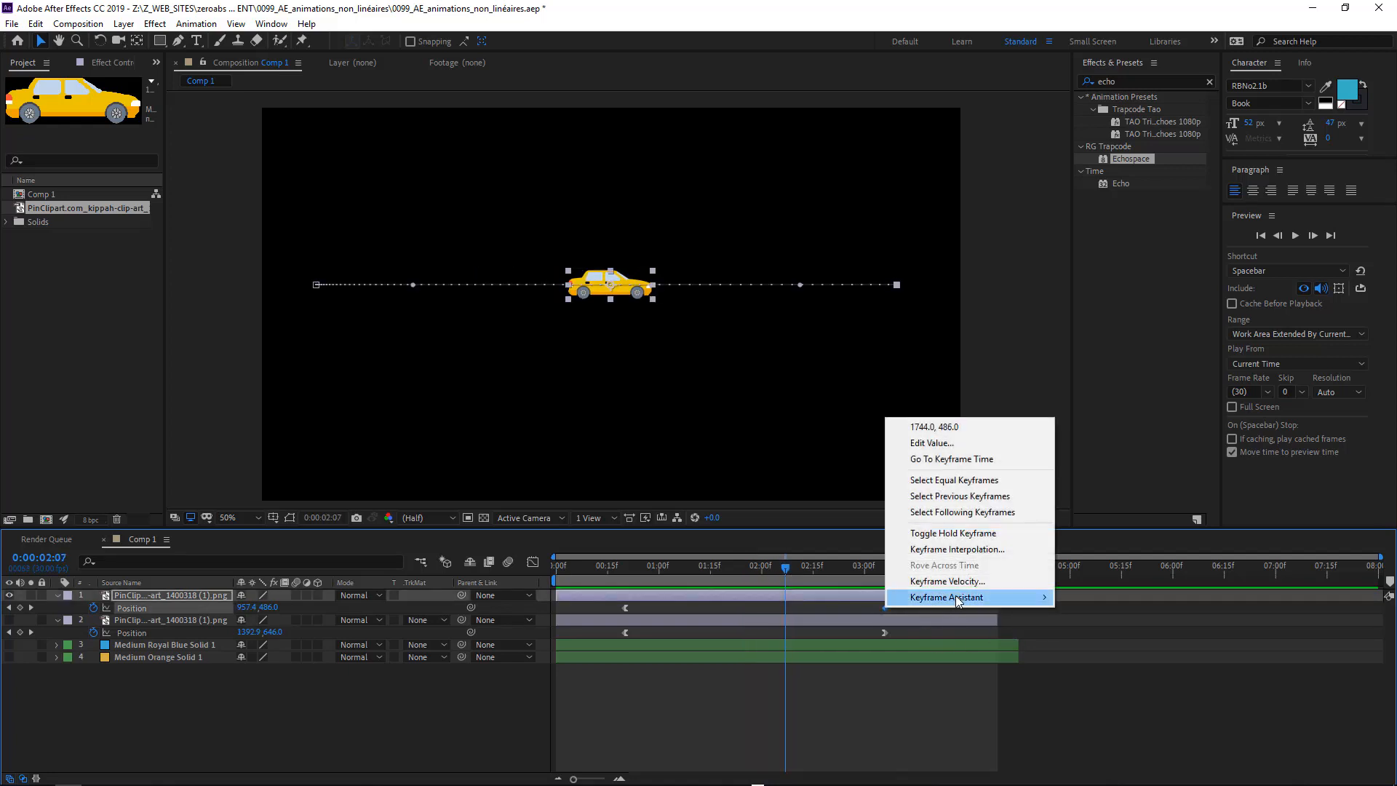
pyautogui.moveTo(1028, 600)
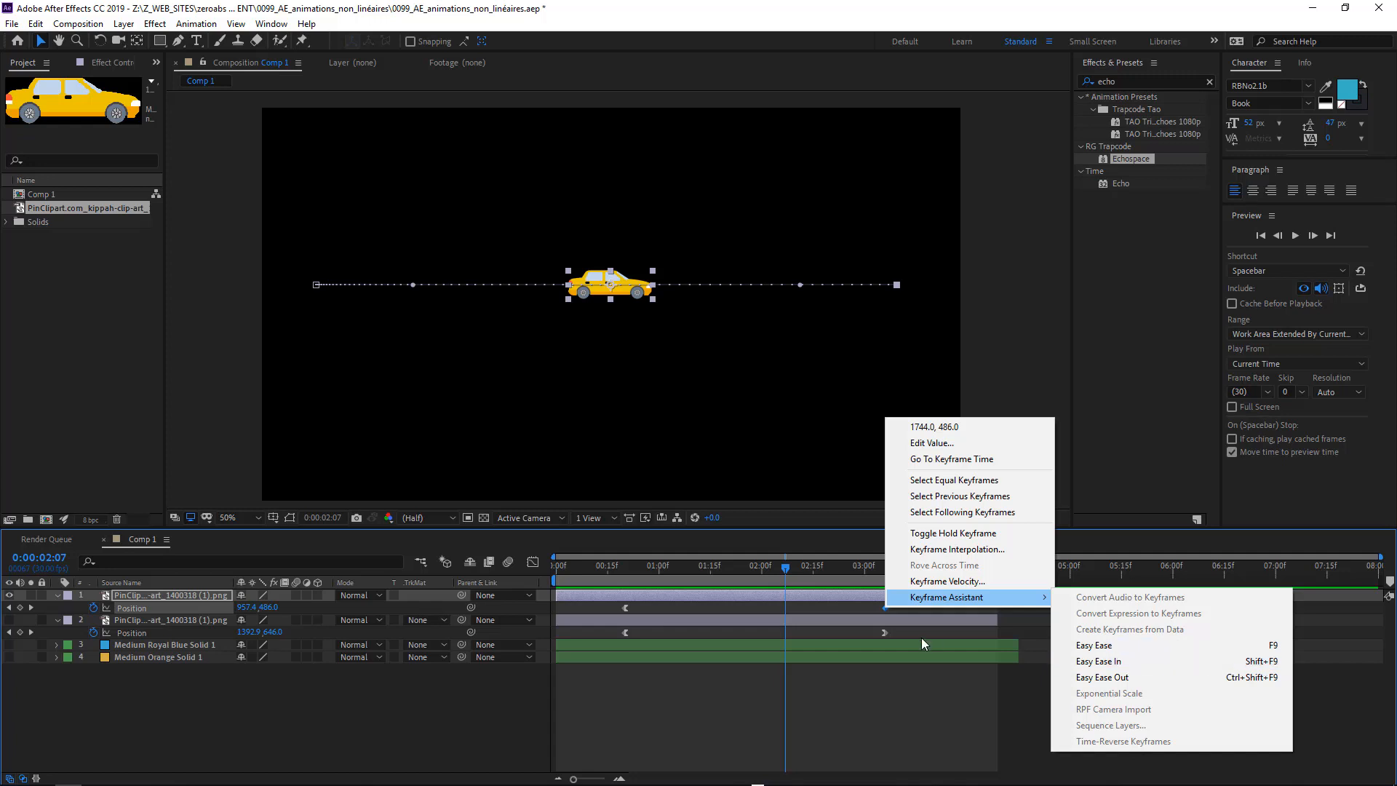
pyautogui.click(803, 610)
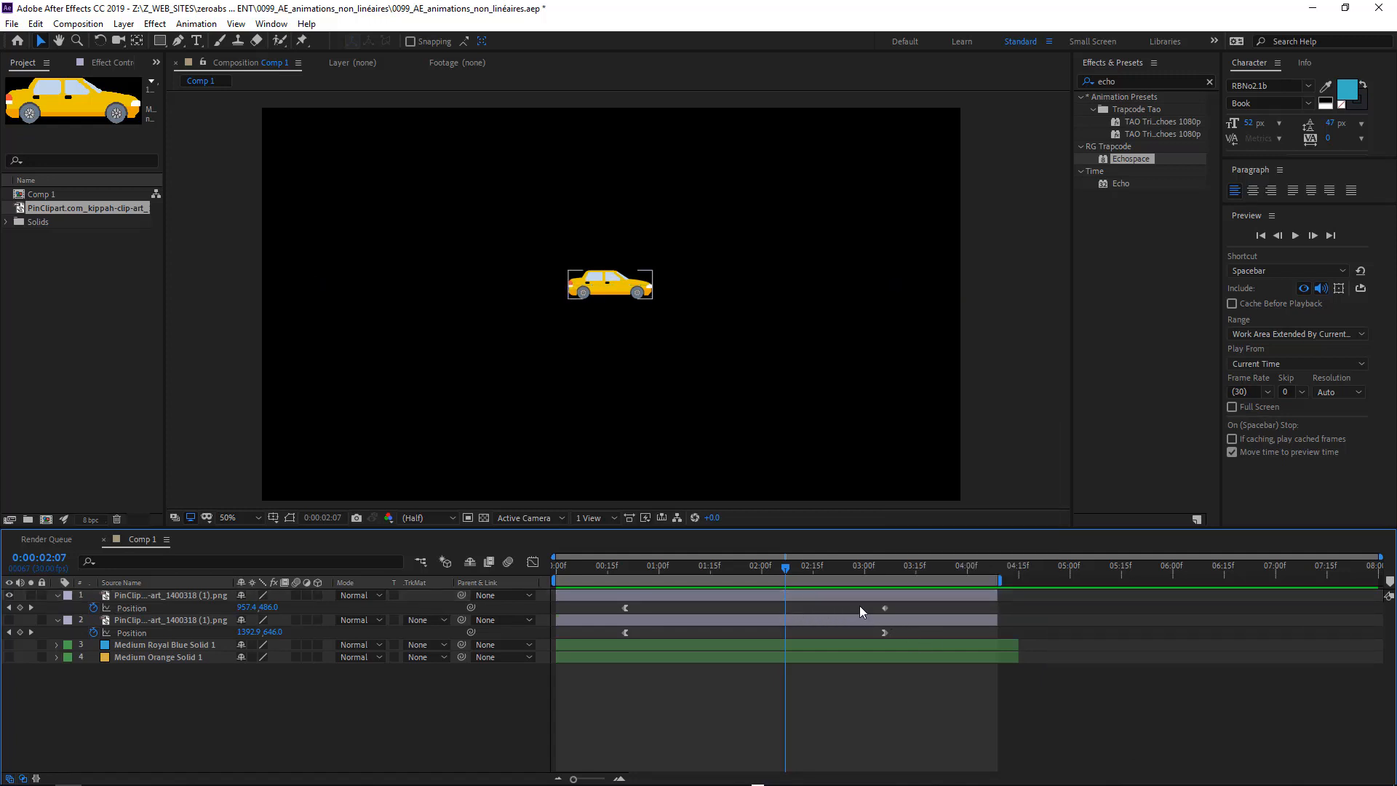
pyautogui.click(884, 607)
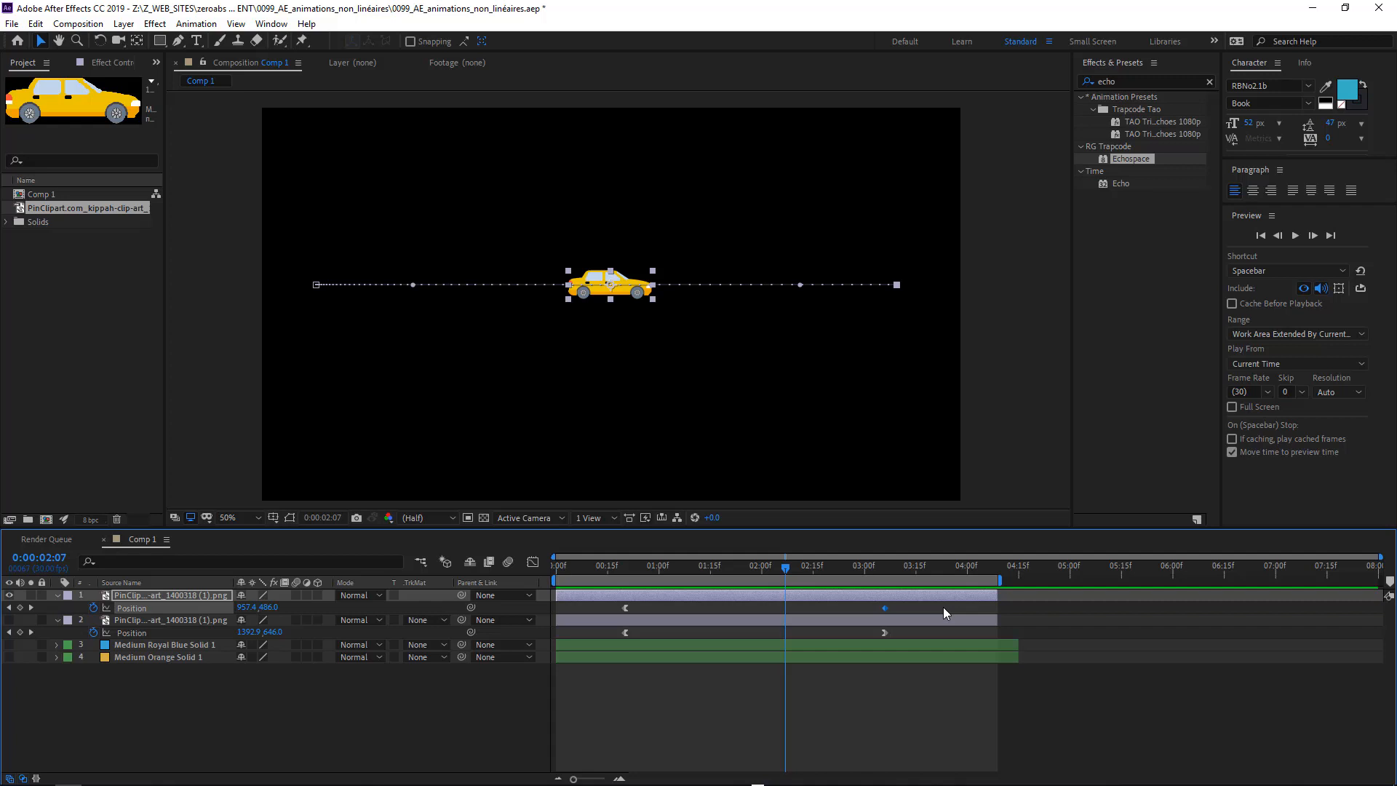
pyautogui.hotkey('shift', 'F9')
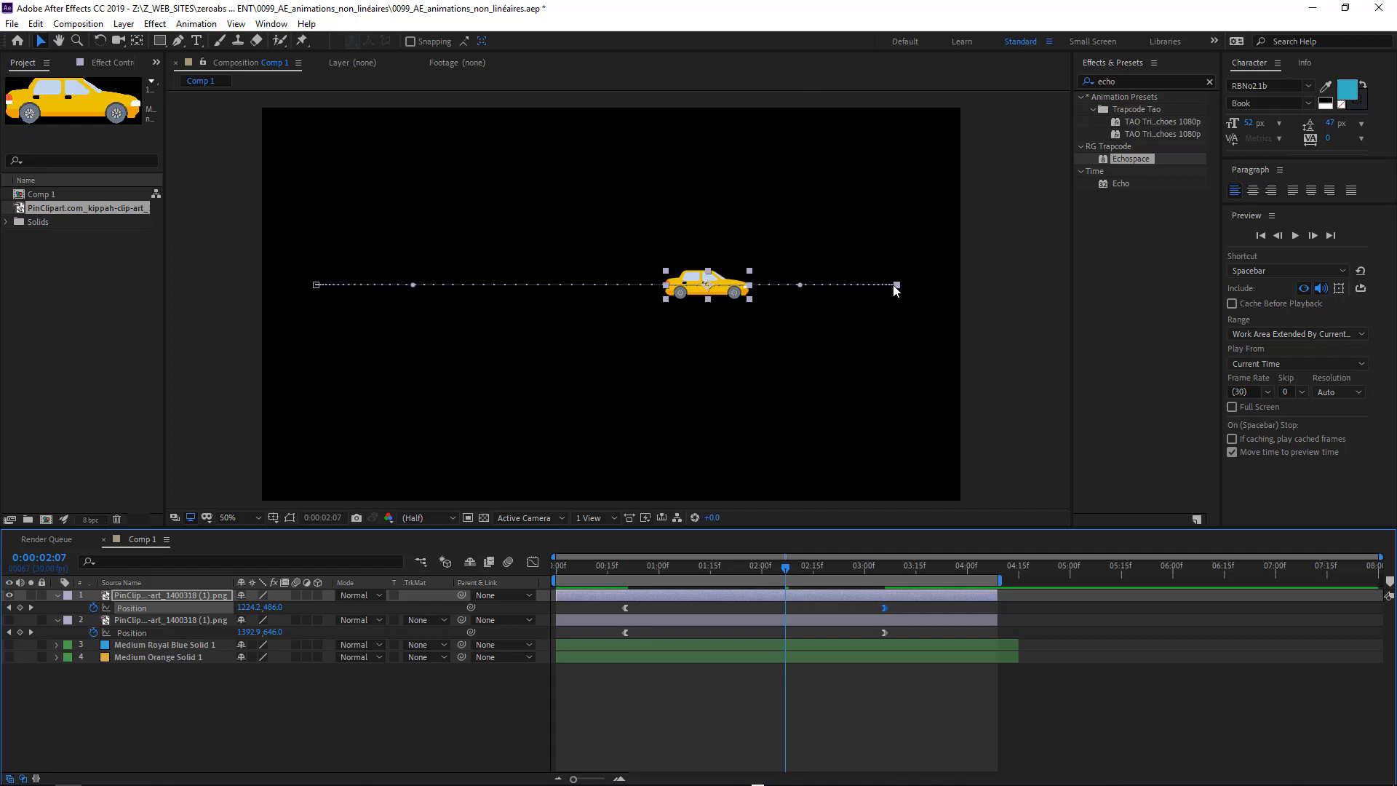
pyautogui.press('space')
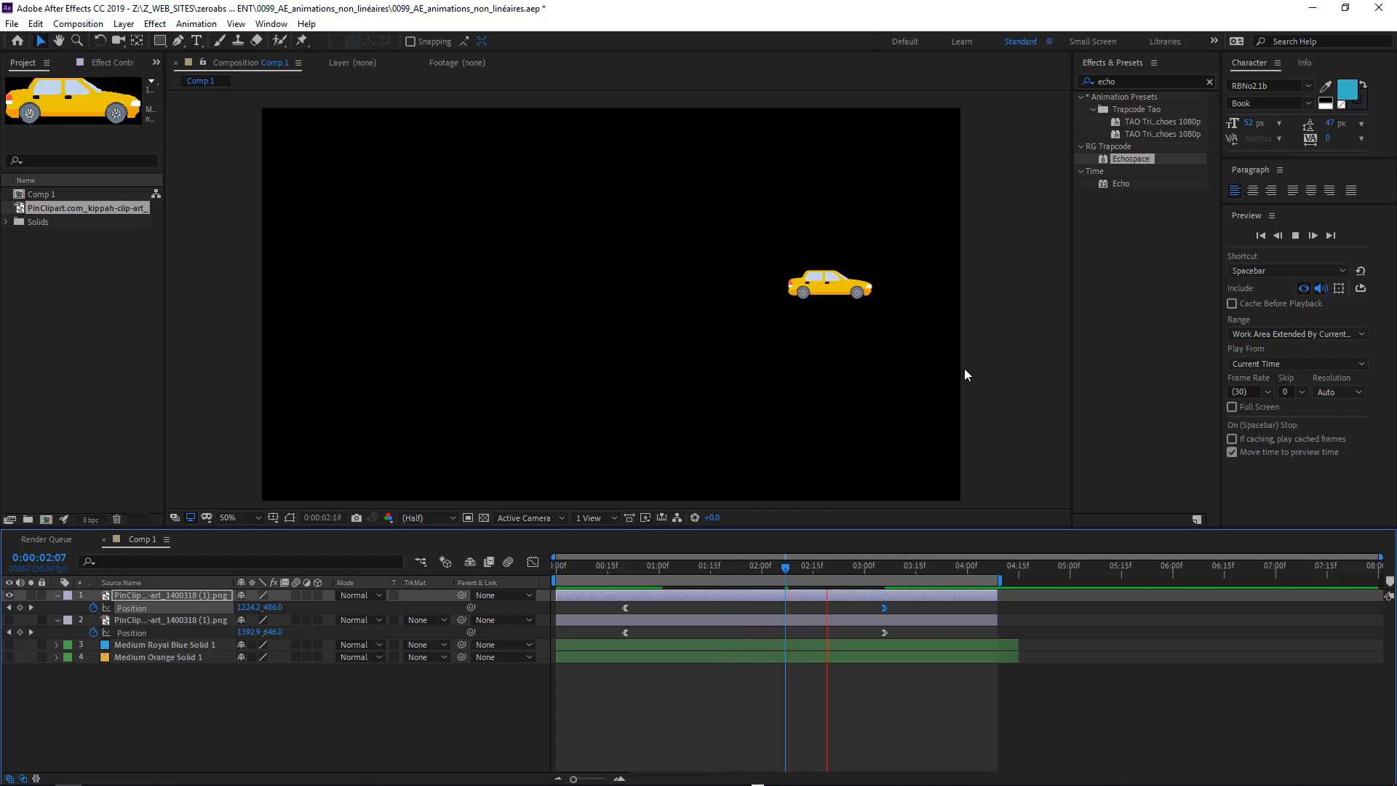
pyautogui.press('space')
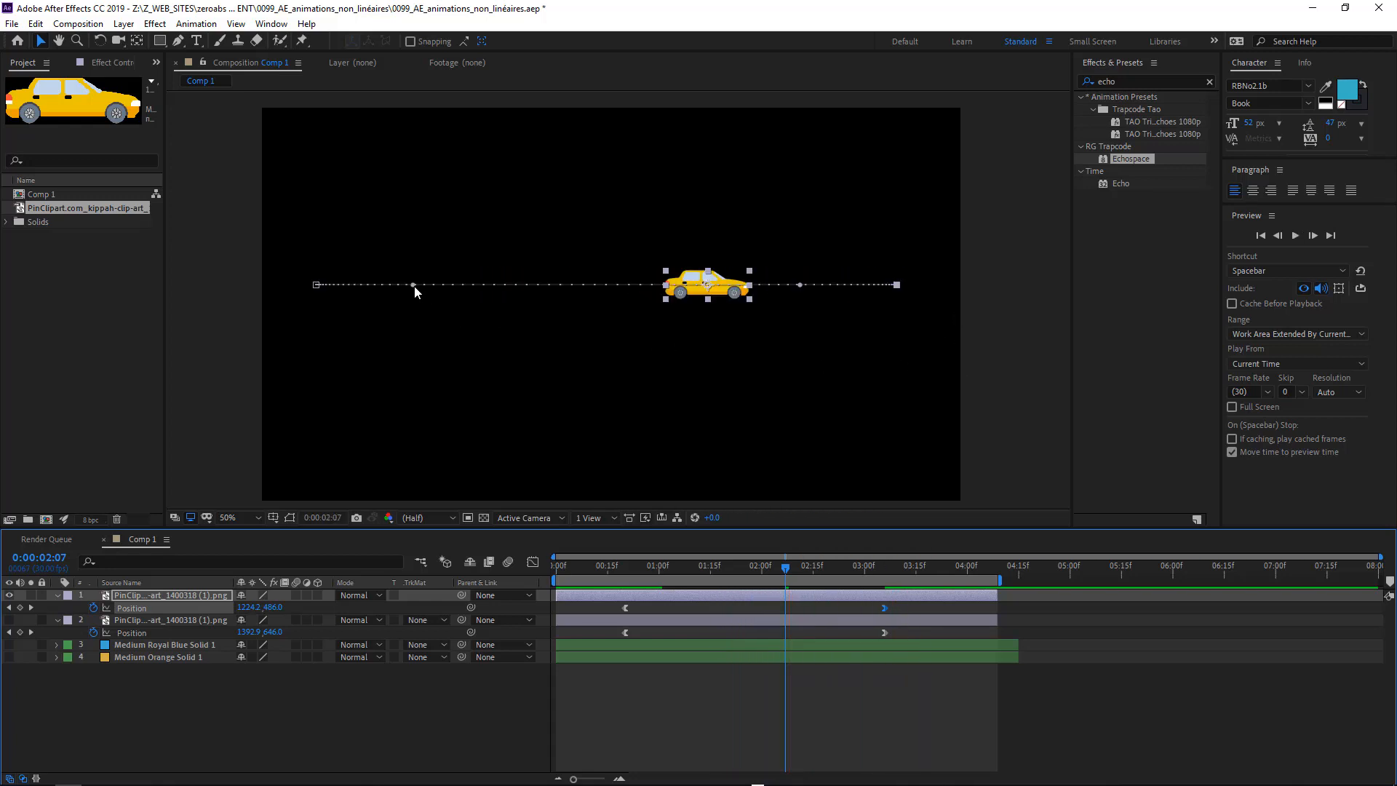
# Step: Try to move the start tangent handle of the upper car's motion path
pyautogui.moveTo(413, 285); pyautogui.dragTo(379, 299)
pyautogui.hotkey('ctrl', 'z')
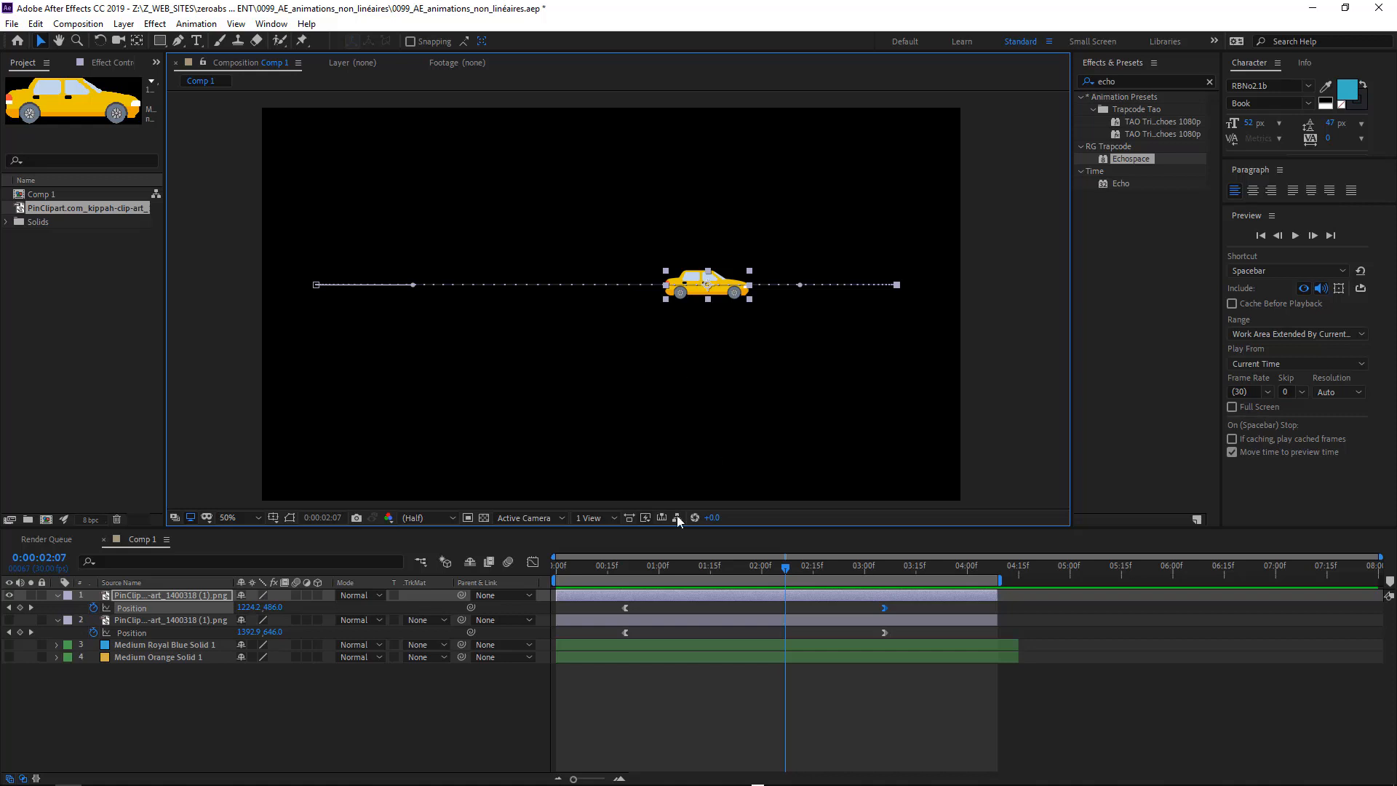
# Step: Select both position keyframes of the upper car and review its motion from 0:00:00:20 to 0:00:03:06
pyautogui.moveTo(616, 603); pyautogui.dragTo(901, 612)
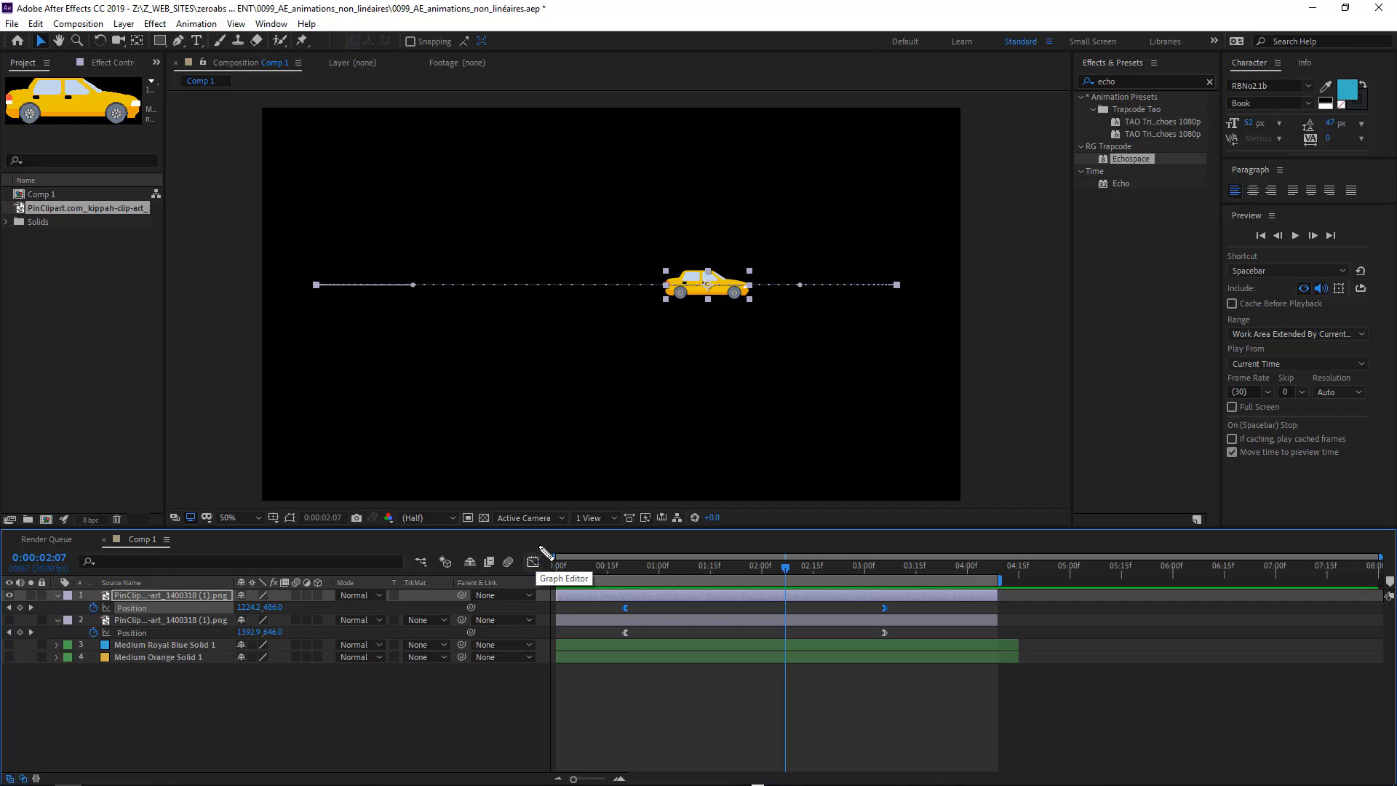
pyautogui.moveTo(542, 552)
pyautogui.mouseDown()
pyautogui.moveTo(514, 577)
pyautogui.moveTo(542, 586)
pyautogui.moveTo(541, 553)
pyautogui.mouseUp()
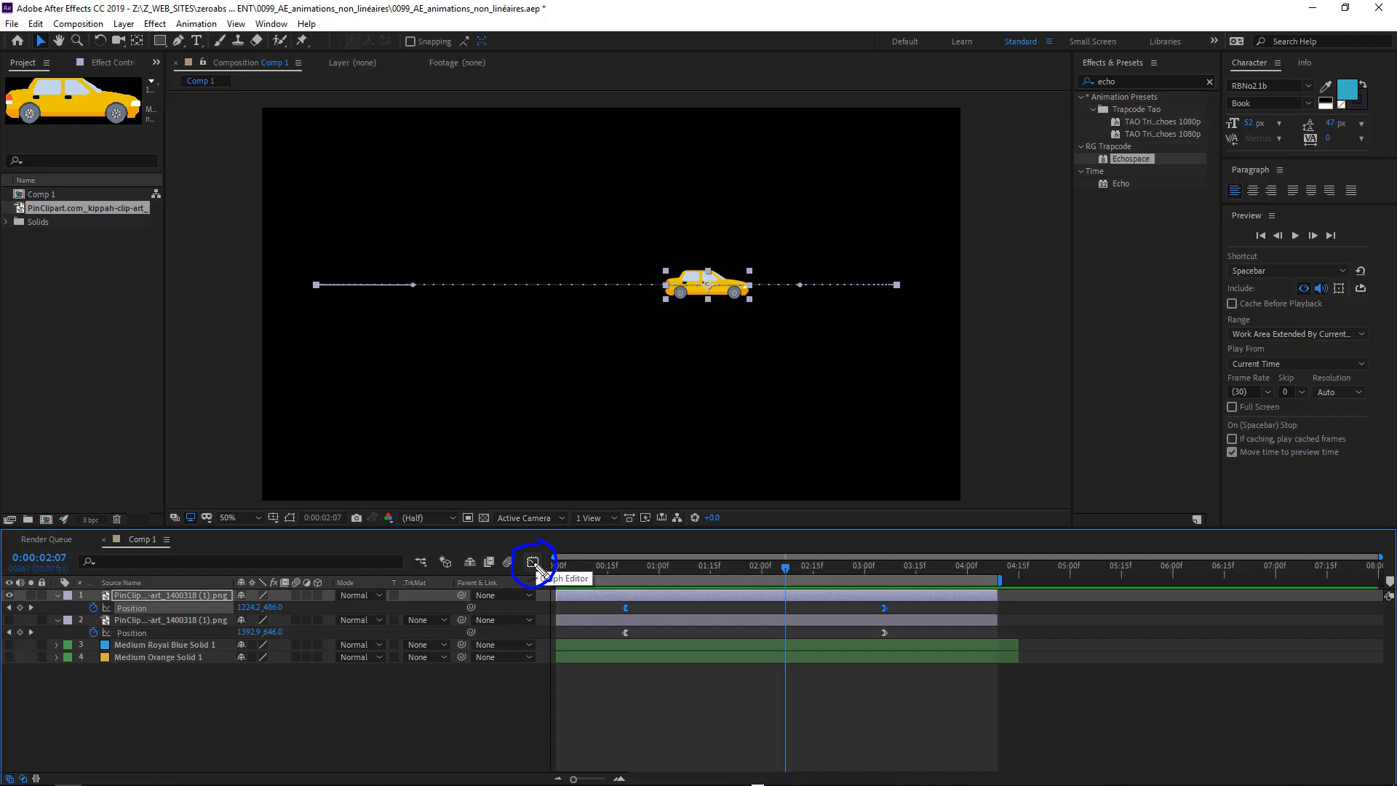
pyautogui.press('Escape')
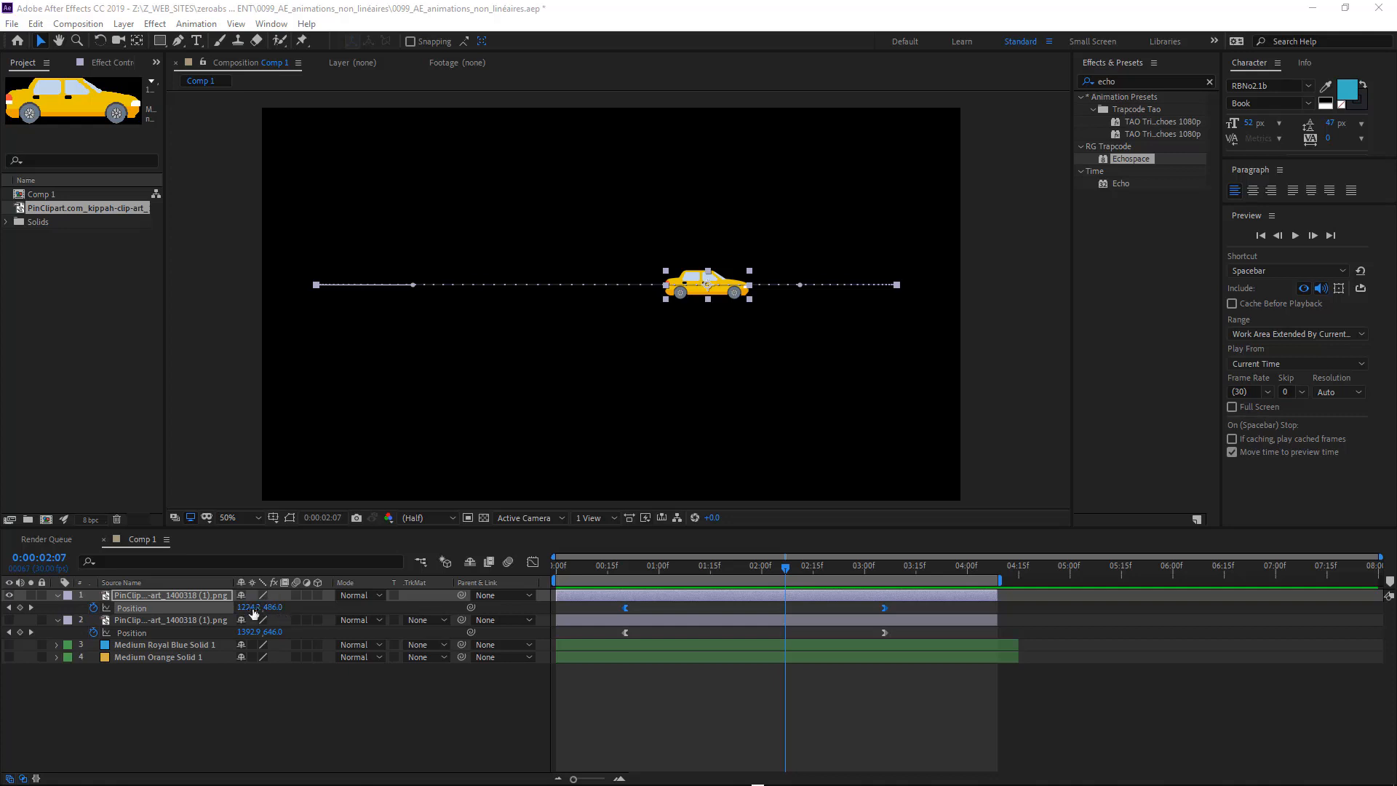
pyautogui.click(624, 570)
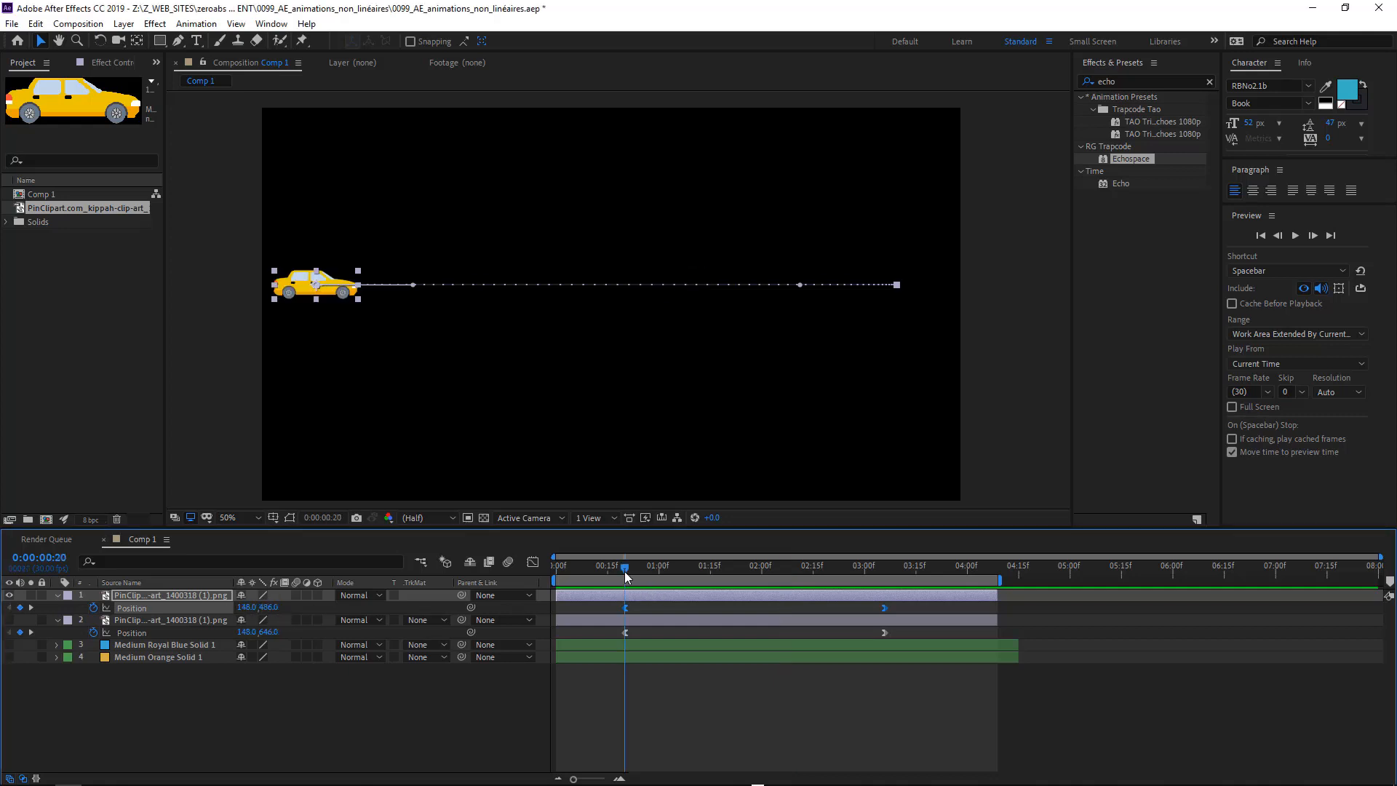
pyautogui.moveTo(624, 571); pyautogui.dragTo(884, 581)
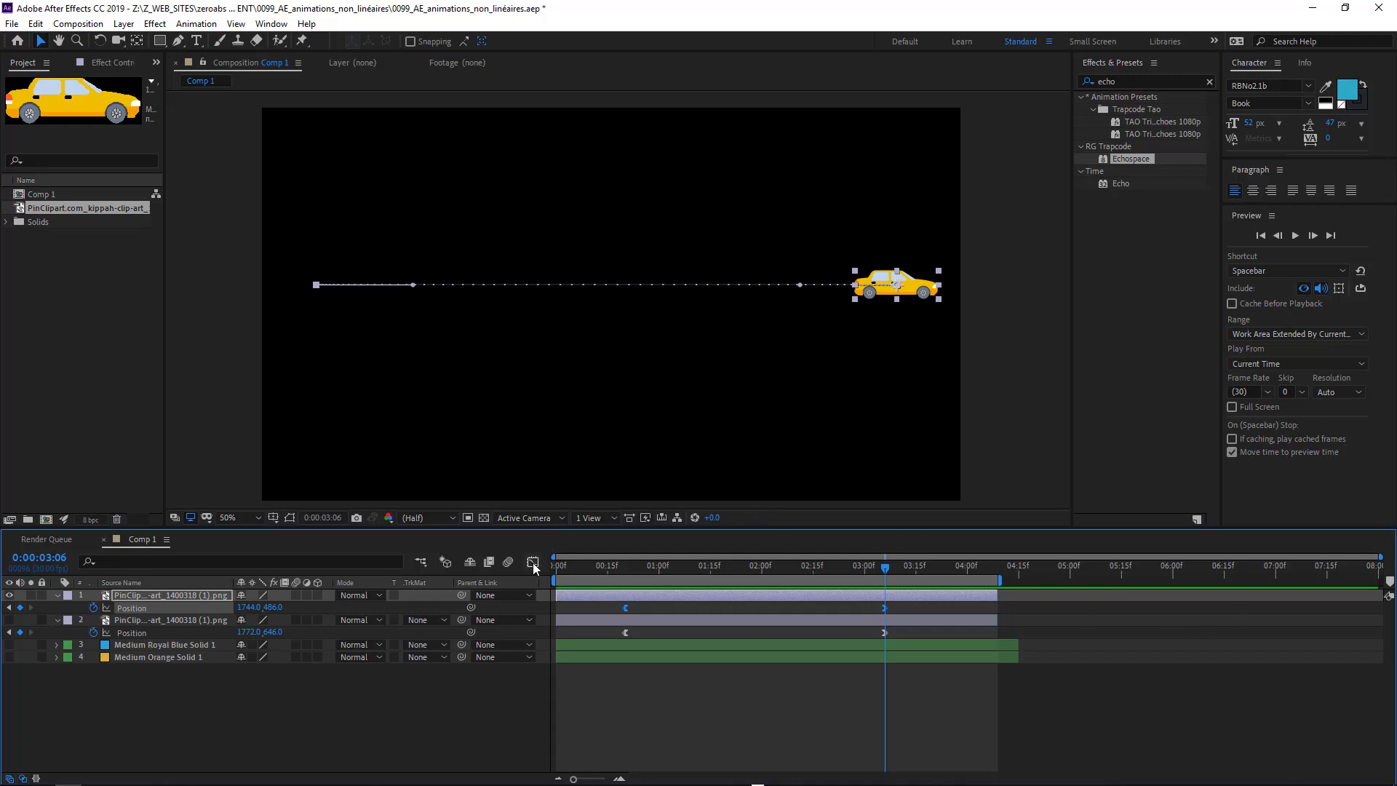
# Step: Display the upper car's position speed curve in the Graph Editor, enlarge the graph area, and select the curve's start keyframe
pyautogui.click(186, 596)
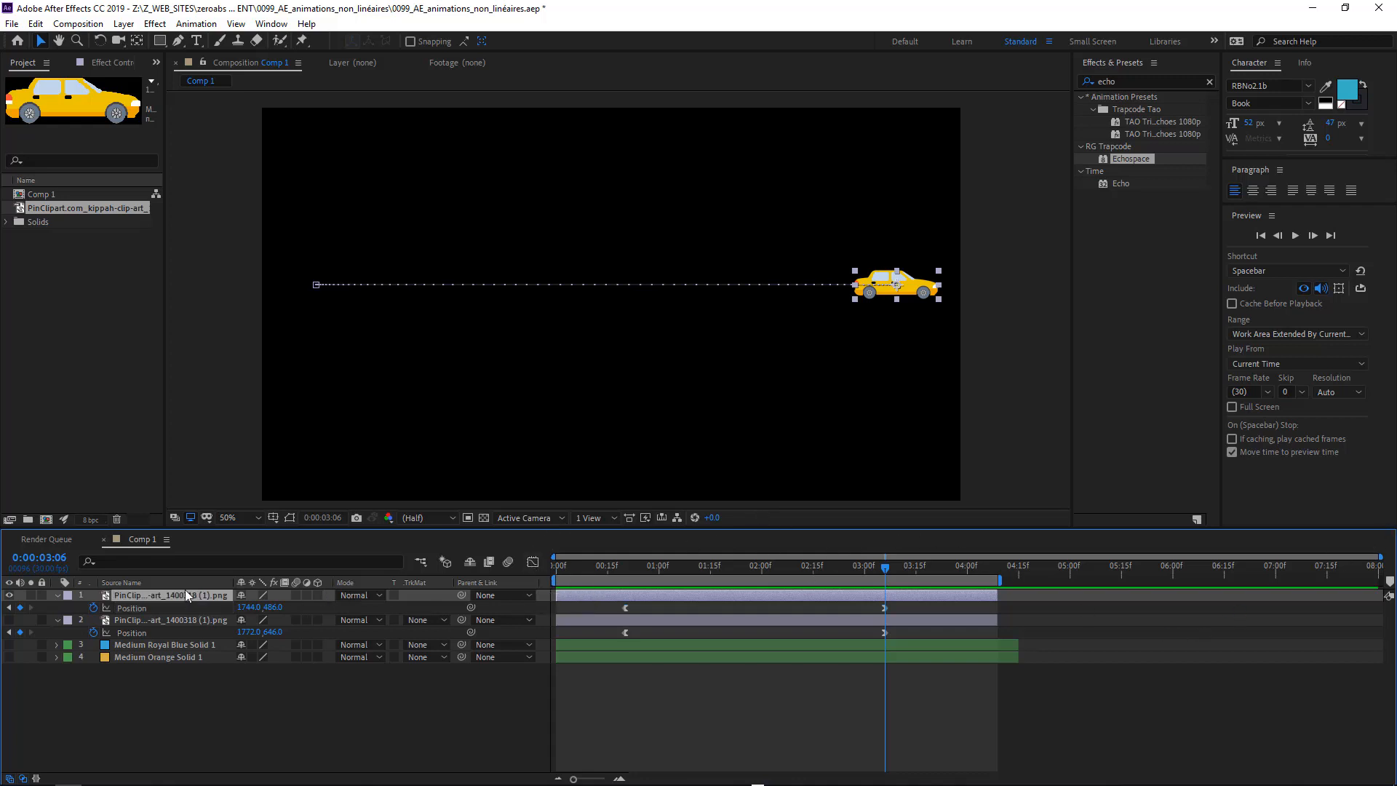
pyautogui.click(532, 563)
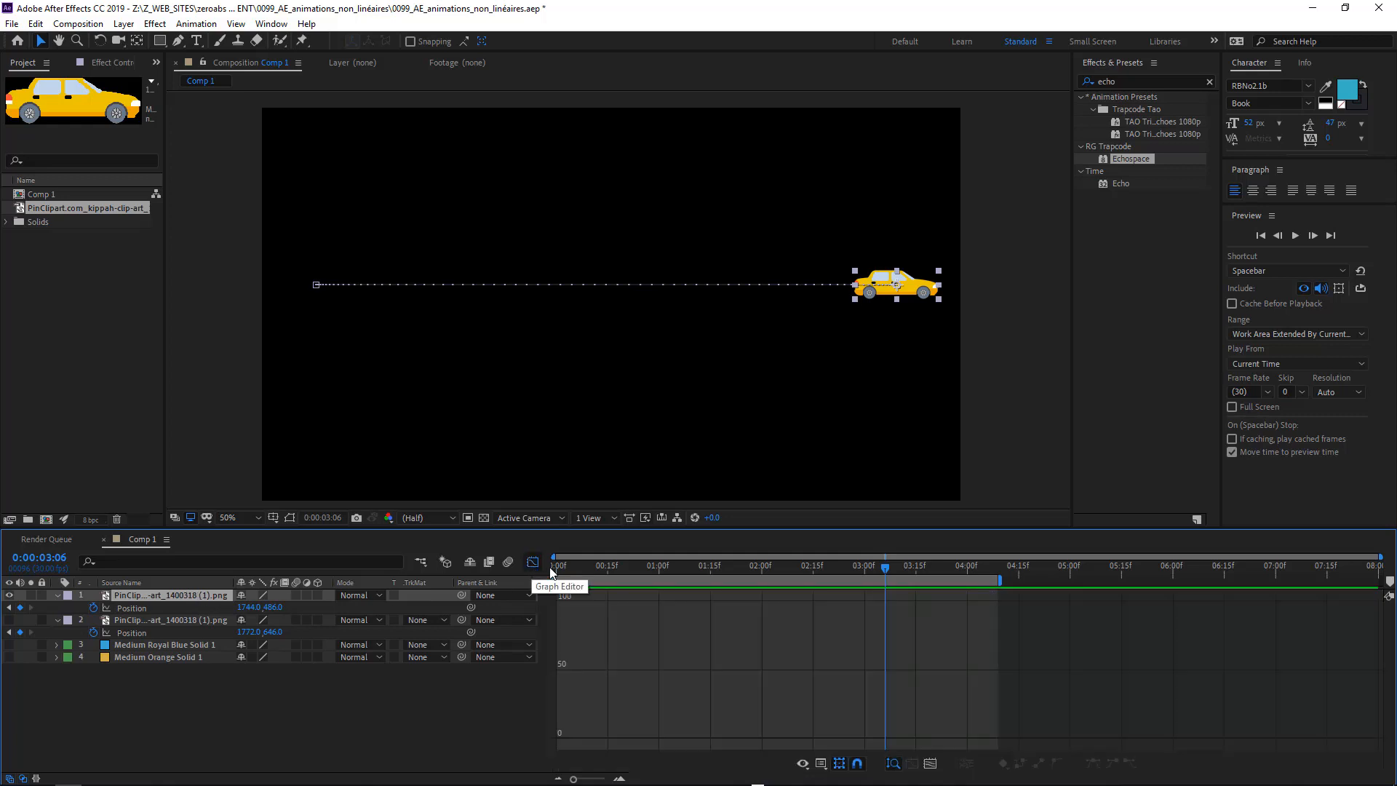
pyautogui.moveTo(789, 537); pyautogui.dragTo(782, 405)
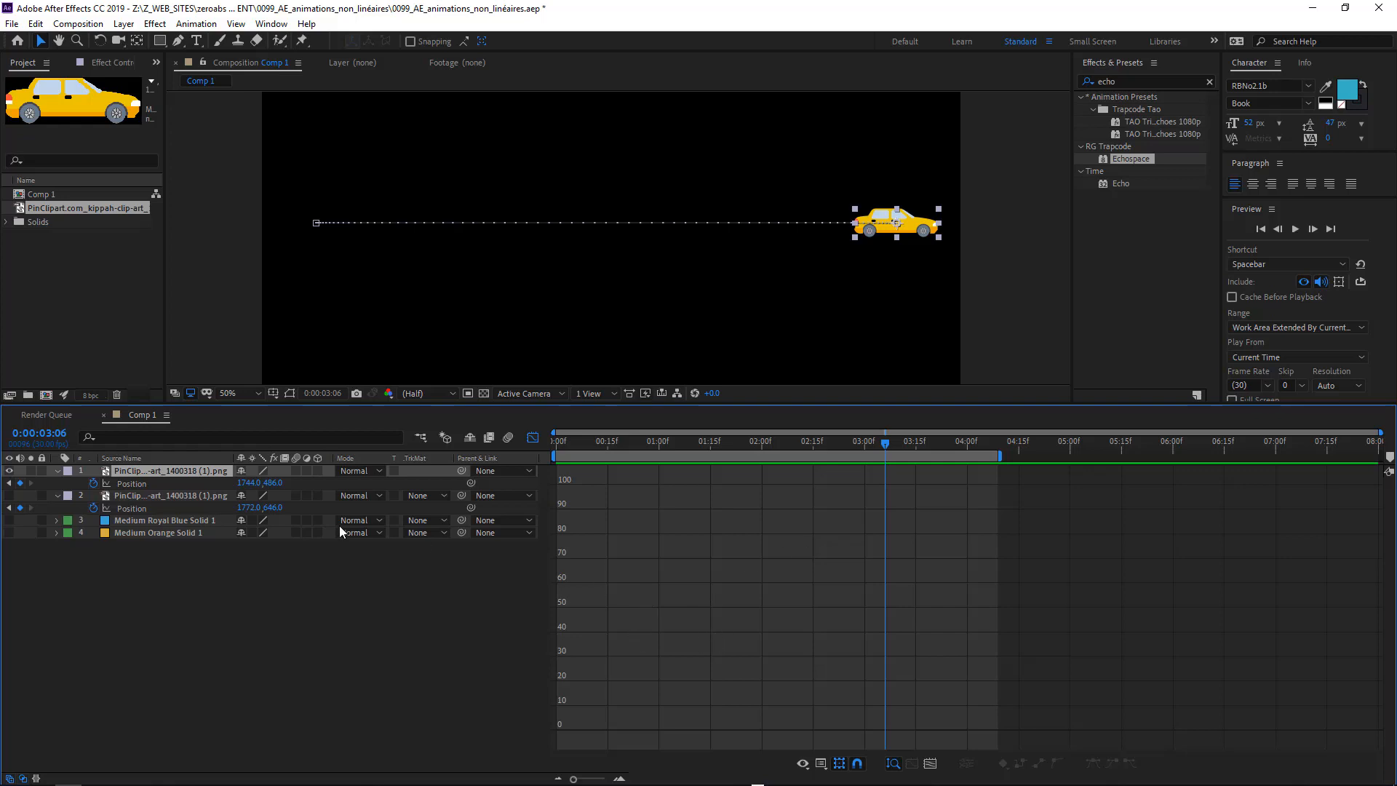
pyautogui.click(130, 485)
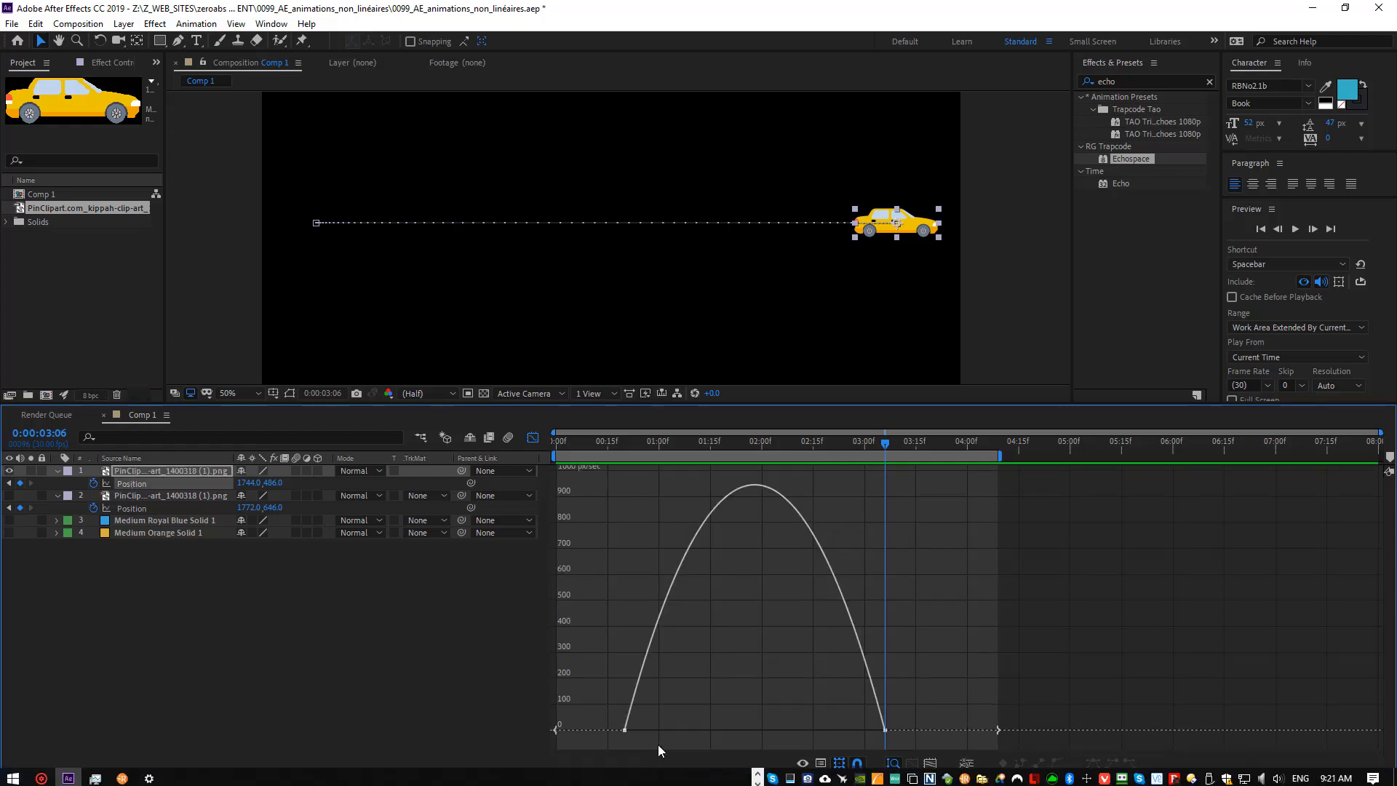
pyautogui.moveTo(618, 709); pyautogui.dragTo(644, 737)
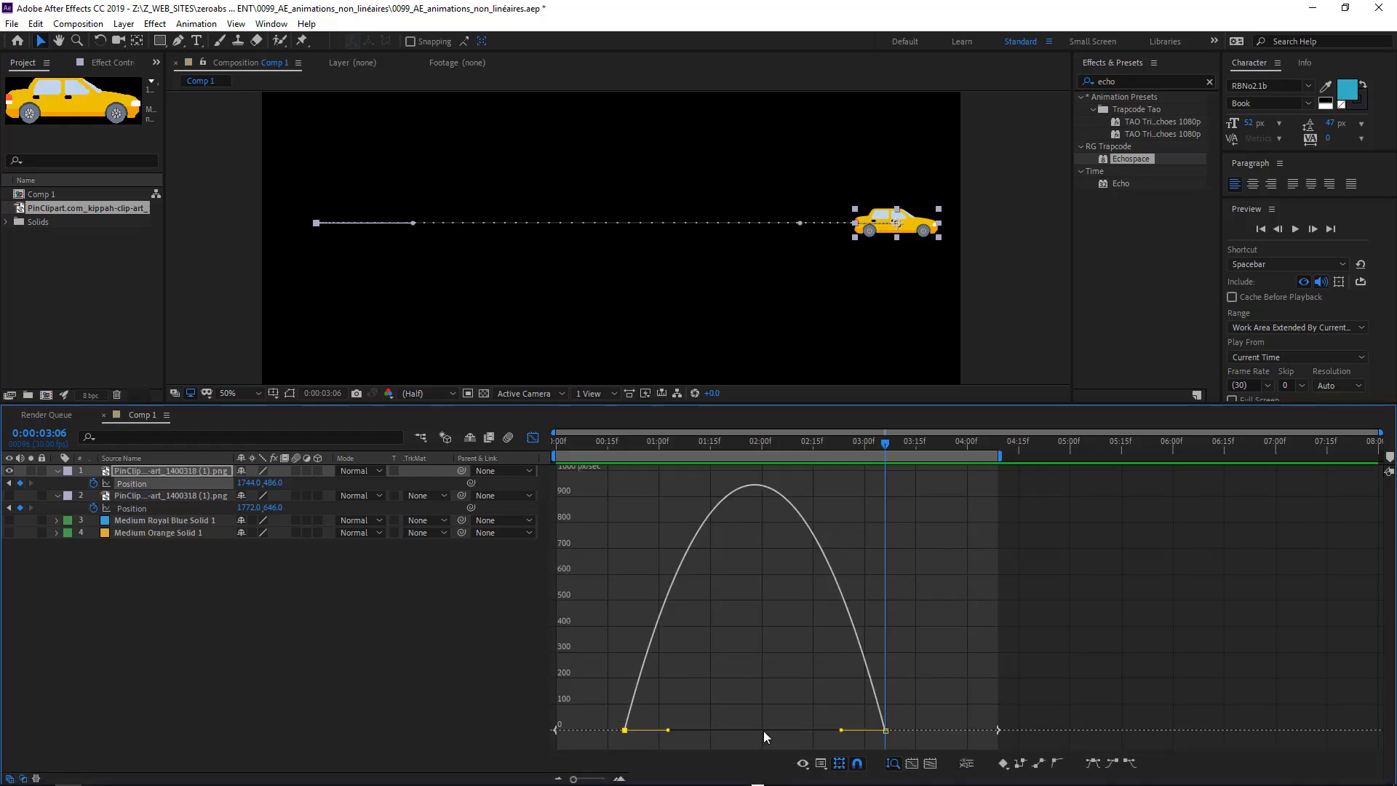
# Step: Select the end keyframe of the upper car's speed curve and examine the speed at the curve's start, peak and end
pyautogui.click(885, 731)
pyautogui.moveTo(625, 732)
pyautogui.moveTo(764, 490)
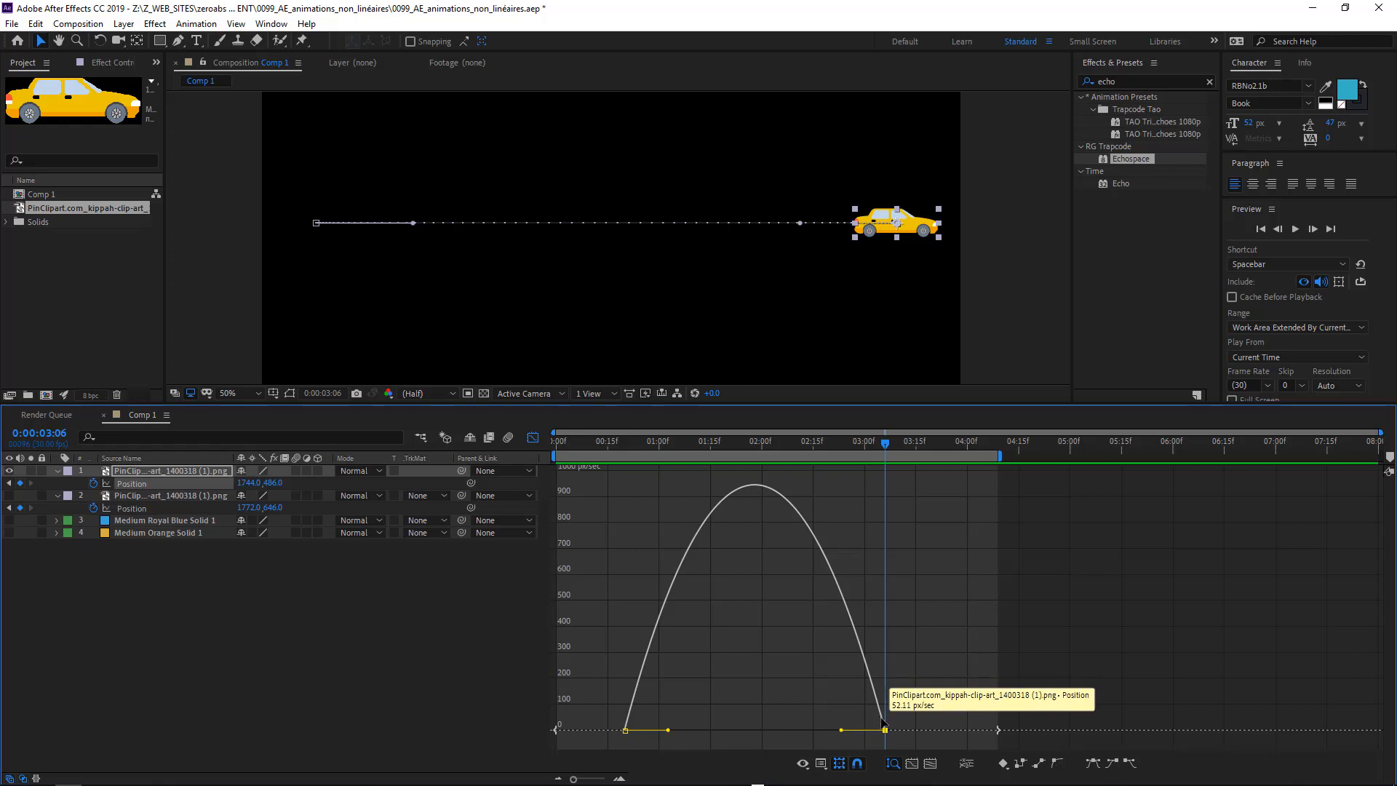
pyautogui.moveTo(886, 732)
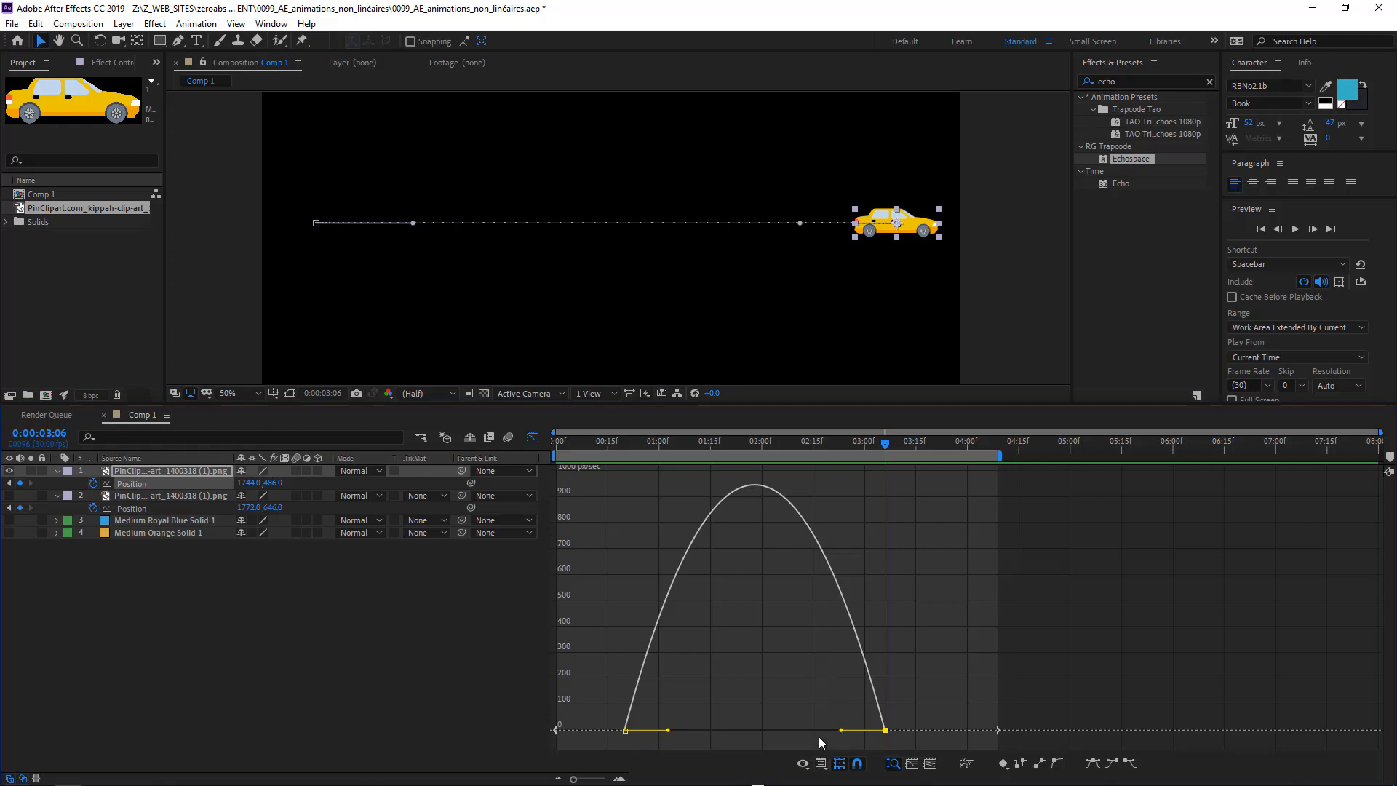
pyautogui.moveTo(816, 743)
pyautogui.mouseDown()
pyautogui.moveTo(800, 760)
pyautogui.moveTo(848, 769)
pyautogui.moveTo(820, 772)
pyautogui.moveTo(827, 754)
pyautogui.moveTo(838, 764)
pyautogui.moveTo(830, 753)
pyautogui.moveTo(811, 774)
pyautogui.mouseUp()
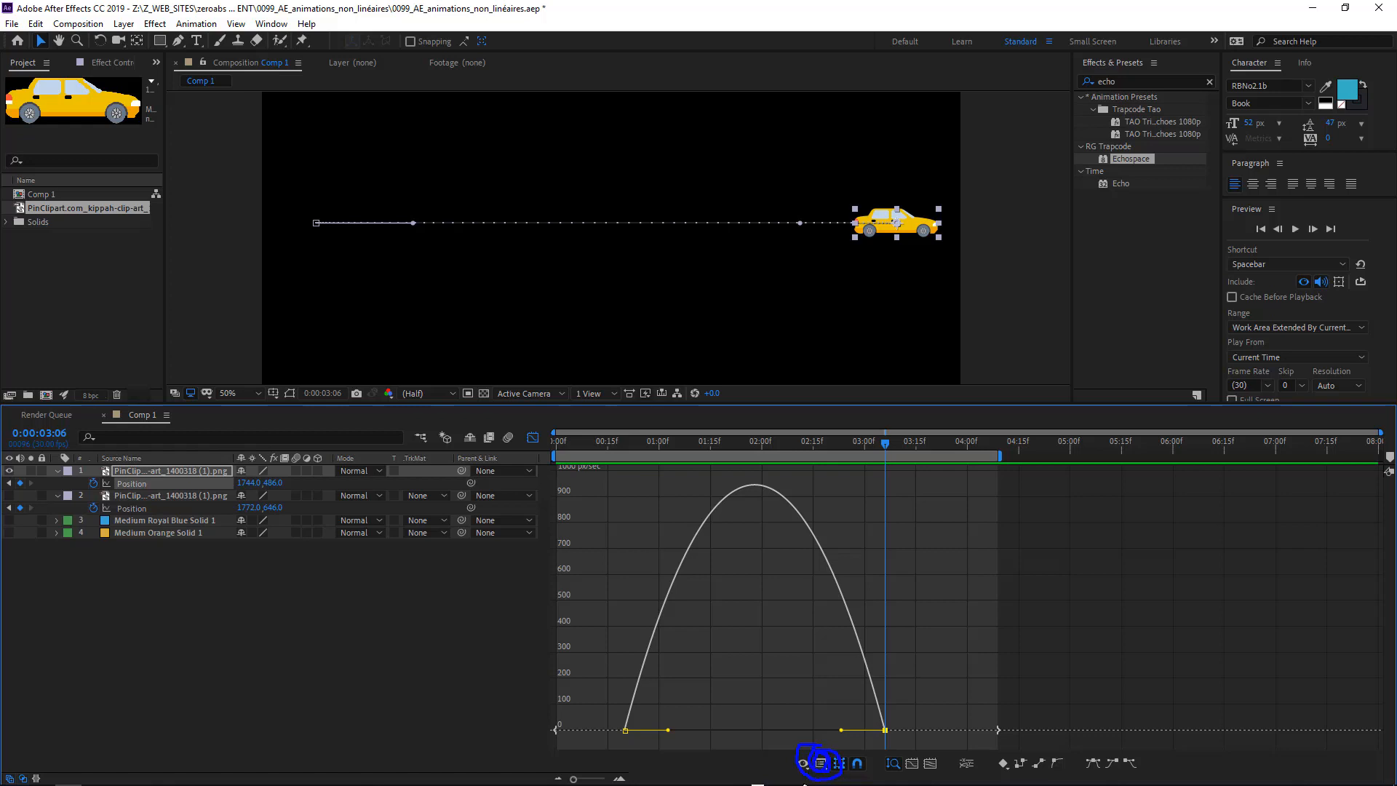
# Step: Try Auto-Select Graph Type for the upper car's position graph, and return to Edit Speed Graph
pyautogui.click(821, 763)
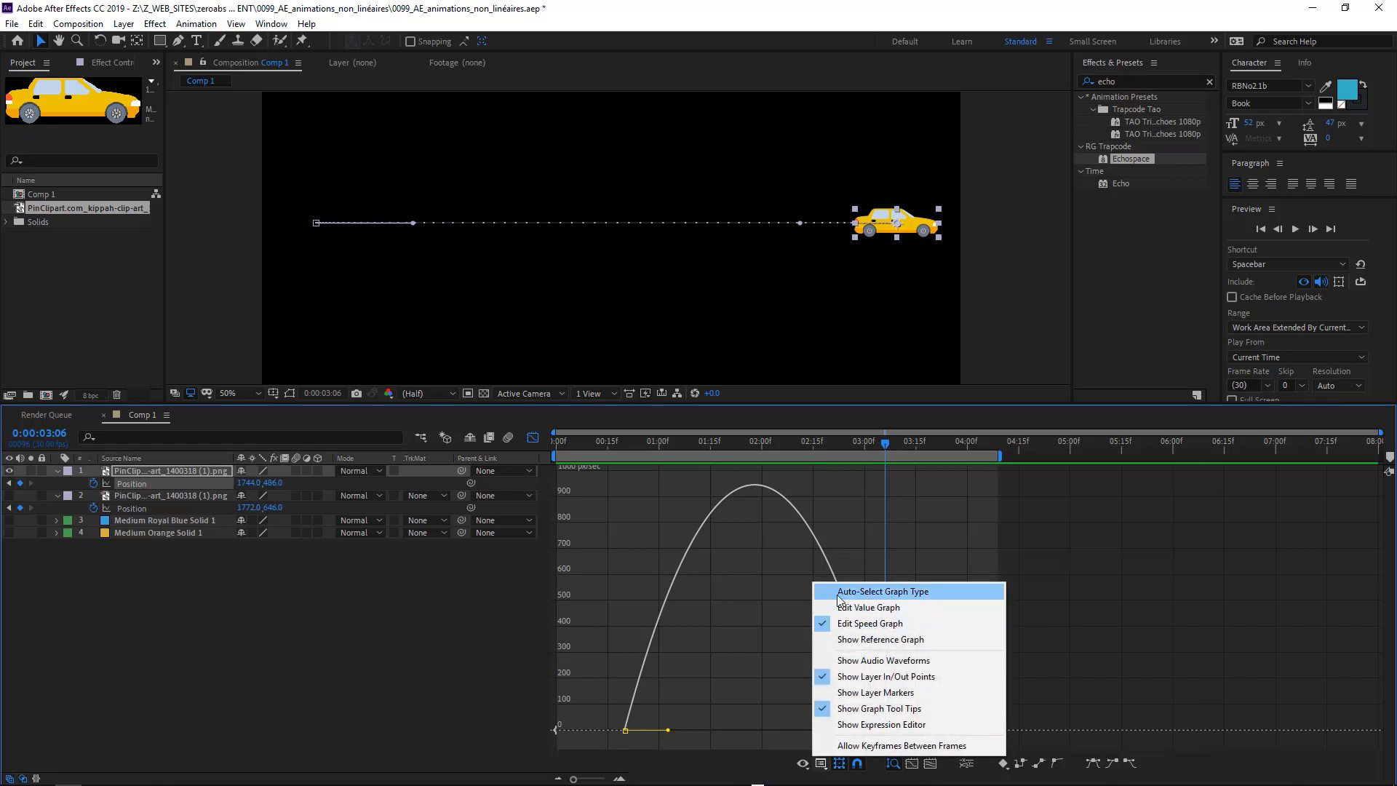
pyautogui.click(887, 591)
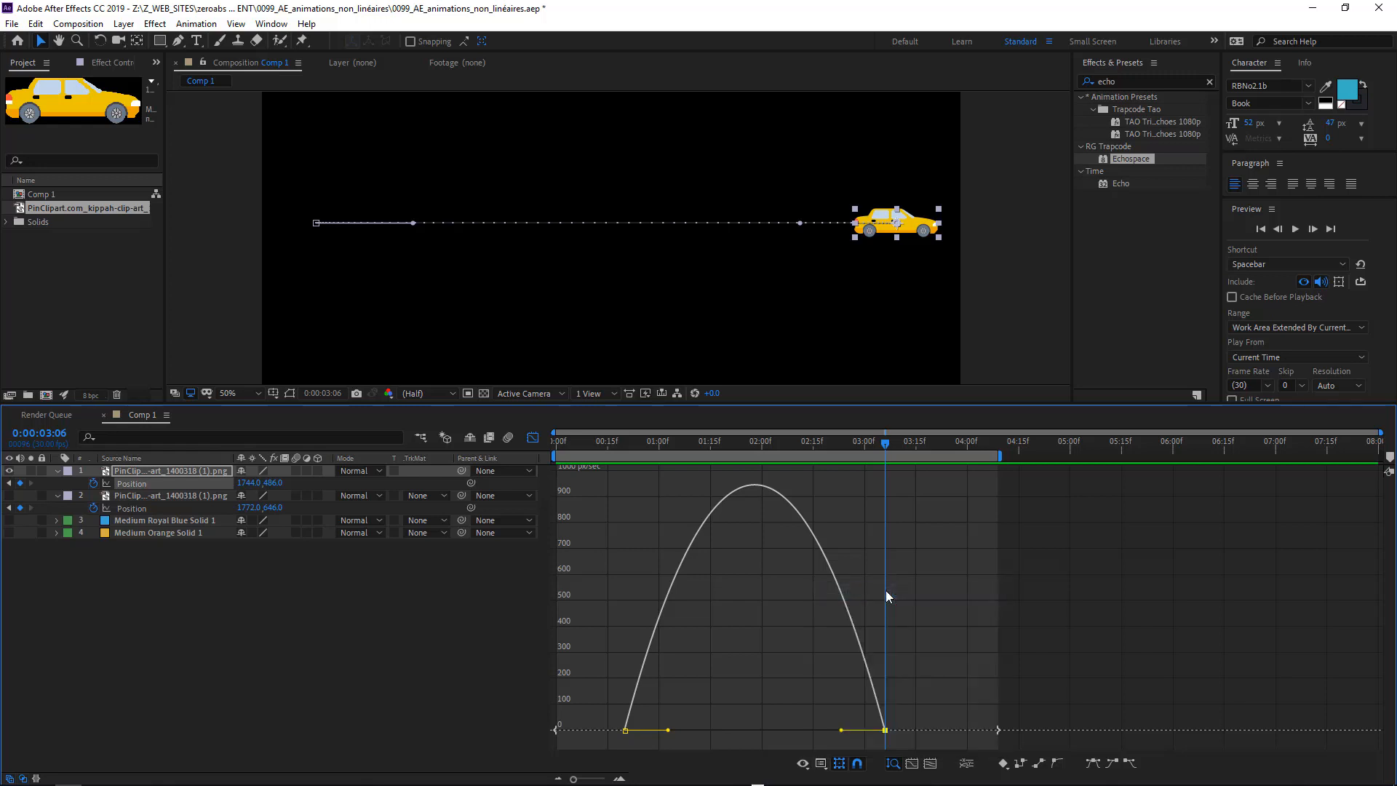
pyautogui.click(822, 764)
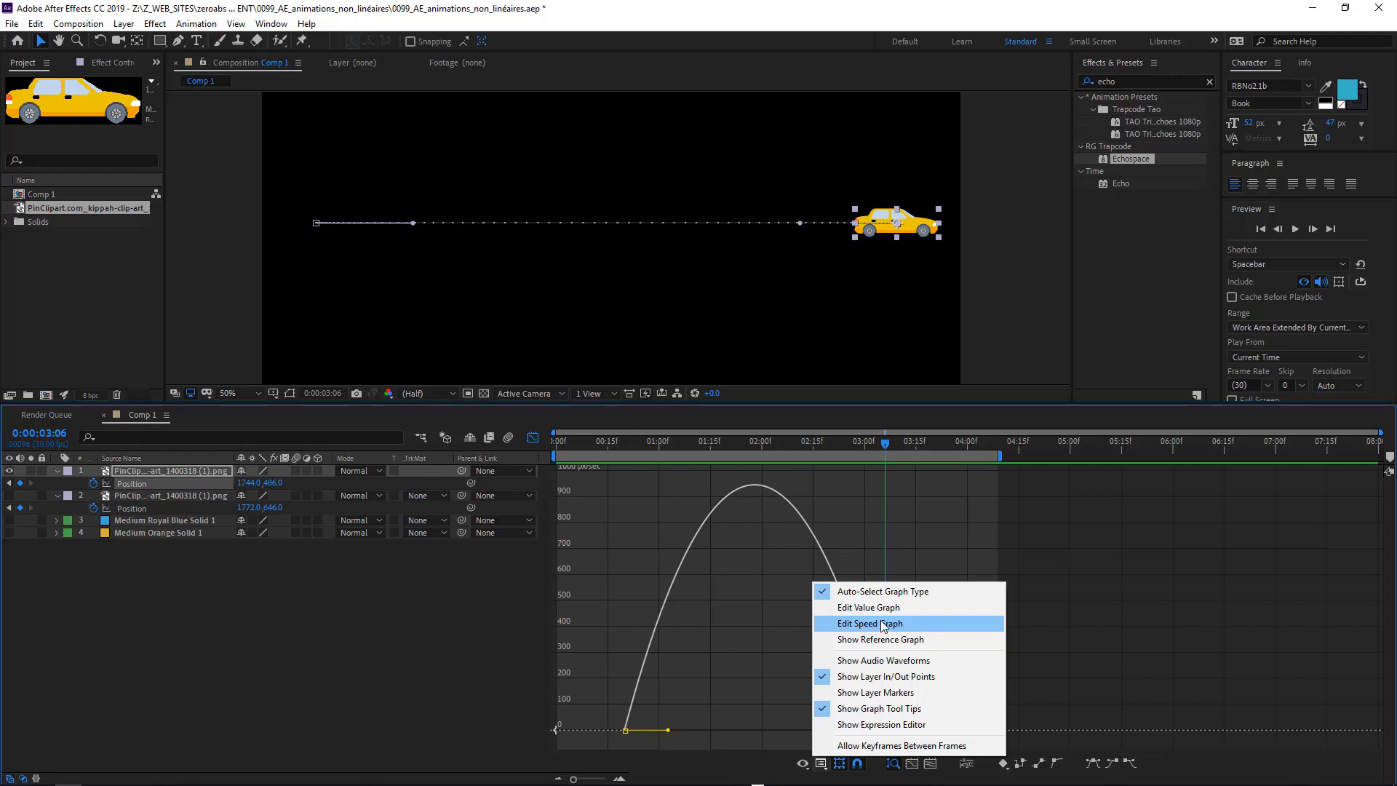
pyautogui.click(882, 625)
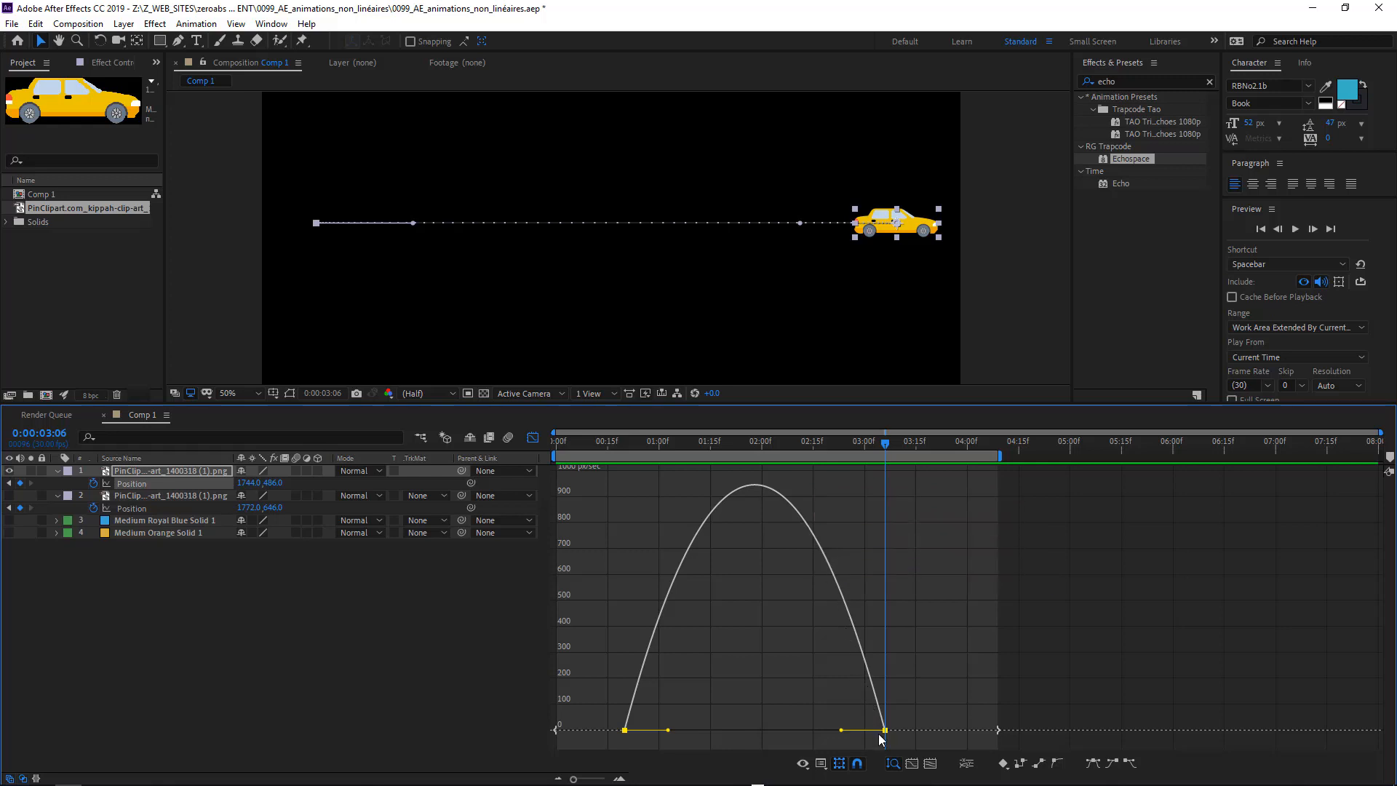
# Step: Switch the upper car's position graph to Edit Value Graph and examine the X and Y position curves
pyautogui.click(821, 763)
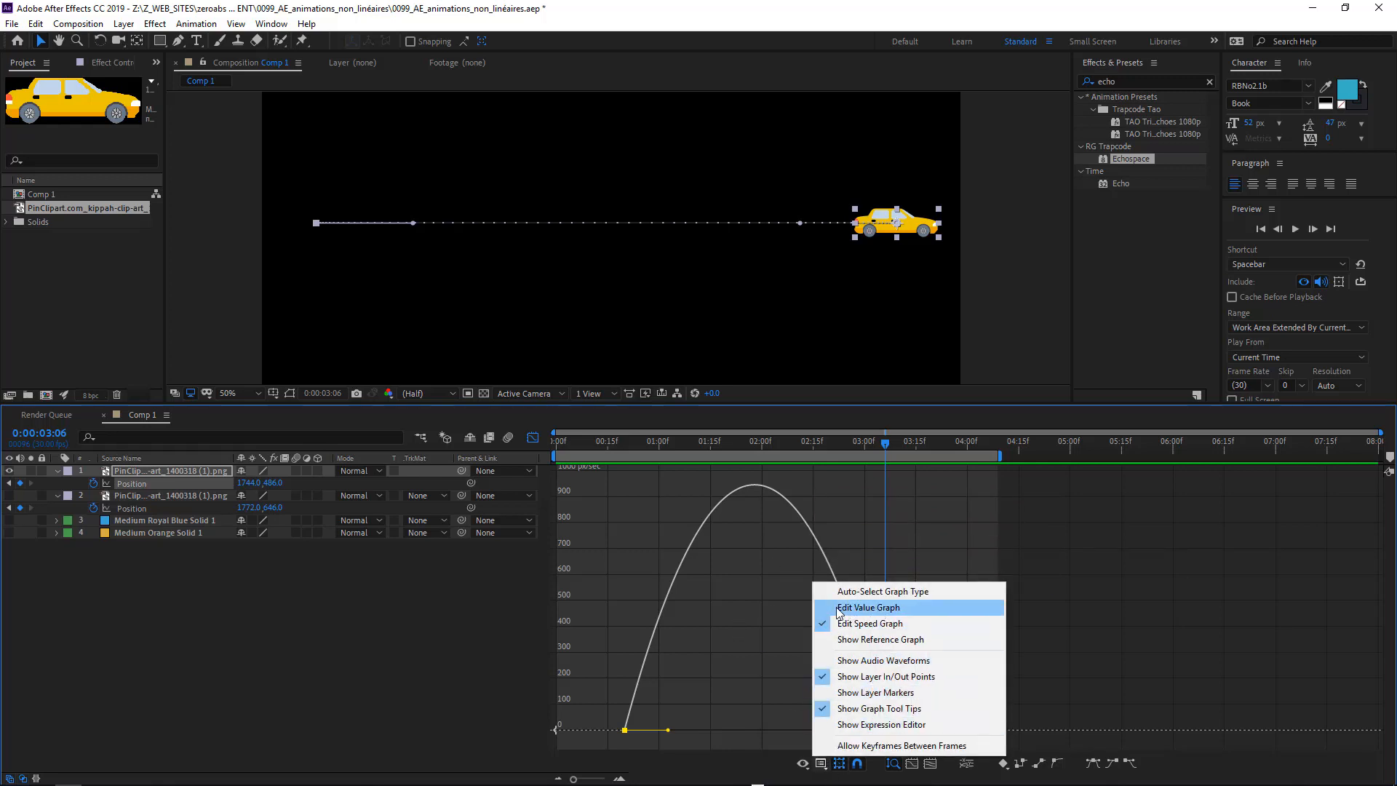
pyautogui.click(880, 614)
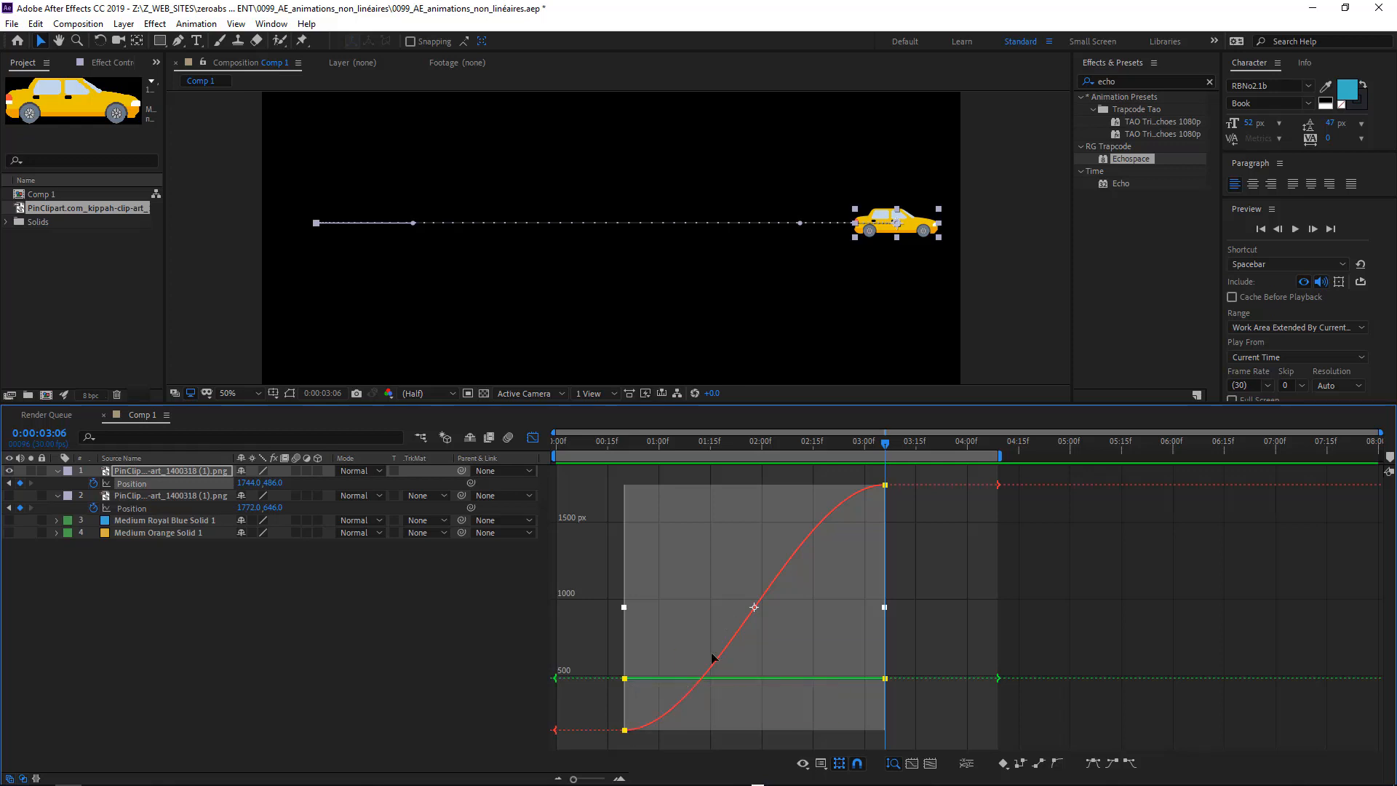
pyautogui.moveTo(771, 593)
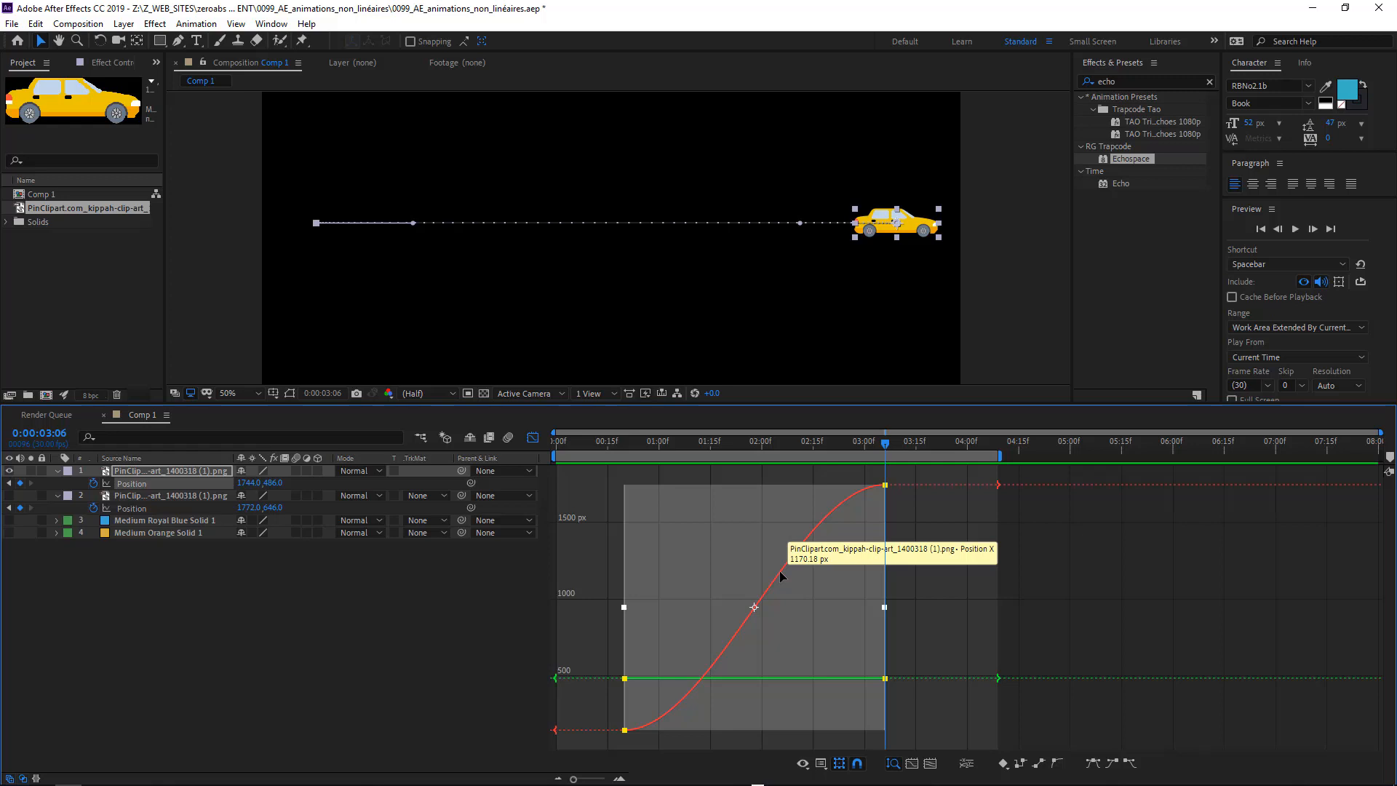
pyautogui.moveTo(779, 677)
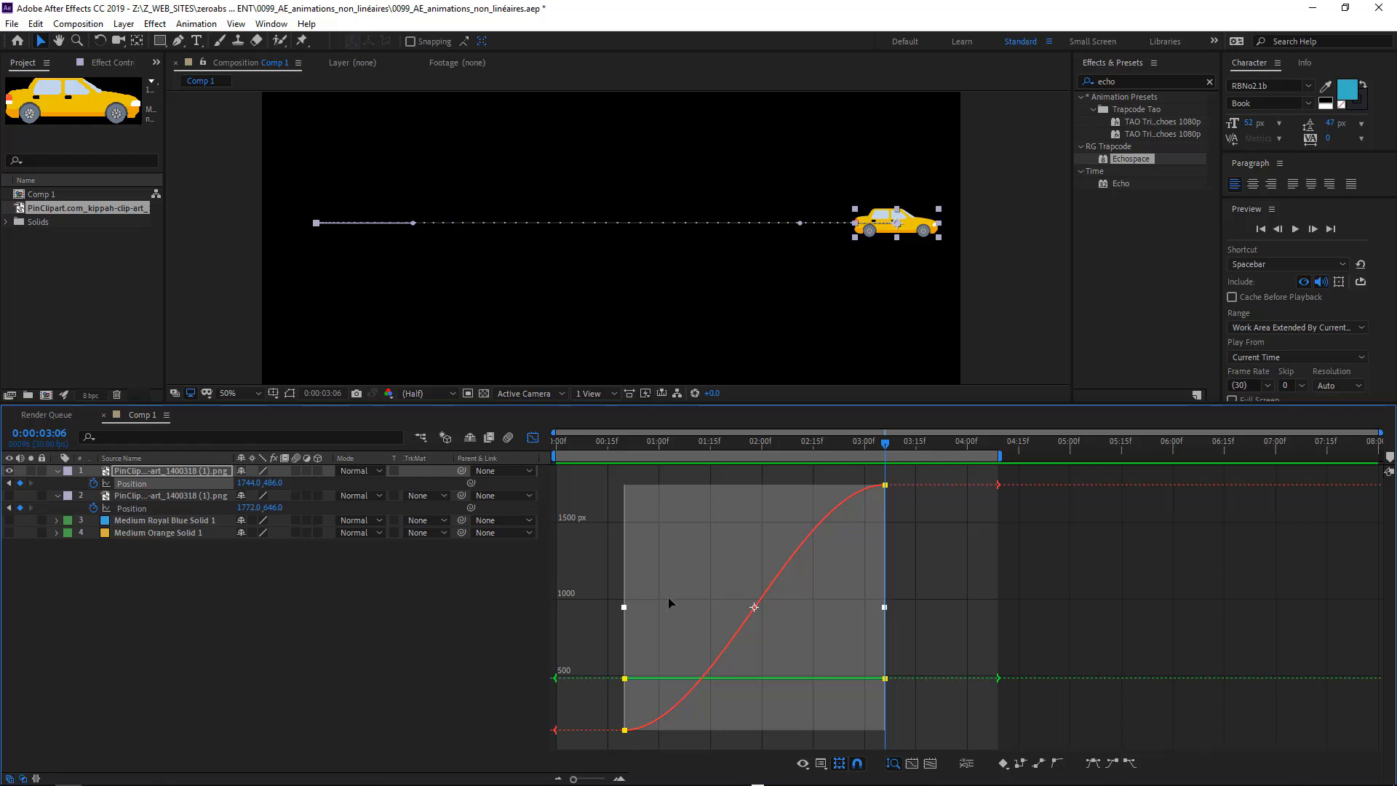
# Step: Try to adjust the start keyframe of the X position curve in the value graph, and undo the changes
pyautogui.click(613, 724)
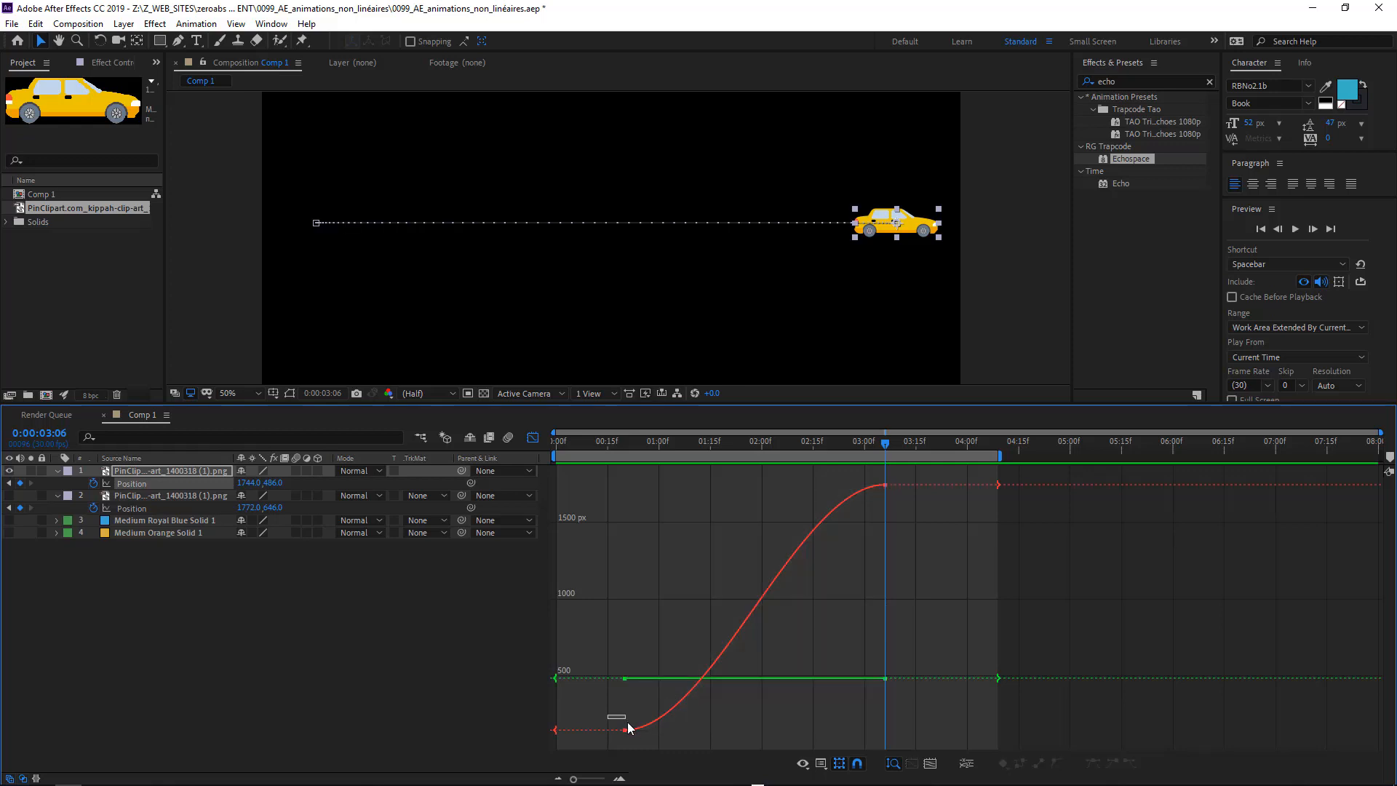
pyautogui.moveTo(638, 736); pyautogui.dragTo(645, 690)
pyautogui.moveTo(624, 731)
pyautogui.hotkey('ctrl', 'z')
pyautogui.click(627, 738)
pyautogui.click(625, 729)
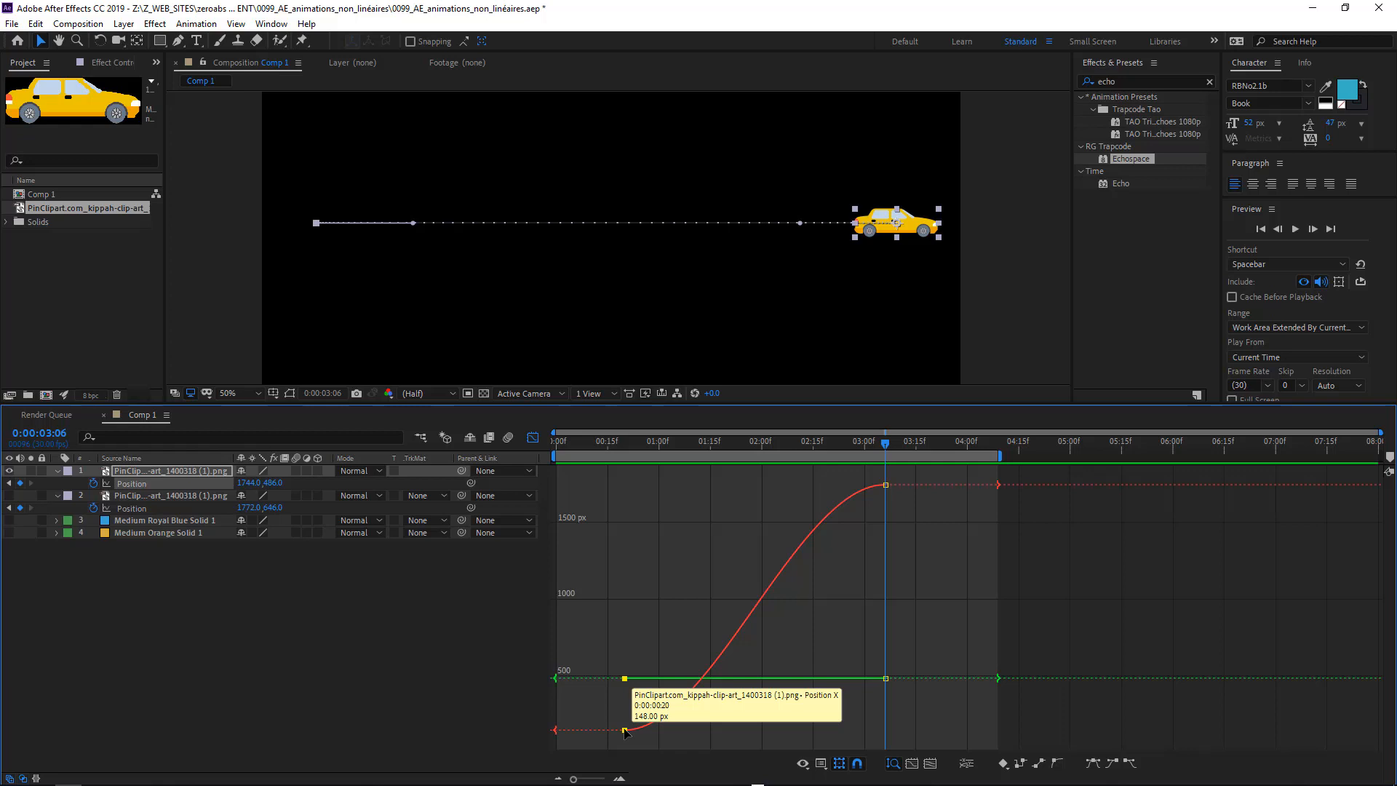
pyautogui.click(624, 731)
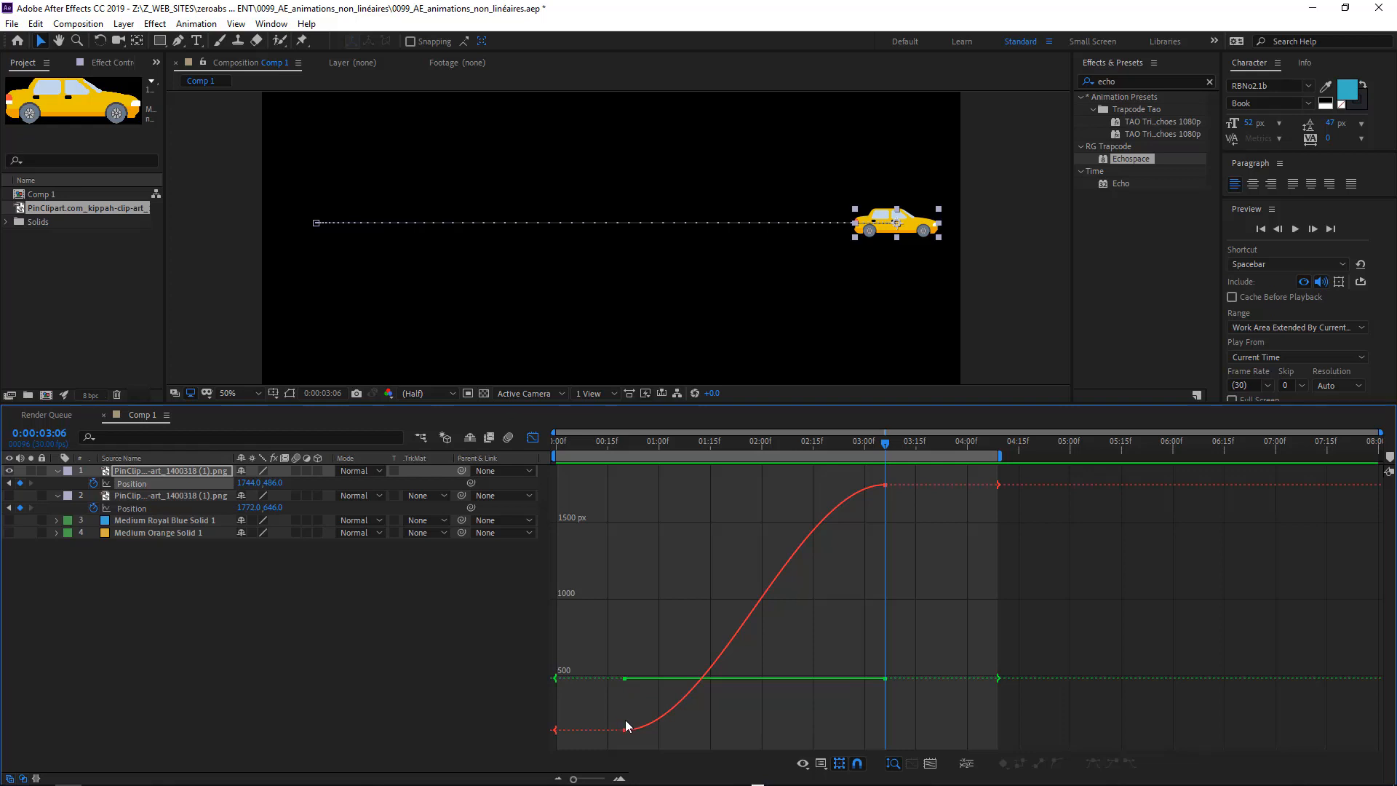
pyautogui.moveTo(624, 730)
pyautogui.mouseDown()
pyautogui.moveTo(648, 698)
pyautogui.moveTo(626, 666)
pyautogui.moveTo(627, 553)
pyautogui.moveTo(611, 585)
pyautogui.moveTo(615, 675)
pyautogui.moveTo(623, 523)
pyautogui.moveTo(618, 678)
pyautogui.moveTo(829, 738)
pyautogui.moveTo(615, 762)
pyautogui.moveTo(750, 713)
pyautogui.moveTo(695, 707)
pyautogui.moveTo(782, 724)
pyautogui.moveTo(658, 720)
pyautogui.moveTo(818, 720)
pyautogui.moveTo(817, 675)
pyautogui.moveTo(721, 672)
pyautogui.moveTo(718, 731)
pyautogui.moveTo(656, 668)
pyautogui.moveTo(618, 583)
pyautogui.moveTo(655, 720)
pyautogui.moveTo(770, 722)
pyautogui.moveTo(728, 722)
pyautogui.moveTo(624, 654)
pyautogui.moveTo(626, 724)
pyautogui.moveTo(723, 725)
pyautogui.moveTo(626, 736)
pyautogui.mouseUp()
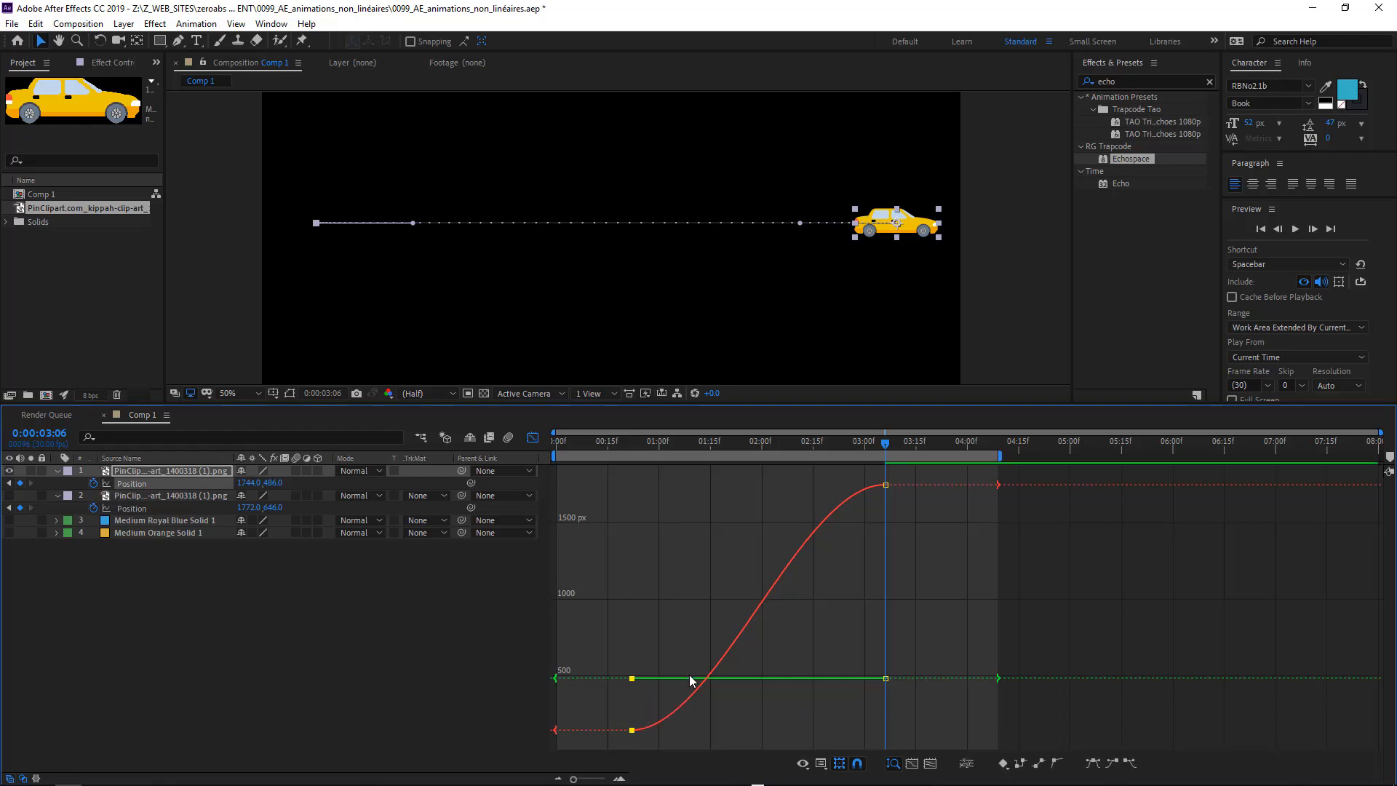
pyautogui.hotkey('ctrl', 'z')
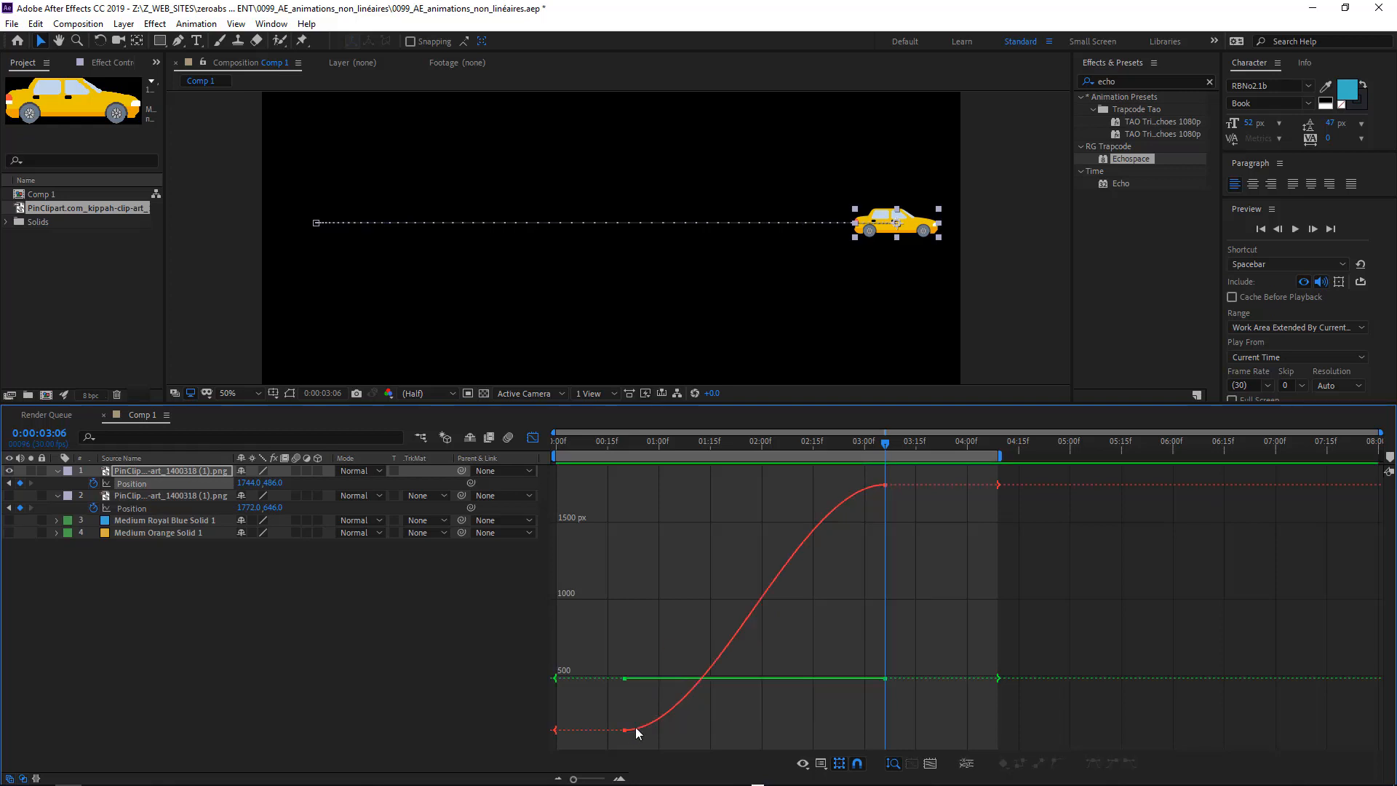
pyautogui.click(623, 730)
# Step: Switch the upper car's position graph back to Edit Speed Graph
pyautogui.click(821, 763)
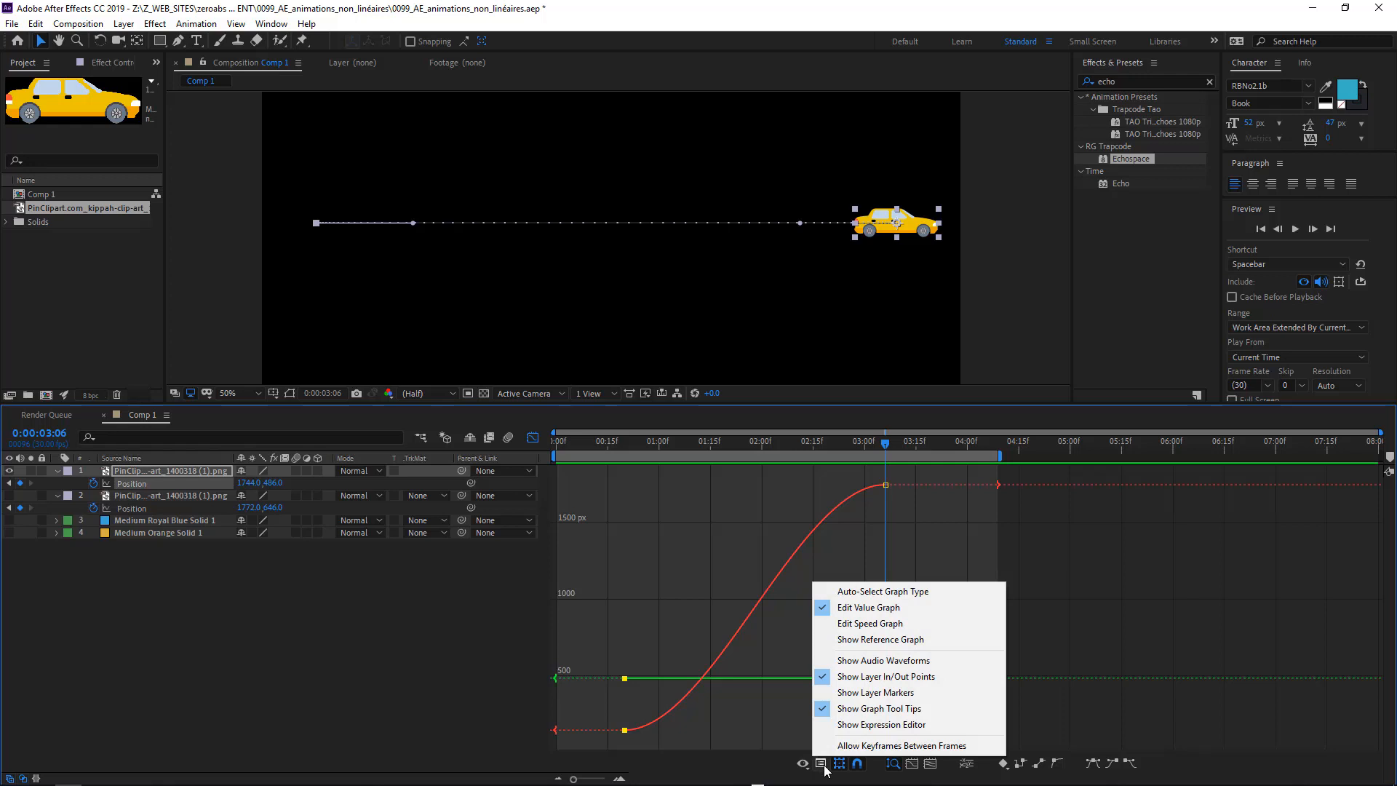
pyautogui.click(863, 624)
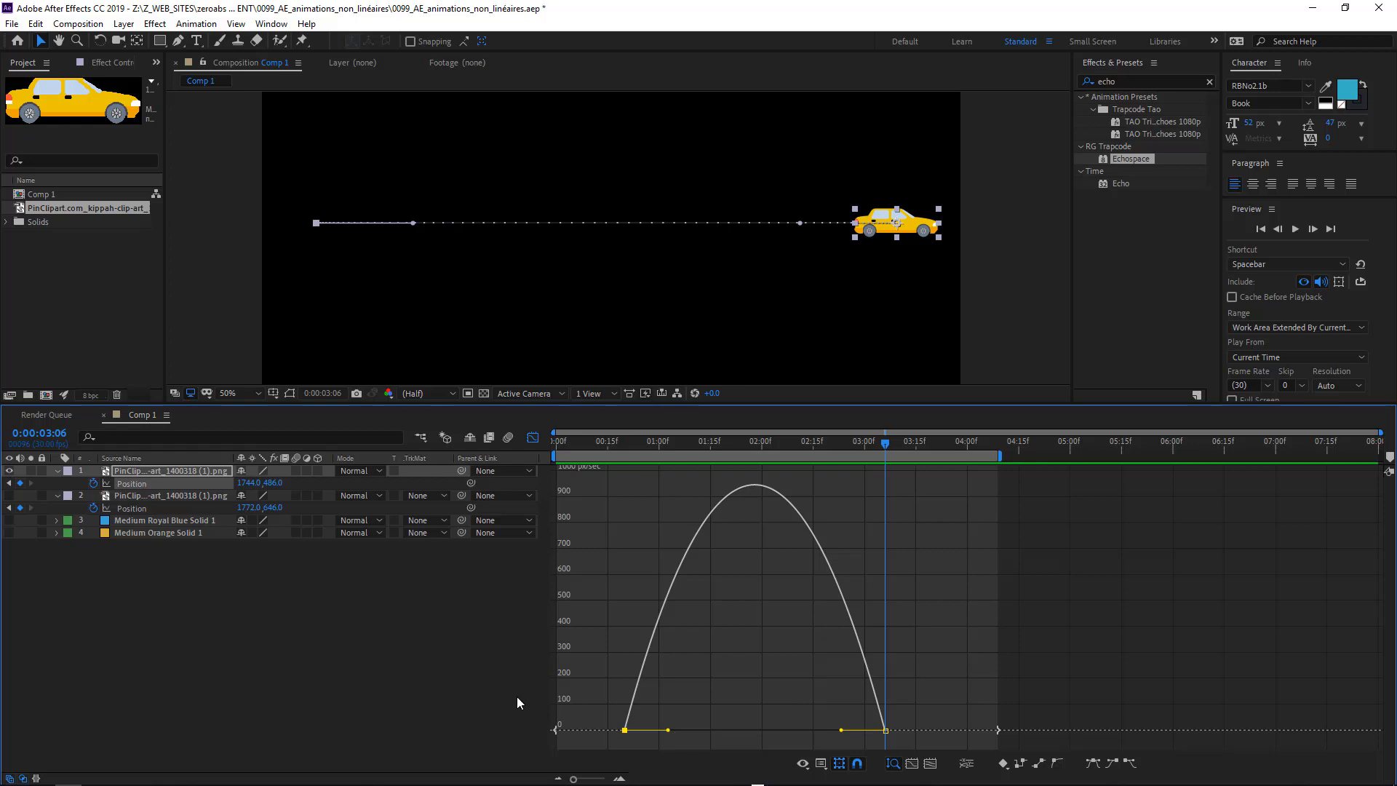
pyautogui.click(824, 763)
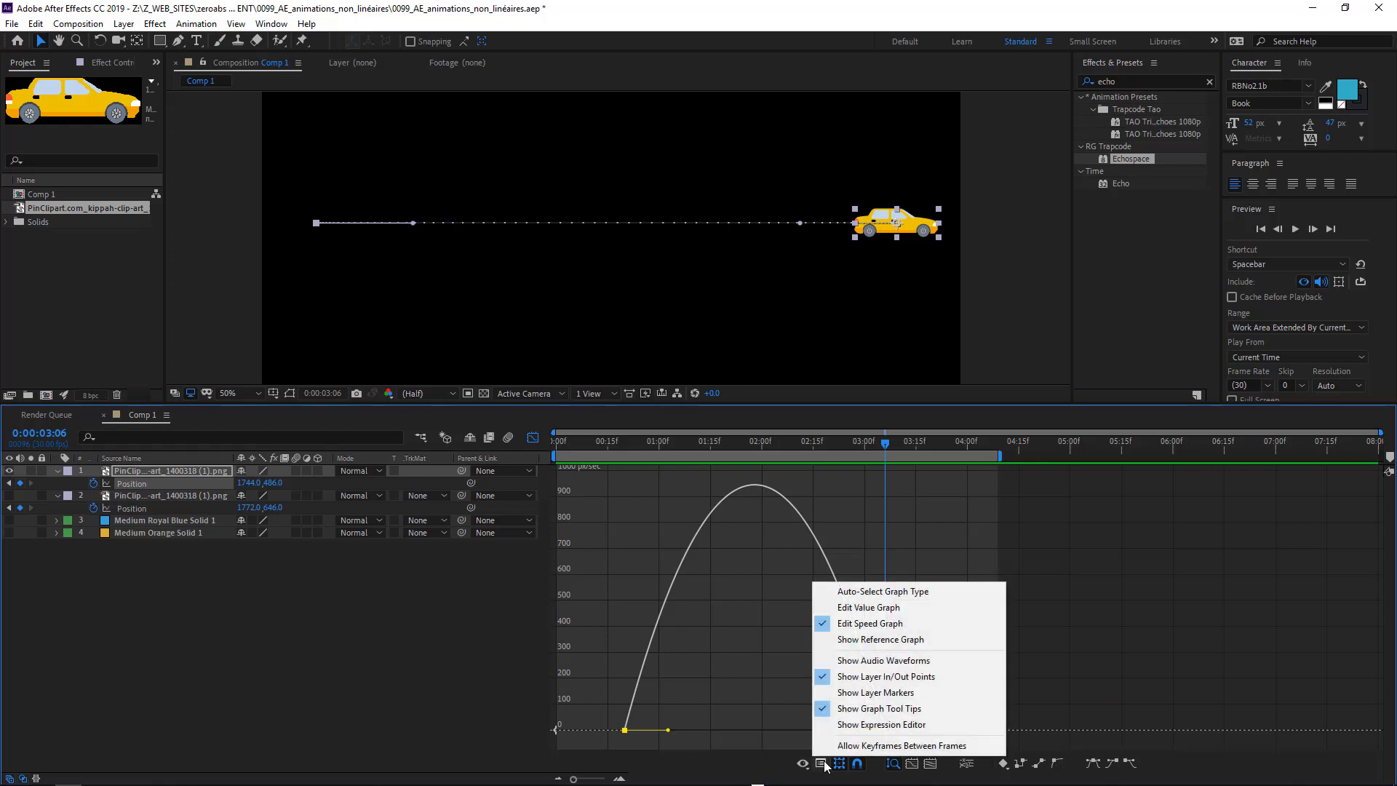
pyautogui.click(874, 625)
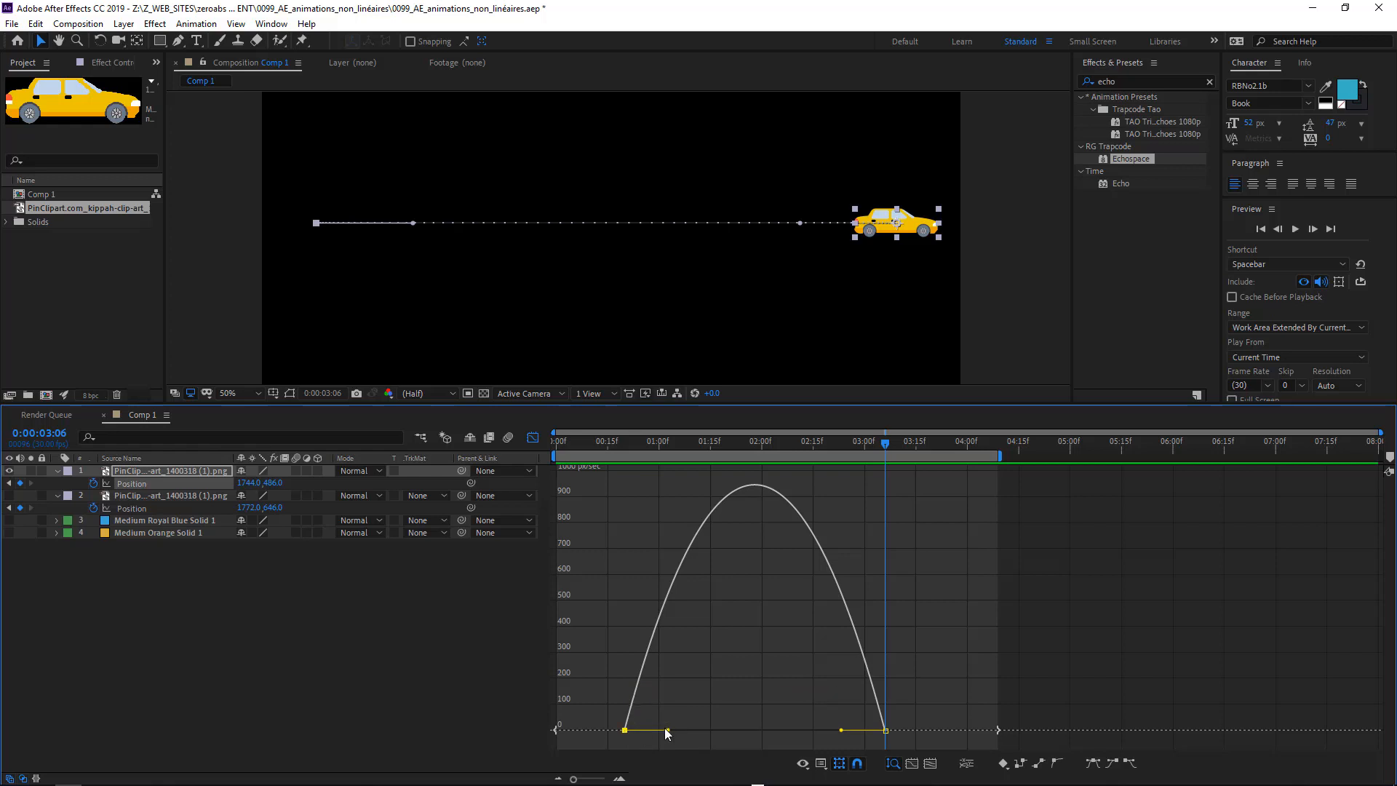
# Step: Lengthen the start keyframe's outgoing speed handle to about 0:00:02:00 and scrub through the motion to 0:00:03:07
pyautogui.moveTo(669, 735); pyautogui.dragTo(770, 744)
pyautogui.click(626, 730)
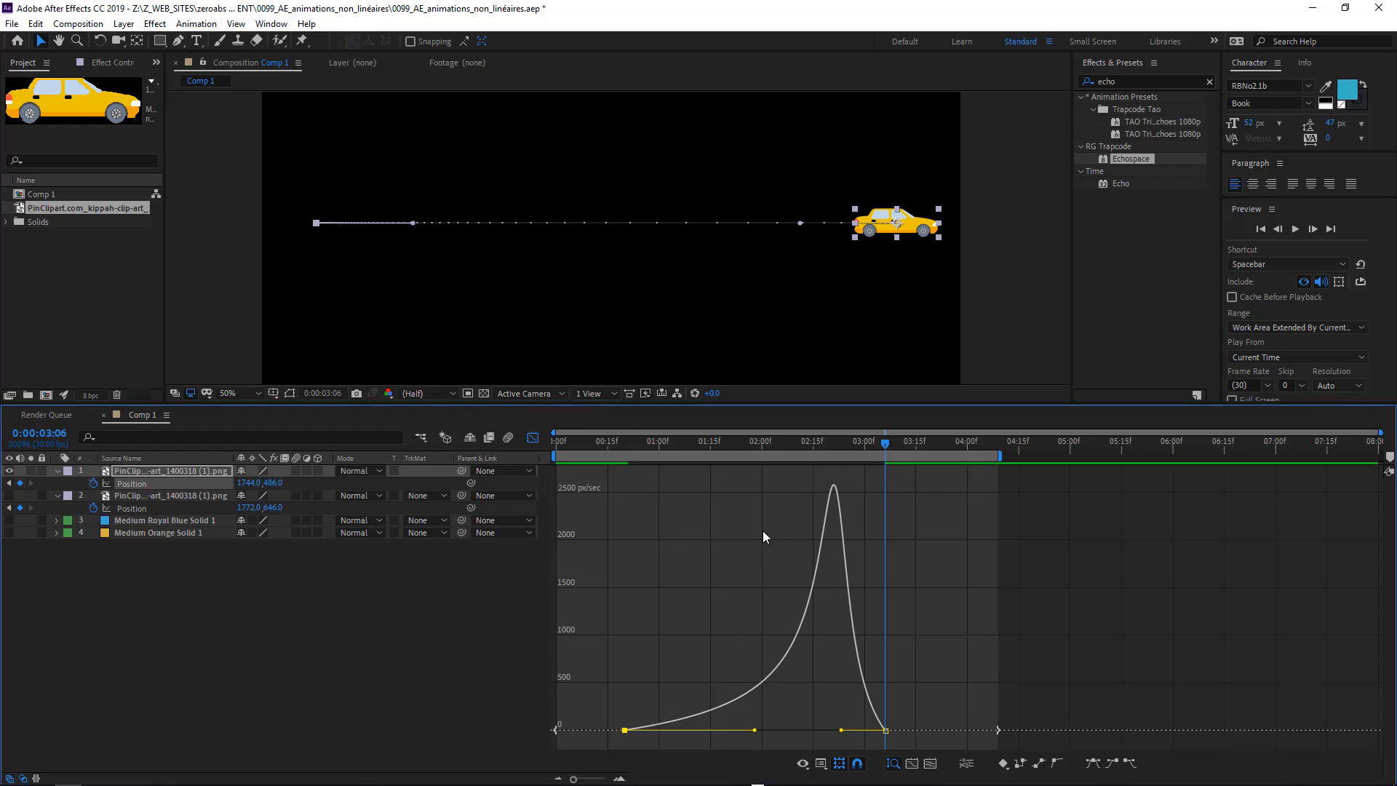
pyautogui.moveTo(754, 442); pyautogui.dragTo(888, 446)
pyautogui.click(747, 494)
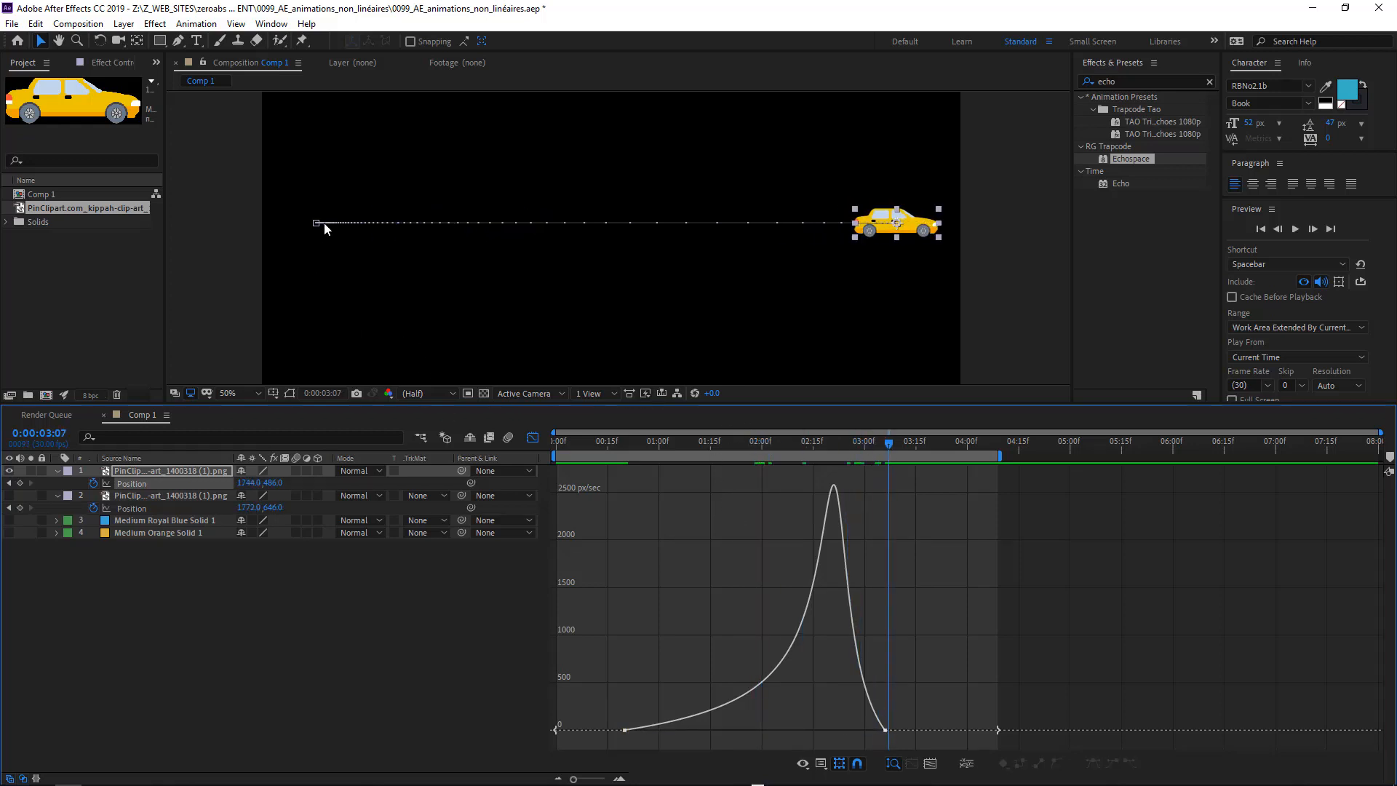
# Step: Examine the dot spacing near the start of the upper car's motion path at 100% and scrub to 0:00:02:04
pyautogui.press('/')
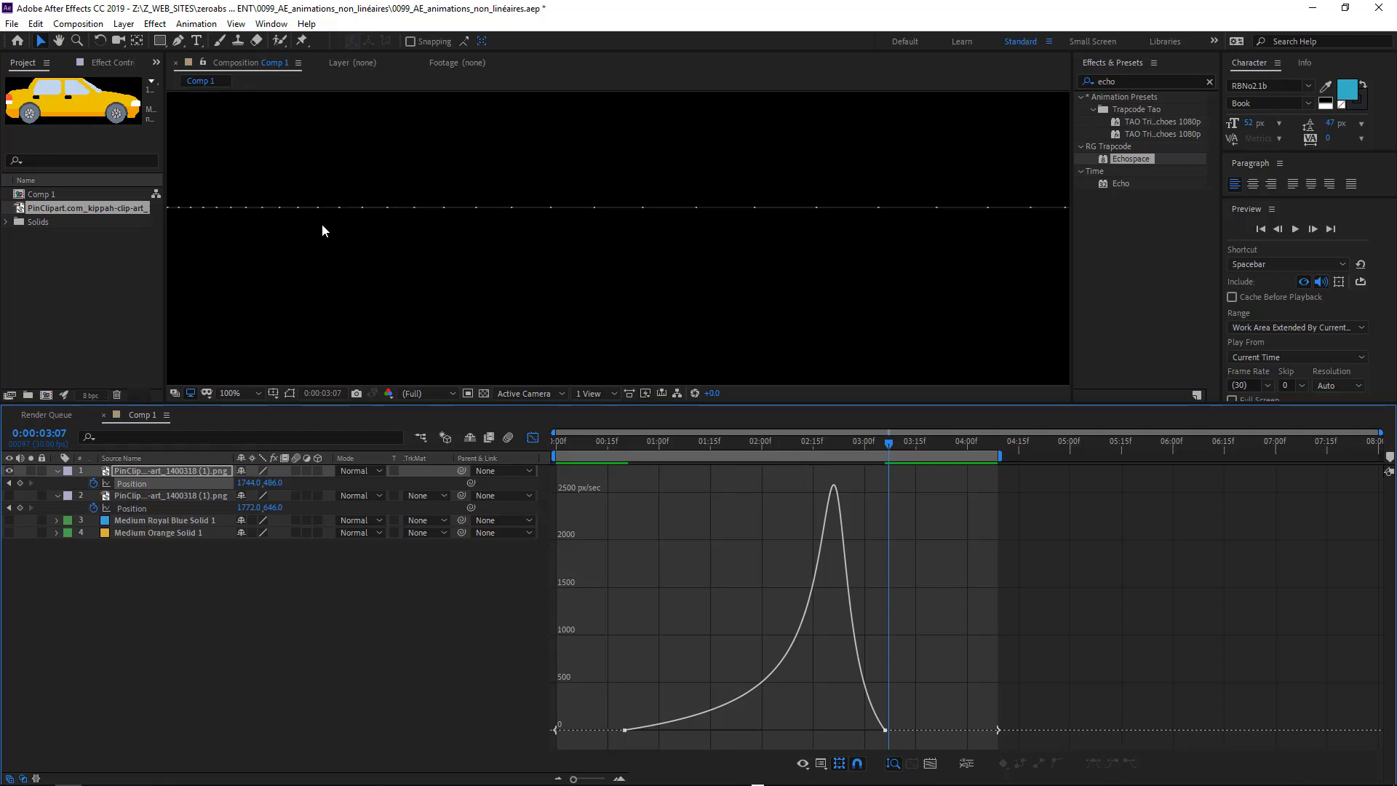
pyautogui.press('c')
pyautogui.press('v')
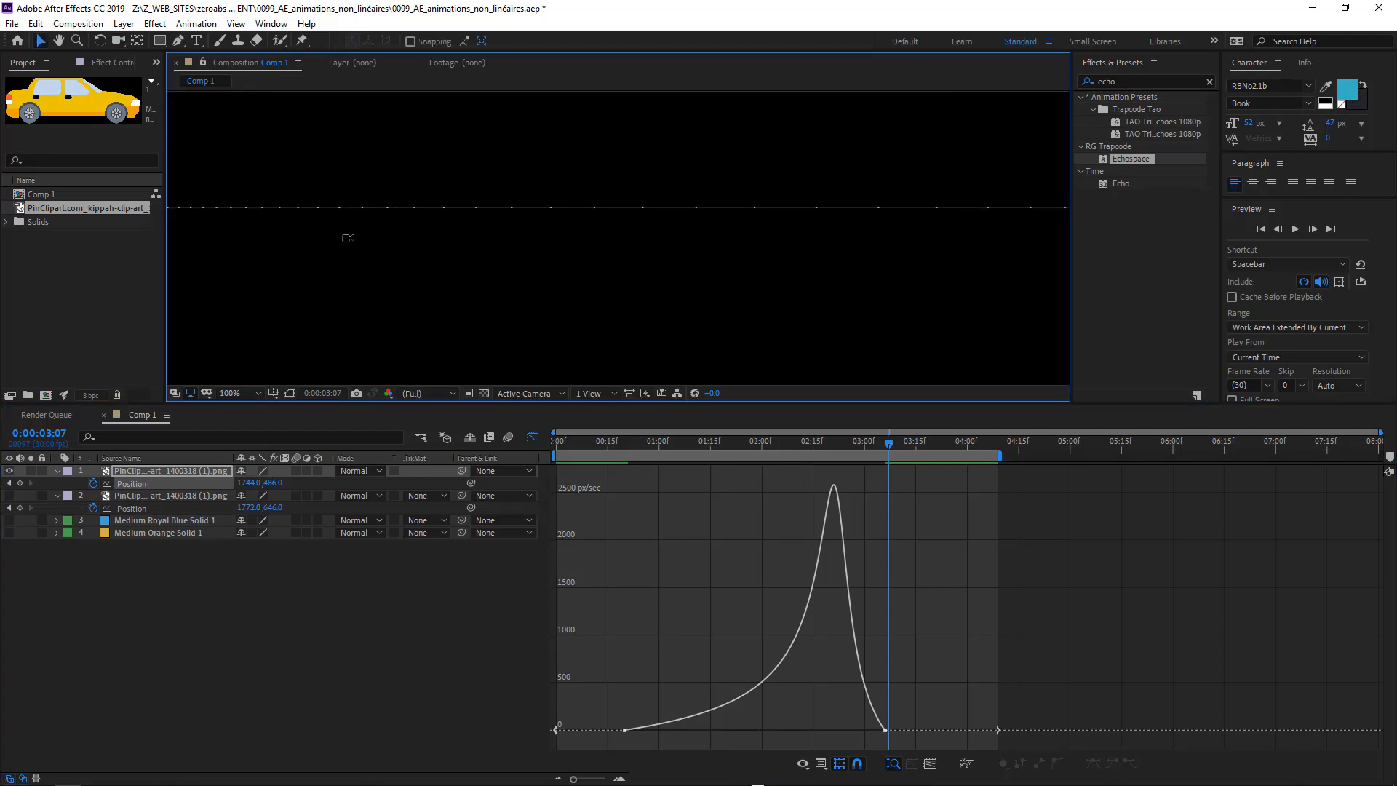
pyautogui.moveTo(310, 233); pyautogui.dragTo(739, 271)
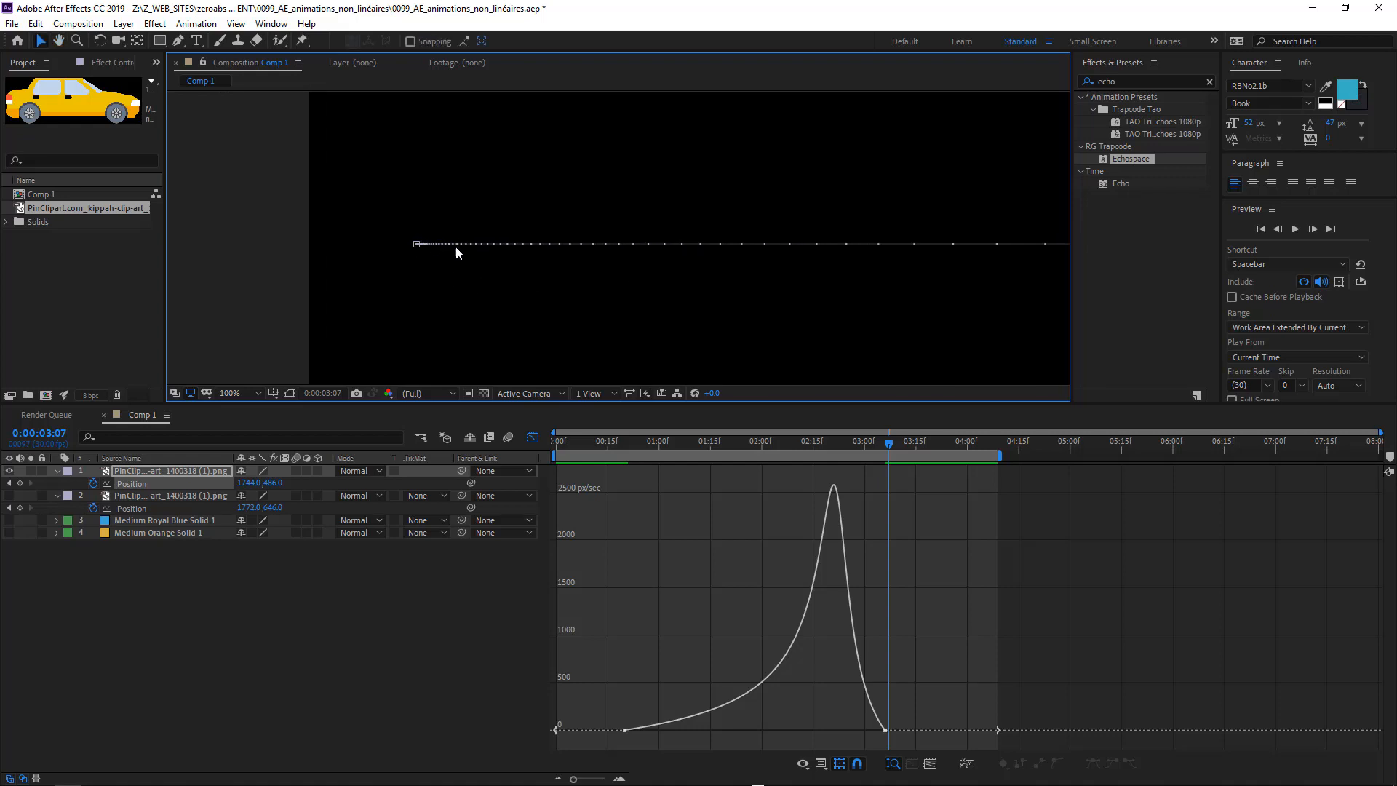
pyautogui.moveTo(598, 440); pyautogui.dragTo(776, 445)
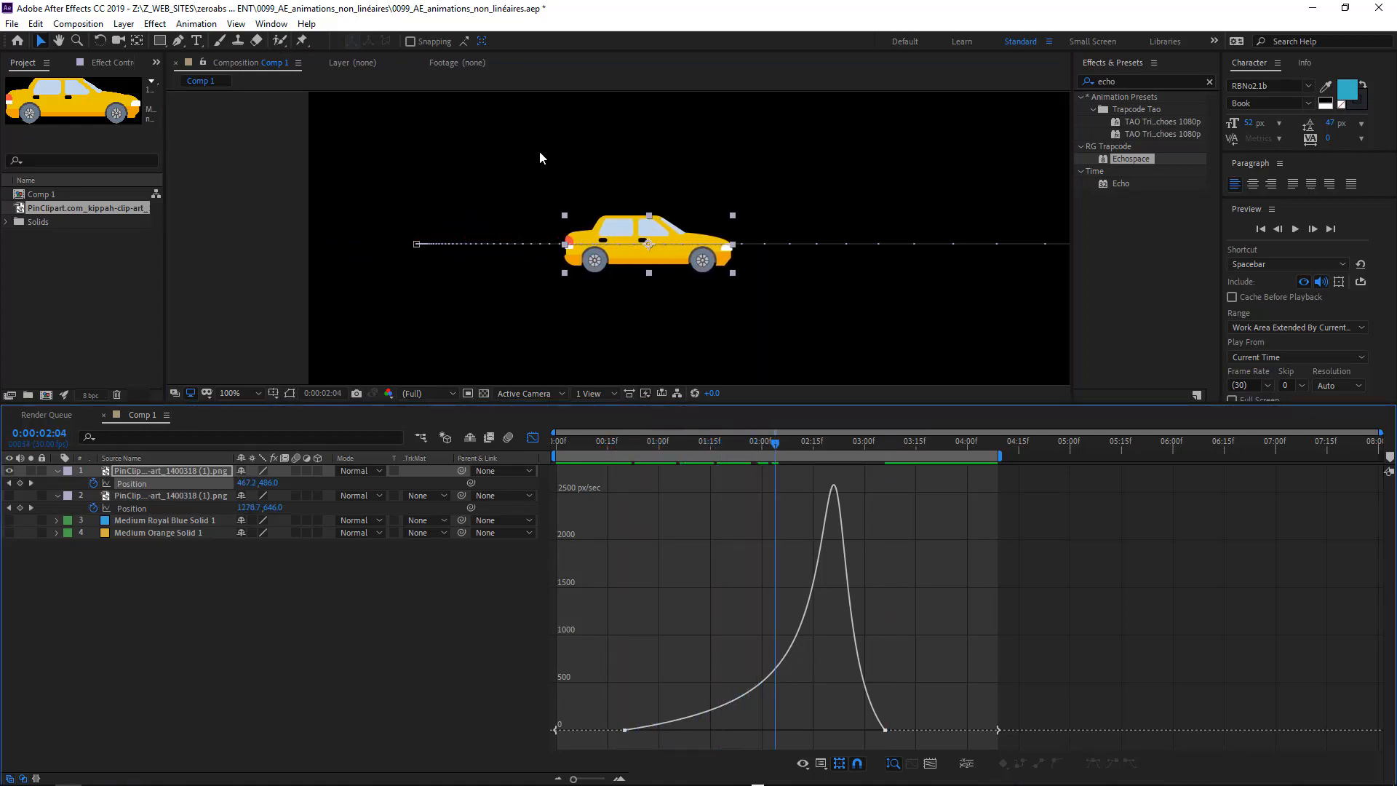
pyautogui.scroll(-1, 530, 169)
pyautogui.moveTo(740, 293); pyautogui.dragTo(522, 294)
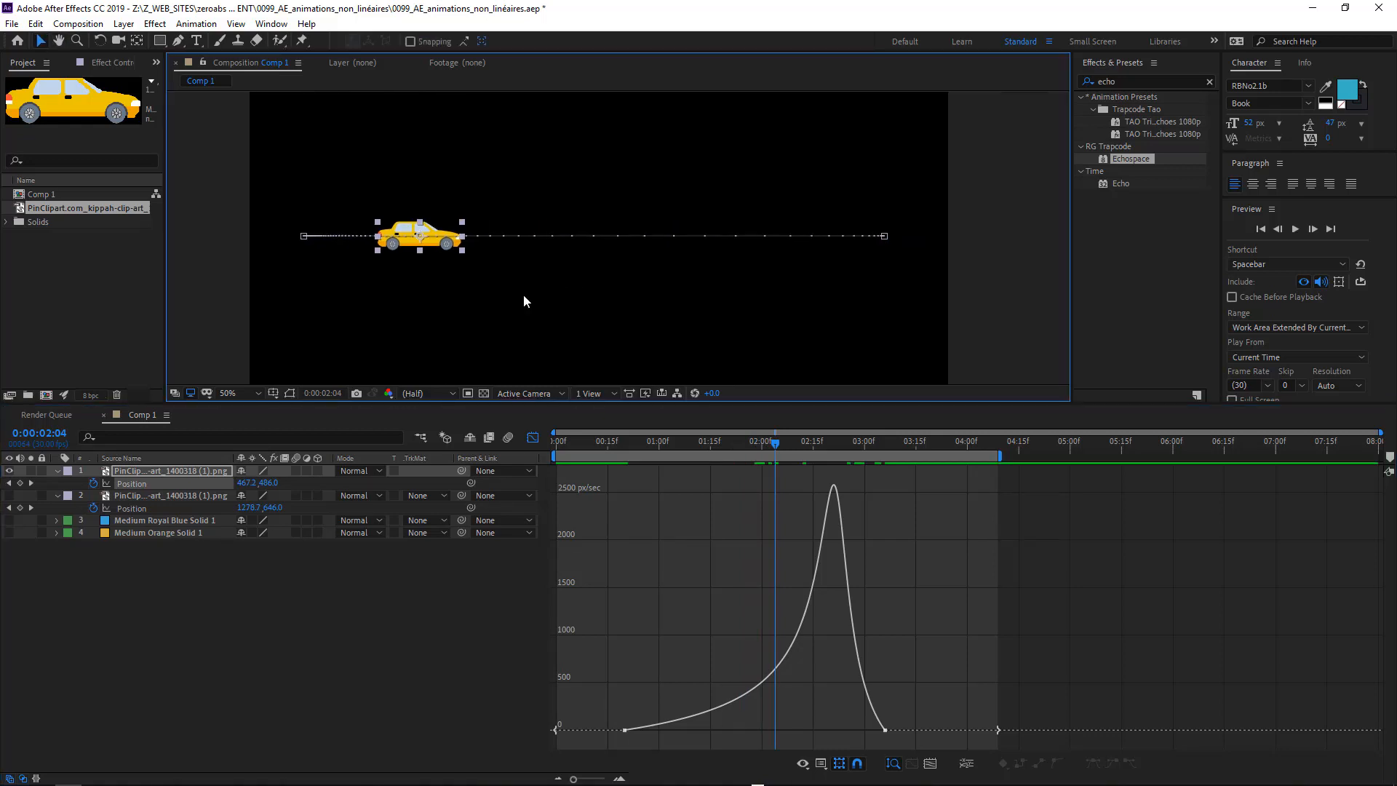
# Step: Preview the upper car's animation and scrub through it from 0:00:00:15 to 0:00:03:07
pyautogui.press('space')
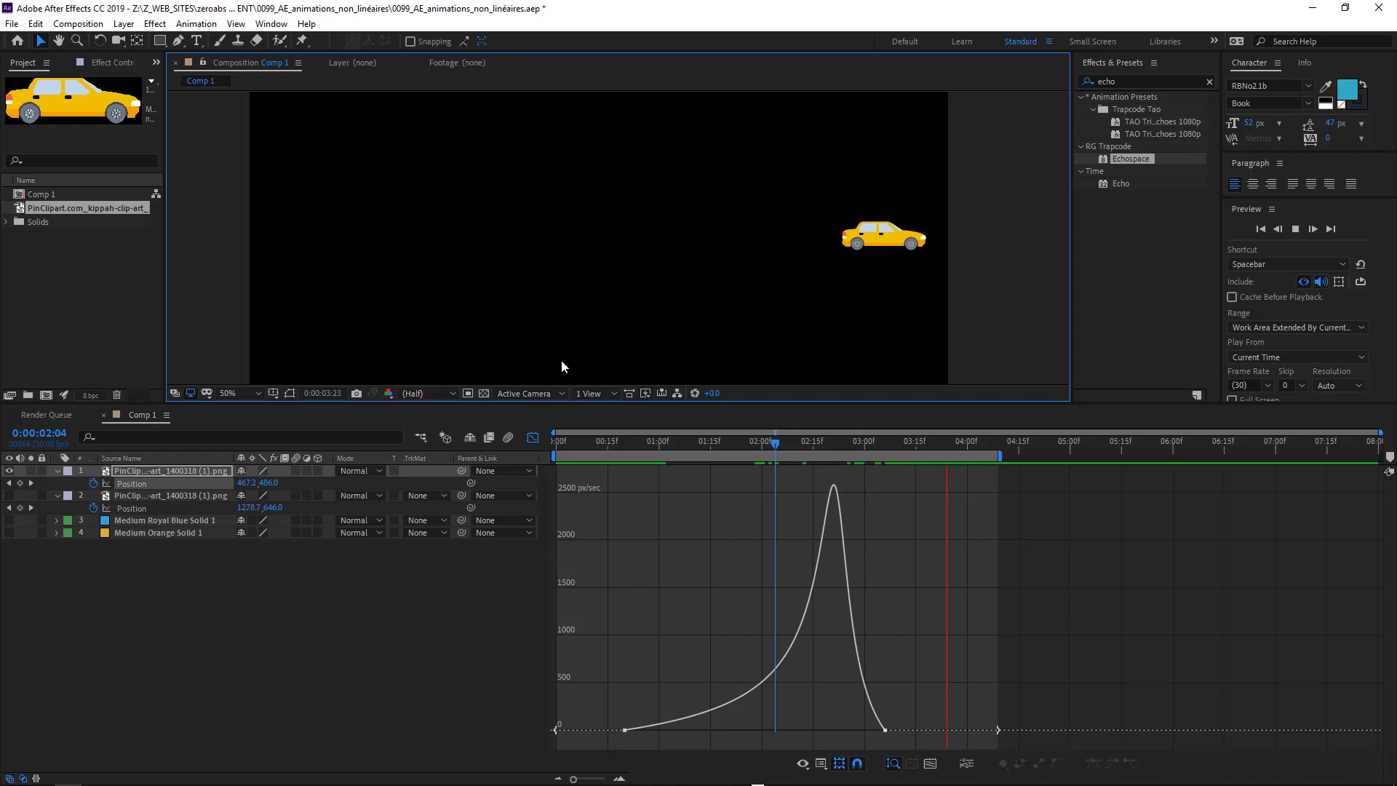
pyautogui.click(607, 441)
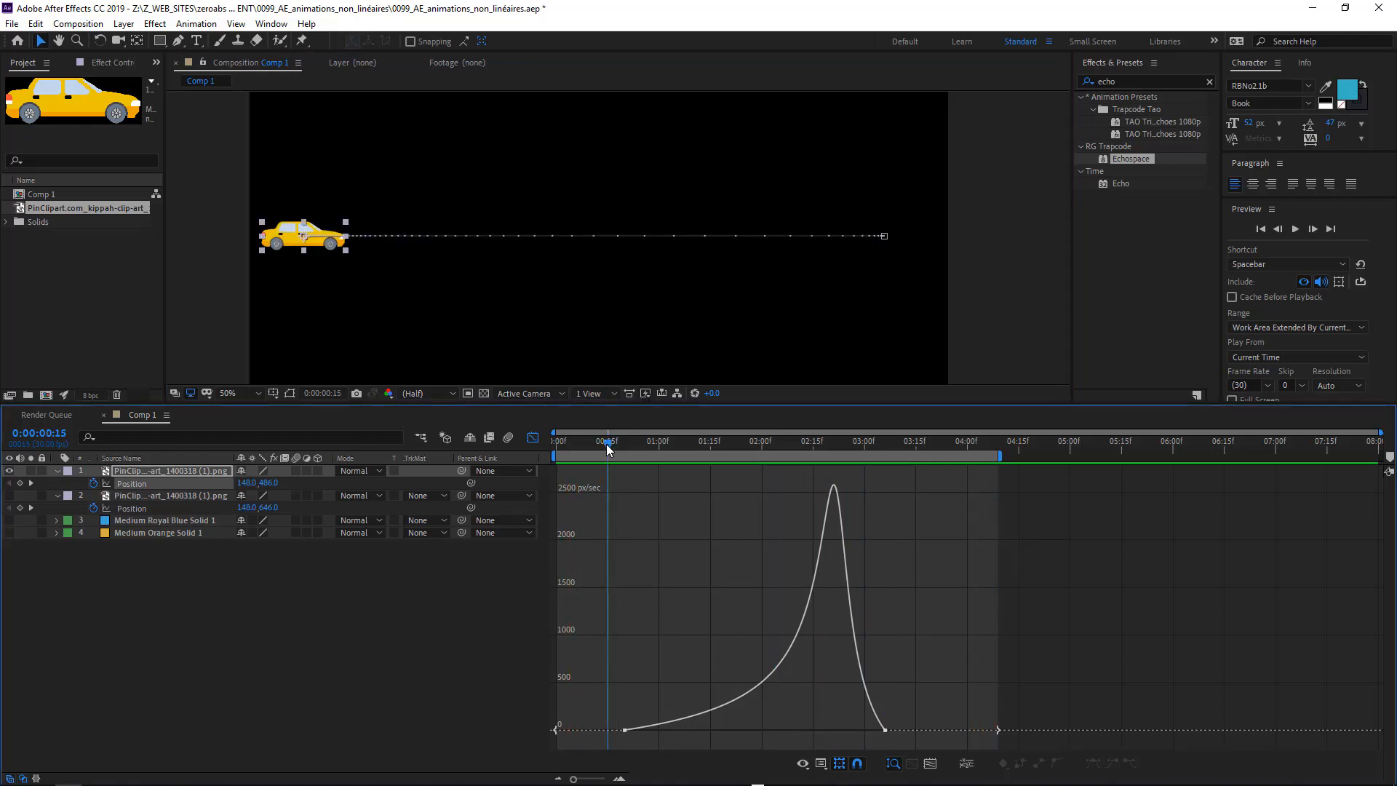
pyautogui.moveTo(608, 447); pyautogui.dragTo(880, 461)
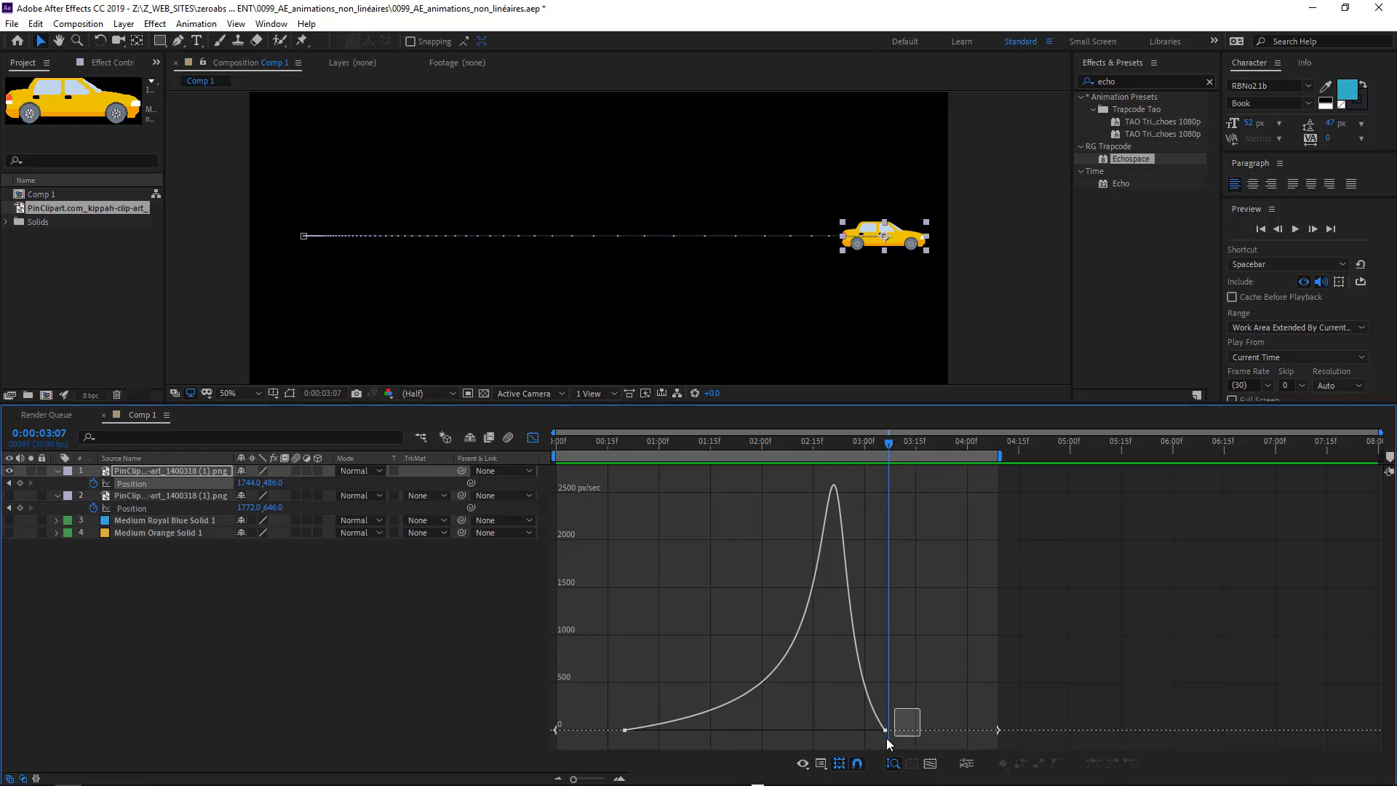
# Step: Extend the end keyframe's incoming speed handle back to about 0:00:02:00, close to the start handle, and preview the animation
pyautogui.moveTo(905, 705); pyautogui.dragTo(748, 731)
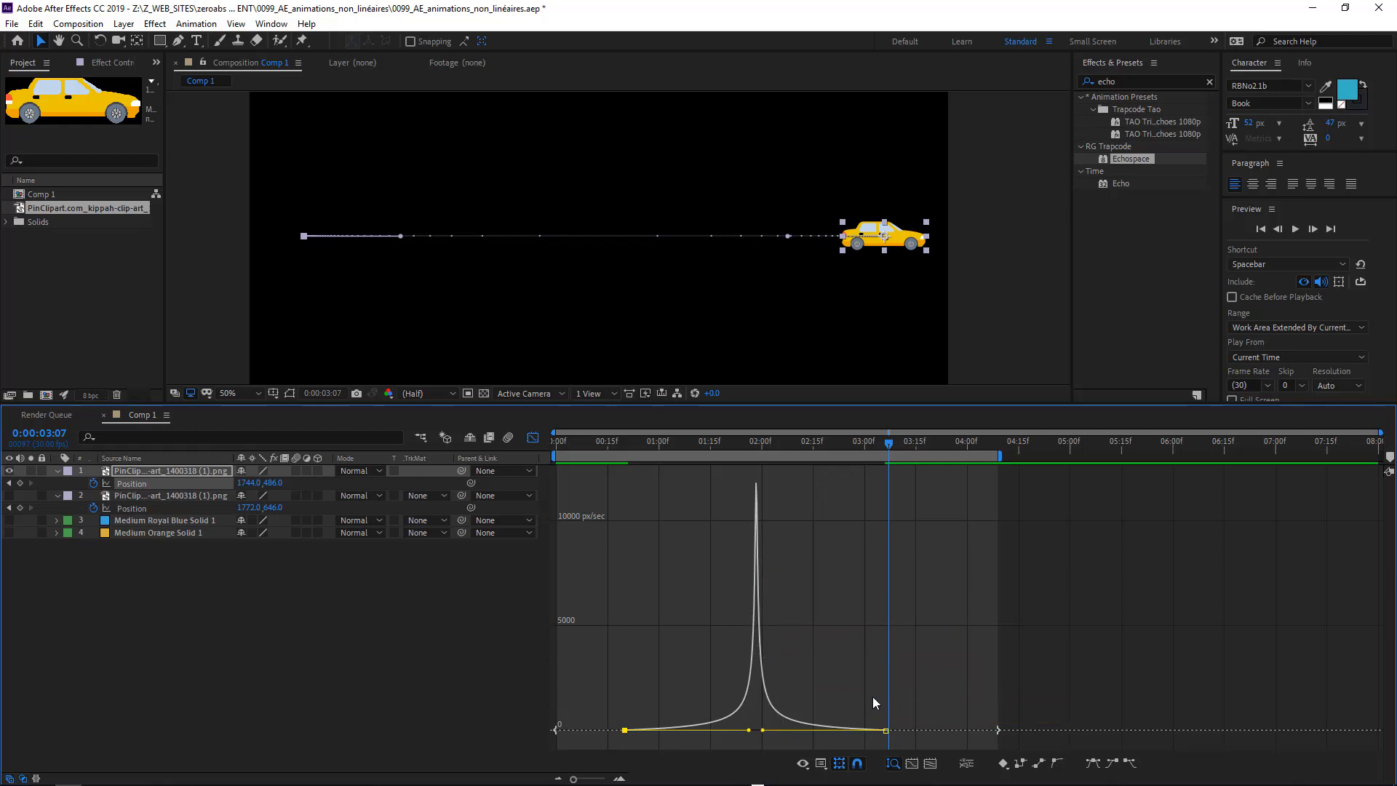
pyautogui.press('space')
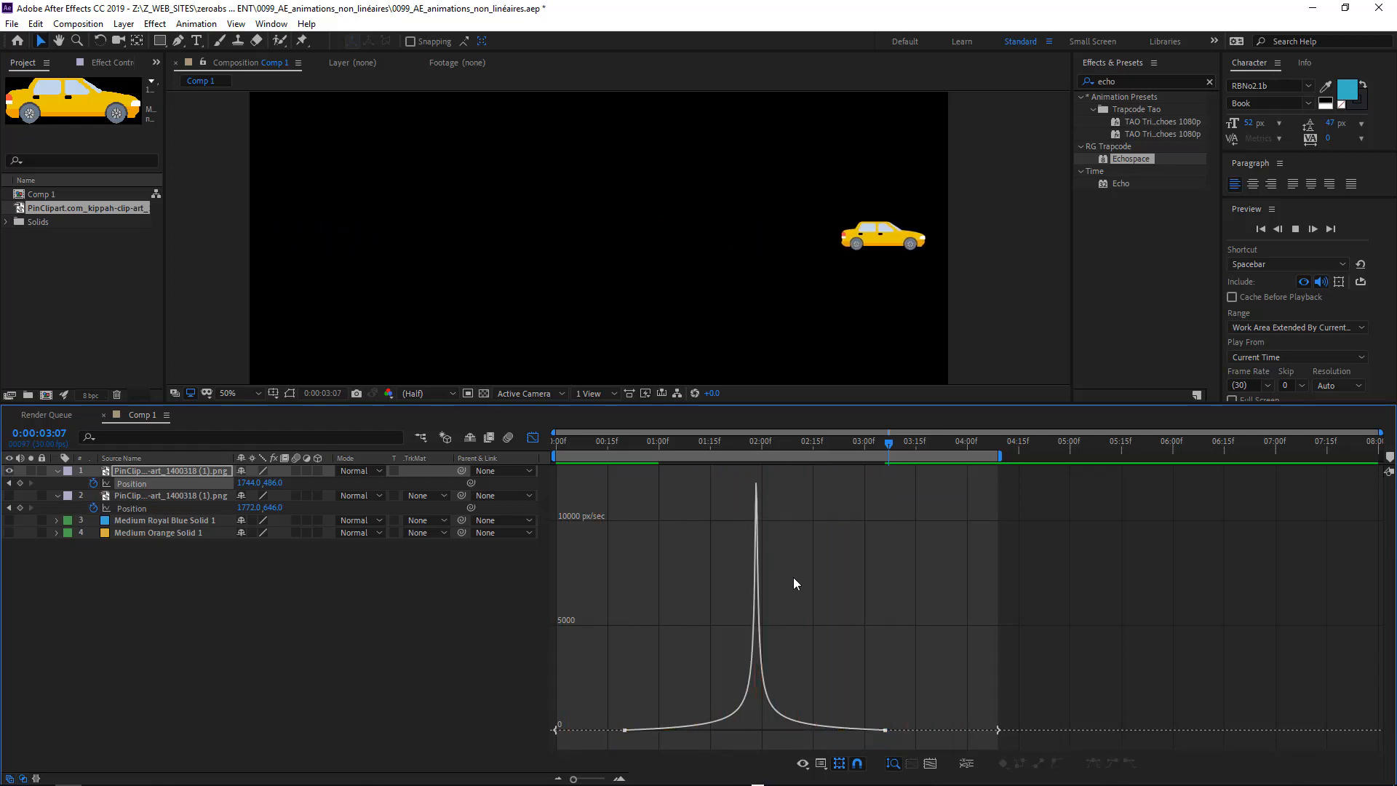
pyautogui.click(688, 691)
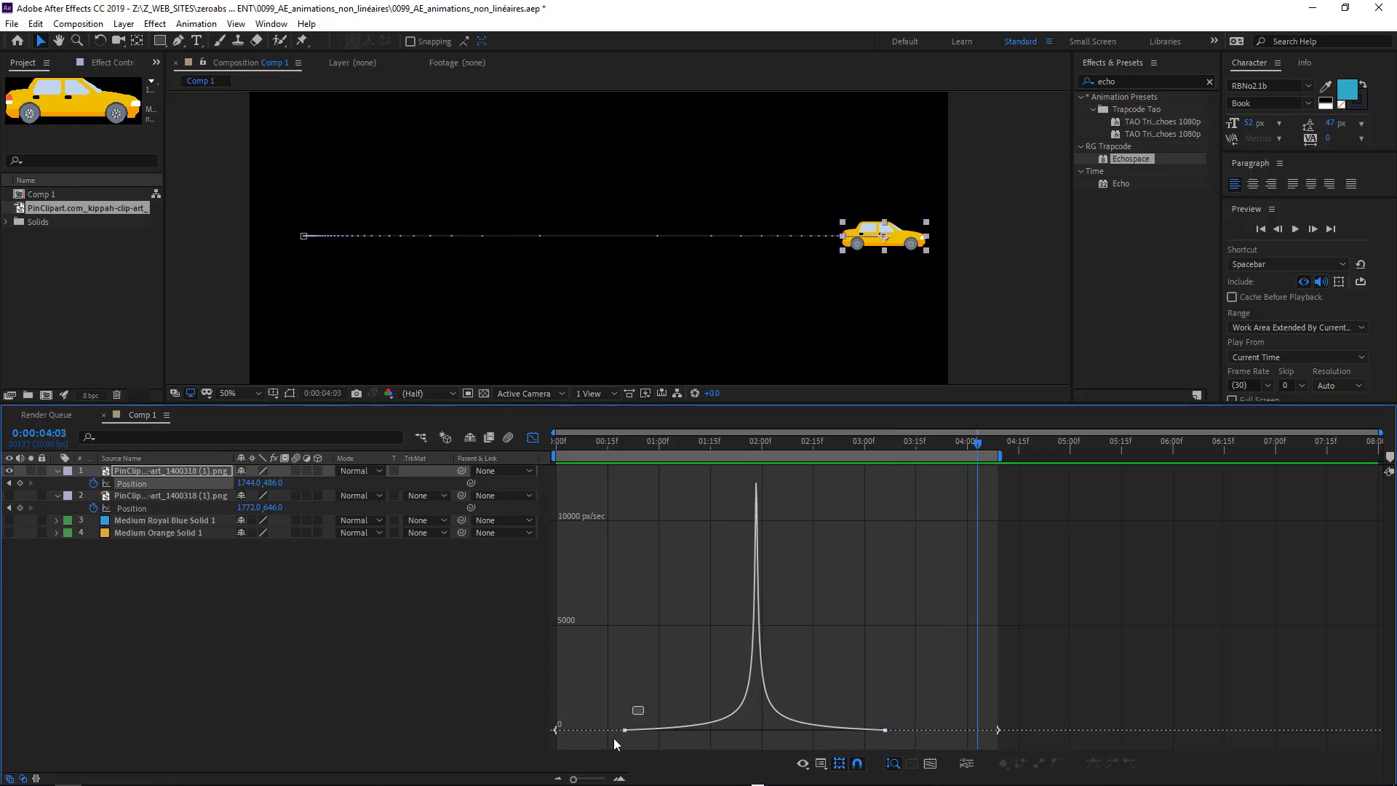
# Step: Shorten the start keyframe's speed handle to about 0:00:01:13 and the end keyframe's to about 0:00:03:00, and preview the animation
pyautogui.moveTo(613, 737); pyautogui.dragTo(608, 743)
pyautogui.moveTo(750, 731); pyautogui.dragTo(862, 733)
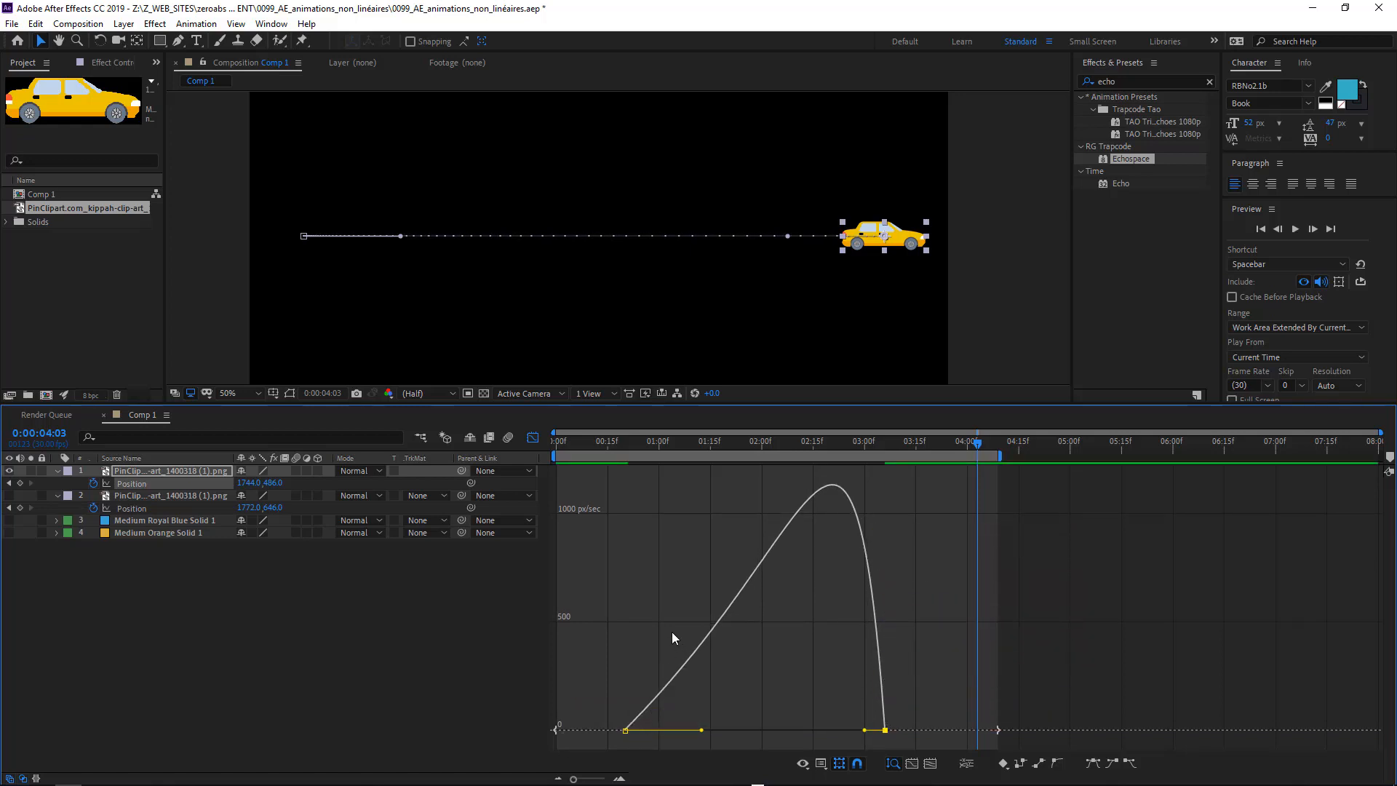
pyautogui.press('space')
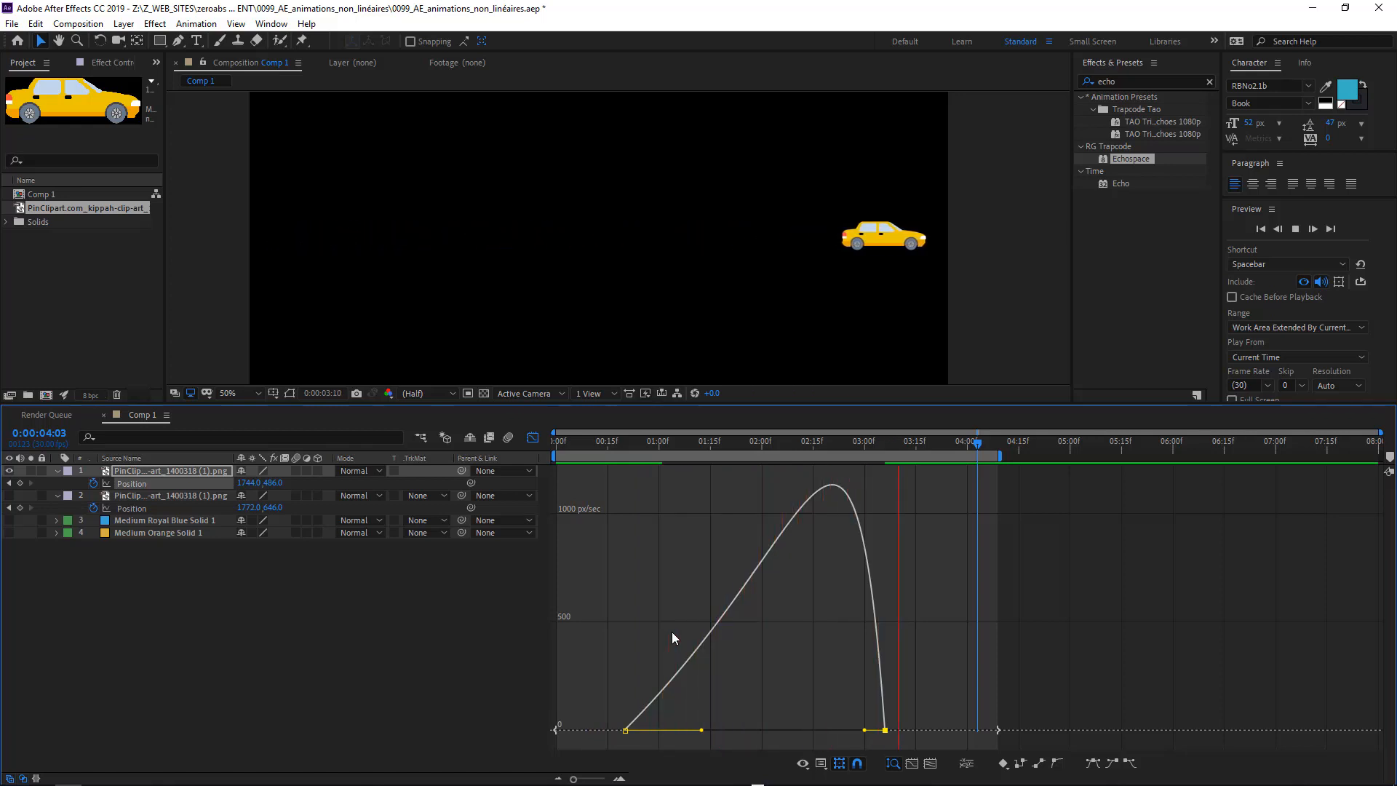
# Step: Stop the preview, check the speed handles of the animated car's start and end keyframes, and close the Graph Editor
pyautogui.click(655, 614)
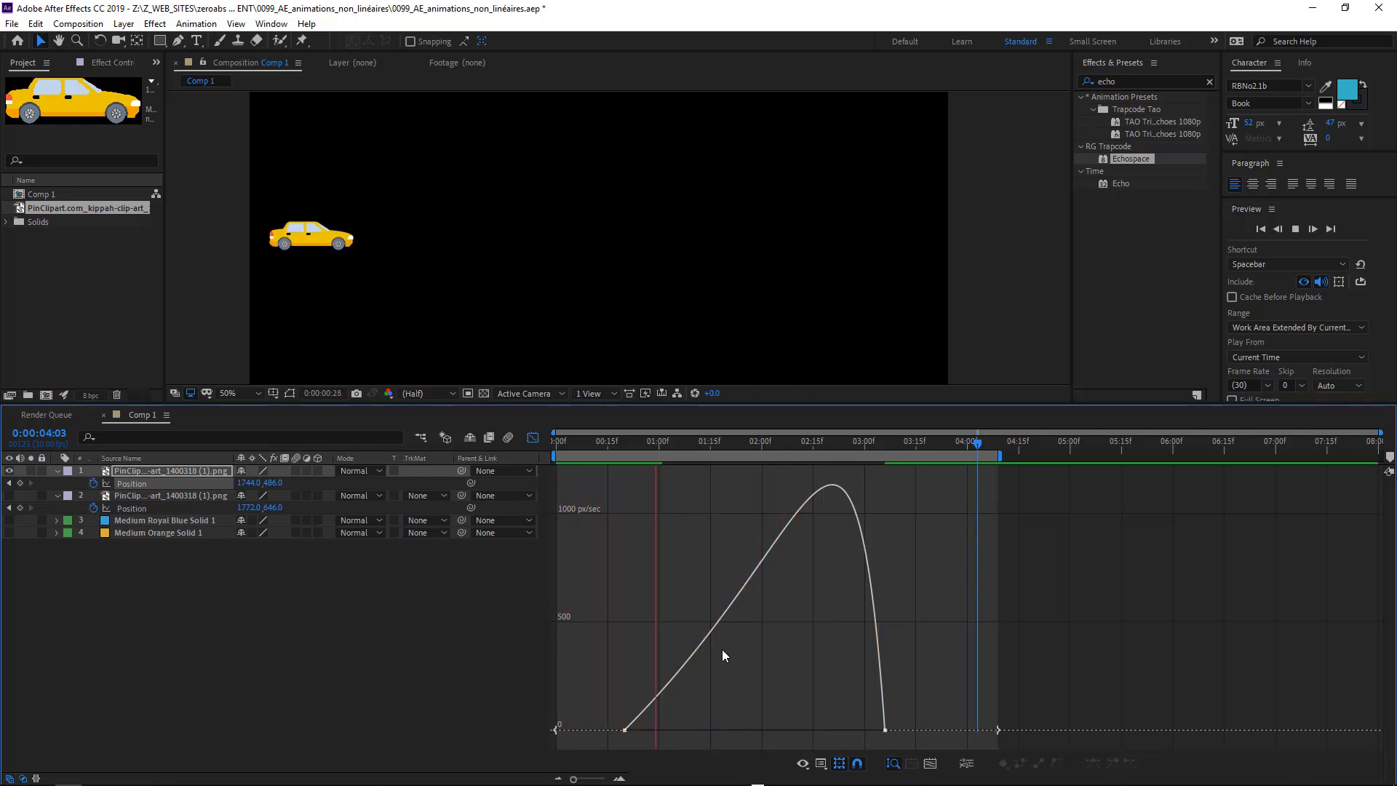
pyautogui.press('space')
pyautogui.moveTo(603, 679); pyautogui.dragTo(659, 745)
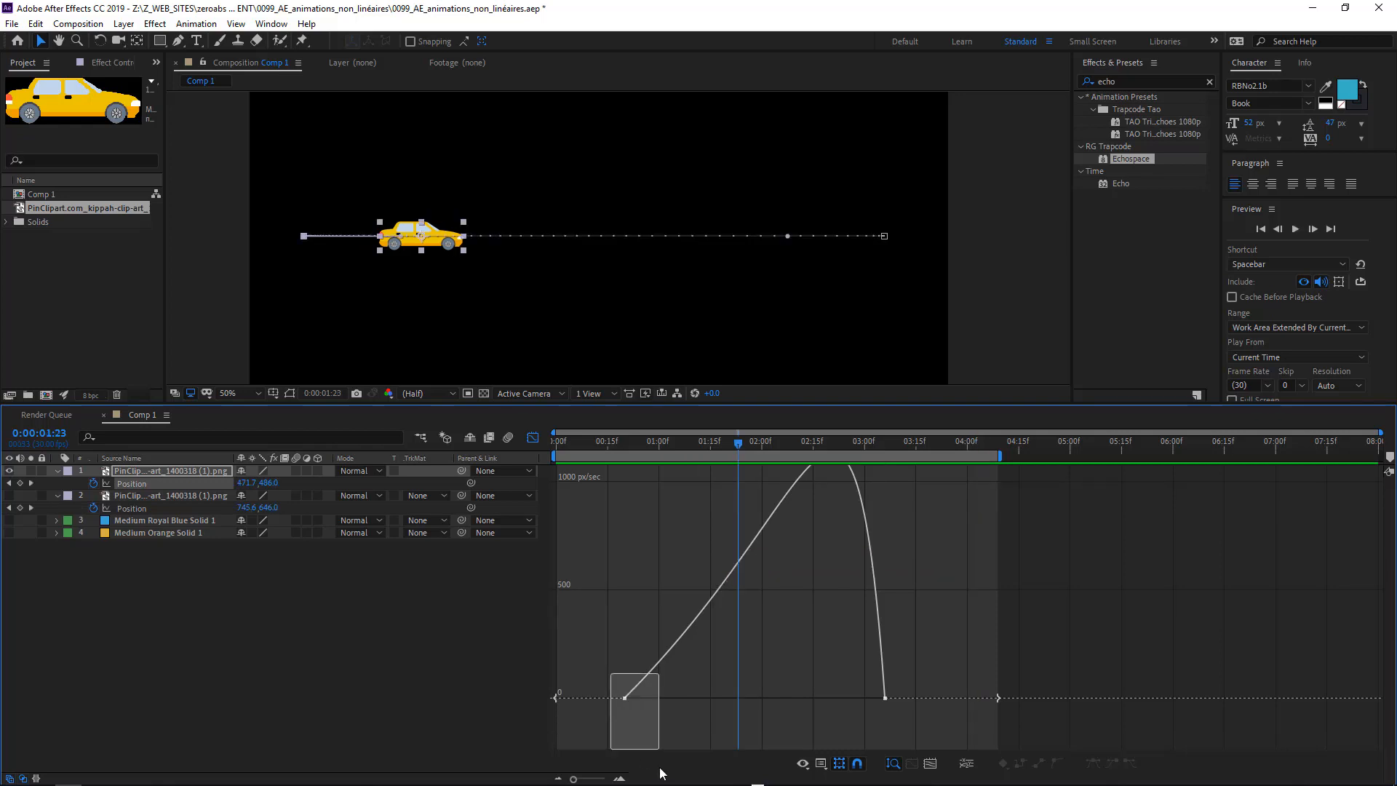
pyautogui.moveTo(846, 692); pyautogui.dragTo(918, 749)
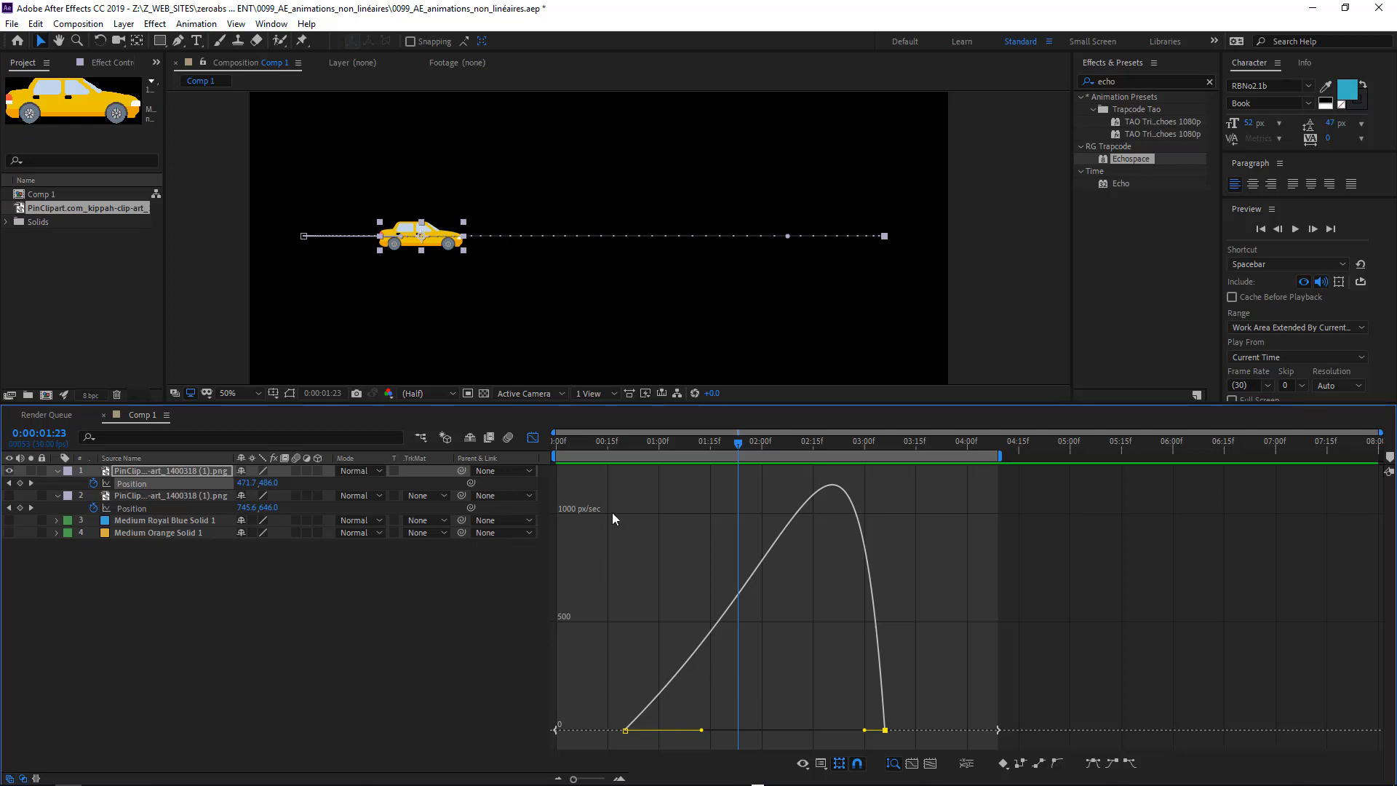
pyautogui.click(532, 438)
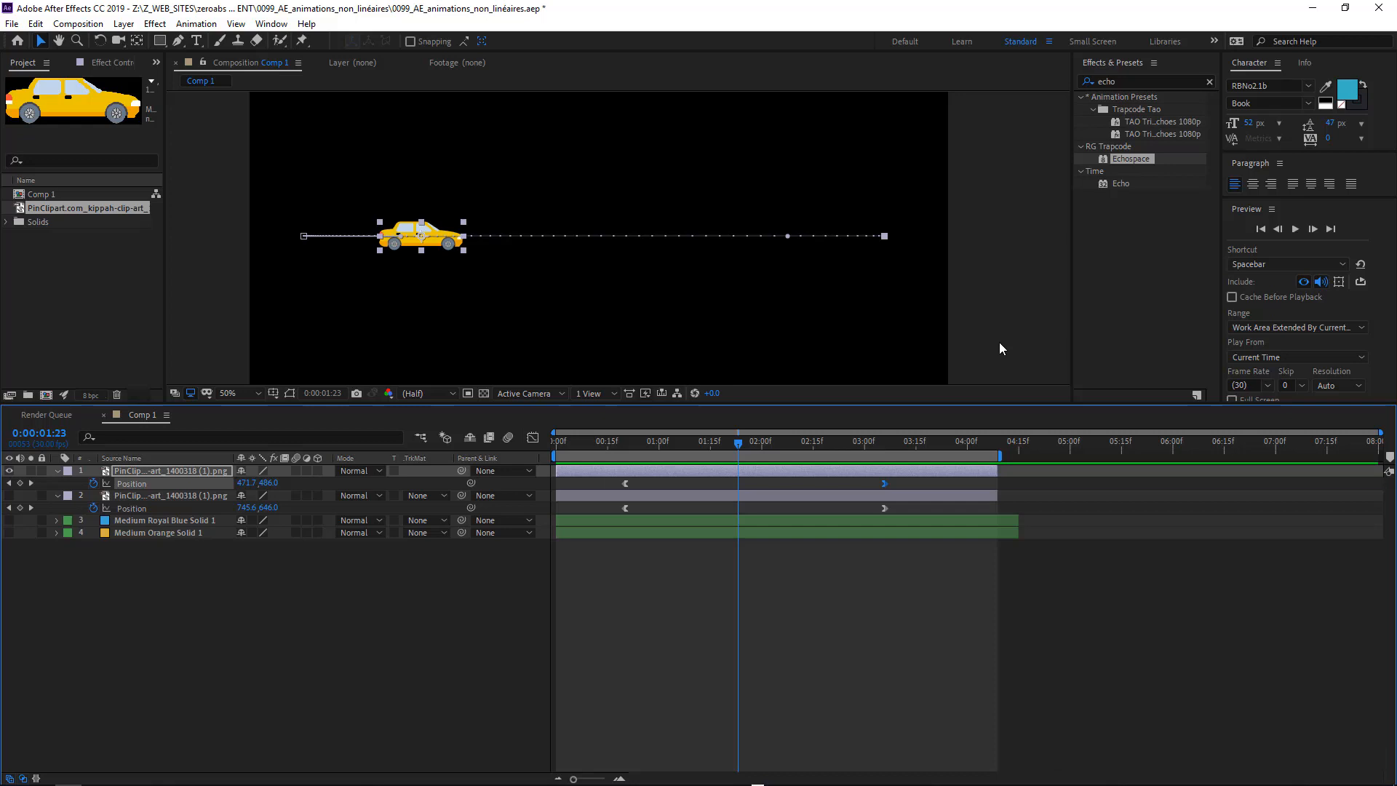
# Step: Add another car image above the visible car, scaled down at about 216, 280, and reveal its Position at 0:00:00:20
pyautogui.click(723, 617)
pyautogui.moveTo(43, 207); pyautogui.dragTo(393, 163)
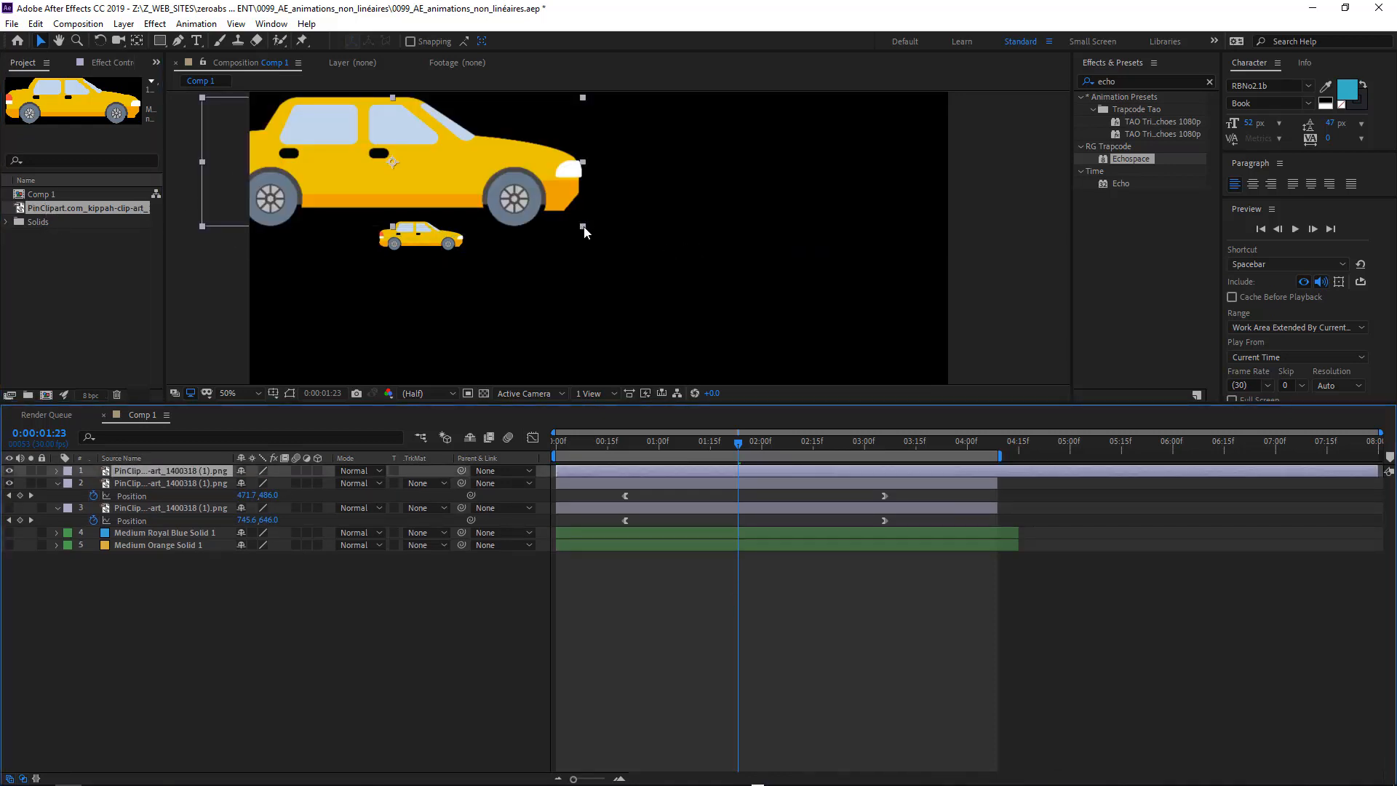
pyautogui.moveTo(584, 227); pyautogui.dragTo(325, 164)
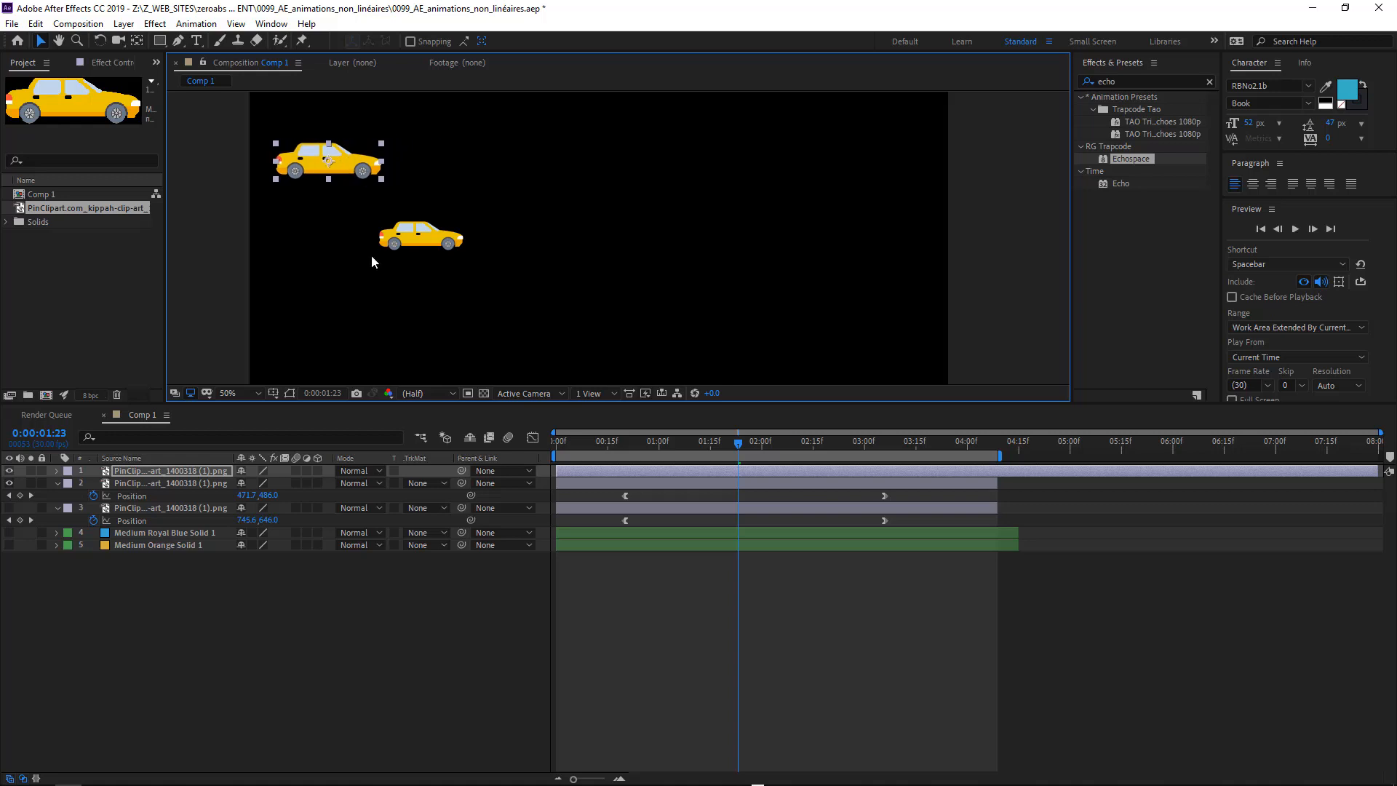
pyautogui.moveTo(578, 442); pyautogui.dragTo(625, 447)
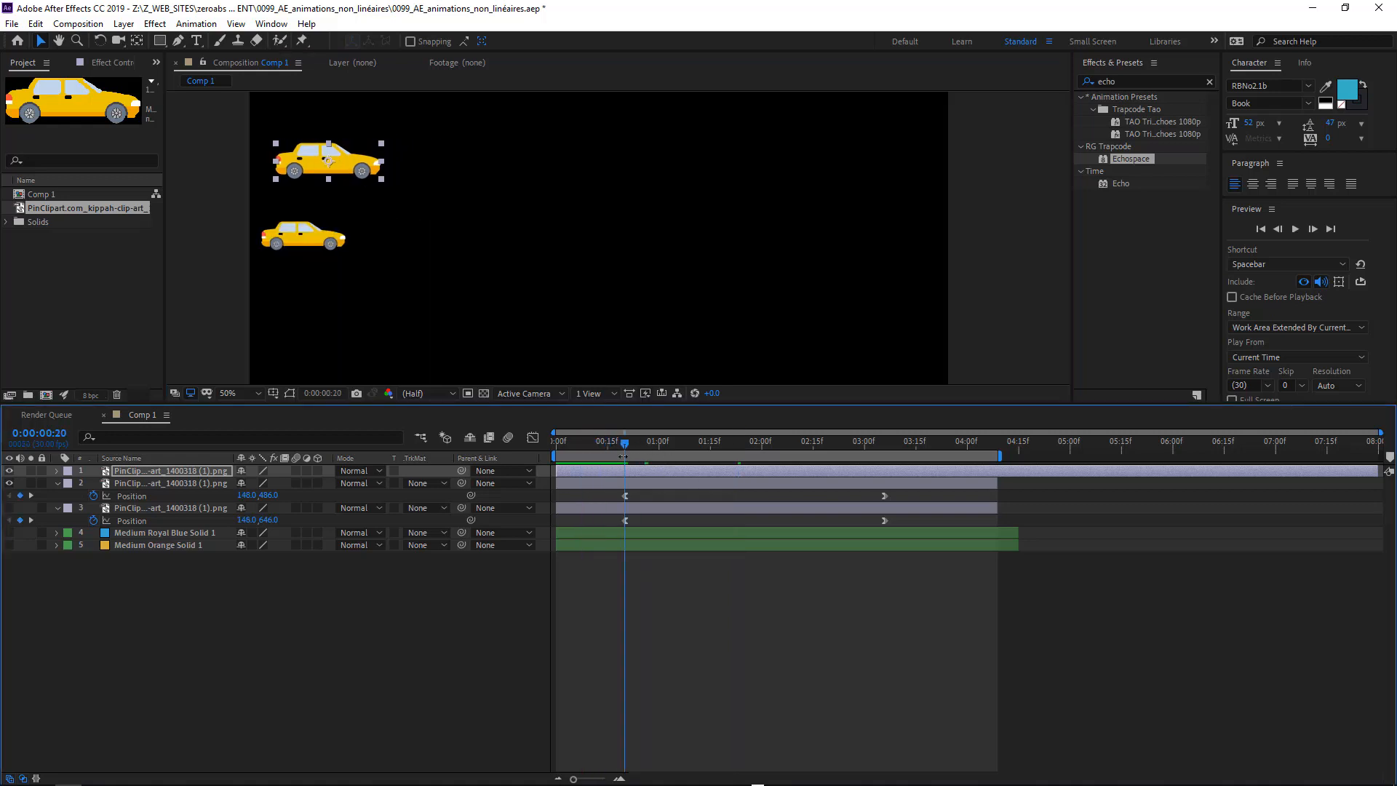
pyautogui.press('p')
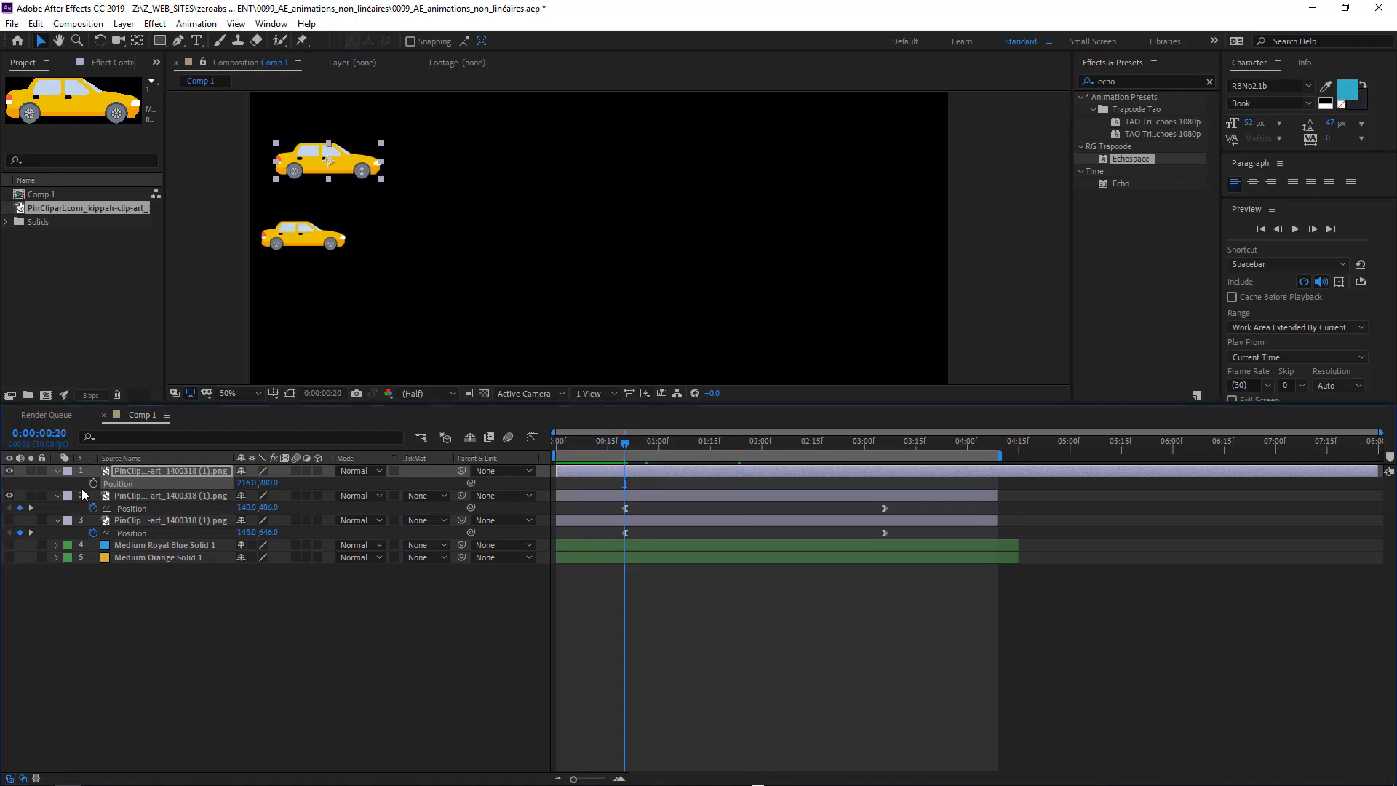
# Step: Move the new top car to about 1732, 280 at 0:00:03:06 and ease its start keyframe
pyautogui.moveTo(817, 441); pyautogui.dragTo(885, 441)
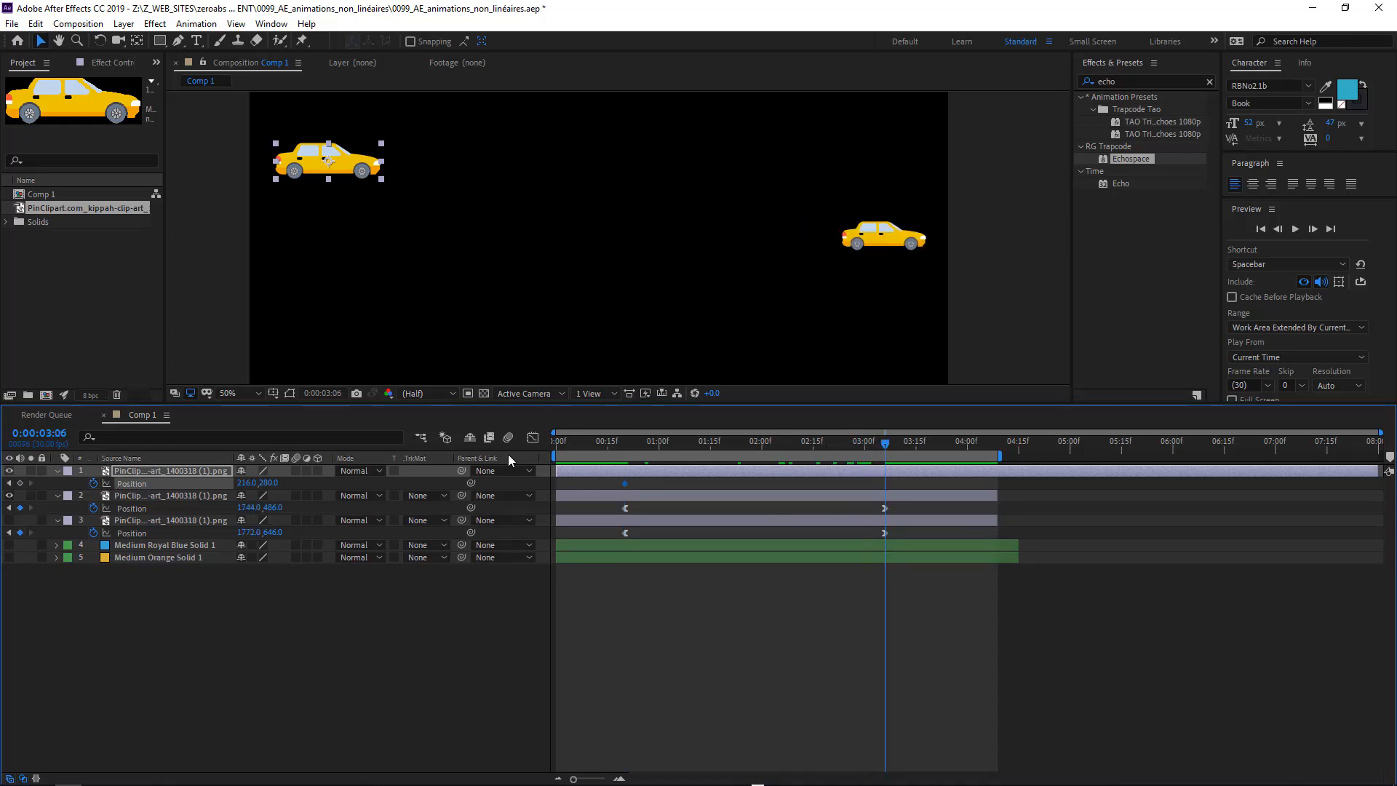
pyautogui.moveTo(325, 164); pyautogui.dragTo(905, 330)
pyautogui.moveTo(893, 478); pyautogui.dragTo(861, 493)
pyautogui.moveTo(605, 477); pyautogui.dragTo(670, 501)
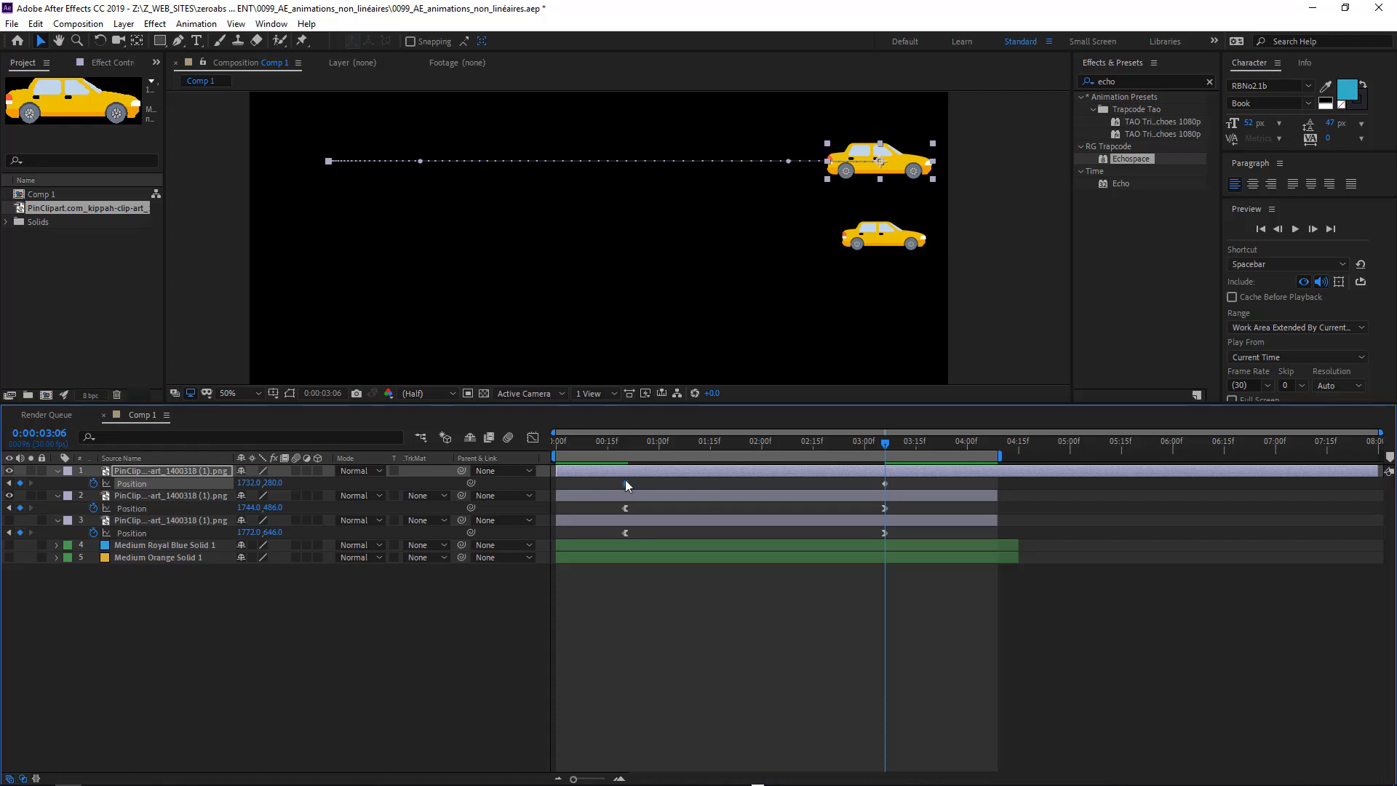
# Step: Return to 0:00:00:20 and delete the top car's two position keyframes
pyautogui.click(884, 483)
pyautogui.press('j')
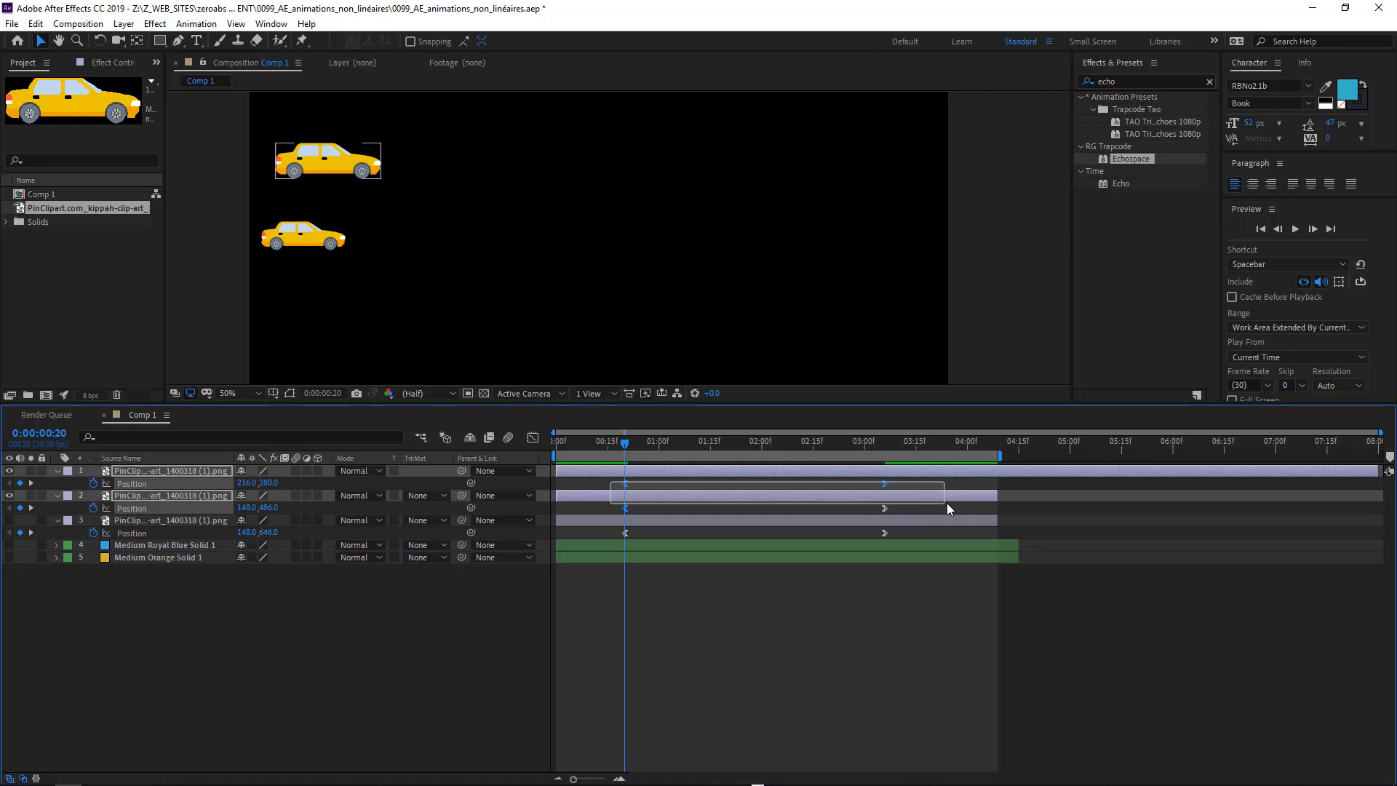
pyautogui.moveTo(946, 503); pyautogui.dragTo(944, 490)
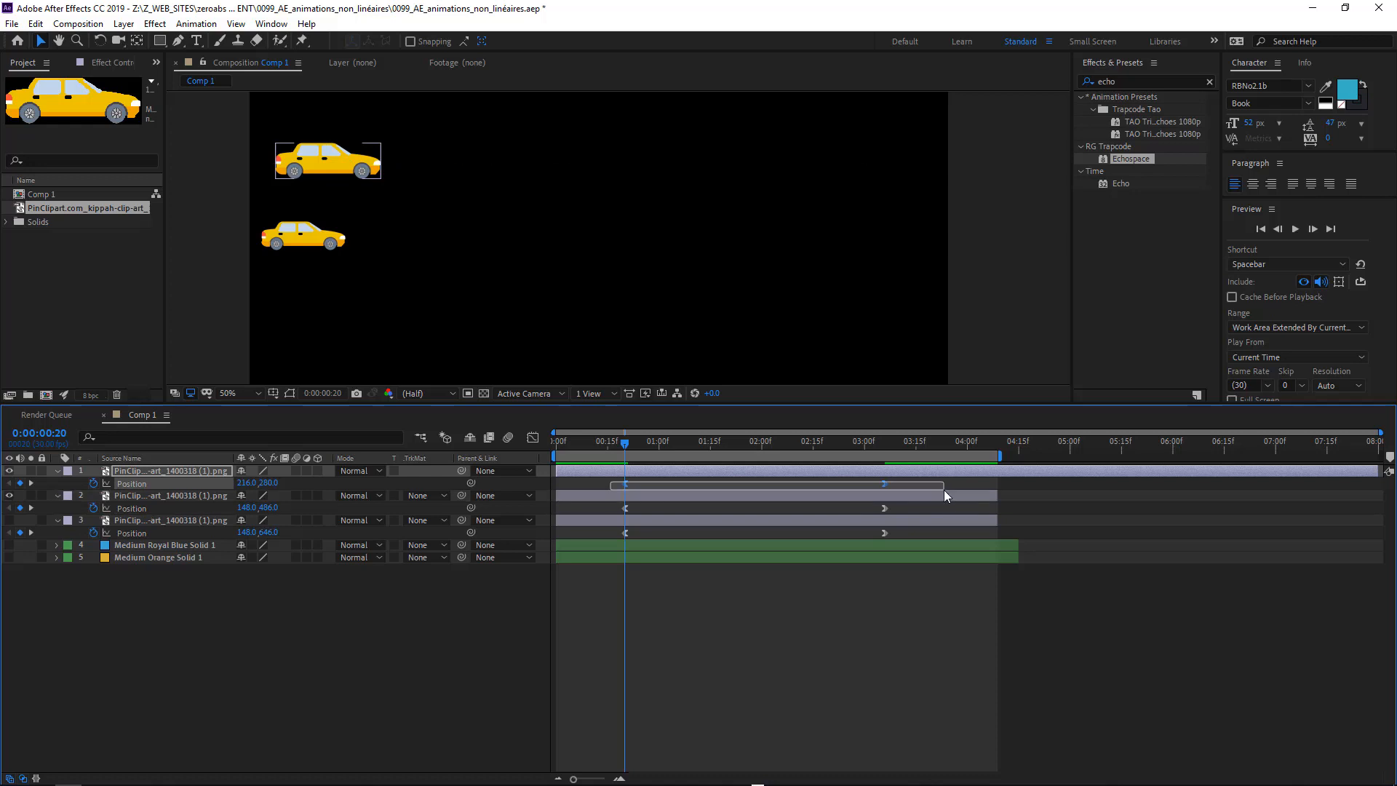
pyautogui.press('Delete')
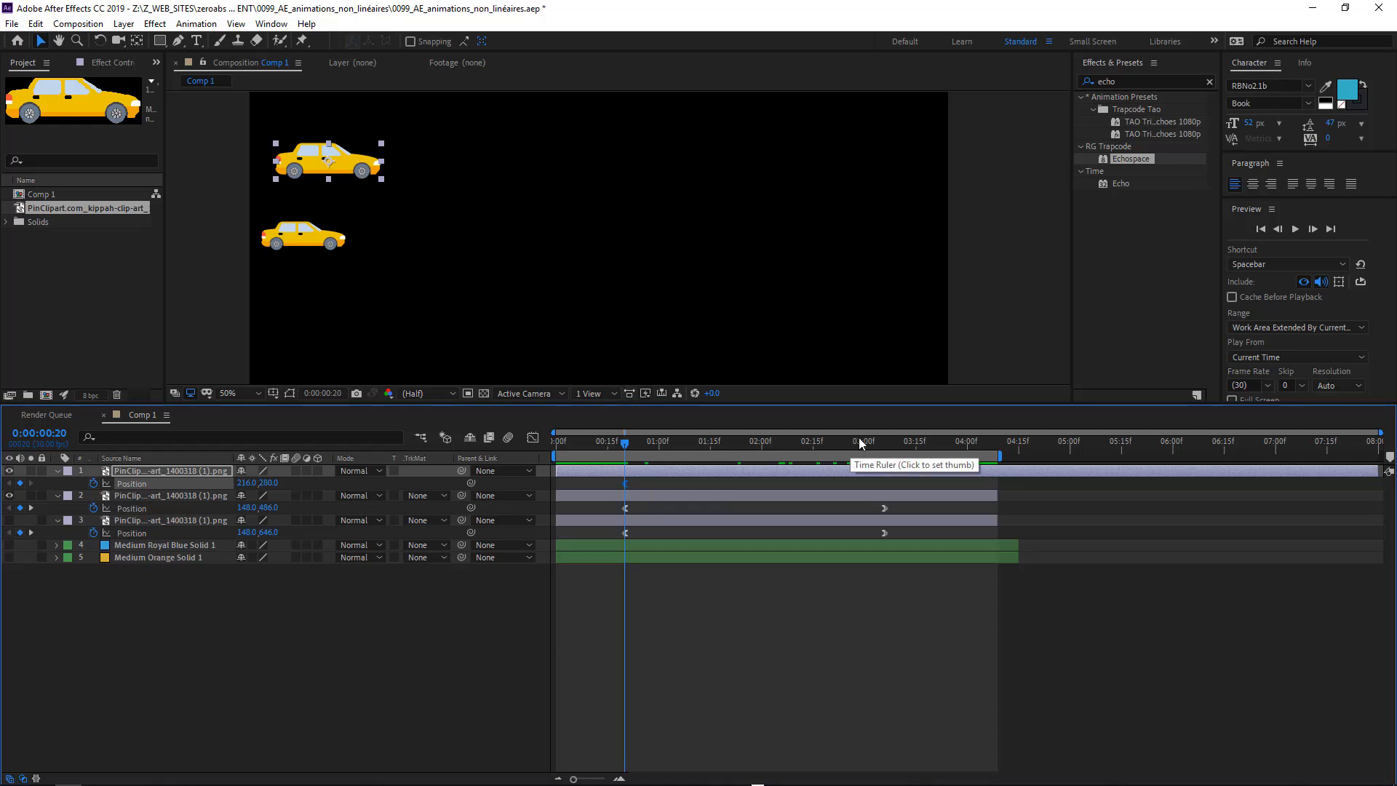
# Step: Place the top car at about 1750, 280 at 0:00:03:06 and toggle the interpolation type of its end keyframe
pyautogui.moveTo(858, 441); pyautogui.dragTo(884, 442)
pyautogui.moveTo(303, 161); pyautogui.dragTo(860, 160)
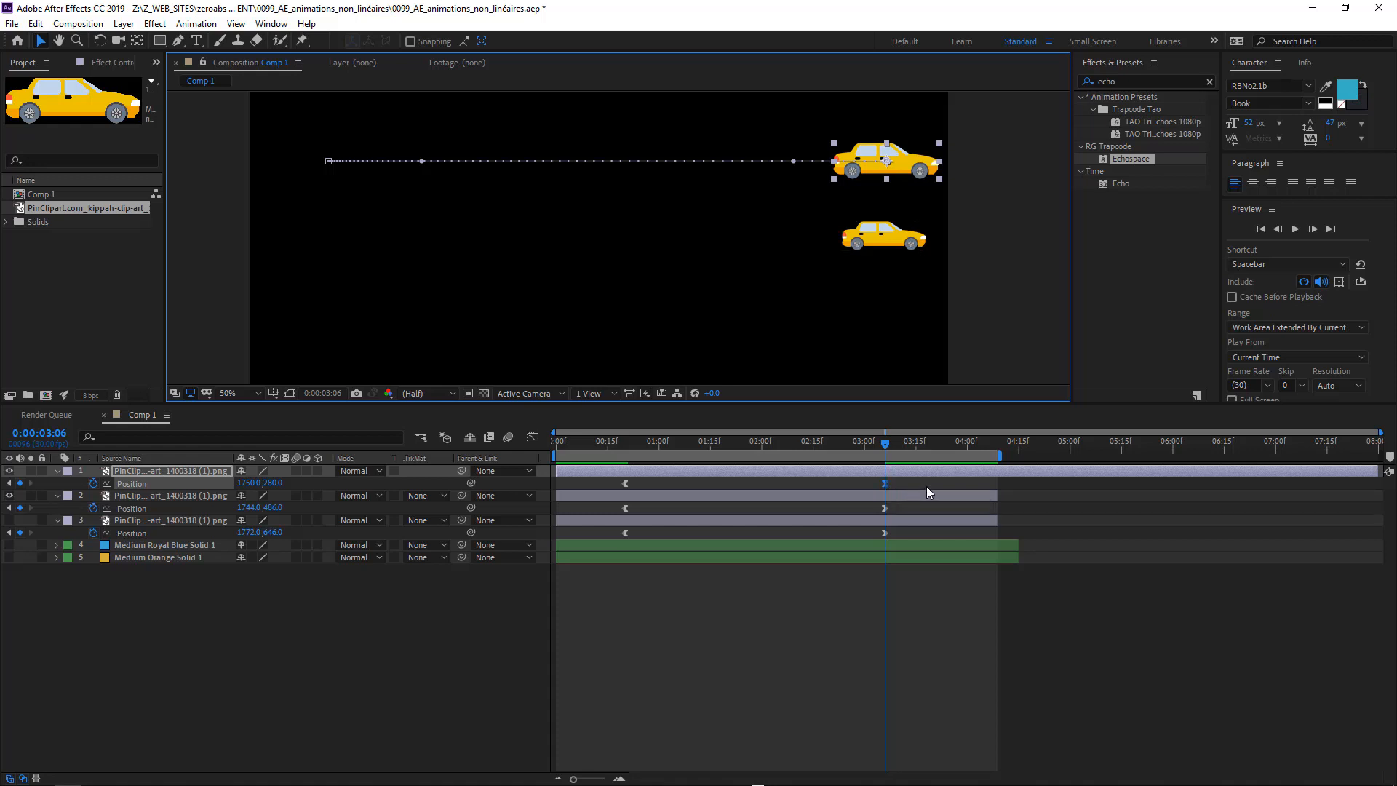
pyautogui.keyDown('ctrl'); pyautogui.click(886, 484); pyautogui.keyUp('ctrl')
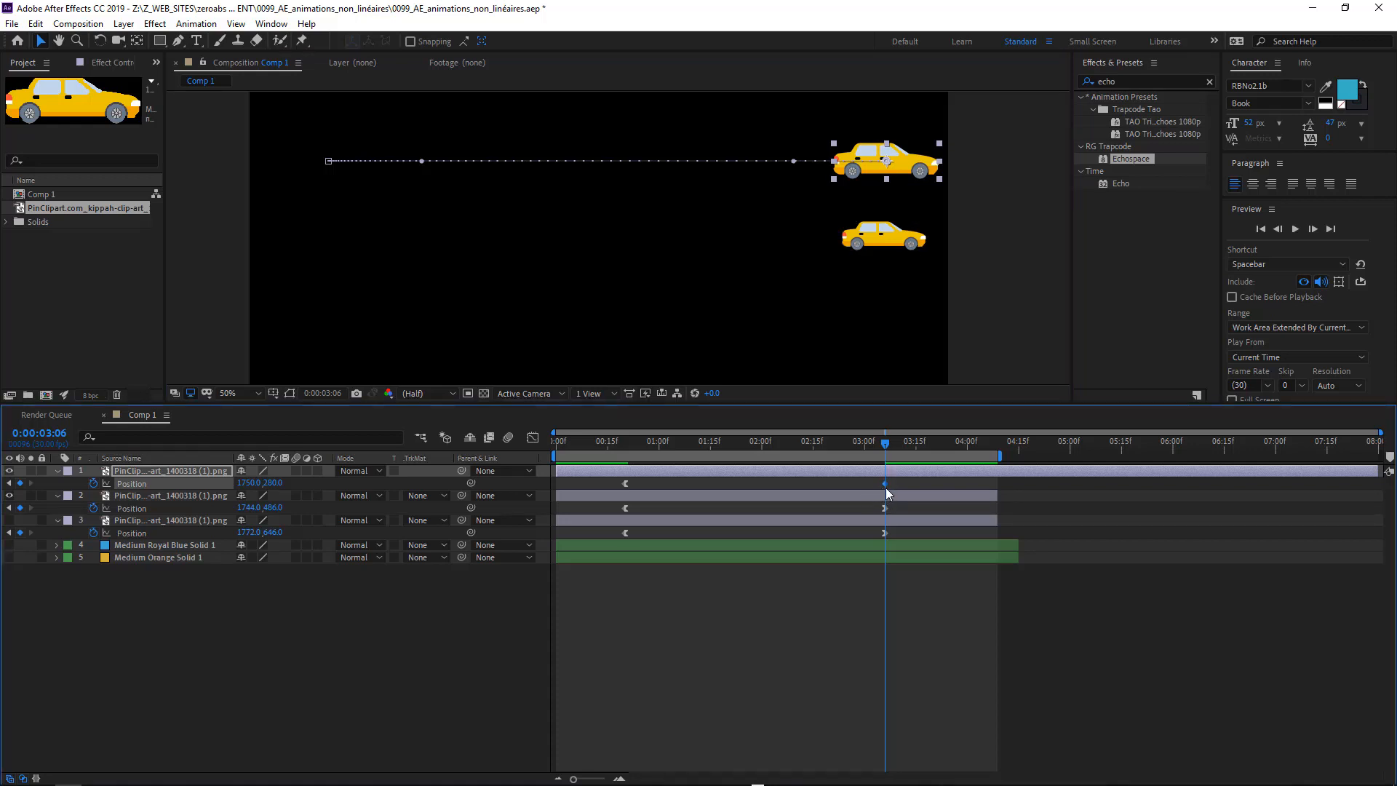
pyautogui.keyDown('ctrl'); pyautogui.click(884, 485); pyautogui.keyUp('ctrl')
# Step: Select both of the top car's position keyframes and delete them
pyautogui.moveTo(883, 478)
pyautogui.moveTo(614, 480); pyautogui.dragTo(941, 489)
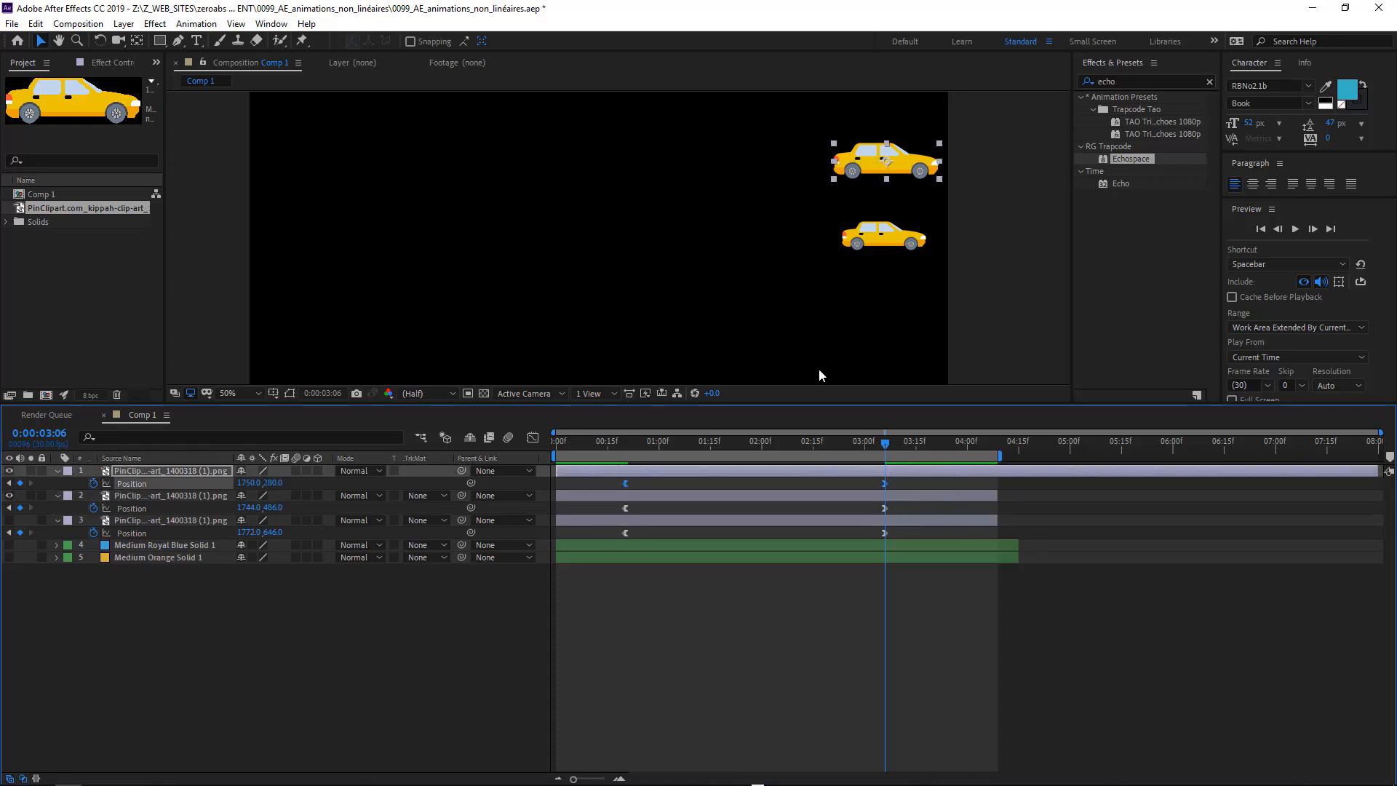
pyautogui.press('Delete')
# Step: Keyframe the top car's position from about 224, 280 at 0:00:00:20 to about 1690, 280 at 0:00:03:06
pyautogui.click(624, 441)
pyautogui.moveTo(890, 151); pyautogui.dragTo(344, 152)
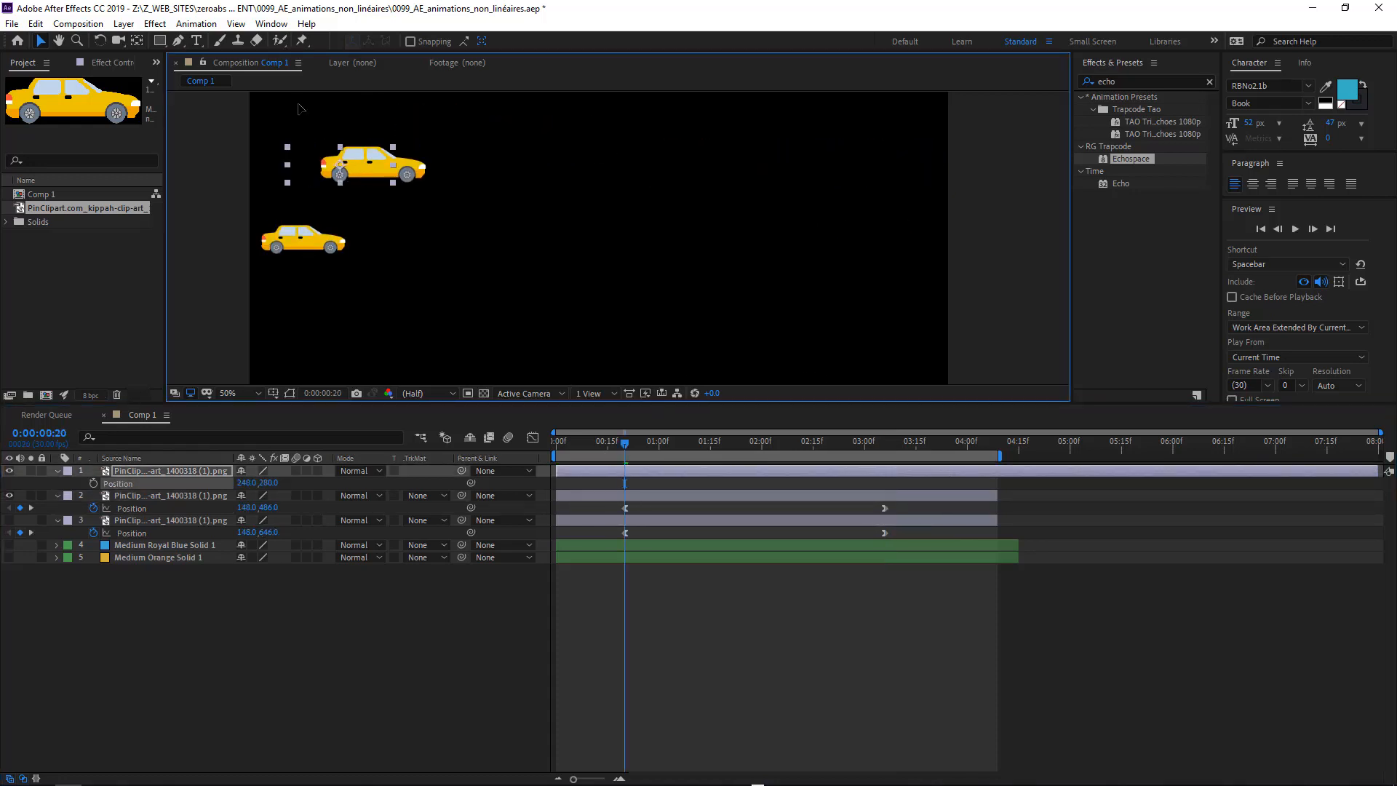
pyautogui.moveTo(298, 104); pyautogui.dragTo(335, 116)
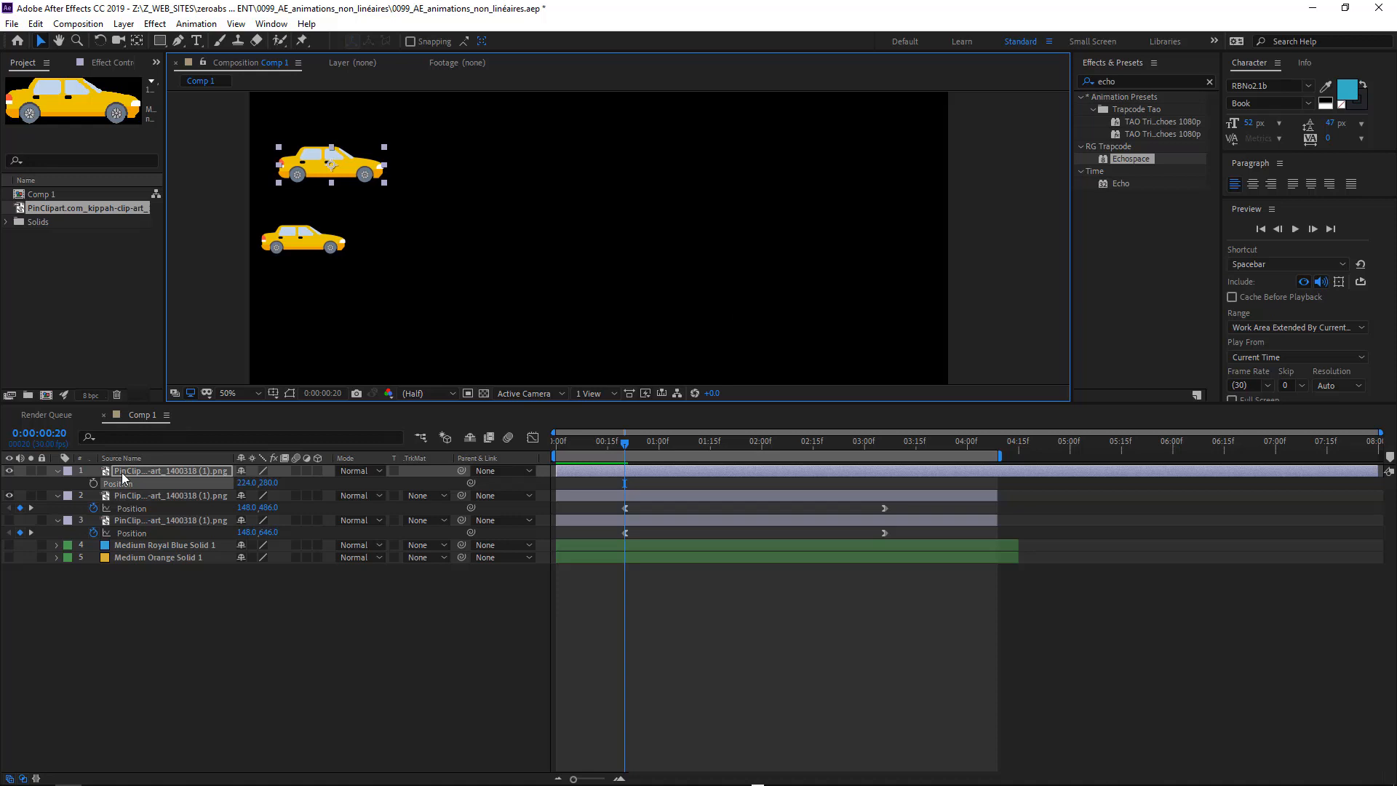
pyautogui.click(93, 483)
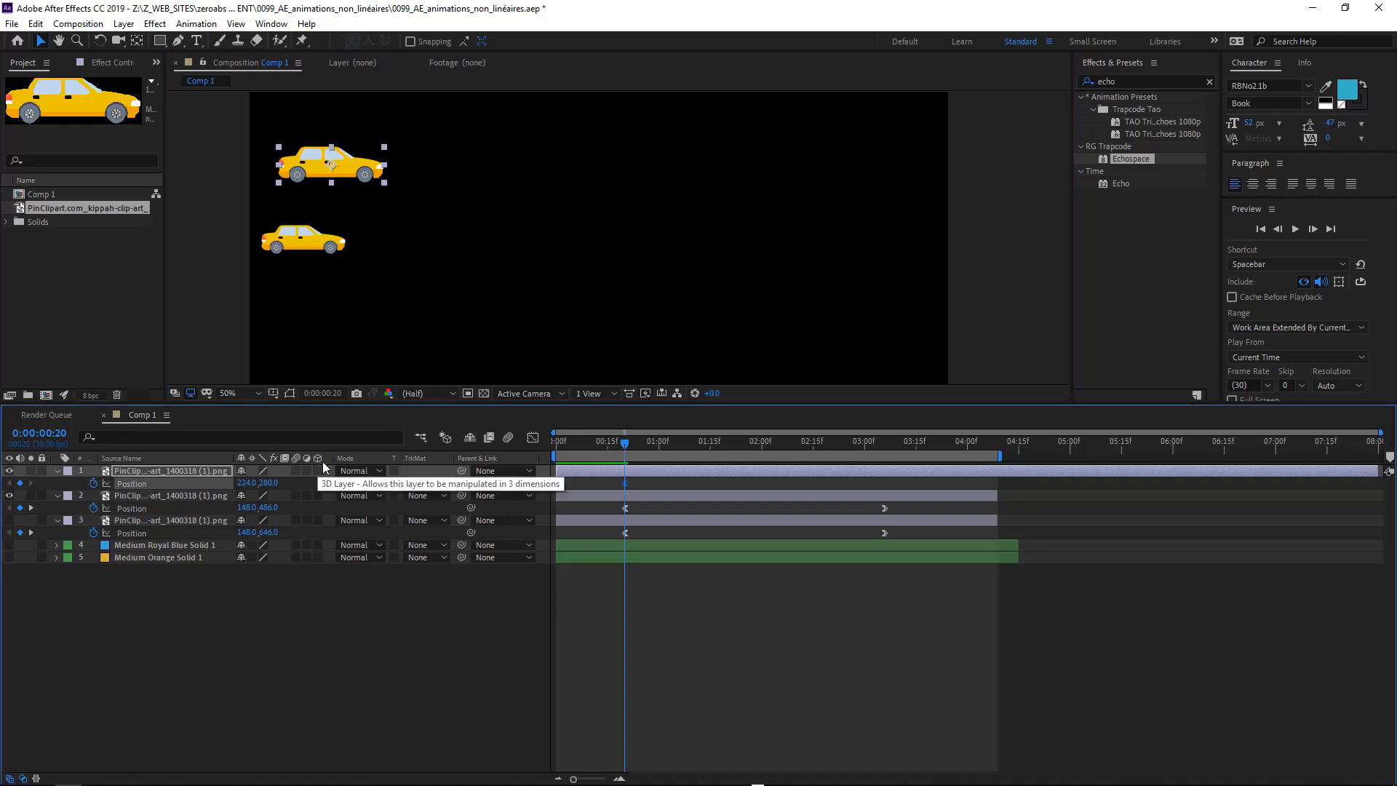
pyautogui.click(883, 447)
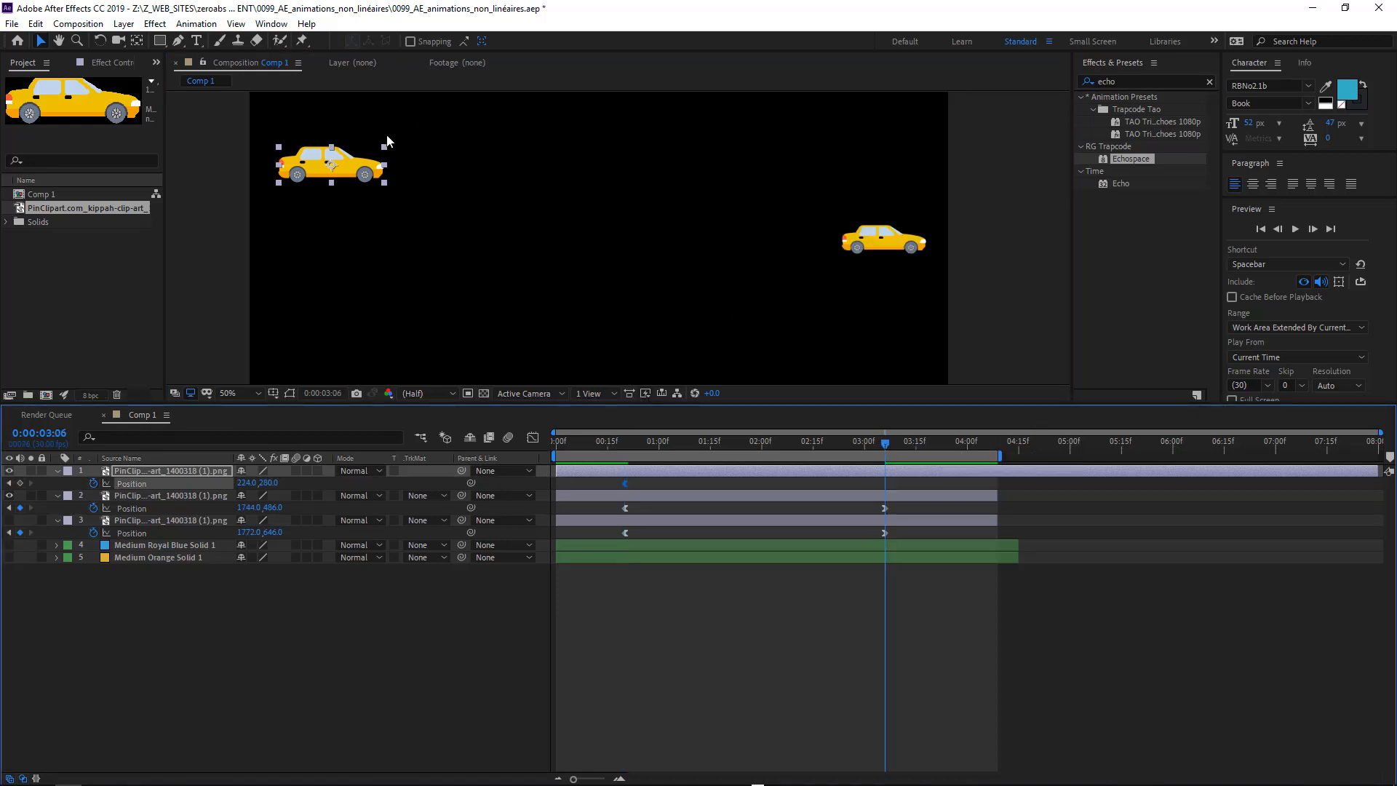
pyautogui.moveTo(350, 162); pyautogui.dragTo(883, 160)
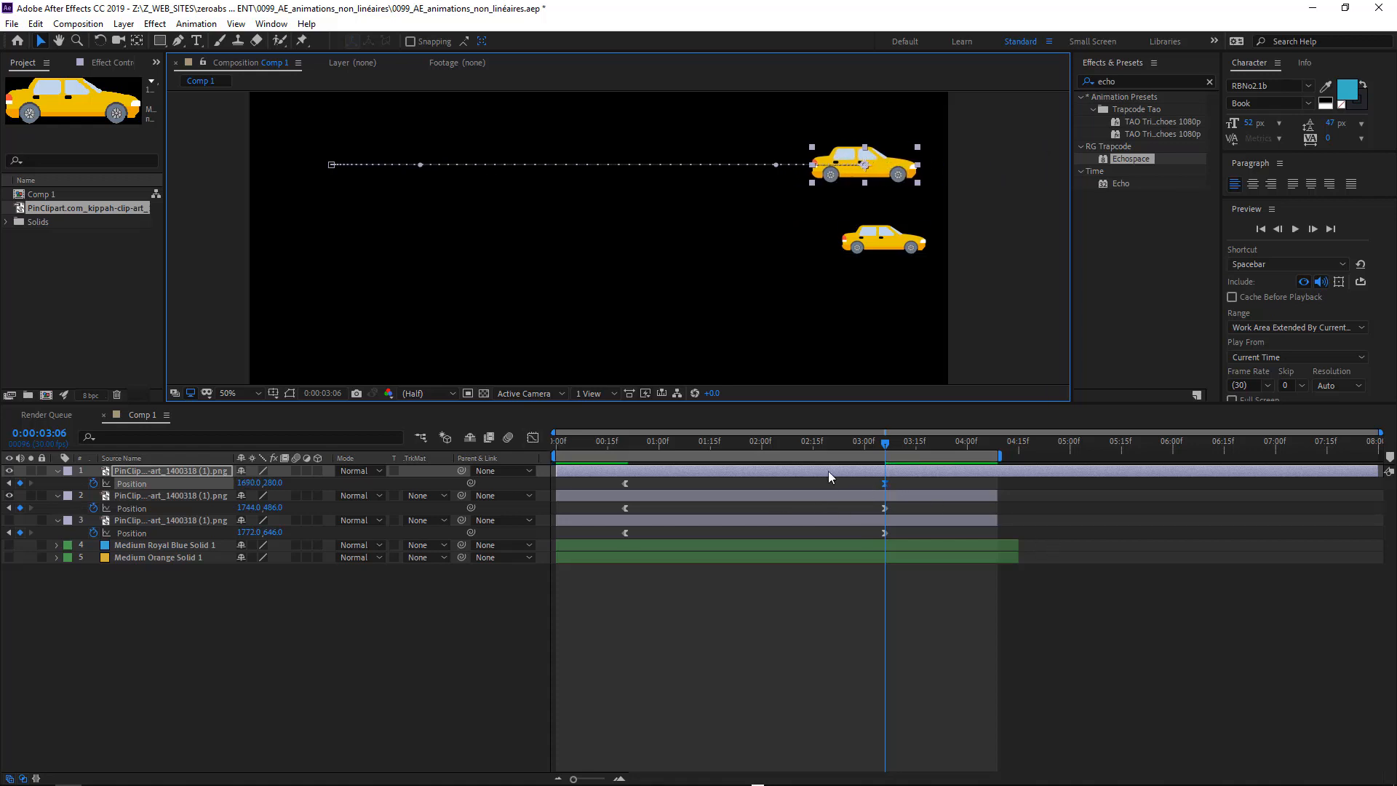
# Step: Extend the top car's start speed handle to about 0:00:01:25 and its end handle to about 0:00:02:17, and preview the animation
pyautogui.click(549, 439)
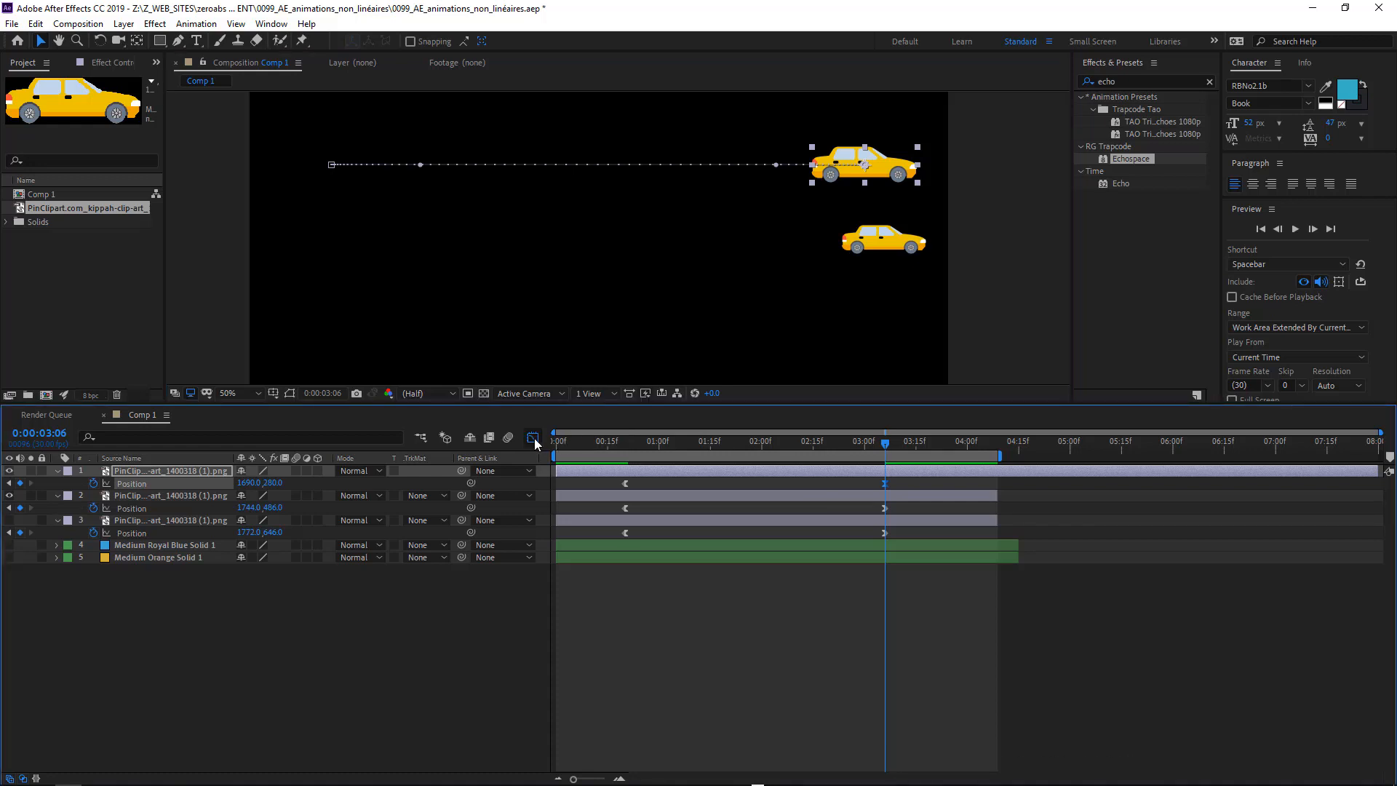
pyautogui.click(532, 438)
pyautogui.moveTo(841, 730); pyautogui.dragTo(820, 730)
pyautogui.moveTo(666, 728); pyautogui.dragTo(750, 736)
pyautogui.moveTo(595, 714); pyautogui.dragTo(771, 730)
pyautogui.click(533, 438)
pyautogui.press('space')
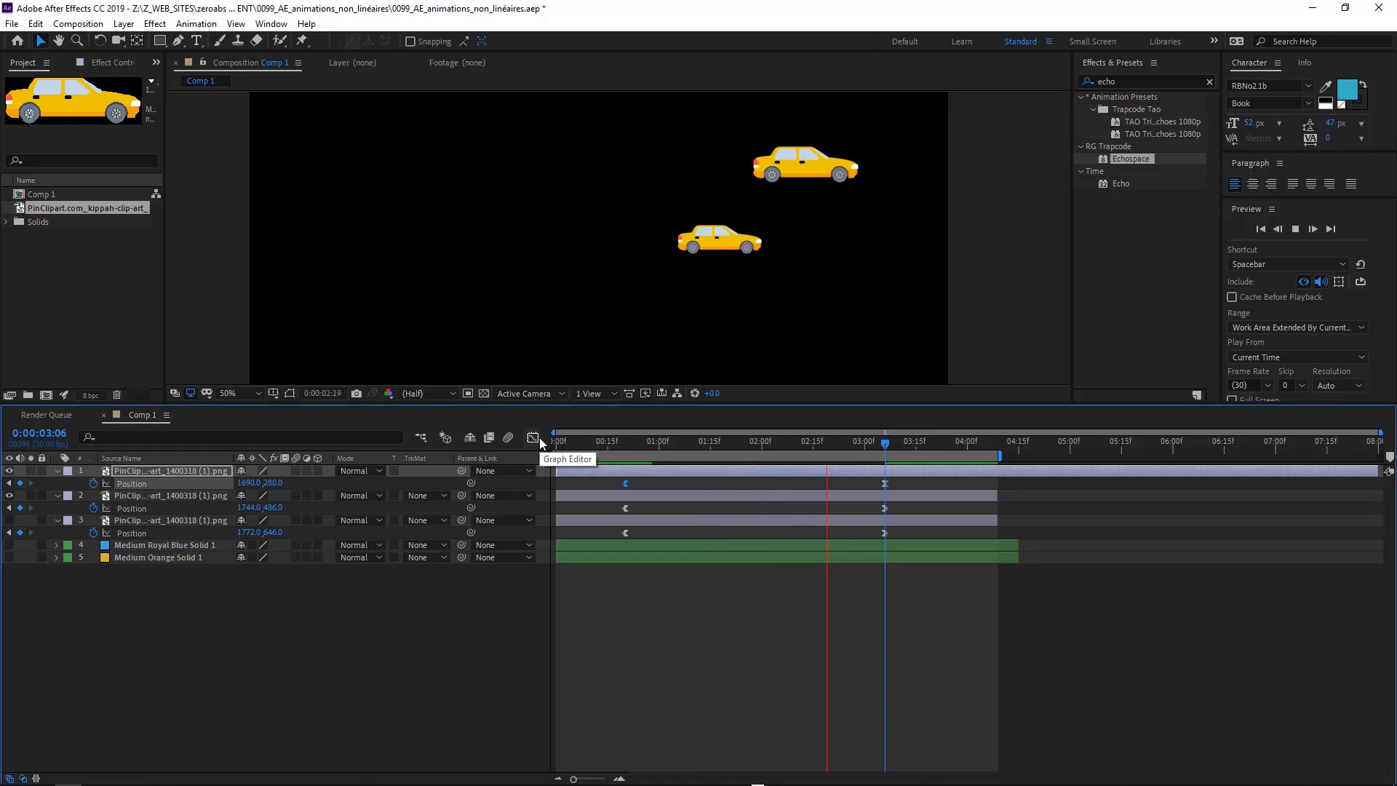
pyautogui.press('space')
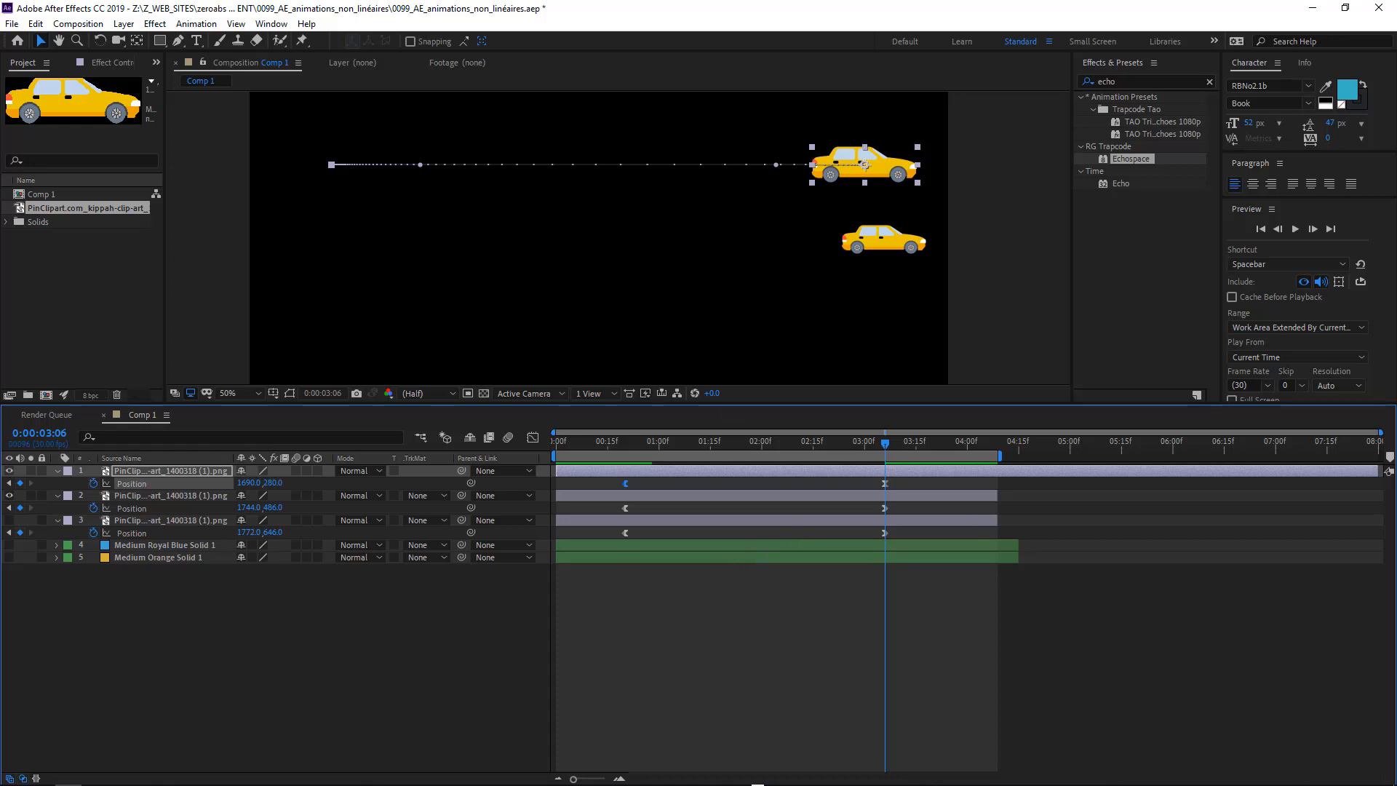
# Step: Scrub the start of the top car's animation and raise its start keyframe to about 500 px/sec in the speed graph
pyautogui.moveTo(621, 446); pyautogui.dragTo(744, 449)
pyautogui.click(626, 450)
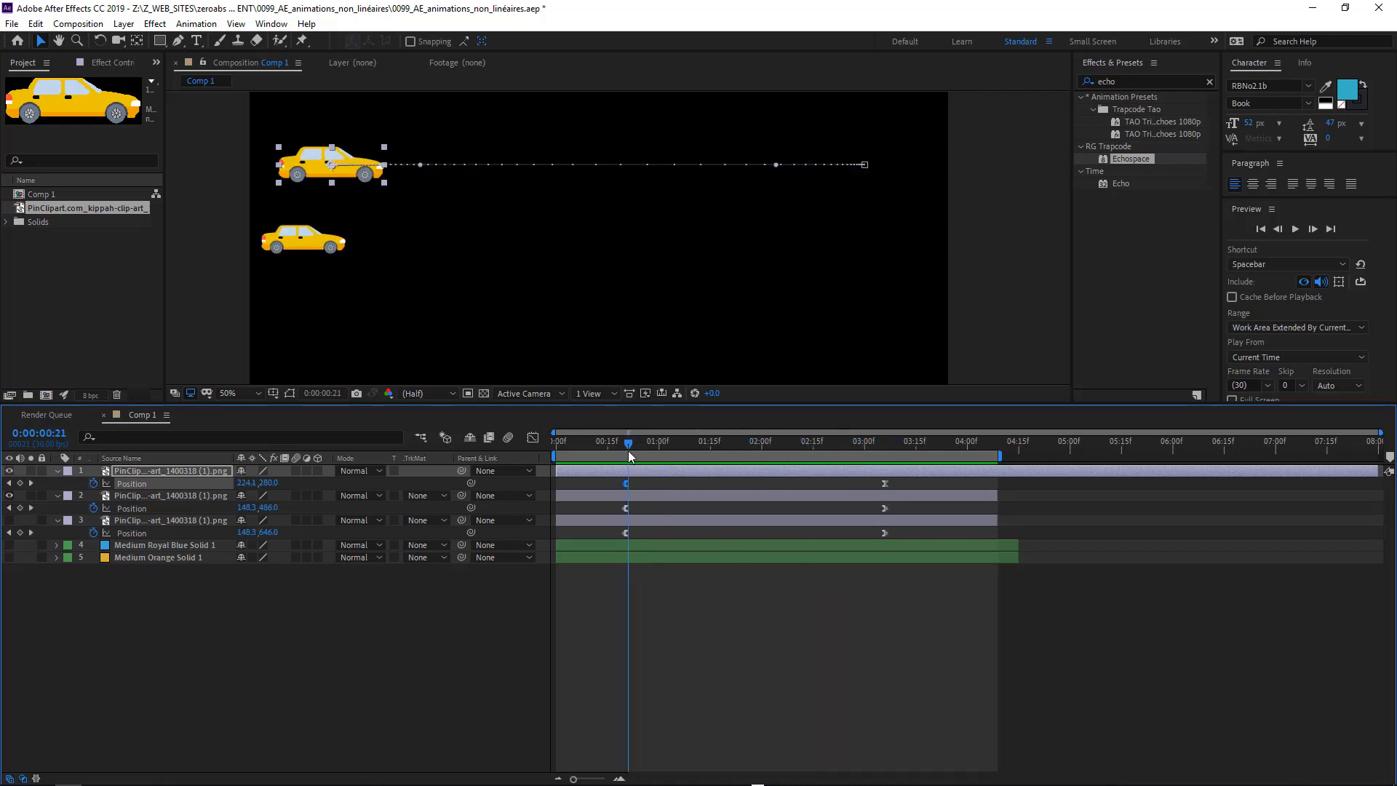
pyautogui.click(533, 437)
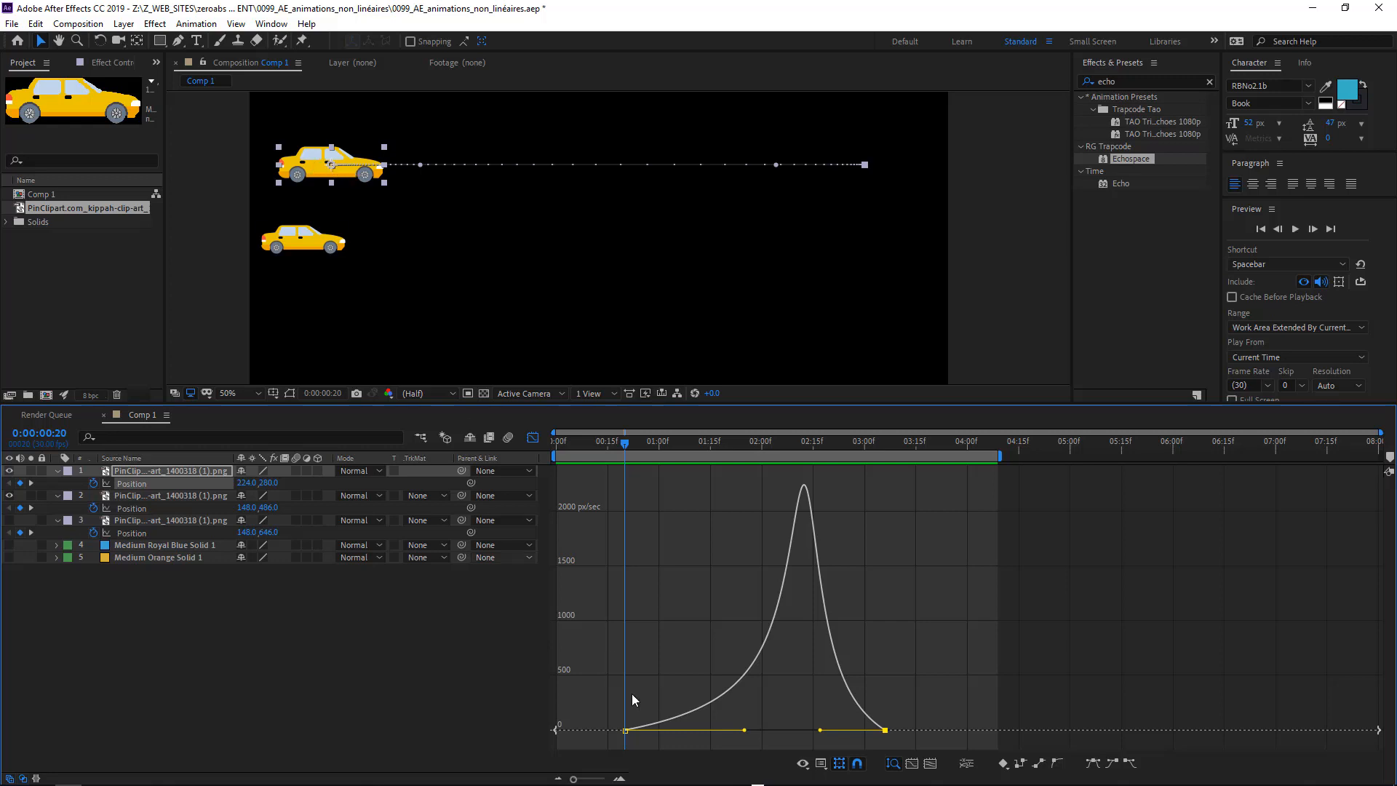
pyautogui.moveTo(624, 731); pyautogui.dragTo(622, 674)
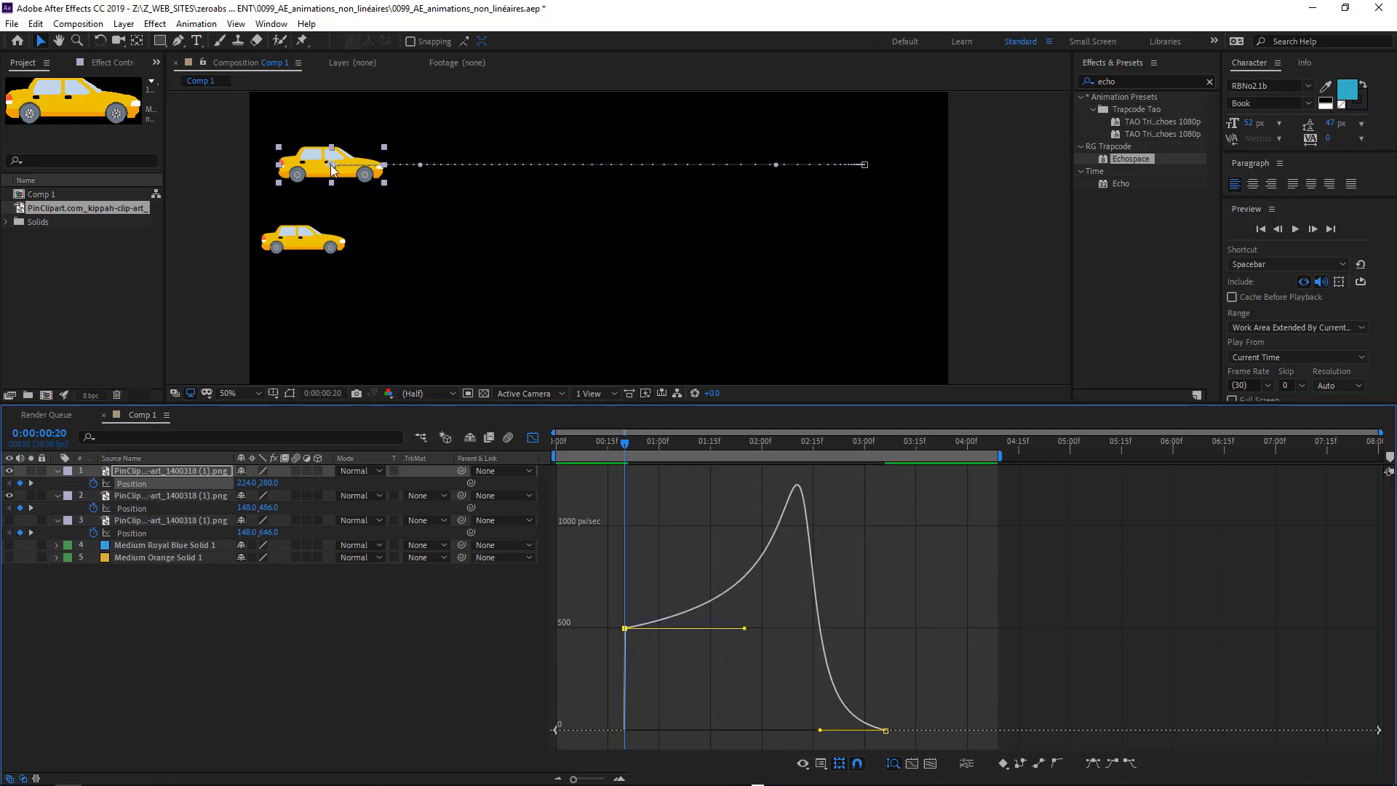
pyautogui.moveTo(624, 630)
# Step: Compare the value graph with the speed graph, and lower the top car's start keyframe speed back to 0
pyautogui.click(821, 764)
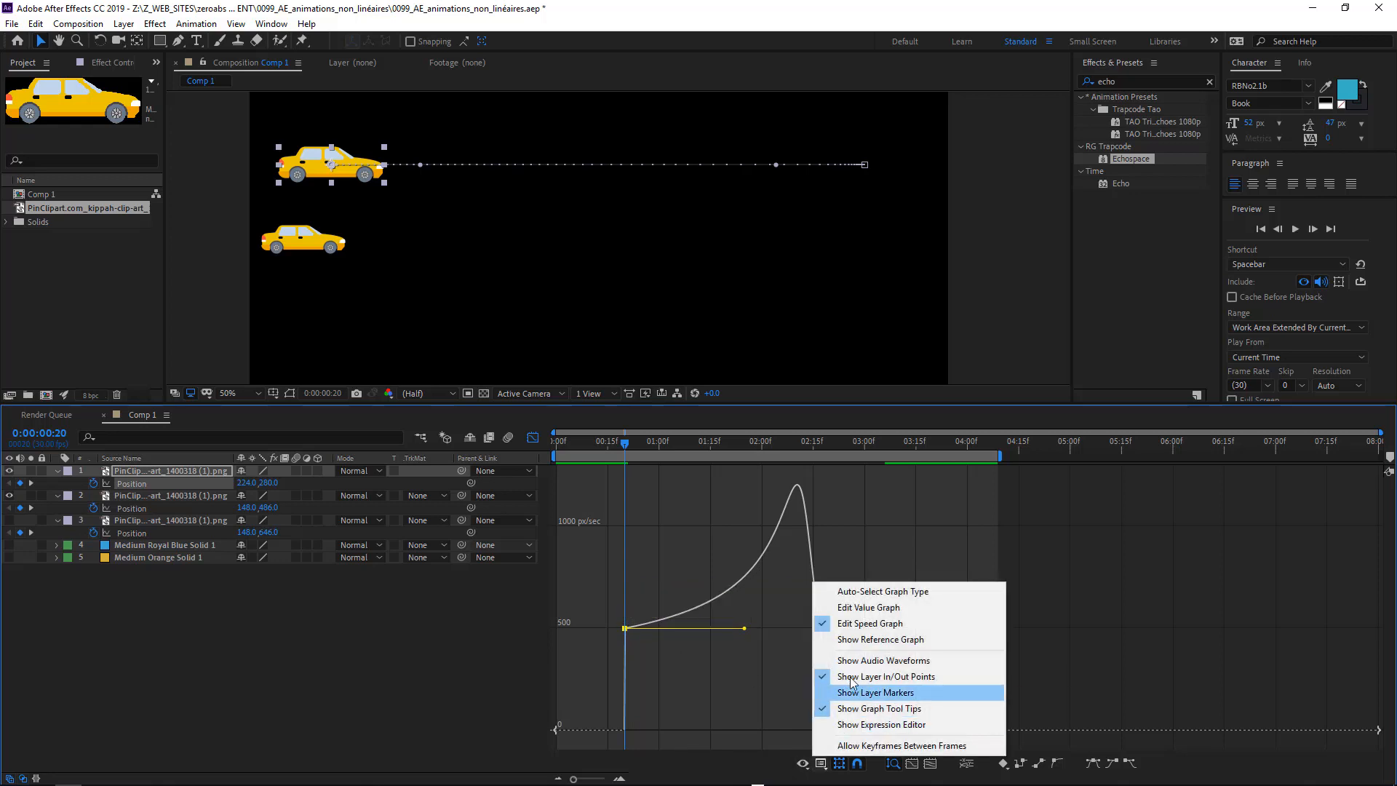
pyautogui.click(868, 607)
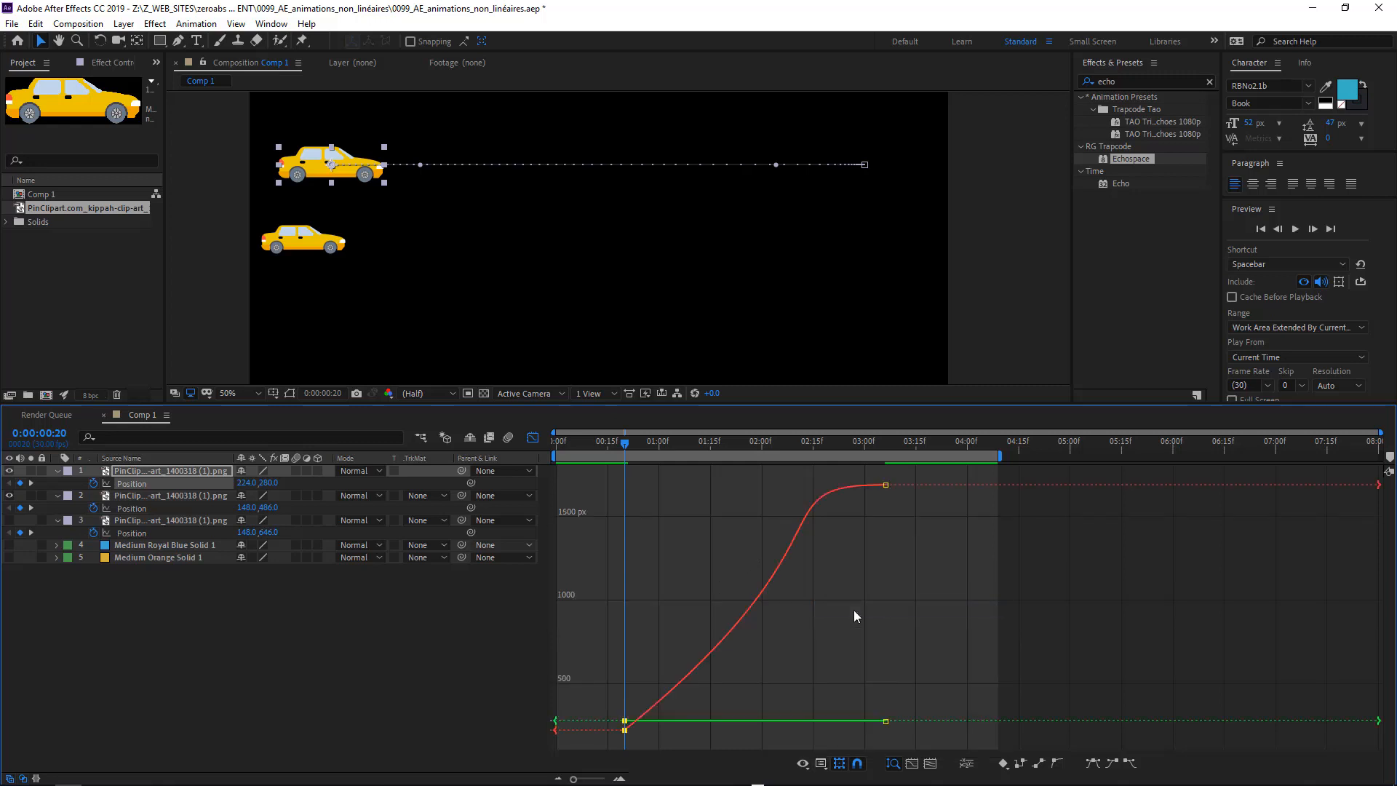
pyautogui.moveTo(624, 729)
pyautogui.click(821, 763)
pyautogui.click(869, 623)
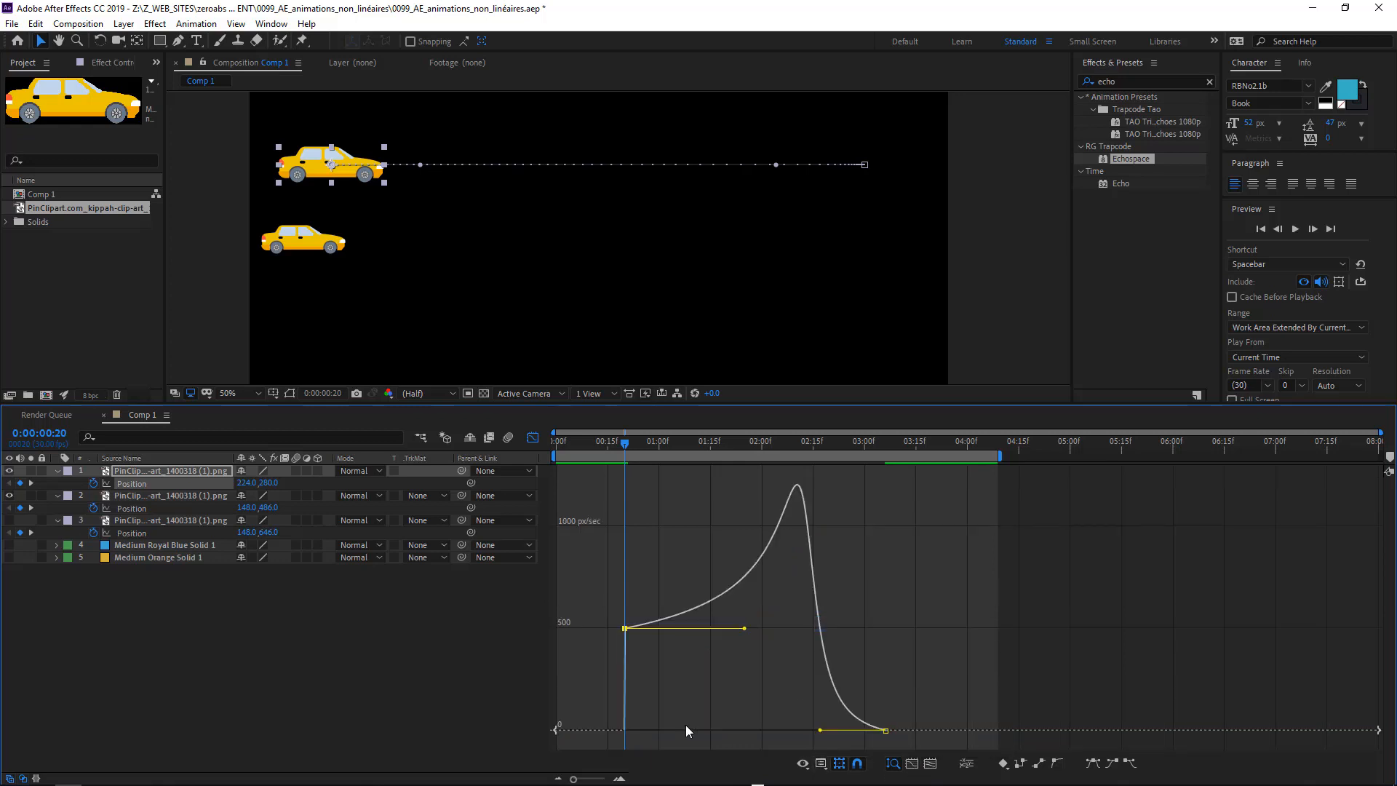
pyautogui.moveTo(625, 628); pyautogui.dragTo(624, 729)
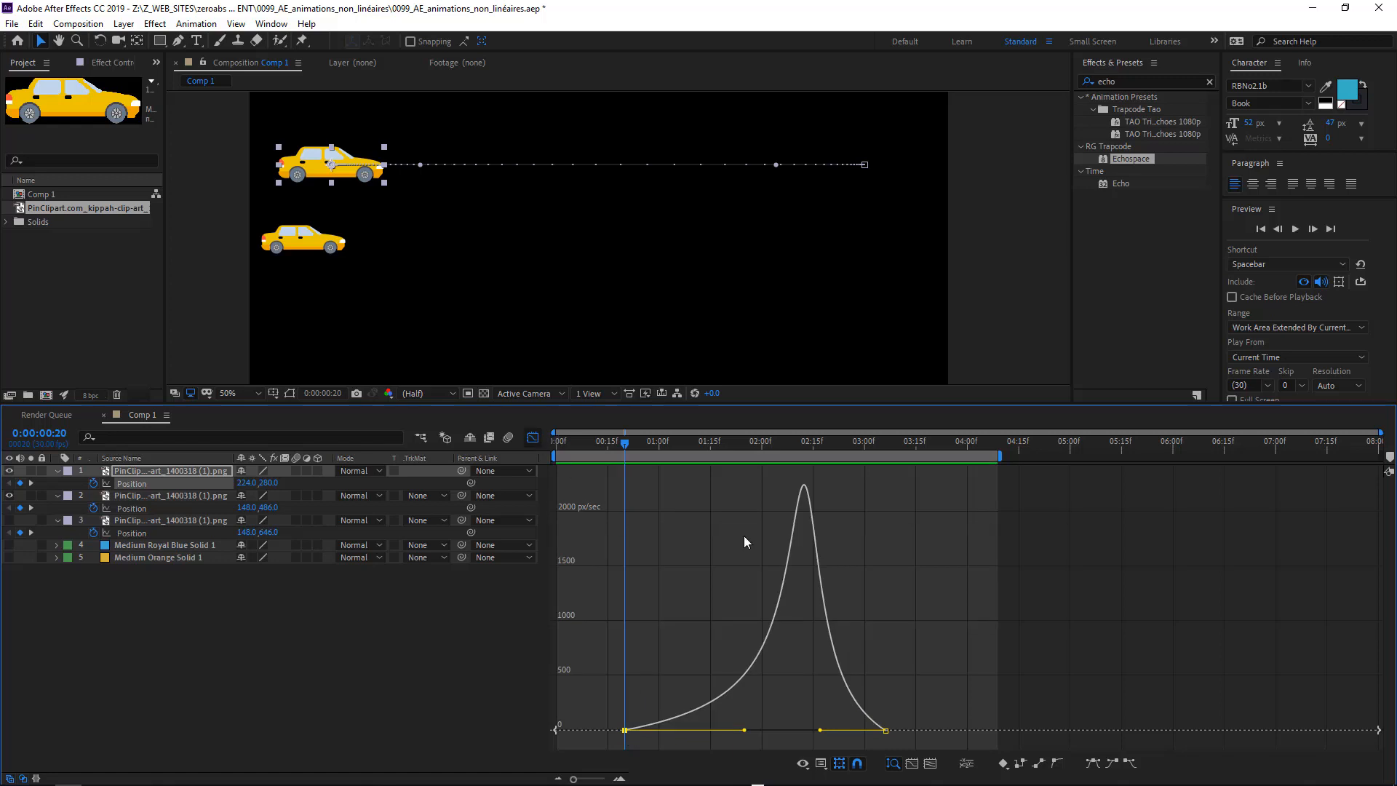
# Step: Switch the top car's Position to the value graph, try raising the start keyframe's X value to about 280 px, and undo it
pyautogui.click(820, 763)
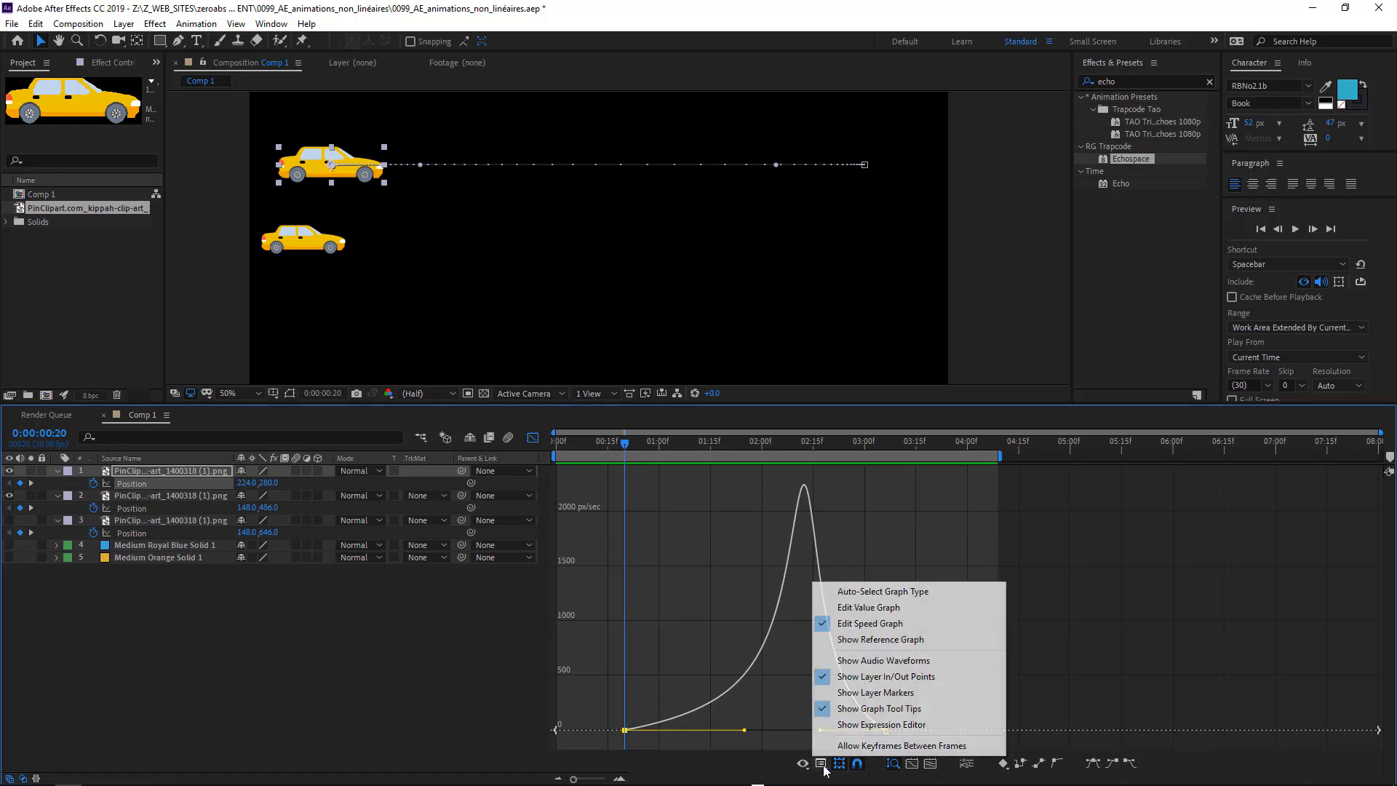
pyautogui.click(877, 609)
pyautogui.moveTo(630, 732)
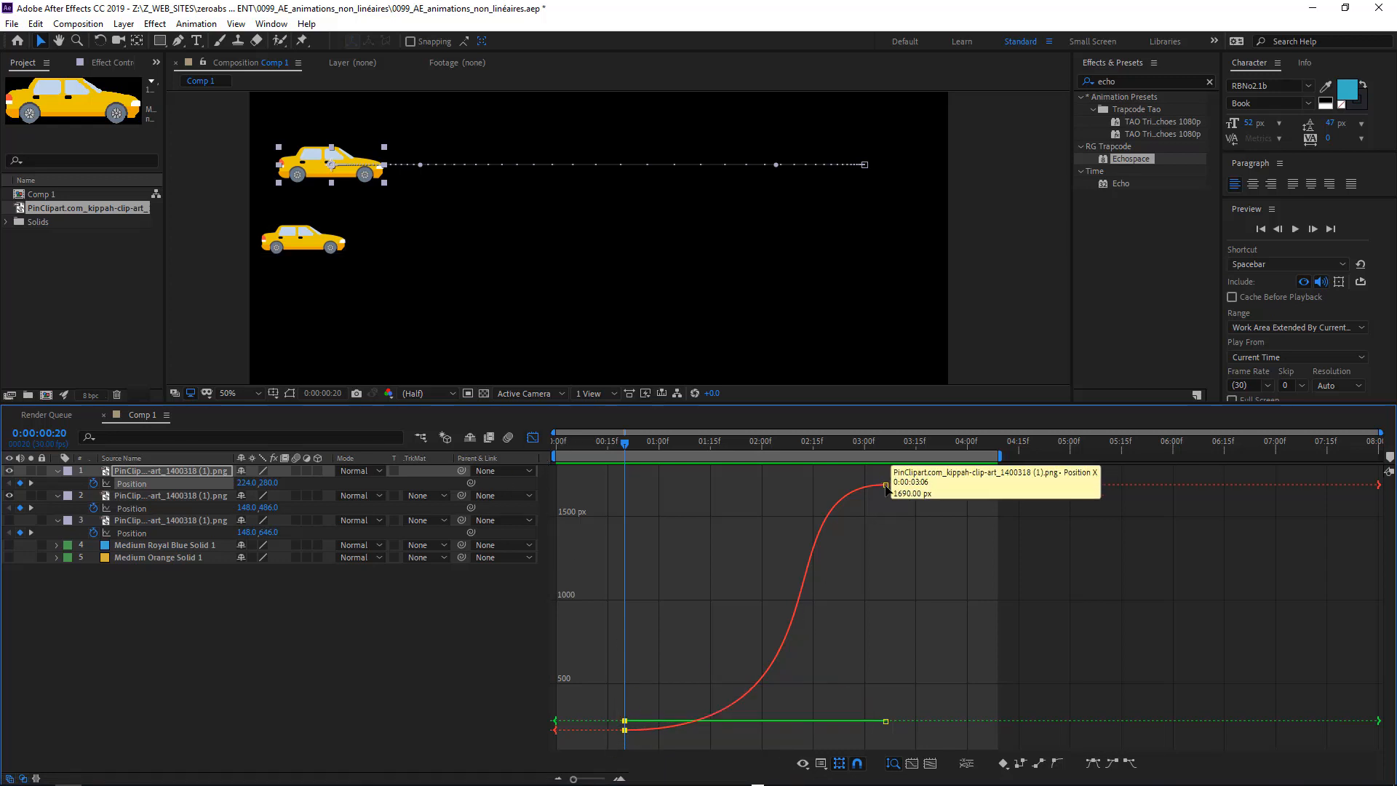
pyautogui.moveTo(625, 728)
pyautogui.mouseDown()
pyautogui.moveTo(633, 741)
pyautogui.moveTo(638, 718)
pyautogui.moveTo(616, 706)
pyautogui.moveTo(615, 723)
pyautogui.moveTo(631, 601)
pyautogui.moveTo(626, 722)
pyautogui.mouseUp()
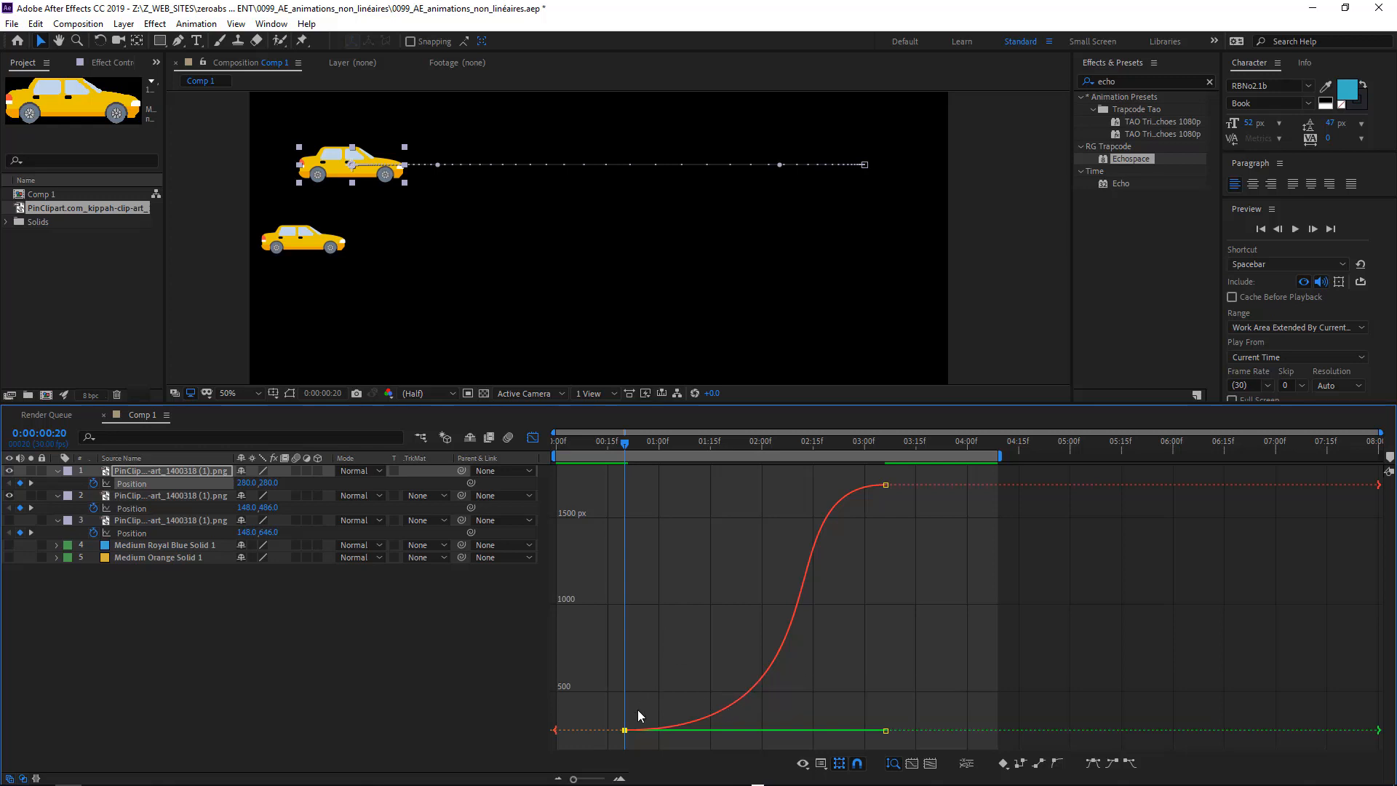
pyautogui.hotkey('ctrl', 'z')
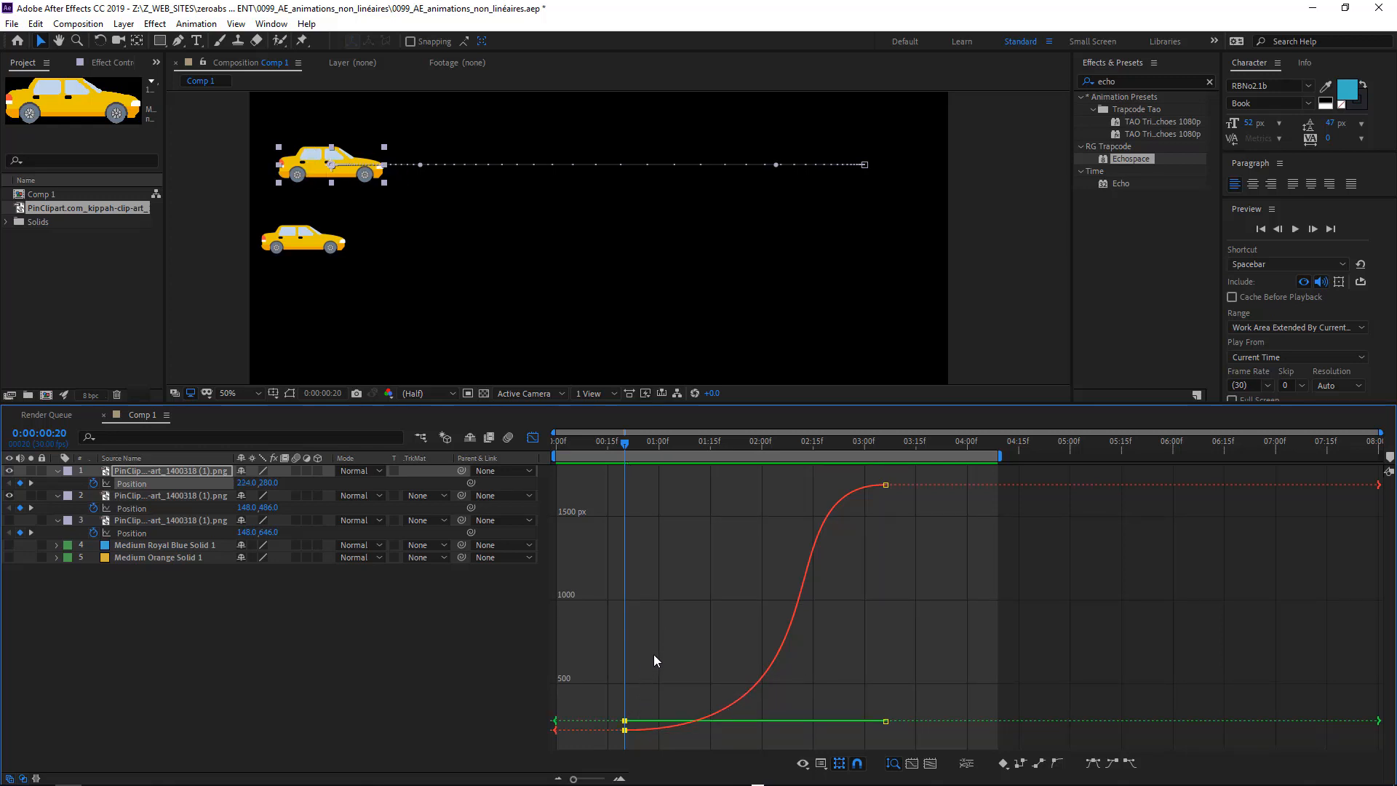
# Step: Leave the Graph Editor, reveal the top car's Rotation and start animating it with a 0° keyframe at 0:00:00:20
pyautogui.moveTo(615, 703); pyautogui.dragTo(633, 740)
pyautogui.click(131, 483)
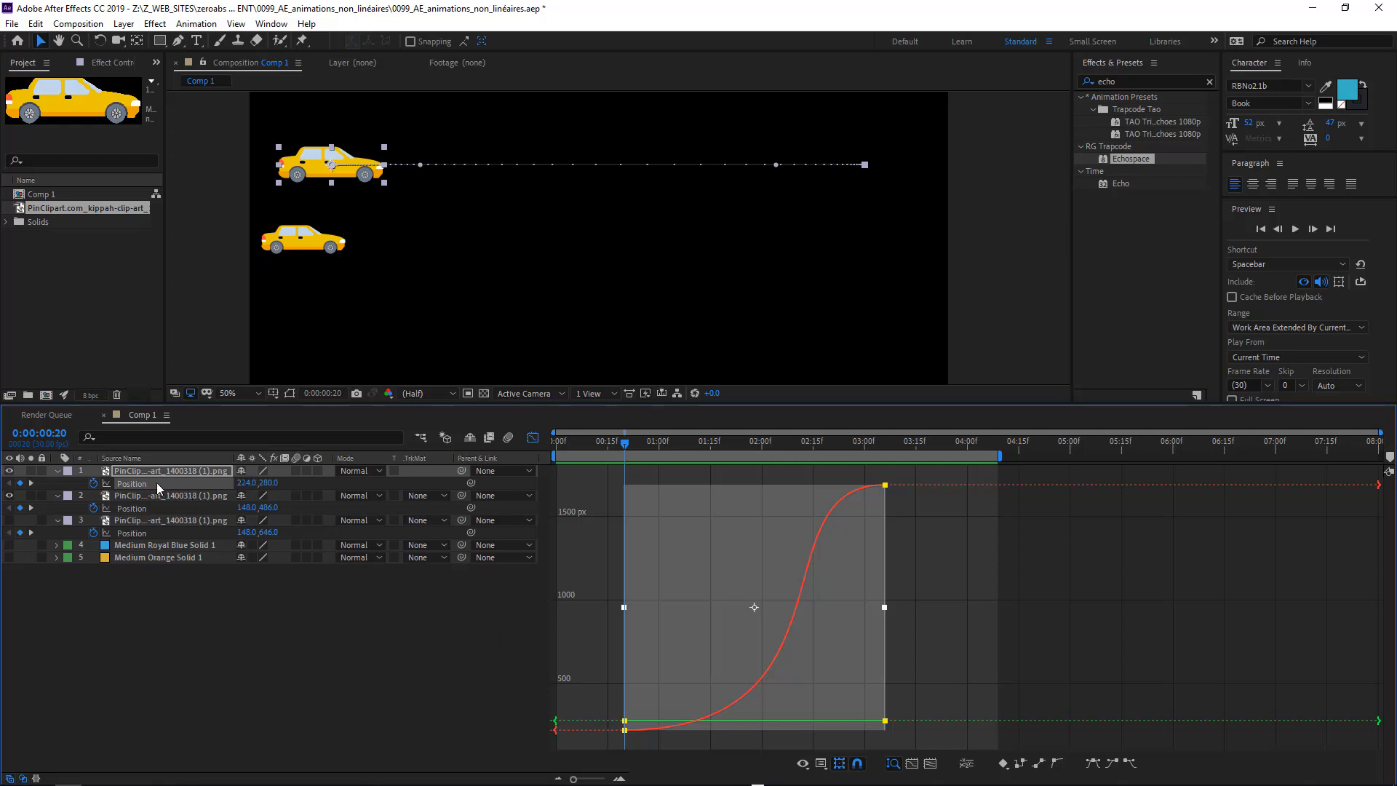
pyautogui.click(533, 438)
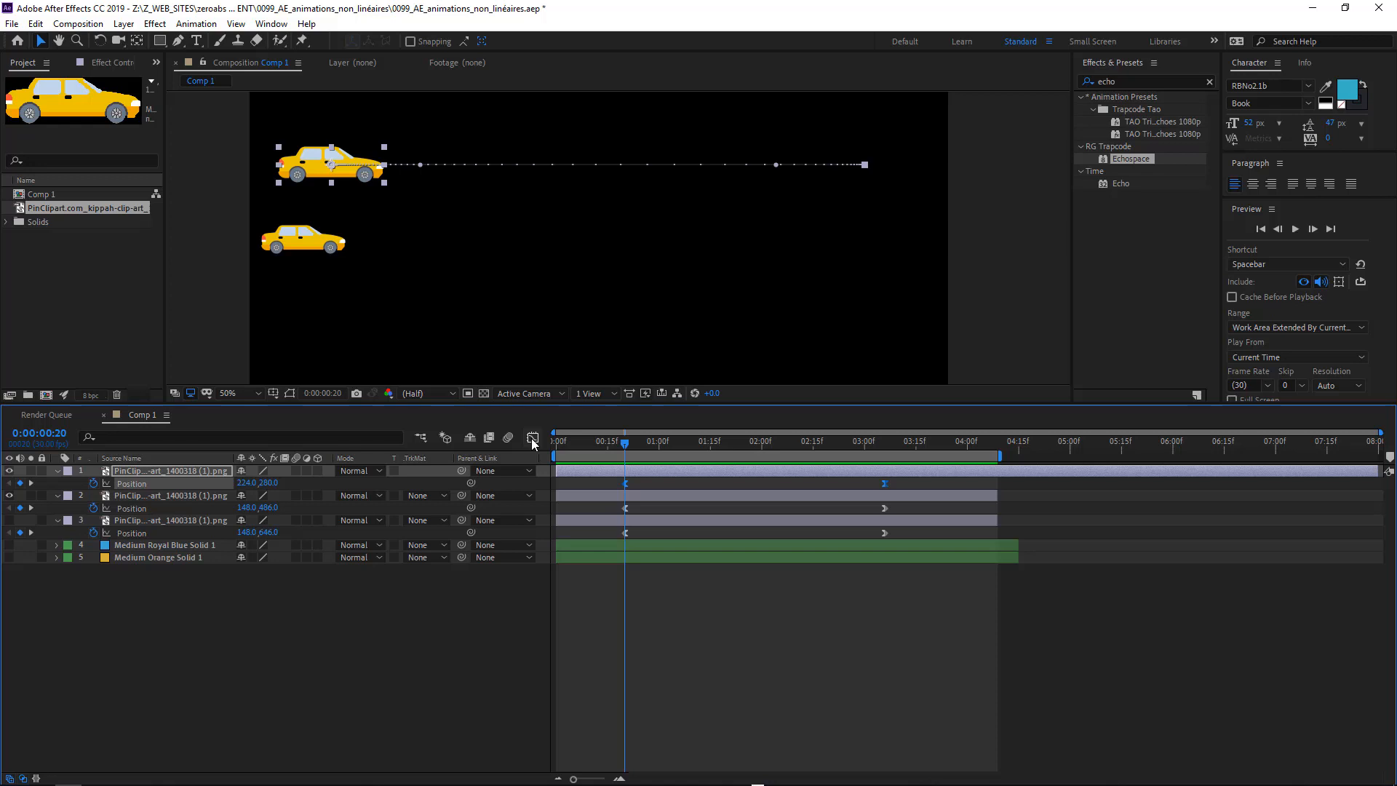
pyautogui.click(153, 471)
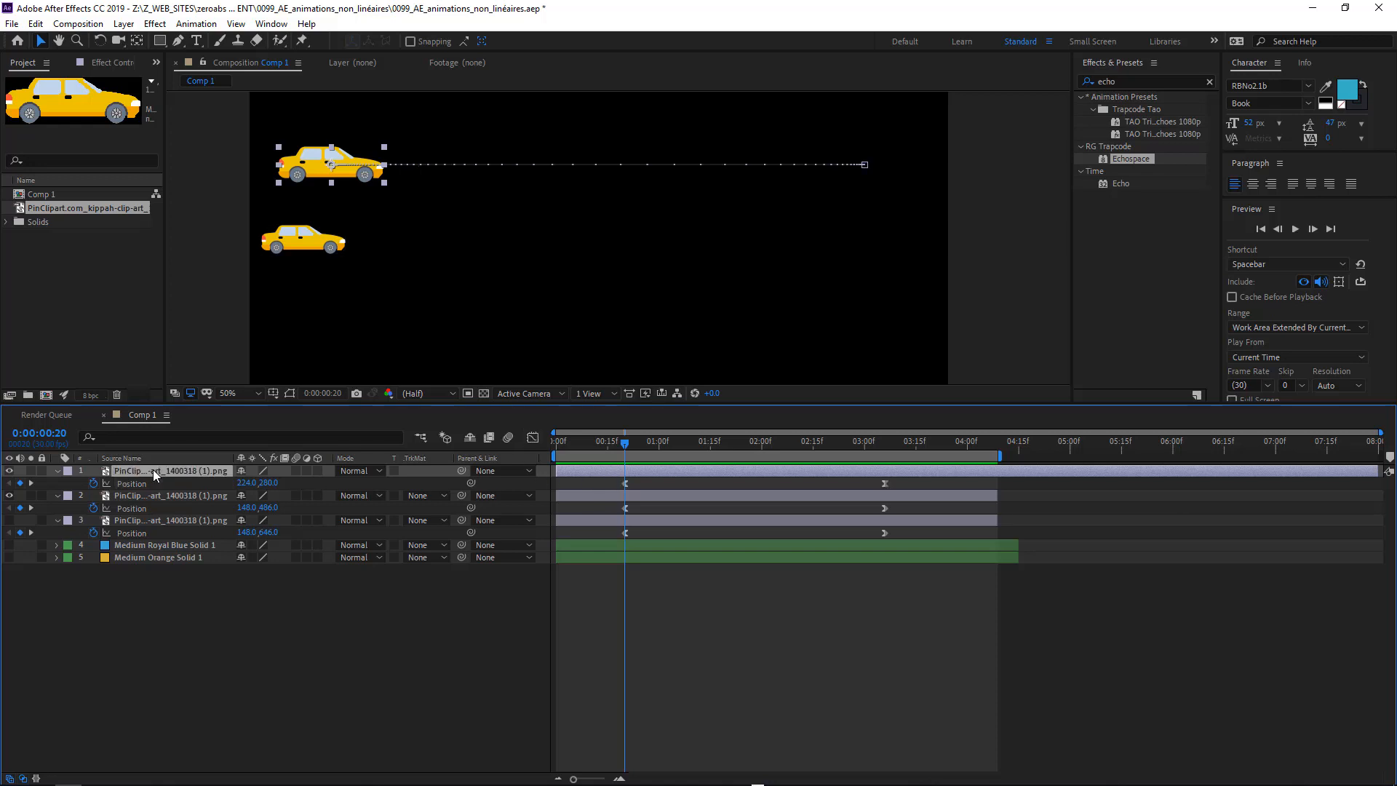
pyautogui.press('r')
pyautogui.click(93, 483)
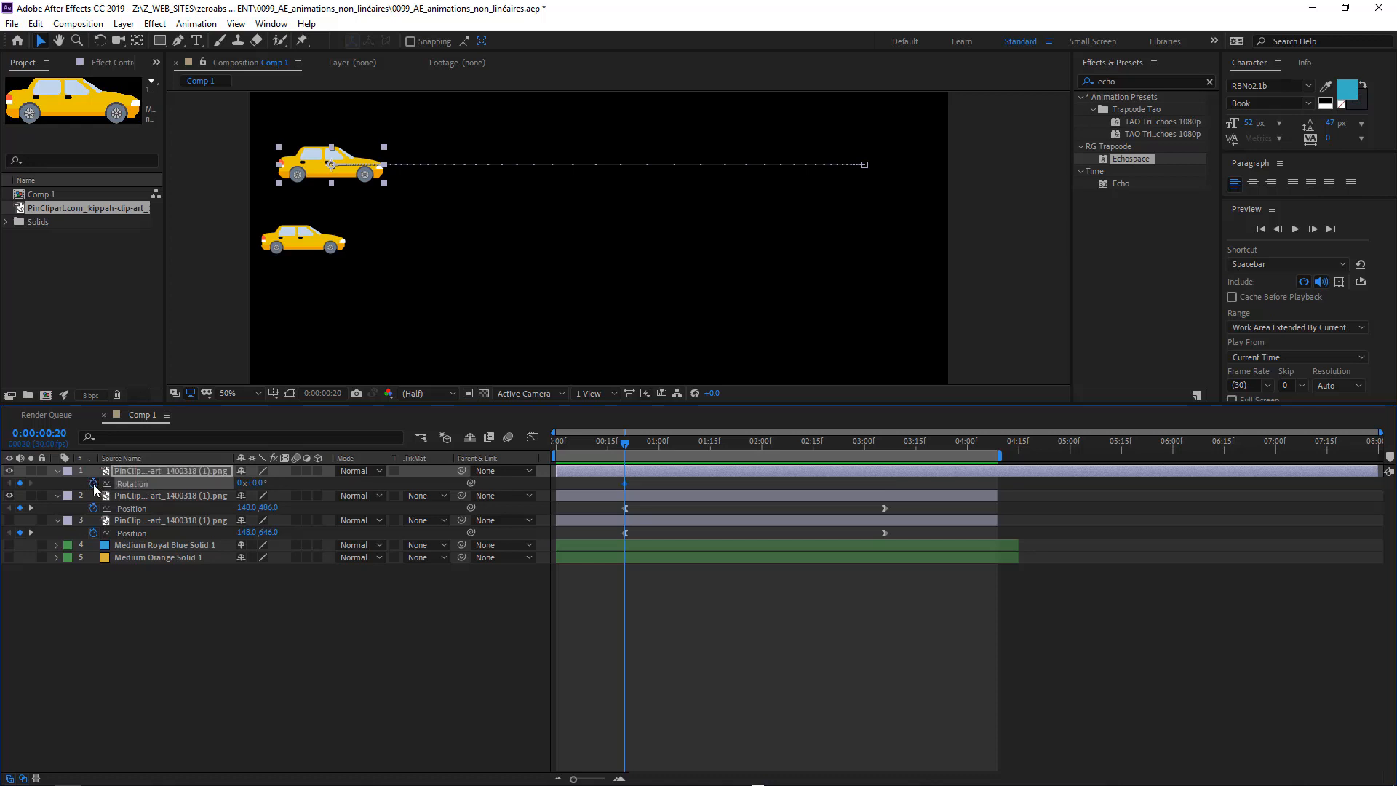
# Step: At 0:00:01:28, rotate the top car to about -20.5° with the Rotation tool to add a second keyframe
pyautogui.click(766, 442)
pyautogui.click(759, 443)
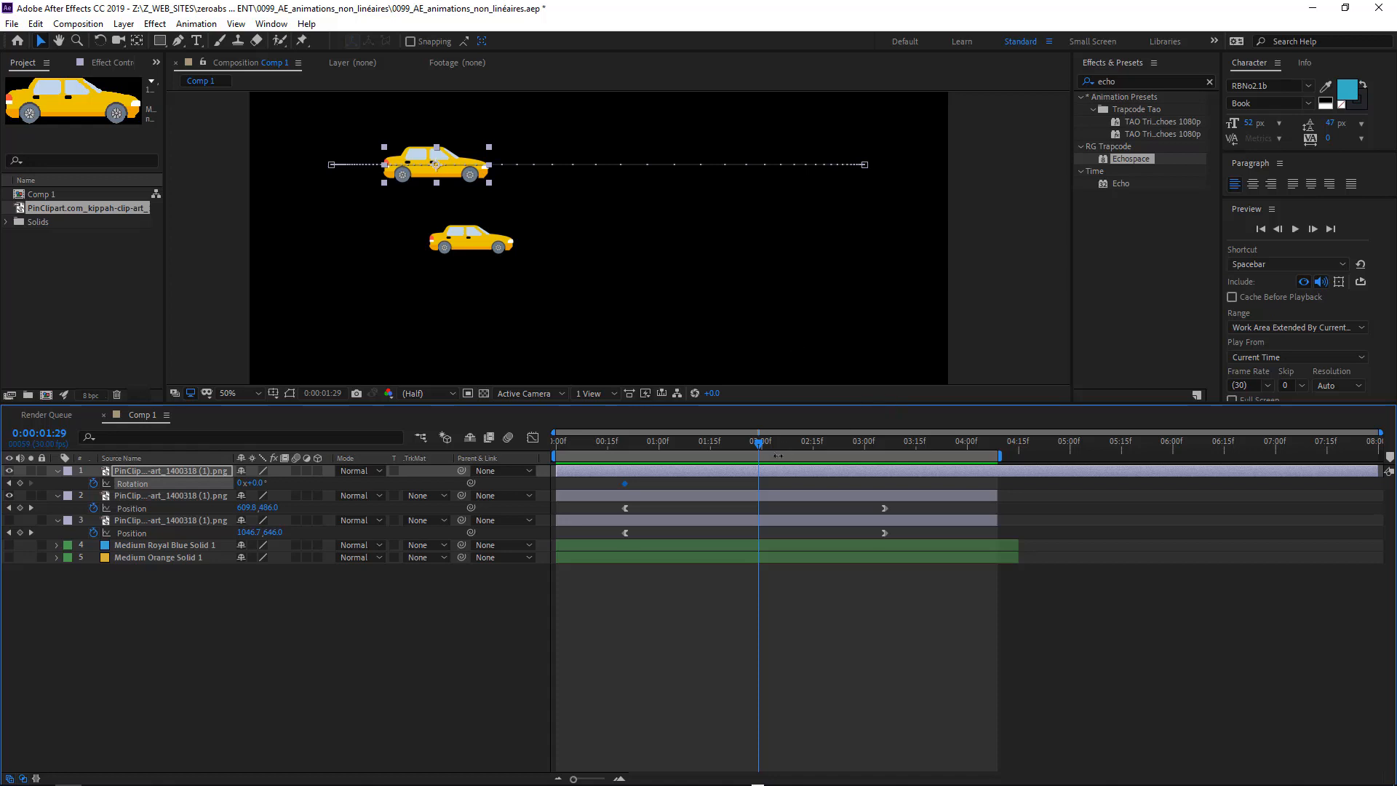
pyautogui.moveTo(787, 444); pyautogui.dragTo(756, 444)
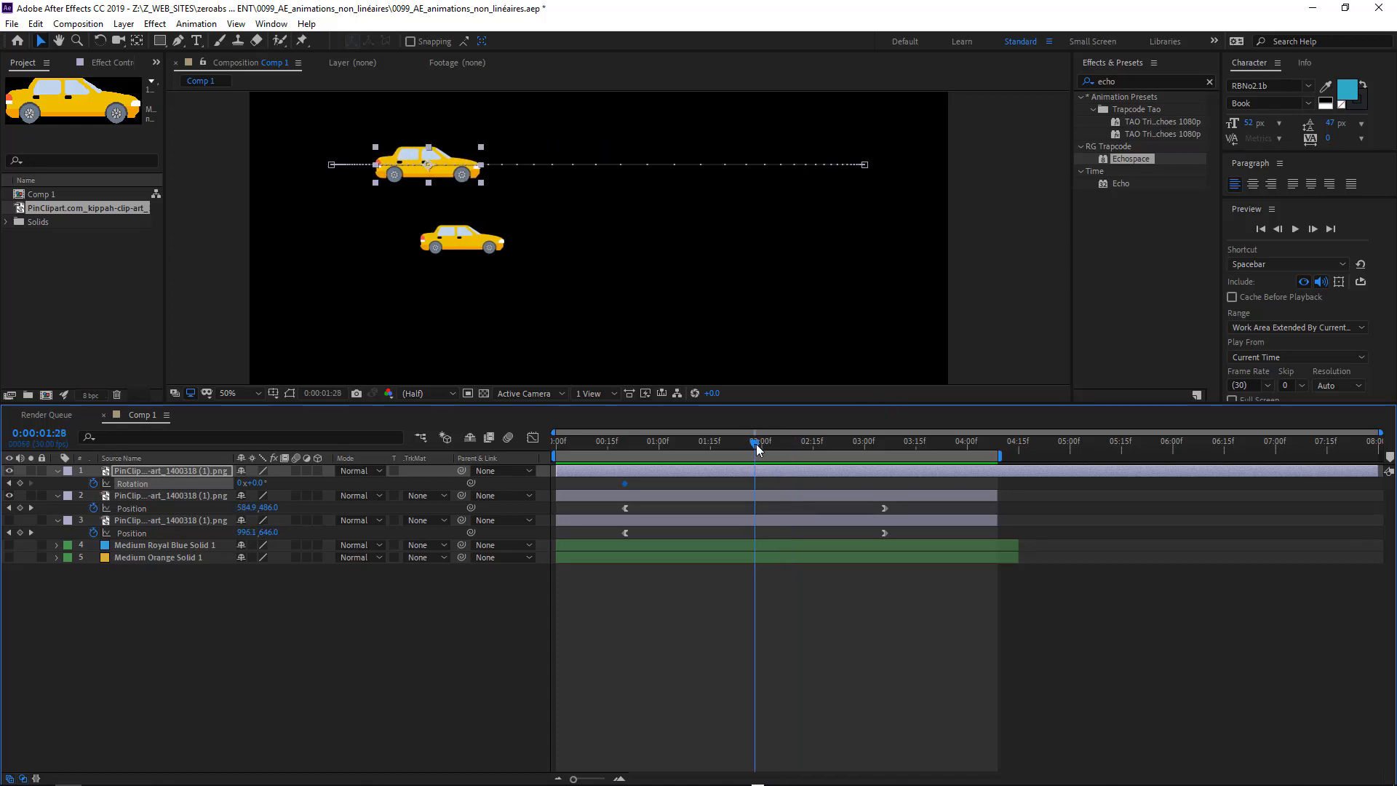
pyautogui.press('w')
pyautogui.moveTo(469, 173); pyautogui.dragTo(480, 169)
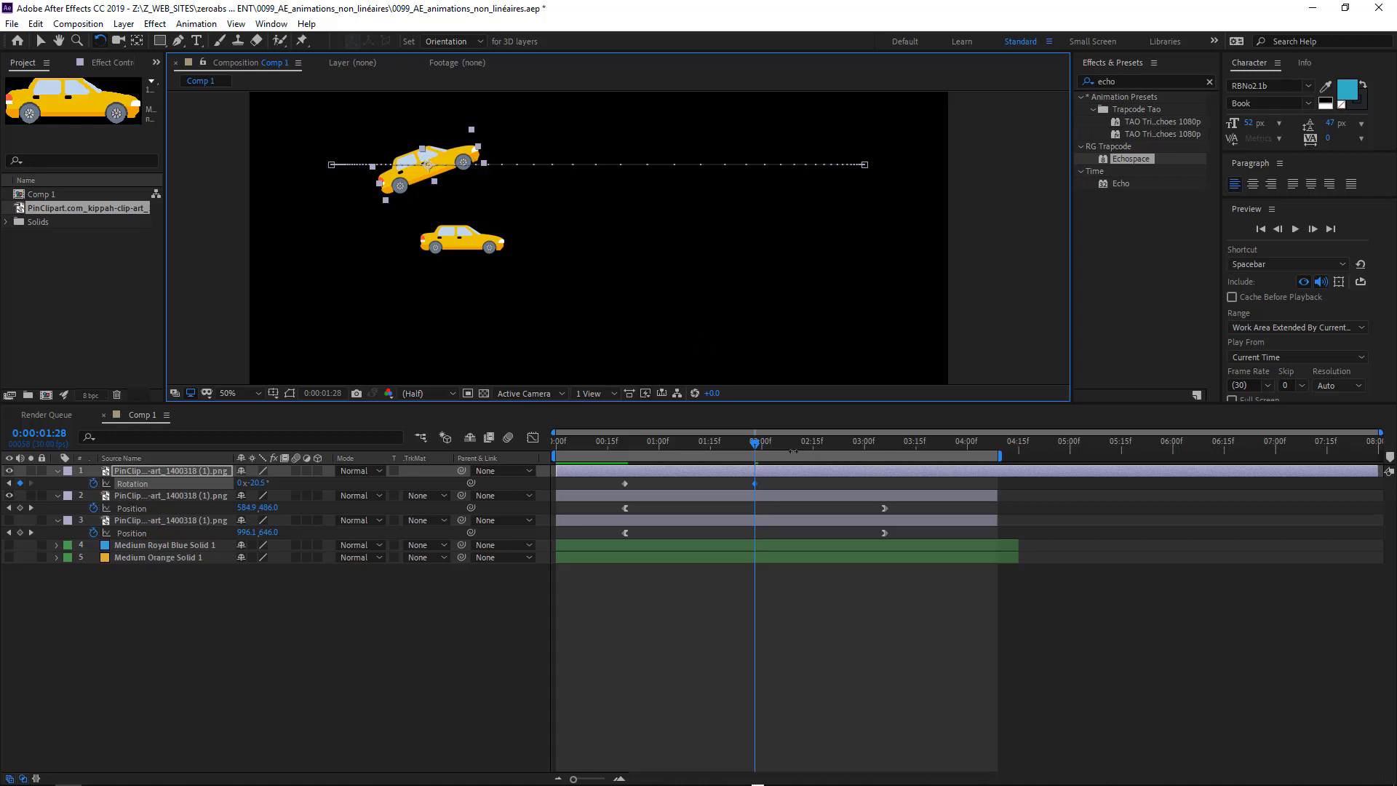
# Step: At 0:00:03:06, rotate the top car to about +20.5° to add a third keyframe, and preview the animation
pyautogui.moveTo(805, 443); pyautogui.dragTo(885, 444)
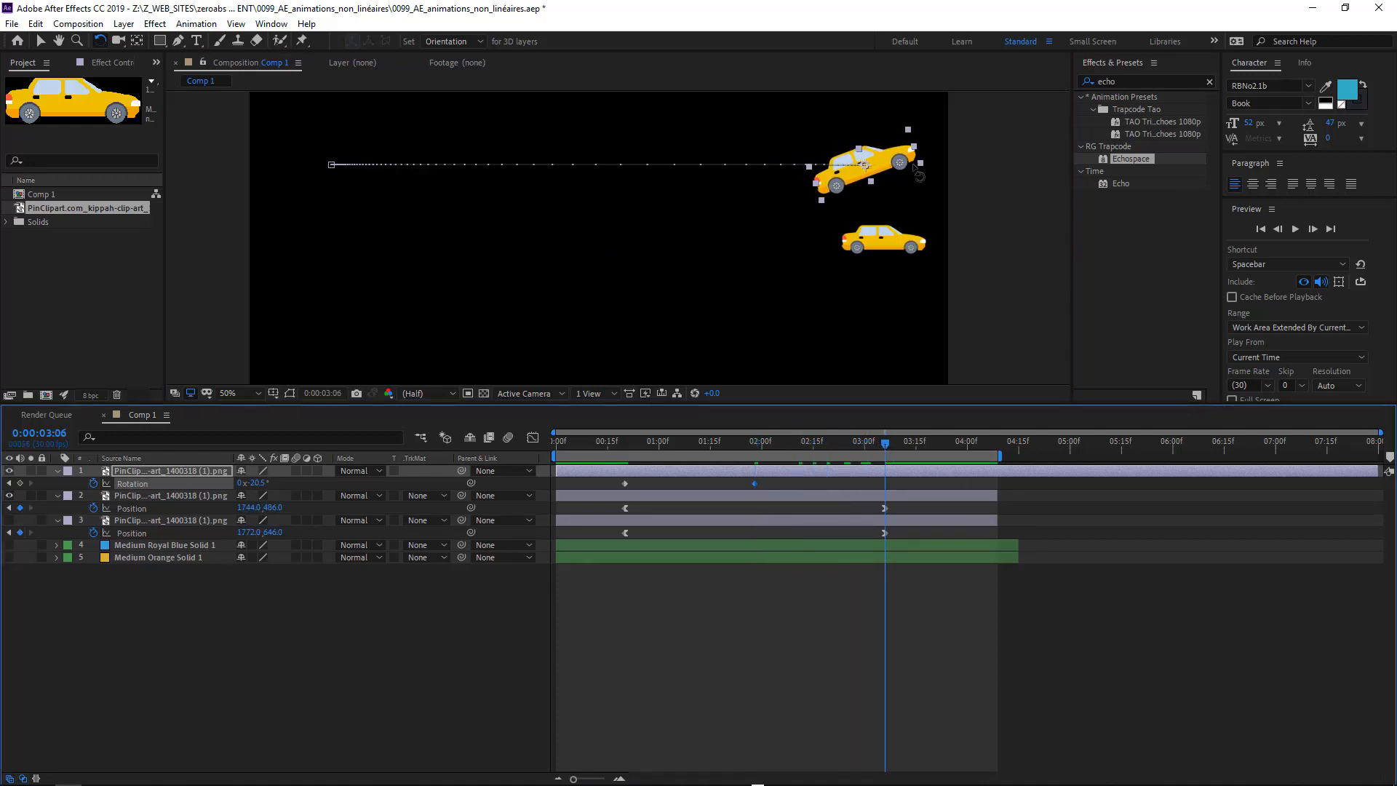
pyautogui.moveTo(915, 170); pyautogui.dragTo(900, 227)
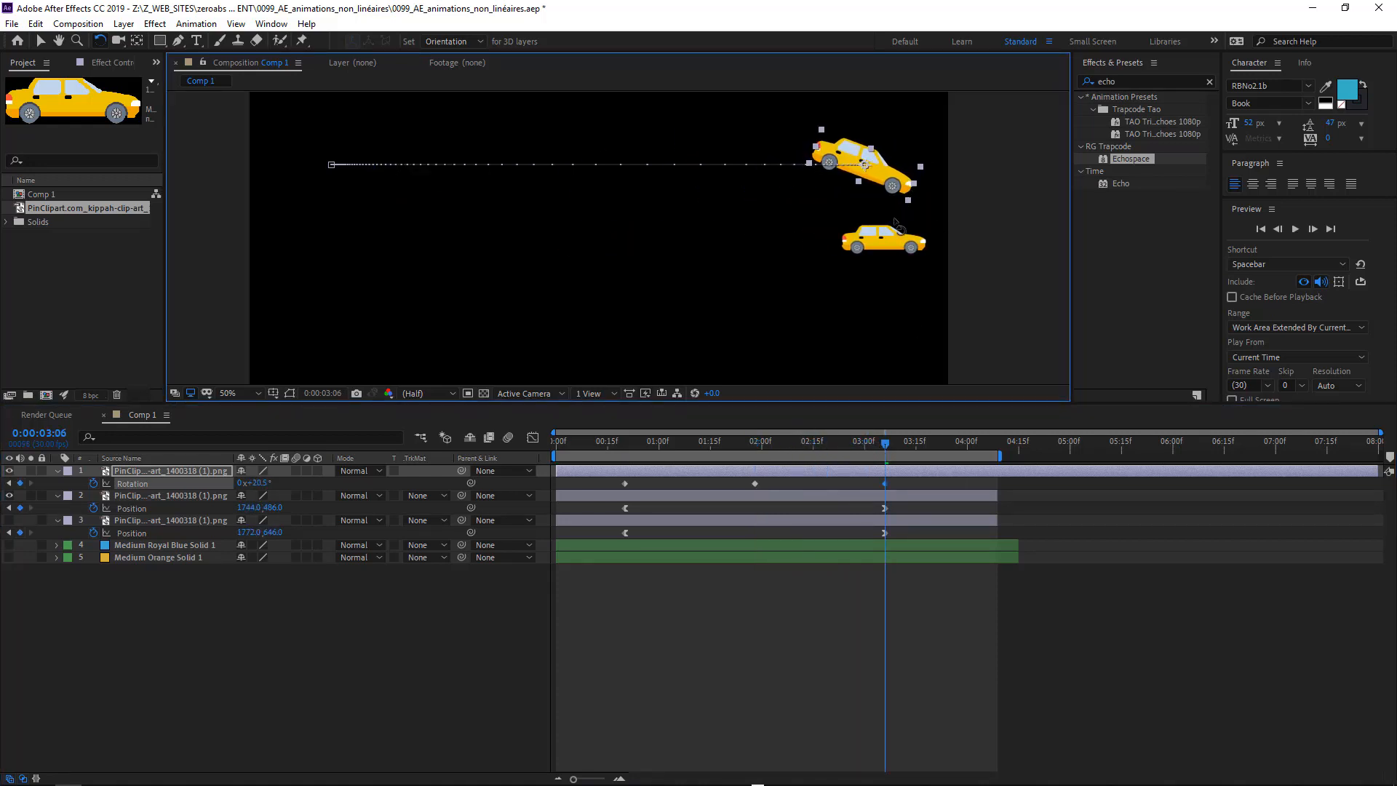
pyautogui.press('space')
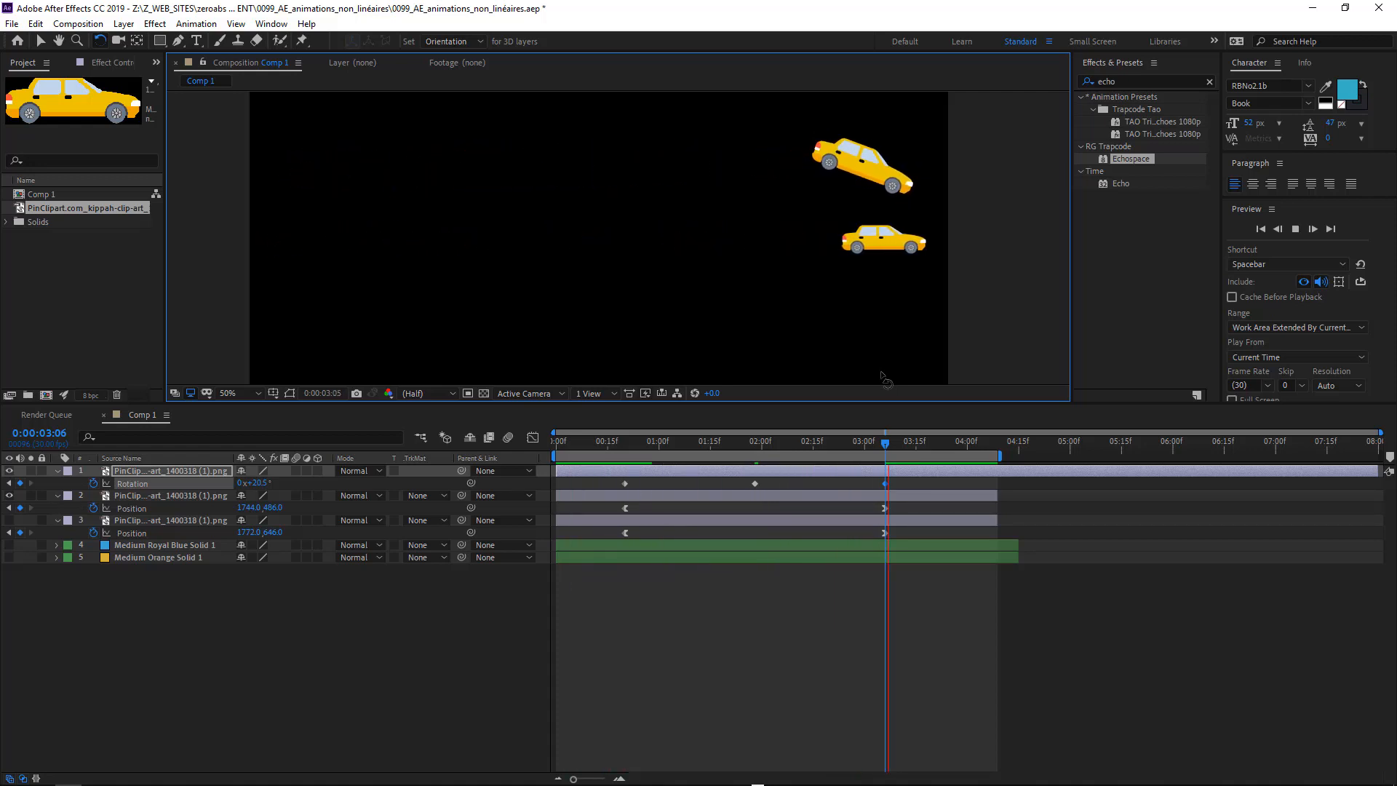
pyautogui.press('space')
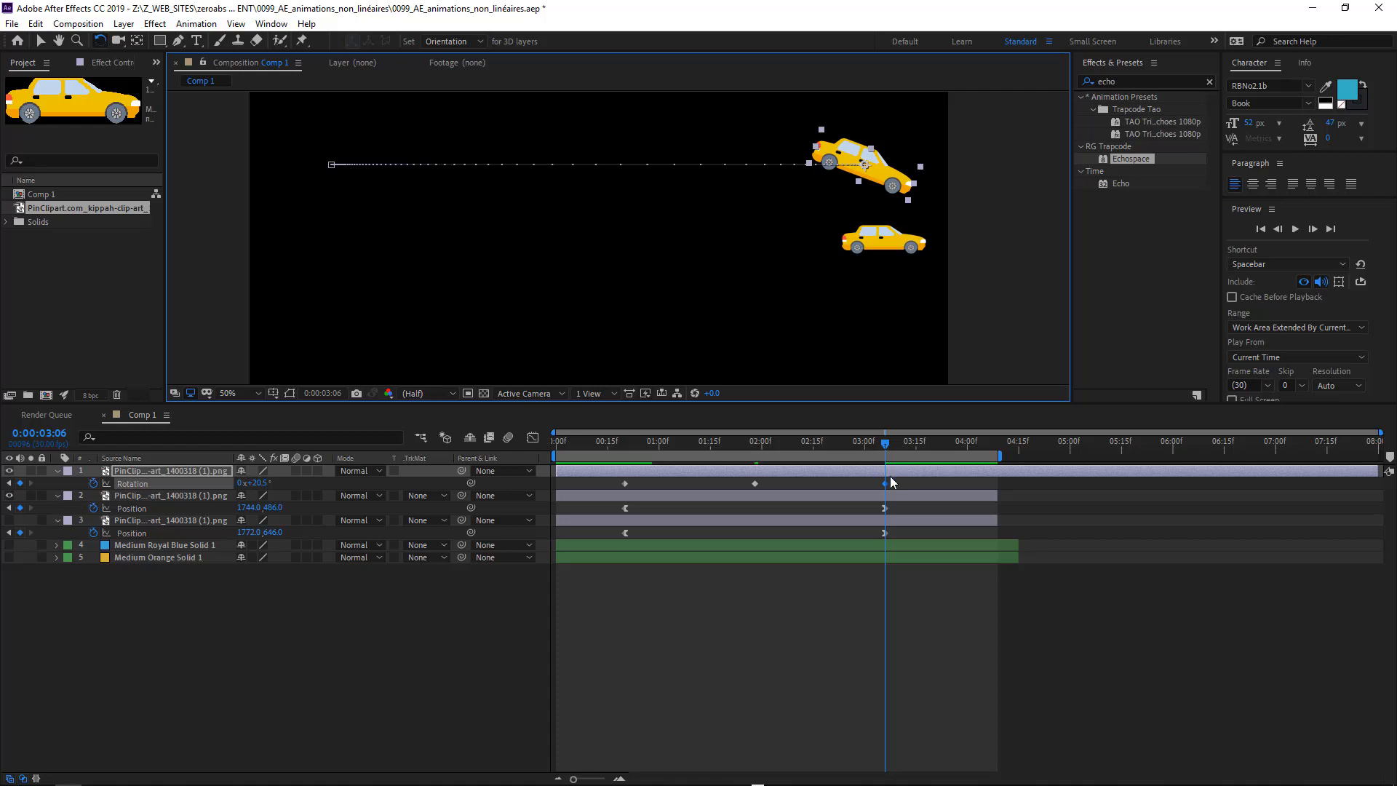
# Step: At 0:00:03:09, rotate the top car back to 0° to add a final keyframe, and preview the animation
pyautogui.moveTo(886, 443); pyautogui.dragTo(895, 444)
pyautogui.moveTo(831, 153); pyautogui.dragTo(825, 165)
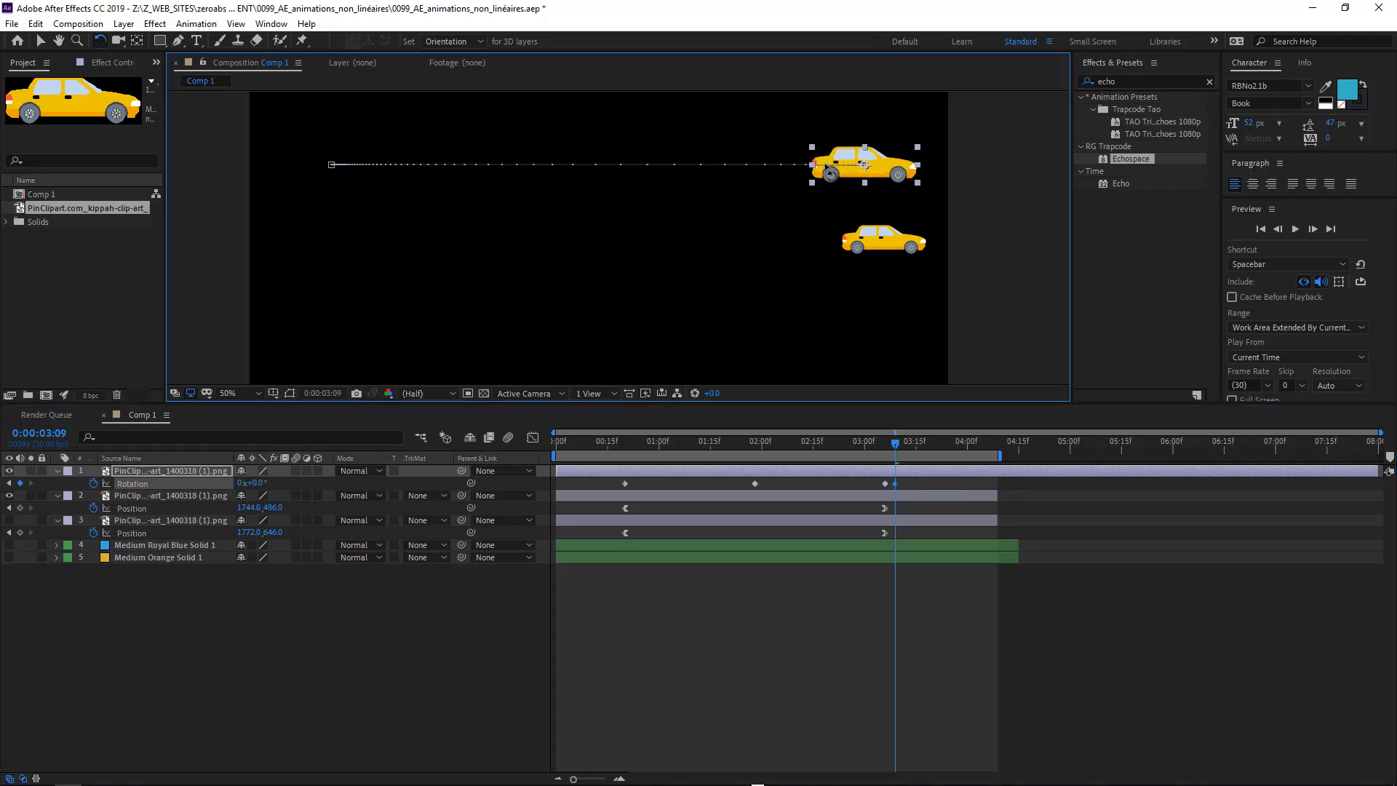
pyautogui.press('space')
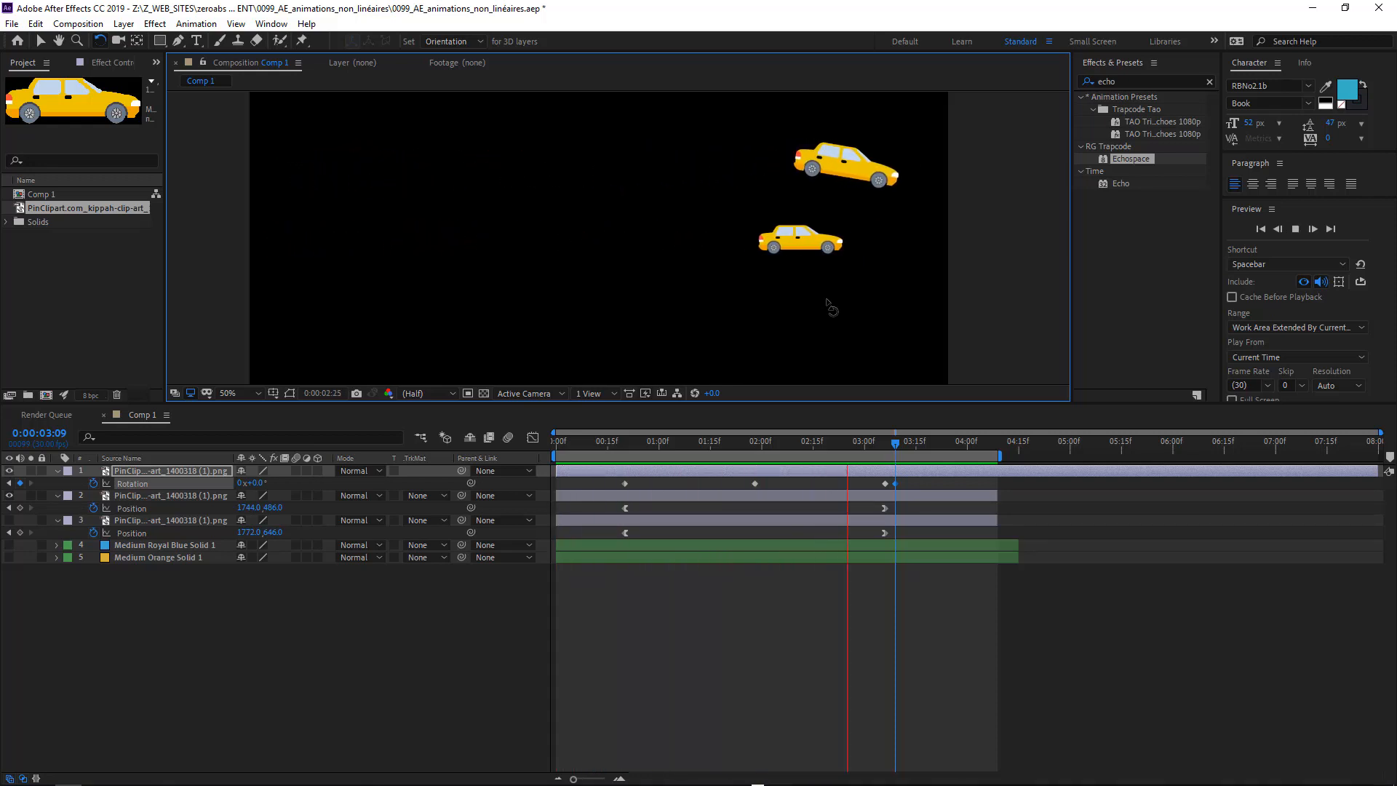
pyautogui.press('space')
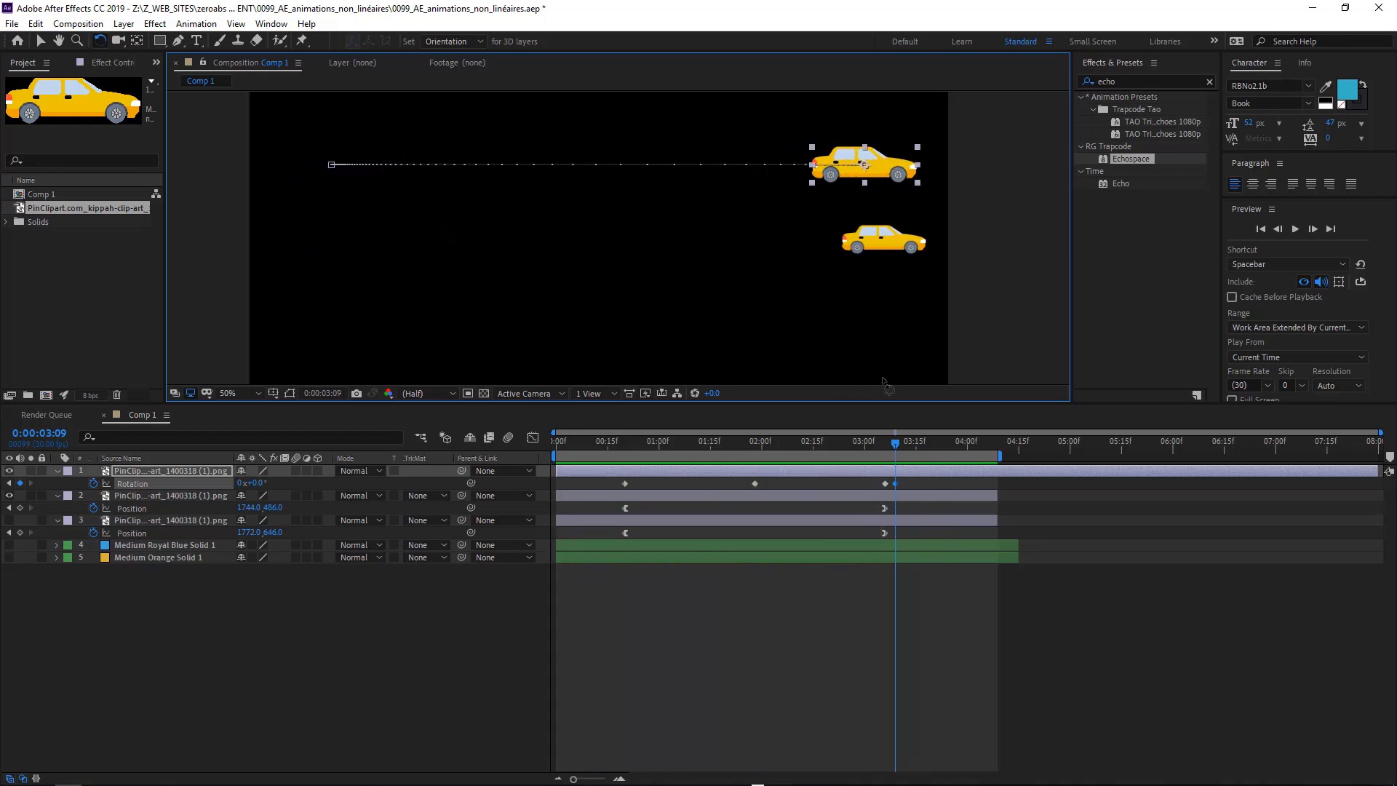
# Step: Compare the top car's Rotation in the value graph and the speed graph of the Graph Editor, ending on the value graph
pyautogui.moveTo(608, 481); pyautogui.dragTo(891, 492)
pyautogui.click(537, 439)
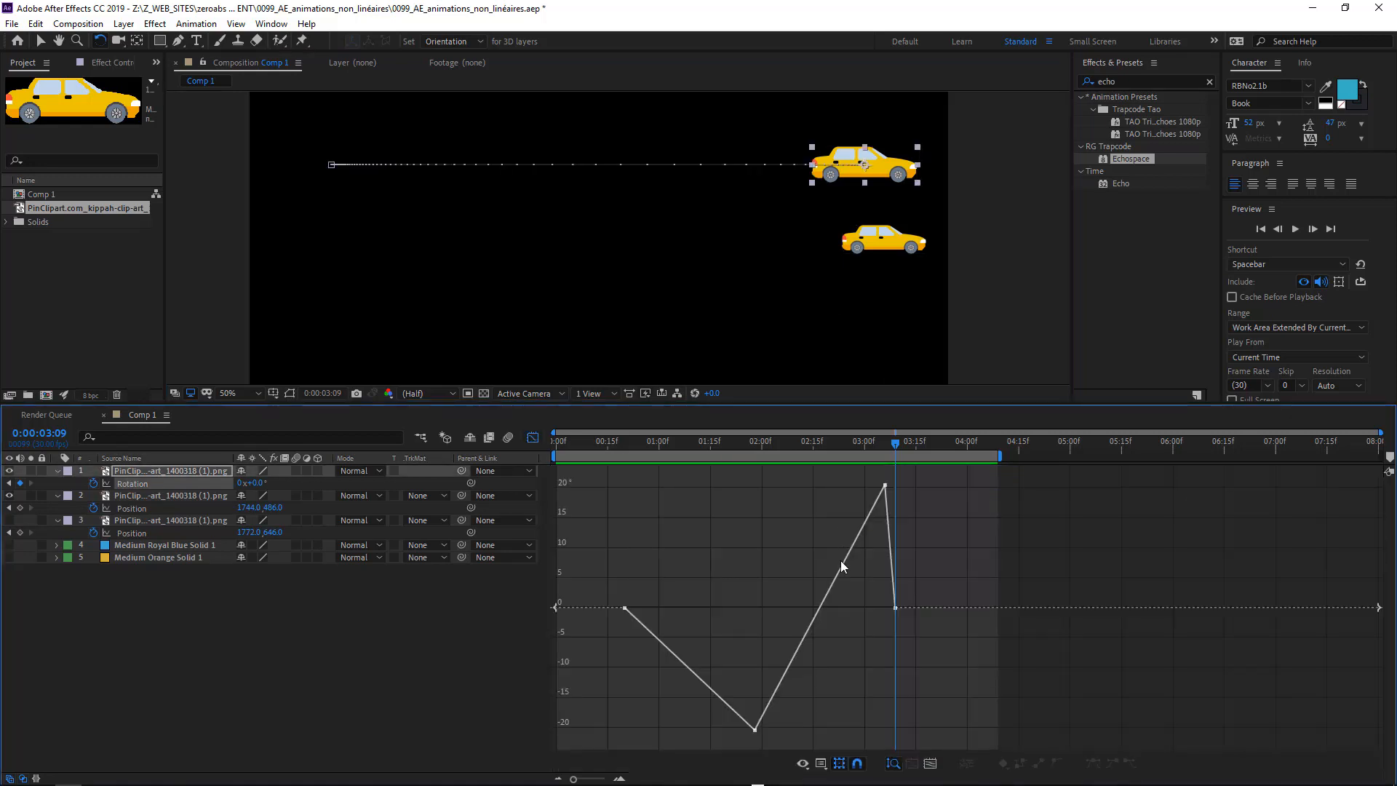
pyautogui.click(820, 763)
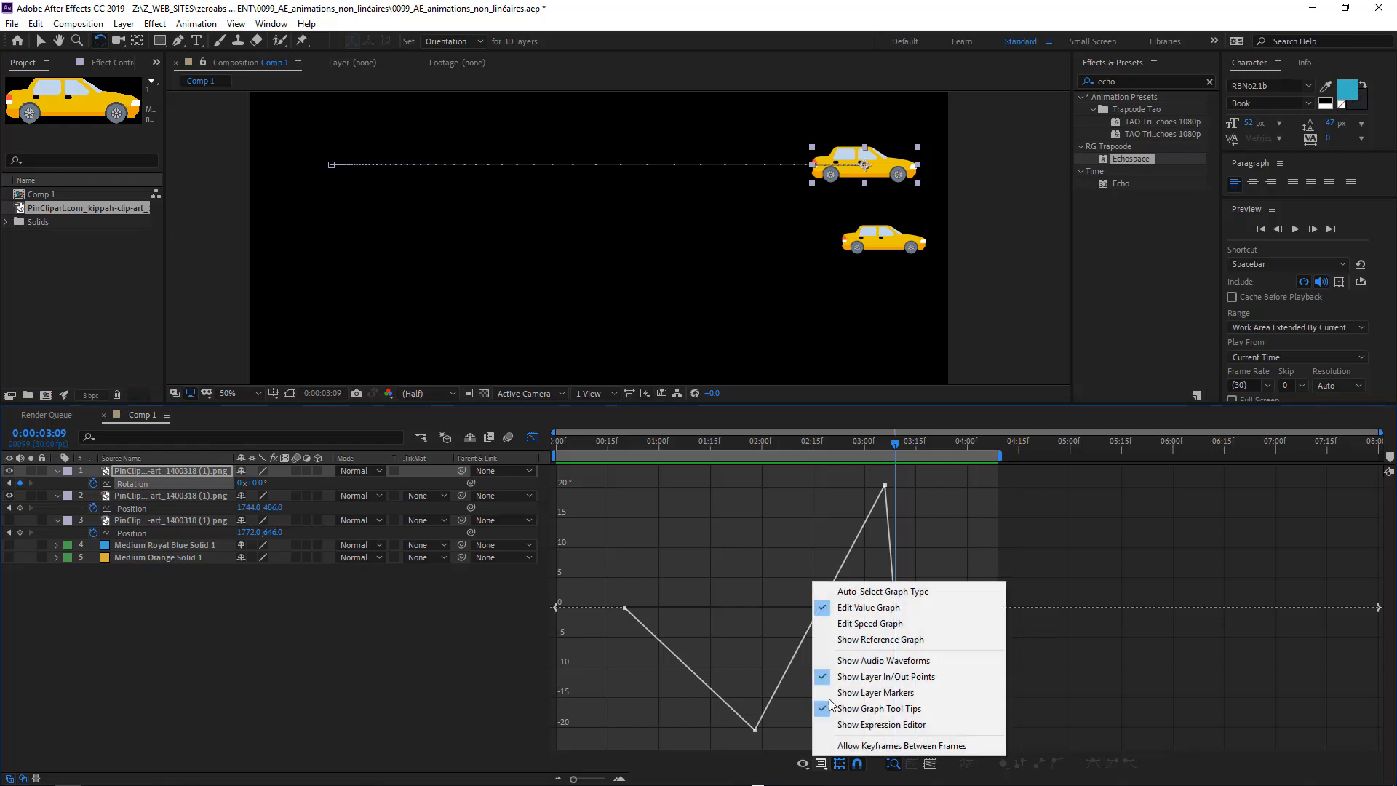
pyautogui.click(871, 623)
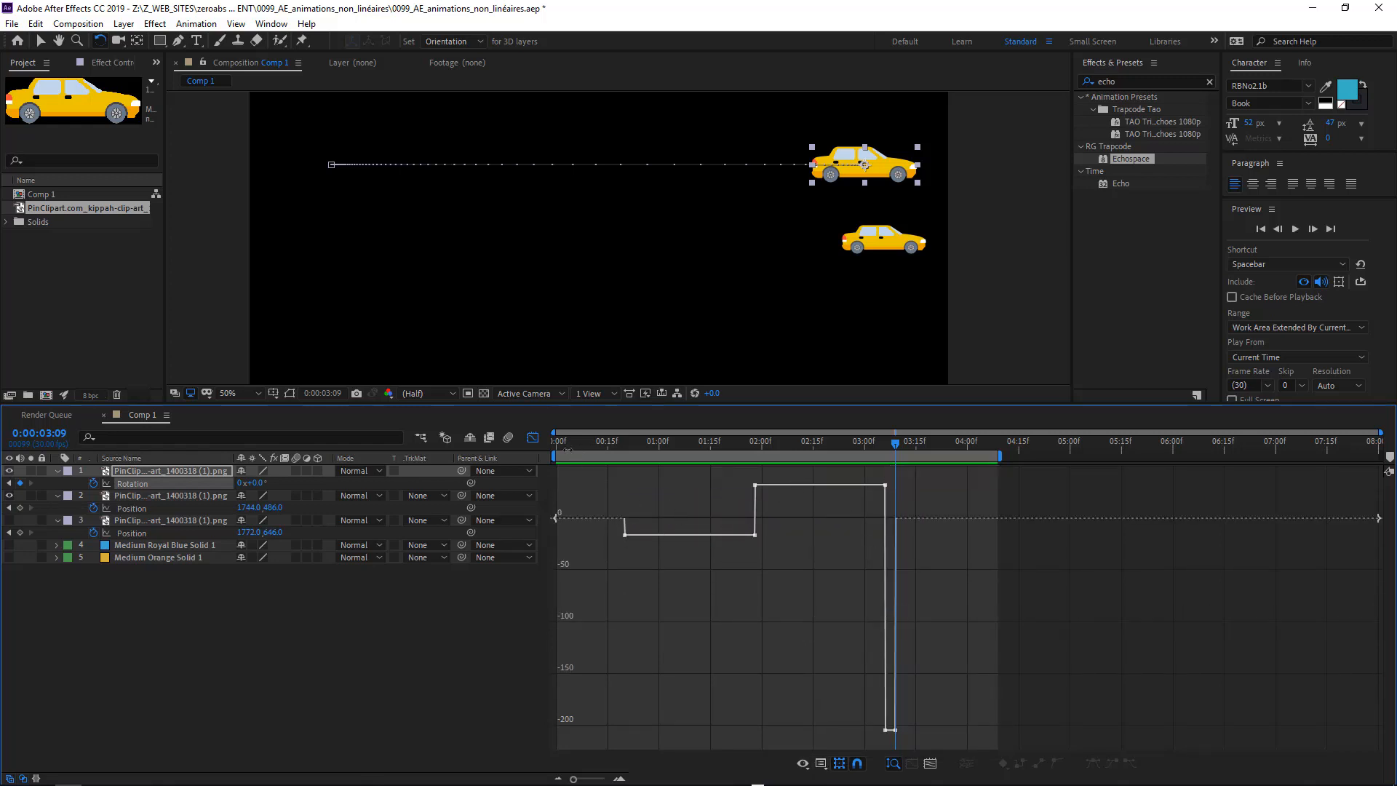
pyautogui.click(534, 439)
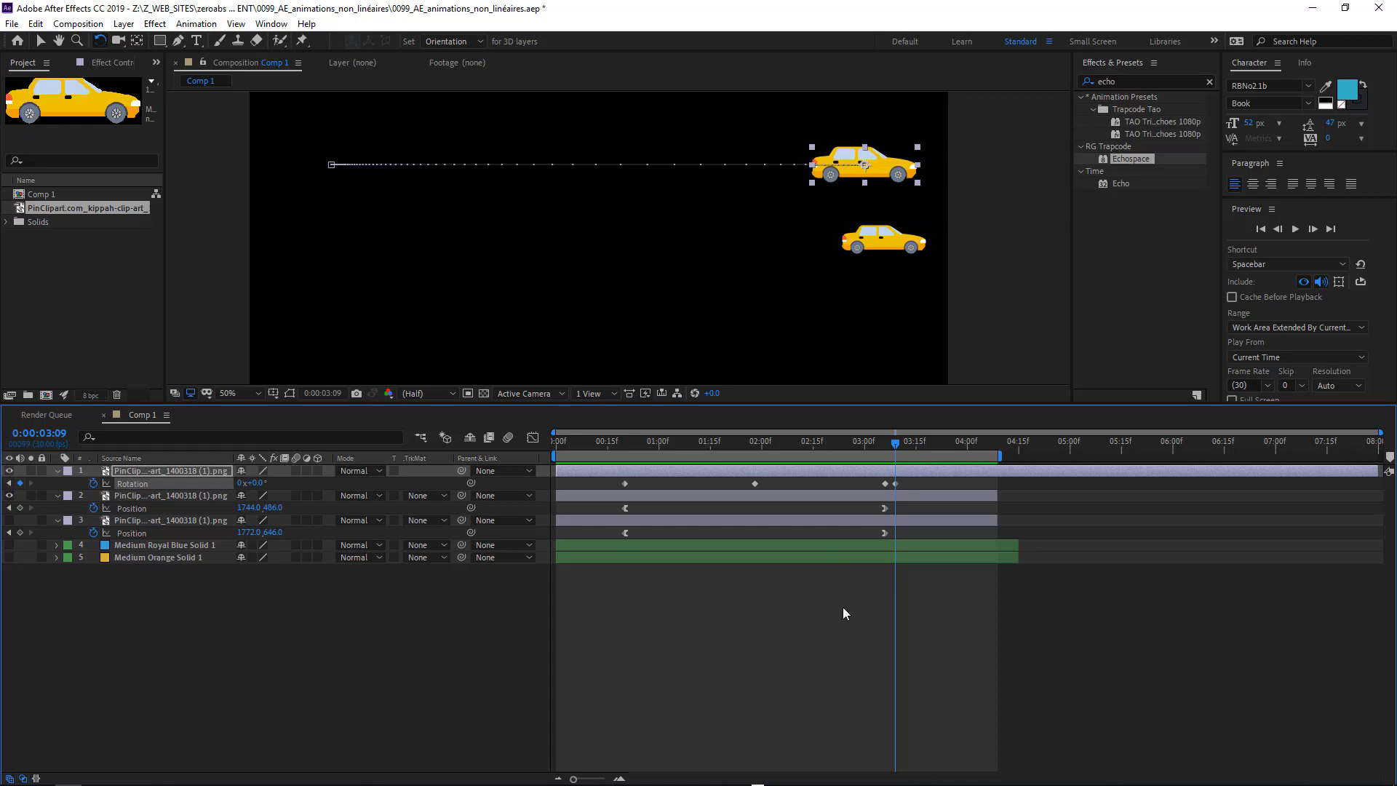
pyautogui.click(533, 438)
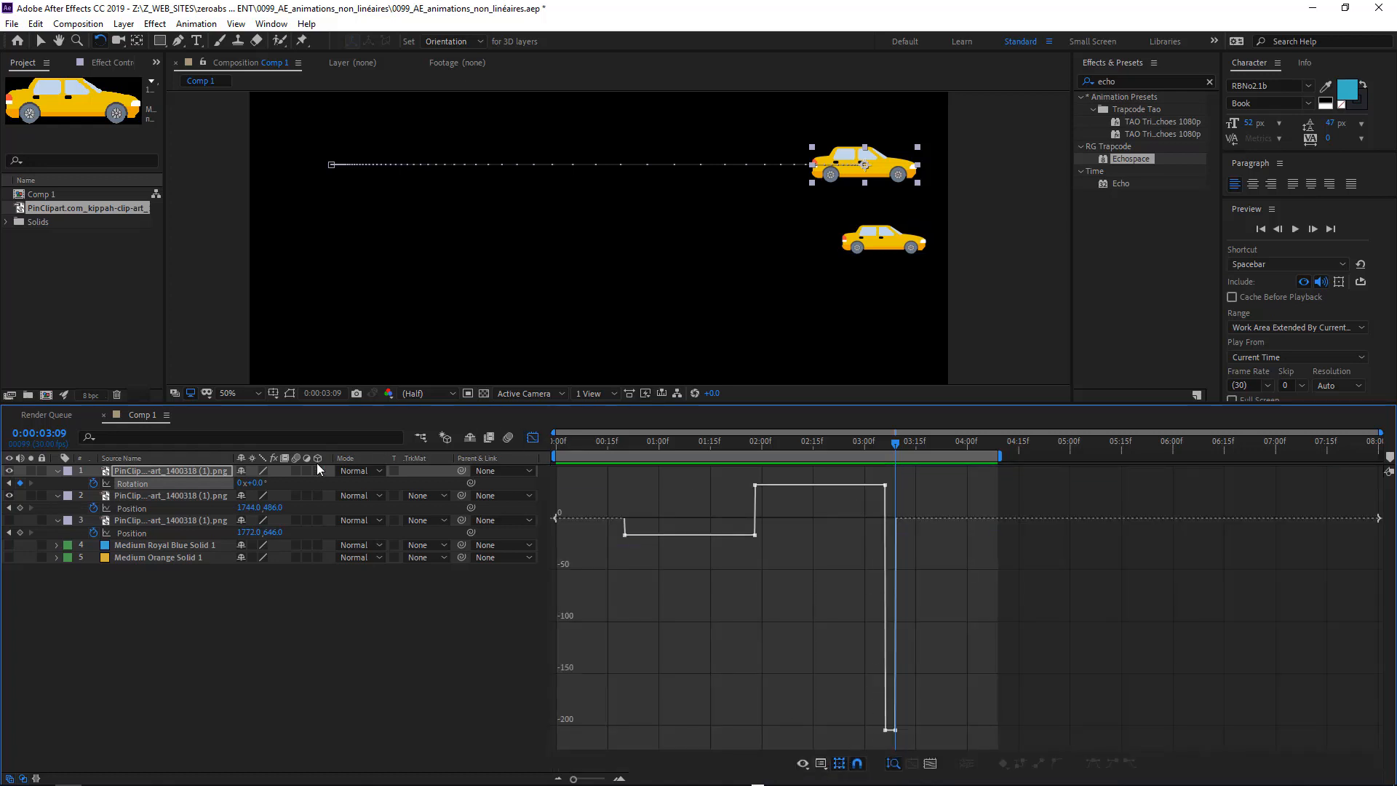
pyautogui.click(180, 482)
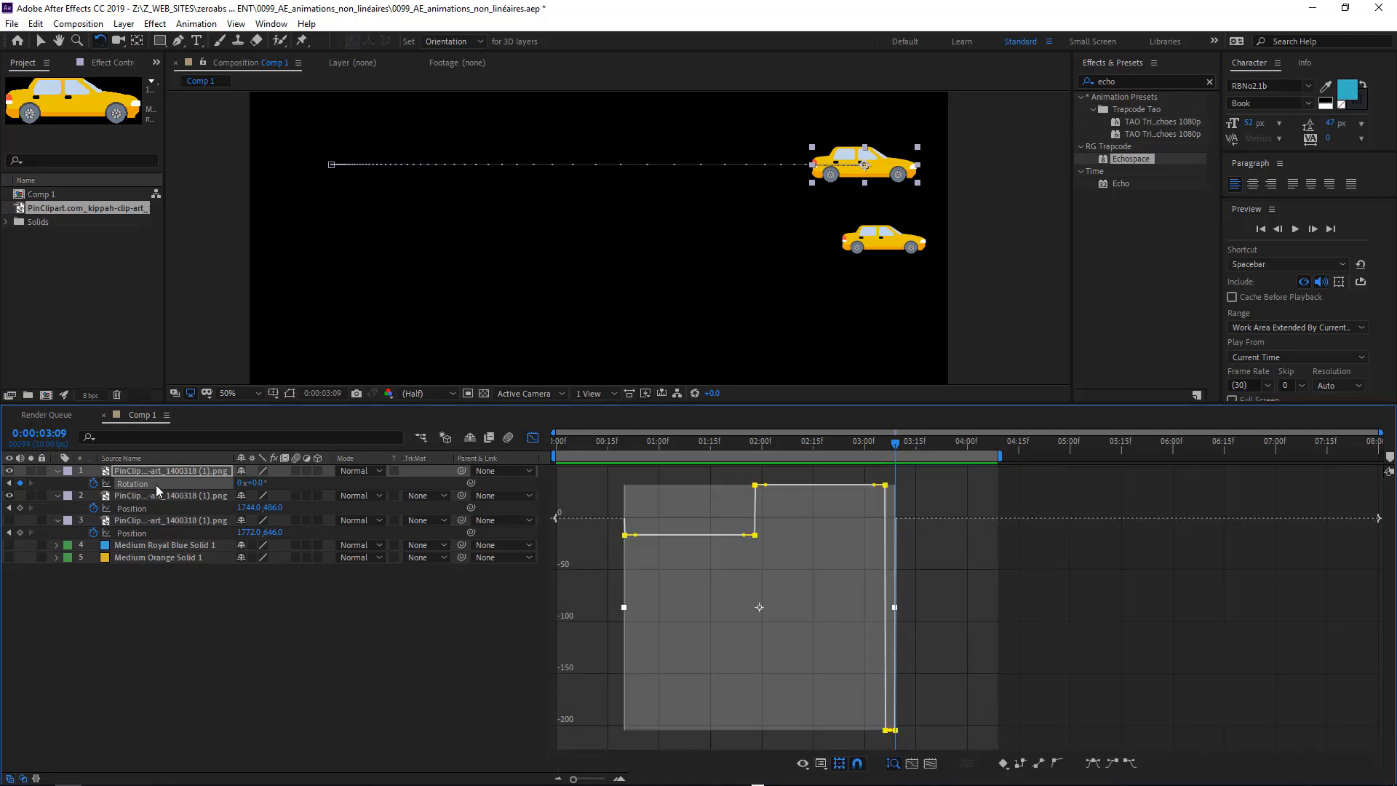
pyautogui.click(821, 763)
pyautogui.click(872, 608)
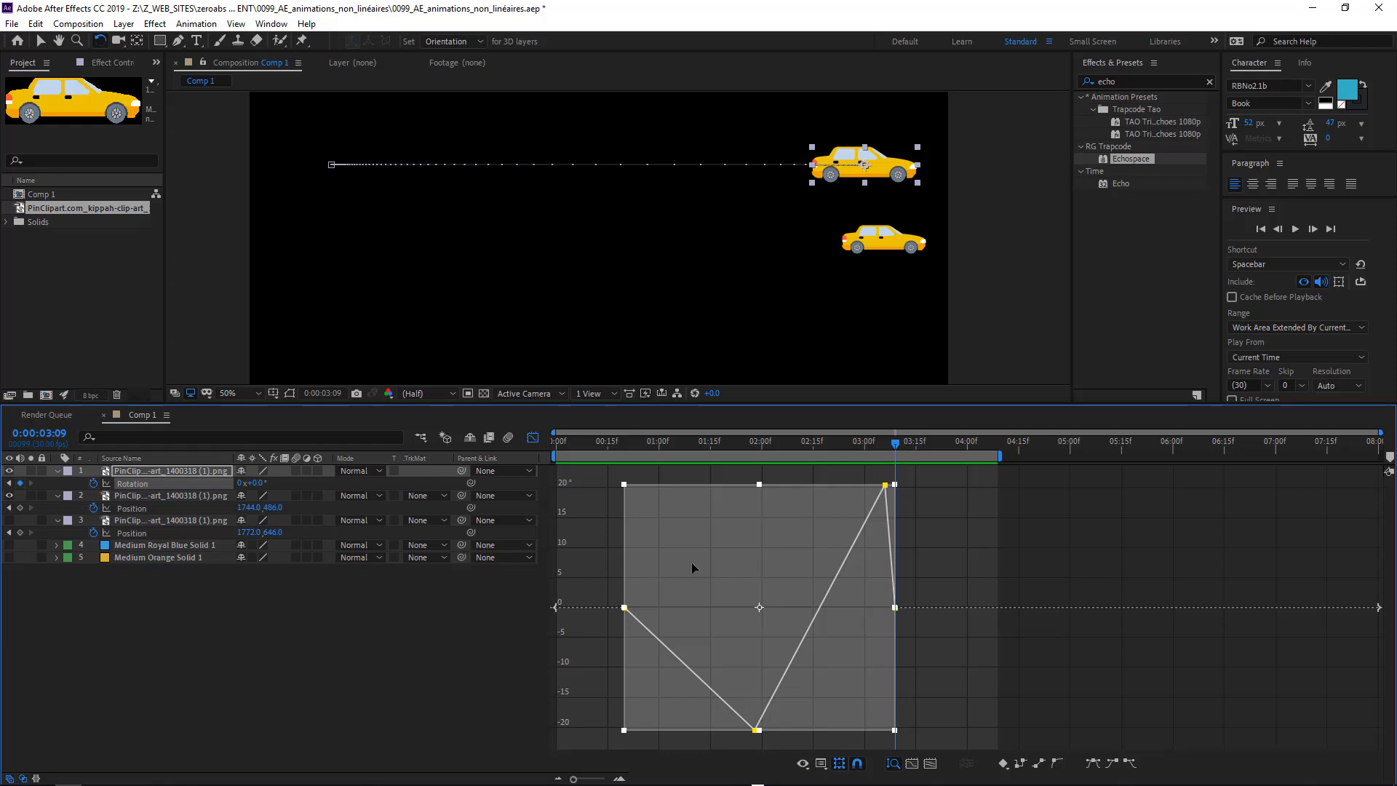
# Step: Move the top car's second Rotation keyframe to about 0:00:02:00 and -20° in the value graph
pyautogui.click(611, 596)
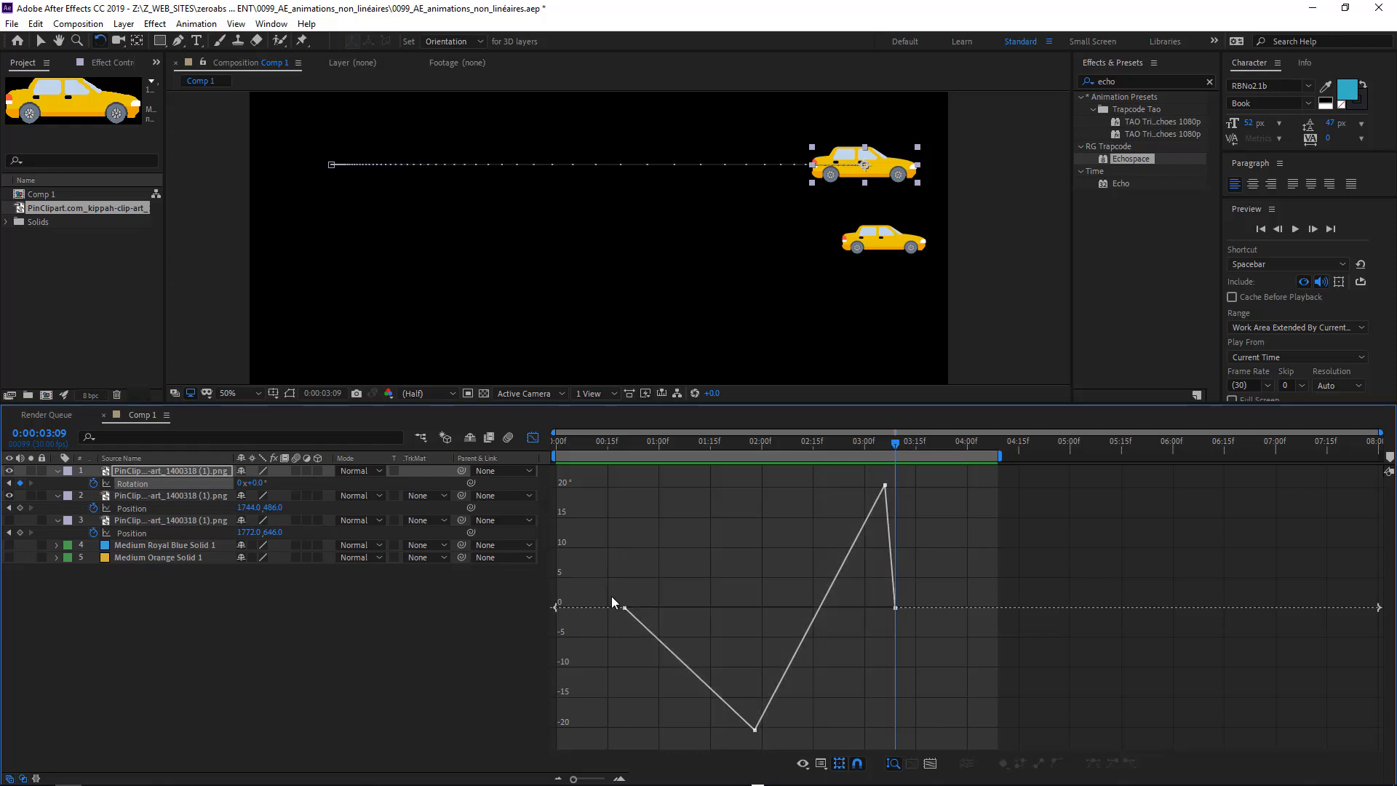
pyautogui.moveTo(635, 621); pyautogui.dragTo(635, 622)
pyautogui.click(626, 445)
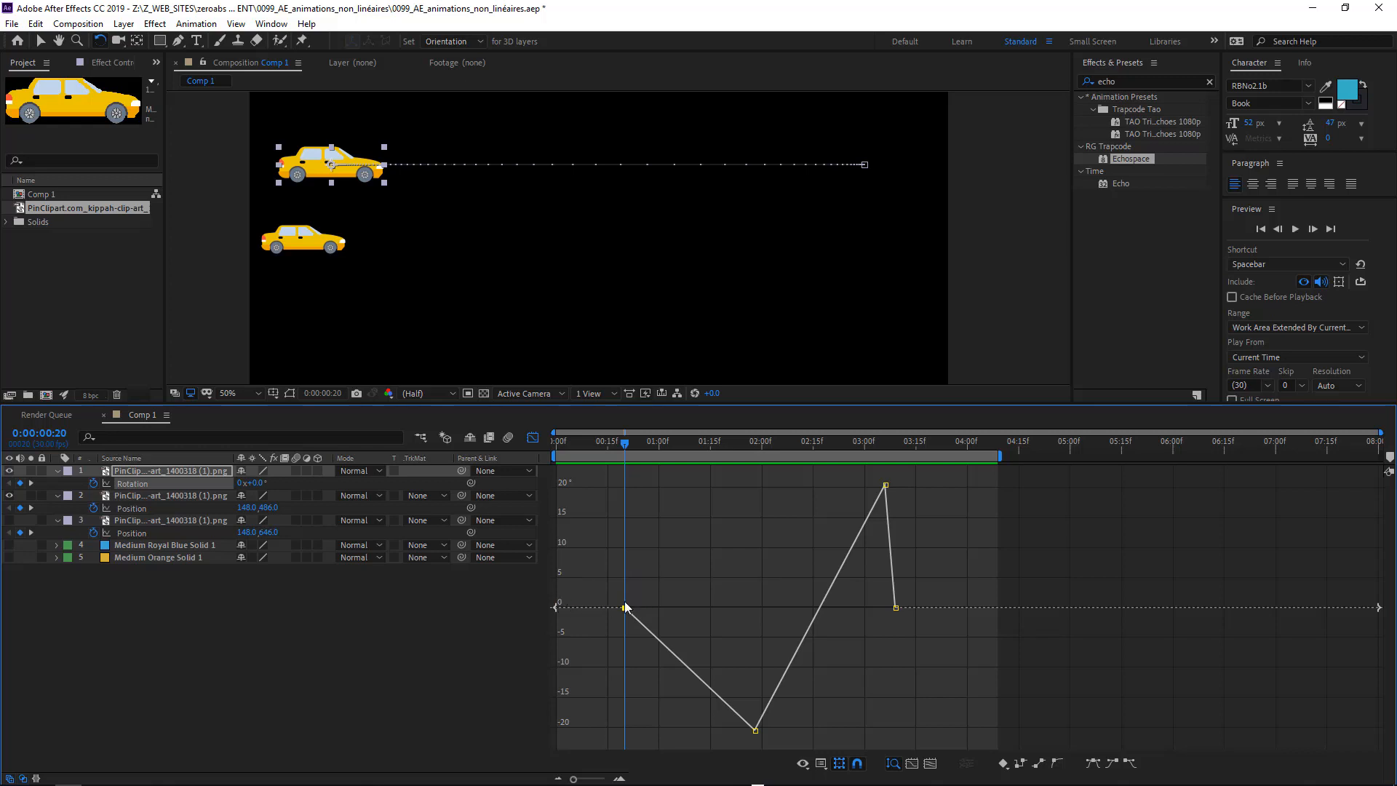
pyautogui.click(755, 728)
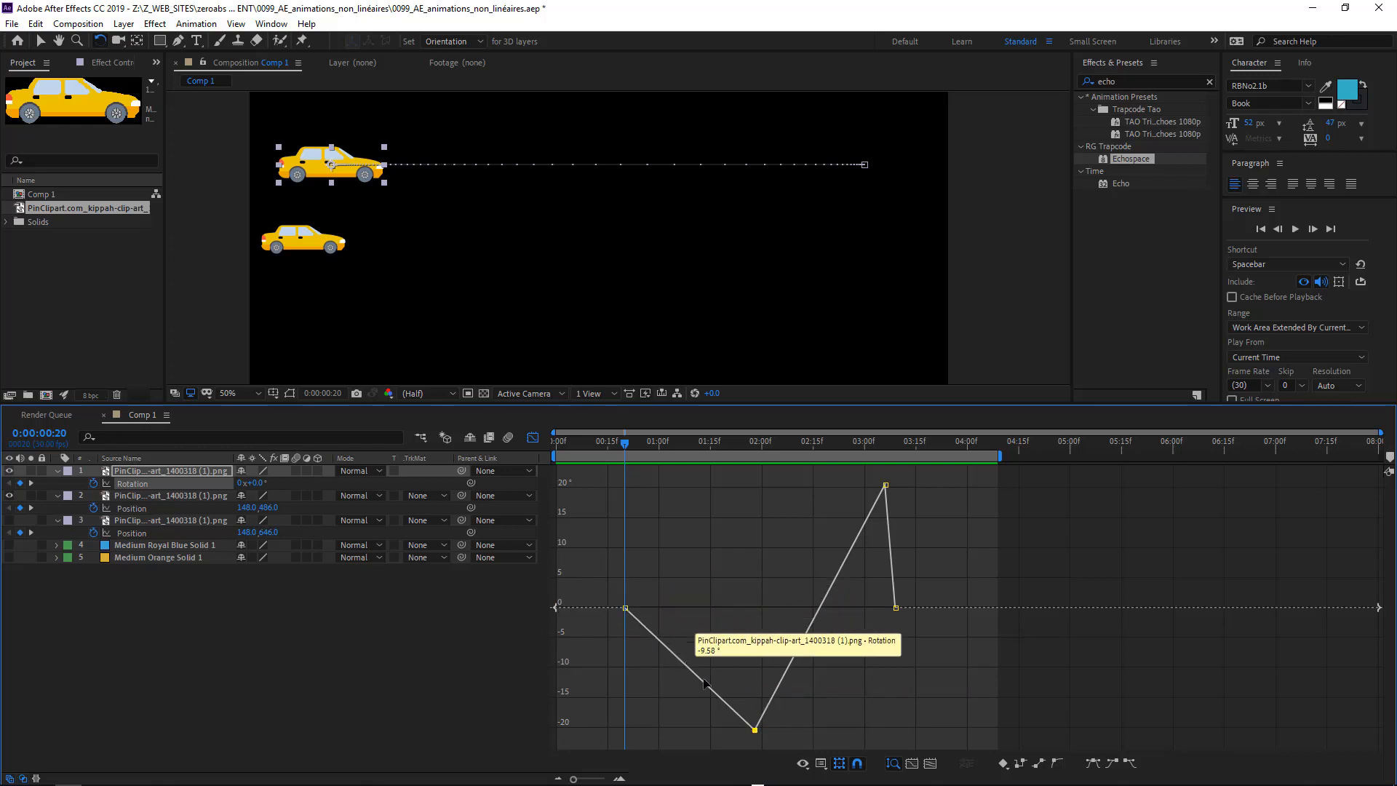
pyautogui.moveTo(756, 730)
pyautogui.moveTo(756, 730); pyautogui.dragTo(763, 727)
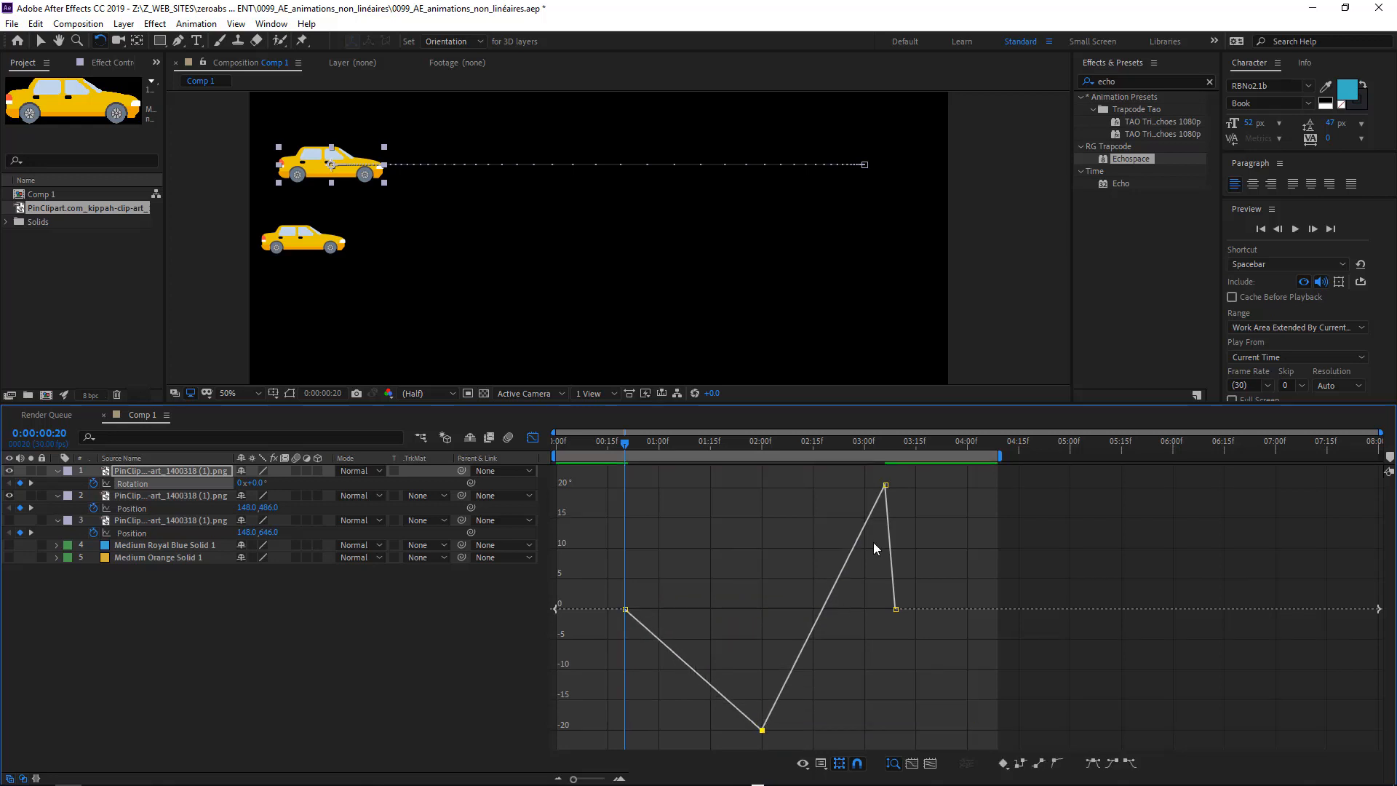
# Step: Move the top car's highest Rotation keyframe to about 0:00:03:07 and 20° in the value graph, and preview the animation
pyautogui.moveTo(886, 486)
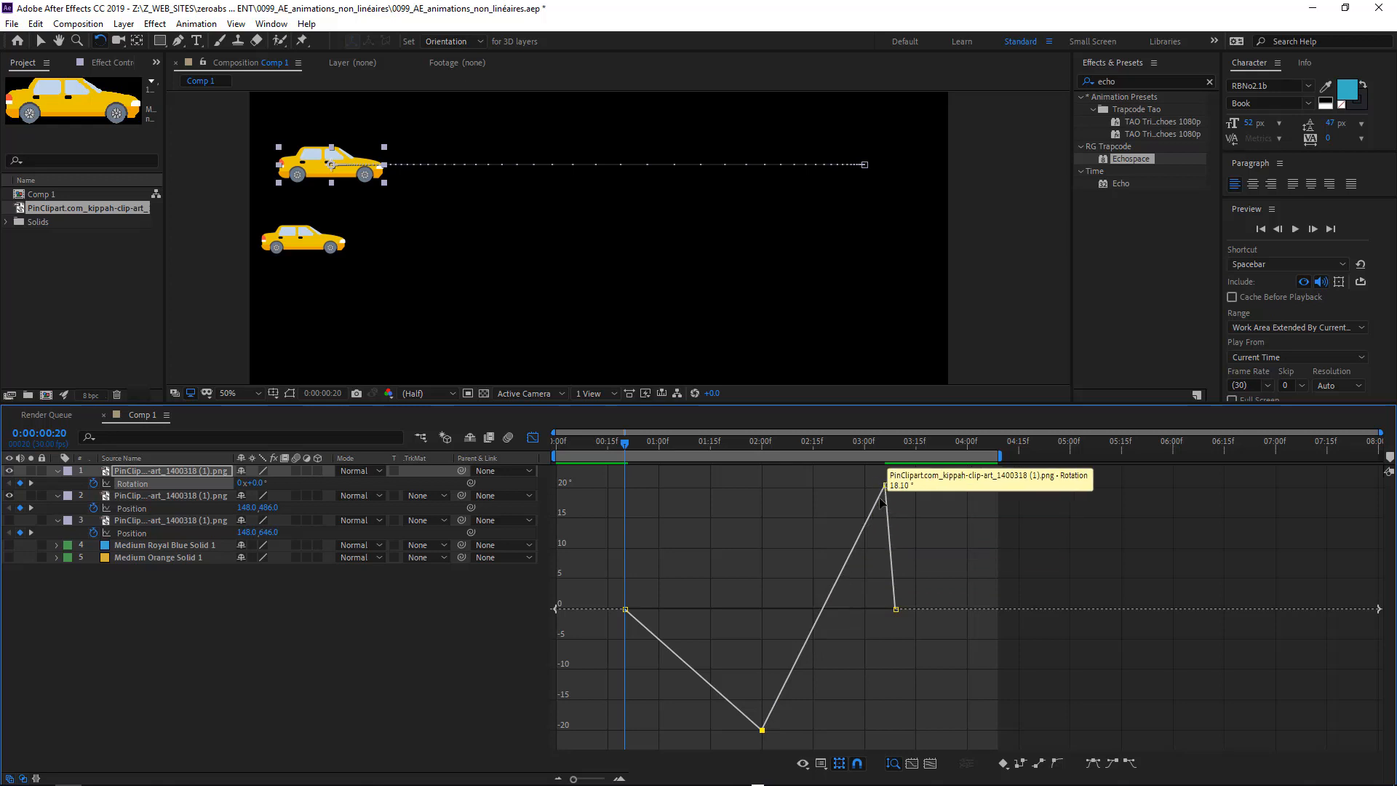
pyautogui.moveTo(886, 486); pyautogui.dragTo(889, 488)
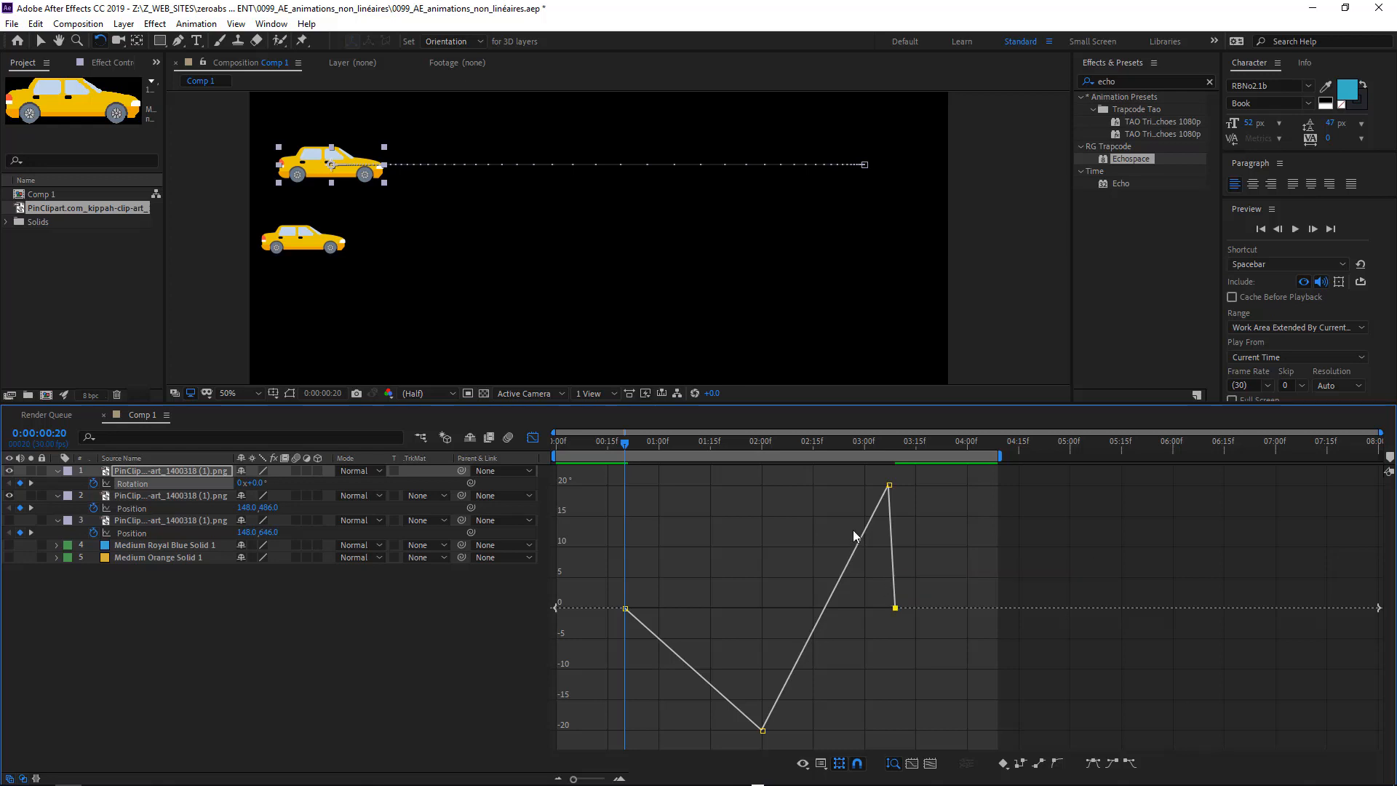
pyautogui.press('space')
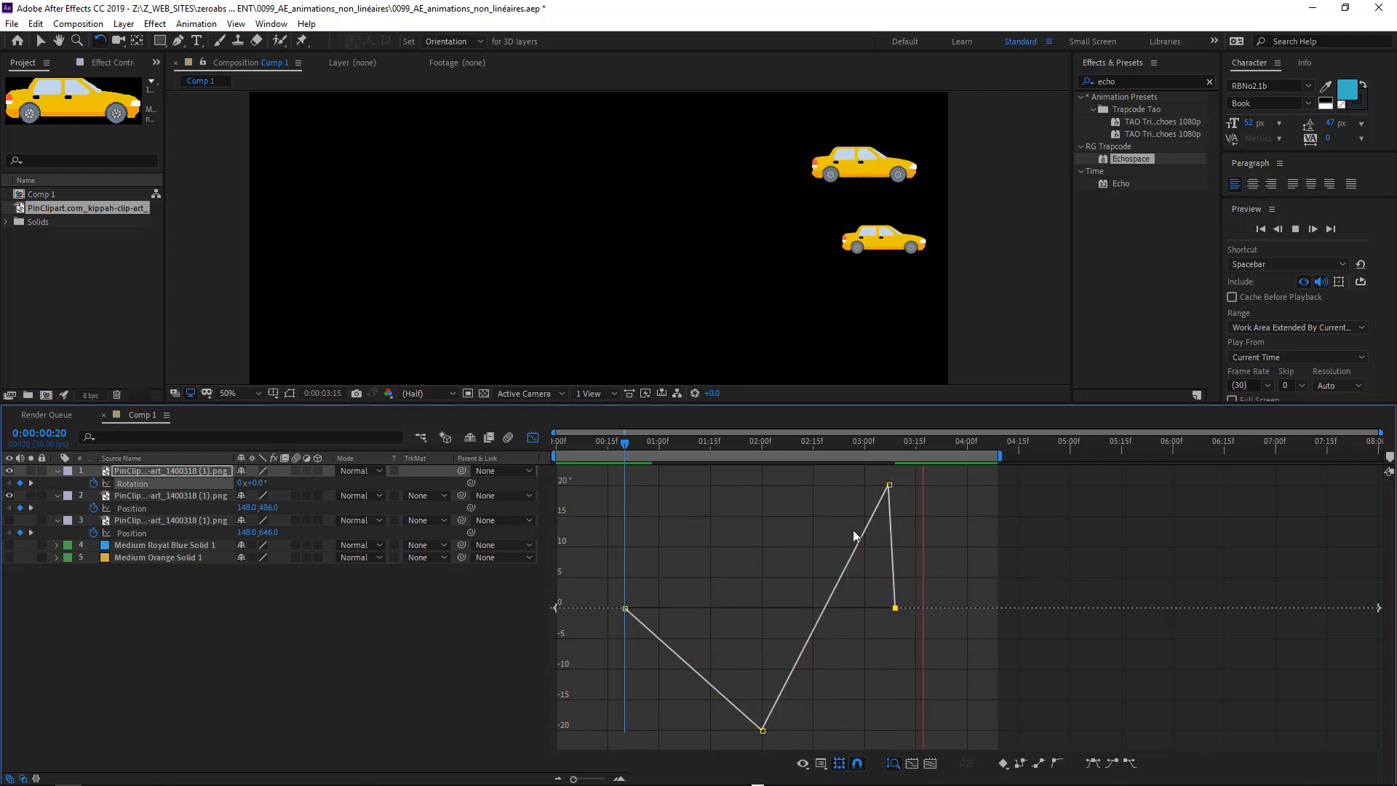
pyautogui.press('space')
# Step: Compare the top car's Rotation keyframes in the value graph with their display on the layer bars
pyautogui.moveTo(744, 700); pyautogui.dragTo(774, 736)
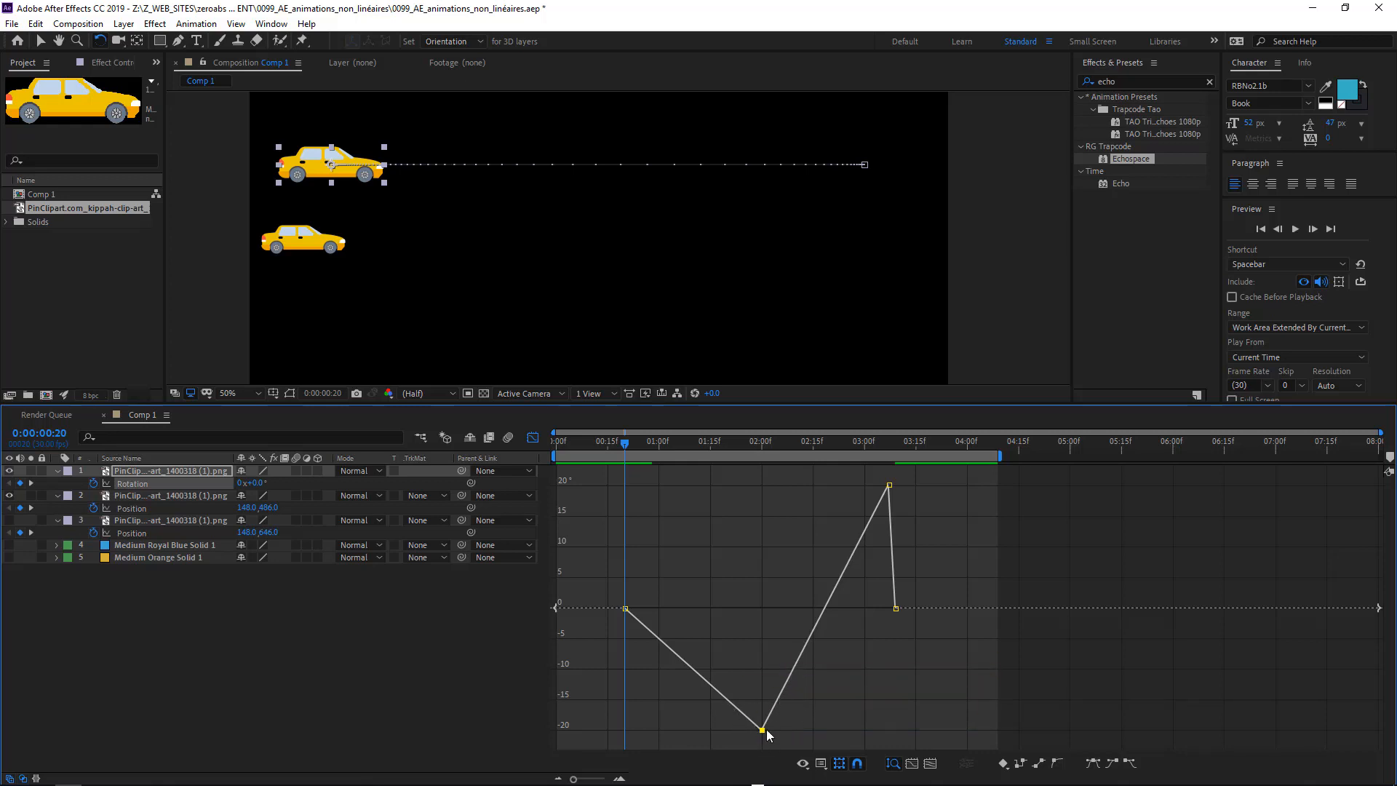
pyautogui.click(533, 438)
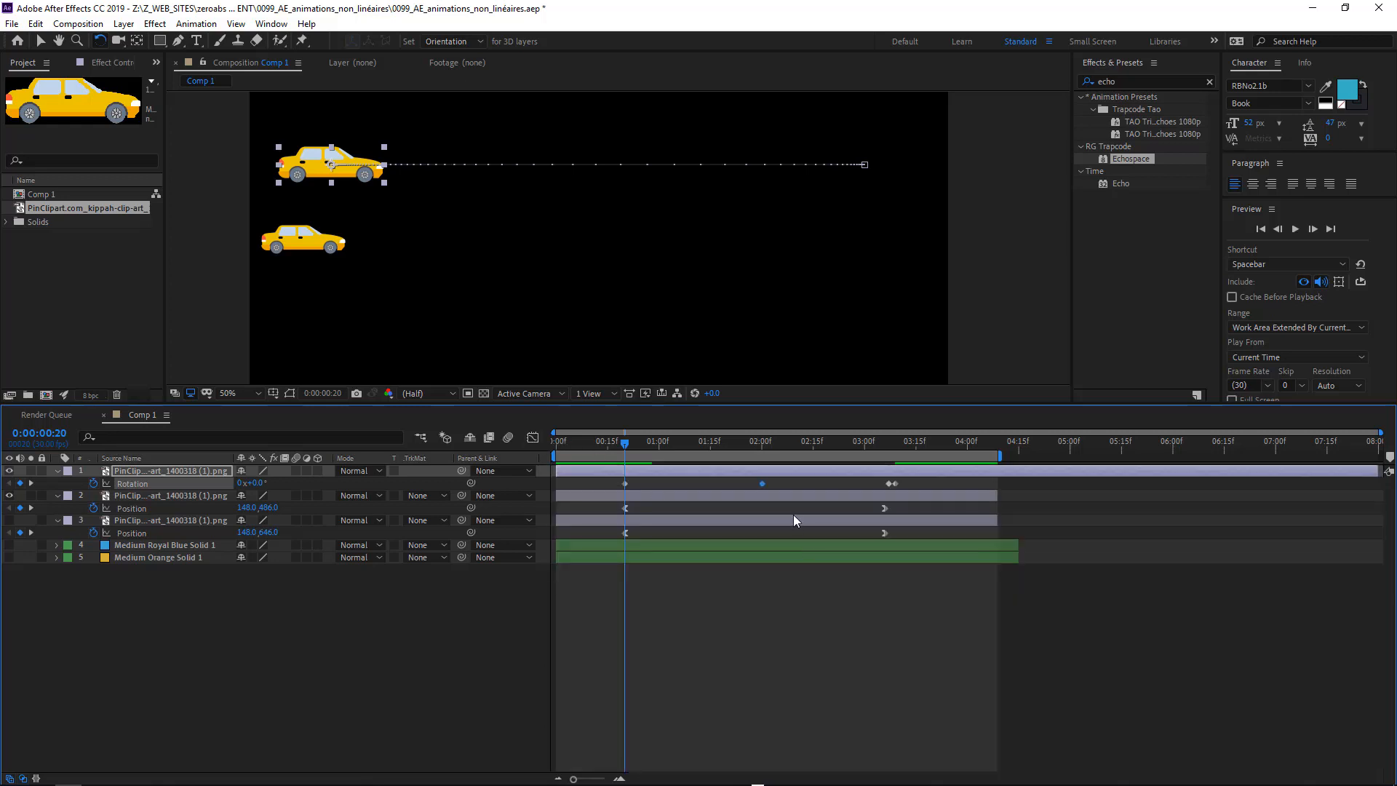
pyautogui.moveTo(774, 479); pyautogui.dragTo(751, 492)
pyautogui.moveTo(652, 483); pyautogui.dragTo(594, 487)
pyautogui.moveTo(752, 482); pyautogui.dragTo(796, 494)
pyautogui.click(533, 438)
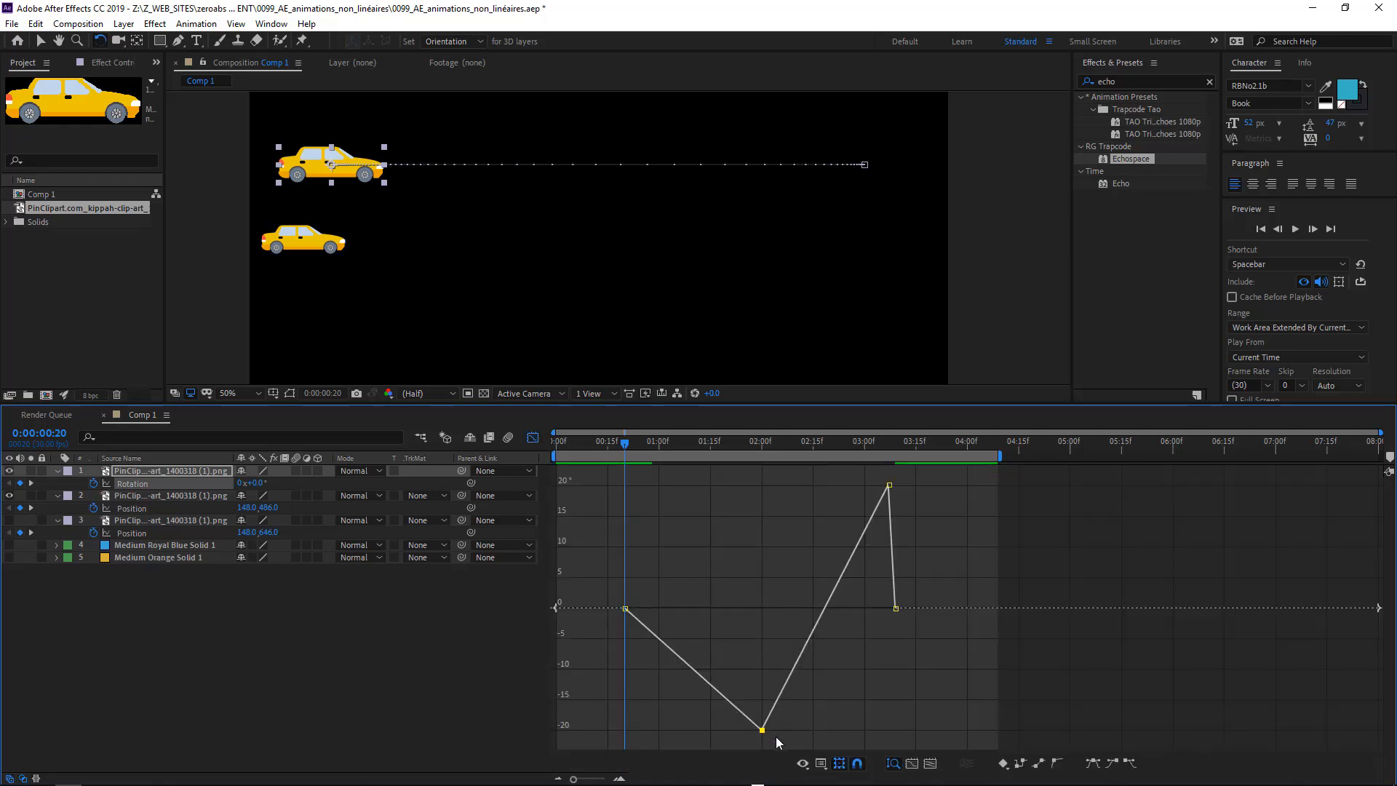
pyautogui.click(531, 438)
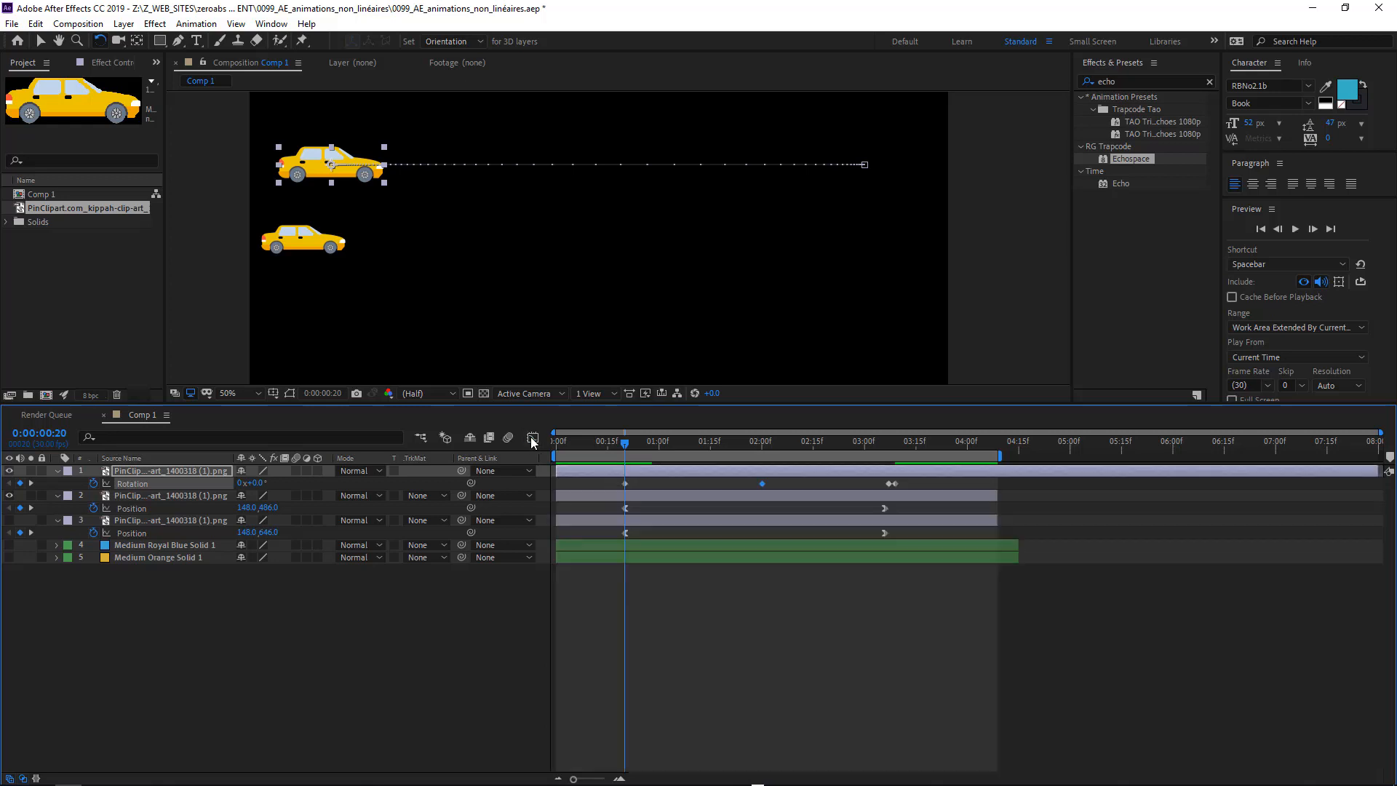
# Step: Look up Easy Ease among the Keyframe Assistant options of the second Rotation keyframe without applying it, and deselect everything
pyautogui.rightClick(761, 483)
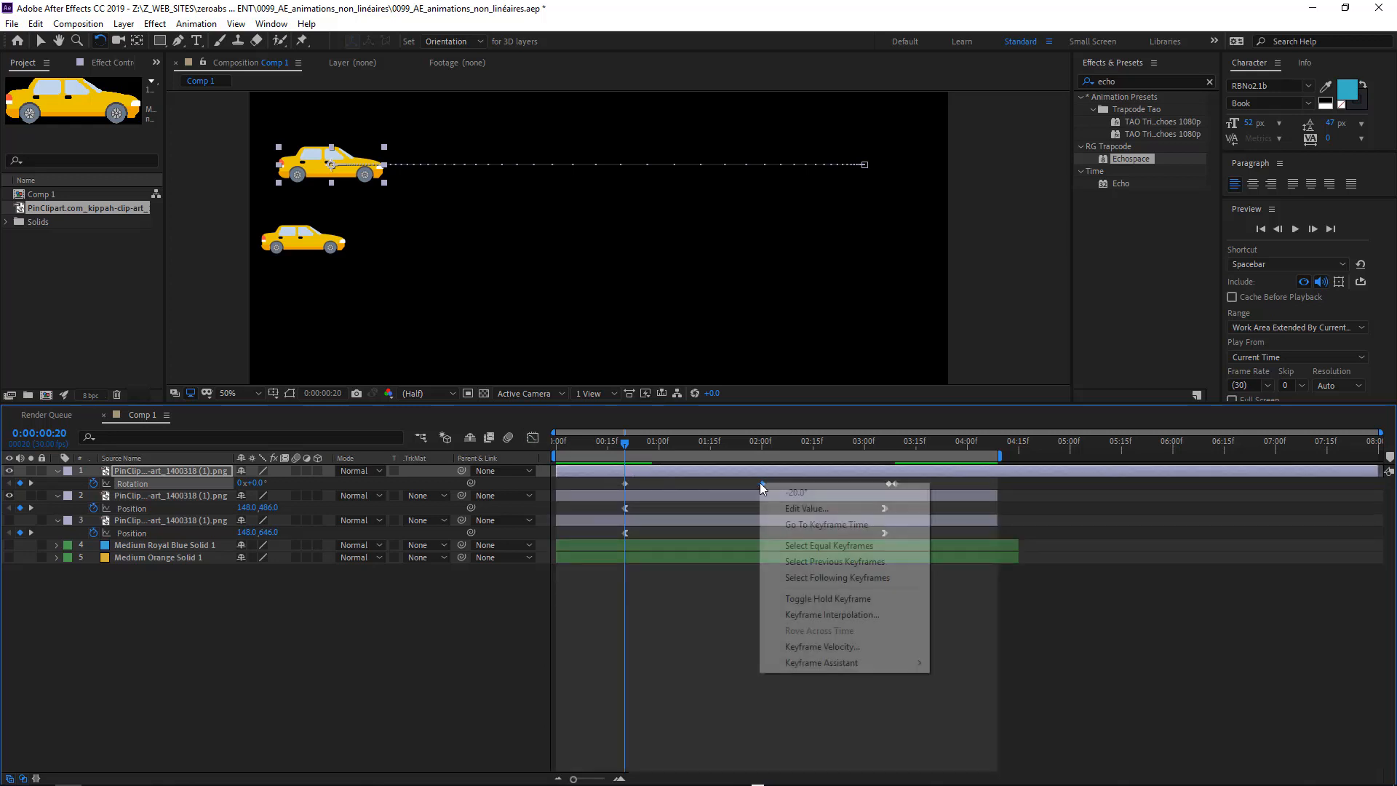
pyautogui.moveTo(845, 665)
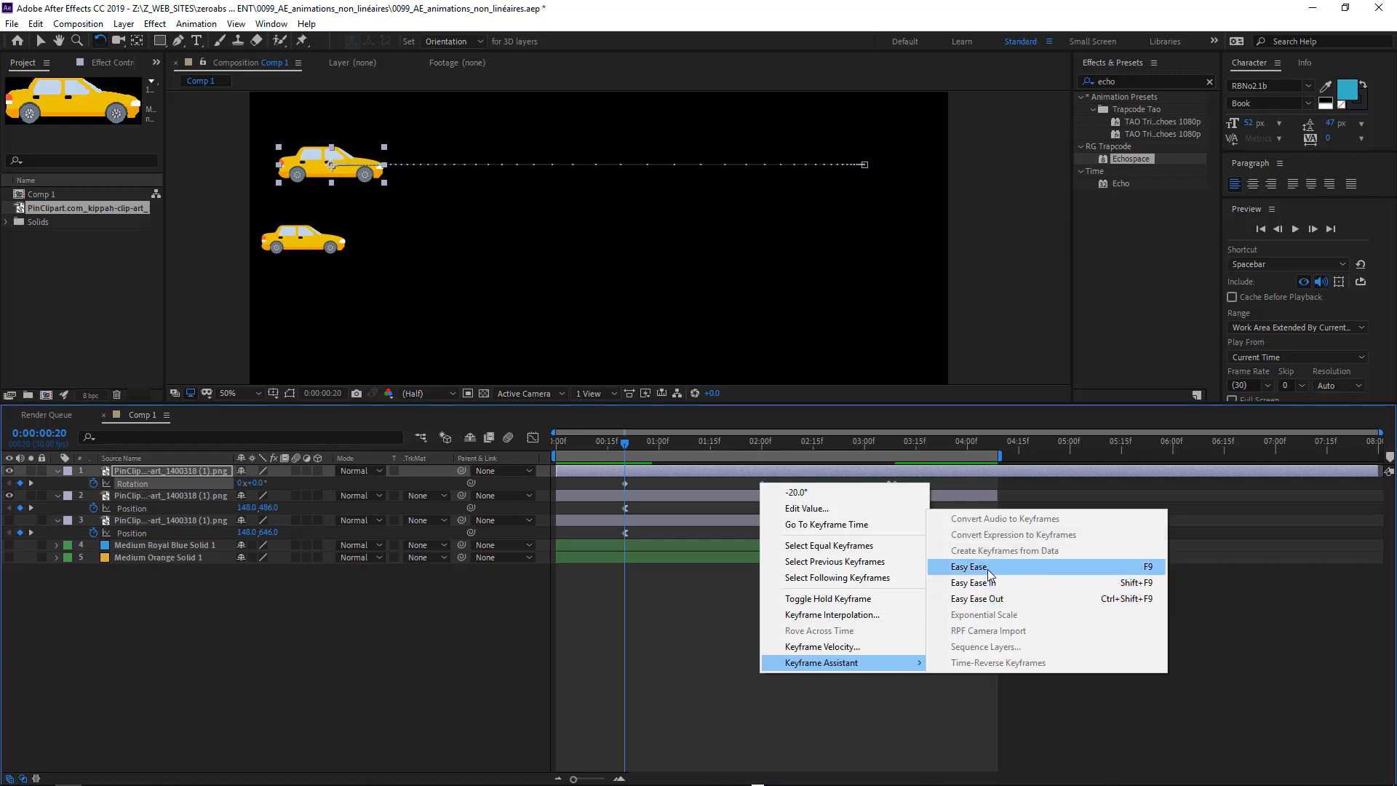
pyautogui.click(699, 612)
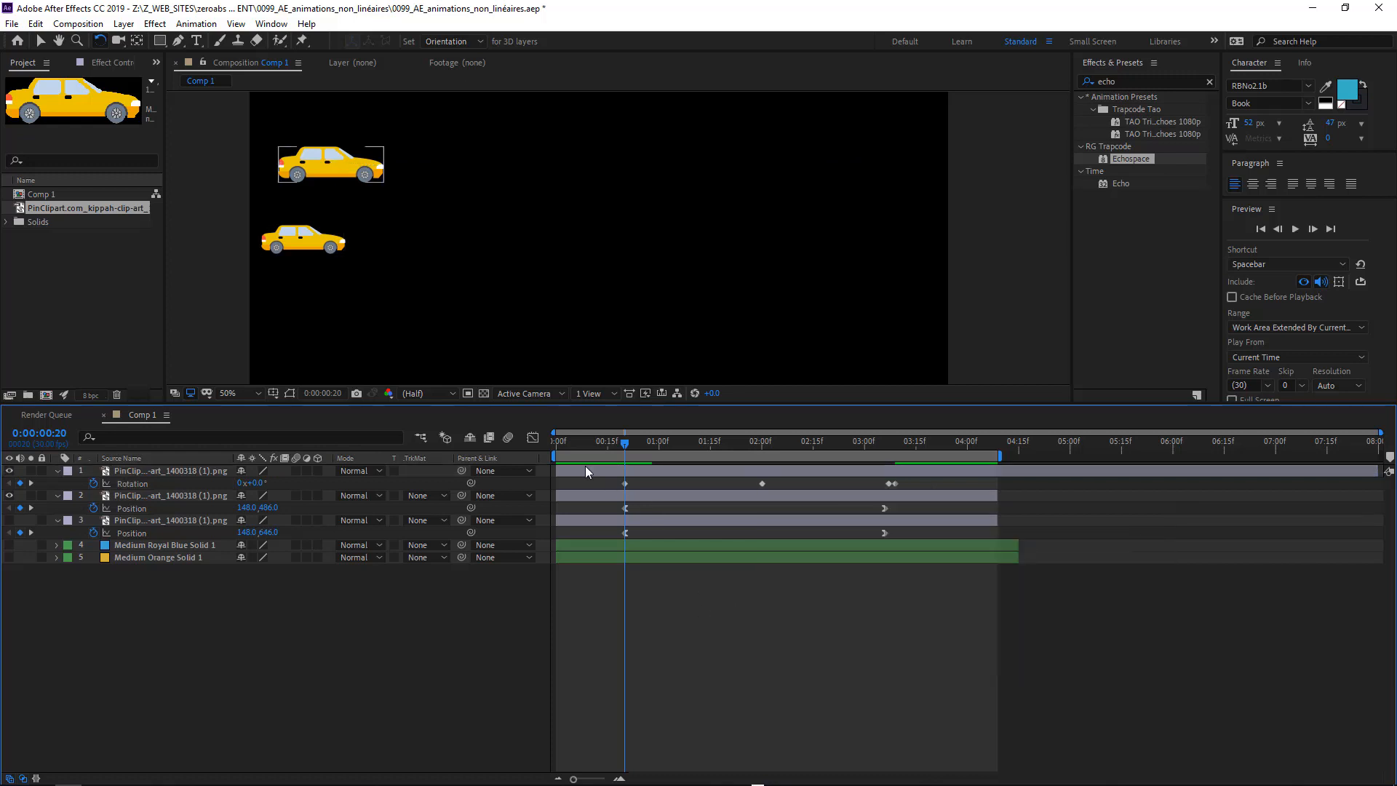
# Step: Apply Easy Ease to the top car's second Rotation keyframe in the value graph and lengthen both of its handles
pyautogui.click(610, 474)
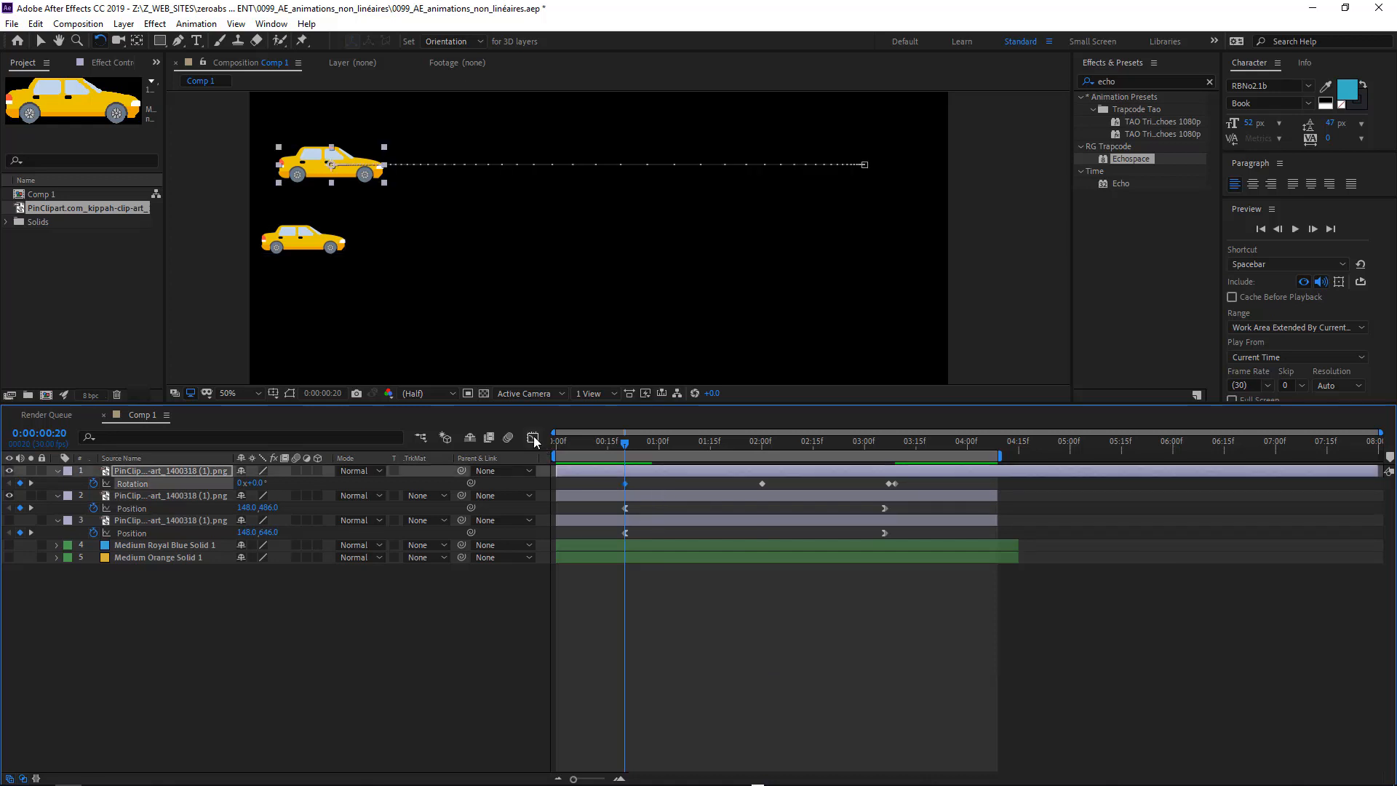
pyautogui.click(533, 437)
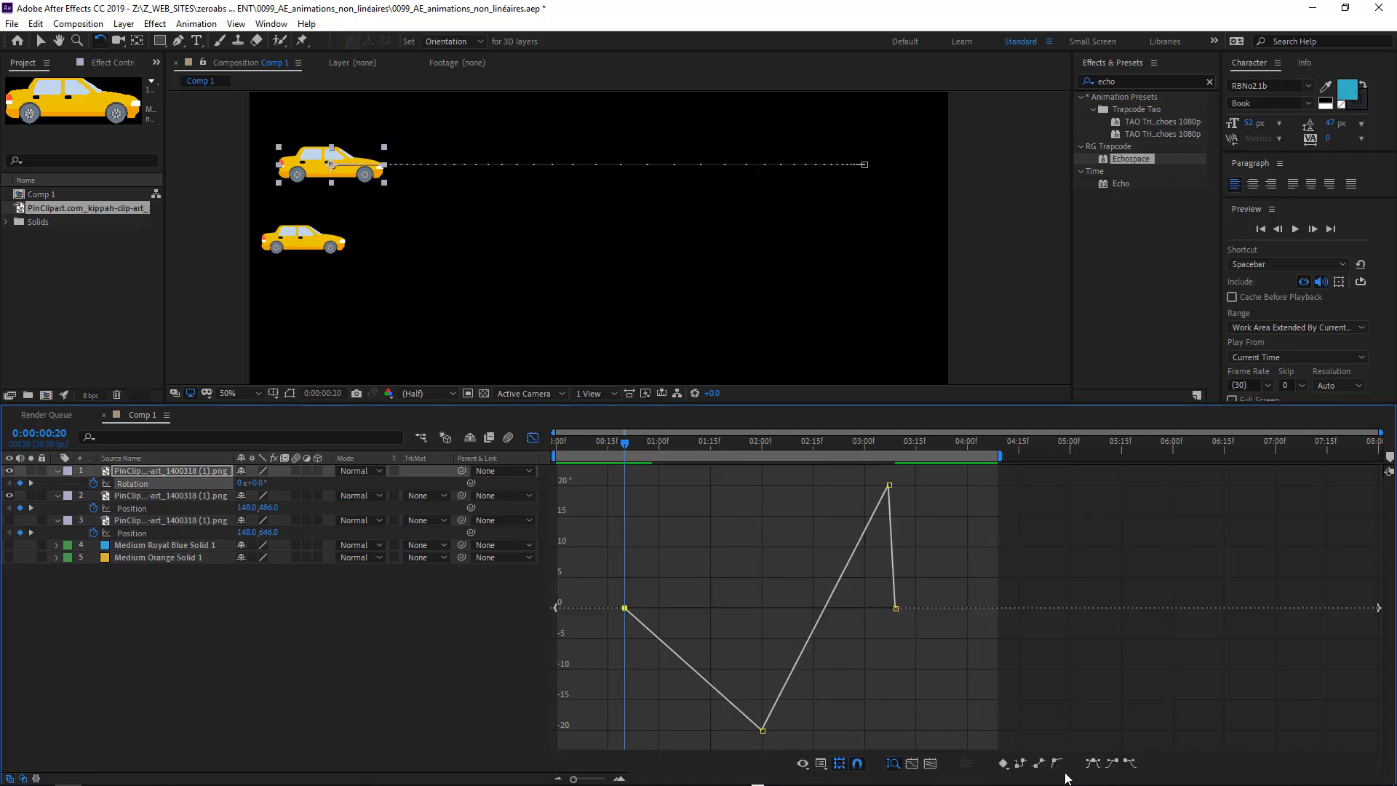
pyautogui.moveTo(807, 704); pyautogui.dragTo(720, 745)
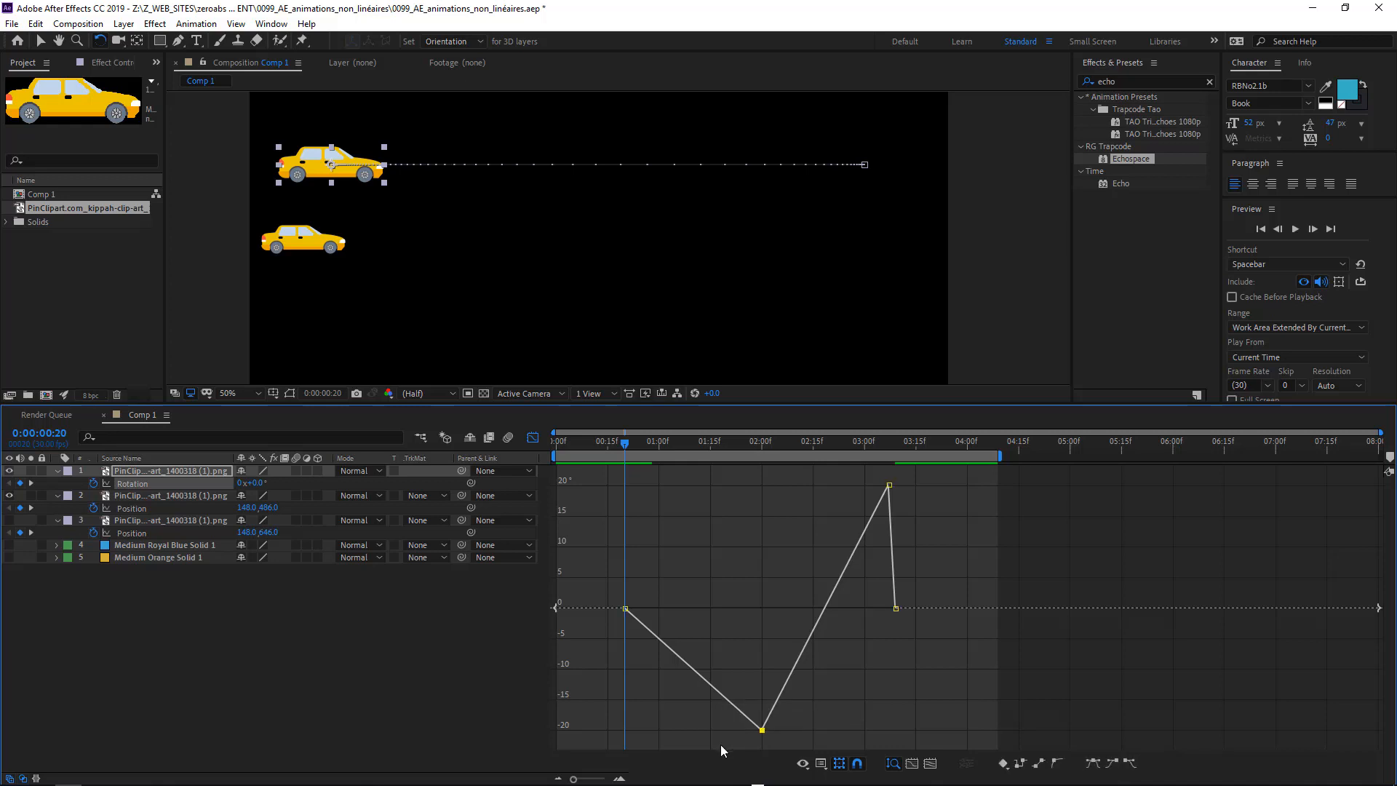
pyautogui.click(1094, 764)
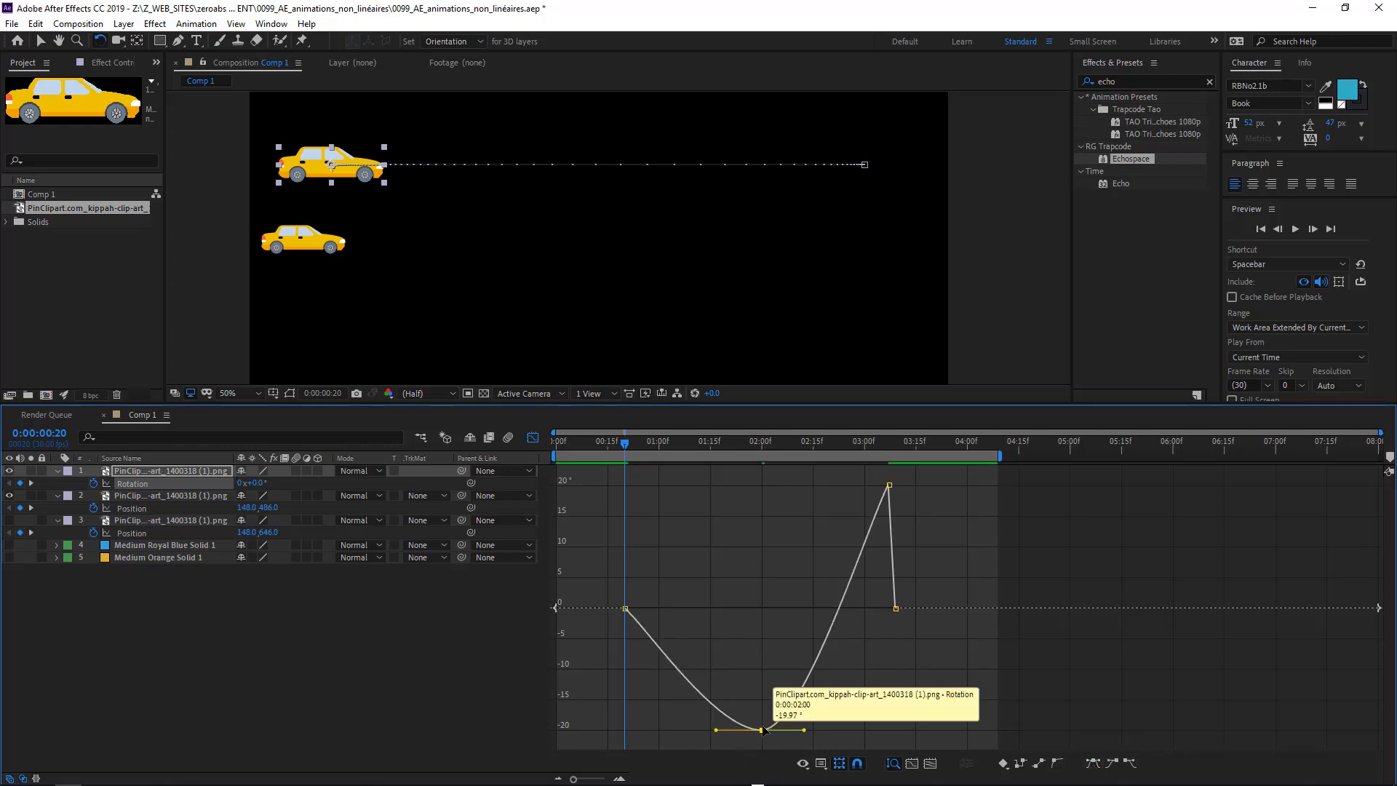
pyautogui.moveTo(716, 730); pyautogui.dragTo(697, 729)
pyautogui.moveTo(805, 730); pyautogui.dragTo(825, 730)
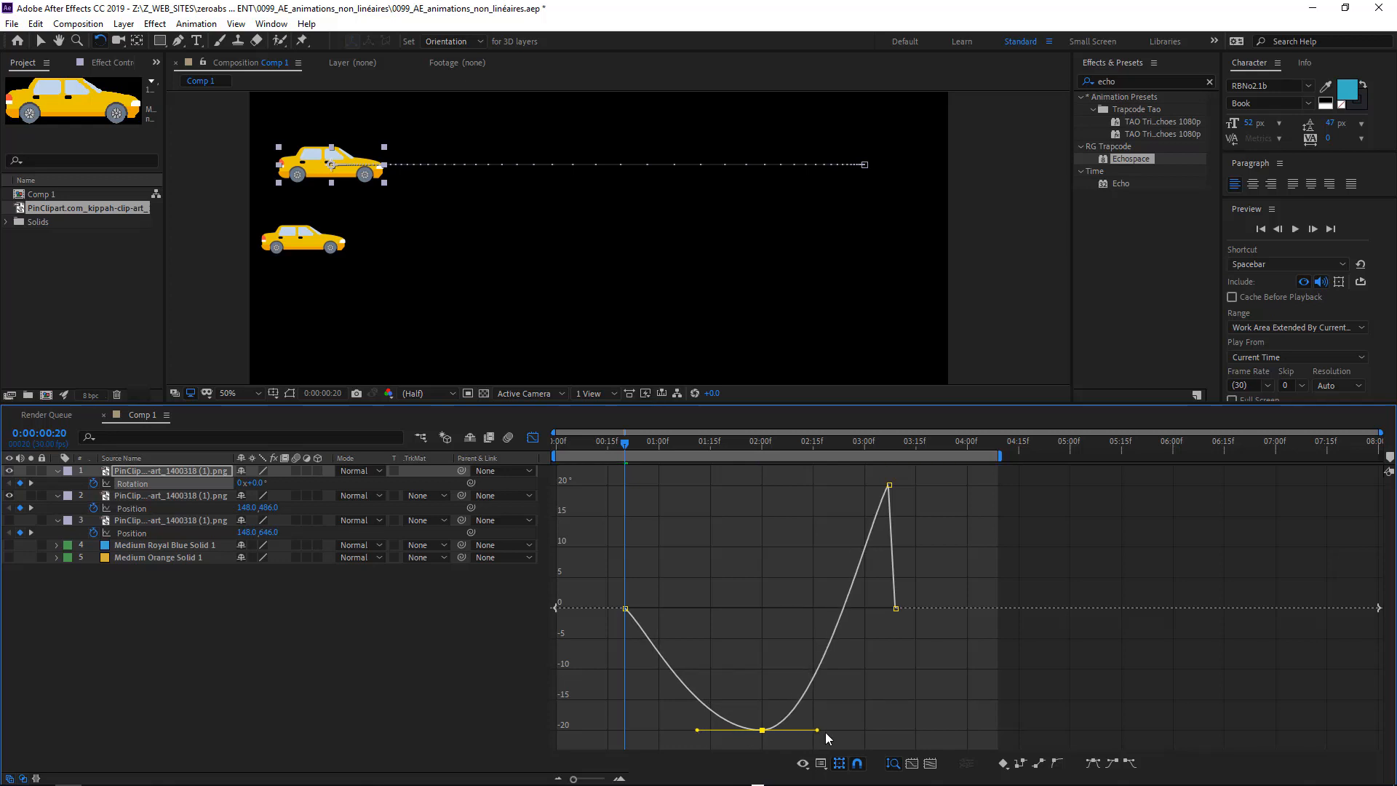
pyautogui.moveTo(758, 731)
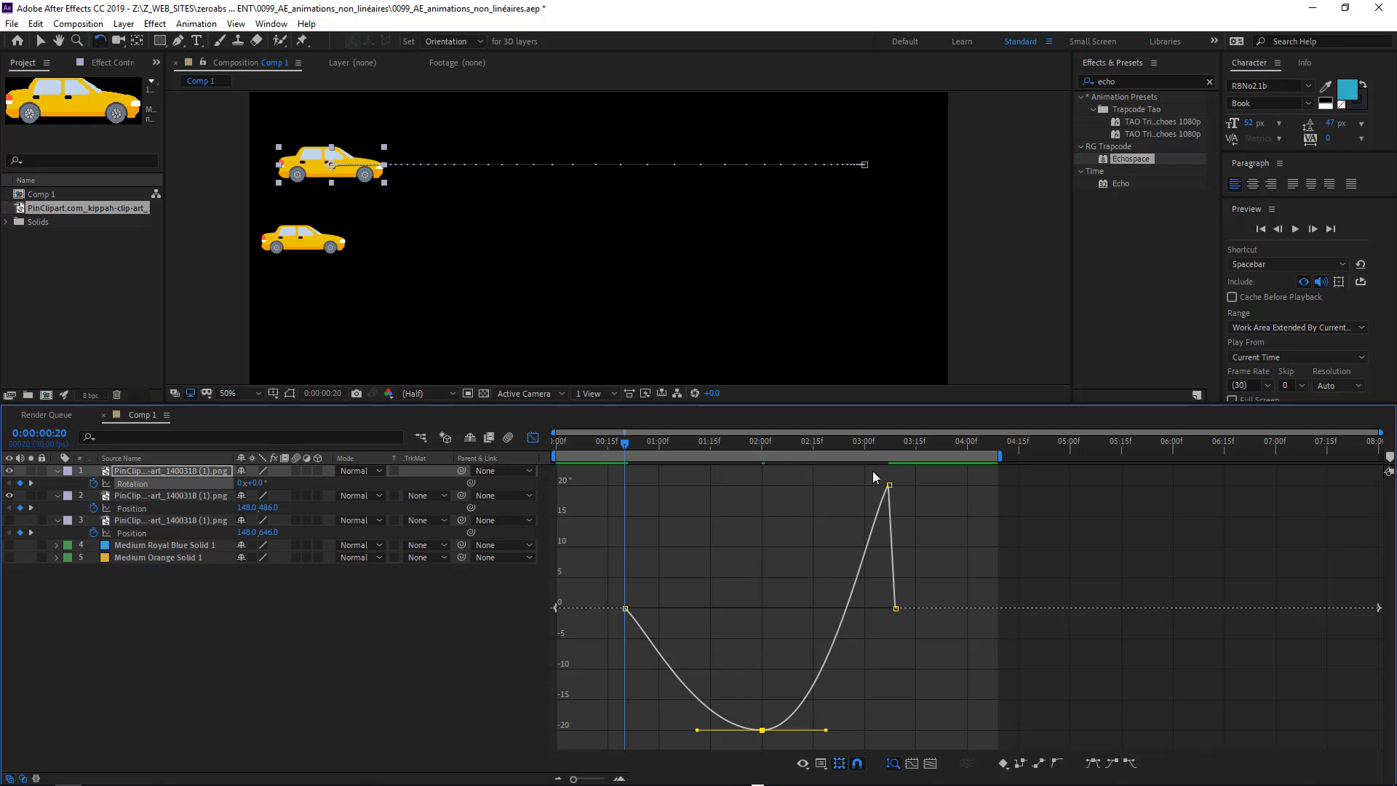
# Step: Apply Easy Ease to the top car's highest Rotation keyframe and lengthen its incoming handle
pyautogui.moveTo(872, 471); pyautogui.dragTo(915, 517)
pyautogui.click(1094, 762)
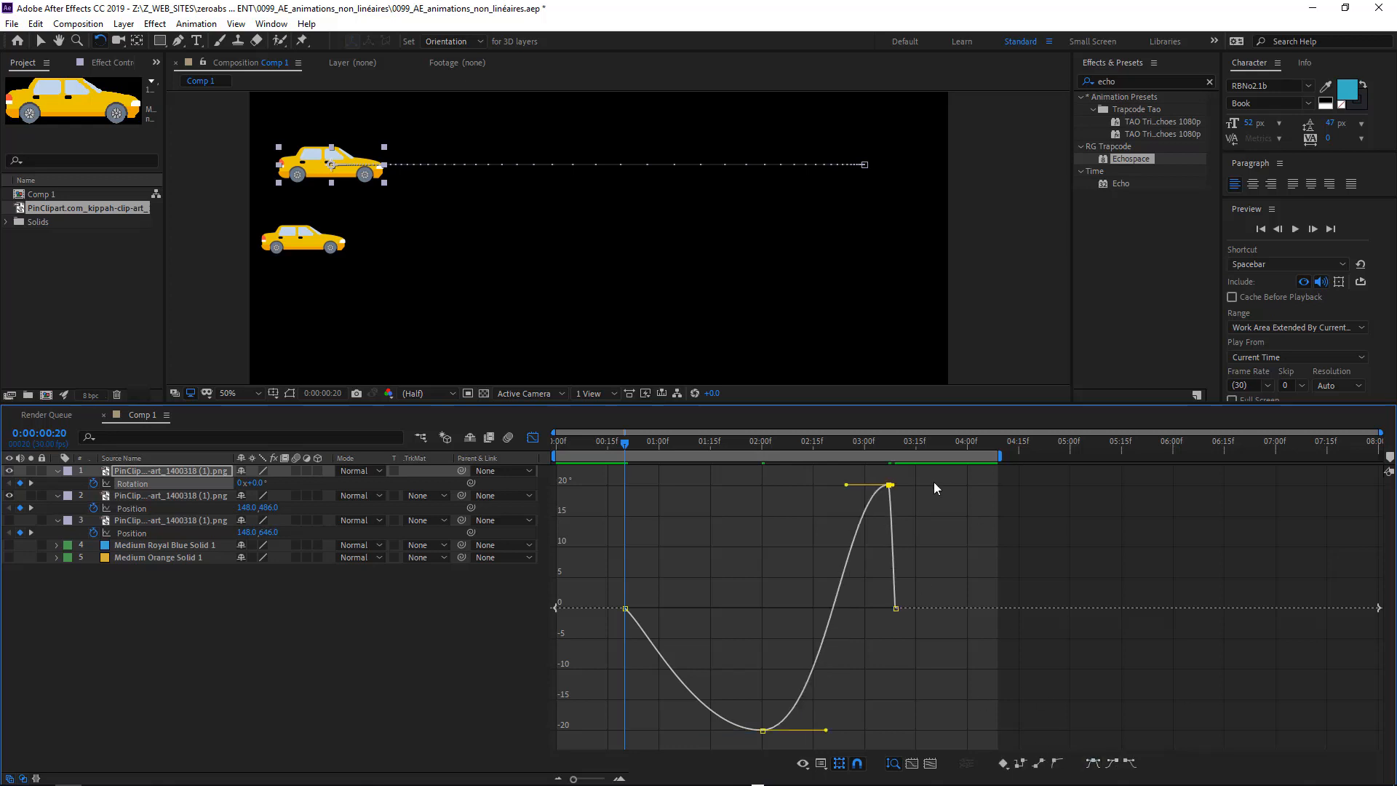
pyautogui.moveTo(847, 485); pyautogui.dragTo(896, 487)
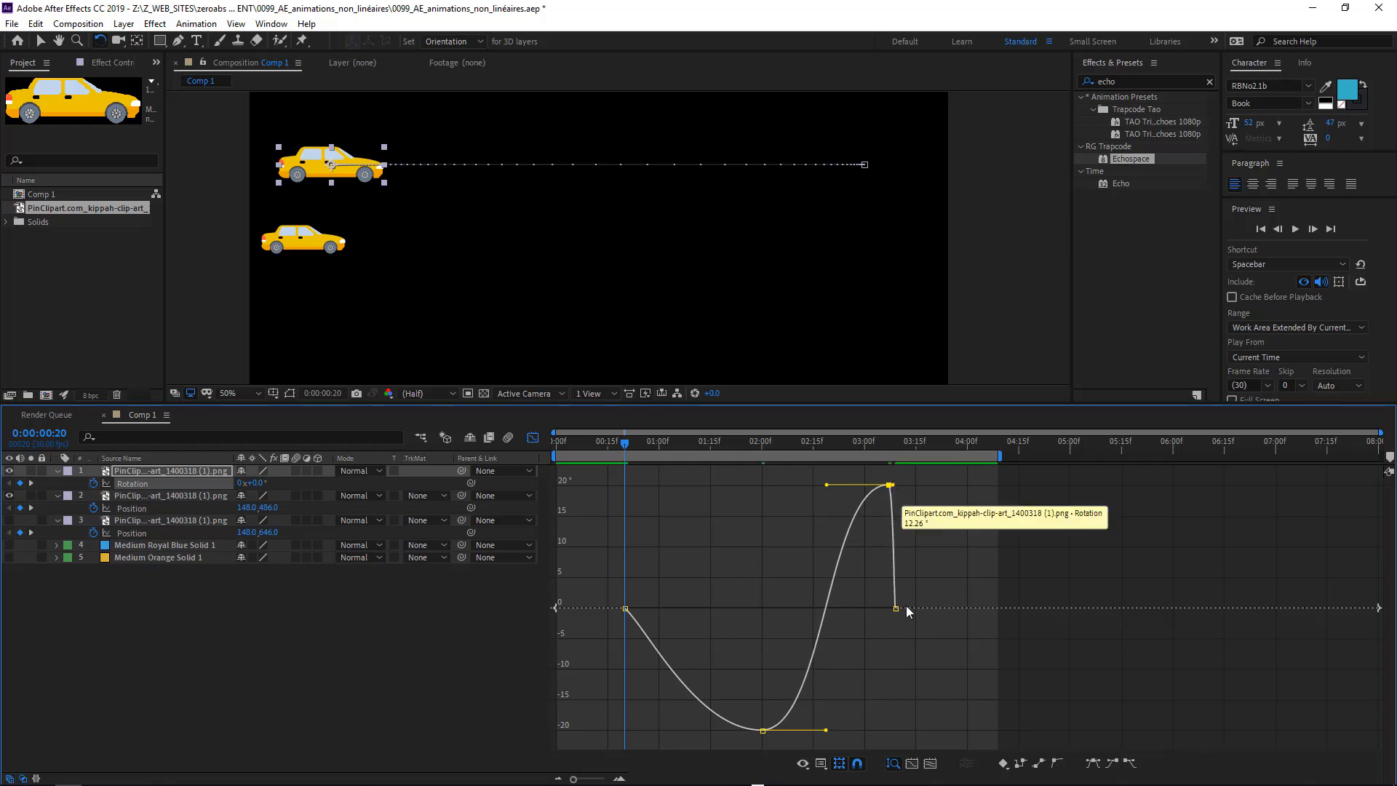
# Step: Apply Easy Ease In to the last Rotation keyframe and slightly extend the outgoing handle of the highest keyframe
pyautogui.moveTo(923, 634); pyautogui.dragTo(844, 559)
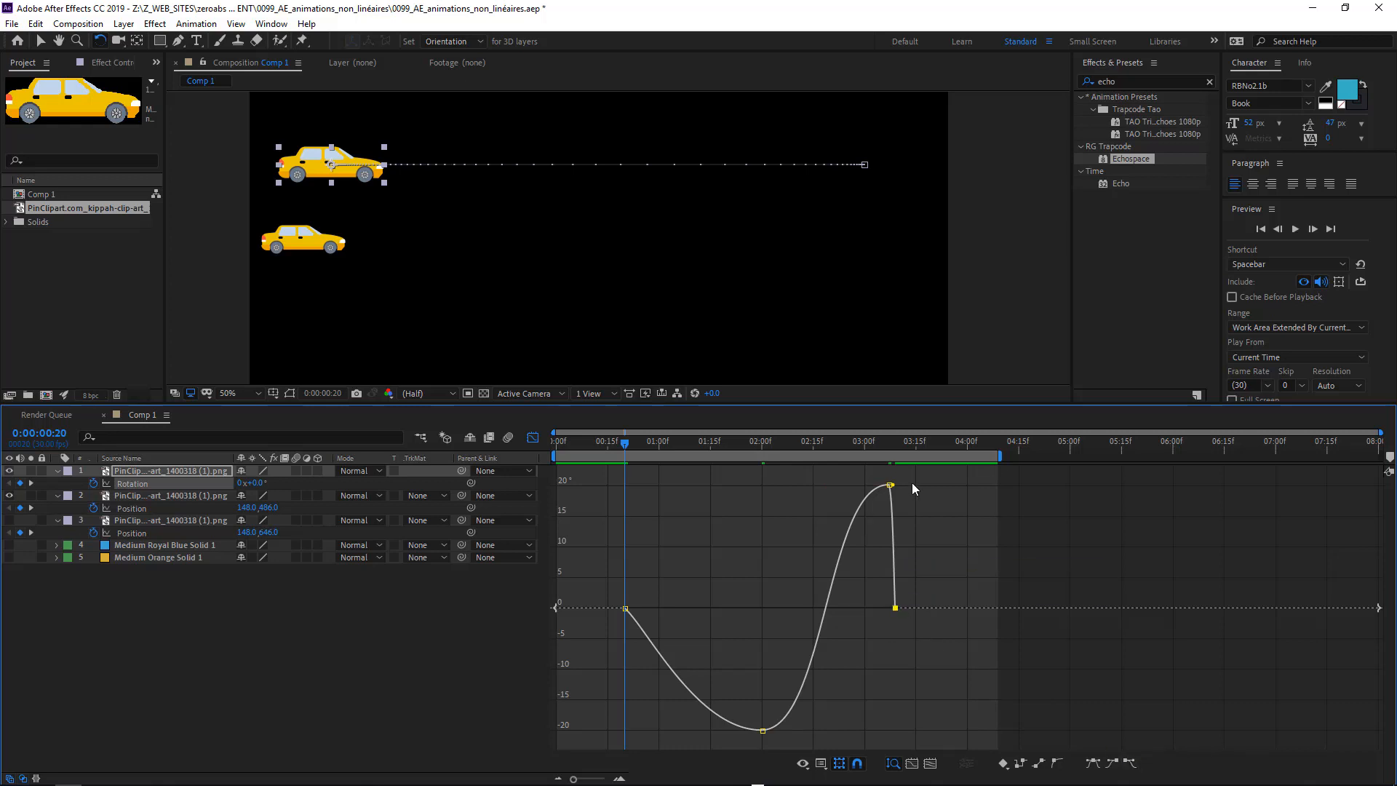
pyautogui.click(1111, 762)
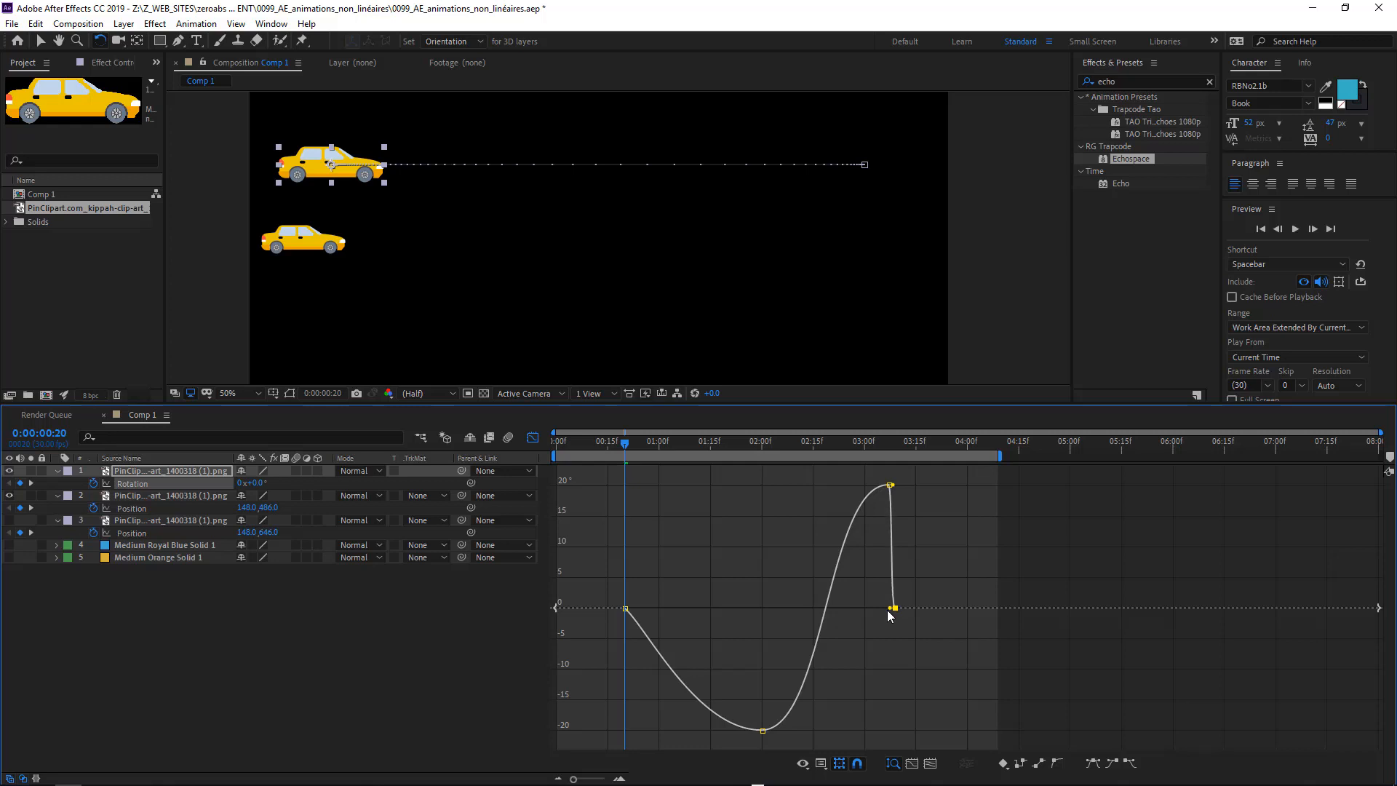
pyautogui.click(889, 485)
pyautogui.moveTo(887, 483); pyautogui.dragTo(892, 485)
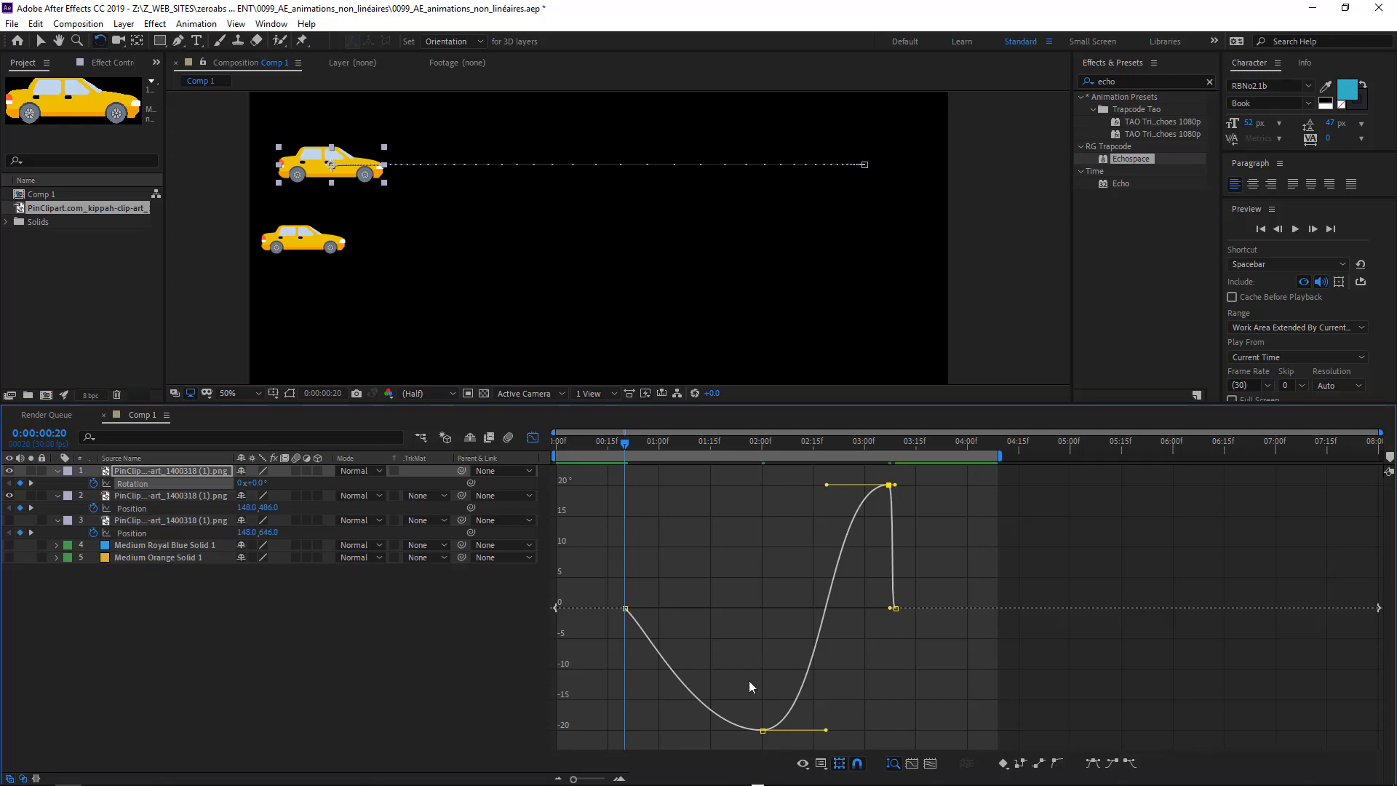
# Step: Go to 0:00:02:00 and try raising the top car's second Rotation keyframe in the value graph
pyautogui.moveTo(772, 444); pyautogui.dragTo(762, 444)
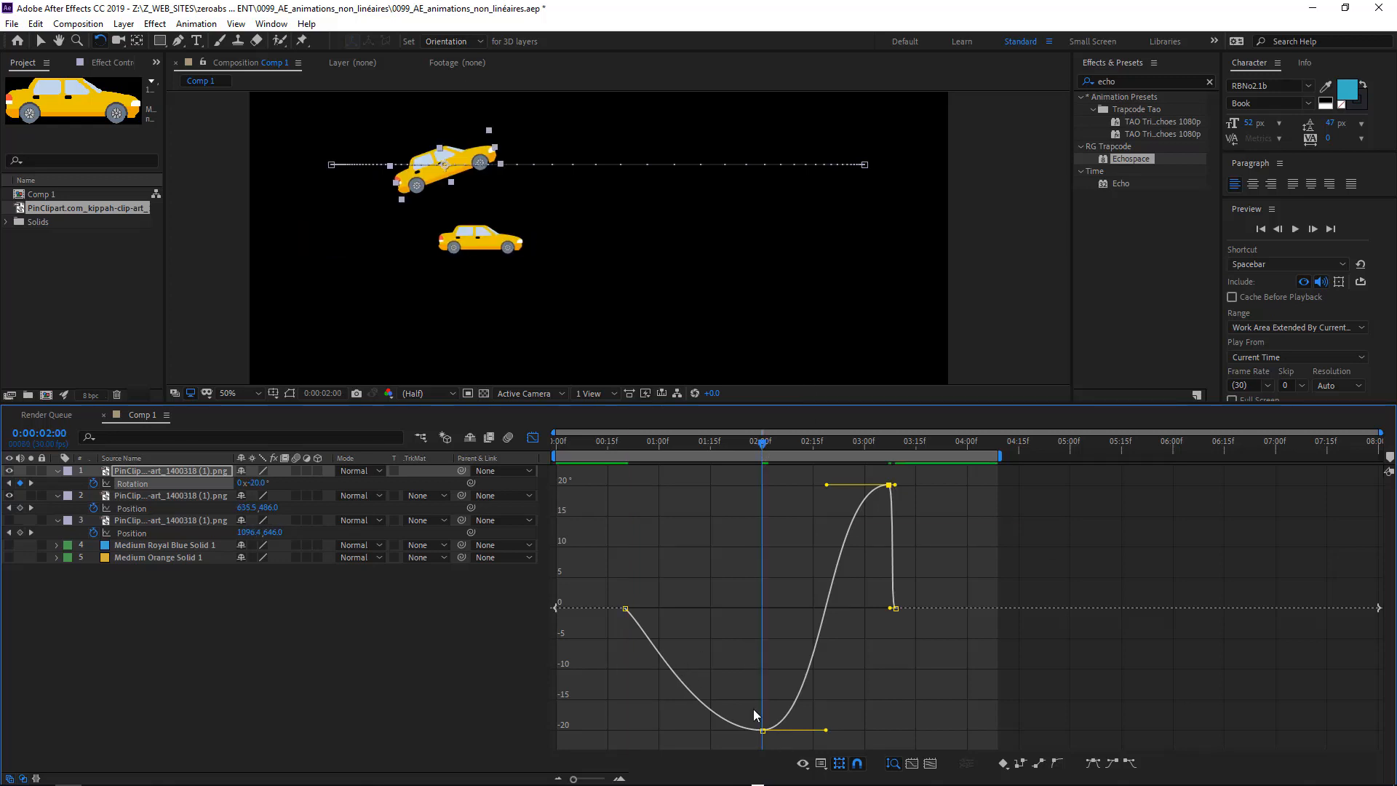
pyautogui.moveTo(753, 709); pyautogui.dragTo(780, 749)
pyautogui.moveTo(761, 729); pyautogui.dragTo(762, 668)
pyautogui.moveTo(762, 660); pyautogui.dragTo(762, 629)
pyautogui.moveTo(764, 691); pyautogui.dragTo(693, 733)
# Step: Apply Easy Ease Out to the top car's first Rotation keyframe, lengthen its outgoing handle, and preview the animation
pyautogui.moveTo(593, 585); pyautogui.dragTo(622, 608)
pyautogui.click(1130, 763)
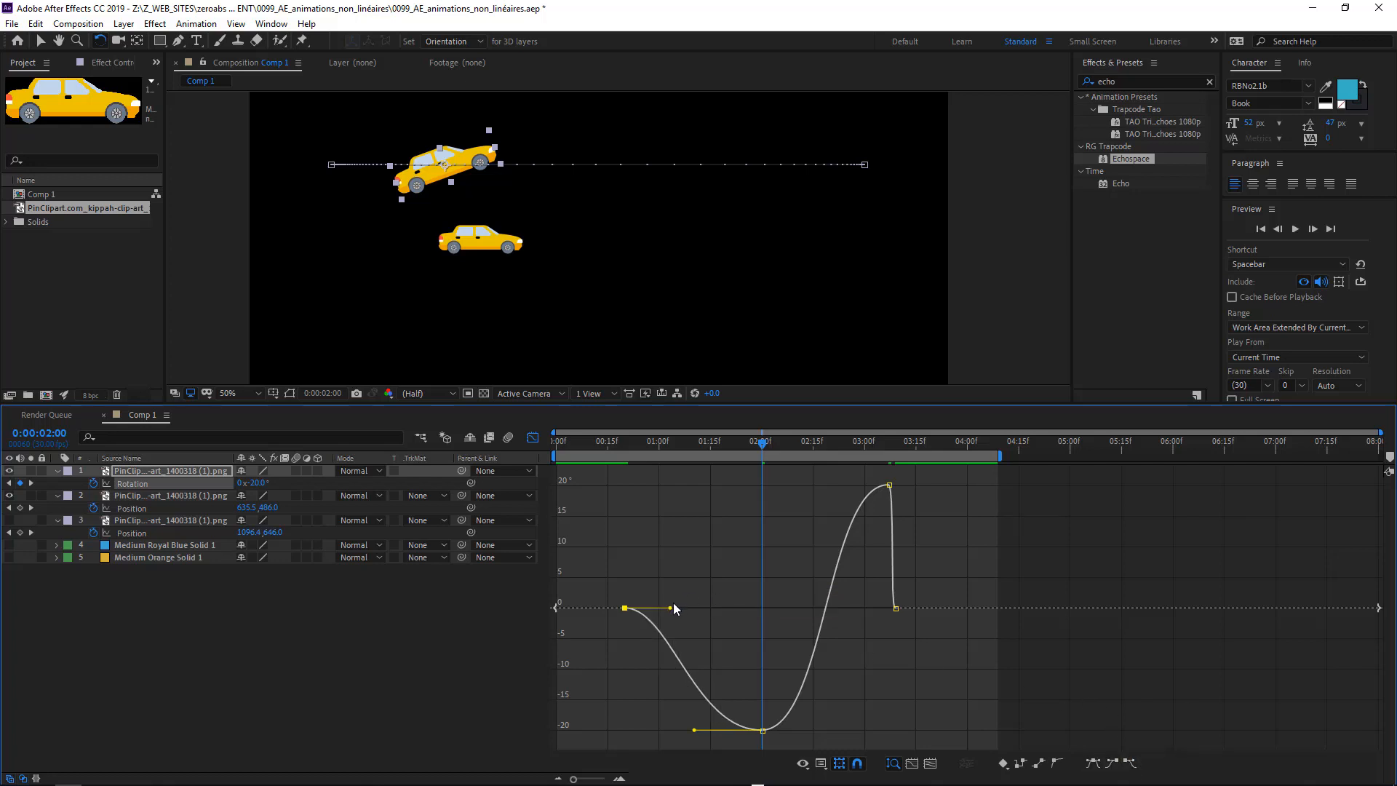
pyautogui.moveTo(673, 607)
pyautogui.mouseDown()
pyautogui.moveTo(765, 605)
pyautogui.moveTo(678, 606)
pyautogui.moveTo(722, 602)
pyautogui.moveTo(682, 605)
pyautogui.moveTo(700, 609)
pyautogui.mouseUp()
pyautogui.press('space')
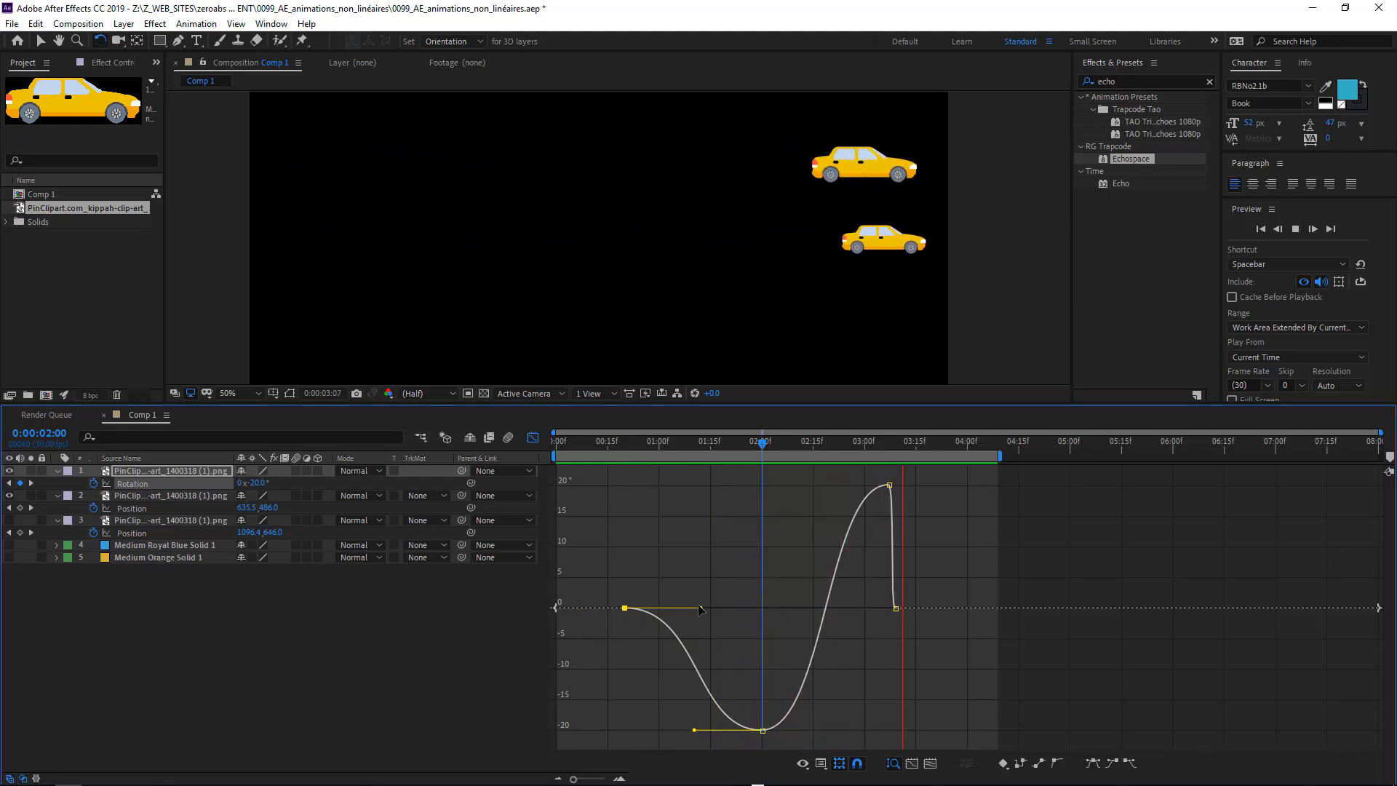
pyautogui.press('space')
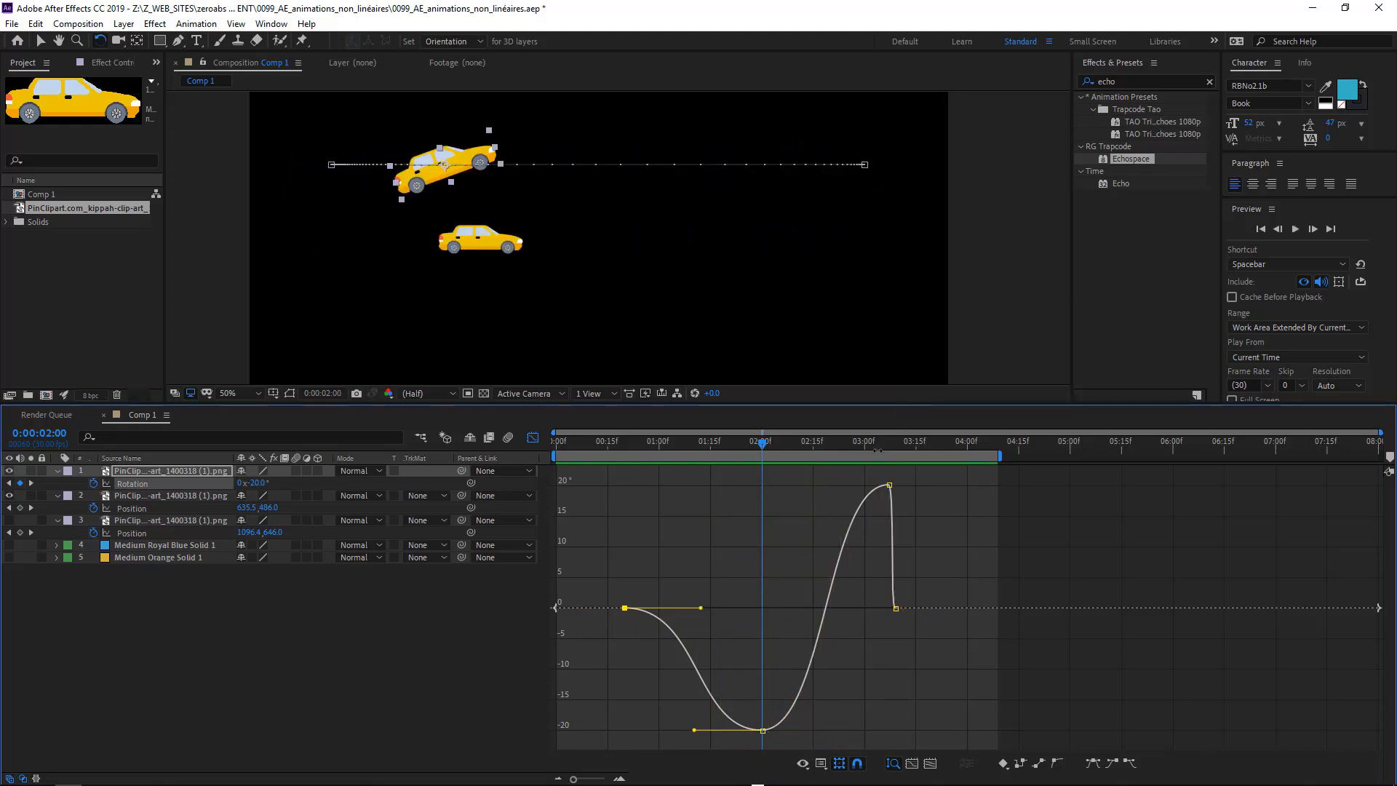
# Step: Shift the top car's highest Rotation keyframe earlier to about 0:00:03:01 at 20°, and preview the animation
pyautogui.moveTo(878, 450); pyautogui.dragTo(900, 445)
pyautogui.moveTo(890, 488)
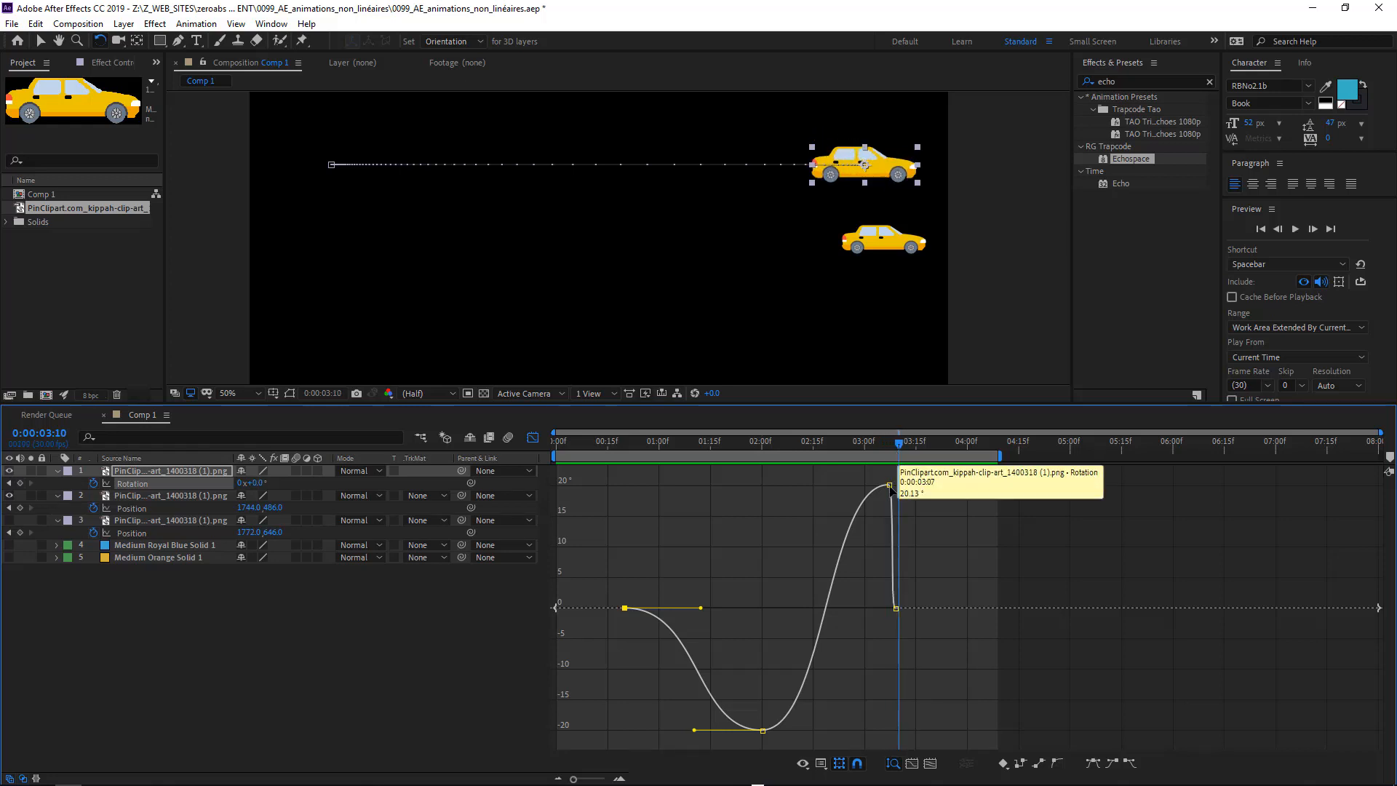
pyautogui.moveTo(889, 486); pyautogui.dragTo(868, 485)
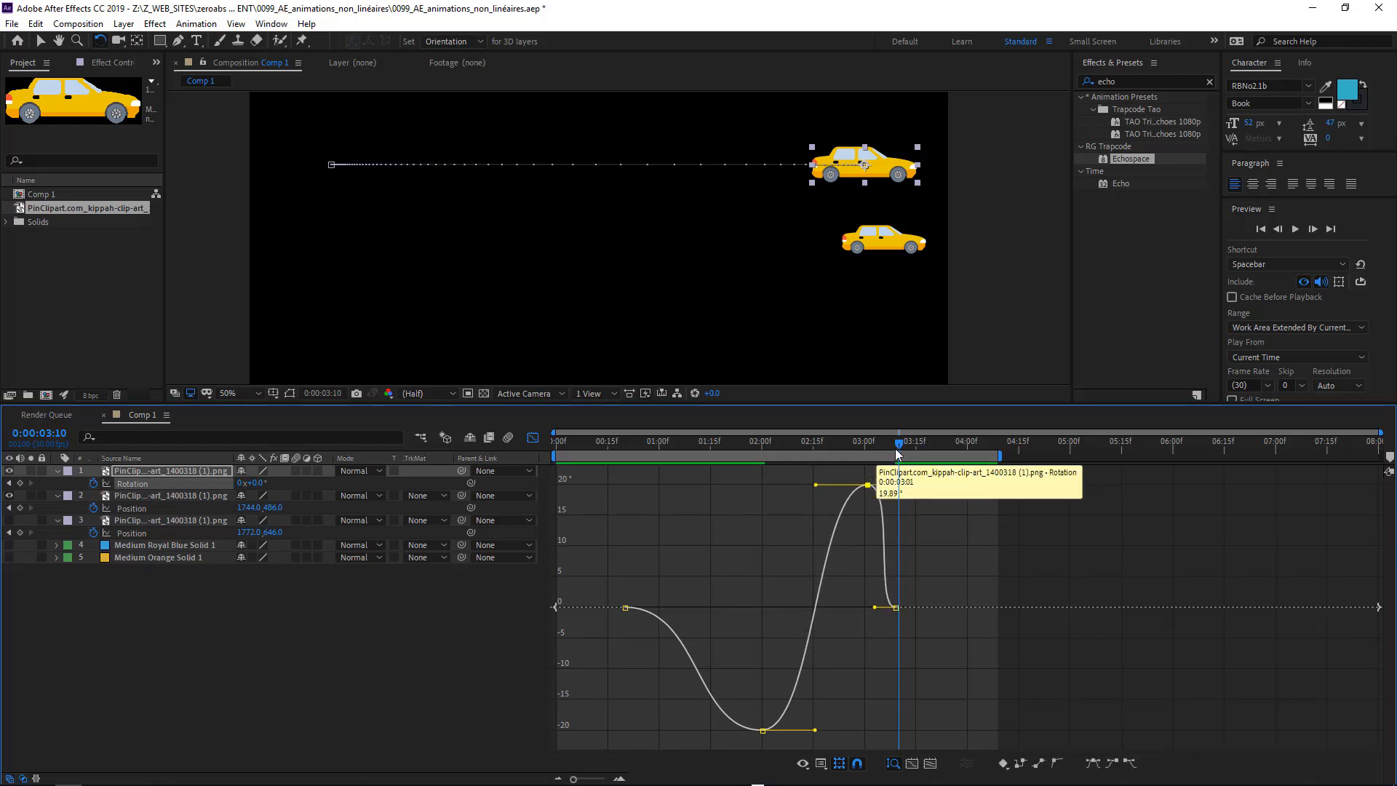
pyautogui.press('space')
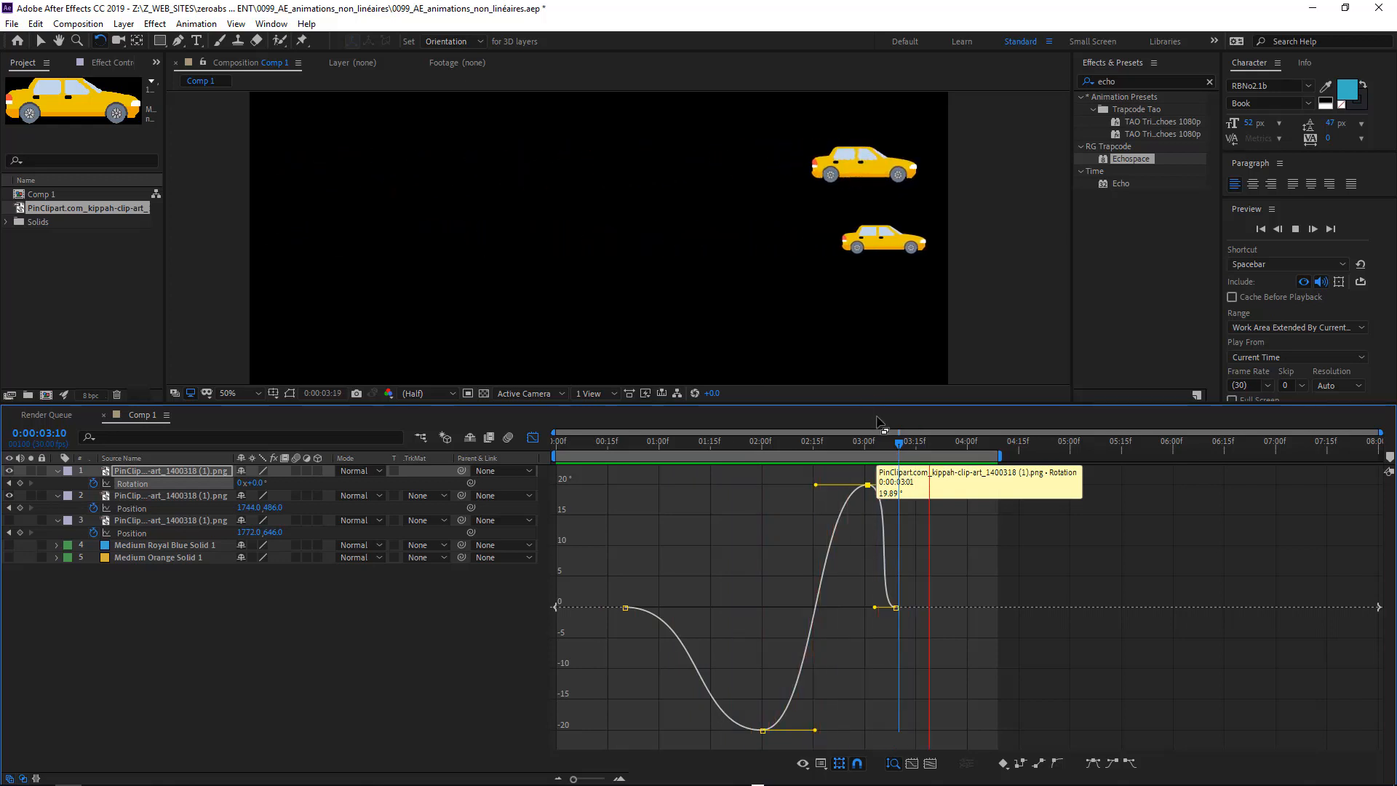
# Step: Move the top car's last Rotation keyframe to 0:00:03:15 at 0° and stop the preview
pyautogui.click(869, 592)
pyautogui.moveTo(894, 607); pyautogui.dragTo(916, 608)
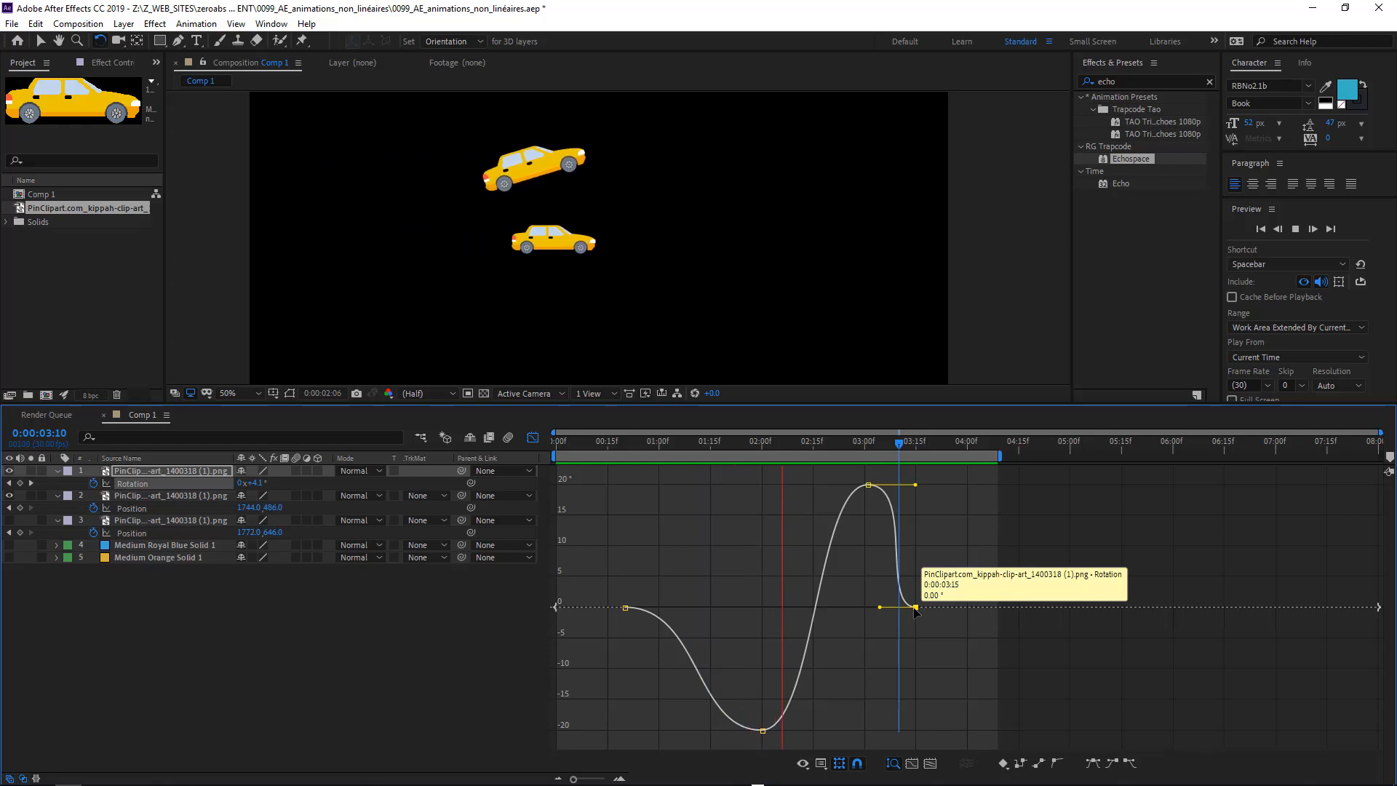
pyautogui.press('space')
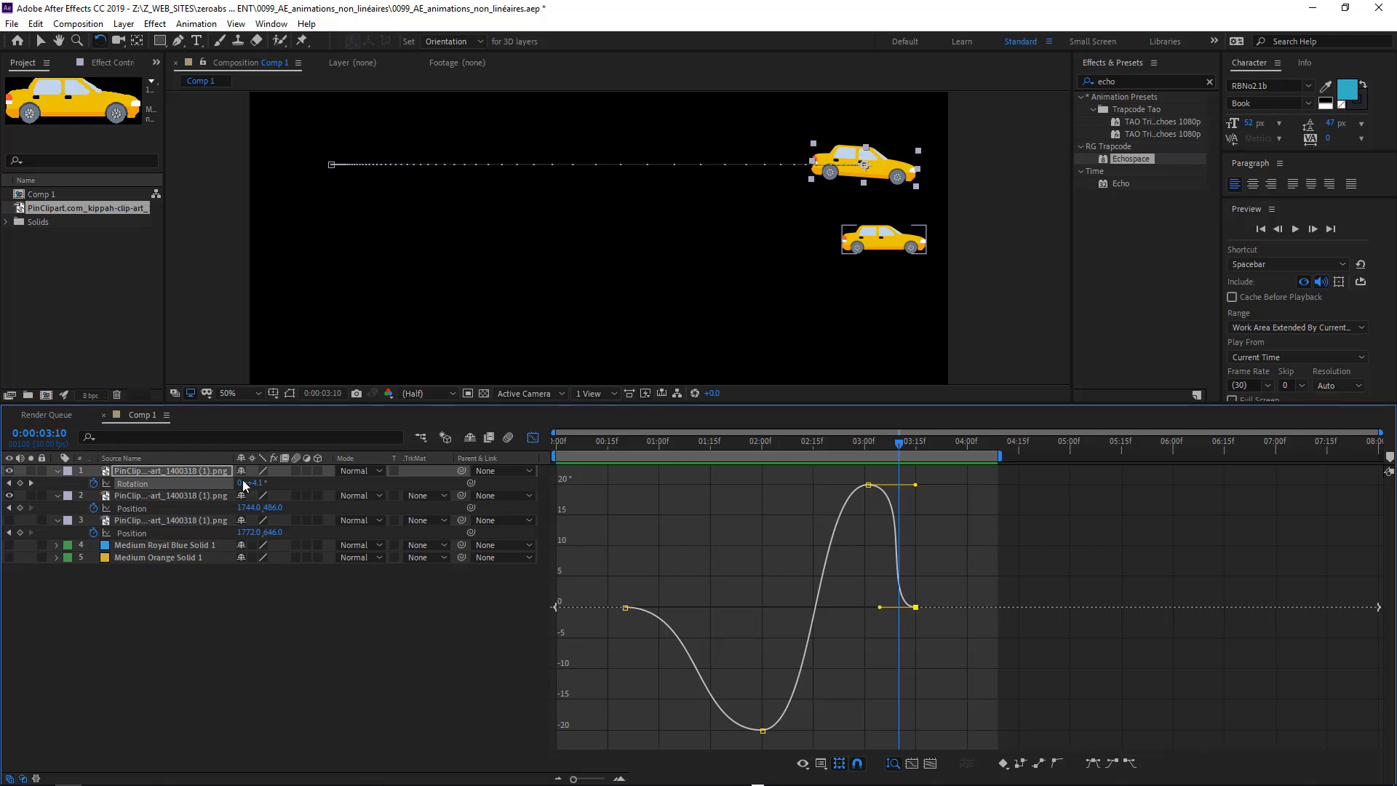
# Step: Display the top car's Position value graph and try Easy Ease and Auto Bezier on its last keyframe
pyautogui.press('p')
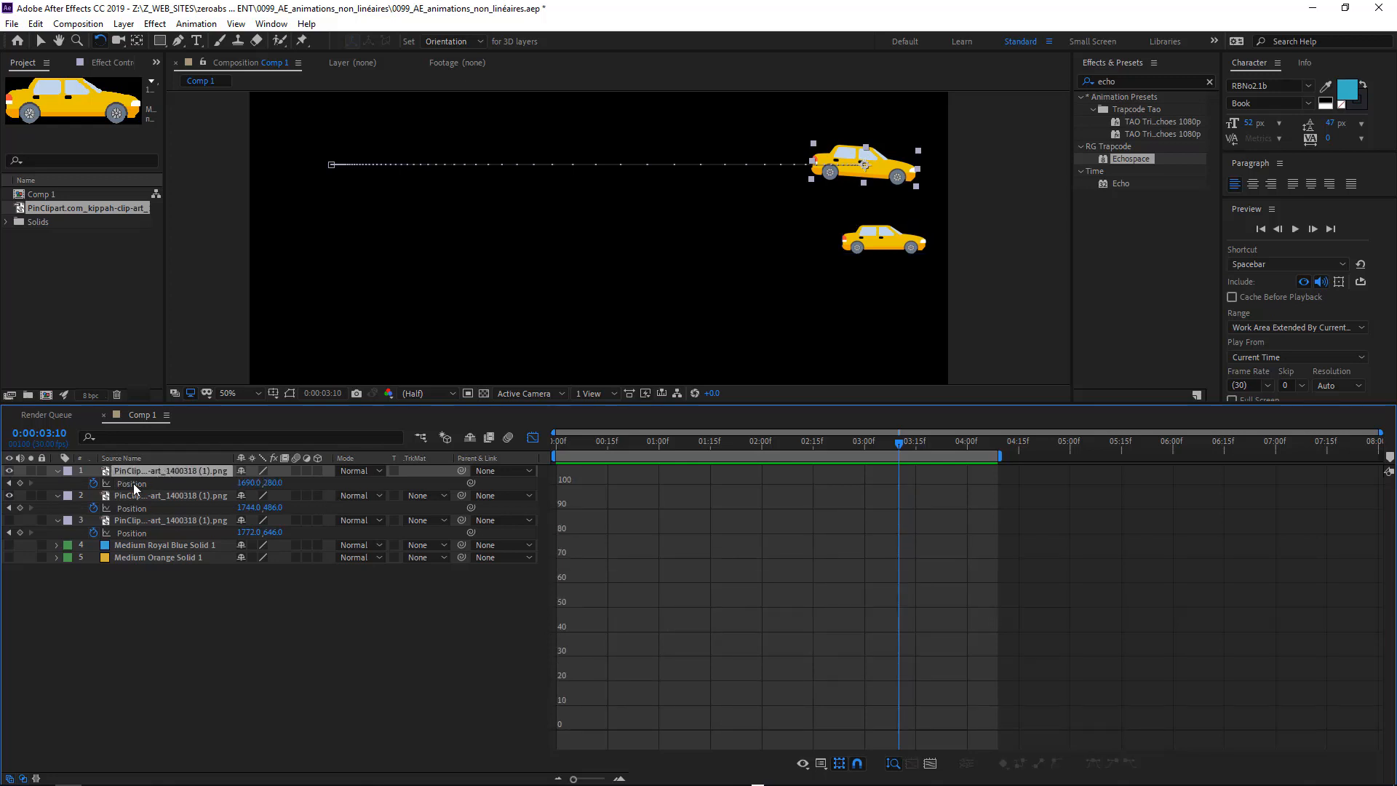
pyautogui.click(133, 483)
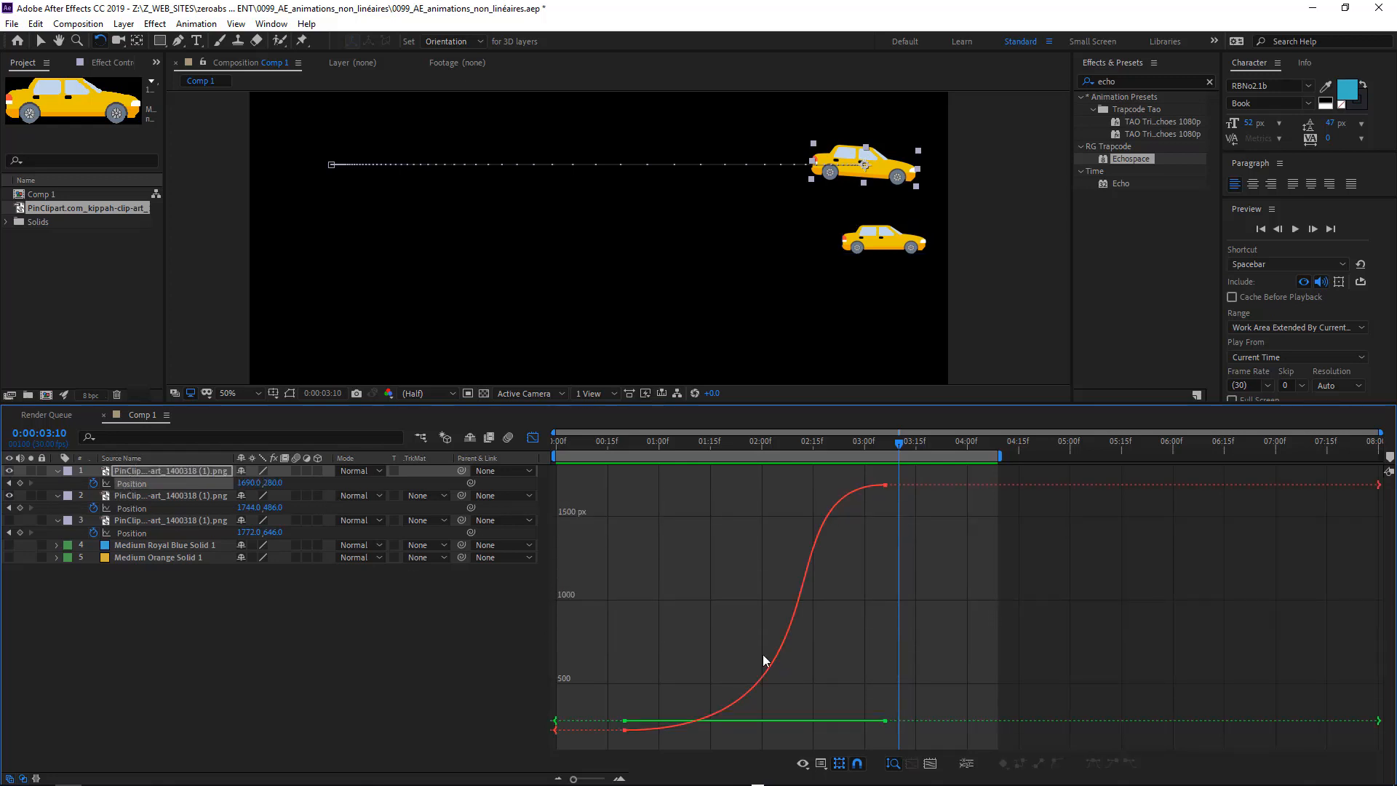
pyautogui.moveTo(617, 711); pyautogui.dragTo(635, 740)
pyautogui.click(885, 484)
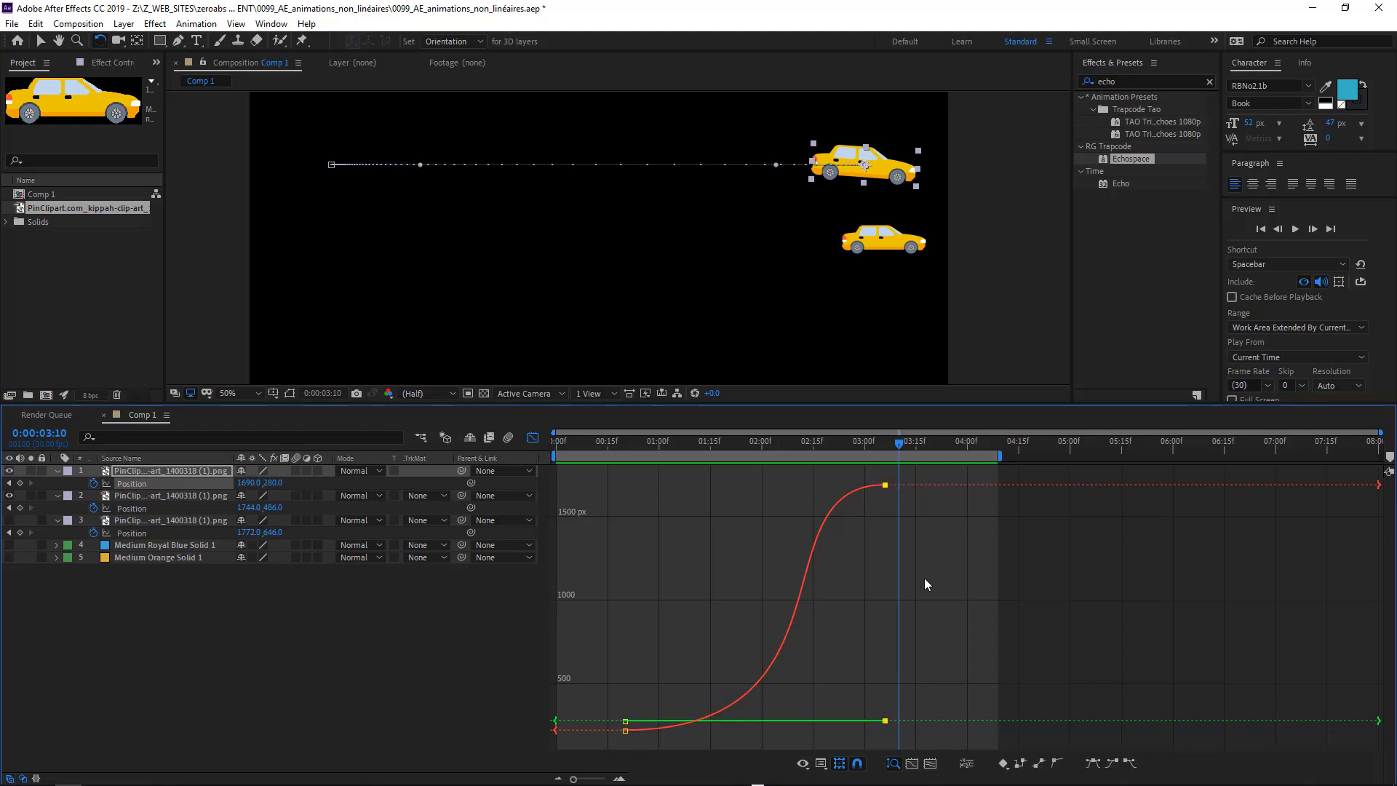
pyautogui.click(1094, 763)
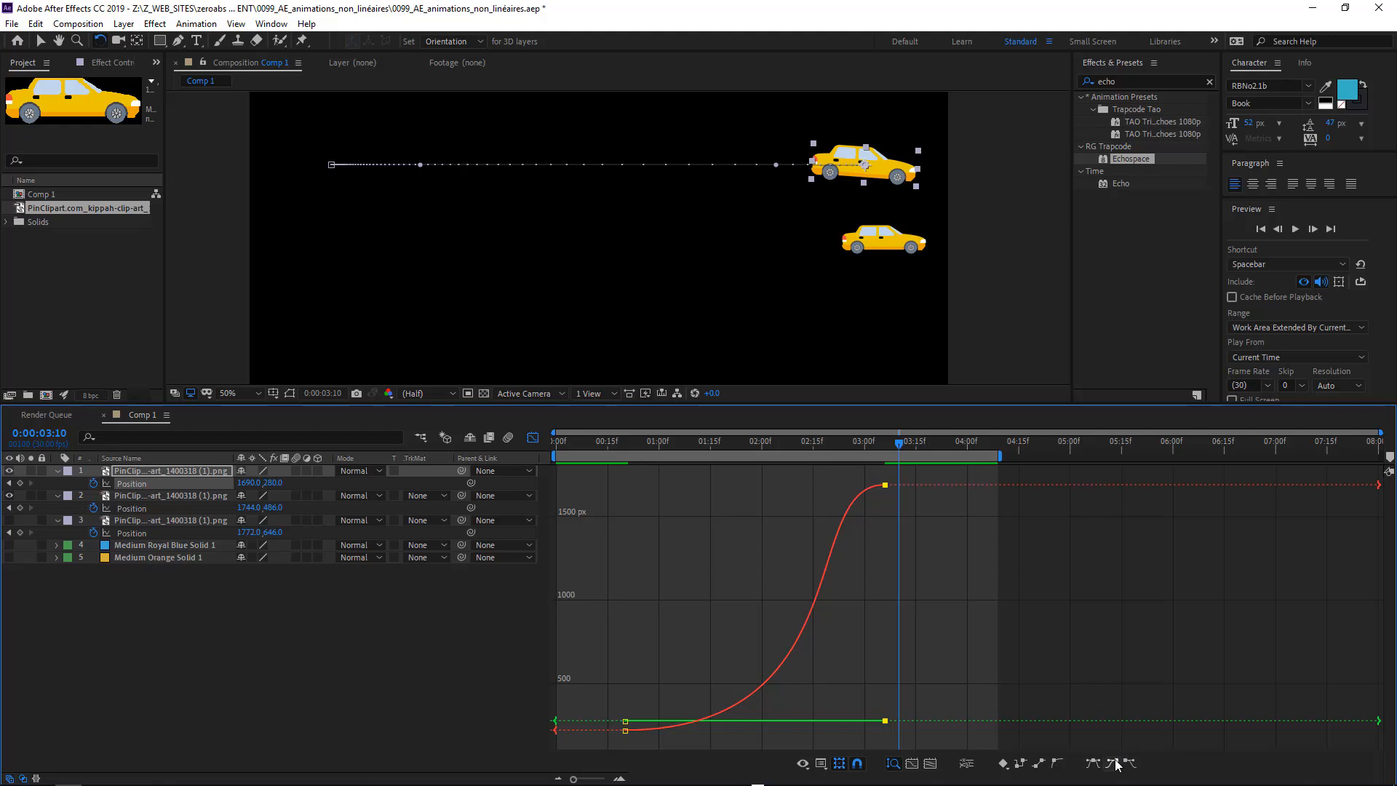
pyautogui.click(1055, 764)
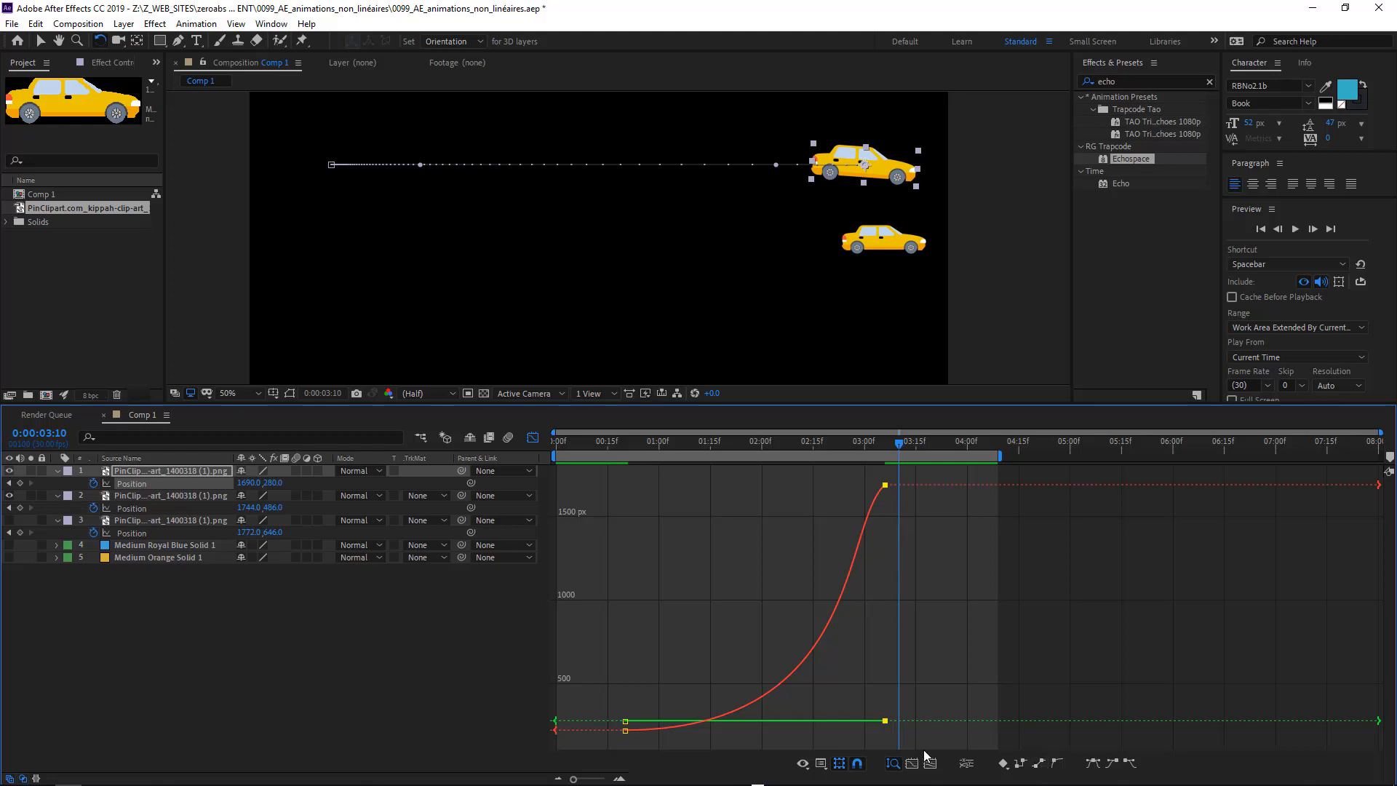
# Step: Convert both of the top car's Position keyframes to linear interpolation
pyautogui.moveTo(604, 736); pyautogui.dragTo(892, 601)
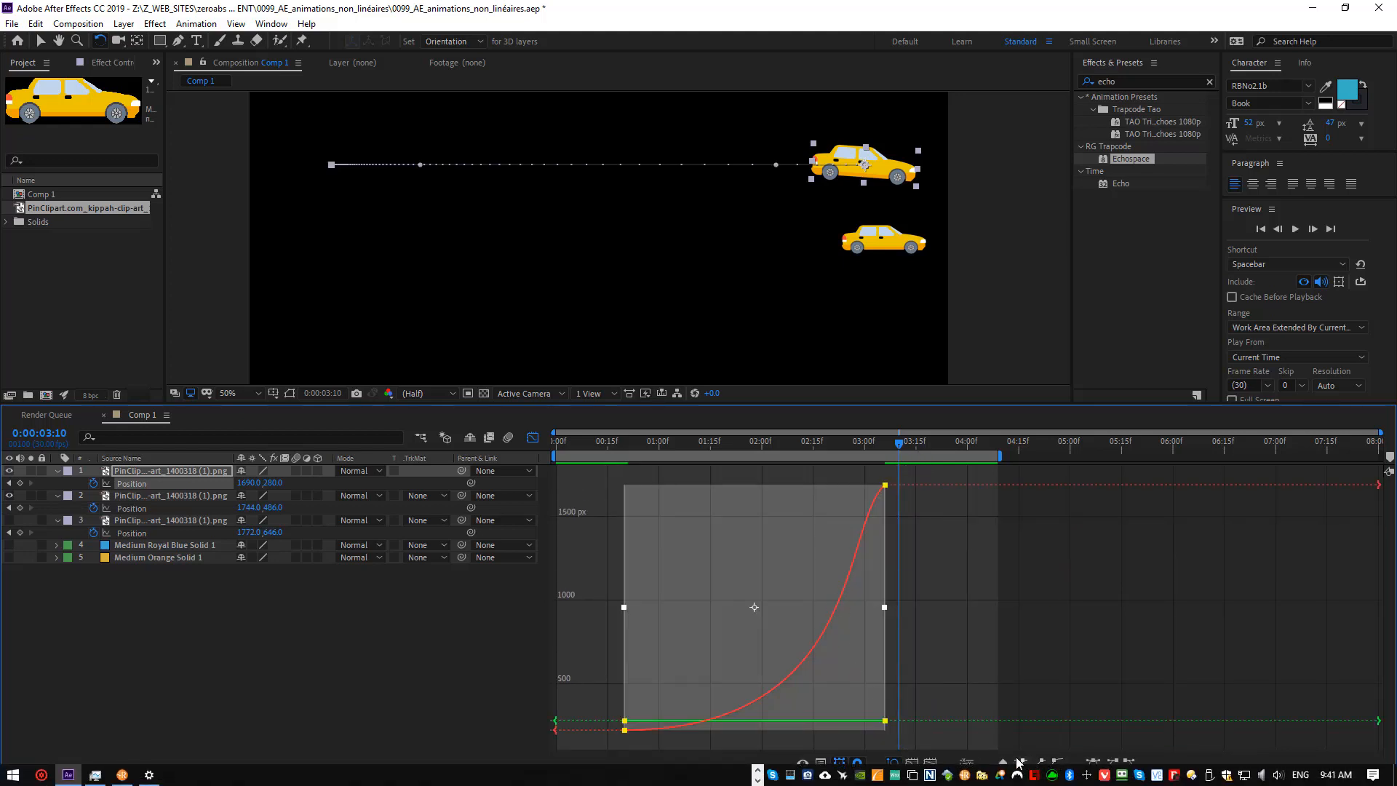
pyautogui.click(1039, 762)
pyautogui.click(1040, 764)
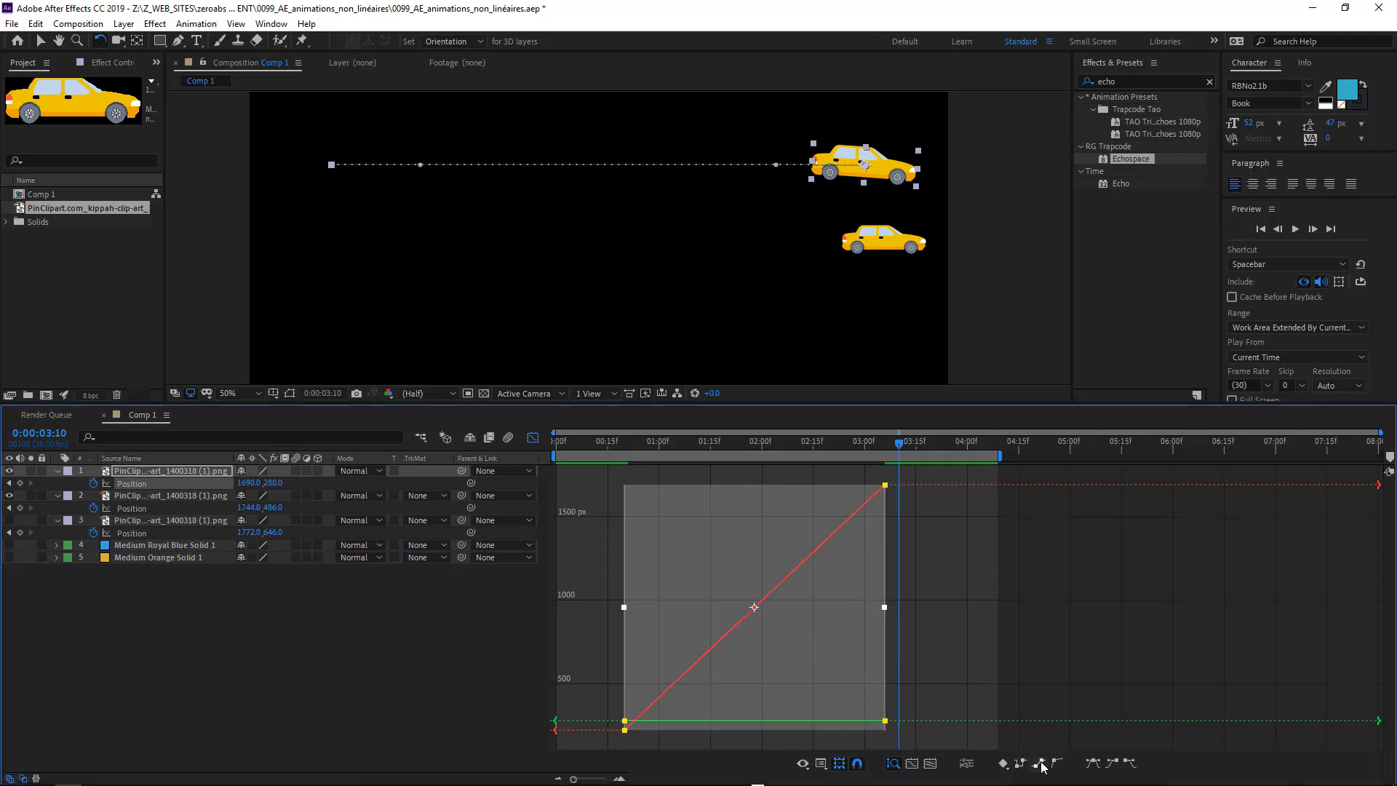
# Step: Select only the top car's first Position keyframe in the value graph
pyautogui.click(883, 486)
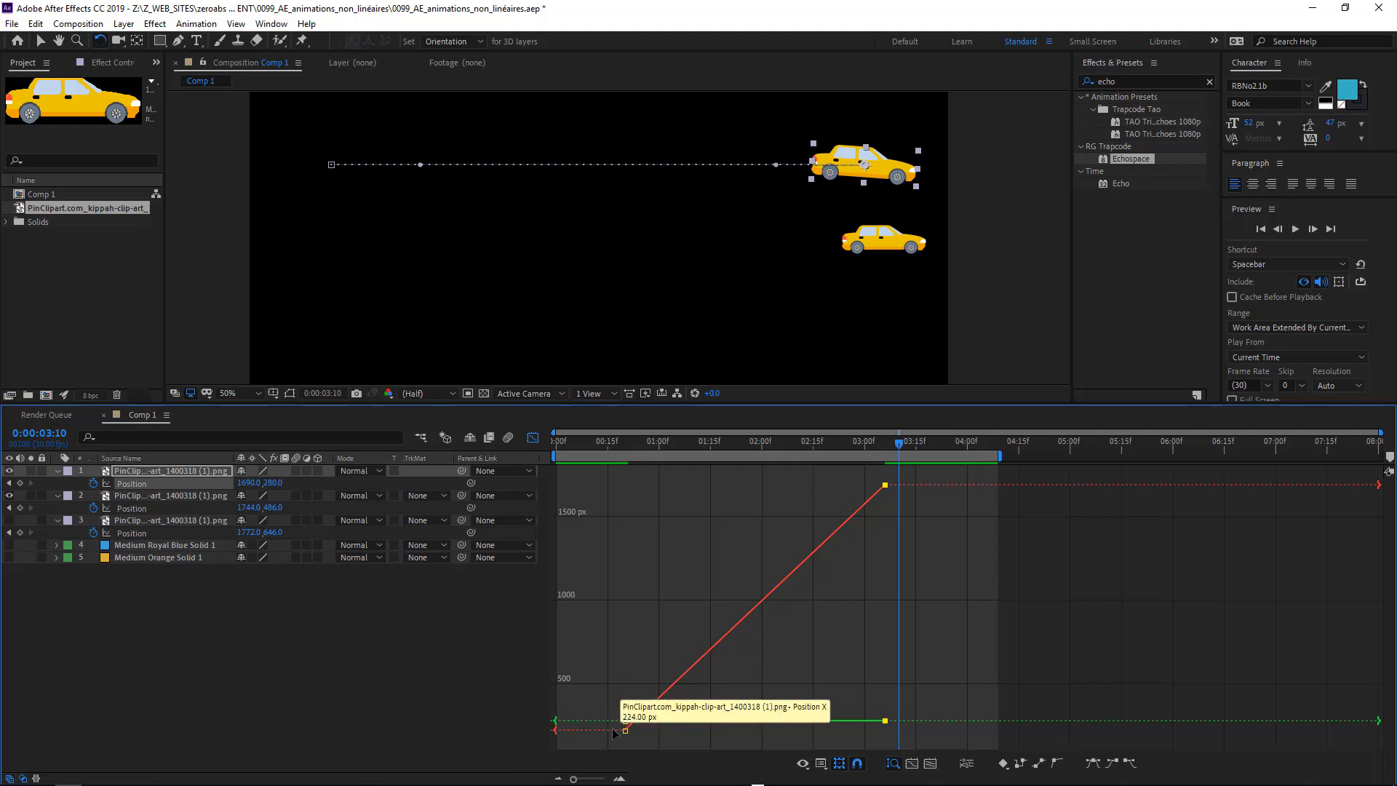
pyautogui.moveTo(617, 725); pyautogui.dragTo(640, 741)
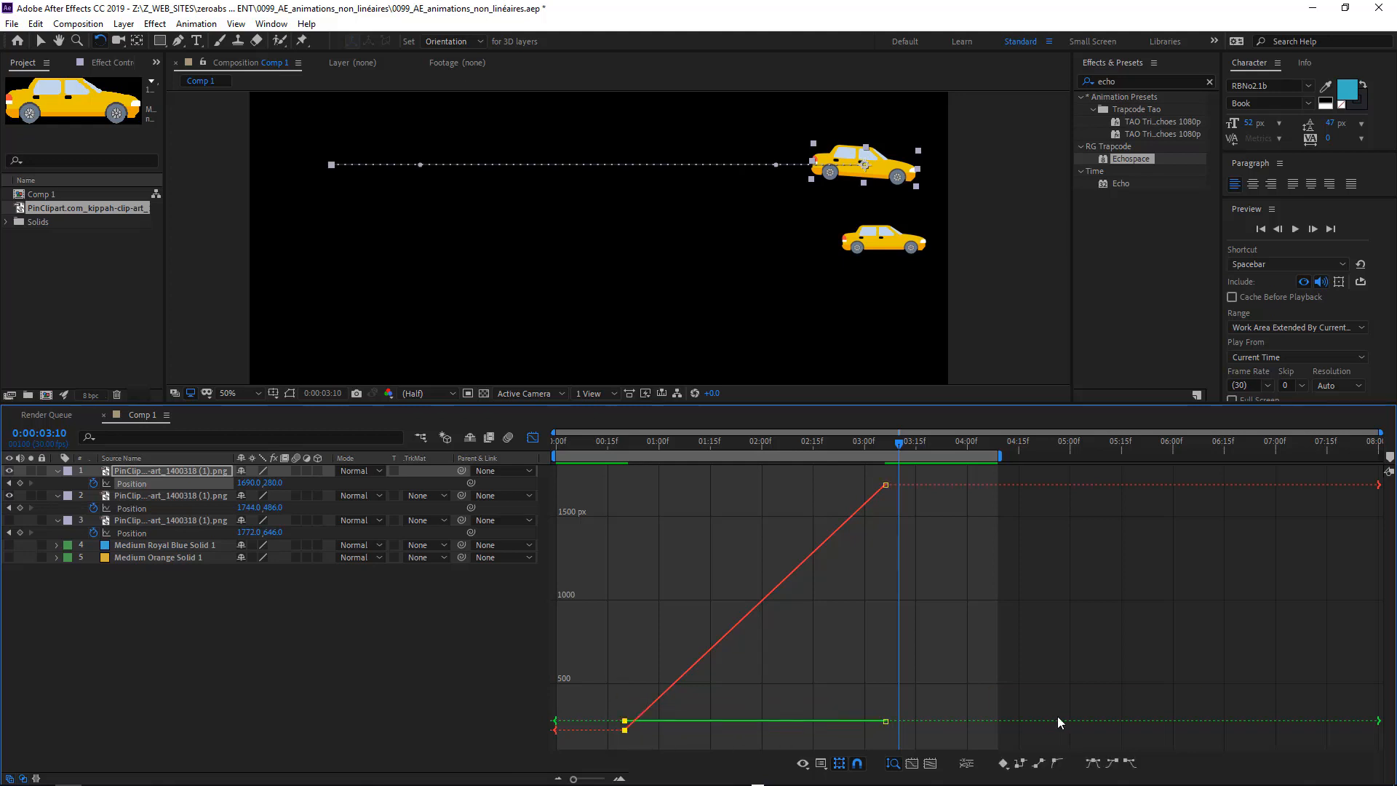
# Step: Apply Easy Ease Out to the top car's first Position keyframe and Easy Ease In to its last one
pyautogui.click(1130, 763)
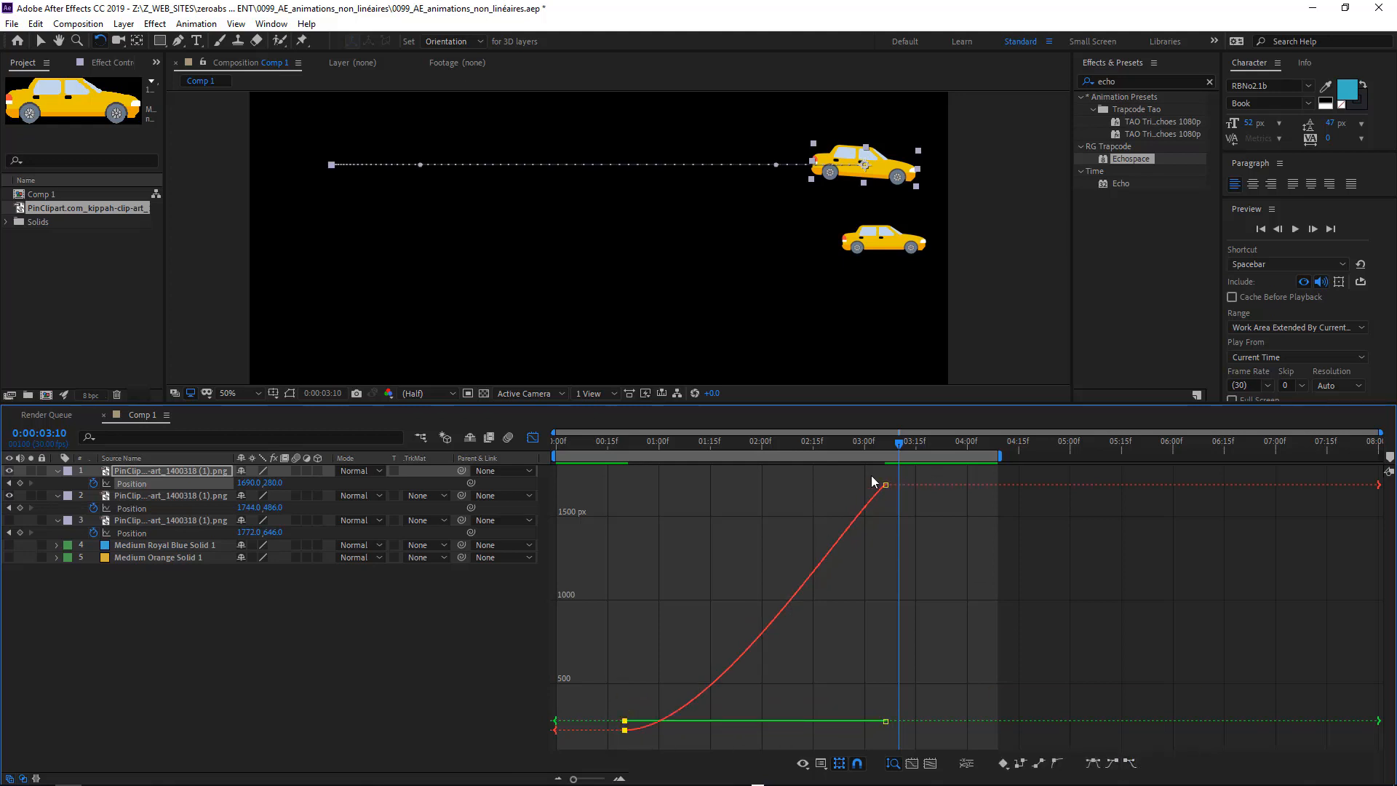
pyautogui.moveTo(871, 477); pyautogui.dragTo(900, 518)
pyautogui.click(1110, 763)
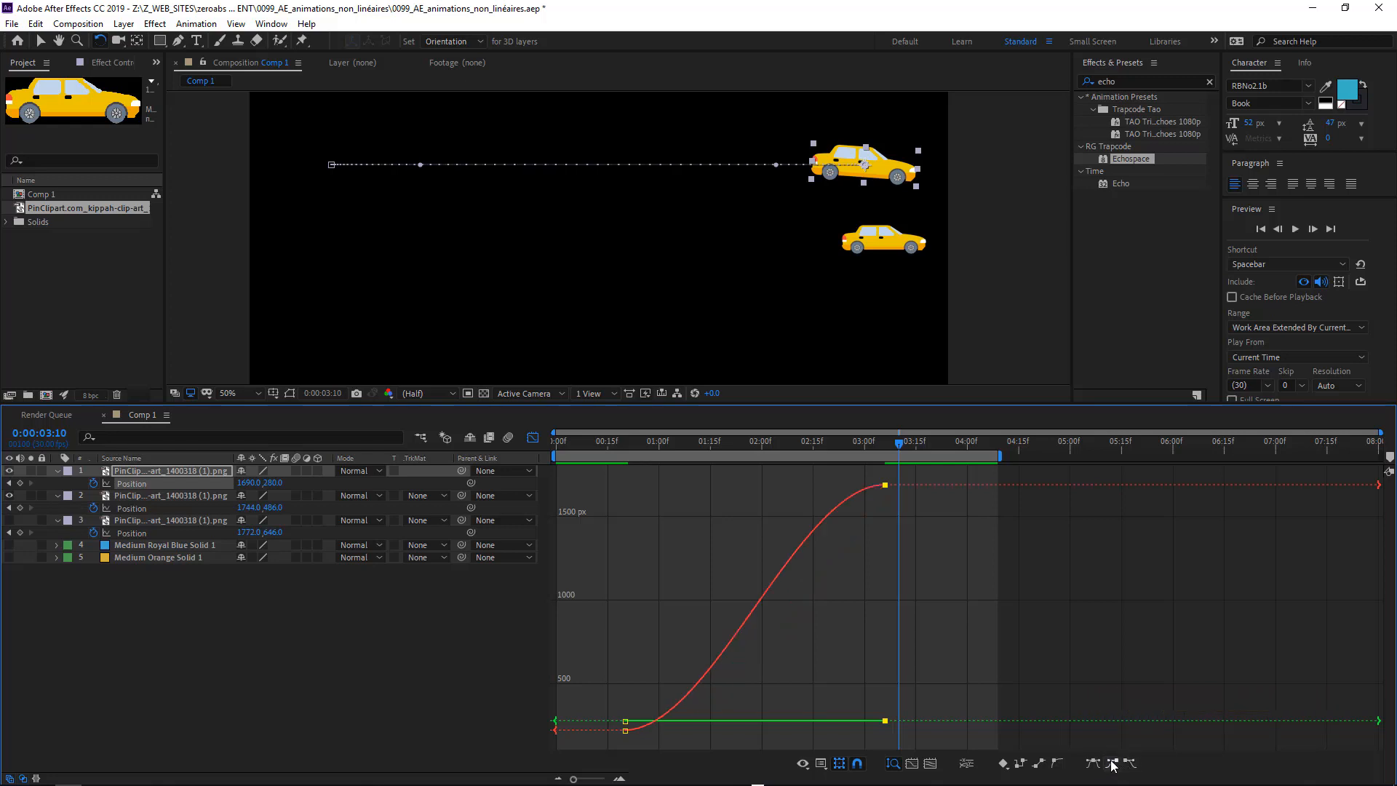
pyautogui.moveTo(886, 486)
pyautogui.moveTo(849, 476); pyautogui.dragTo(918, 508)
# Step: Separate the dimensions of the top car's Position property and display the X and Y Position curves individually
pyautogui.rightClick(129, 482)
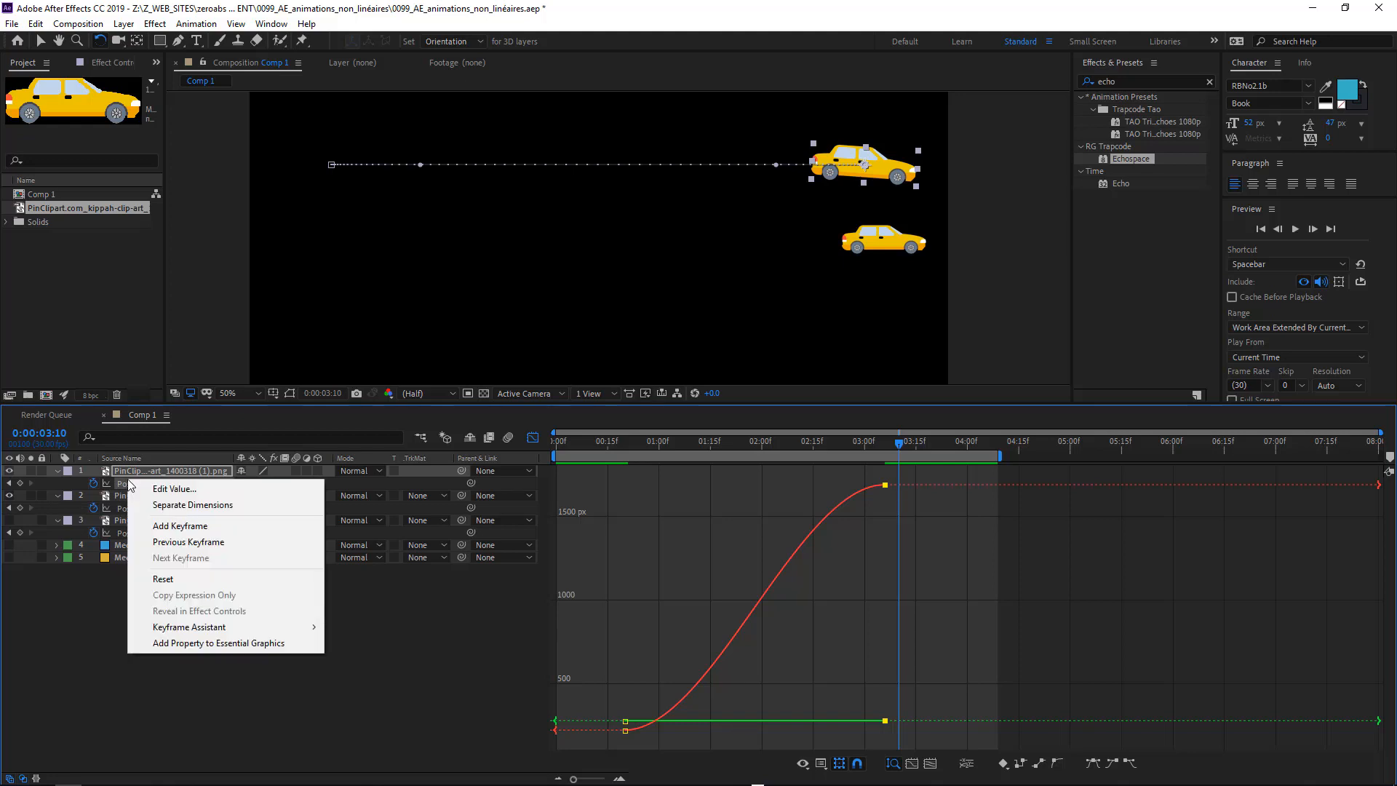
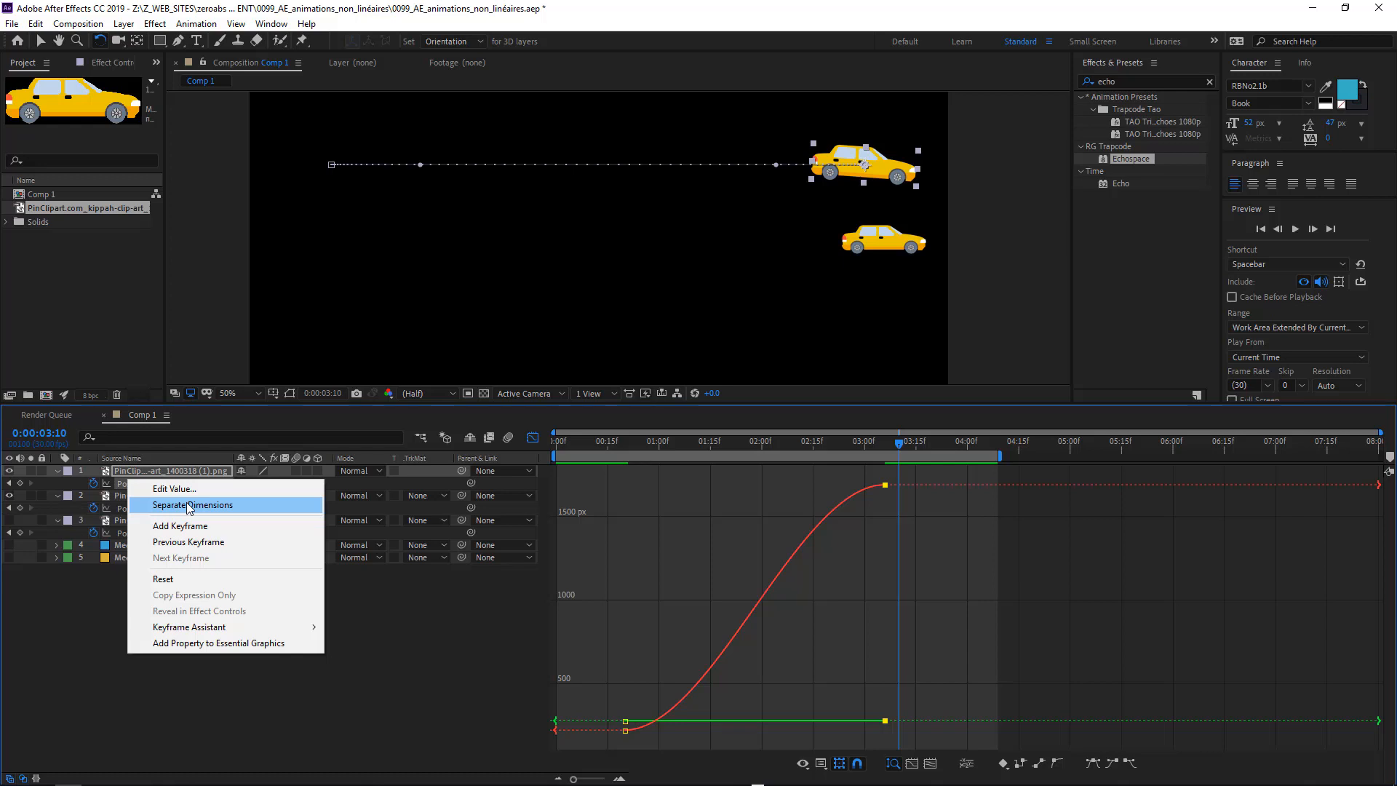
pyautogui.click(189, 504)
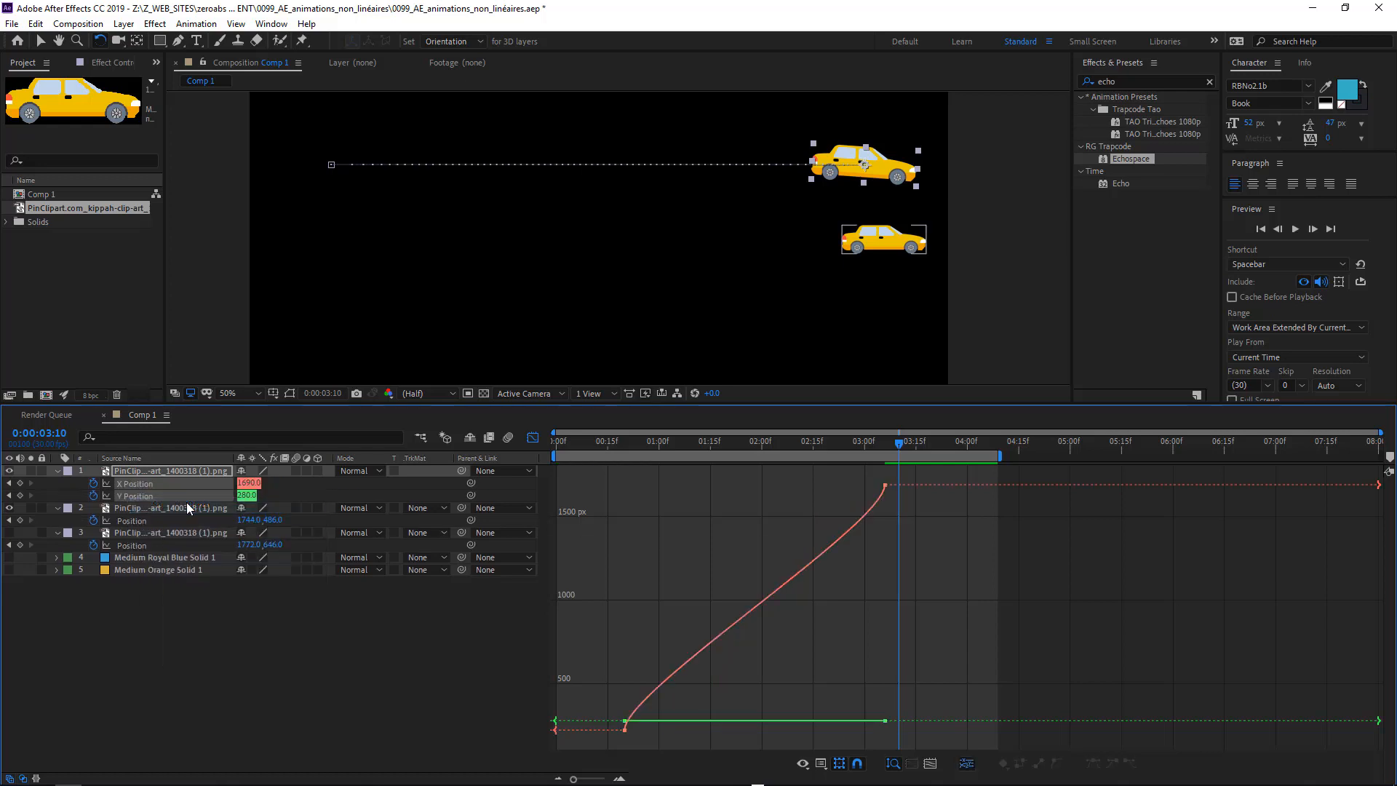
pyautogui.click(126, 485)
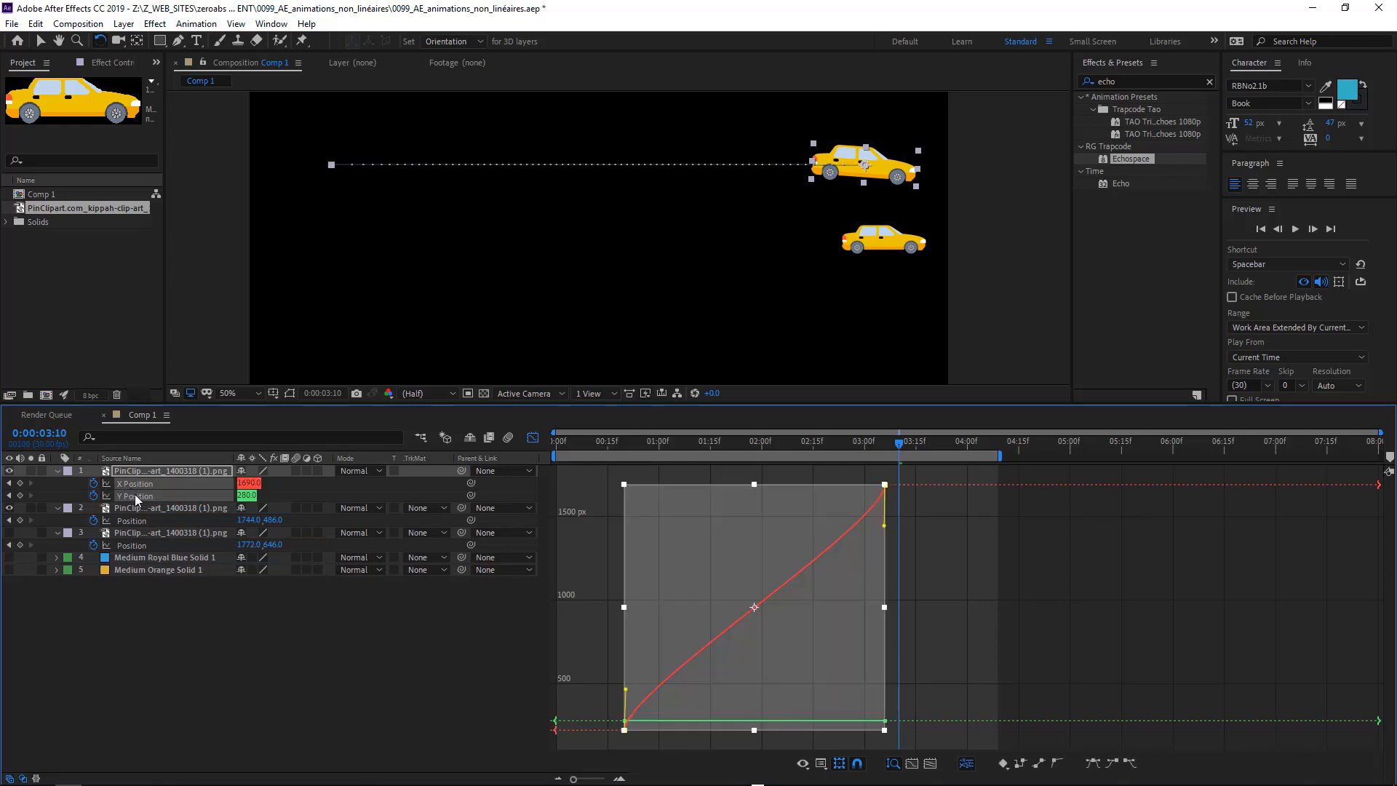
pyautogui.keyDown('shift'); pyautogui.click(136, 496); pyautogui.keyUp('shift')
pyautogui.click(140, 481)
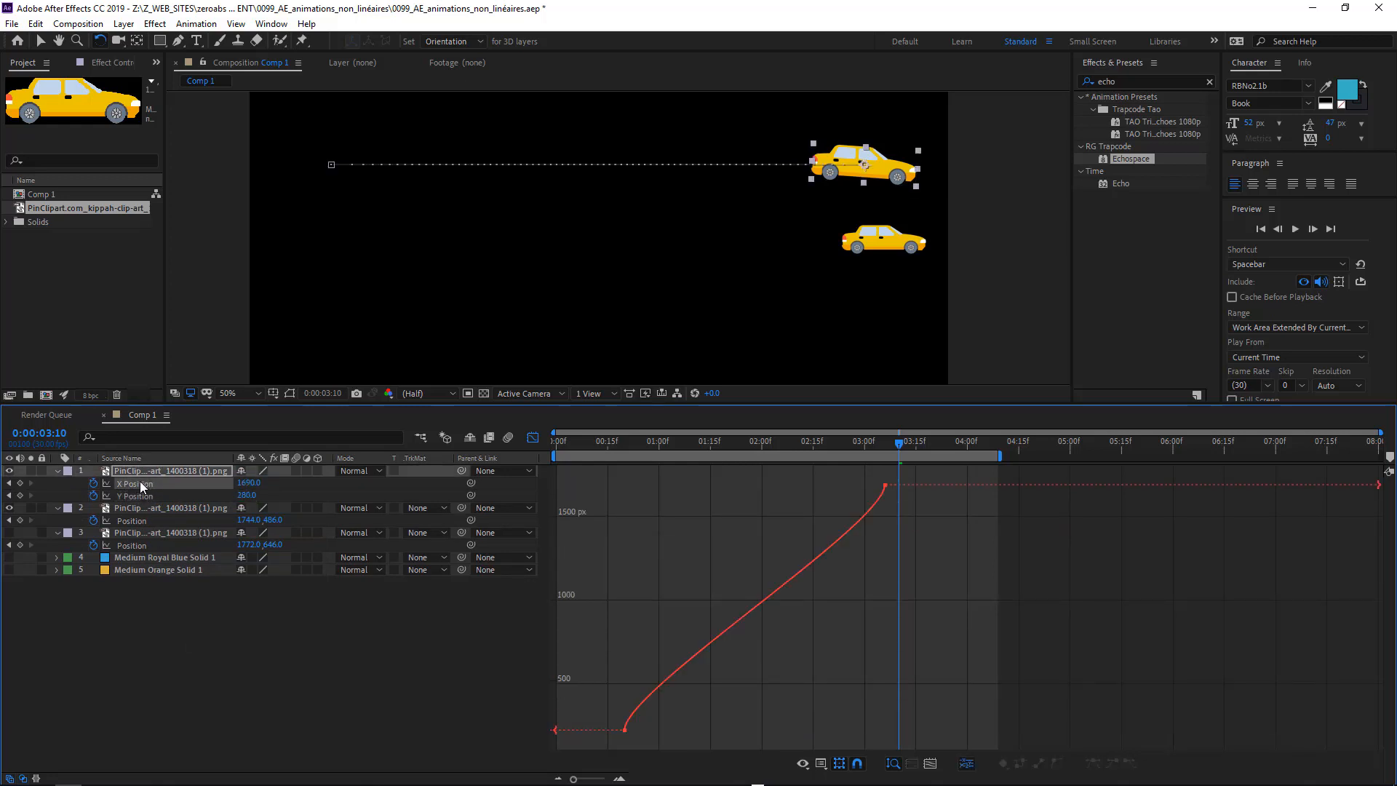
pyautogui.click(137, 496)
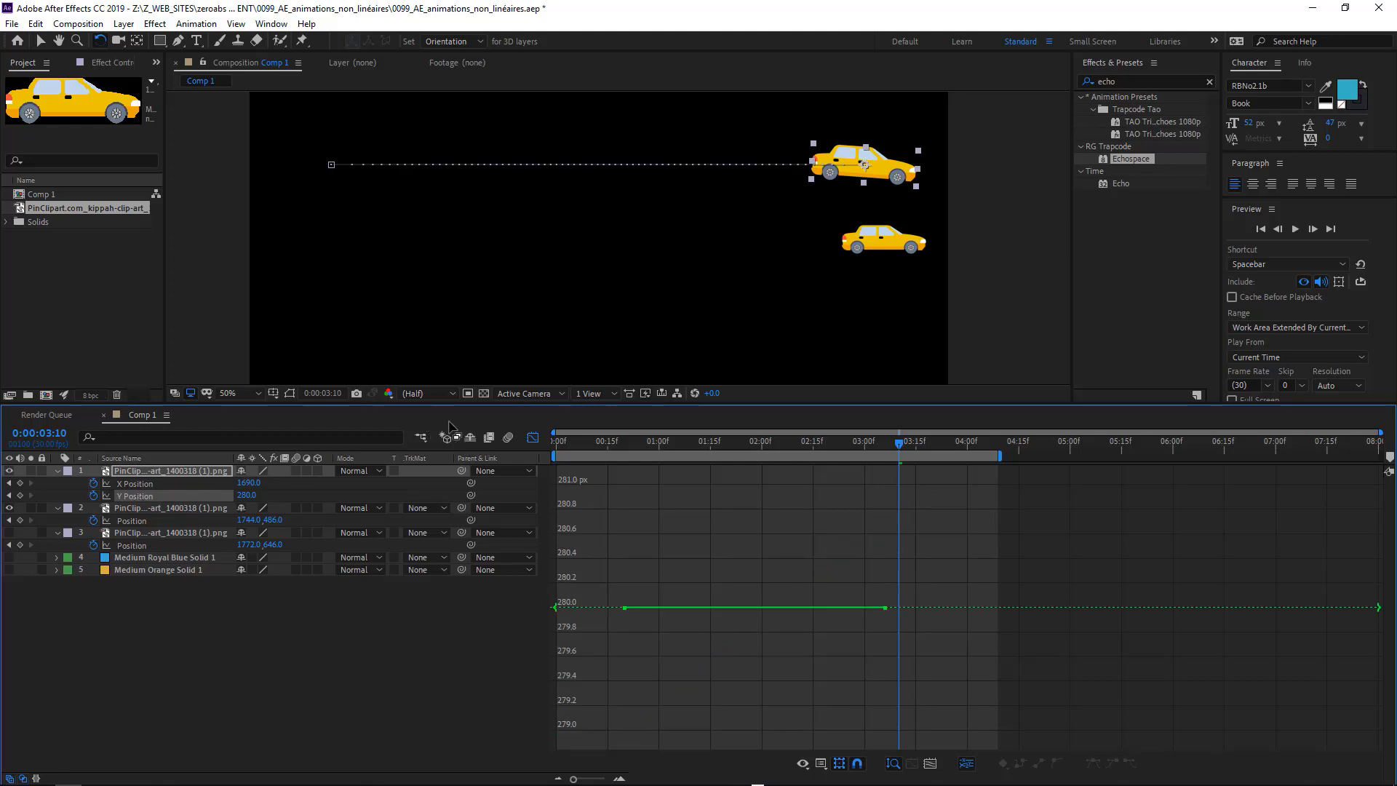
# Step: Switch the timeline from the Graph Editor to layer bars and move the current time to 0:00:01:29
pyautogui.click(532, 437)
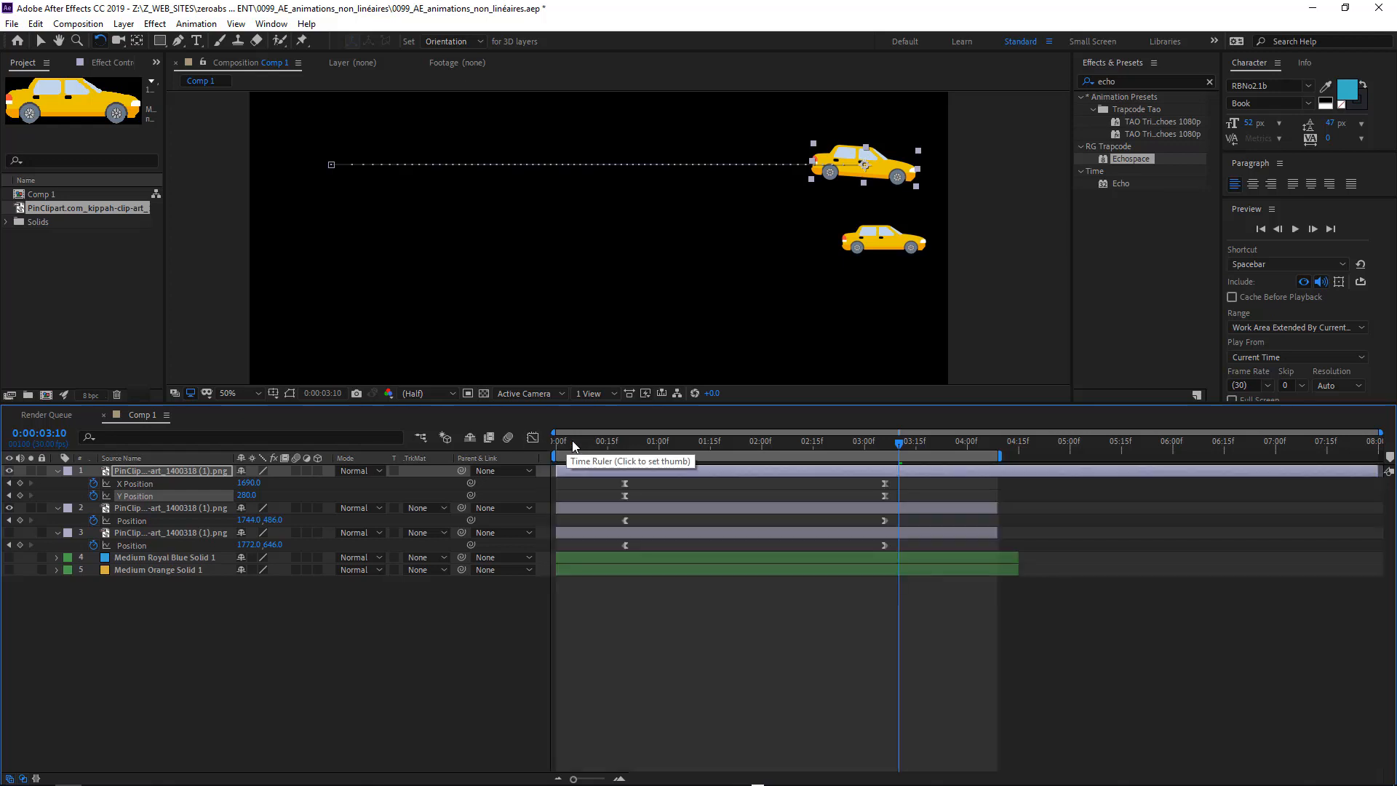
pyautogui.click(129, 495)
pyautogui.click(129, 482)
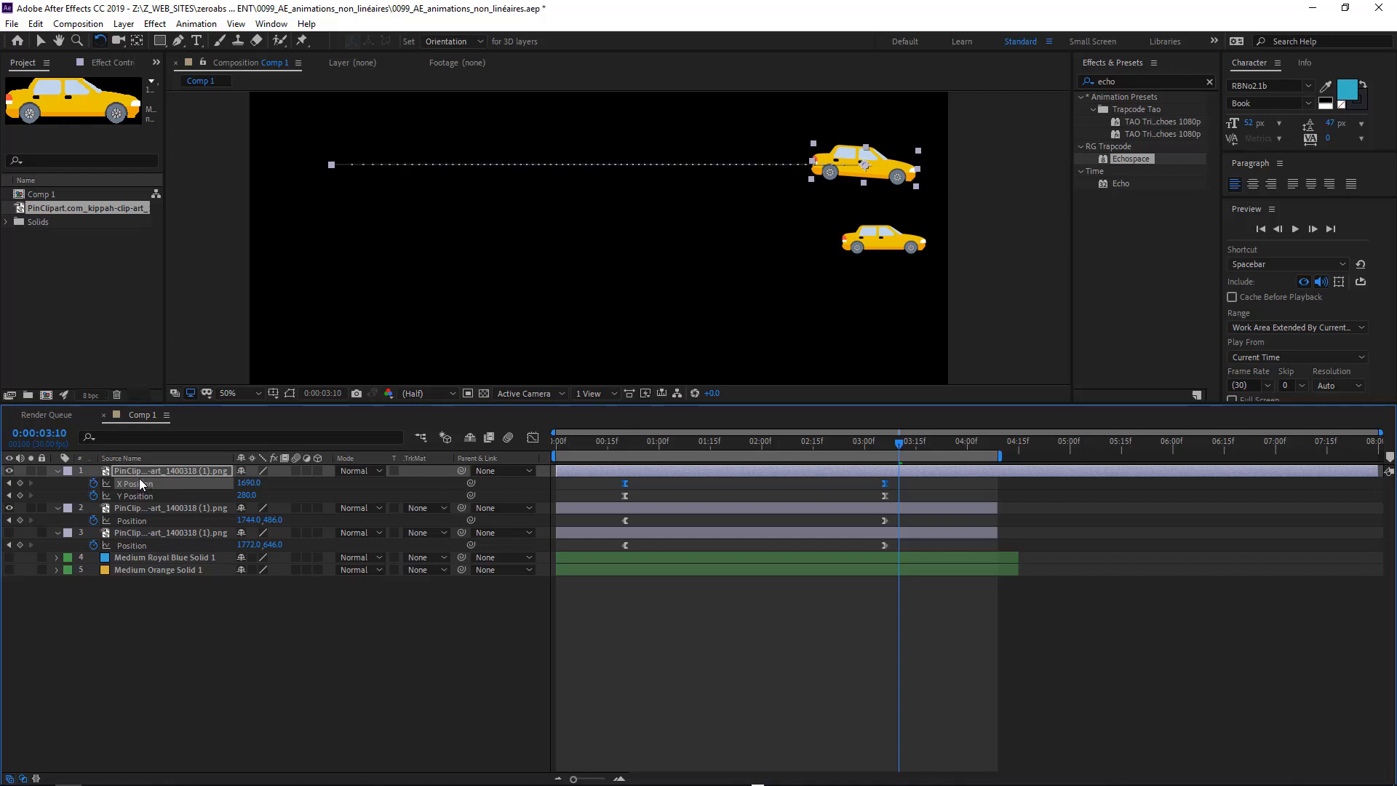
pyautogui.moveTo(764, 451); pyautogui.dragTo(759, 451)
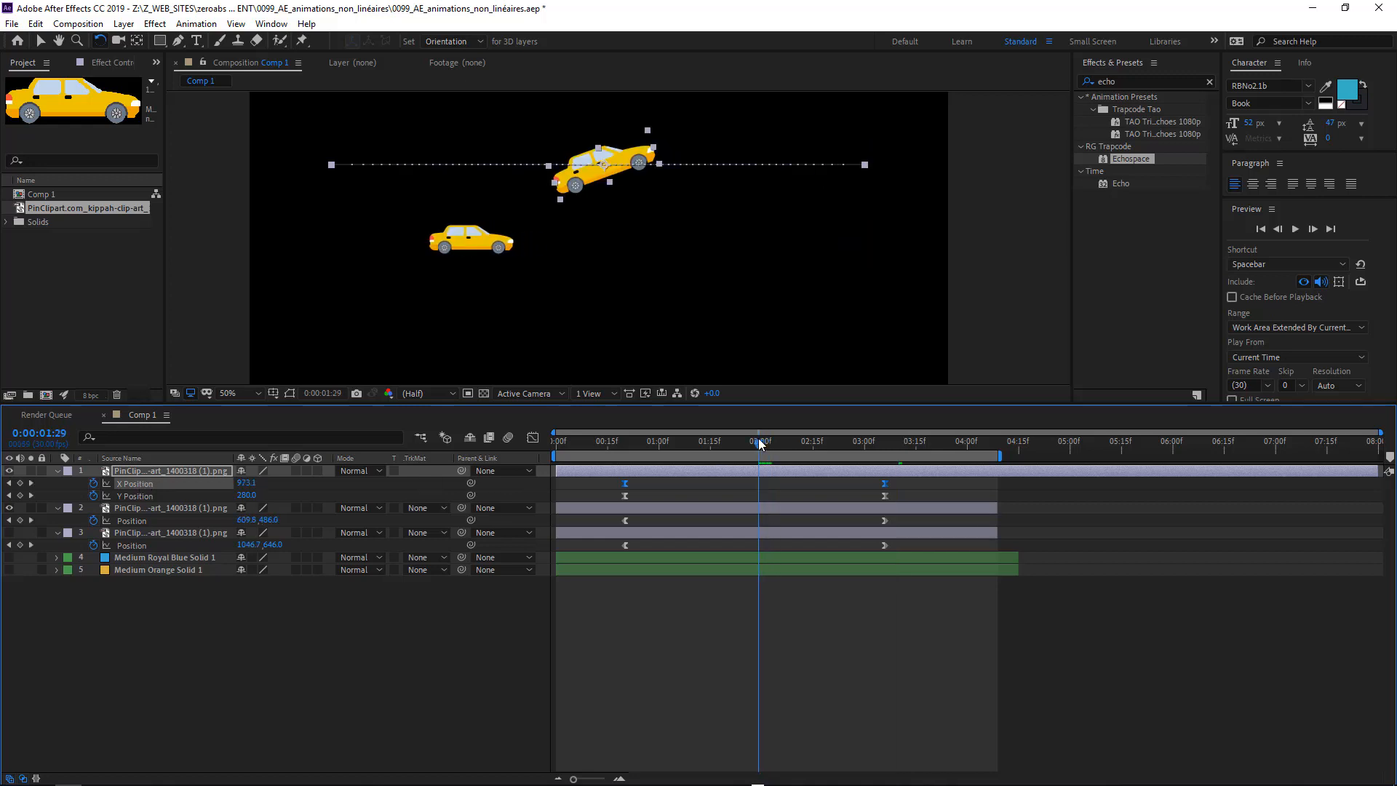
# Step: Try moving the top car and changing its X Position at the current time, and discard these changes
pyautogui.press('v')
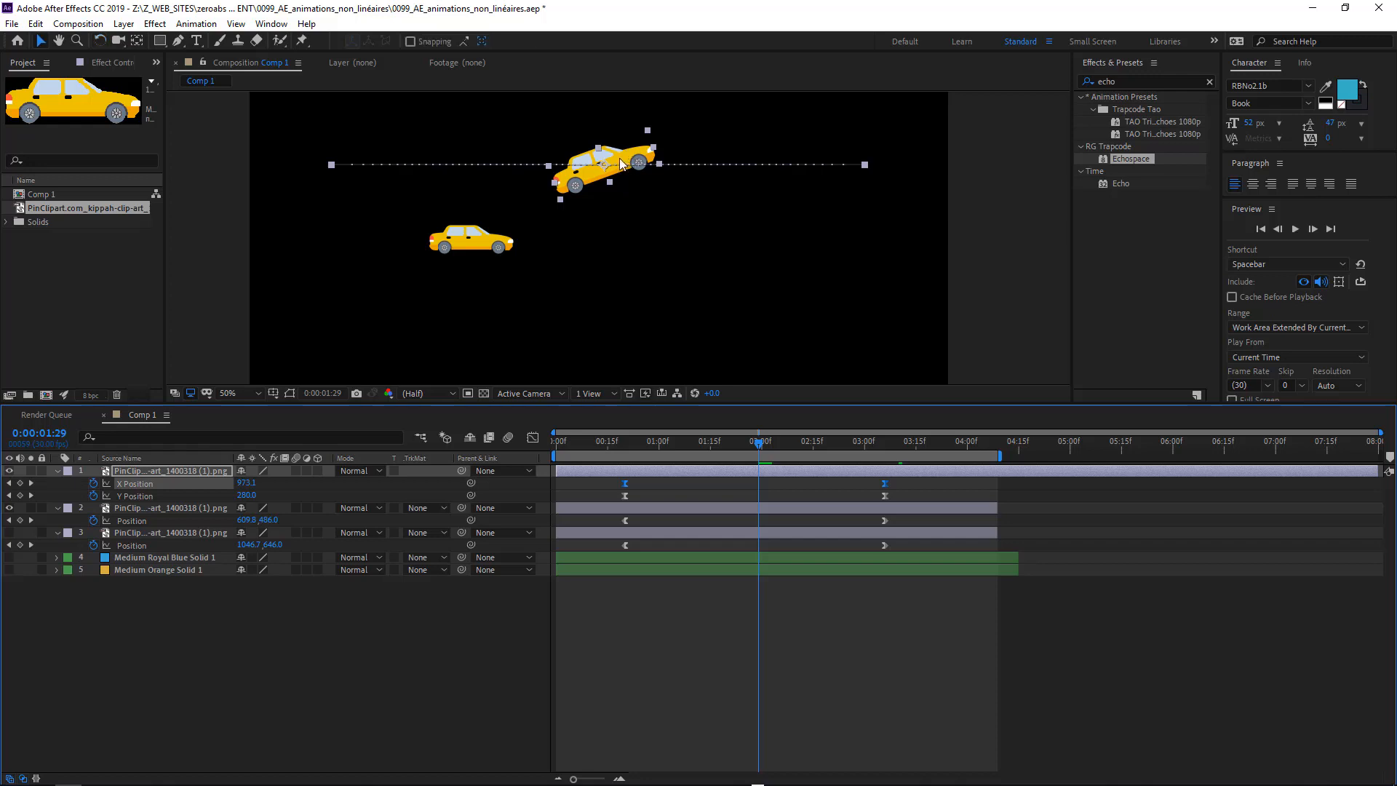
pyautogui.moveTo(627, 156); pyautogui.dragTo(720, 162)
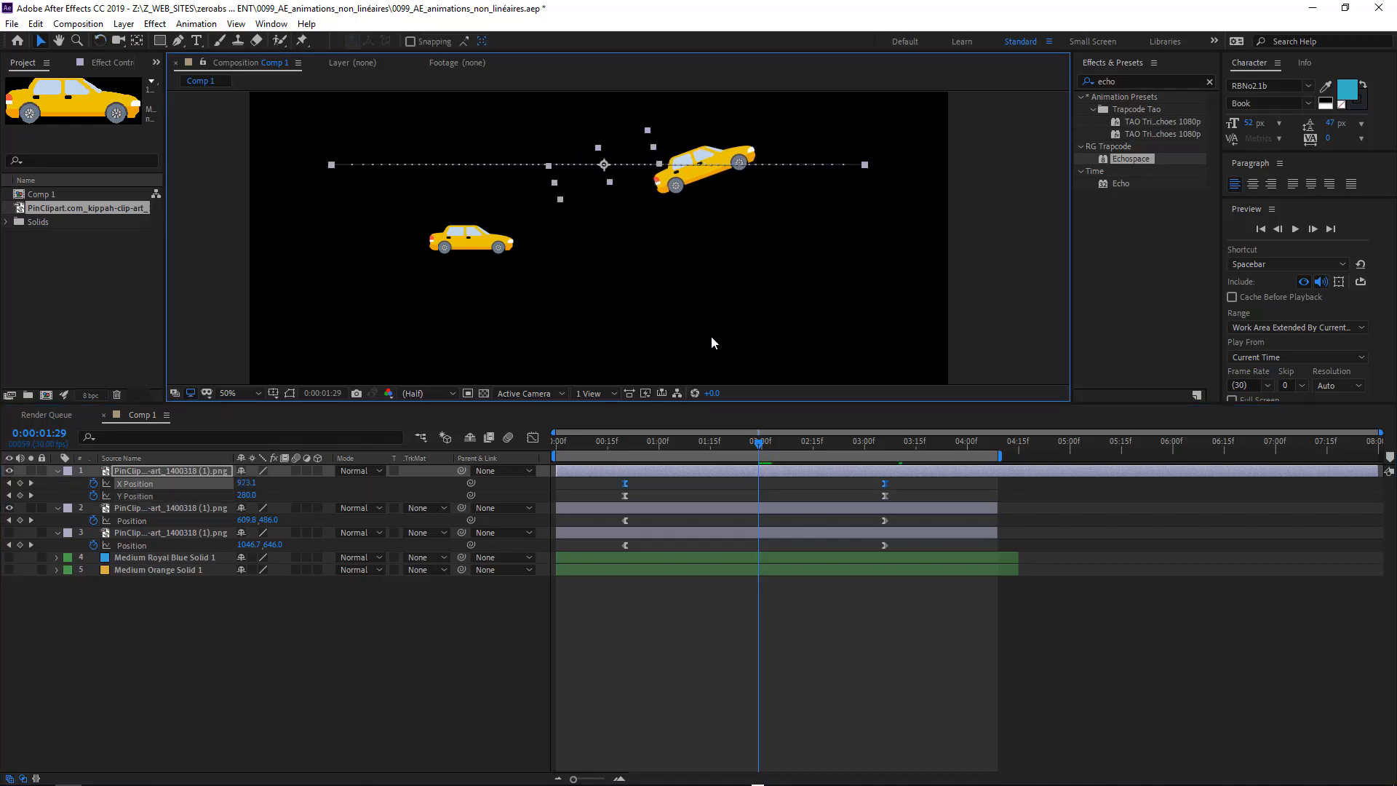
pyautogui.hotkey('ctrl', 'z')
pyautogui.moveTo(246, 482); pyautogui.dragTo(297, 482)
pyautogui.moveTo(768, 481)
pyautogui.mouseDown()
pyautogui.moveTo(743, 487)
pyautogui.moveTo(770, 496)
pyautogui.moveTo(778, 482)
pyautogui.mouseUp()
pyautogui.press('Delete')
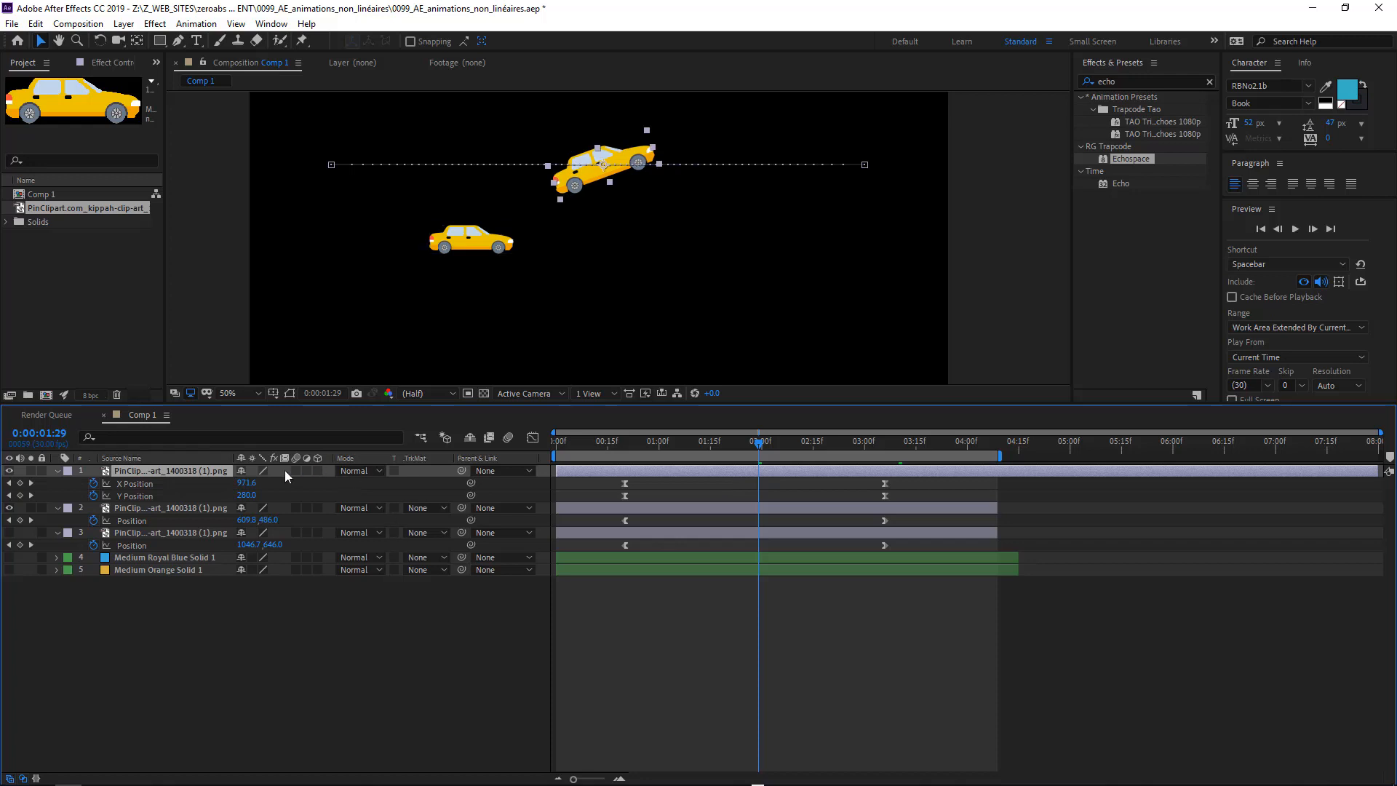
# Step: Reopen the Graph Editor and compare the top car's X Position and Y Position curves, together and separately
pyautogui.click(145, 483)
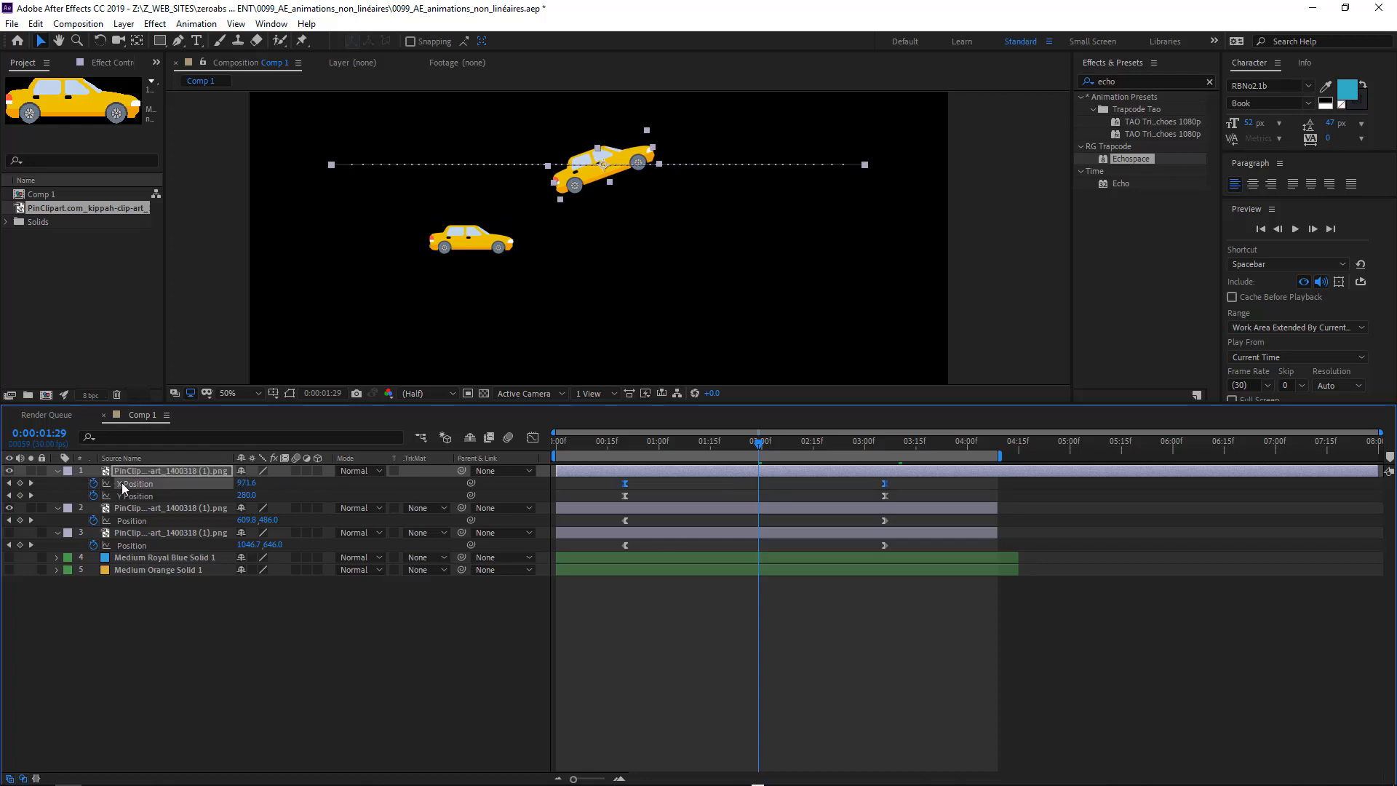
pyautogui.click(532, 437)
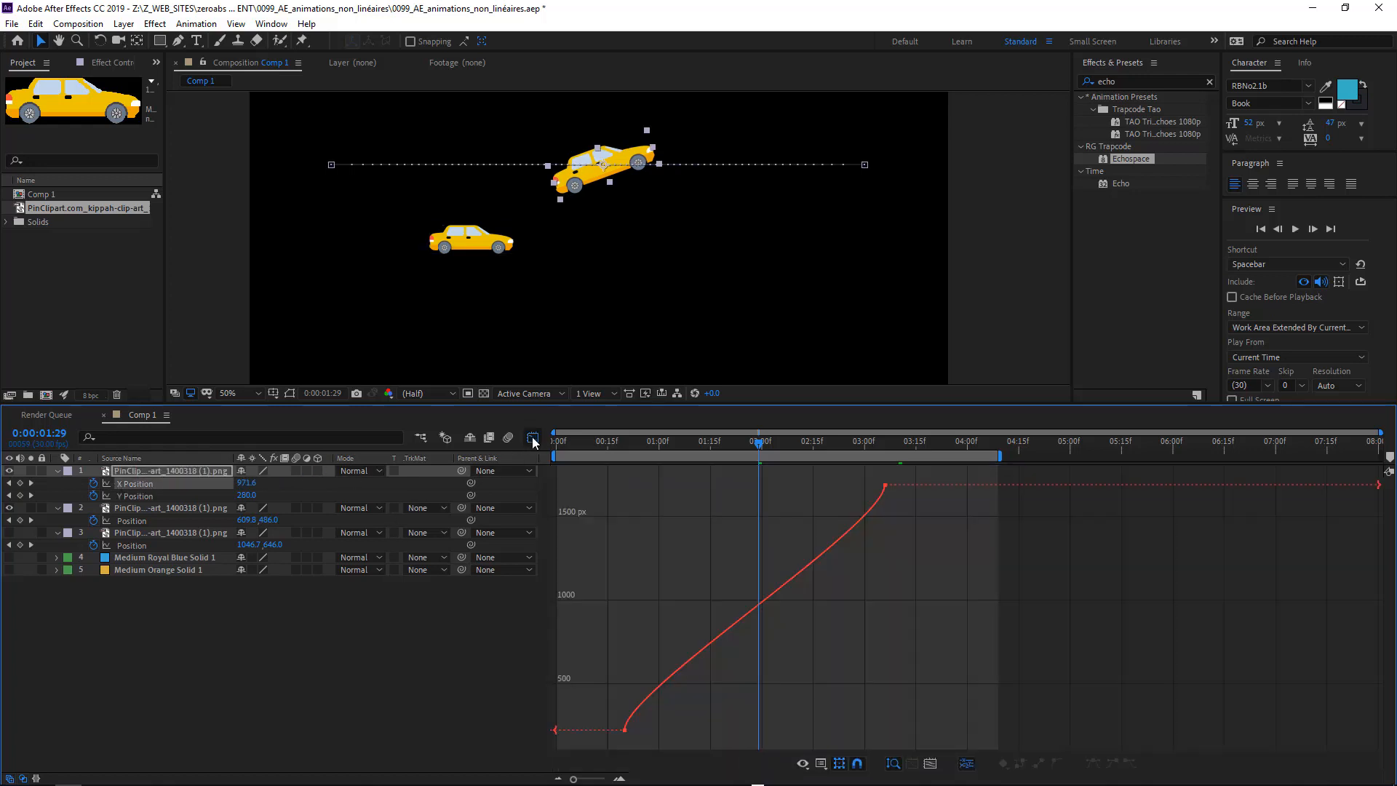
pyautogui.click(132, 481)
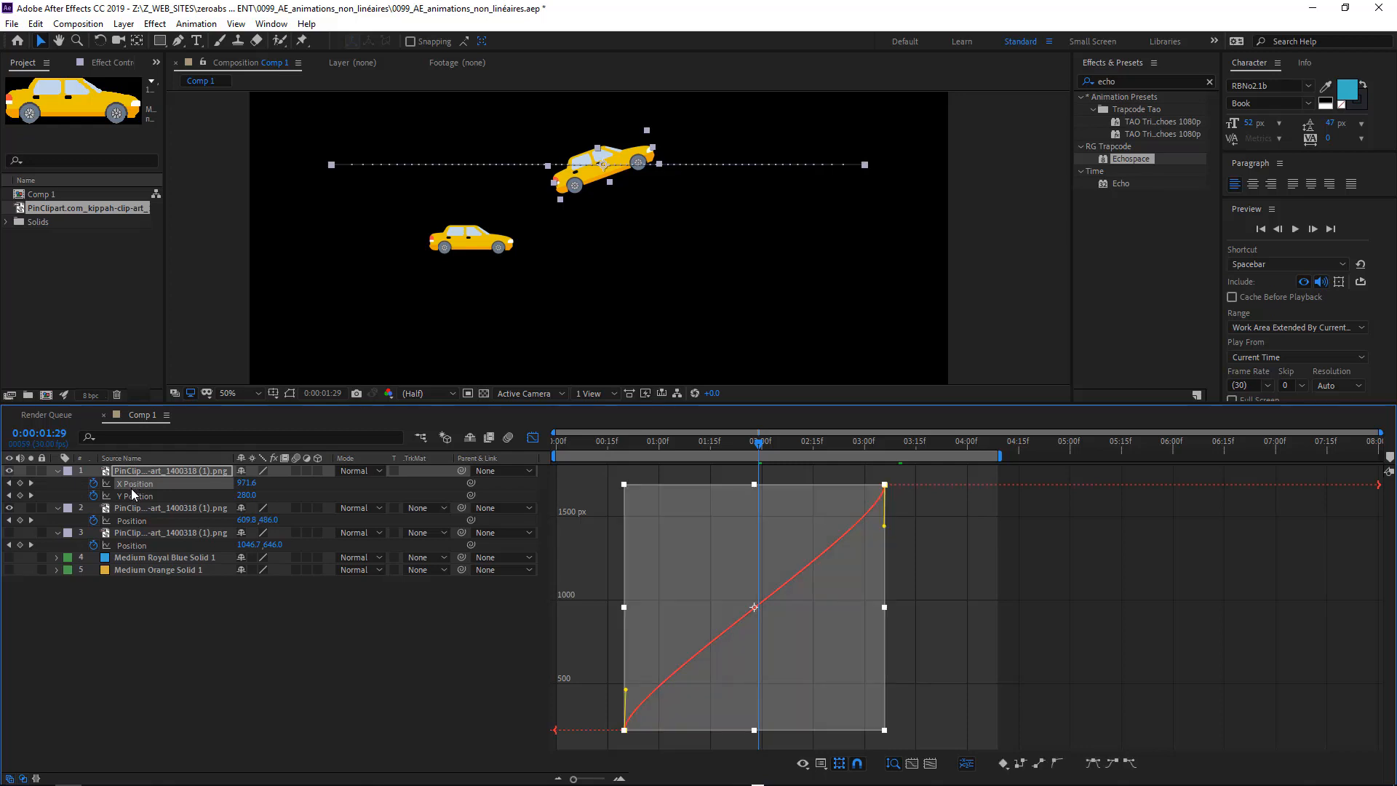
pyautogui.keyDown('shift'); pyautogui.click(132, 495); pyautogui.keyUp('shift')
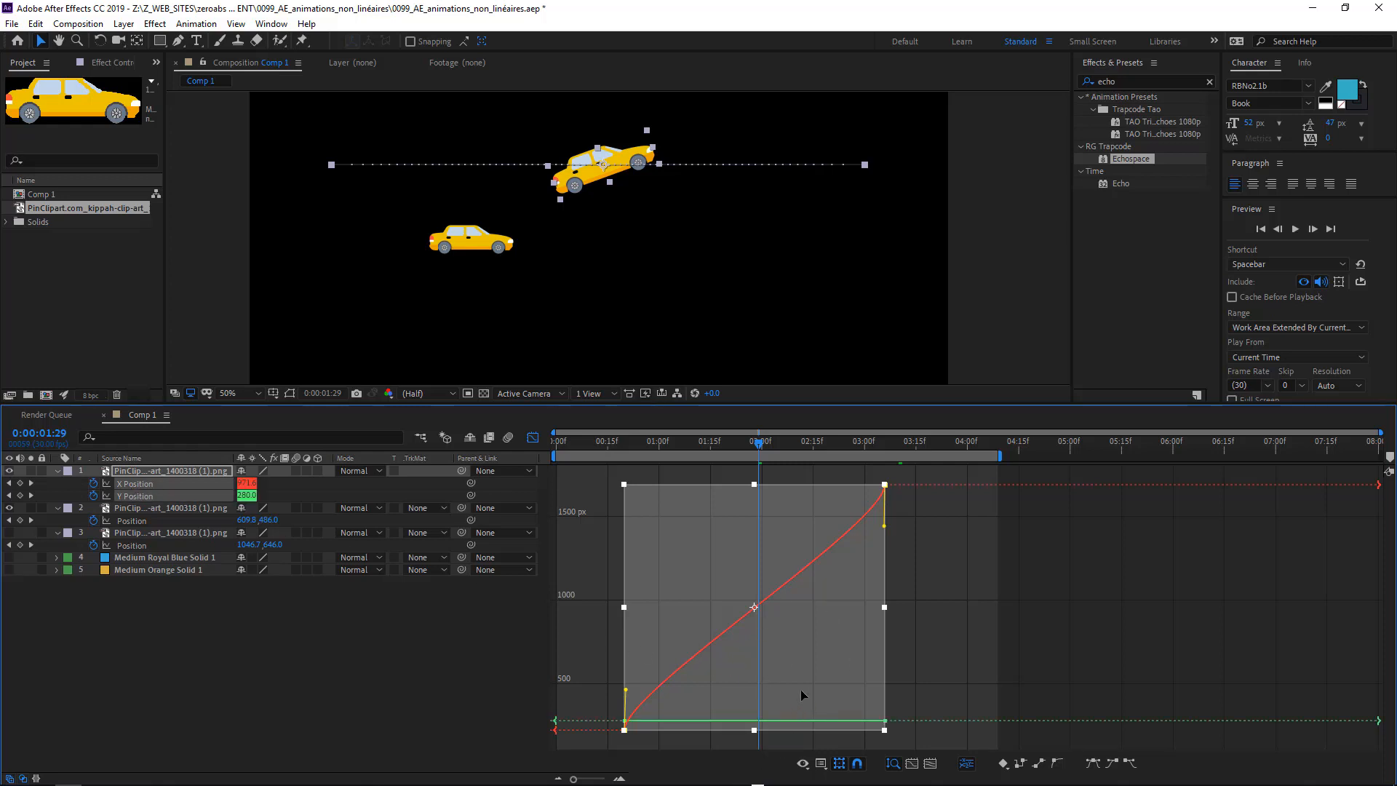
pyautogui.click(147, 631)
pyautogui.click(138, 484)
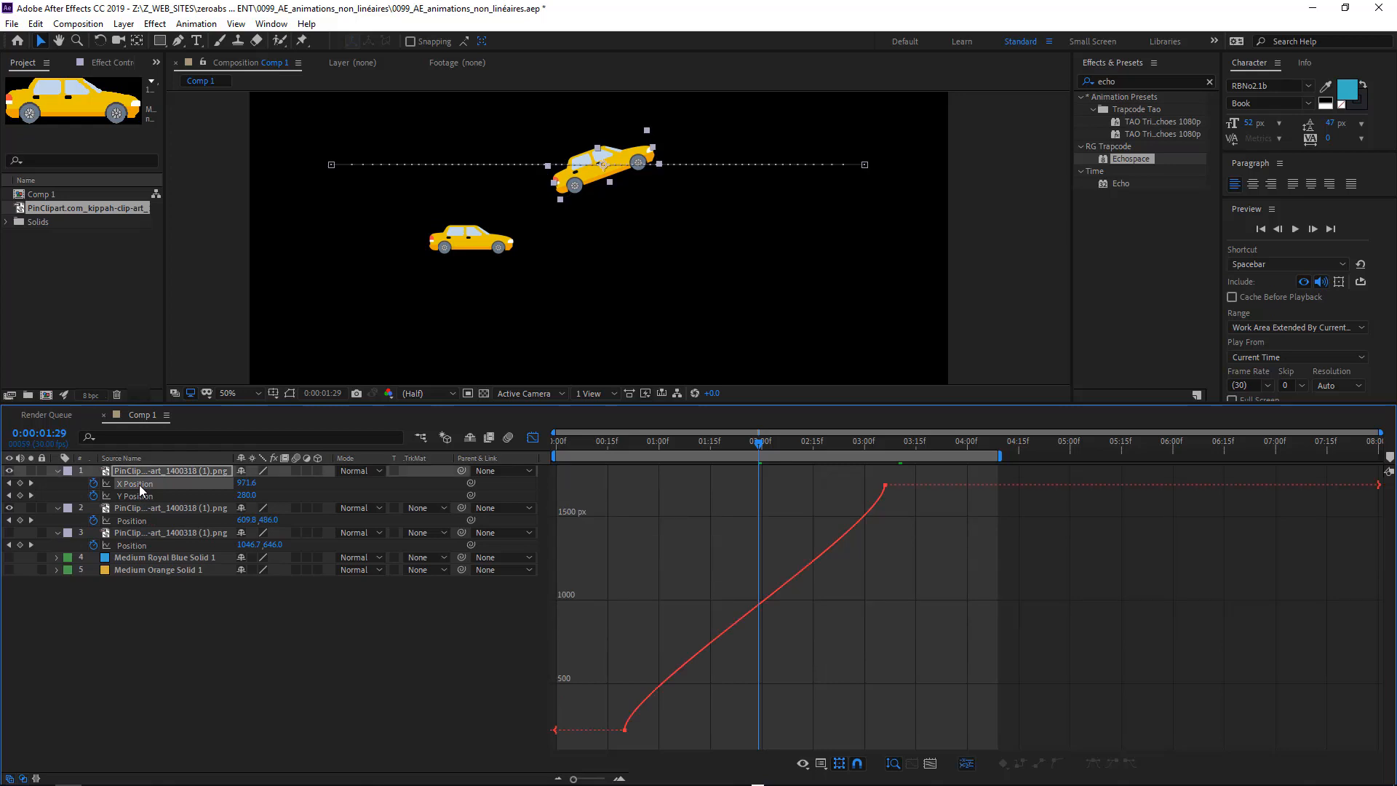
pyautogui.click(141, 494)
pyautogui.click(141, 483)
pyautogui.click(142, 493)
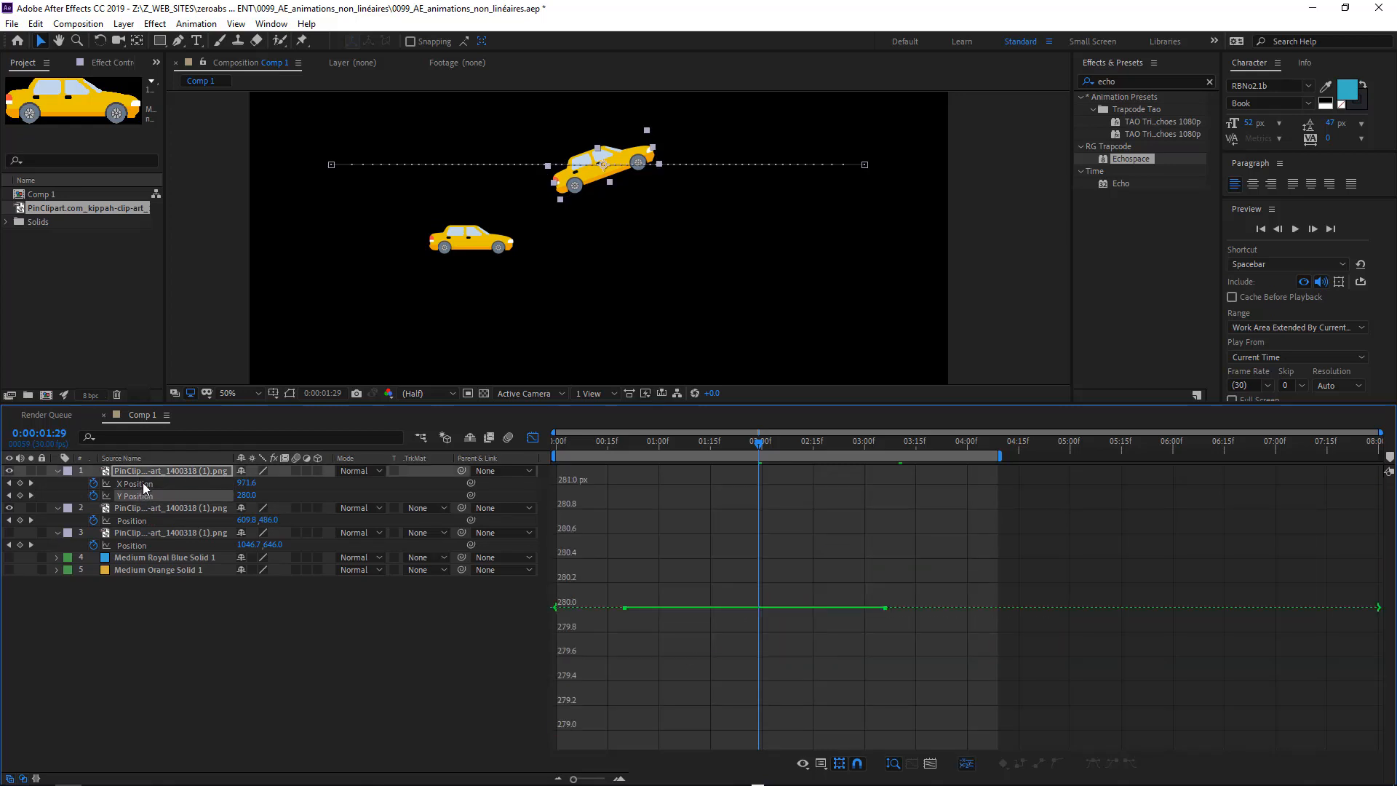
# Step: Flatten the first X Position keyframe's outgoing handle horizontally, extending it to about 0:00:01:14
pyautogui.click(143, 483)
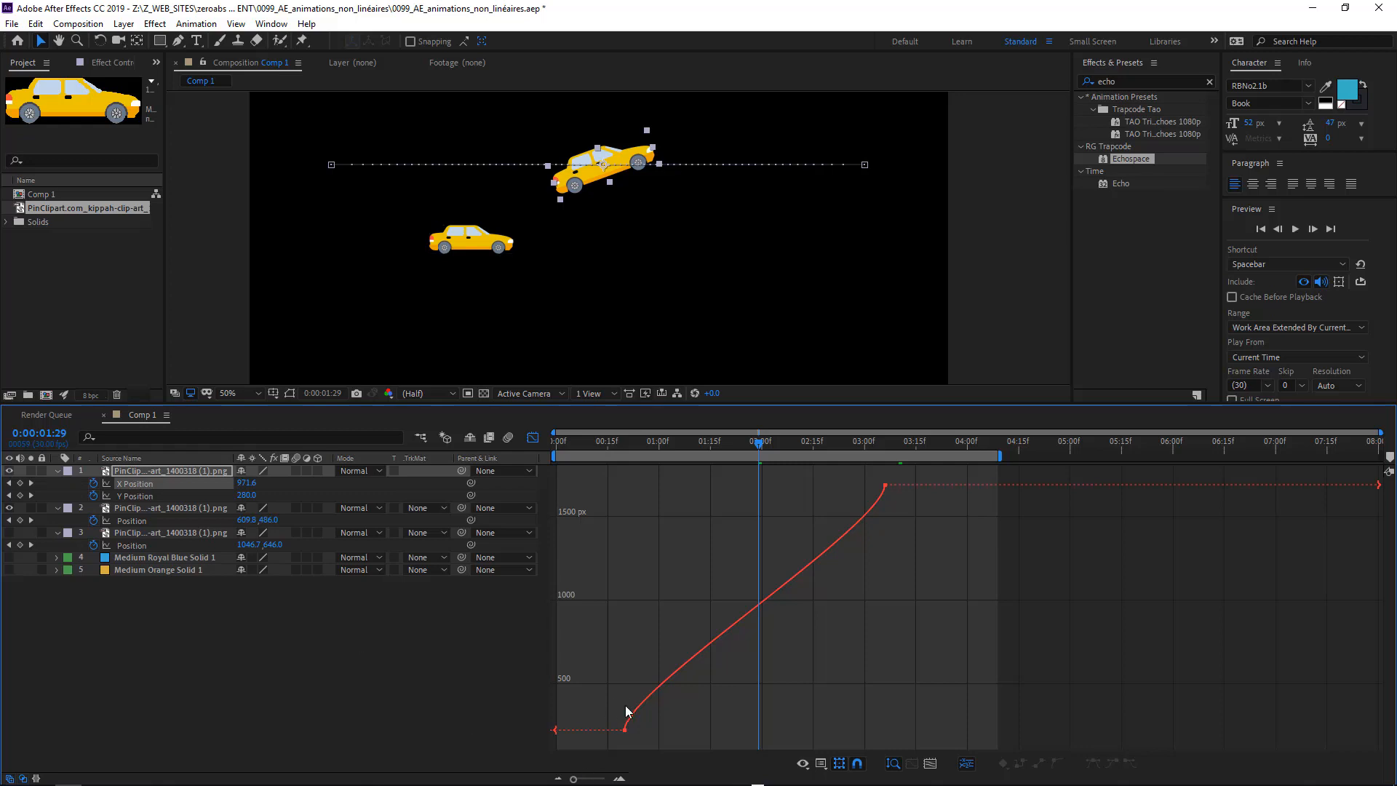
pyautogui.click(625, 729)
pyautogui.moveTo(625, 689); pyautogui.dragTo(705, 727)
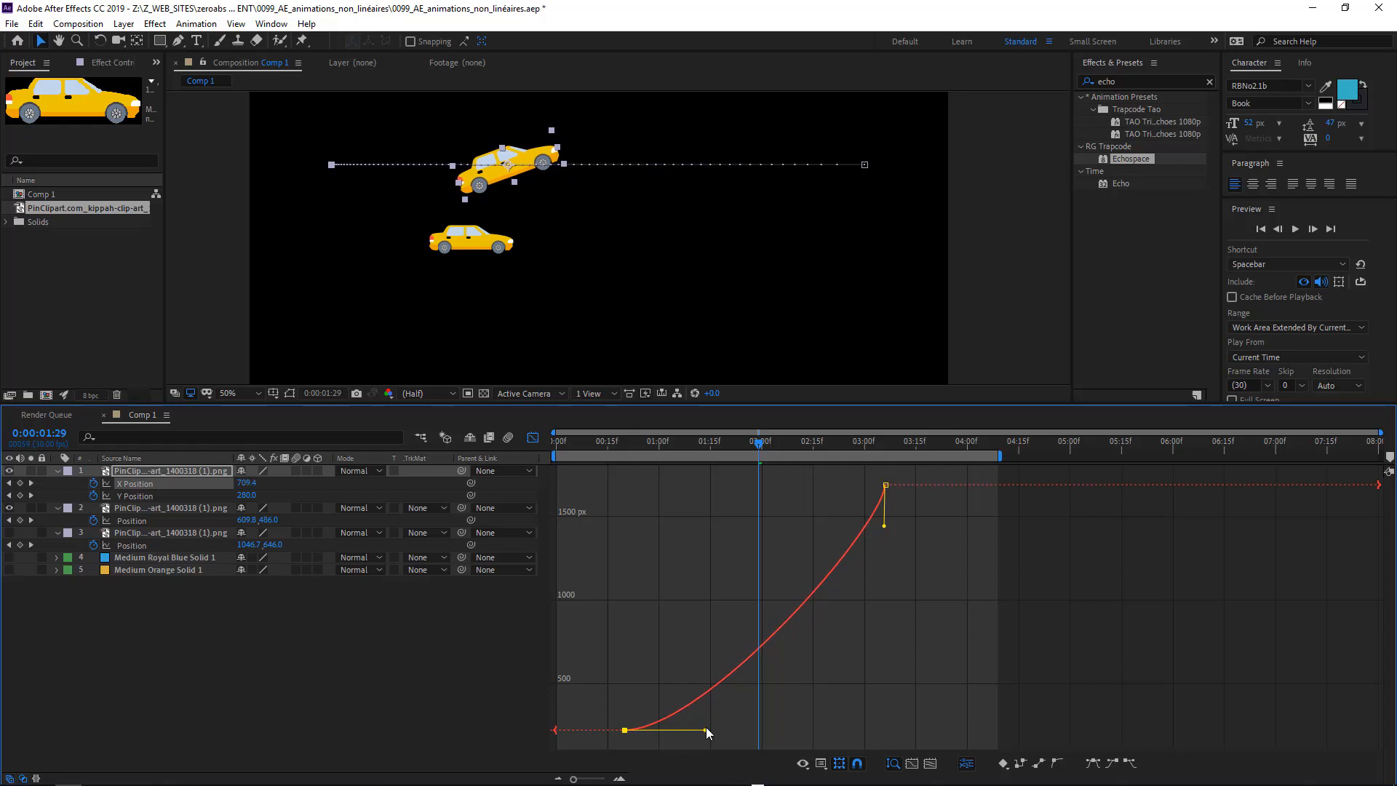
# Step: Flatten the last X Position keyframe's incoming handle horizontally, extending it back to about 0:00:02:04
pyautogui.click(892, 492)
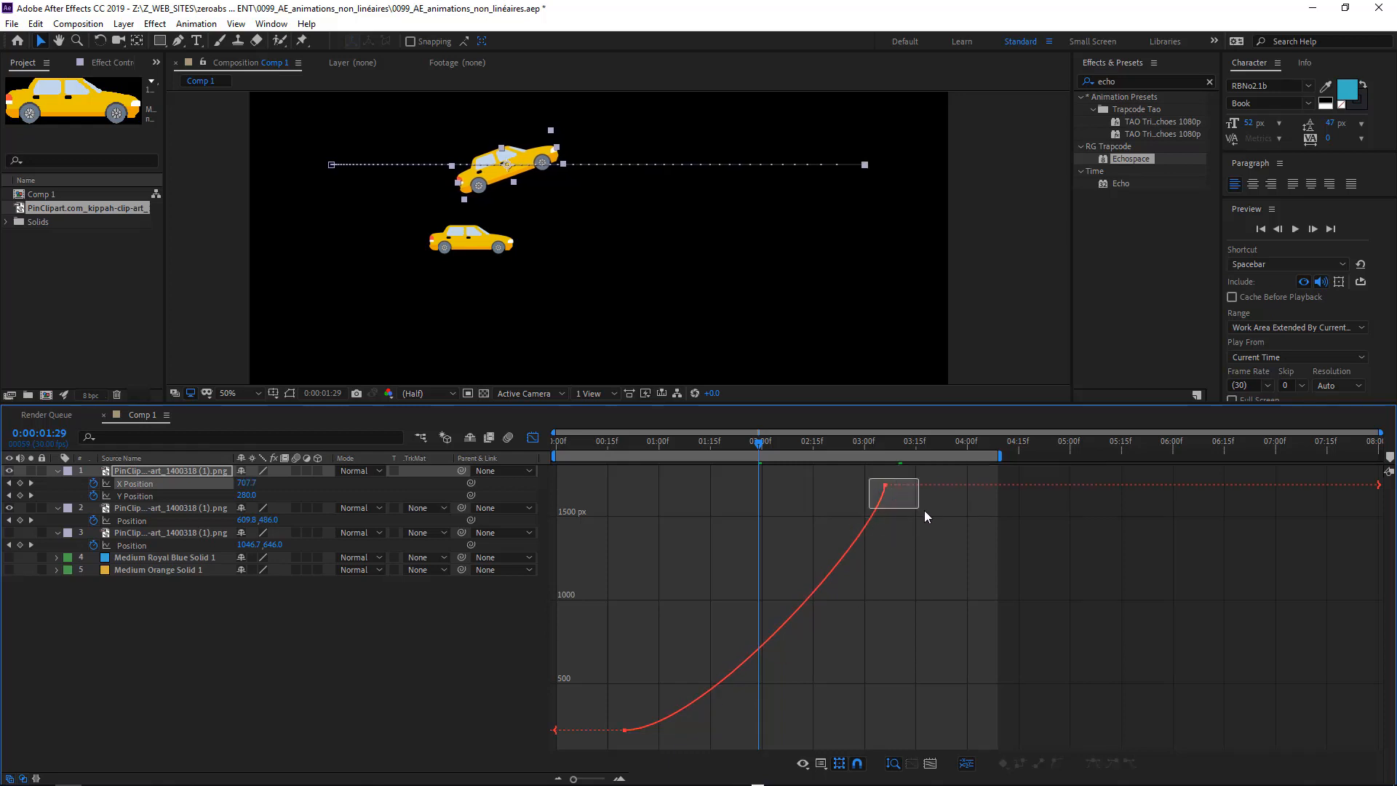
pyautogui.moveTo(925, 511); pyautogui.dragTo(838, 484)
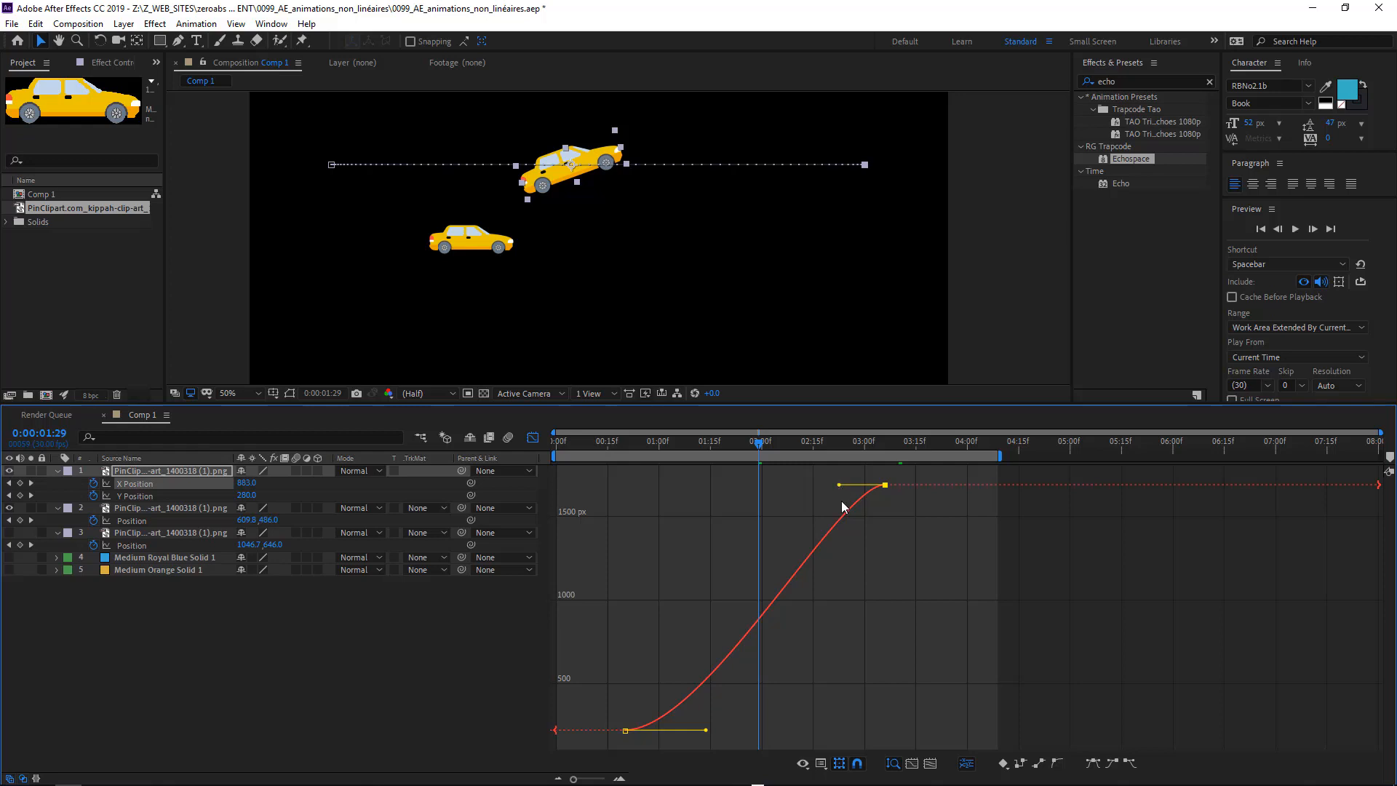
pyautogui.moveTo(842, 507); pyautogui.dragTo(774, 483)
pyautogui.press('shift')
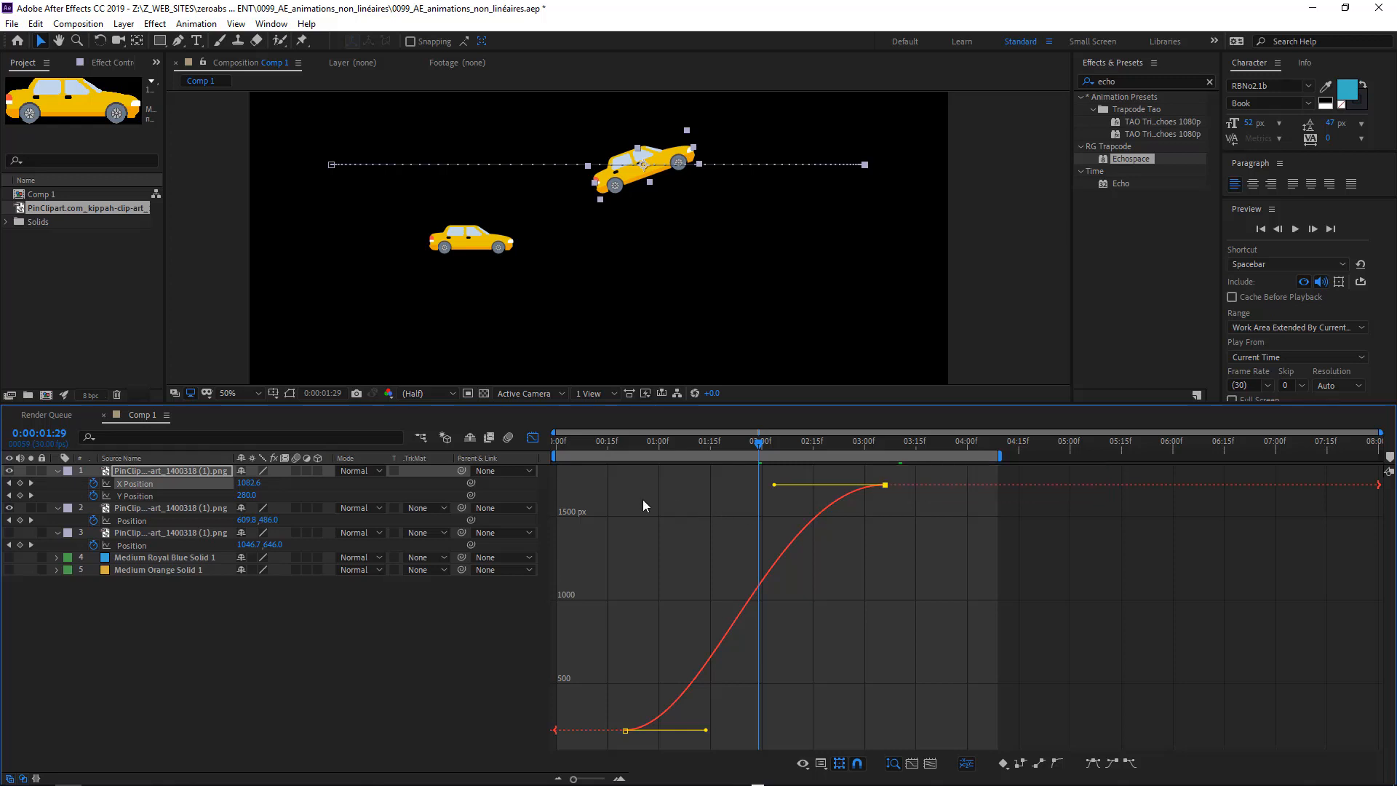
pyautogui.press('h')
pyautogui.press('v')
# Step: Lengthen the first X Position keyframe's handle to about 0:00:01:27 and preview the animation, hiding the second car layer
pyautogui.moveTo(625, 731)
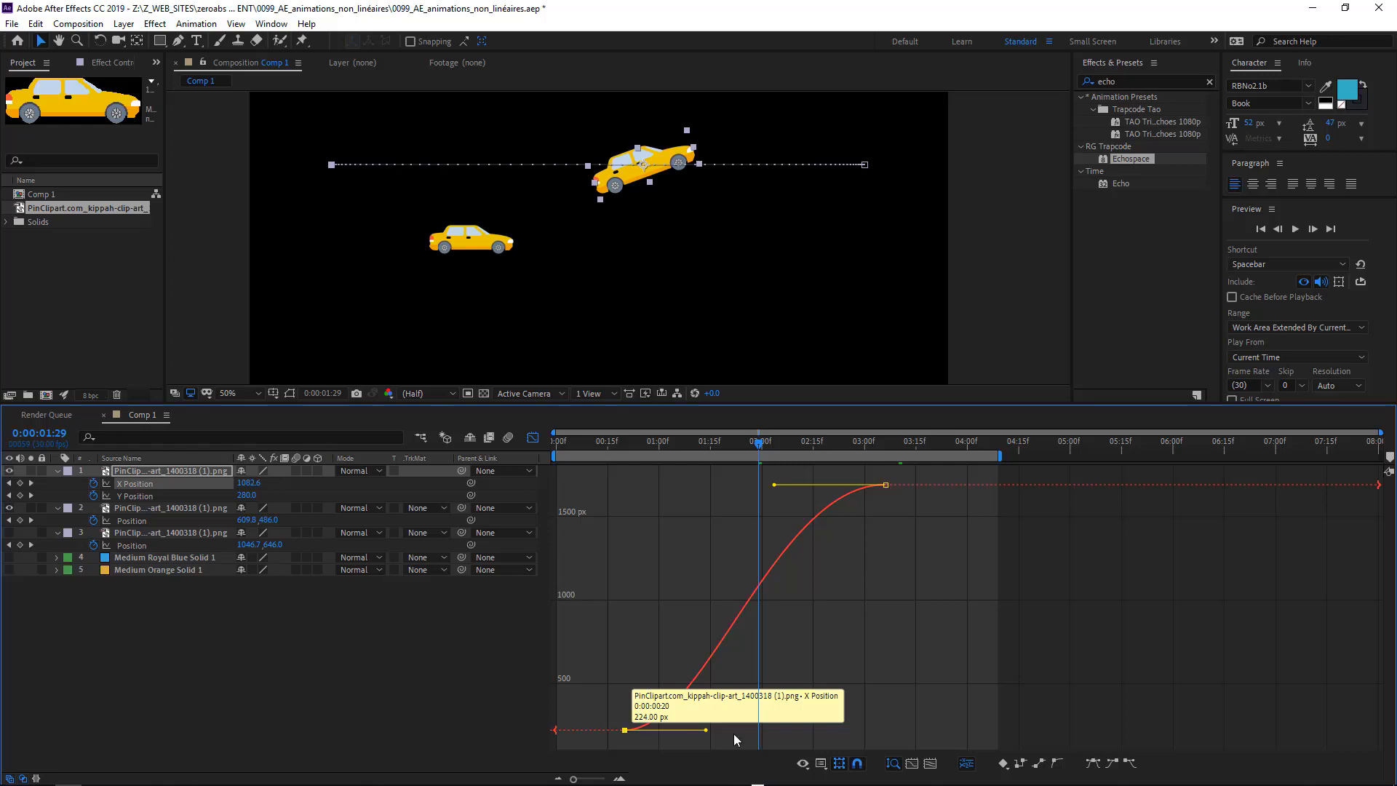
pyautogui.moveTo(705, 733); pyautogui.dragTo(753, 736)
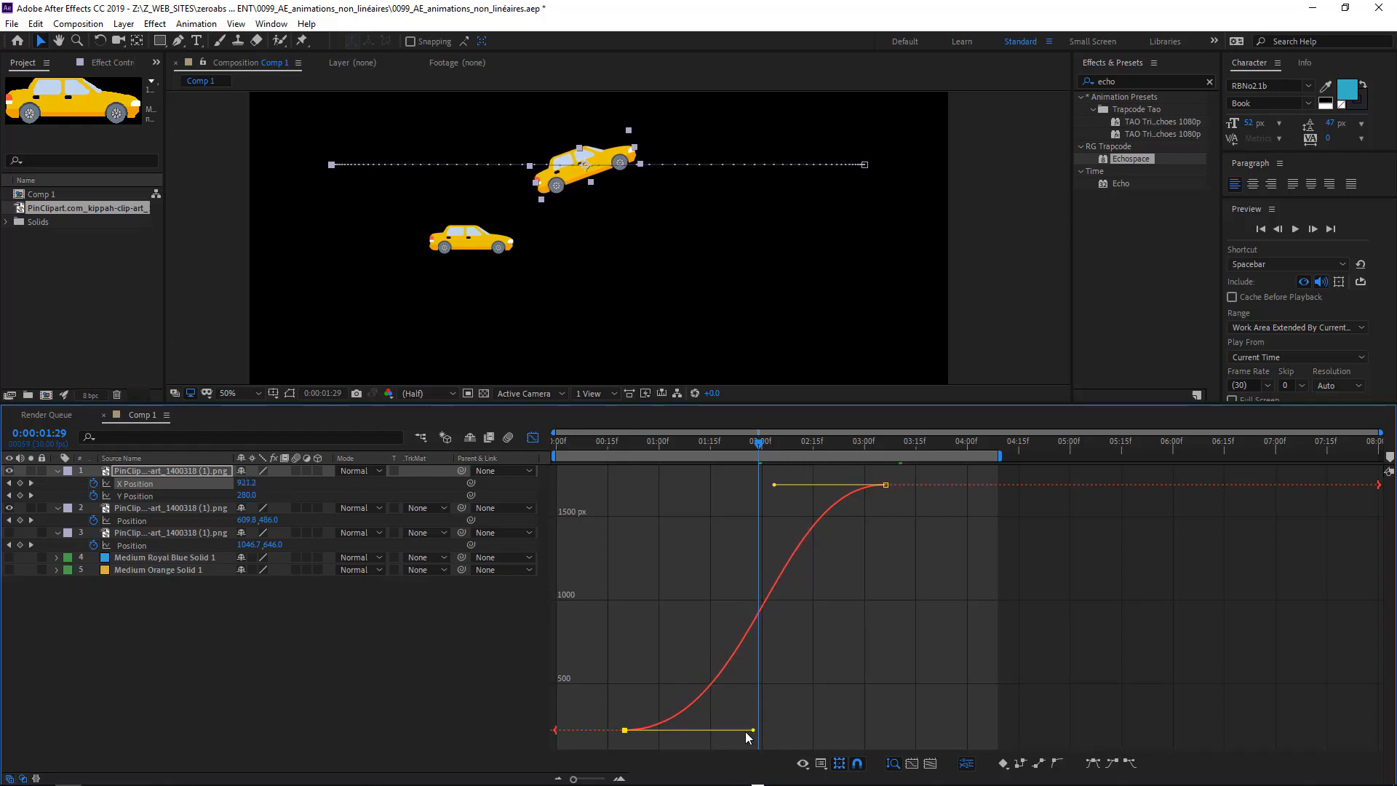
pyautogui.press('space')
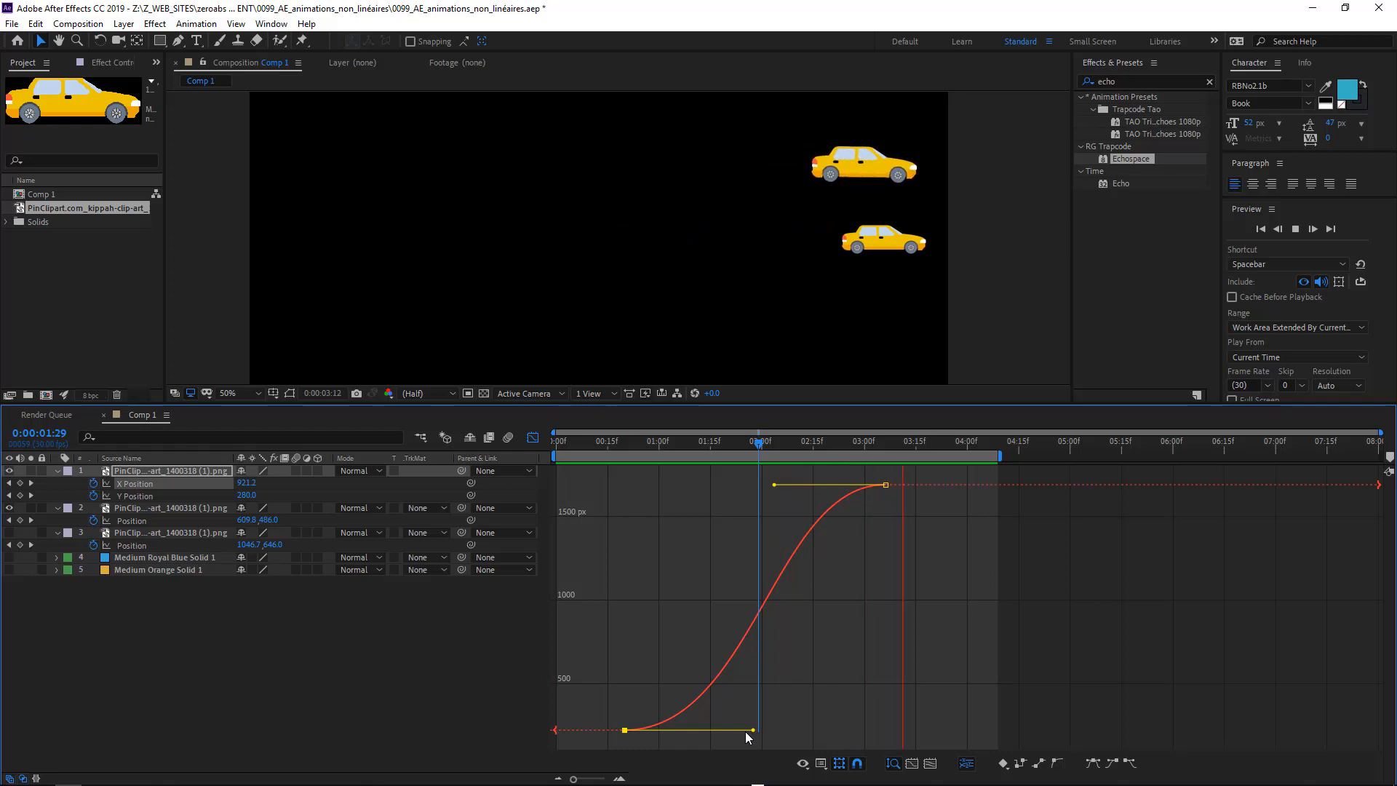
pyautogui.press('space')
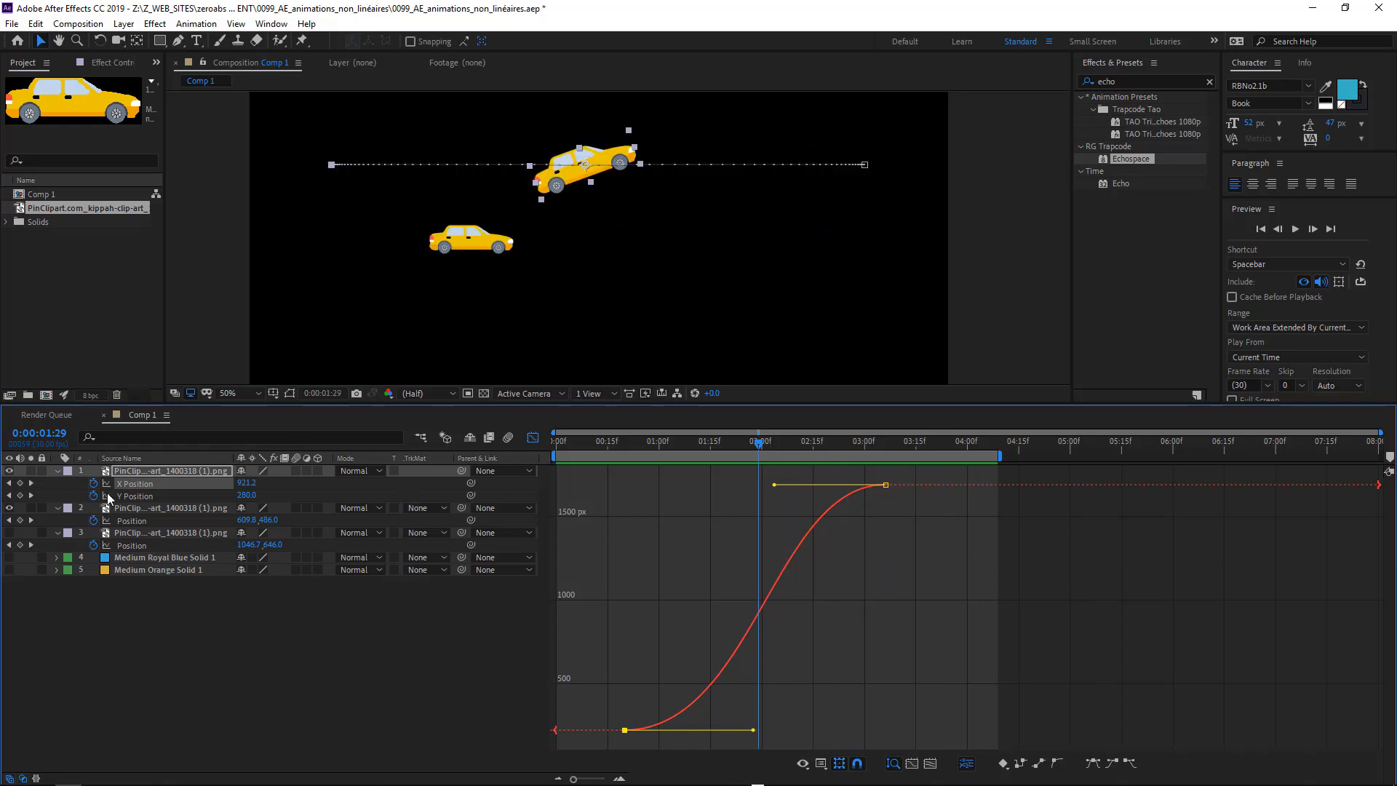
pyautogui.press('space')
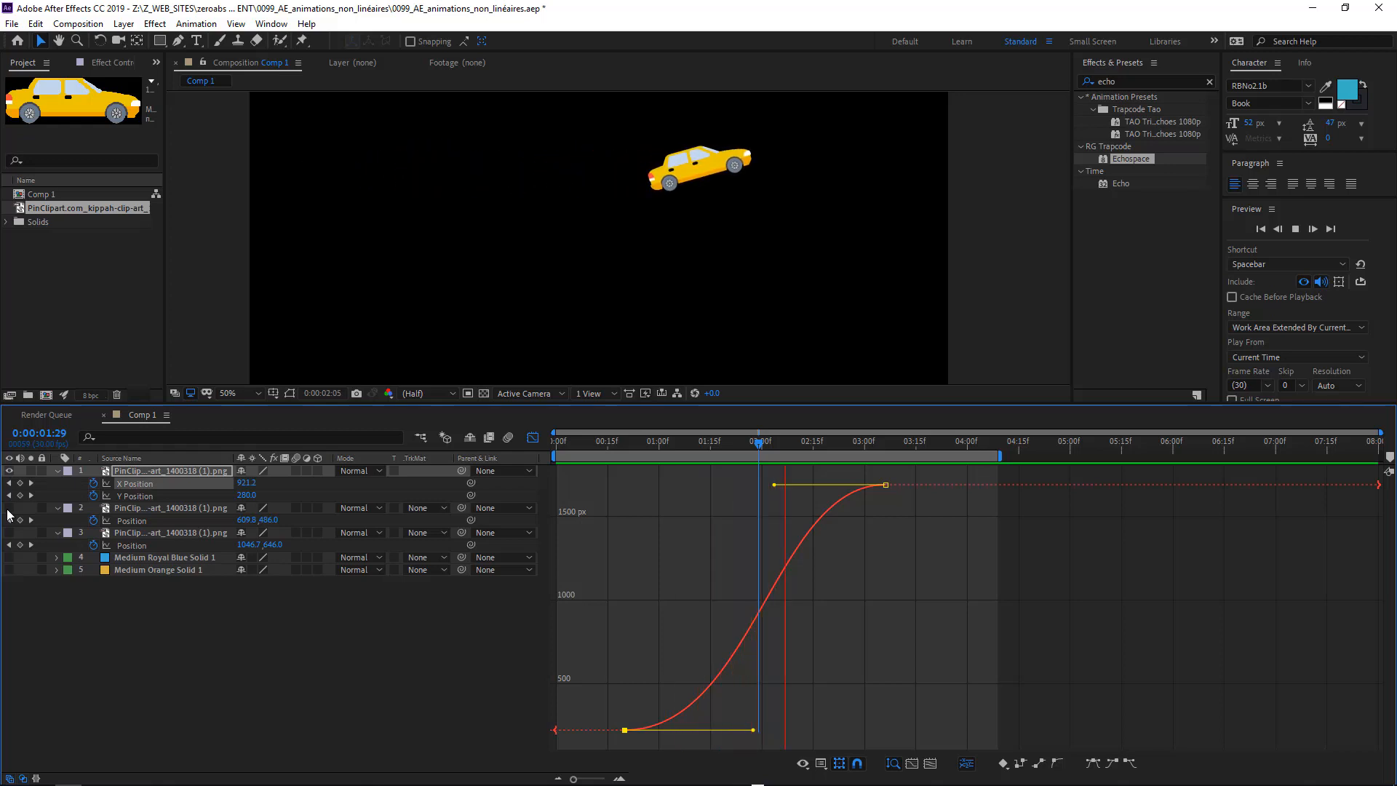
pyautogui.press('space')
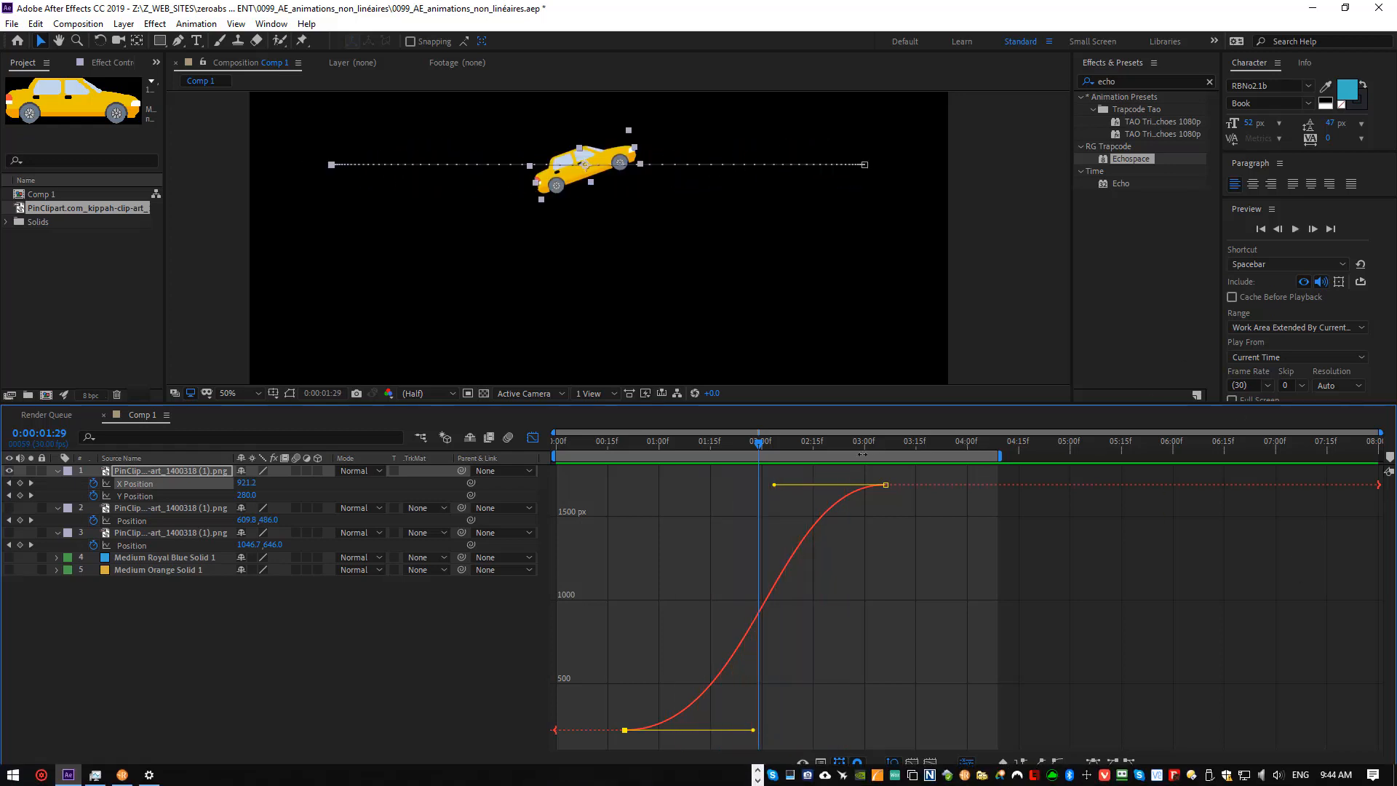
# Step: Pull the last X Position keyframe's handle steeply downward so the car accelerates into its stop, and preview the animation
pyautogui.moveTo(774, 485); pyautogui.dragTo(927, 632)
pyautogui.press('space')
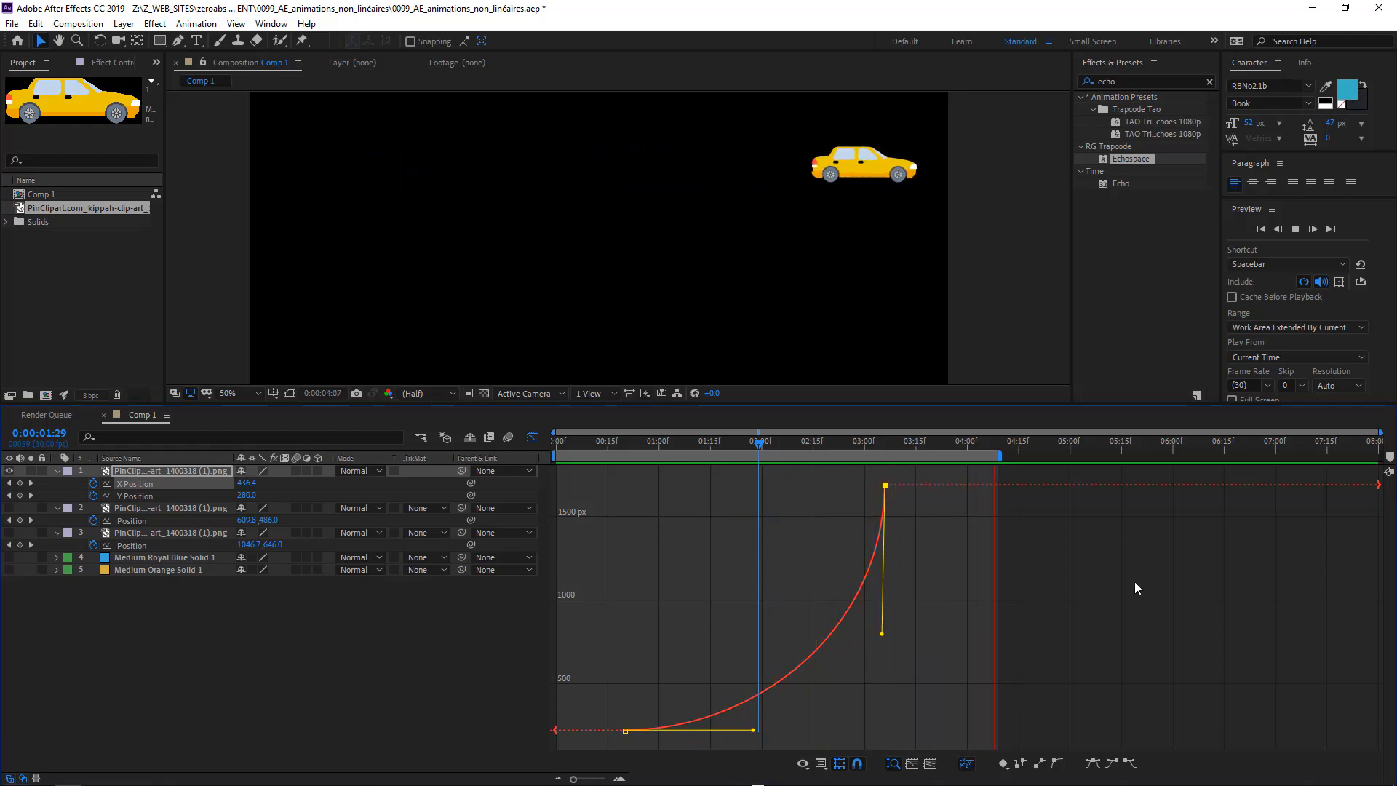
# Step: Point the first X Position keyframe's handle straight up and flatten the last keyframe's handle back to about 0:00:01:22 for a fast start and slow stop
pyautogui.click(793, 535)
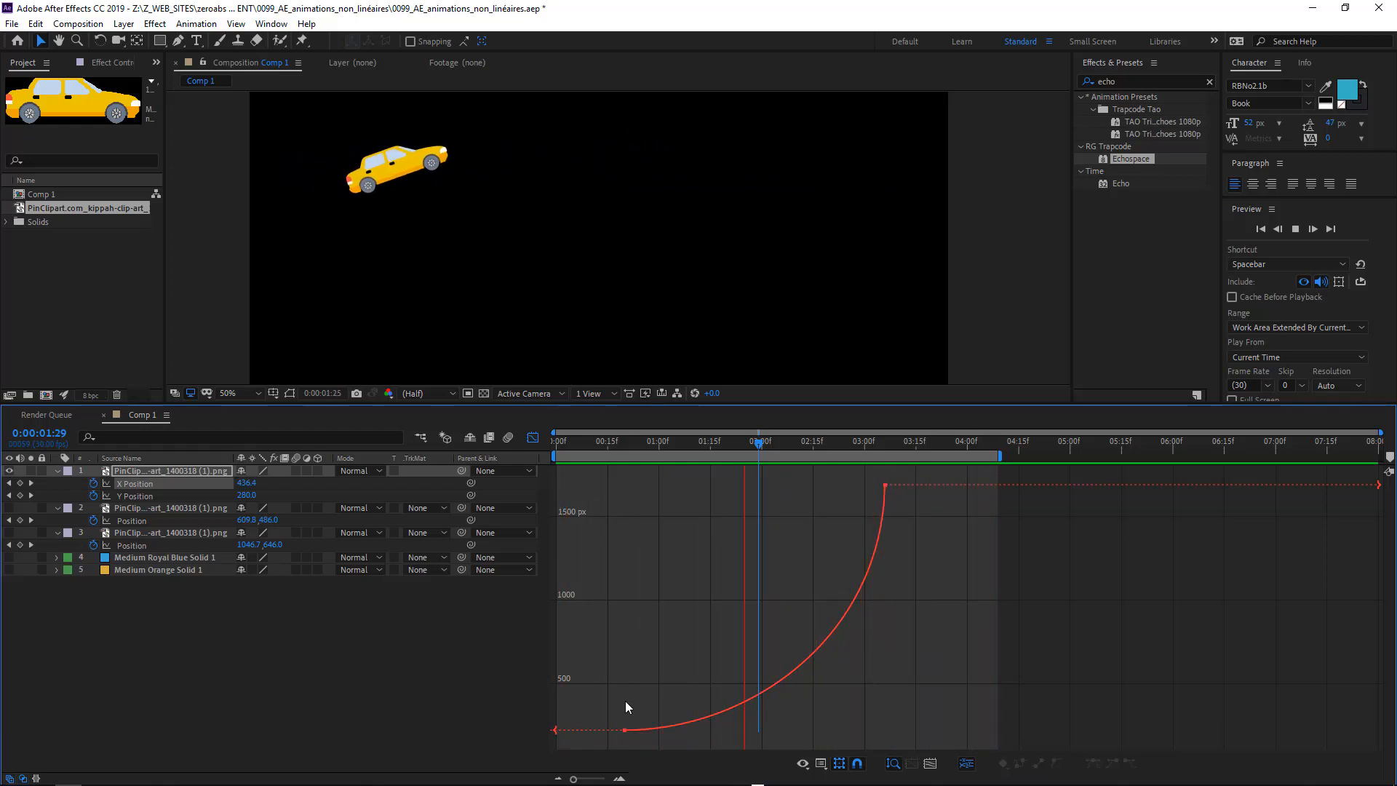
pyautogui.click(624, 730)
pyautogui.moveTo(732, 727); pyautogui.dragTo(596, 604)
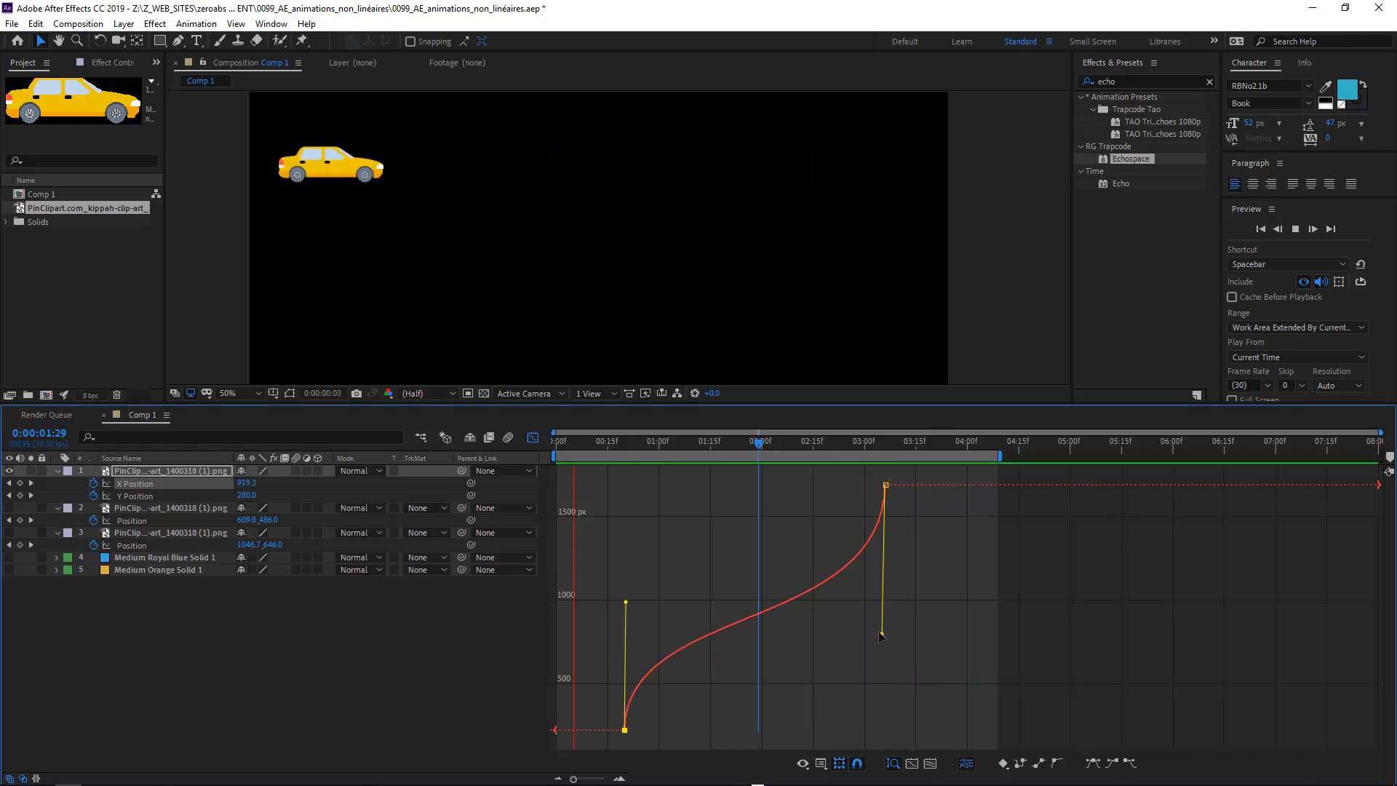
pyautogui.moveTo(882, 634); pyautogui.dragTo(734, 549)
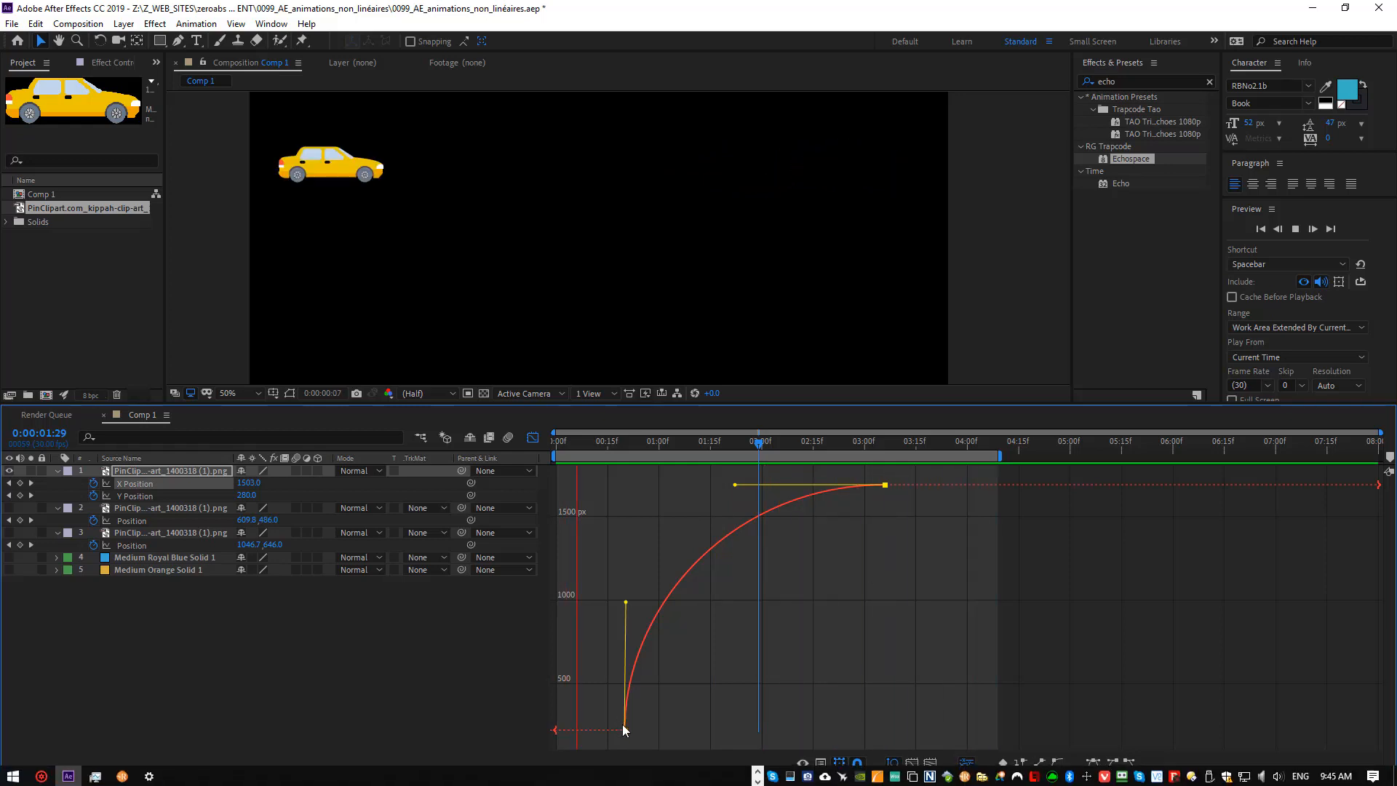
# Step: Flatten the first X Position keyframe's handle horizontally to about 0:00:01:16 and nudge the last keyframe to 0:00:03:07
pyautogui.moveTo(626, 730)
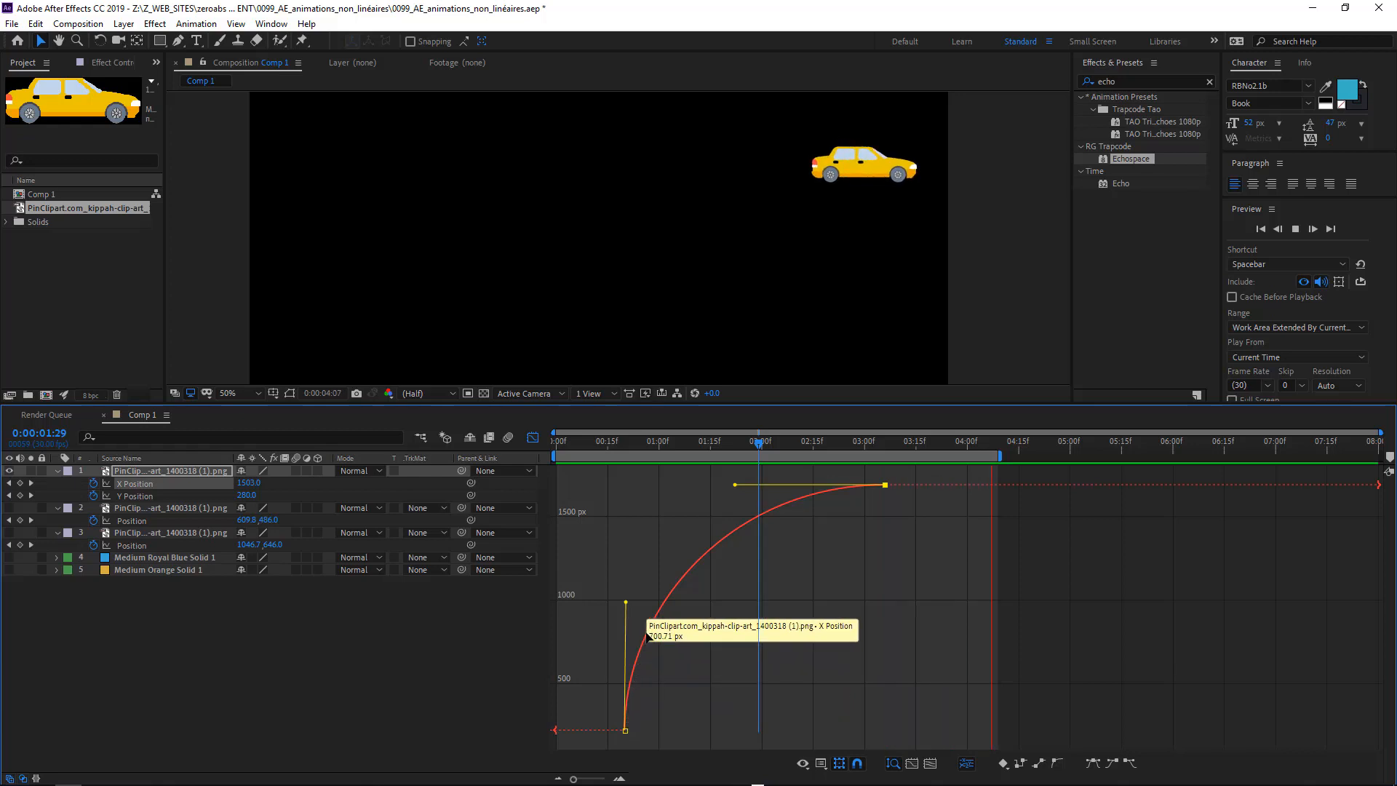
pyautogui.click(657, 557)
pyautogui.press('space')
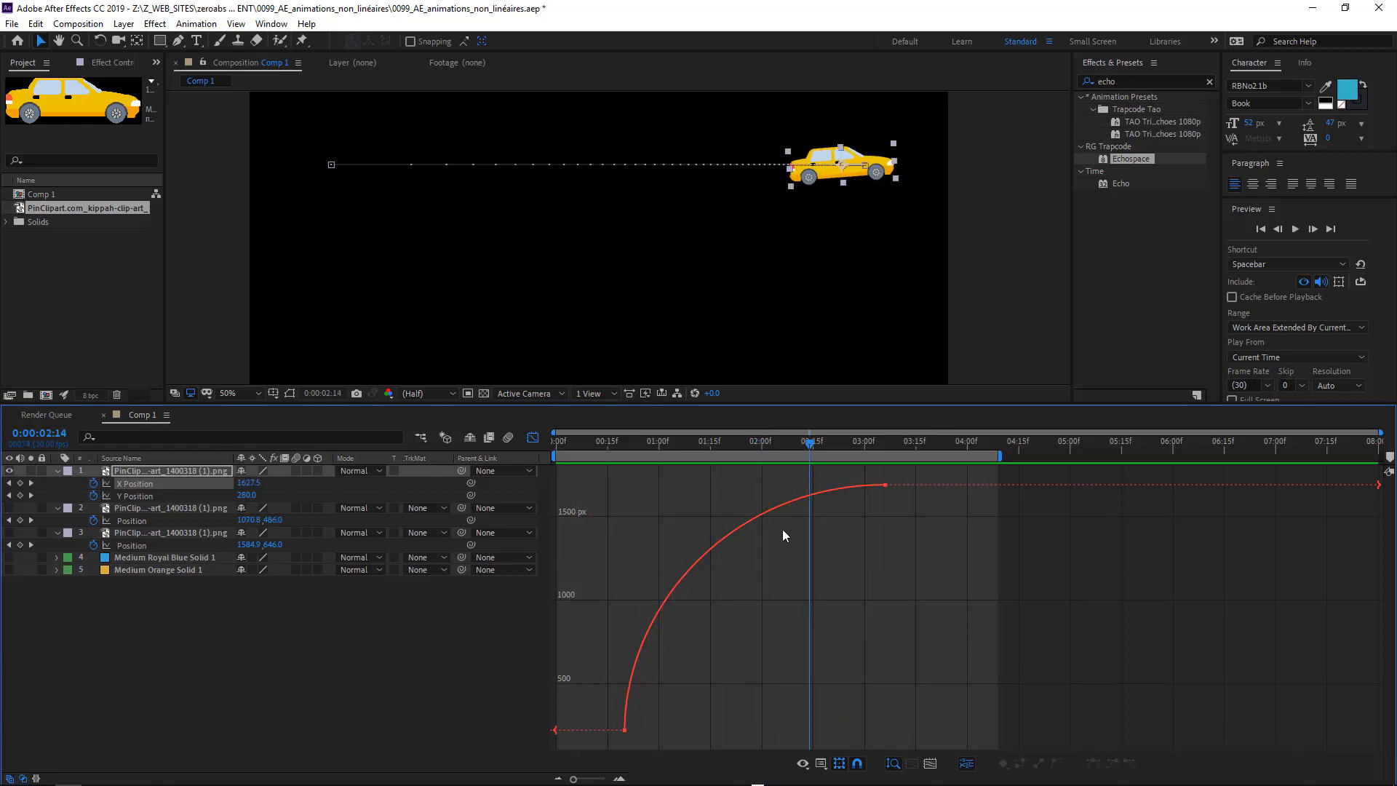
pyautogui.doubleClick(617, 726)
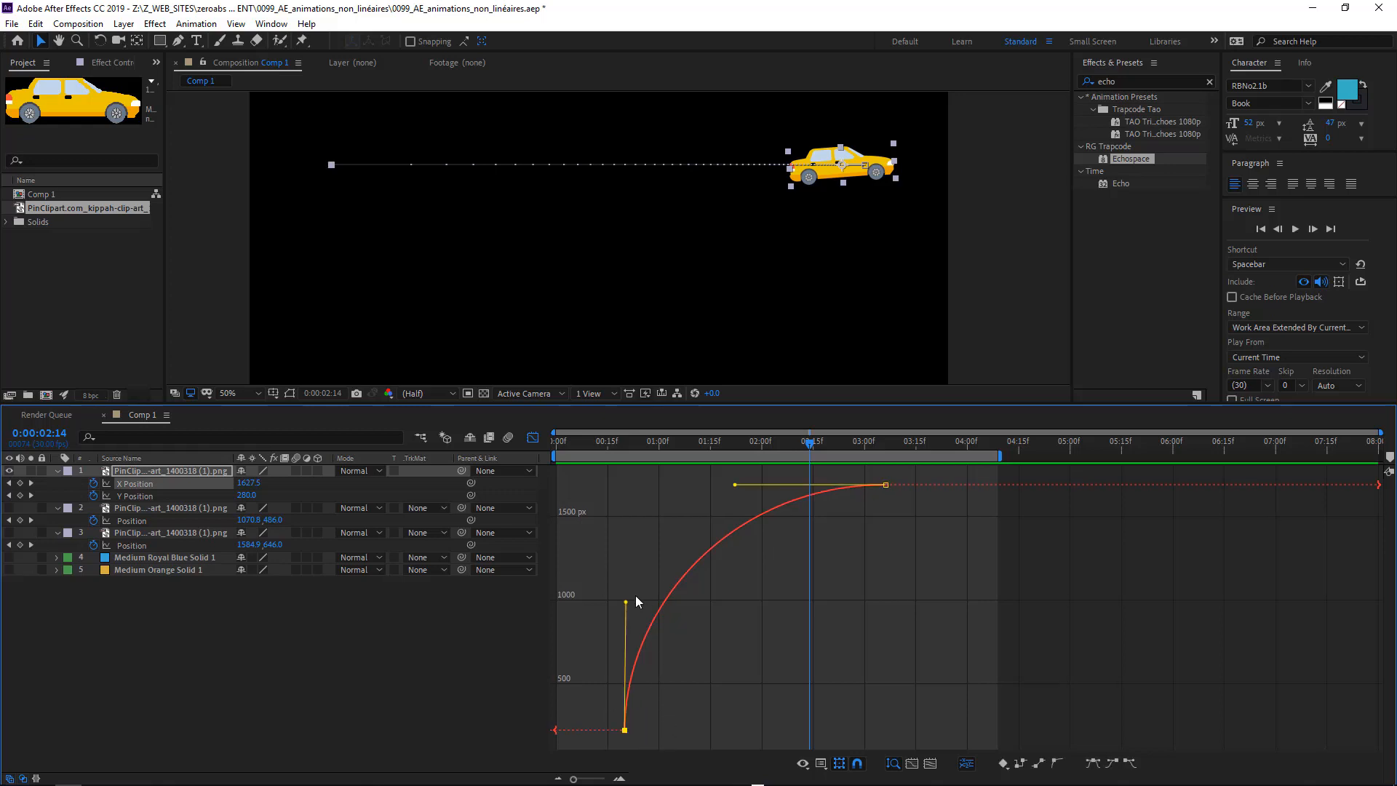
pyautogui.moveTo(625, 604); pyautogui.dragTo(712, 730)
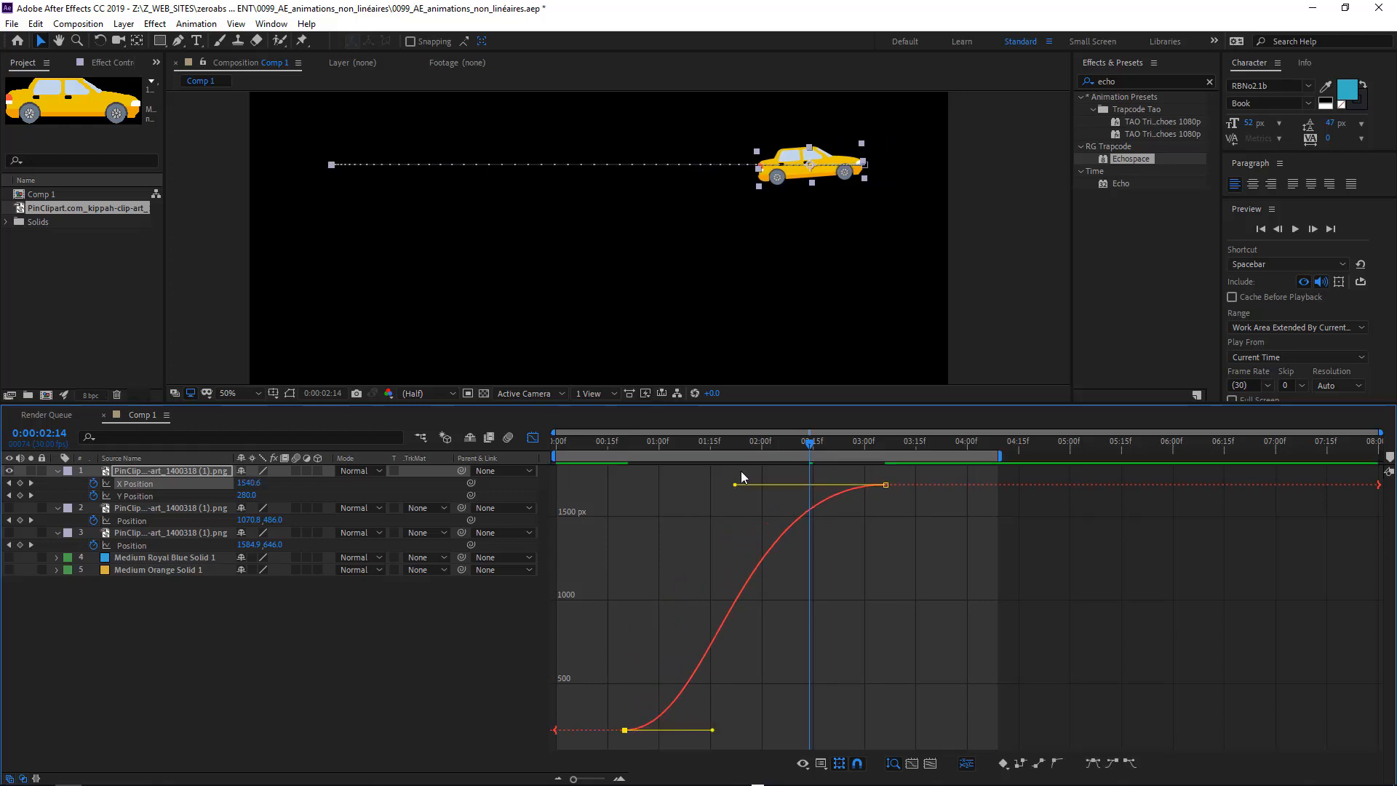
pyautogui.moveTo(887, 484)
pyautogui.mouseDown()
pyautogui.moveTo(893, 537)
pyautogui.moveTo(888, 484)
pyautogui.mouseUp()
# Step: Switch the graph to Edit Speed Graph and extend the first keyframe's handle to about 0:00:01:13
pyautogui.click(822, 764)
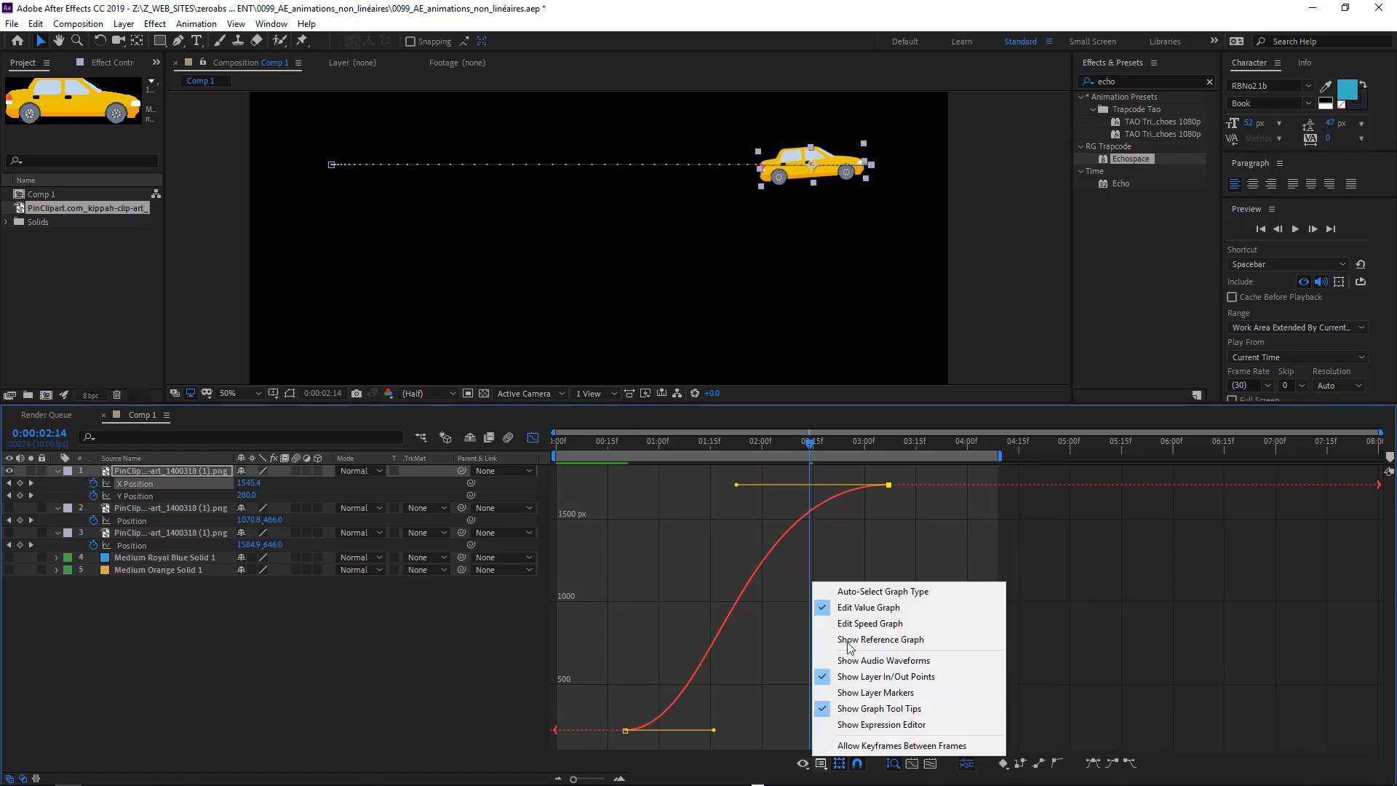
pyautogui.click(870, 625)
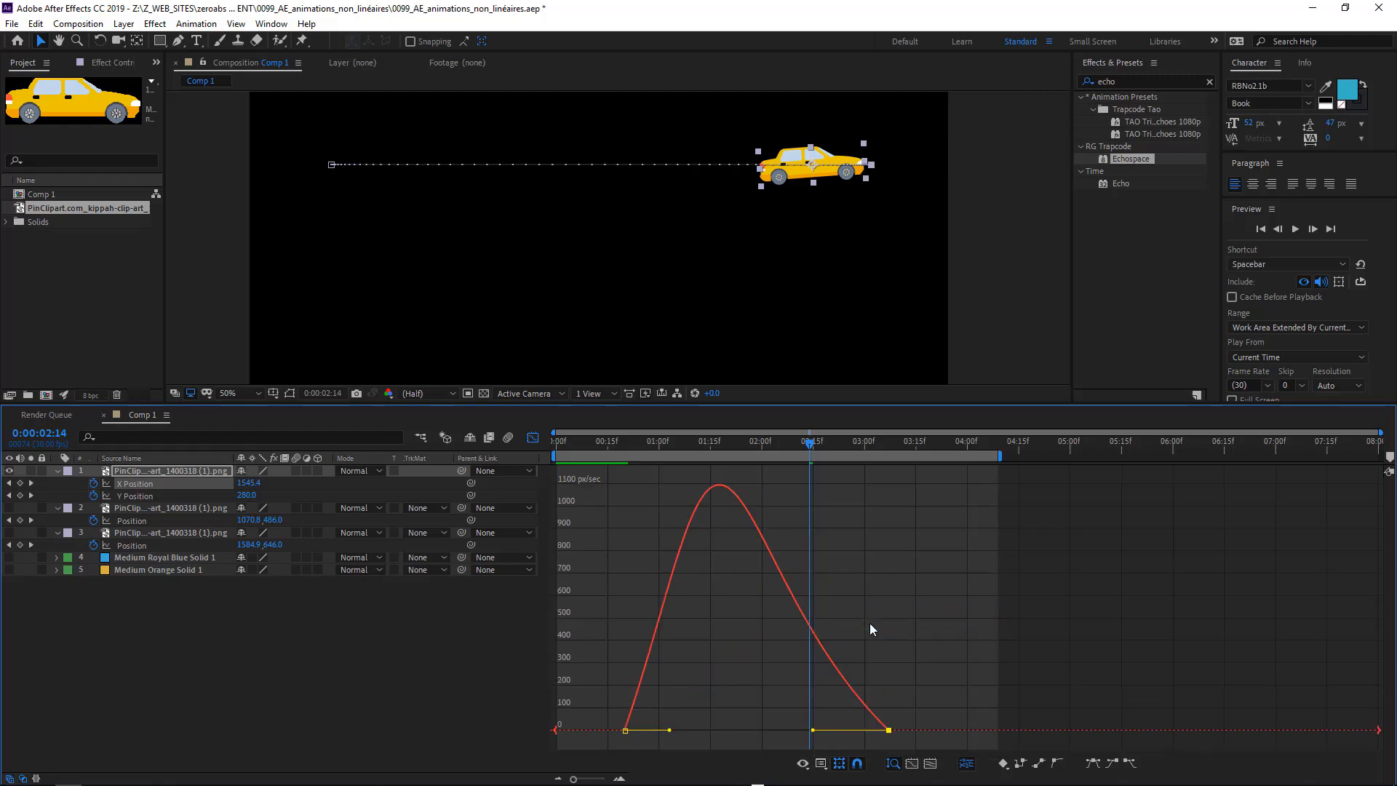
pyautogui.moveTo(669, 730); pyautogui.dragTo(702, 730)
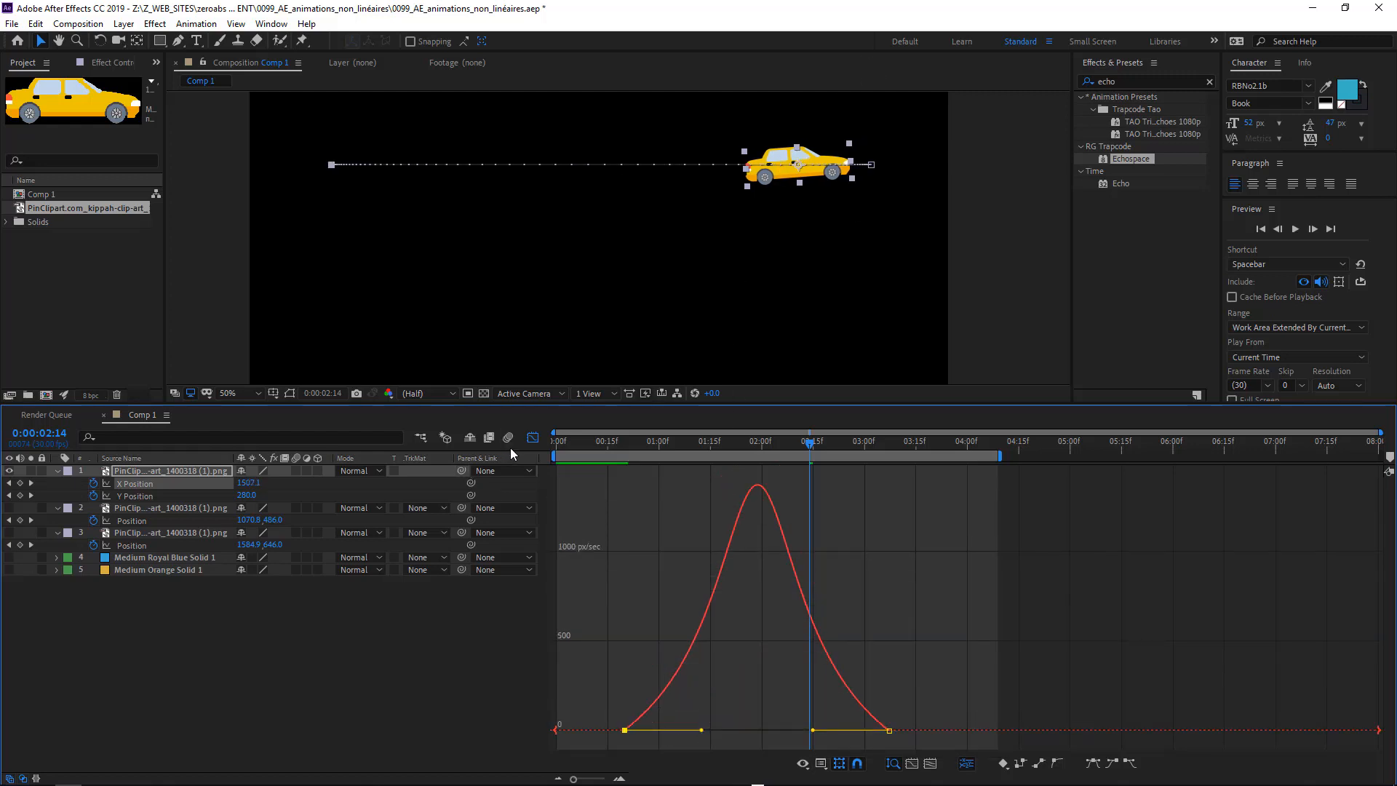
# Step: Leave the Graph Editor, move the last X Position keyframe to 0:00:03:06 and shift the car's end point to X Position 1557.4
pyautogui.click(533, 438)
pyautogui.click(888, 446)
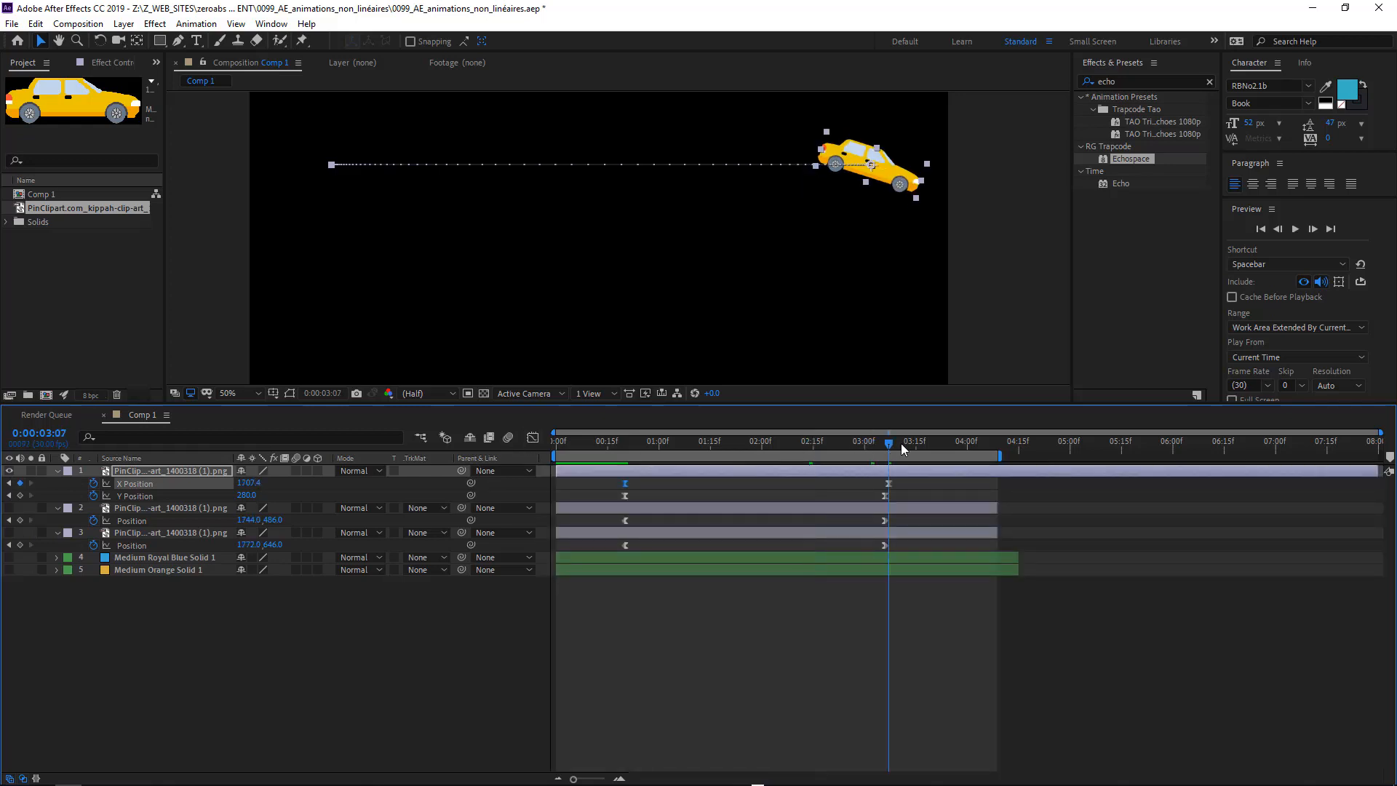
pyautogui.moveTo(889, 446); pyautogui.dragTo(885, 459)
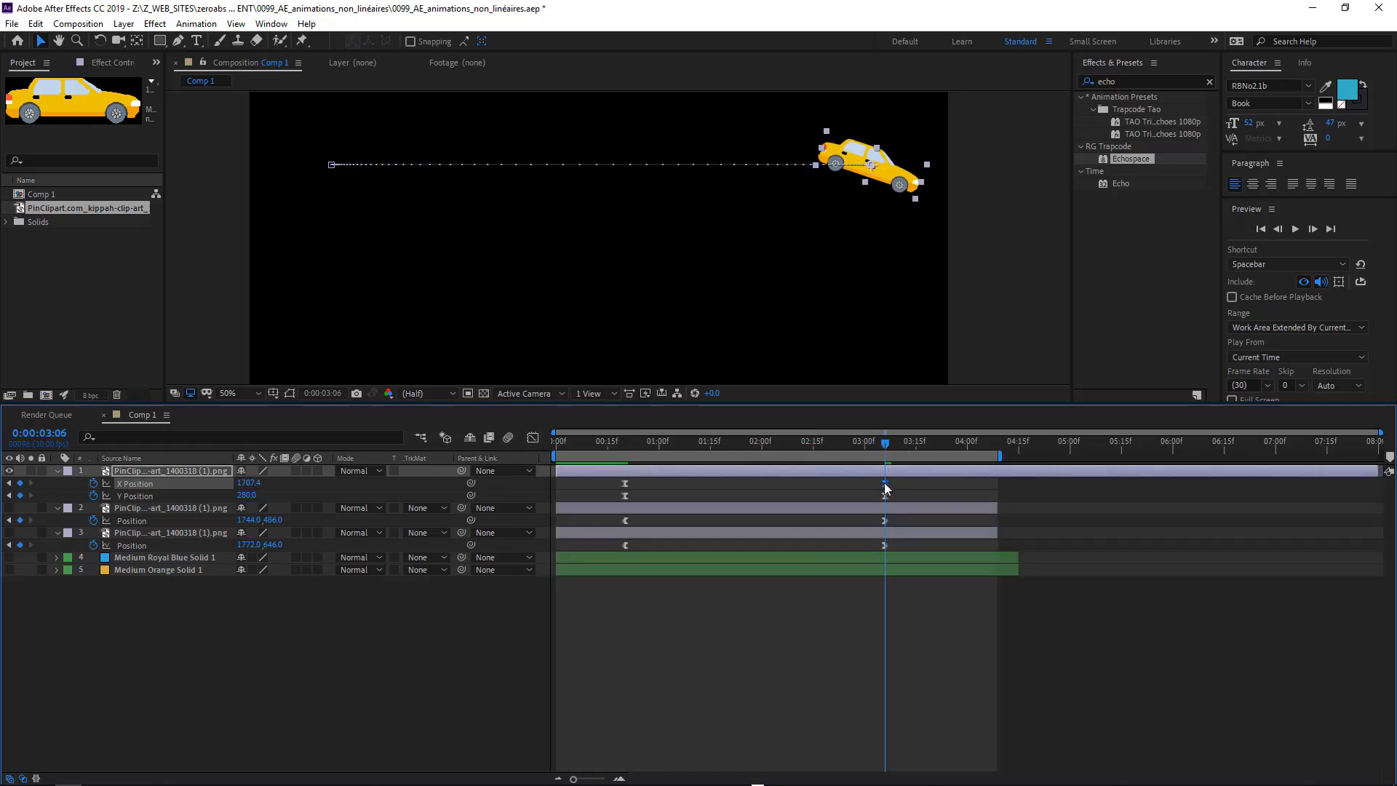
pyautogui.moveTo(889, 184); pyautogui.dragTo(835, 183)
# Step: At 0:00:00:20, shift the car's start point to X Position 452 and preview the animation
pyautogui.click(624, 441)
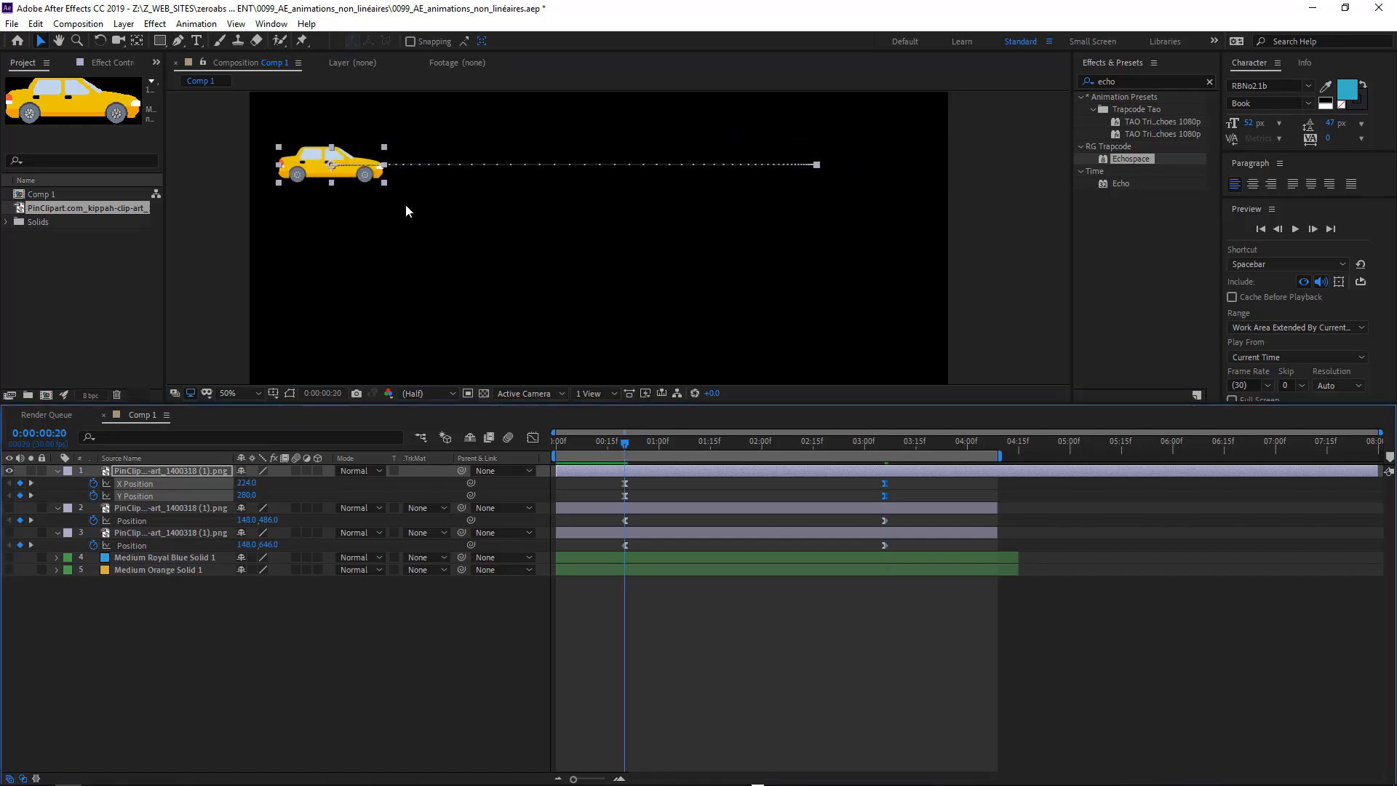
pyautogui.moveTo(367, 176); pyautogui.dragTo(451, 175)
pyautogui.press('space')
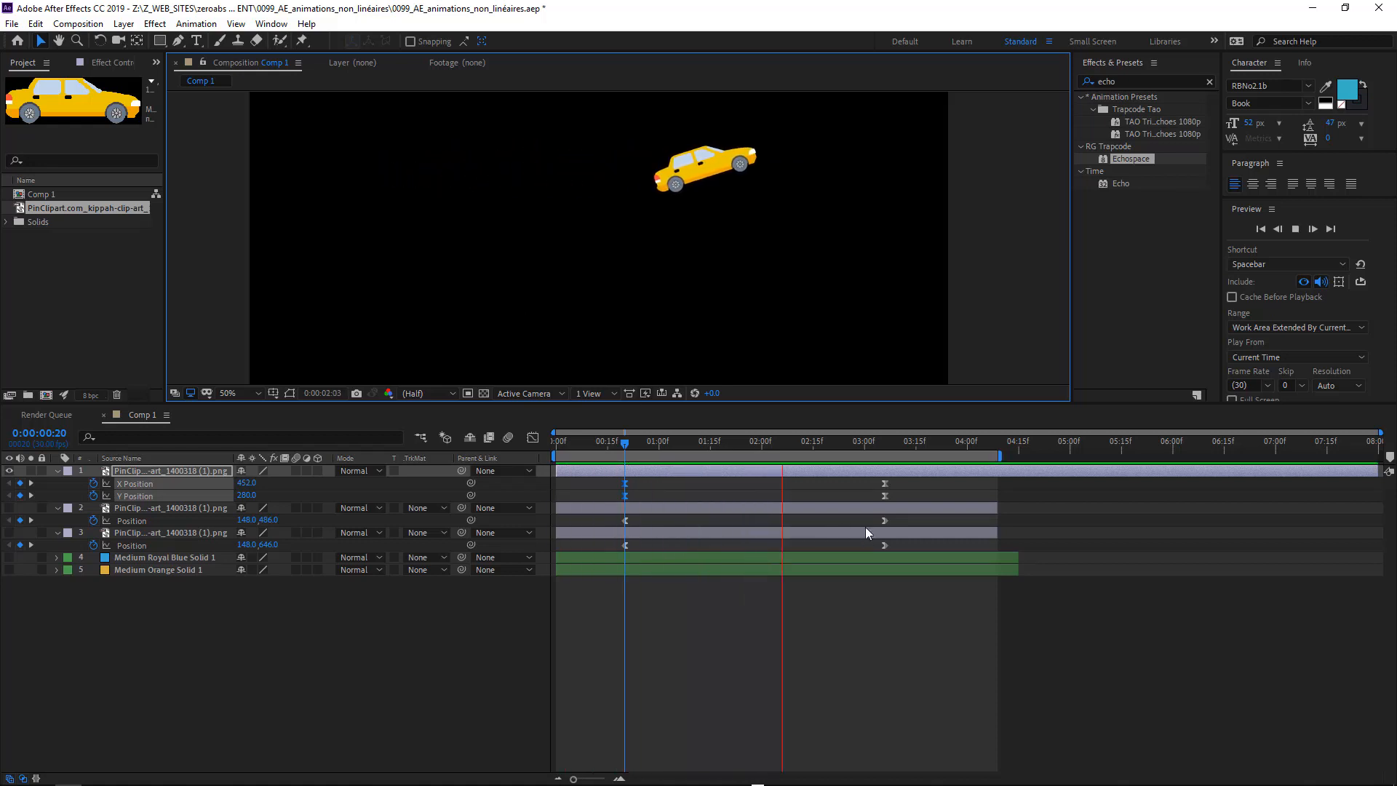
pyautogui.press('space')
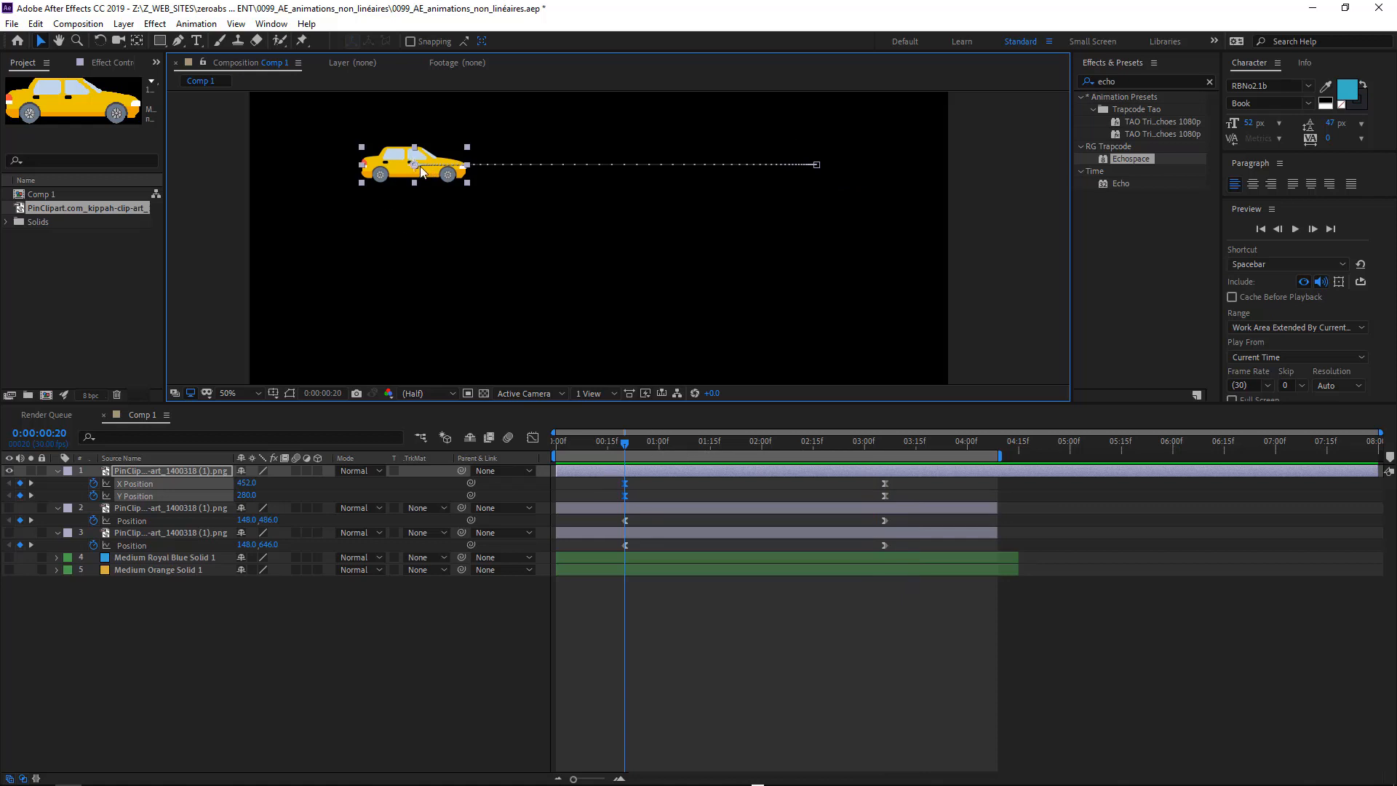
# Step: Reveal the first car layer's Transform properties at 0:00:00:20 and set its Anchor Point to 877, 268 on the front wheel
pyautogui.moveTo(647, 444); pyautogui.dragTo(836, 457)
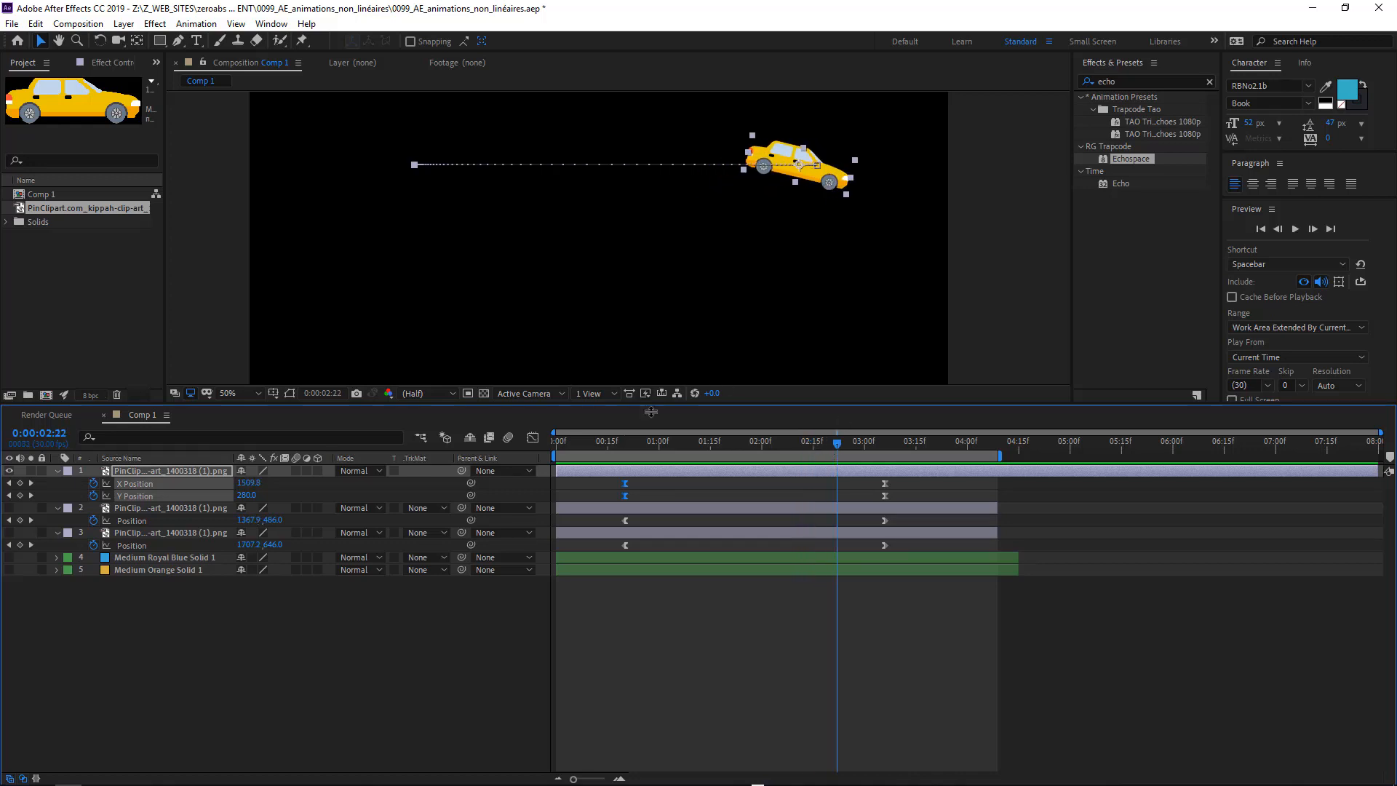
pyautogui.click(625, 447)
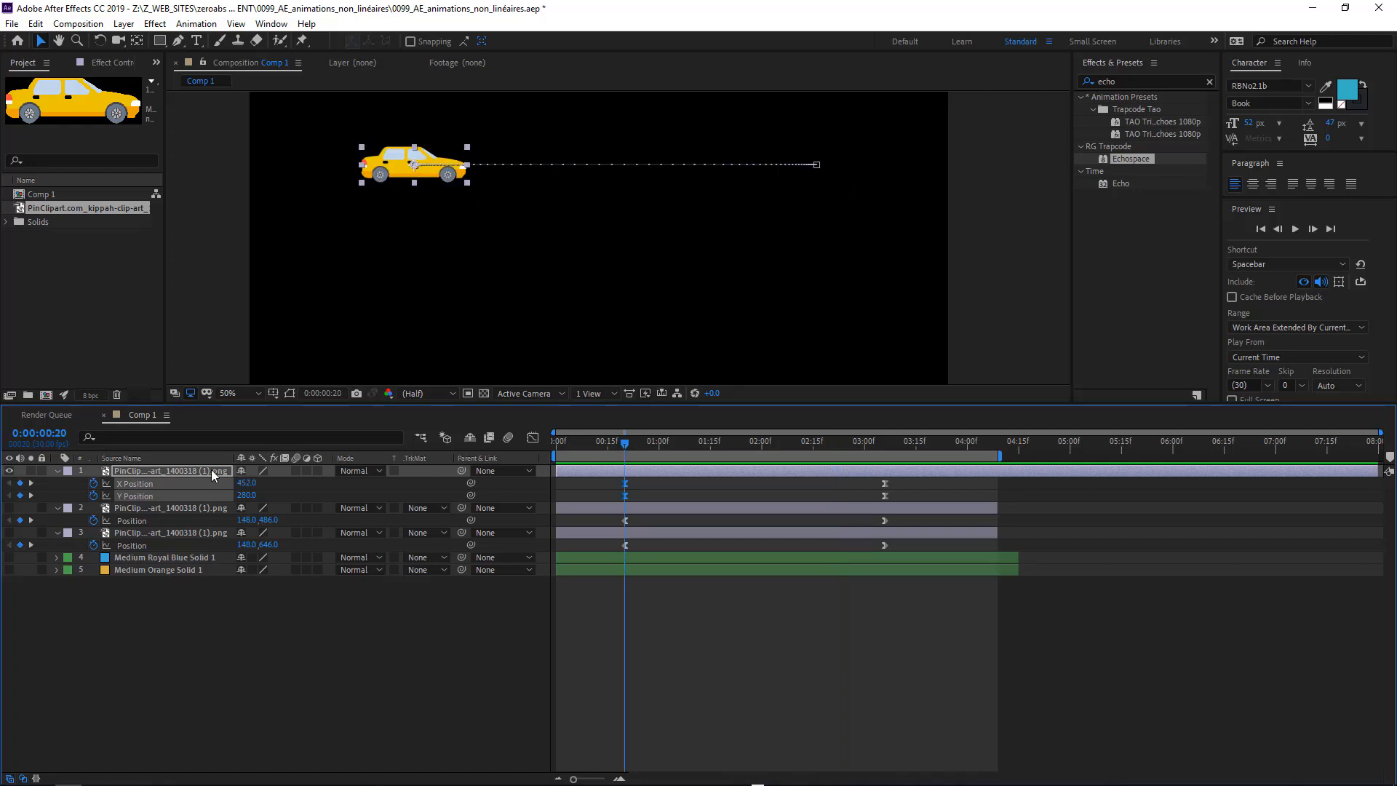
pyautogui.click(133, 470)
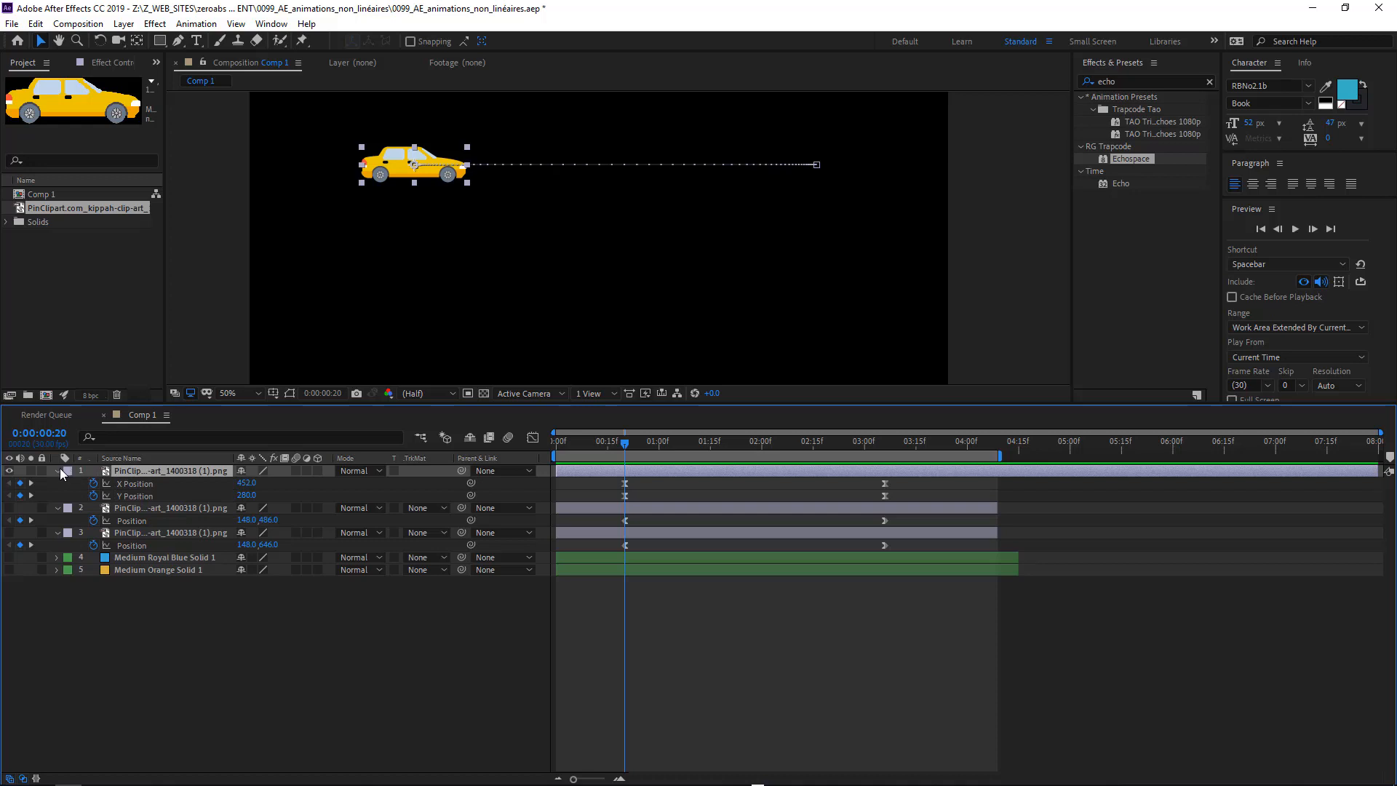
pyautogui.click(57, 470)
pyautogui.click(57, 471)
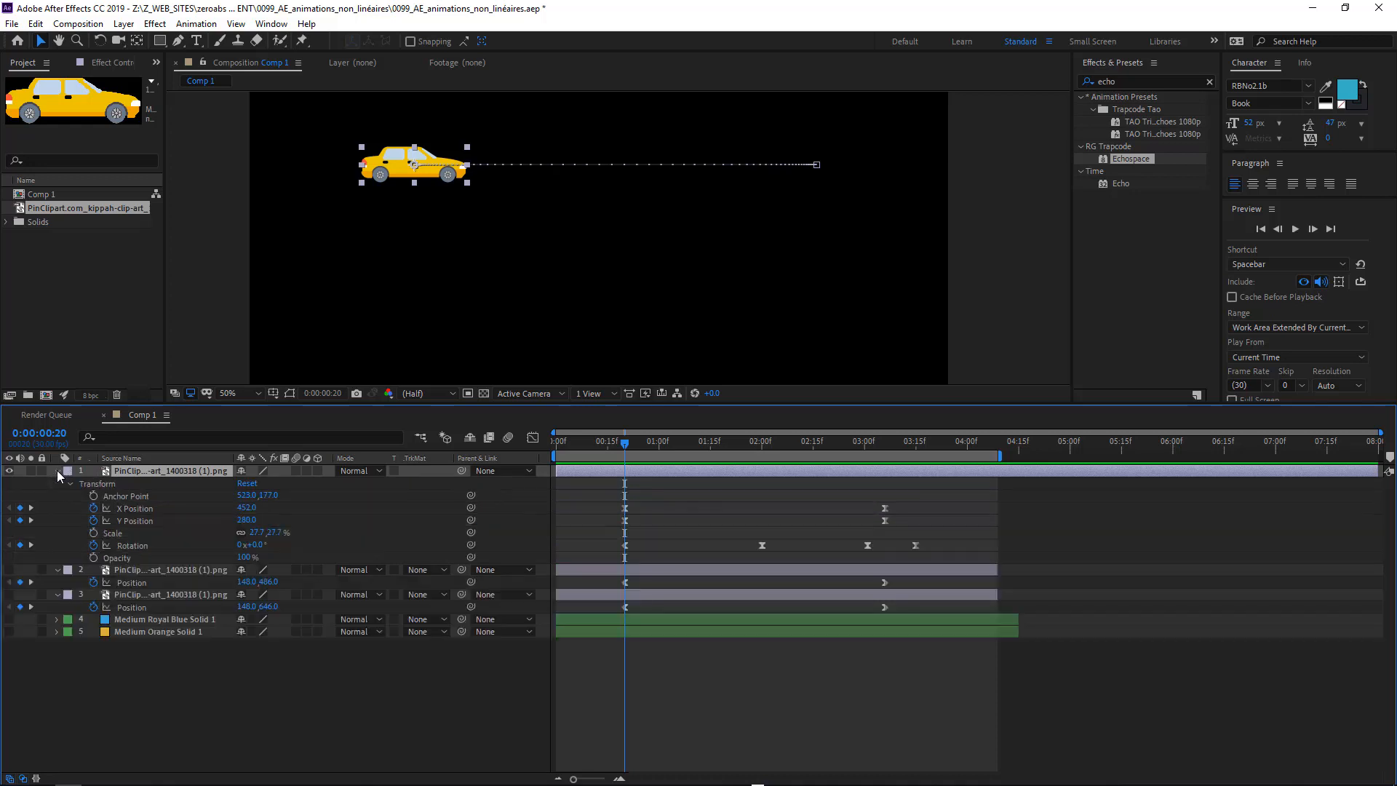
pyautogui.click(56, 470)
pyautogui.click(57, 470)
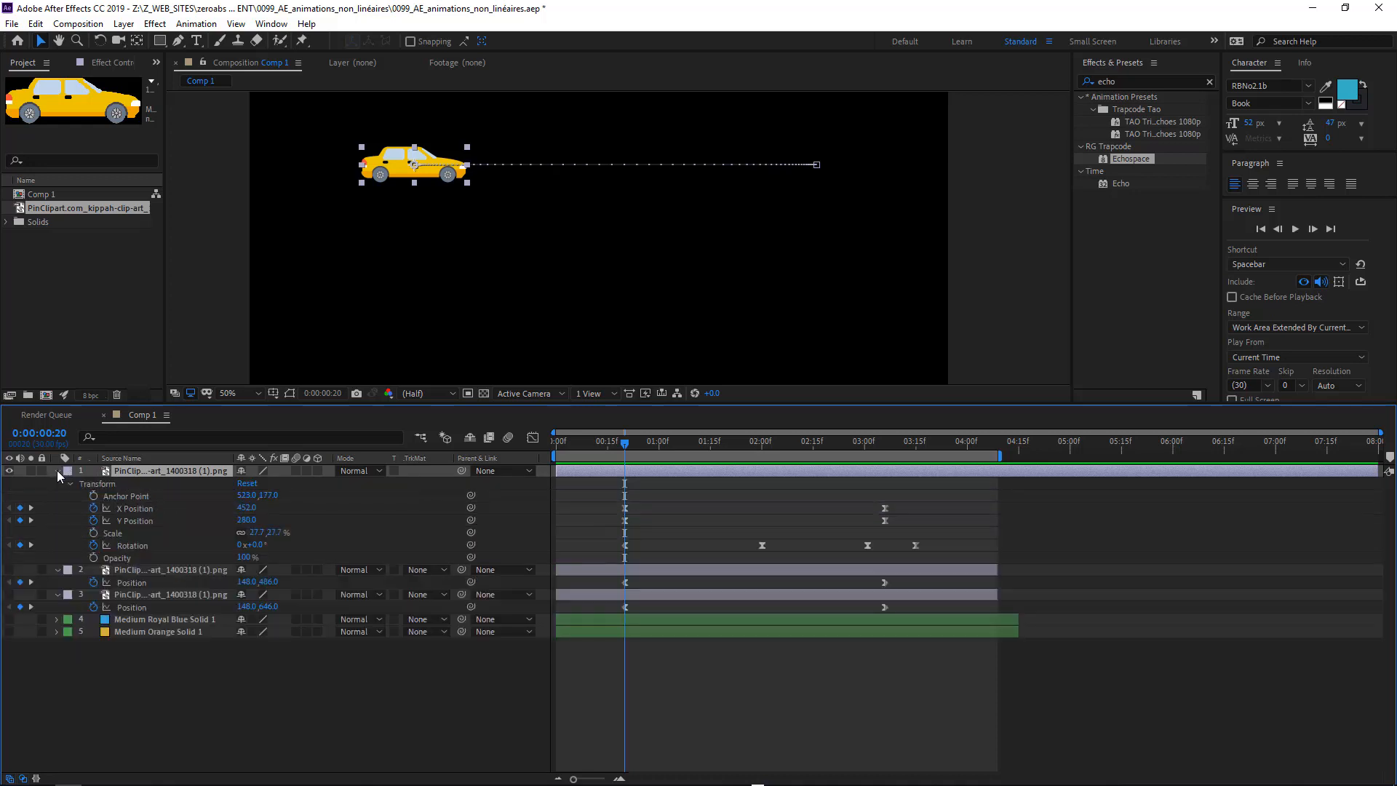
pyautogui.click(115, 496)
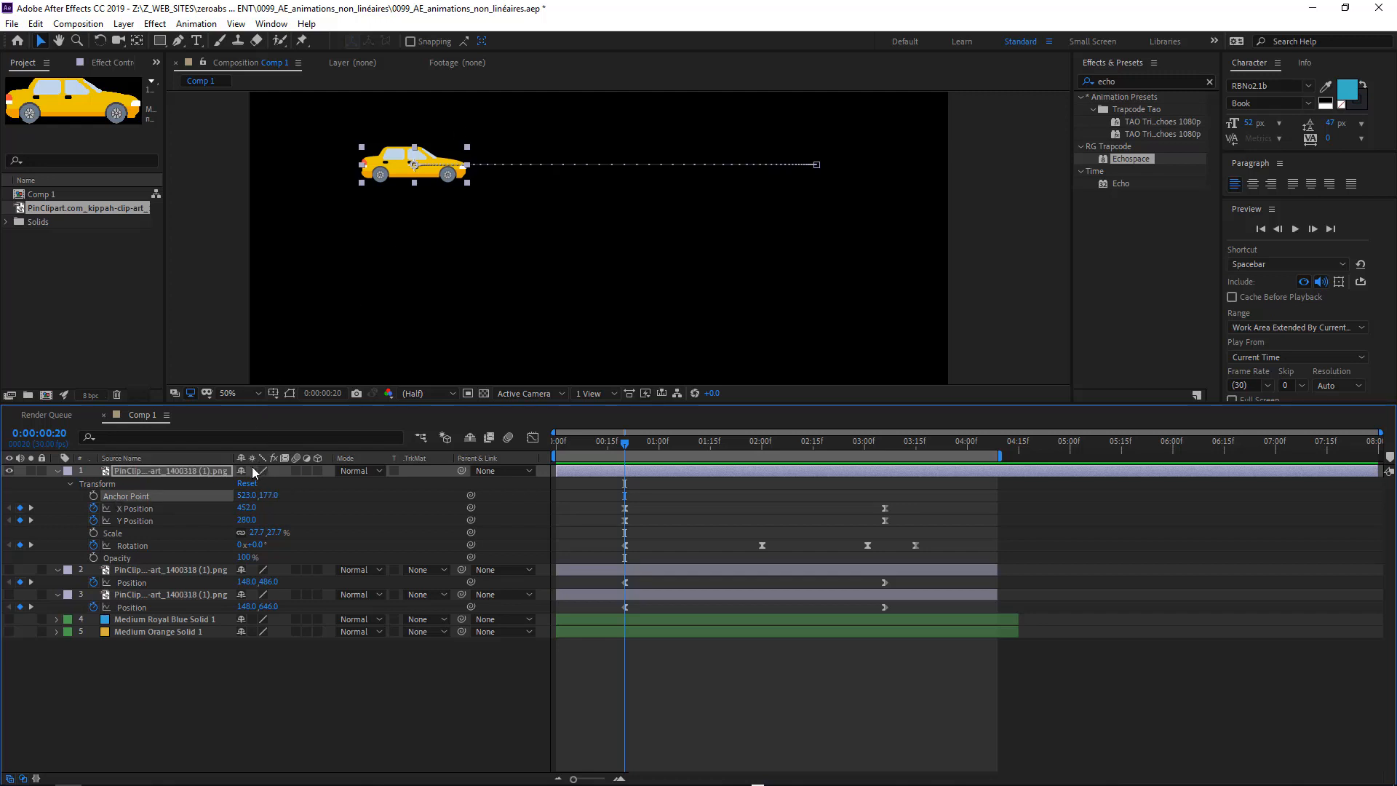
pyautogui.moveTo(247, 496); pyautogui.dragTo(501, 489)
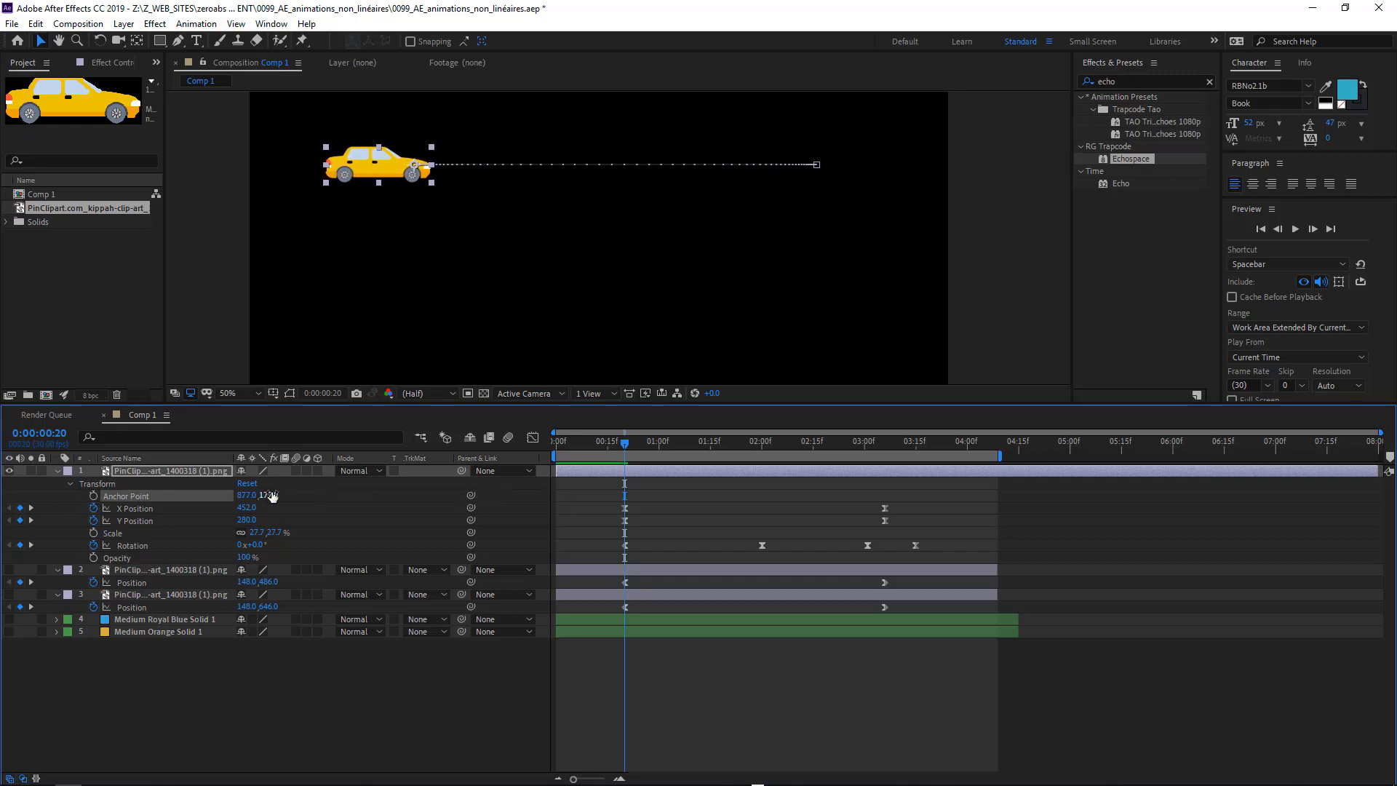
pyautogui.moveTo(273, 496); pyautogui.dragTo(334, 503)
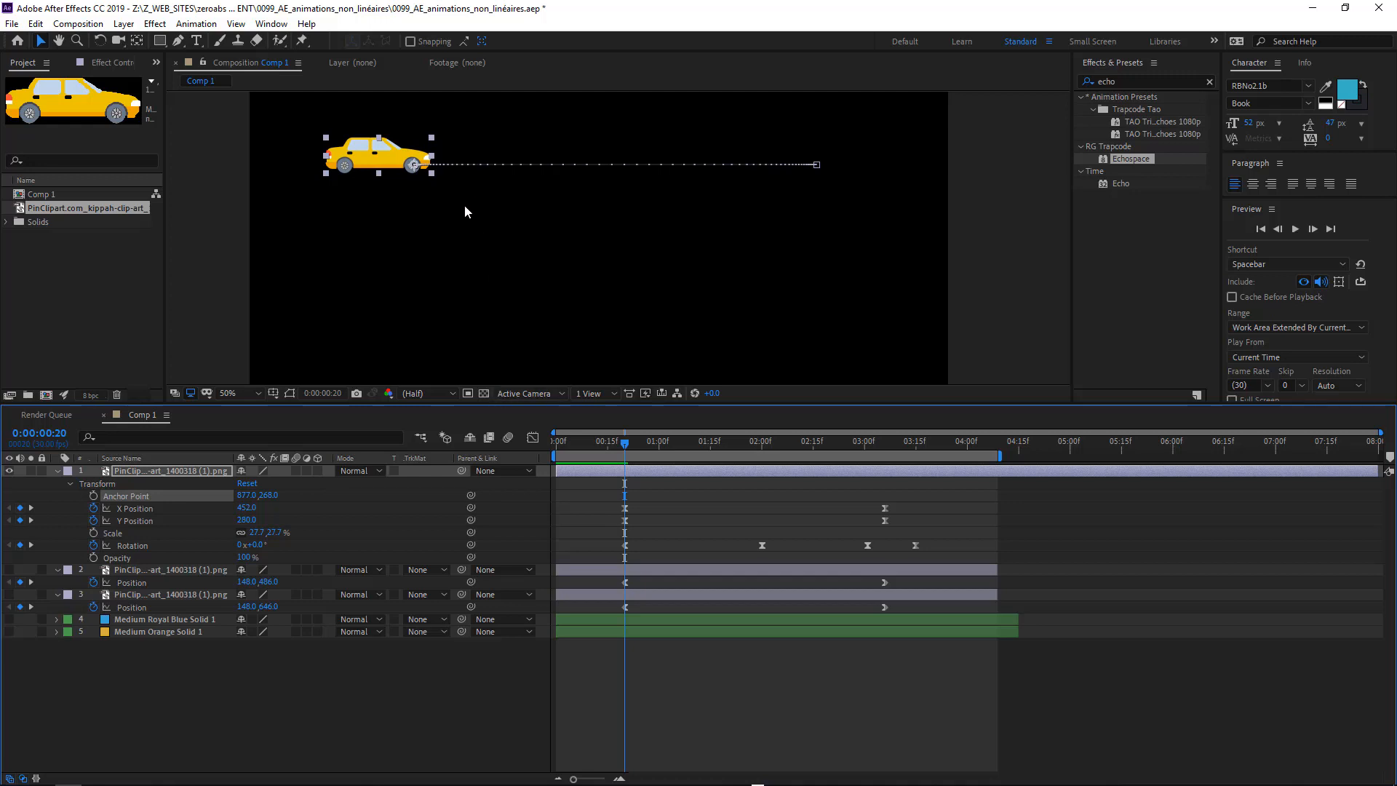
# Step: Try to move the car's anchor point back from the front wheel with the Pan Behind tool, and undo it
pyautogui.press('y')
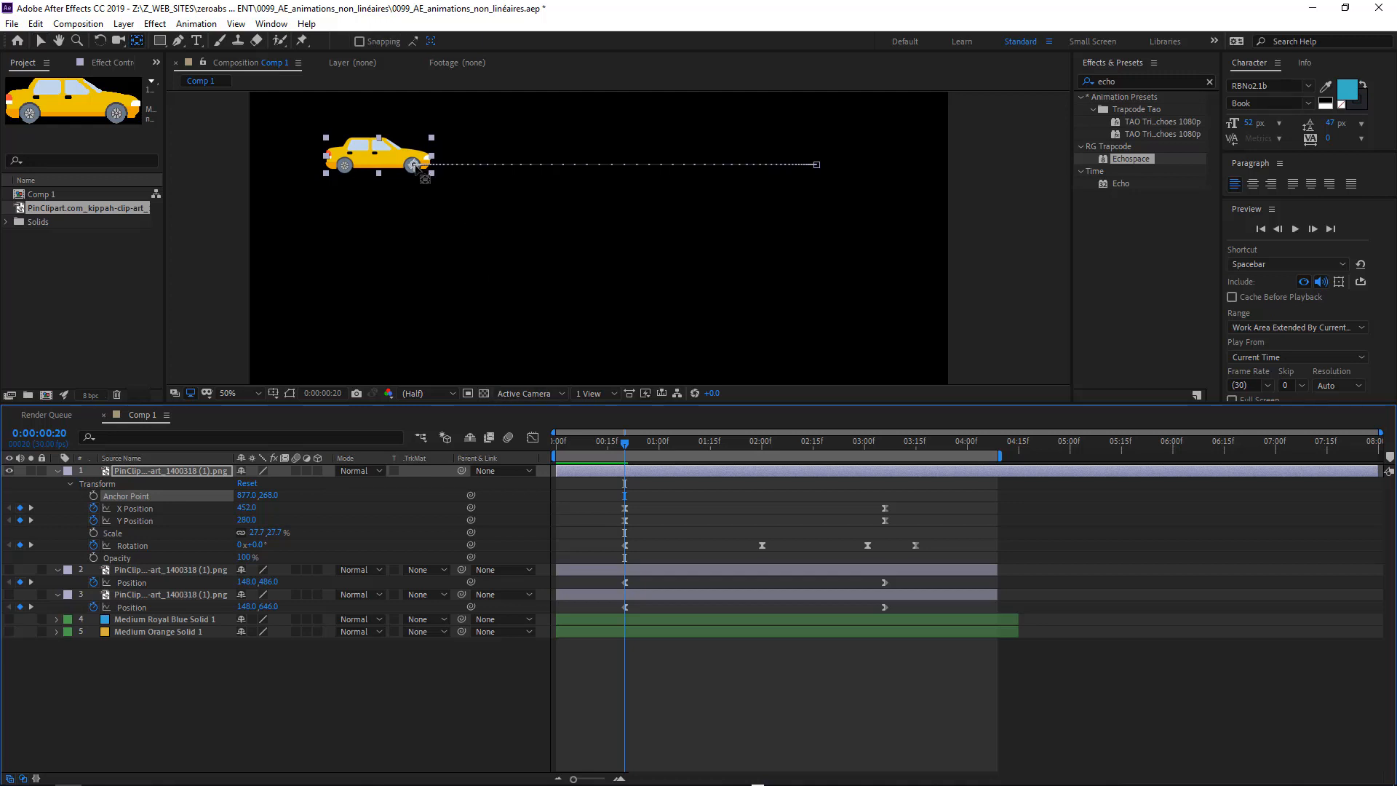
pyautogui.moveTo(415, 166); pyautogui.dragTo(390, 163)
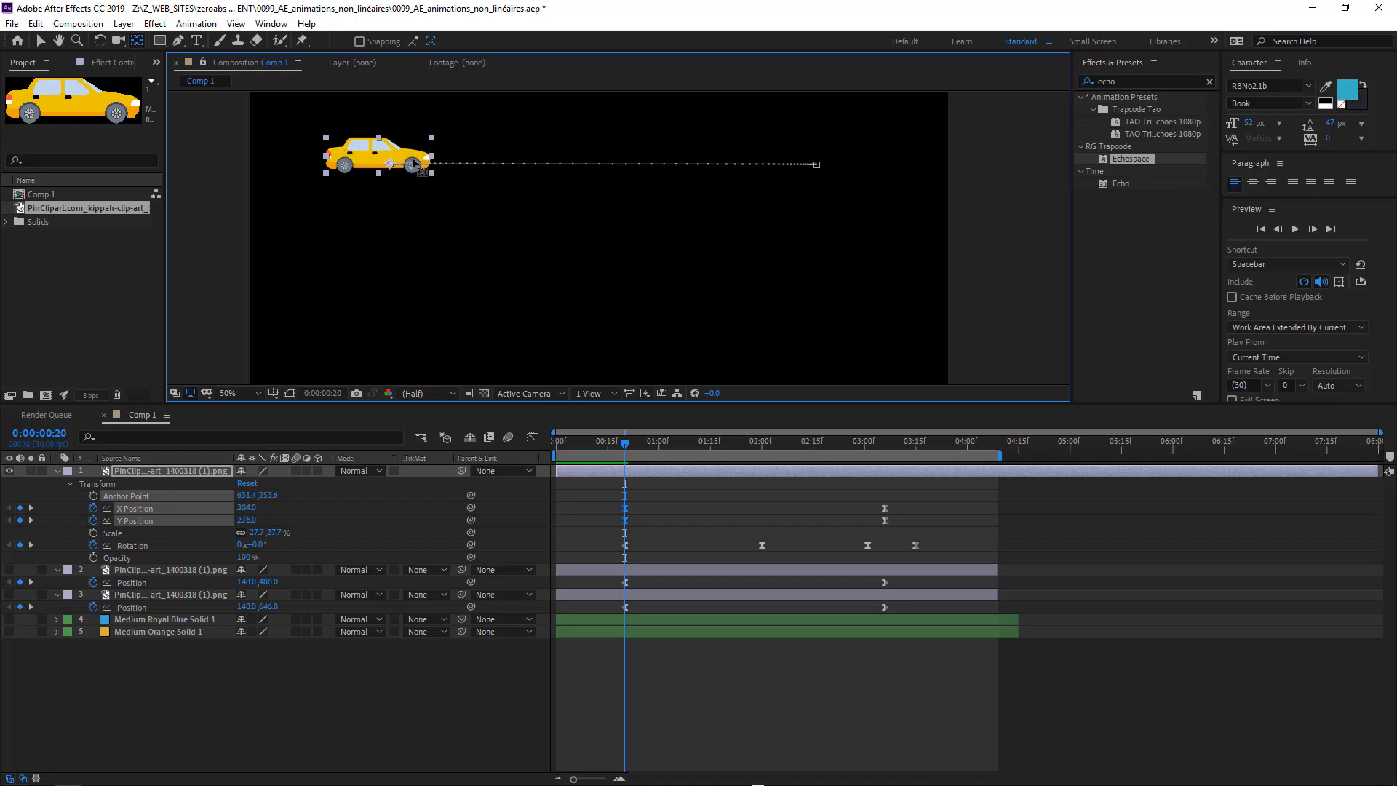
pyautogui.hotkey('ctrl', 'z')
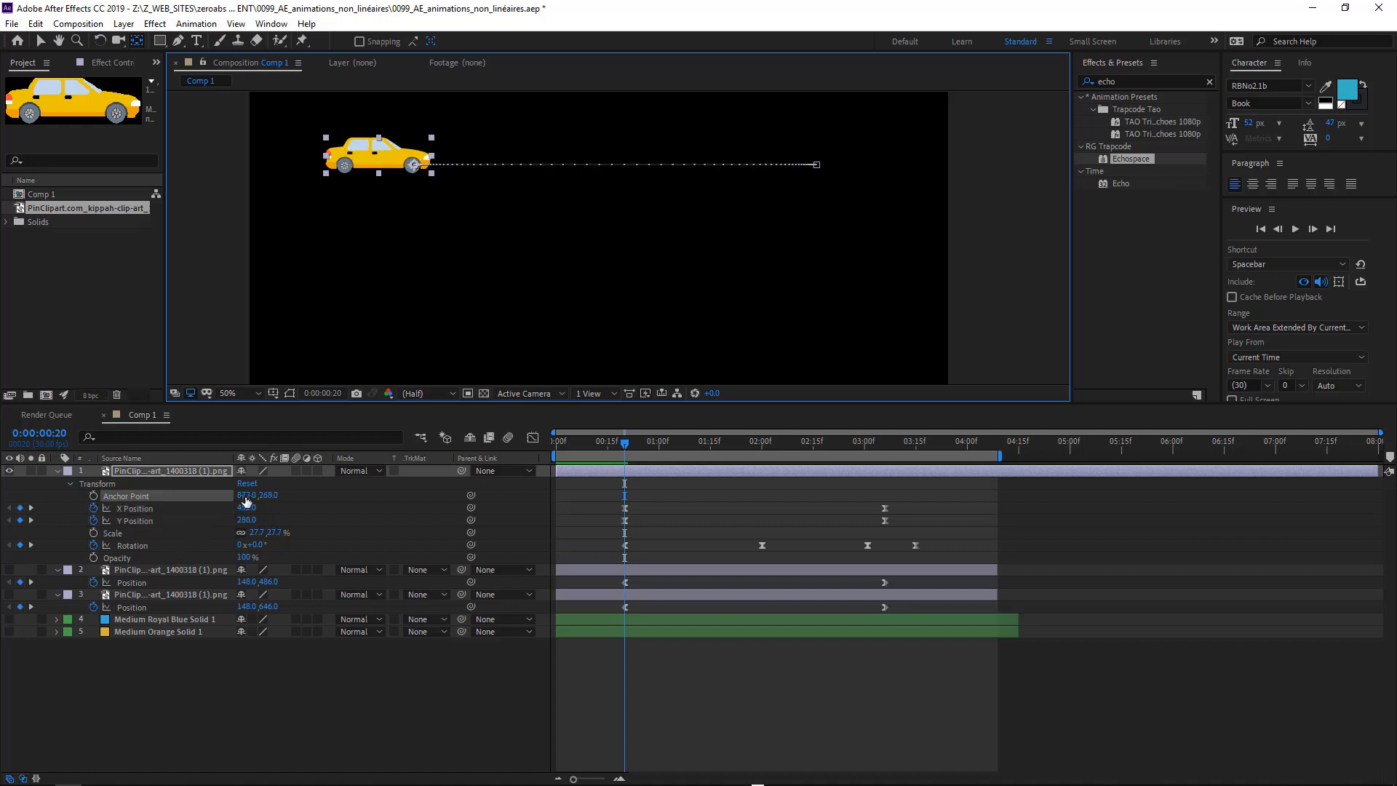
# Step: Set the car's Anchor Point to 857, 342 just under the front wheel and preview the rotation
pyautogui.moveTo(268, 496); pyautogui.dragTo(232, 495)
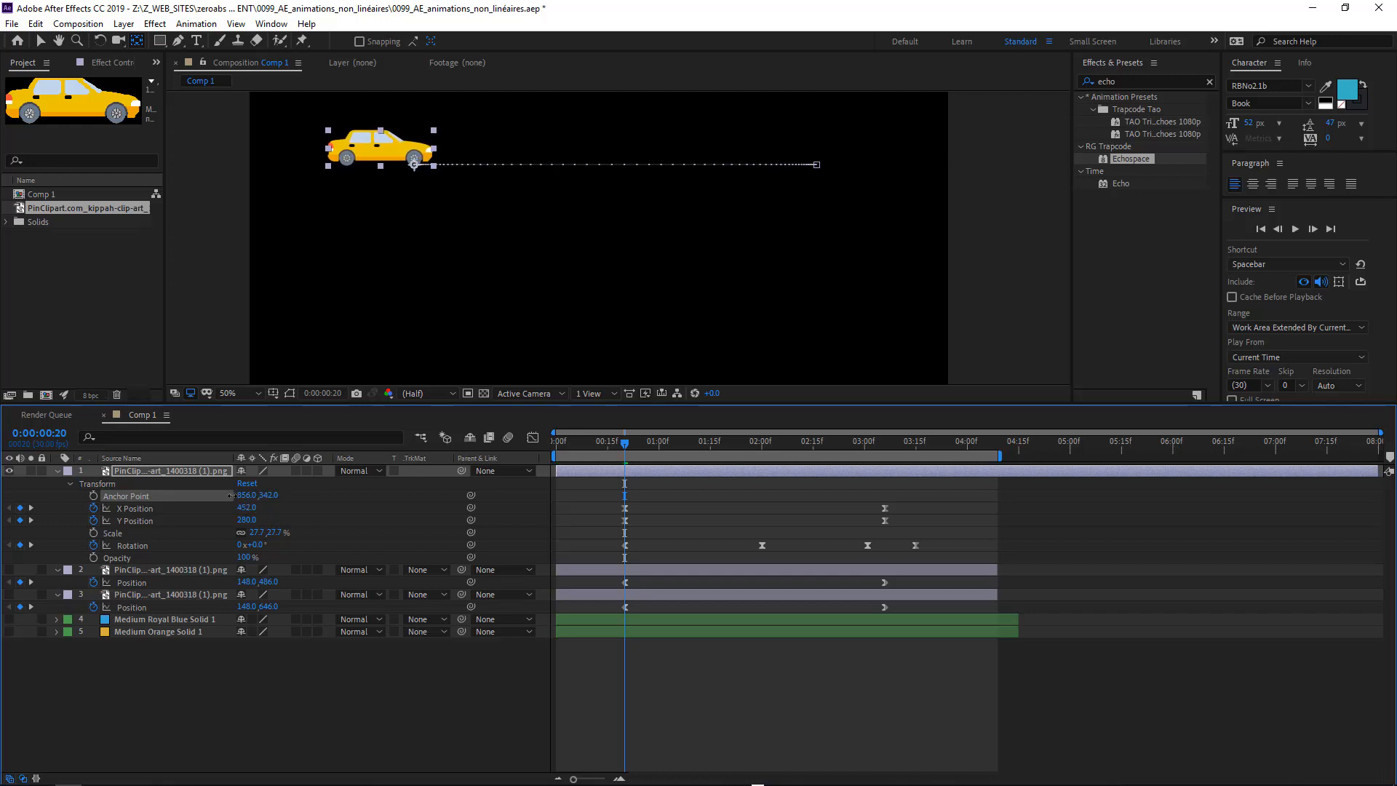
pyautogui.press('space')
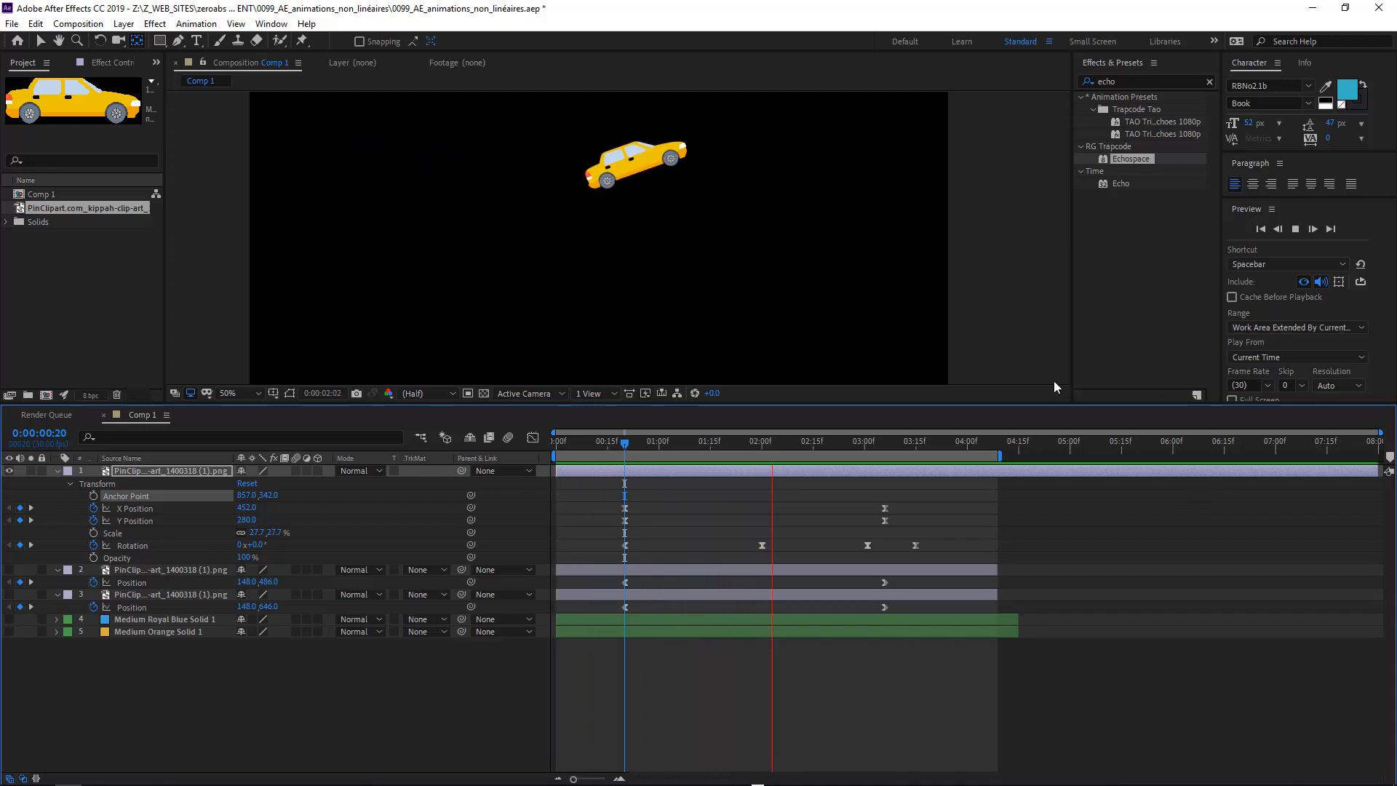
pyautogui.click(705, 492)
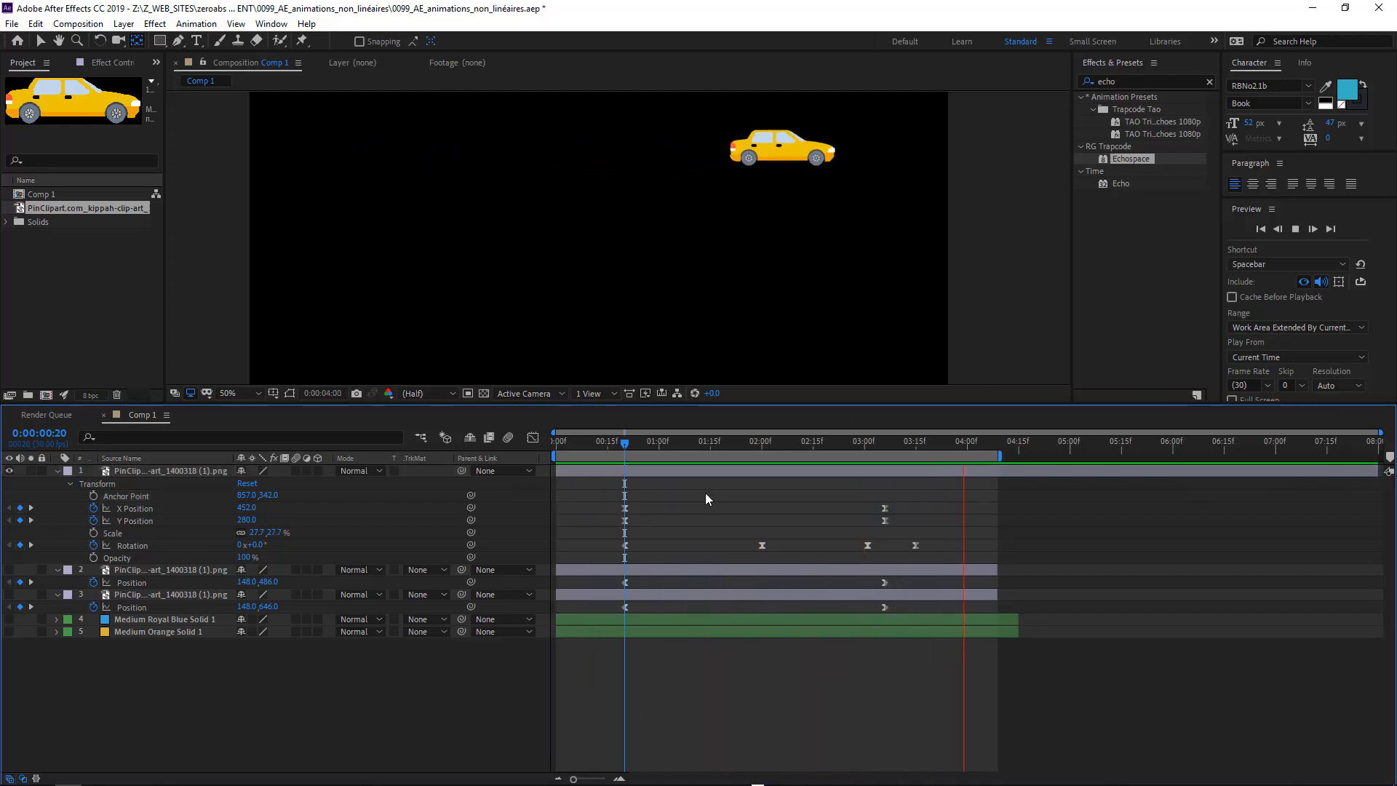
pyautogui.press('space')
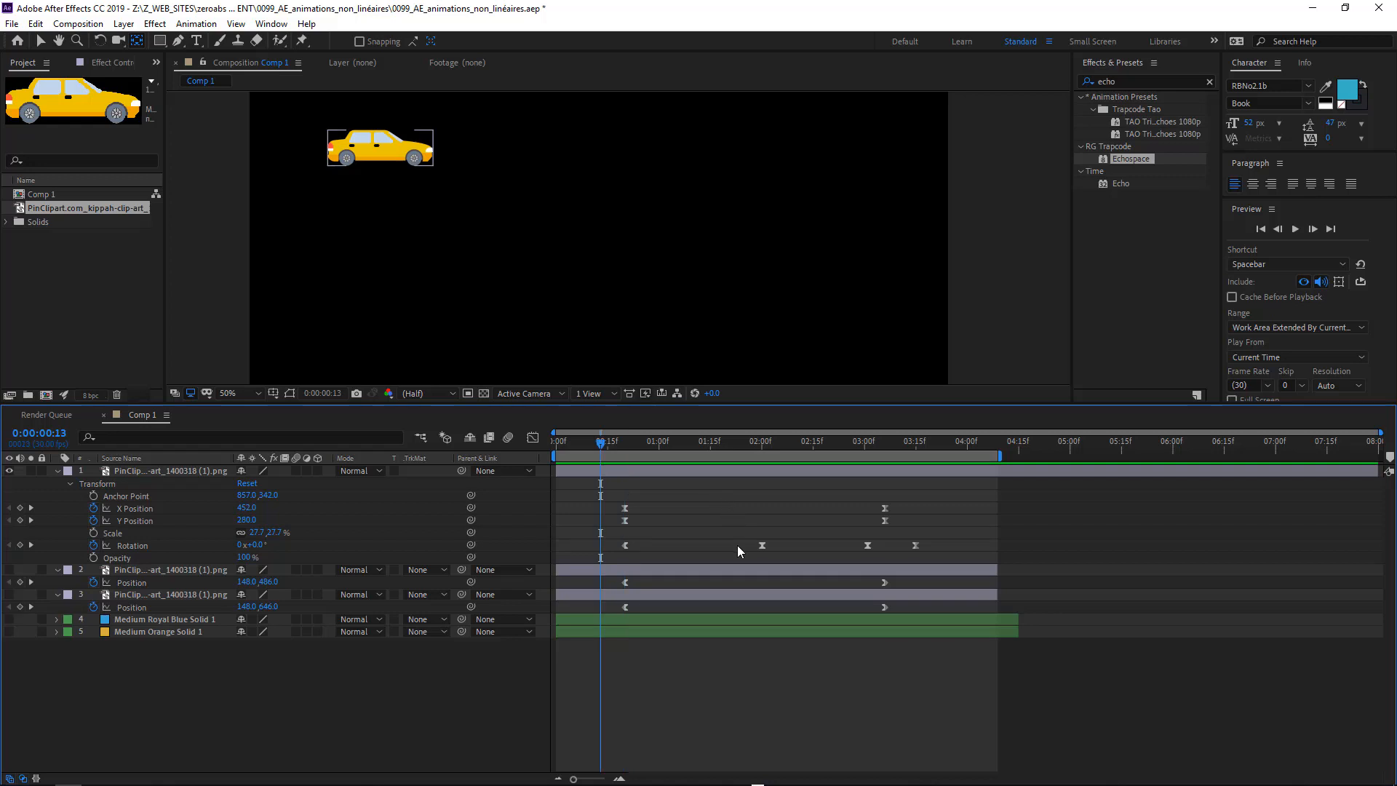
# Step: At the tilted Rotation keyframe at 0:00:02:00, raise the car to Y Position 226 to arc its path, and preview the motion
pyautogui.moveTo(739, 544); pyautogui.dragTo(837, 531)
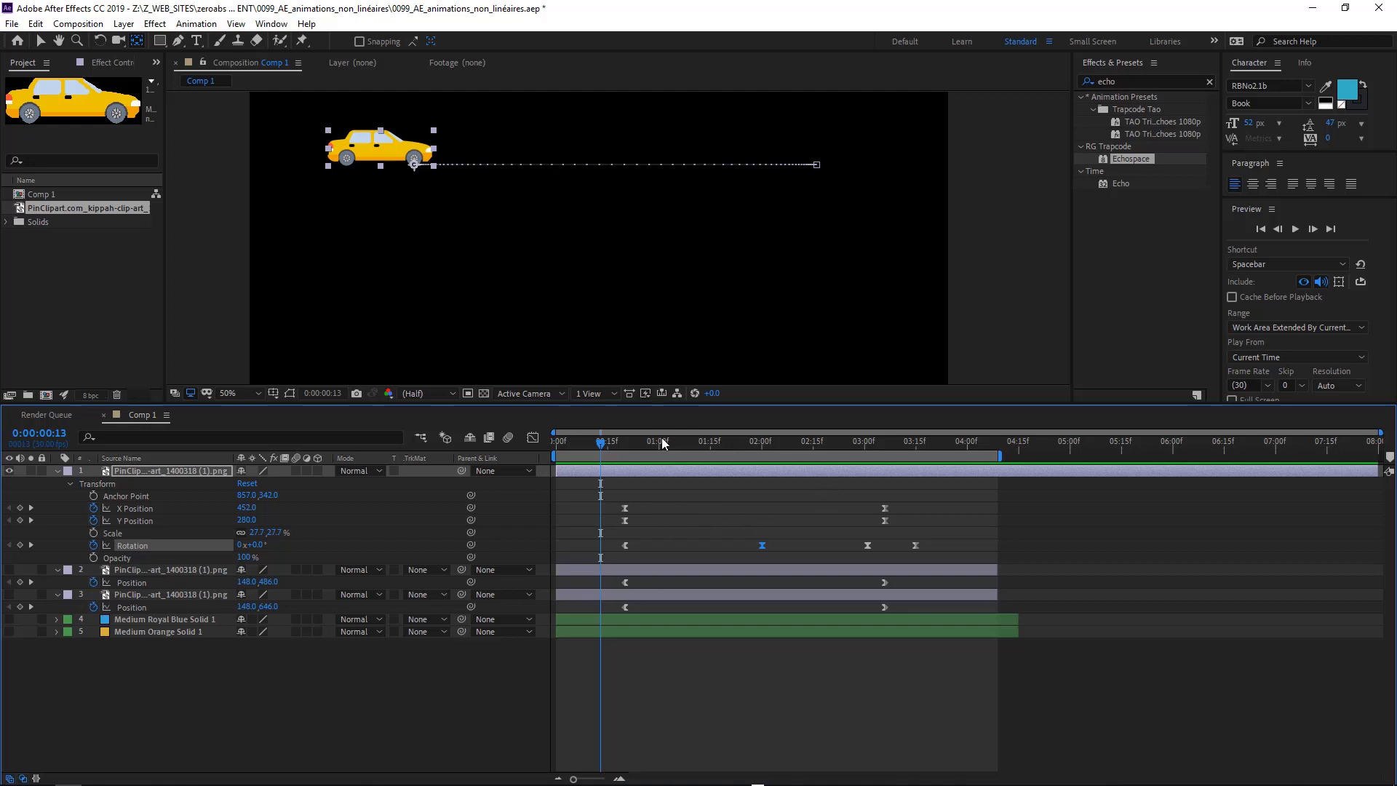
pyautogui.moveTo(662, 440)
pyautogui.mouseDown()
pyautogui.moveTo(775, 449)
pyautogui.moveTo(607, 454)
pyautogui.moveTo(641, 454)
pyautogui.mouseUp()
pyautogui.moveTo(669, 453); pyautogui.dragTo(617, 463)
pyautogui.click(763, 451)
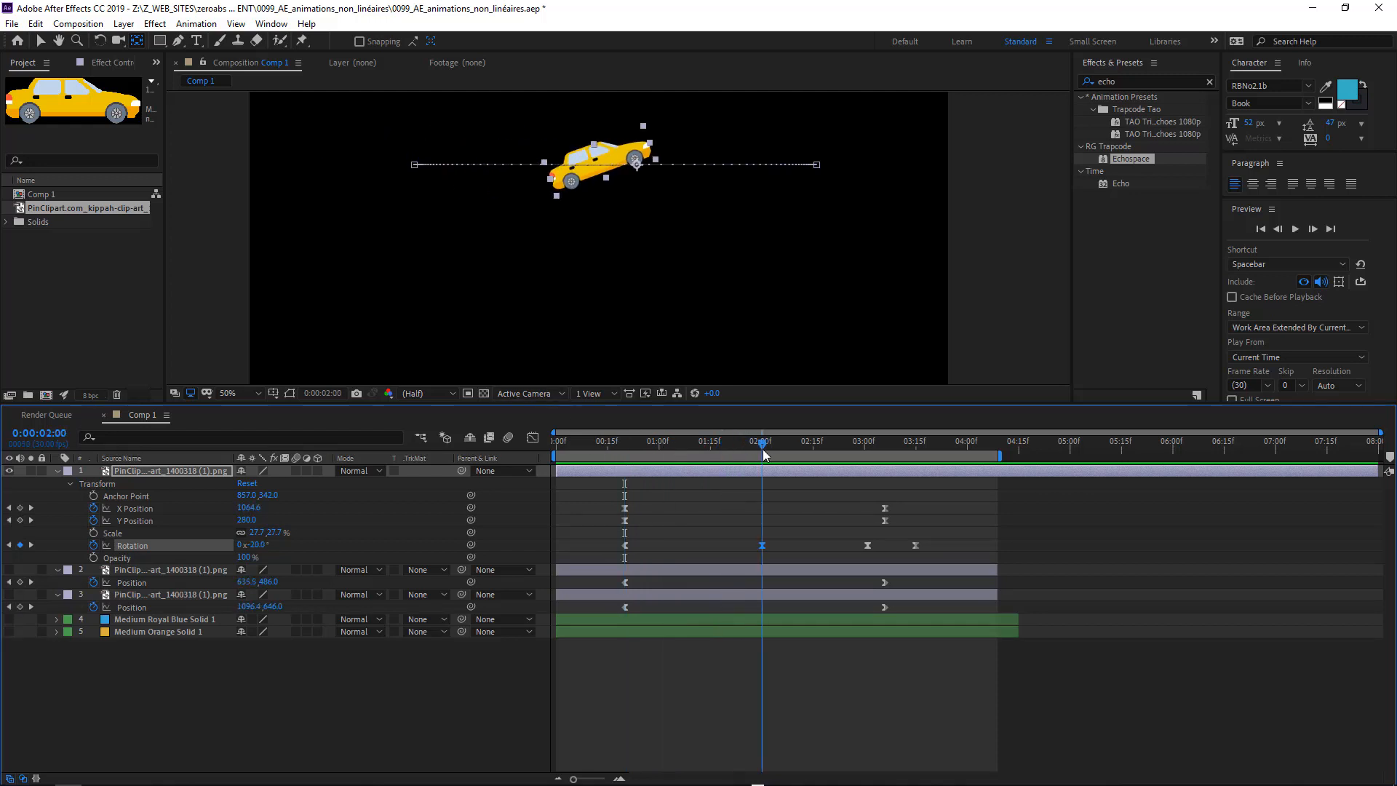
pyautogui.press('v')
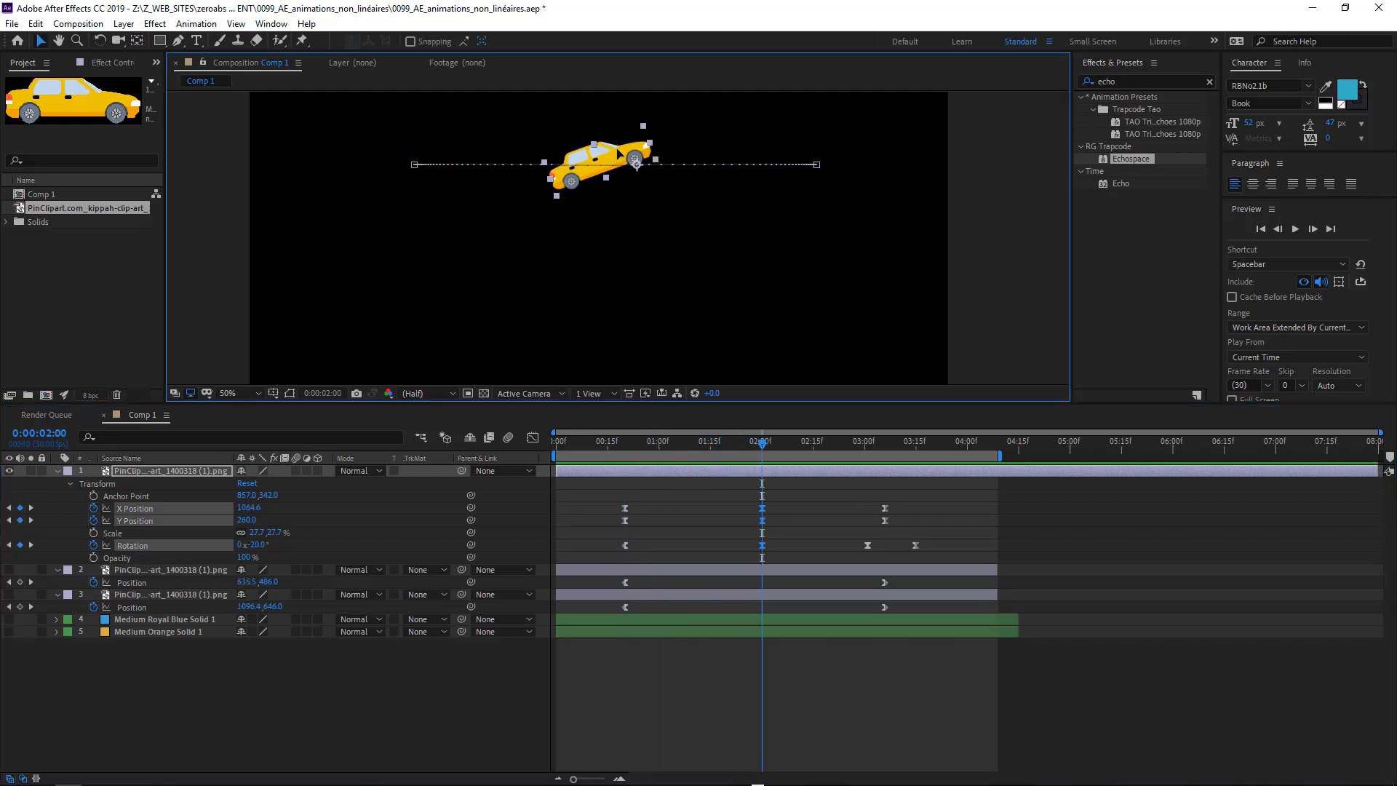
pyautogui.moveTo(619, 163); pyautogui.dragTo(619, 138)
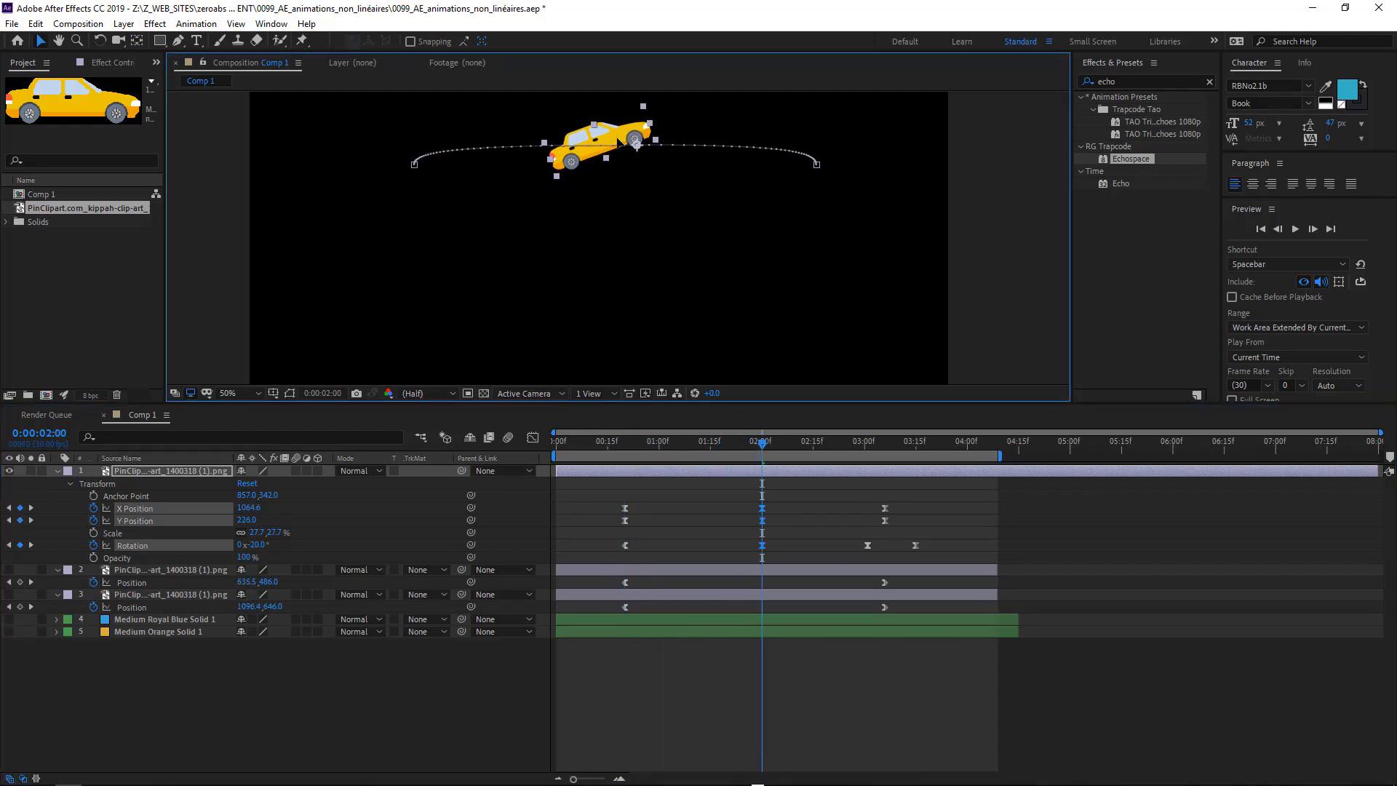
pyautogui.click(622, 445)
pyautogui.press('space')
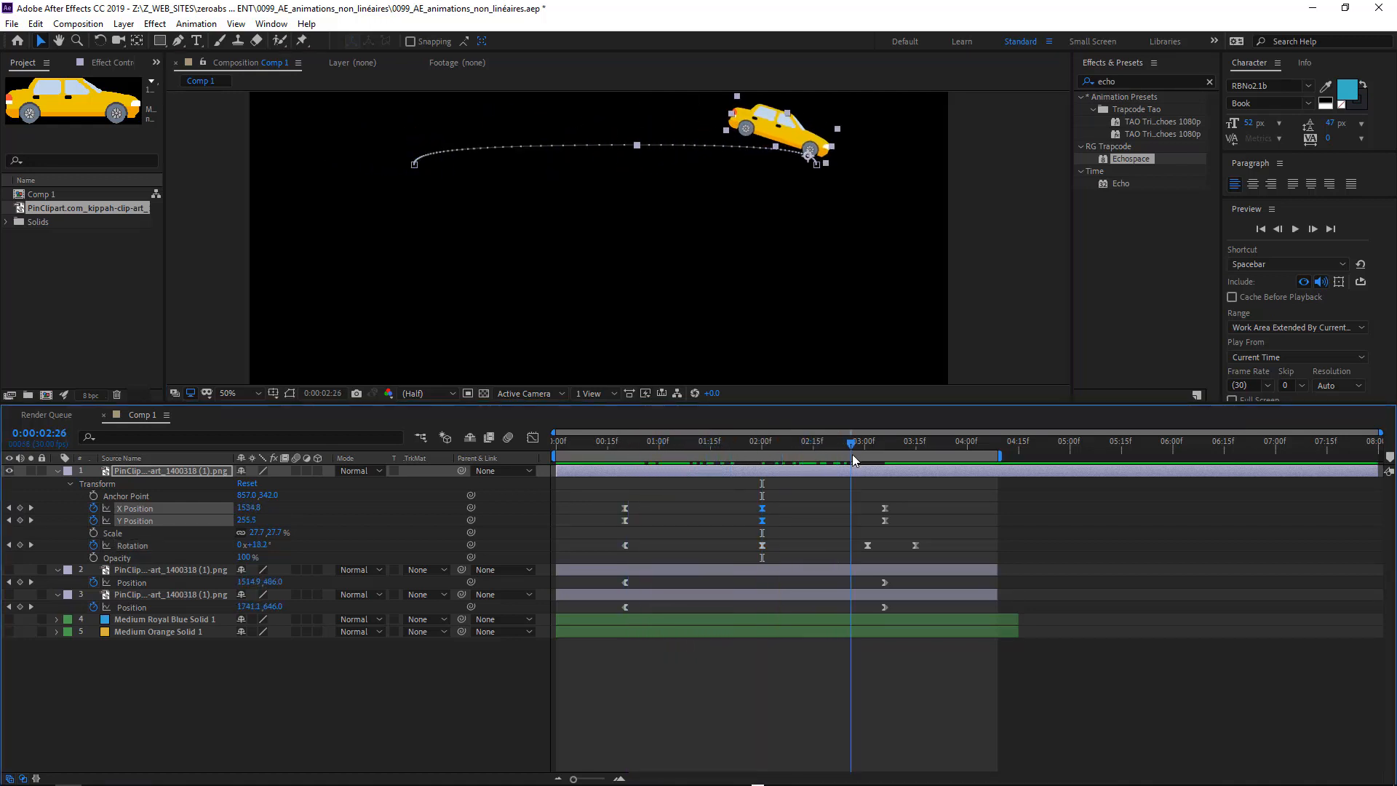
# Step: Compare the end point of the car's motion path with its separate X Position and Y Position keyframes at 0:00:03:06
pyautogui.moveTo(862, 457); pyautogui.dragTo(836, 456)
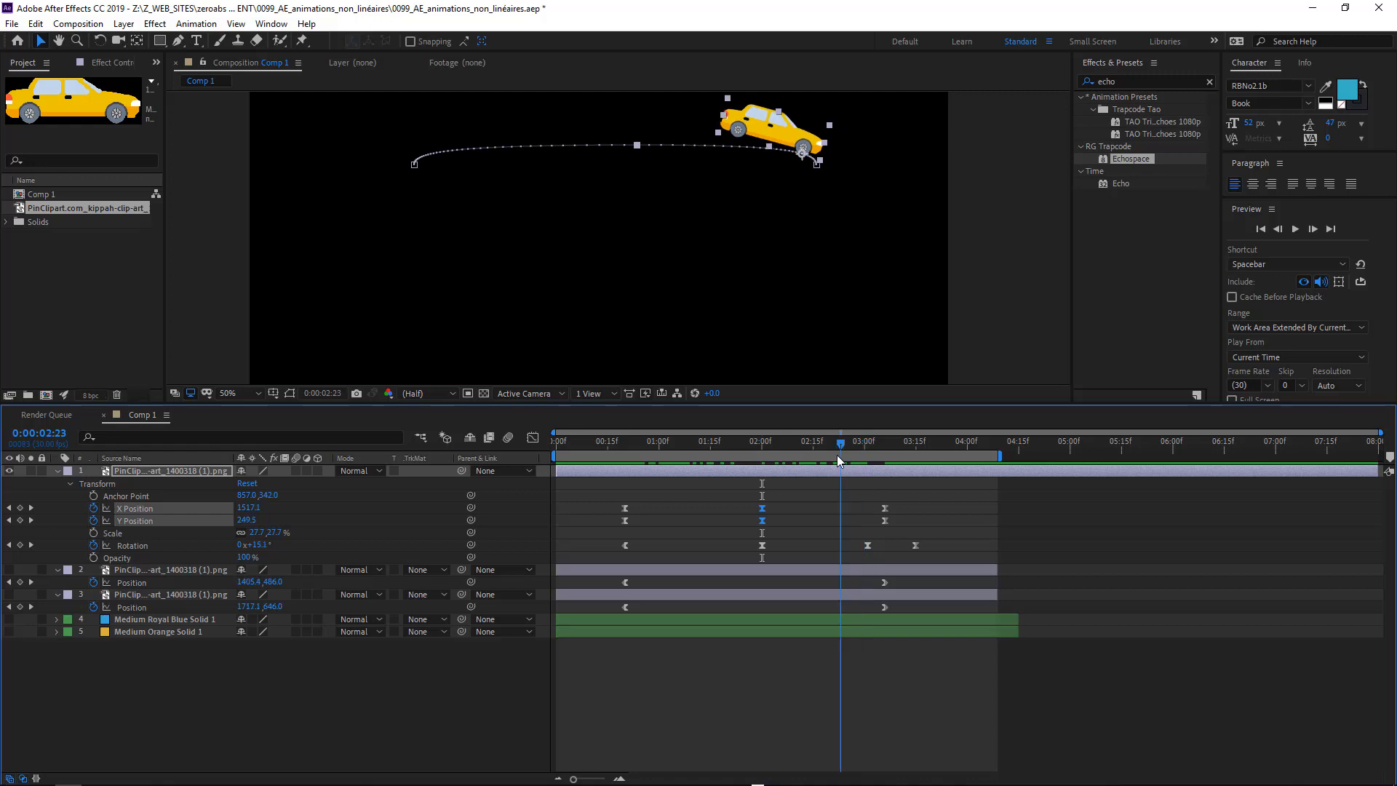
pyautogui.click(817, 163)
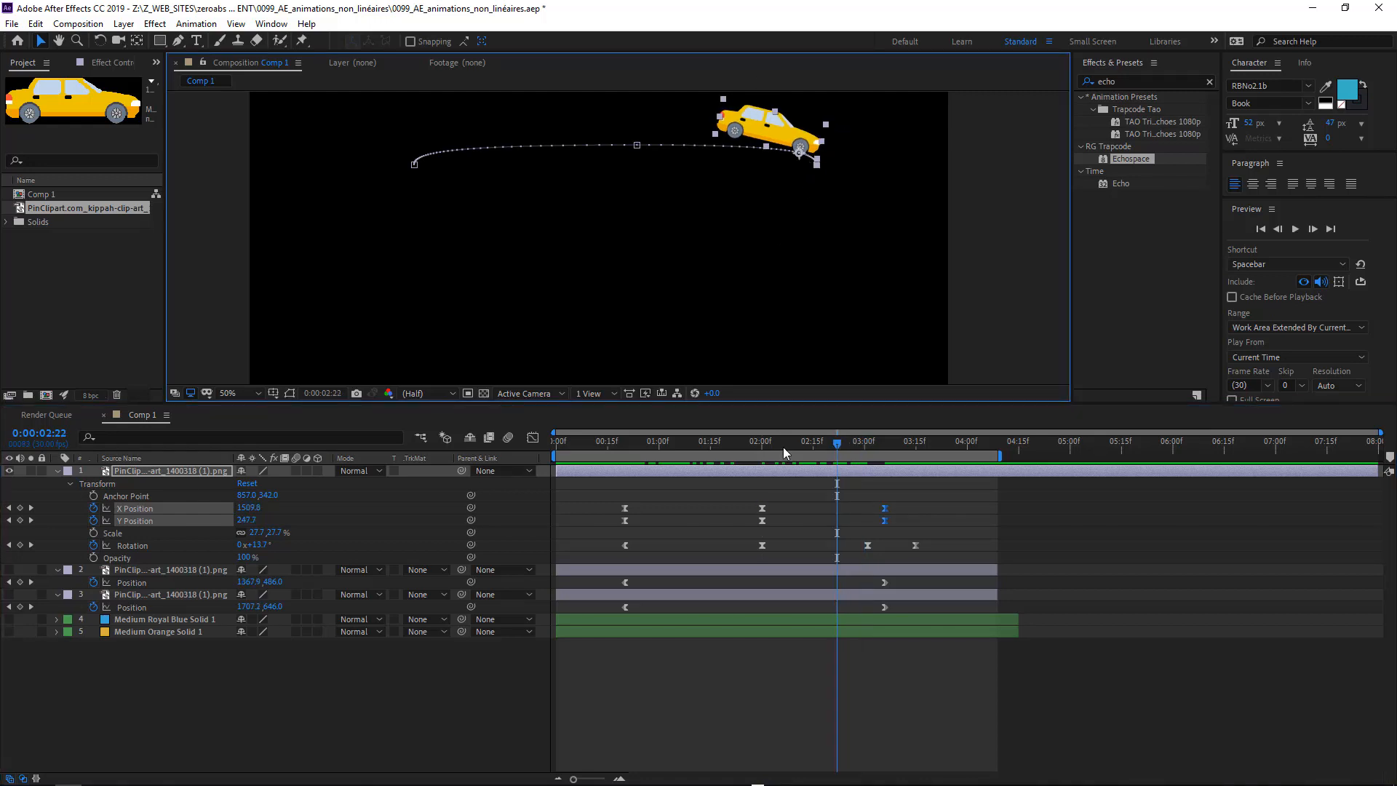
pyautogui.moveTo(796, 435); pyautogui.dragTo(880, 445)
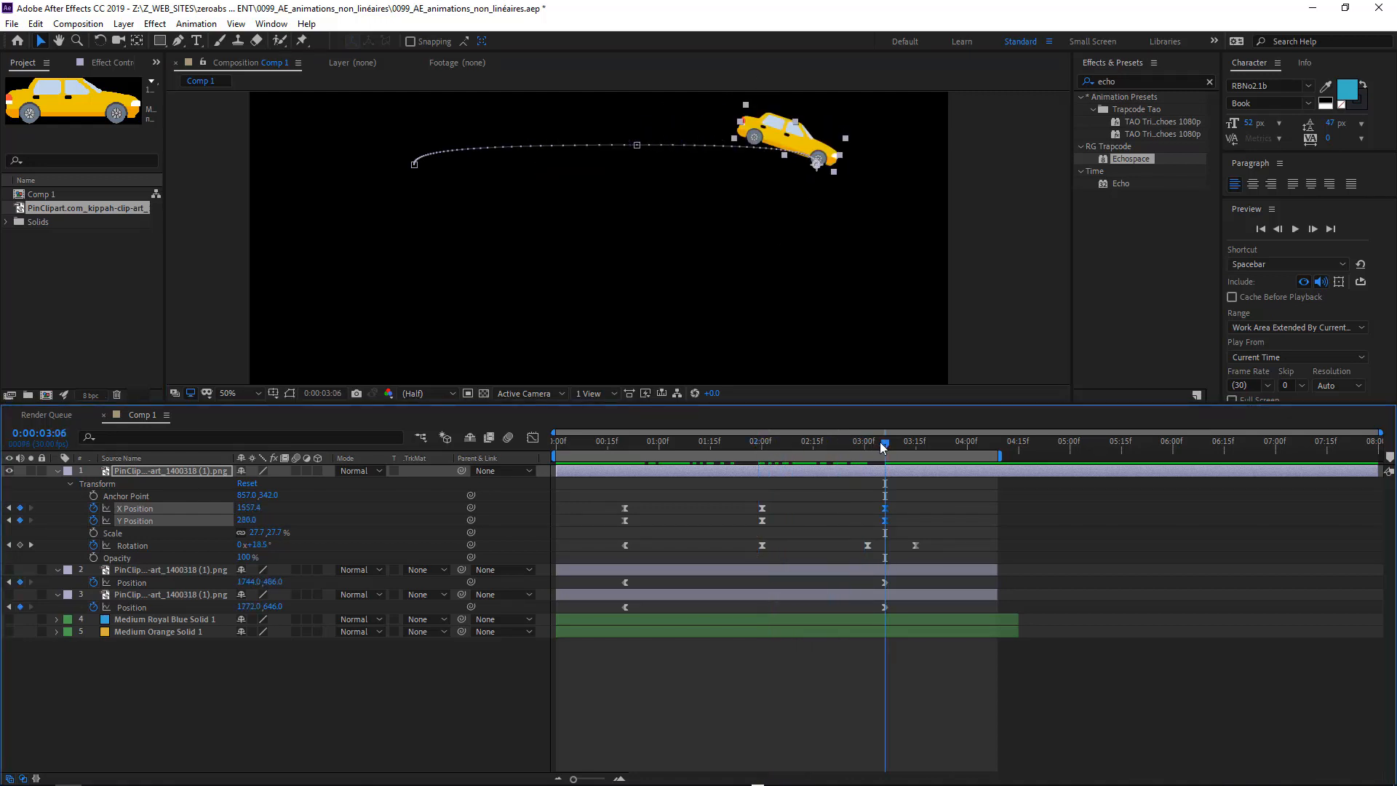
pyautogui.click(862, 504)
pyautogui.moveTo(901, 513); pyautogui.dragTo(900, 509)
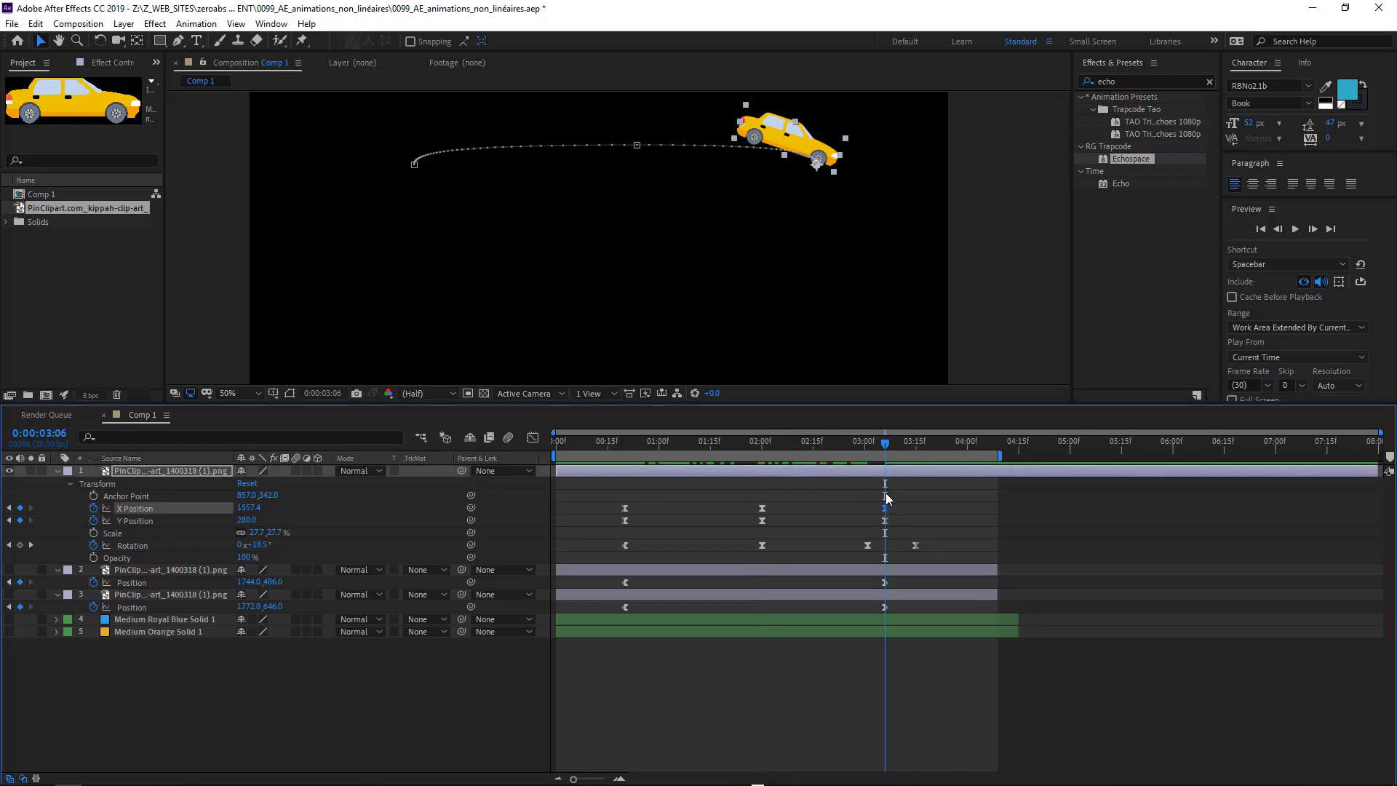
pyautogui.click(883, 521)
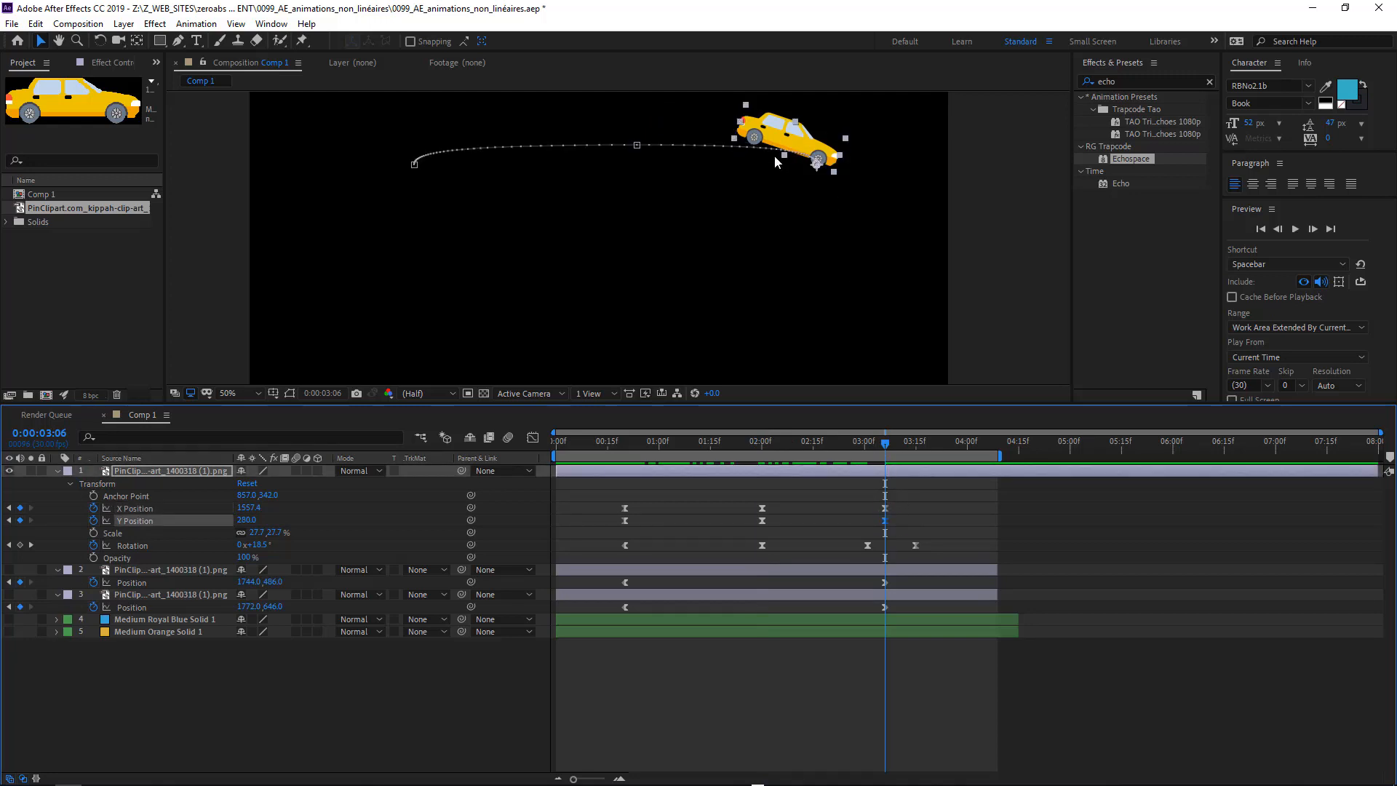
pyautogui.moveTo(739, 438)
pyautogui.mouseDown()
pyautogui.moveTo(692, 440)
pyautogui.moveTo(735, 444)
pyautogui.mouseUp()
pyautogui.click(842, 143)
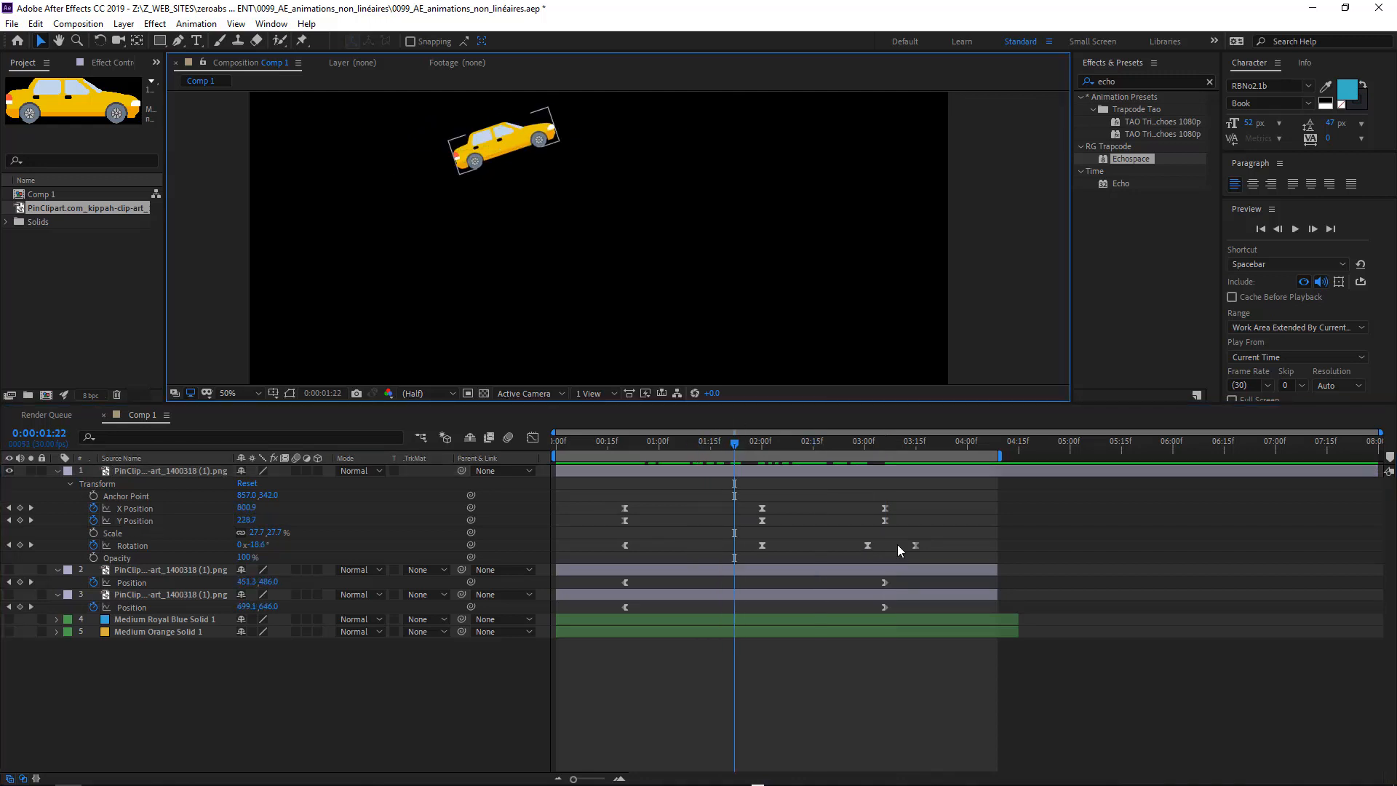
# Step: Examine all of the car's Y Position keyframes and how the path's end point combines X Position with Y Position
pyautogui.click(132, 507)
pyautogui.click(135, 519)
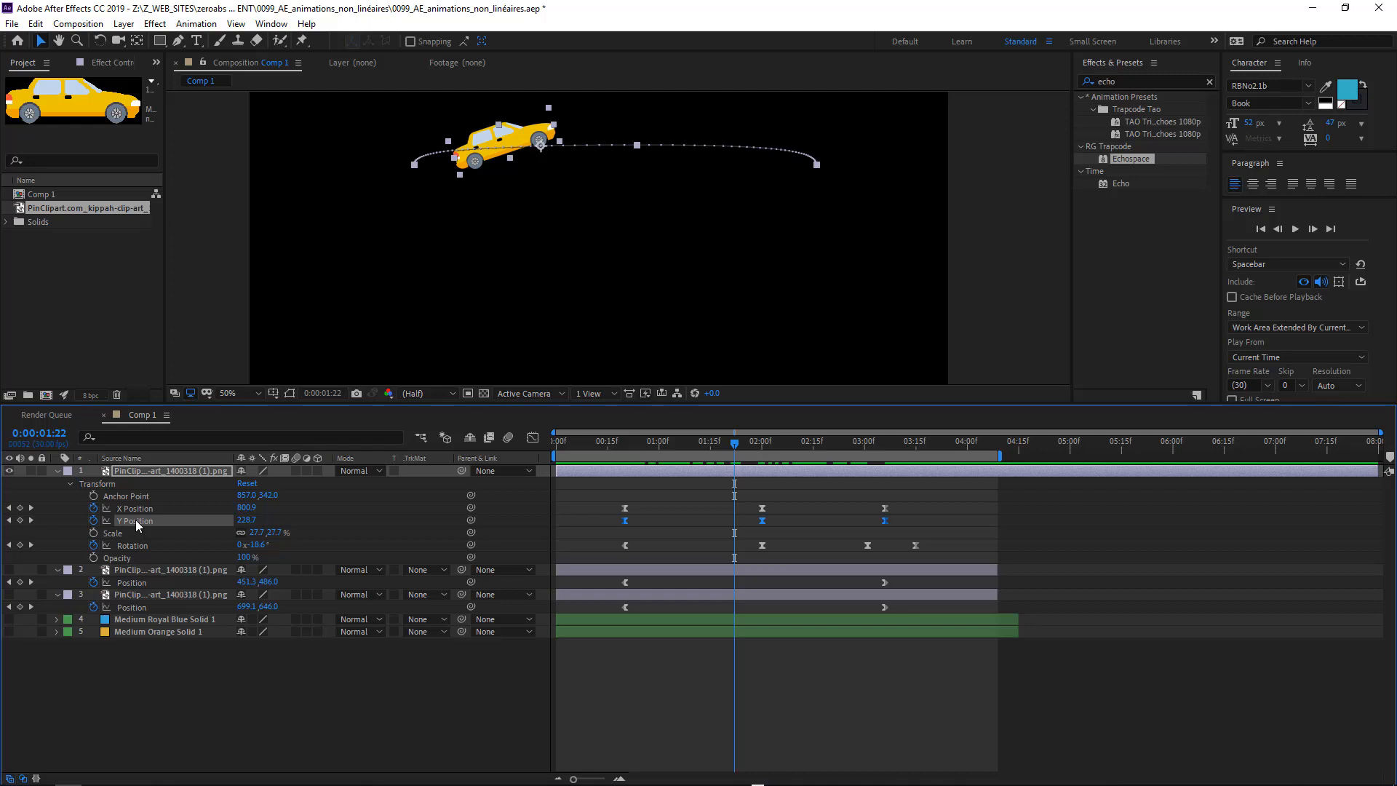
pyautogui.click(817, 167)
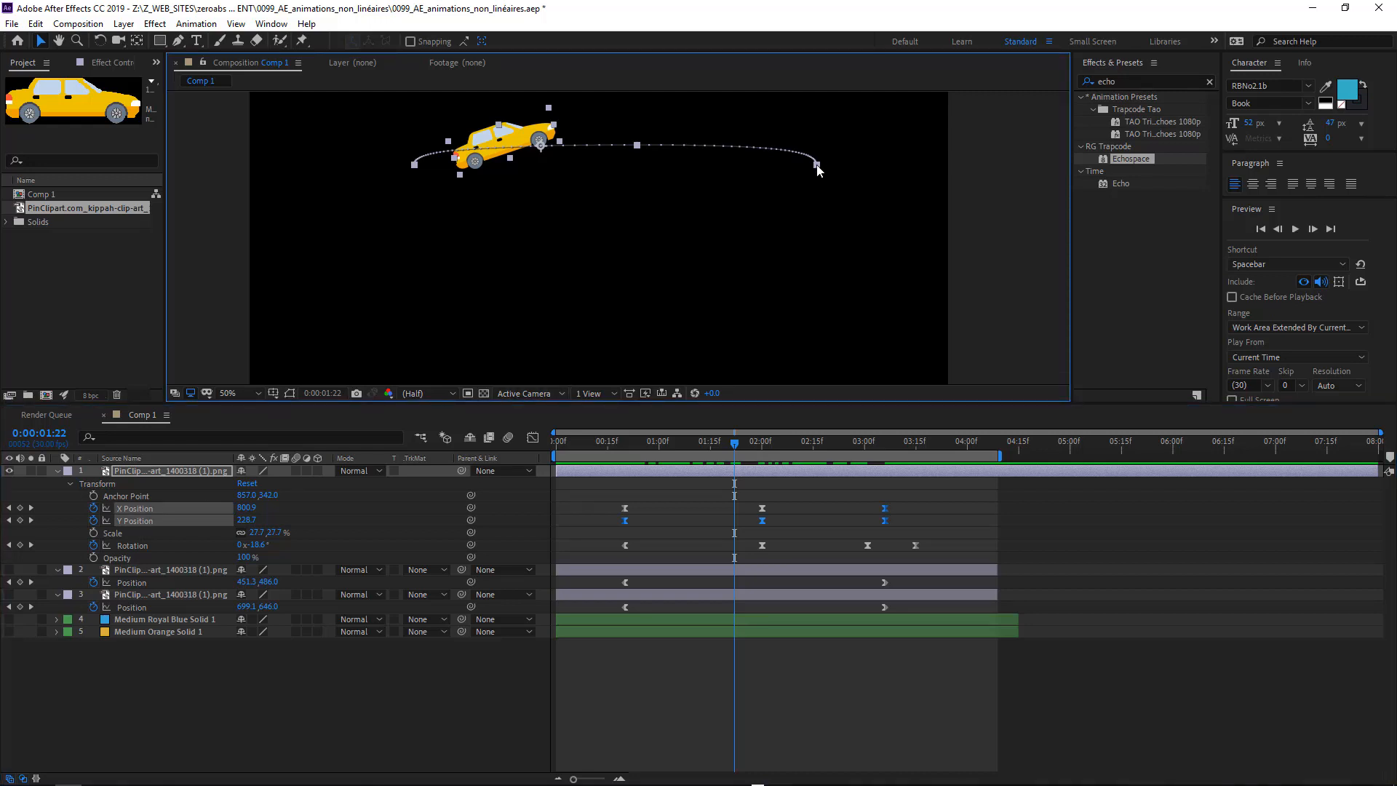
pyautogui.moveTo(796, 175); pyautogui.dragTo(828, 151)
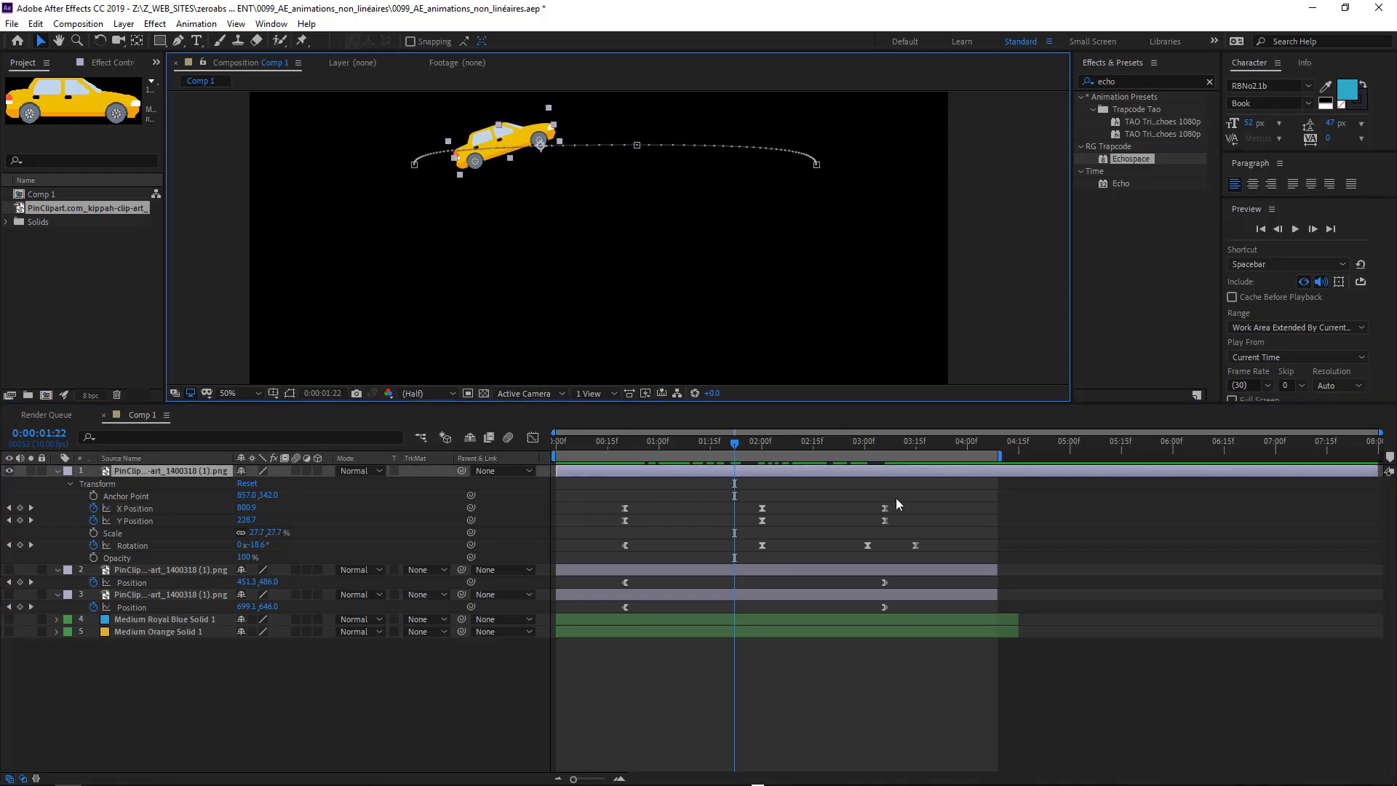
pyautogui.click(885, 520)
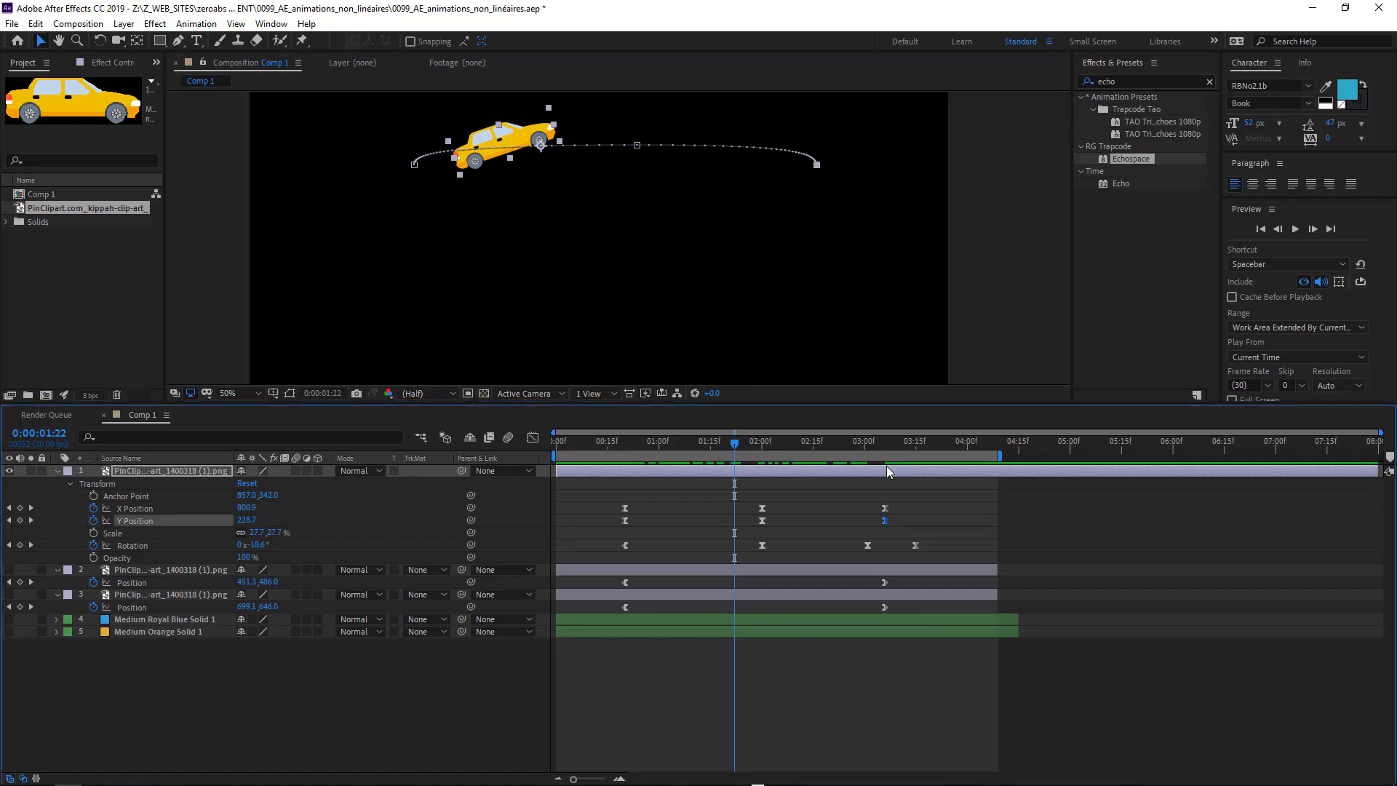
pyautogui.click(884, 441)
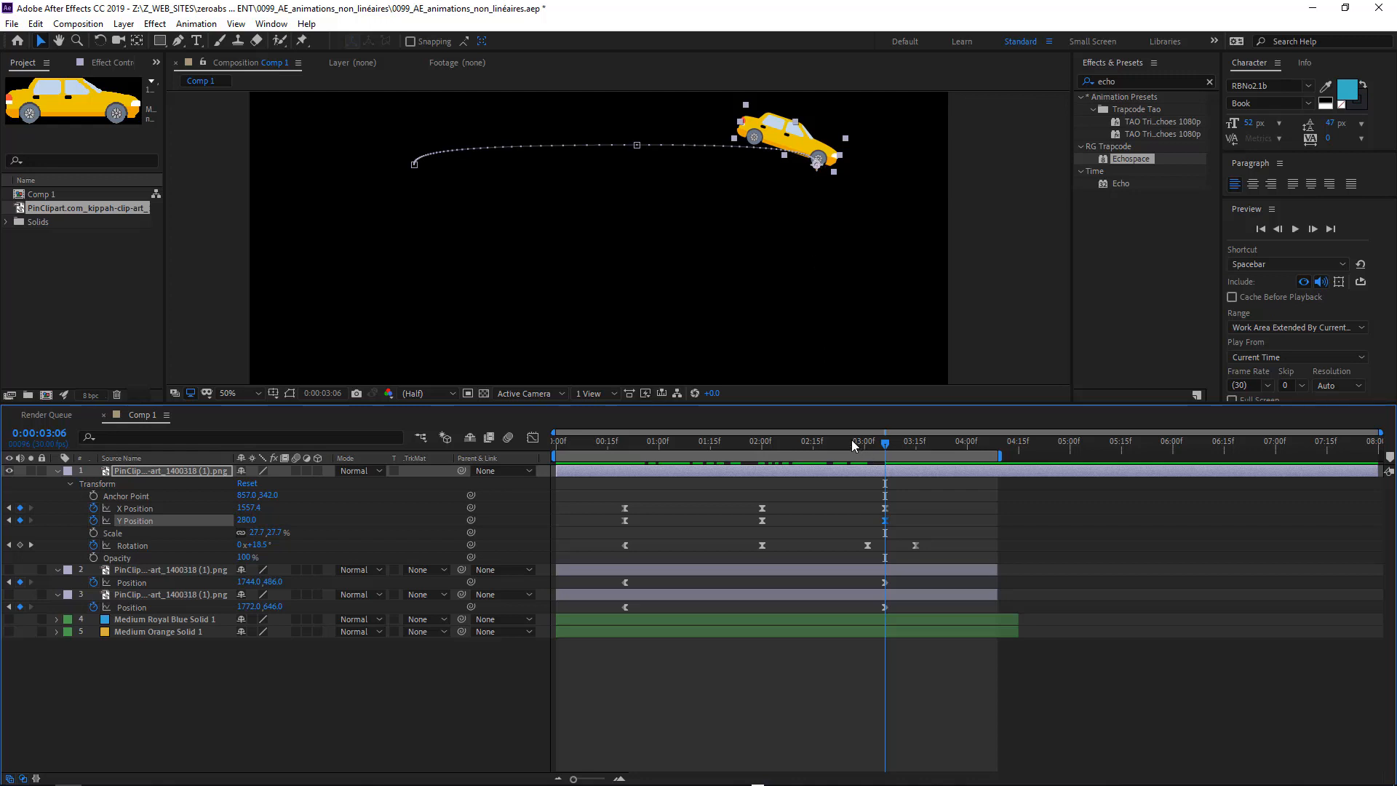
pyautogui.moveTo(854, 446); pyautogui.dragTo(806, 442)
pyautogui.click(817, 169)
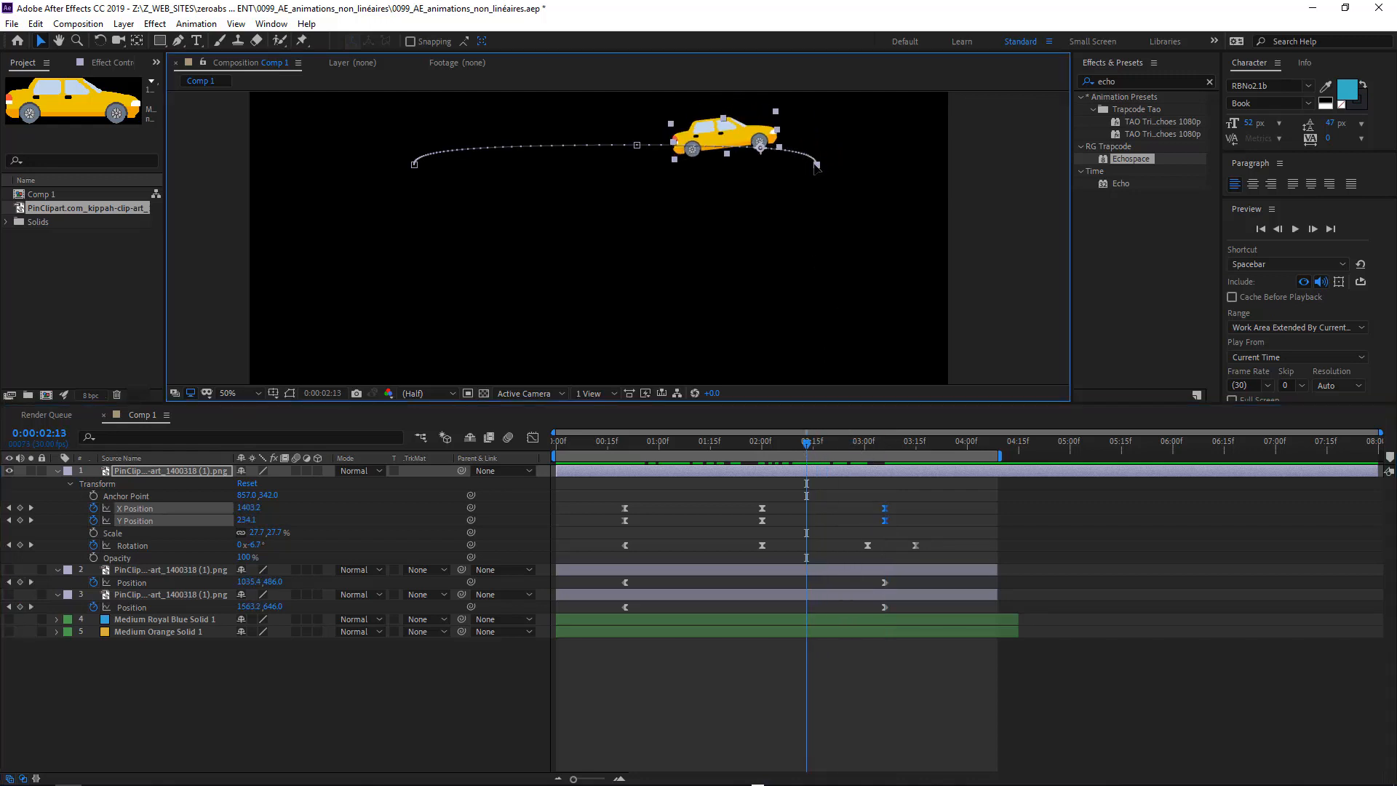
# Step: Show the Y Position value graph in the Graph Editor and examine the curve while scrubbing the car's descent
pyautogui.click(532, 438)
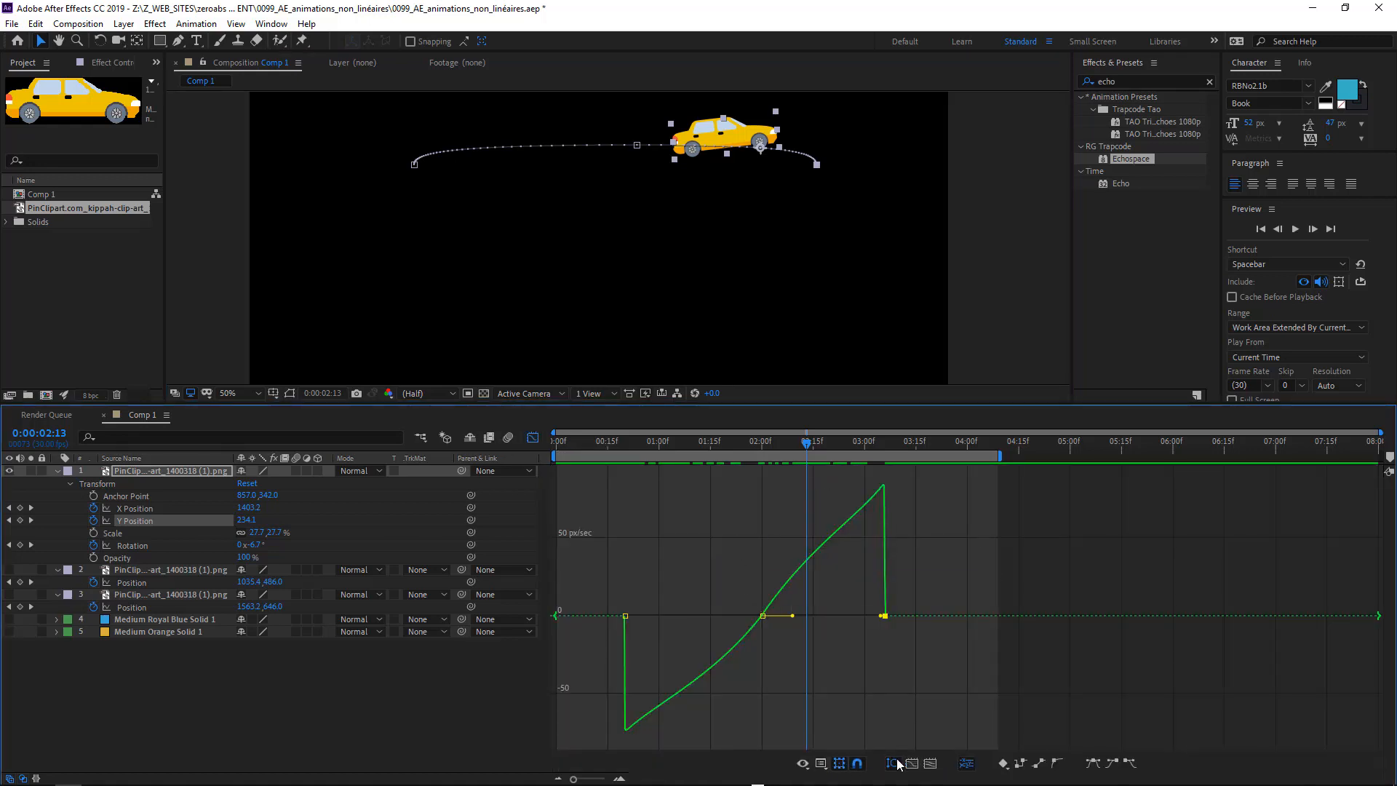
pyautogui.click(831, 766)
pyautogui.click(889, 608)
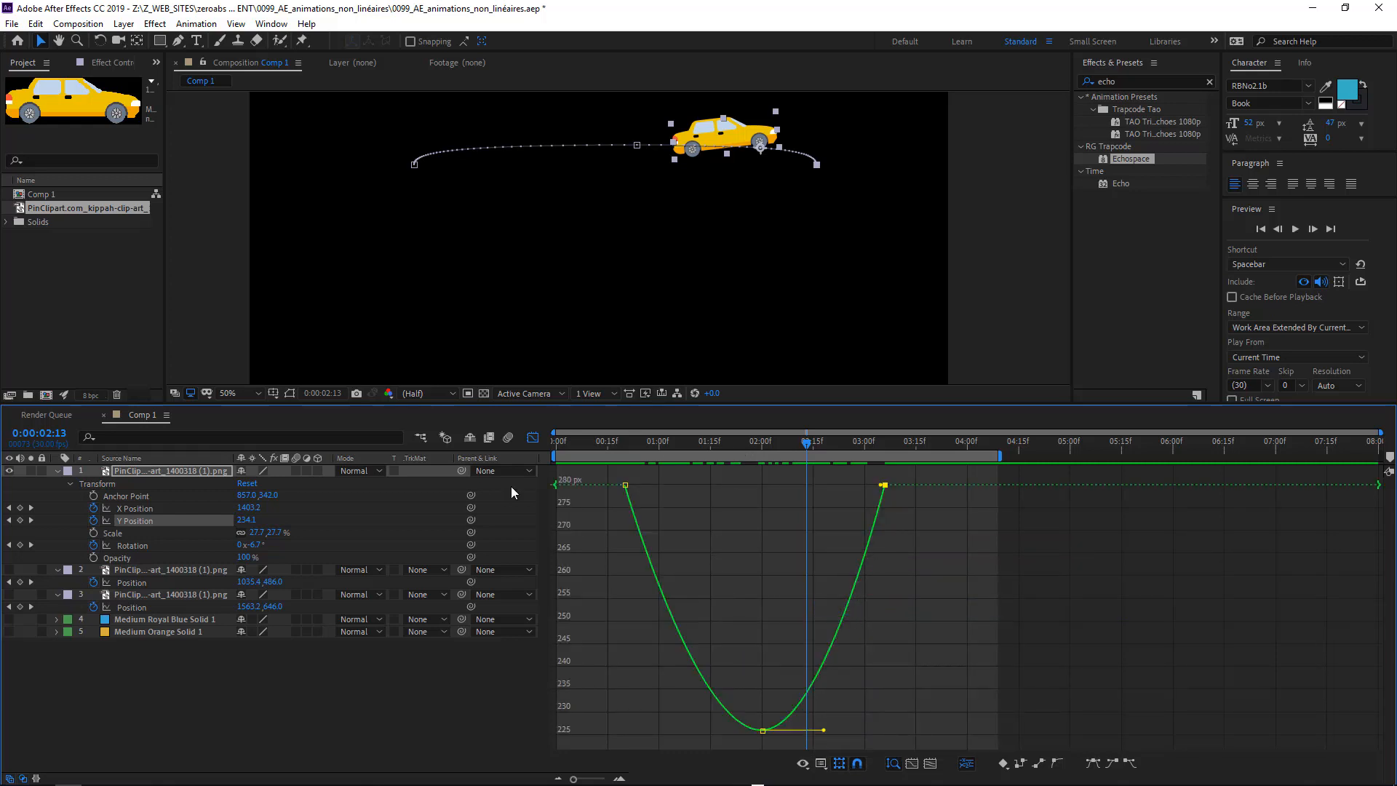
pyautogui.click(123, 519)
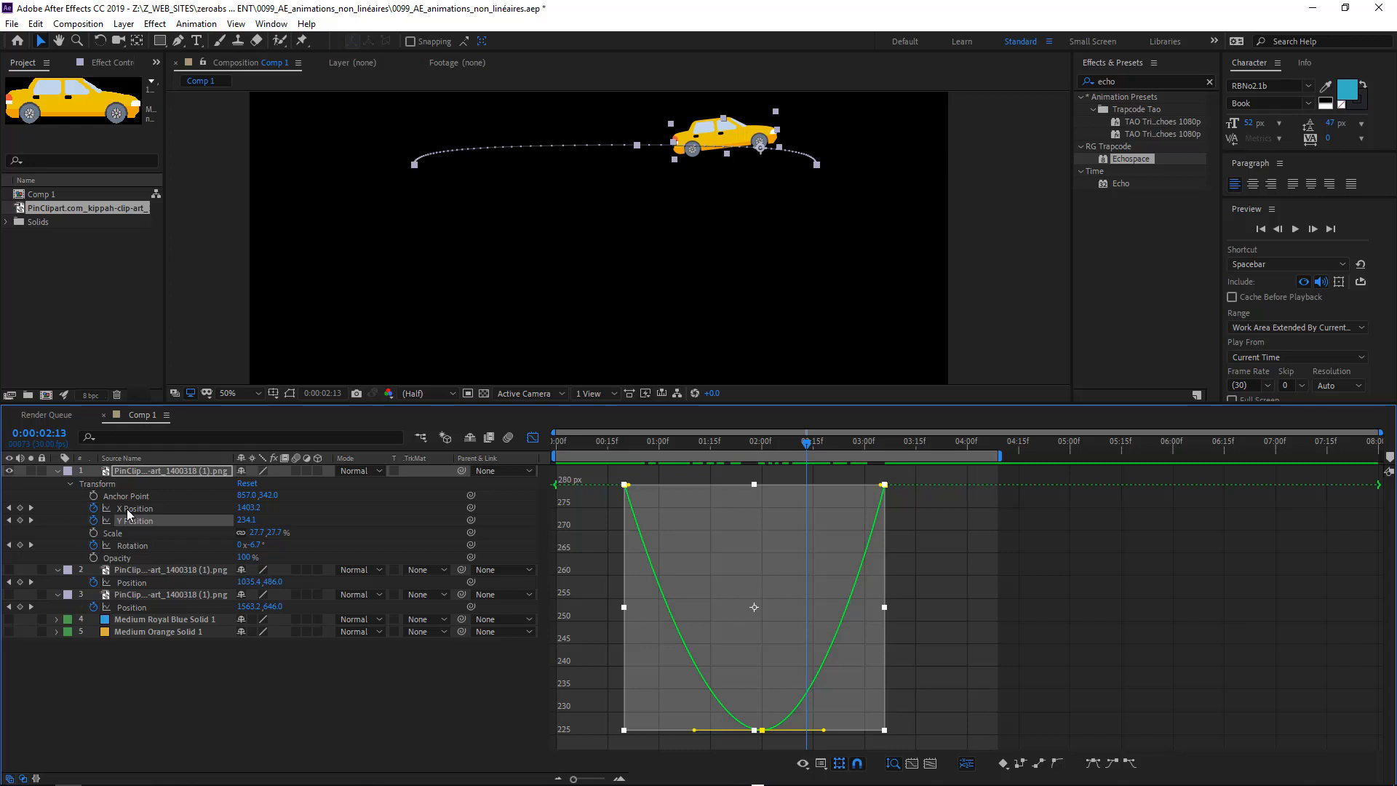
pyautogui.click(836, 442)
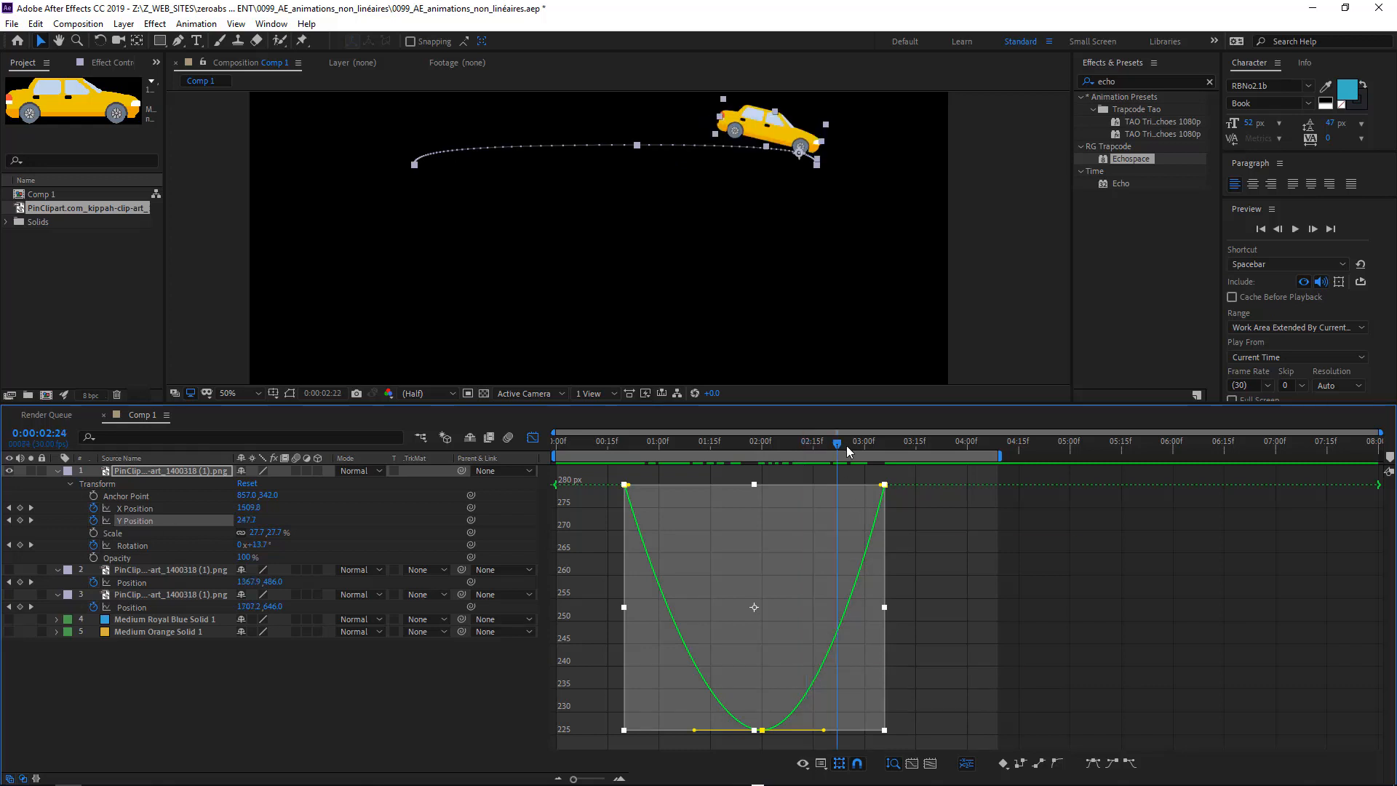
pyautogui.moveTo(846, 451); pyautogui.dragTo(803, 448)
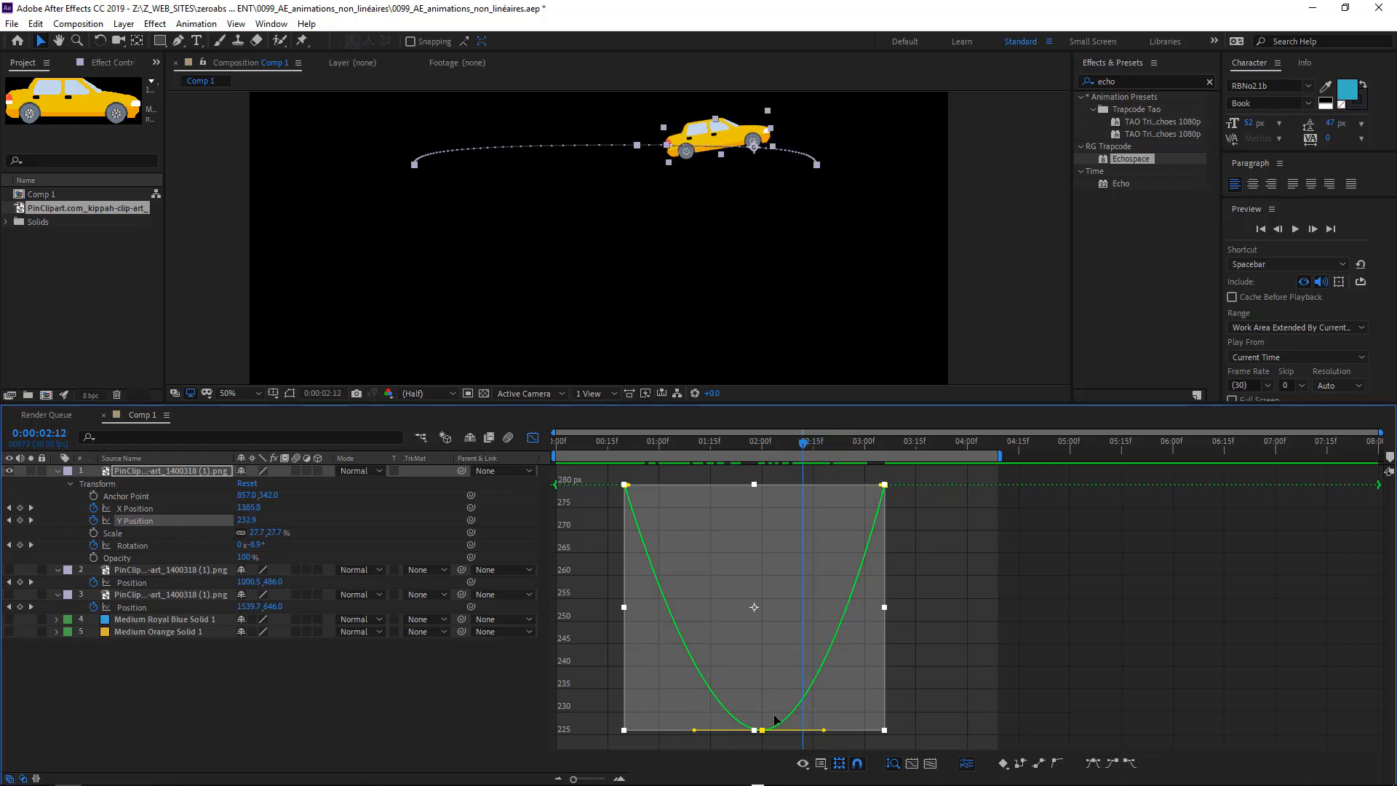
# Step: Reshape the Y Position curve by moving its middle keyframe to about 235 px, slightly before 0:00:02:00, and scrub the result
pyautogui.moveTo(762, 729); pyautogui.dragTo(773, 681)
pyautogui.click(811, 722)
pyautogui.moveTo(777, 730); pyautogui.dragTo(759, 572)
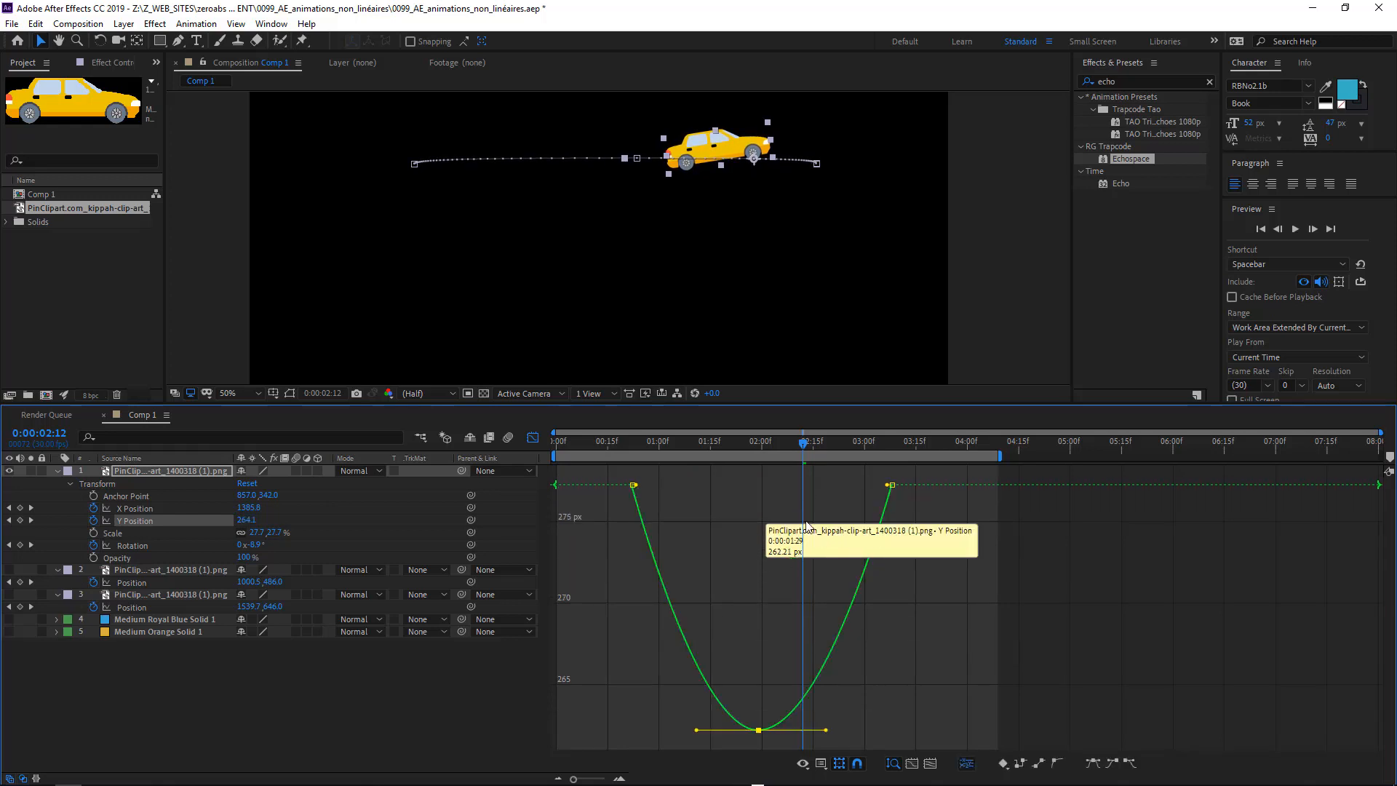
pyautogui.click(762, 448)
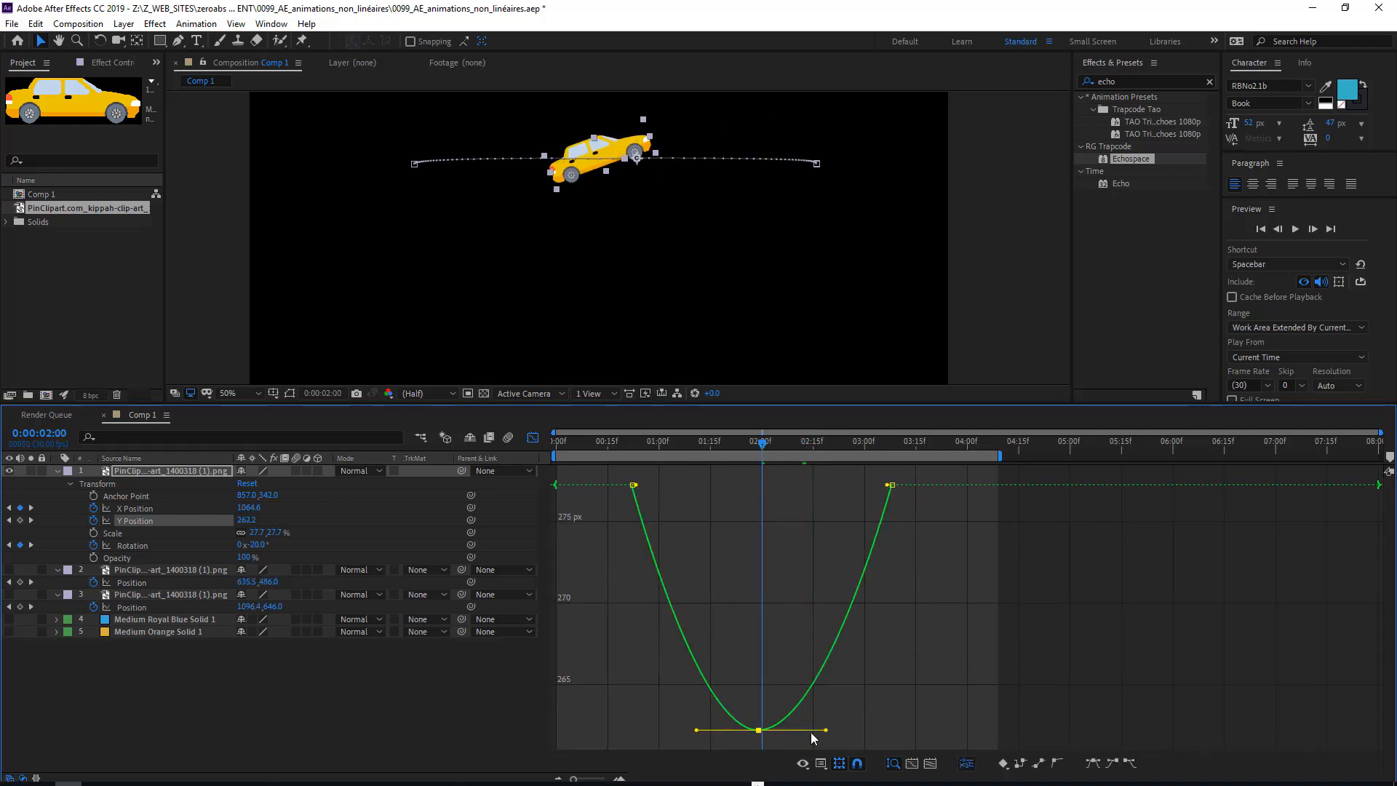
pyautogui.moveTo(758, 730)
pyautogui.moveTo(758, 730)
pyautogui.mouseDown()
pyautogui.moveTo(767, 639)
pyautogui.moveTo(750, 748)
pyautogui.mouseUp()
pyautogui.moveTo(691, 449); pyautogui.dragTo(817, 442)
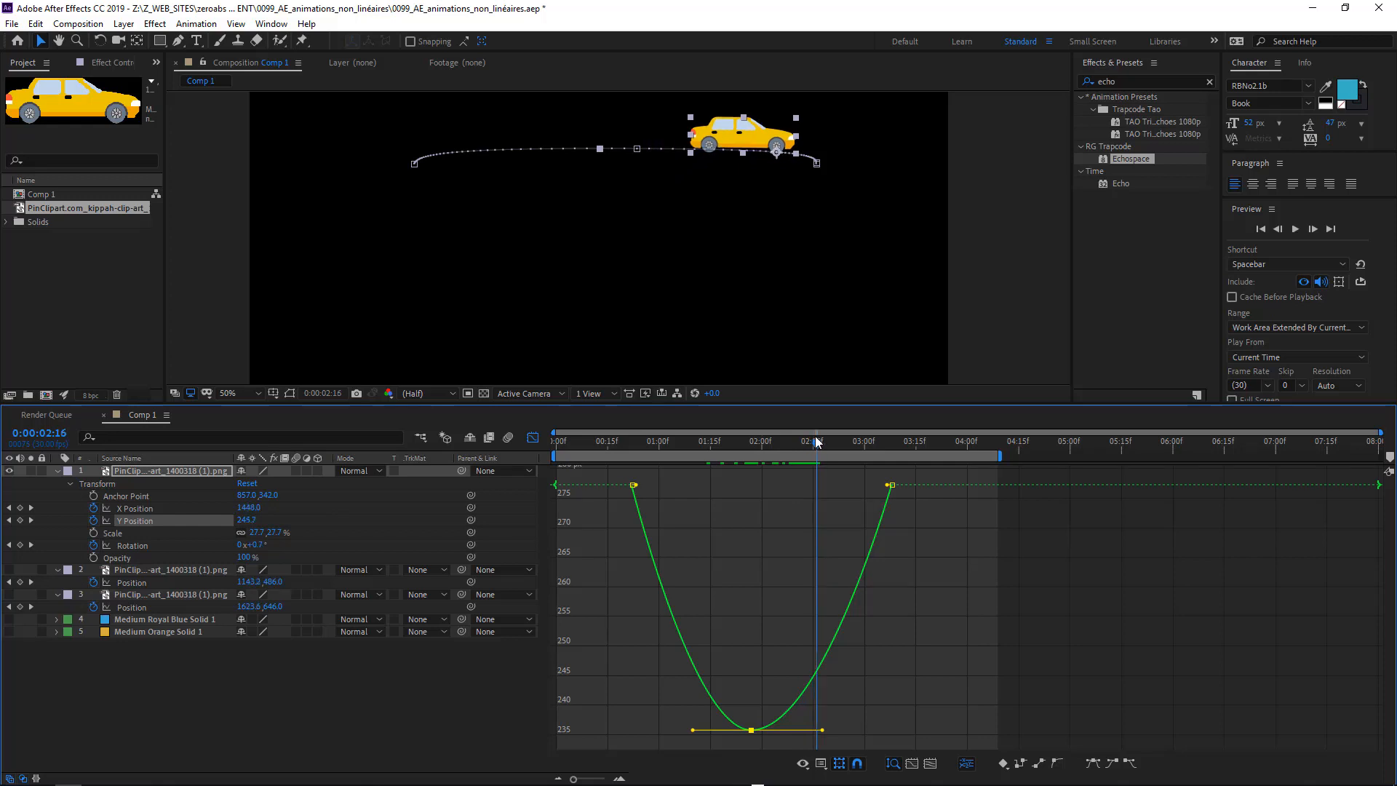
# Step: Add a Y Position keyframe to the curve near 0:00:02:16, set it to about 276 px, and preview the car's earlier landing
pyautogui.keyDown('ctrl'); pyautogui.click(822, 659); pyautogui.keyUp('ctrl')
pyautogui.moveTo(823, 660); pyautogui.dragTo(882, 540)
pyautogui.press('space')
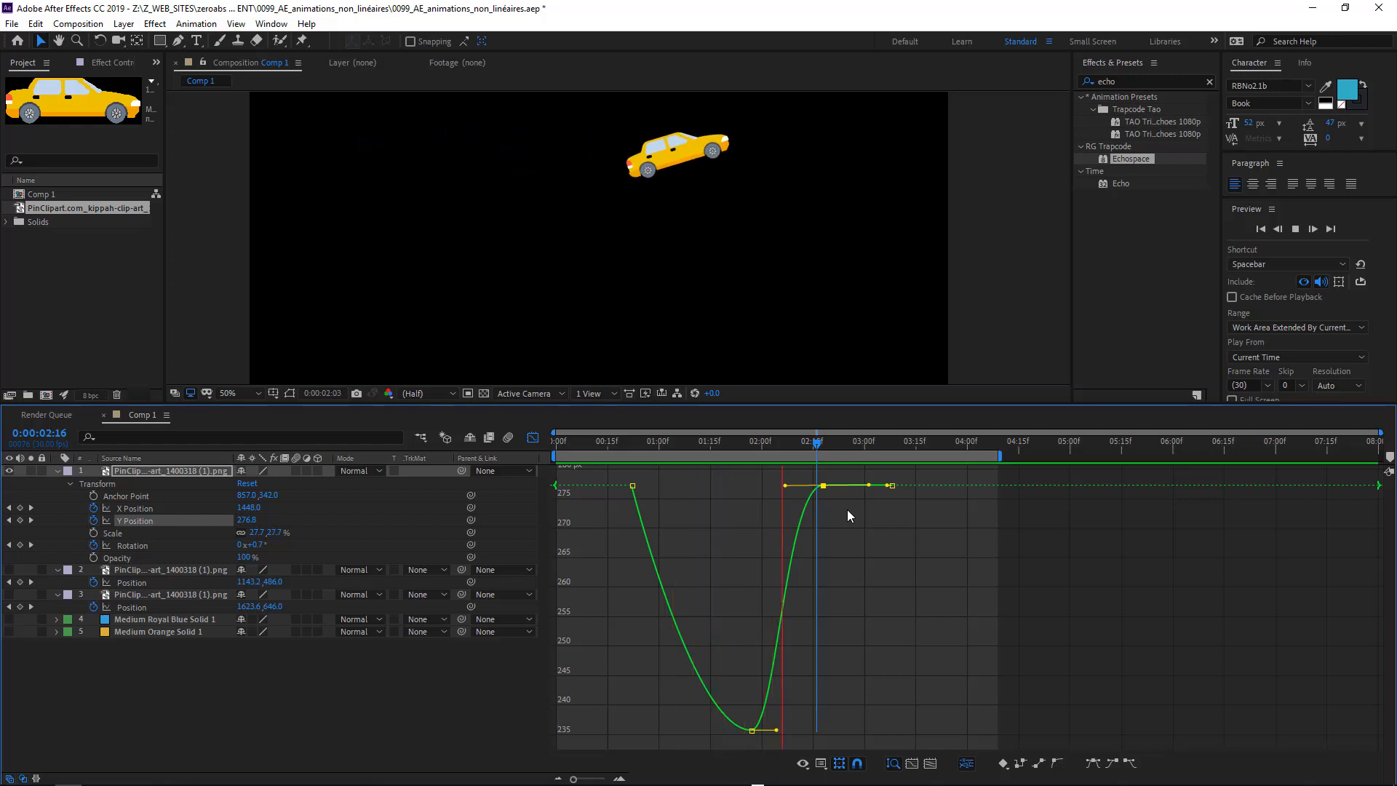
pyautogui.press('space')
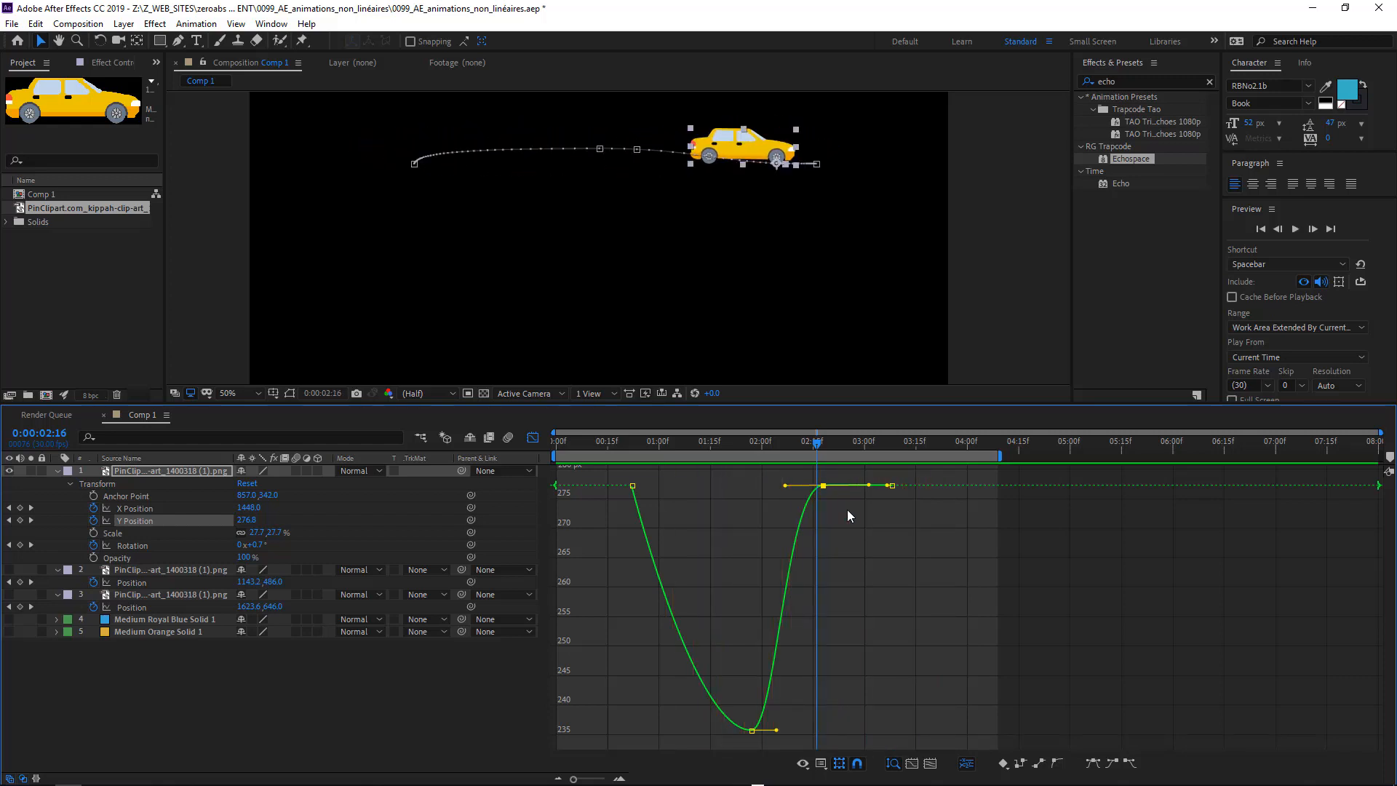
# Step: Return to the keyframe timeline and delete all X Position, Y Position and Rotation keyframes of the first car layer
pyautogui.click(533, 438)
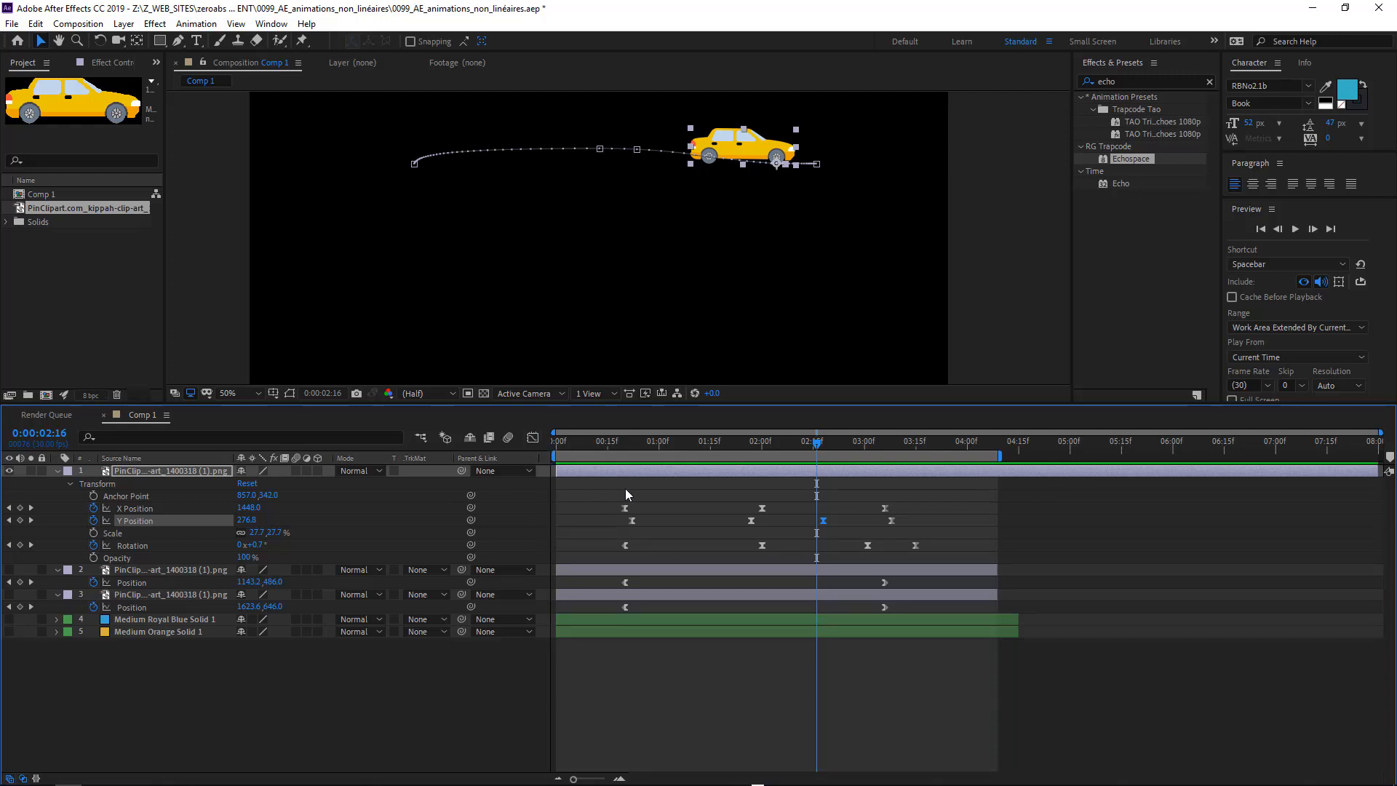
pyautogui.moveTo(607, 496); pyautogui.dragTo(998, 560)
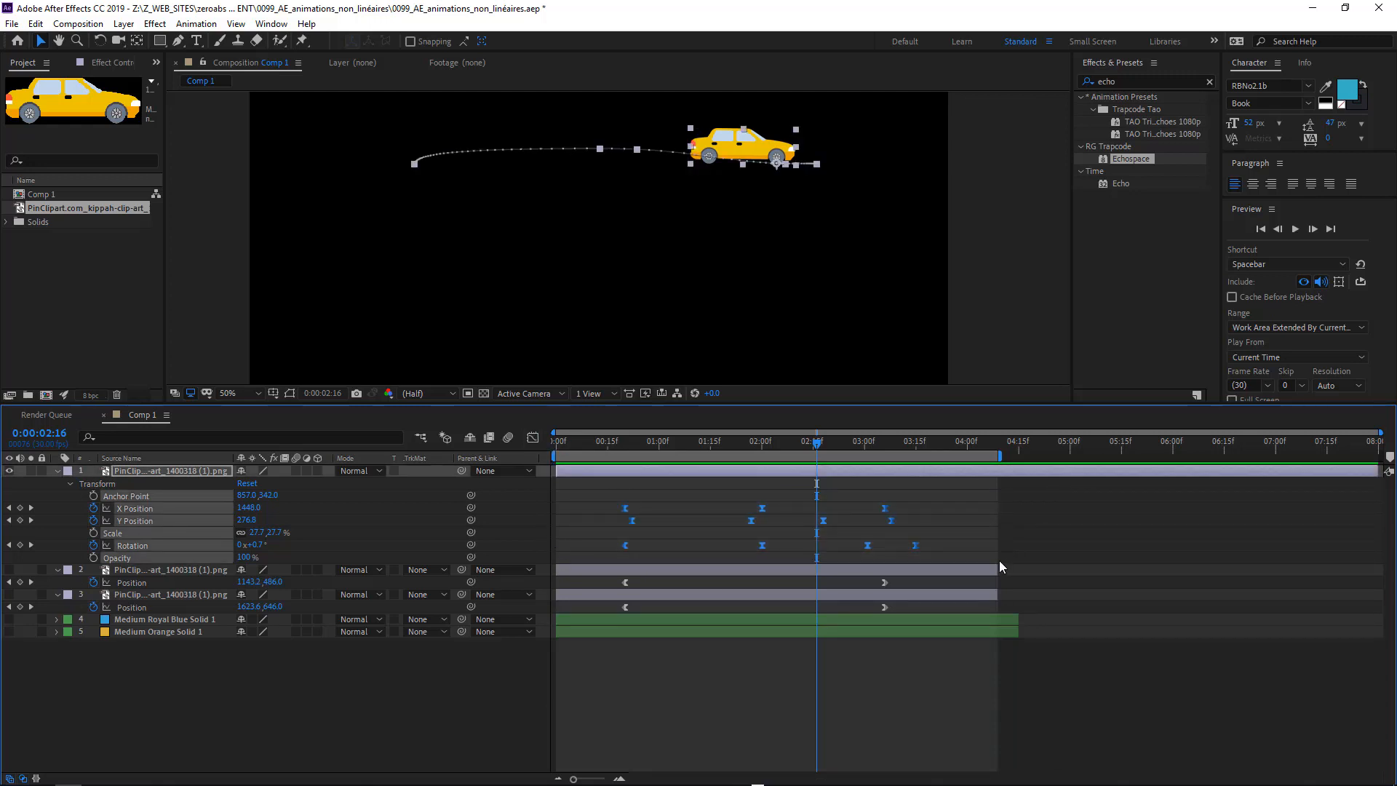
pyautogui.press('Delete')
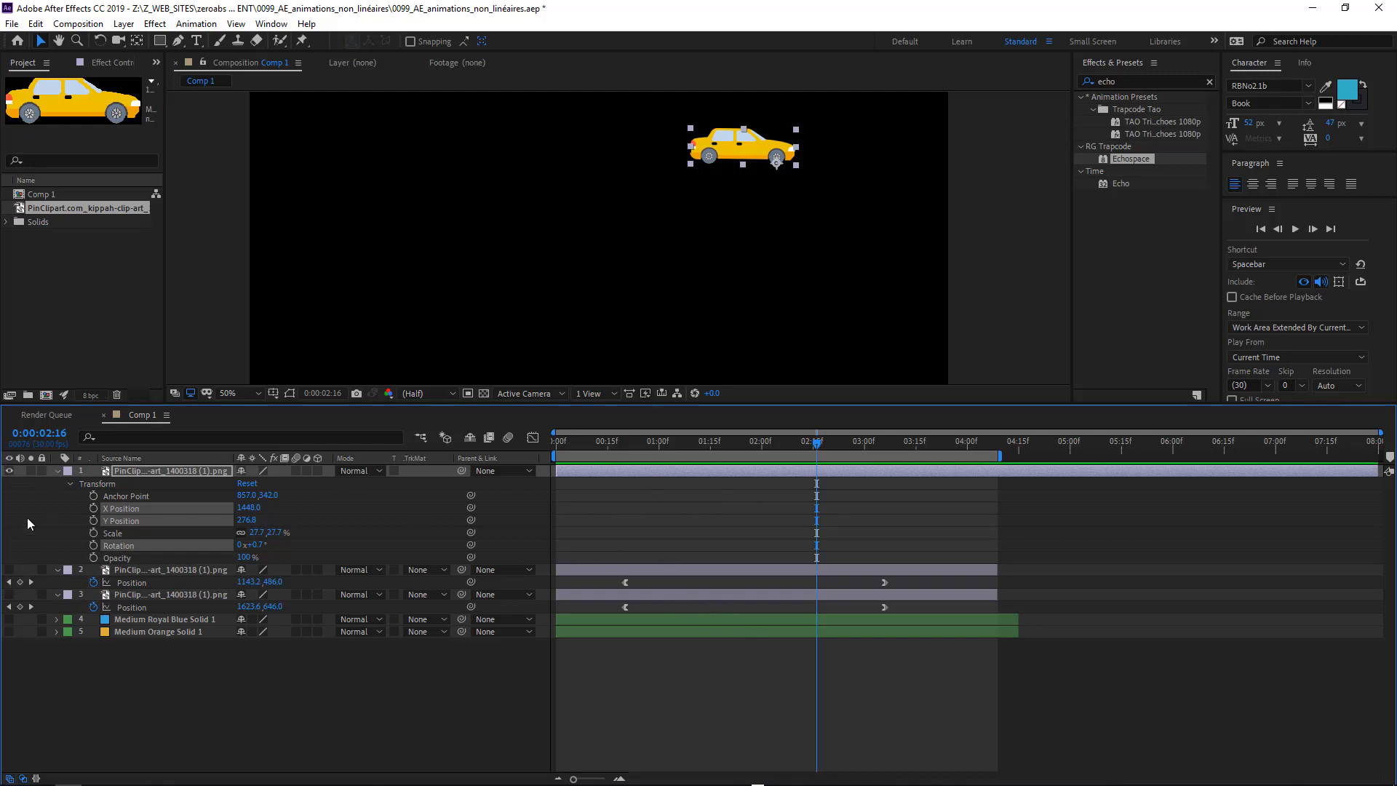
# Step: Collapse the properties of the three car layers and hide the first car layer
pyautogui.click(57, 472)
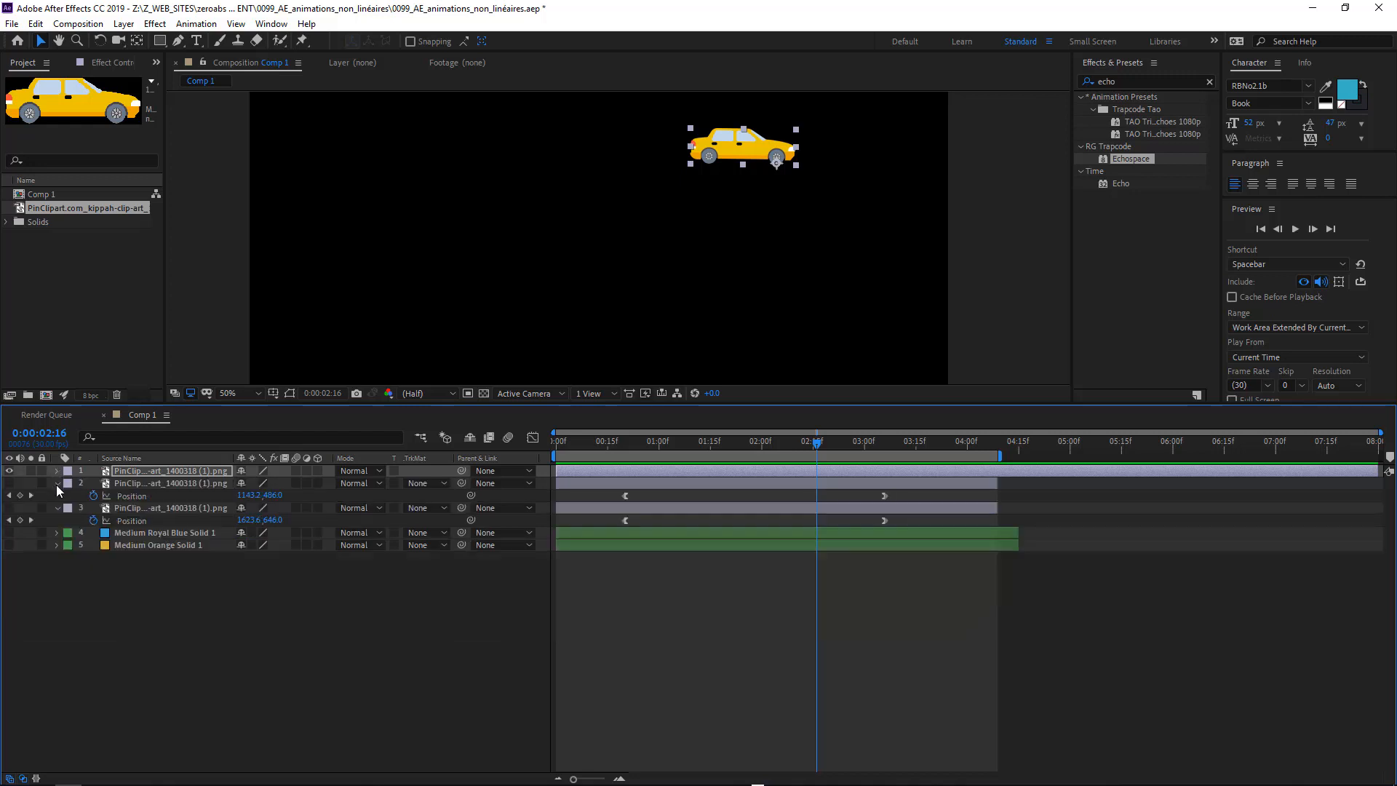
pyautogui.click(58, 483)
pyautogui.click(57, 496)
pyautogui.click(8, 471)
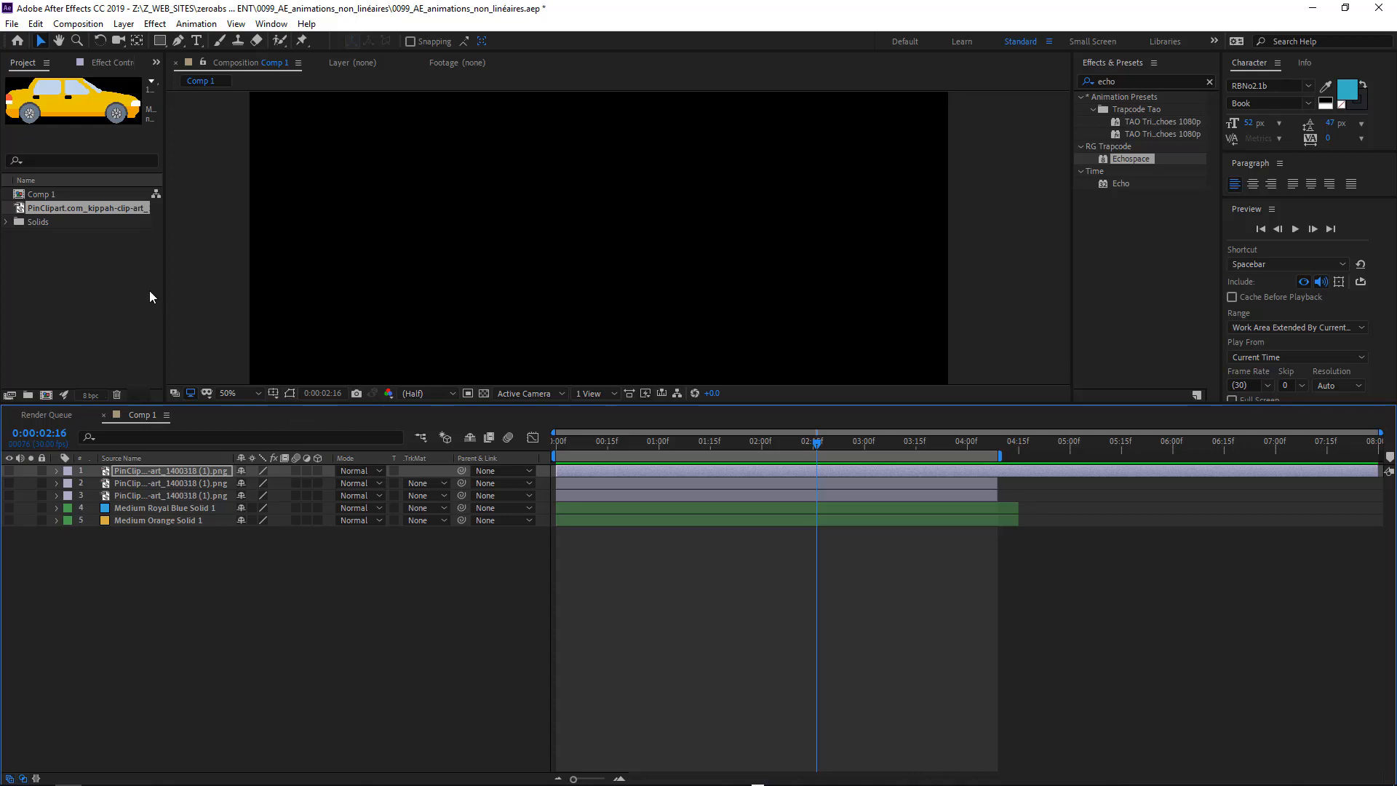
# Step: Create a new composition with the default settings and enlarge the composition viewer above the timeline
pyautogui.hotkey('ctrl', 'n')
pyautogui.press('Return')
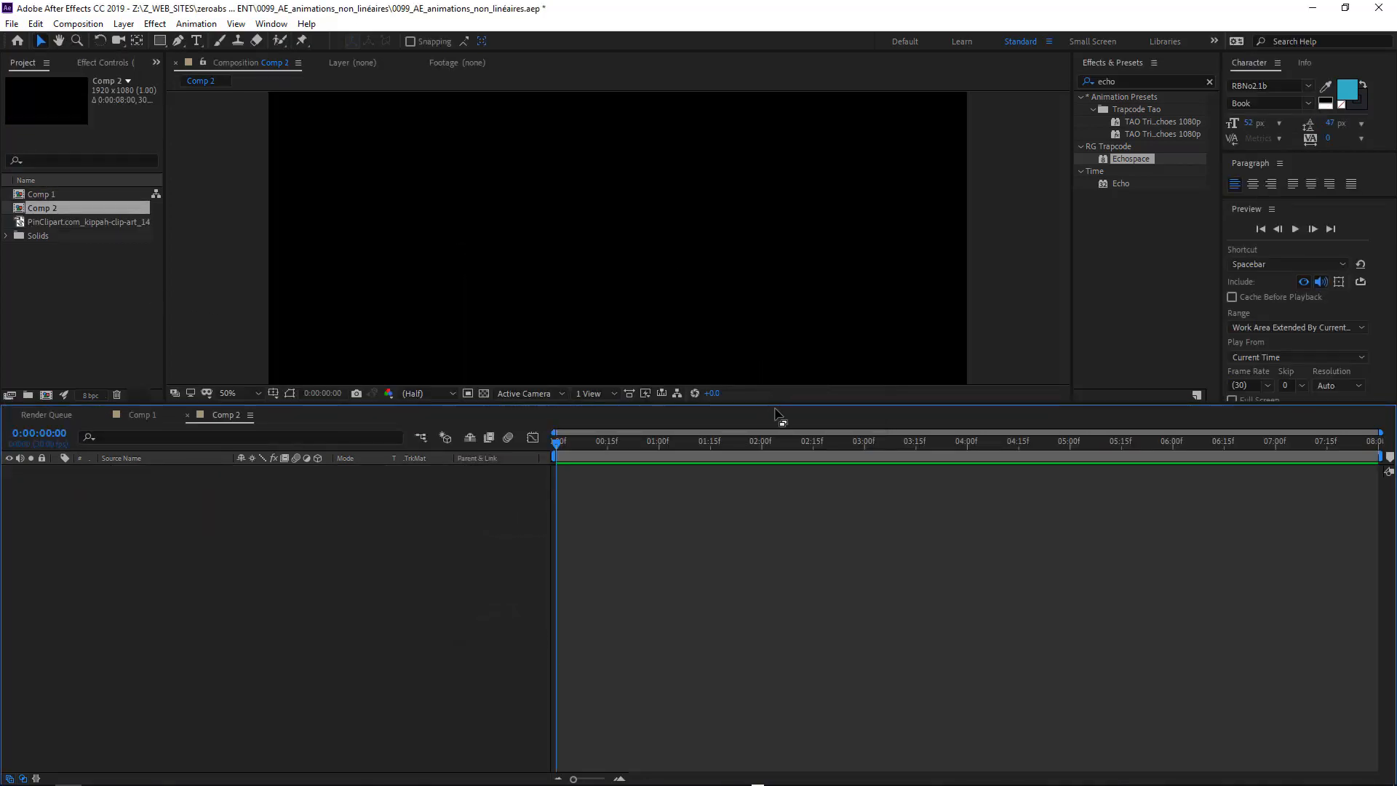
pyautogui.moveTo(773, 404); pyautogui.dragTo(772, 553)
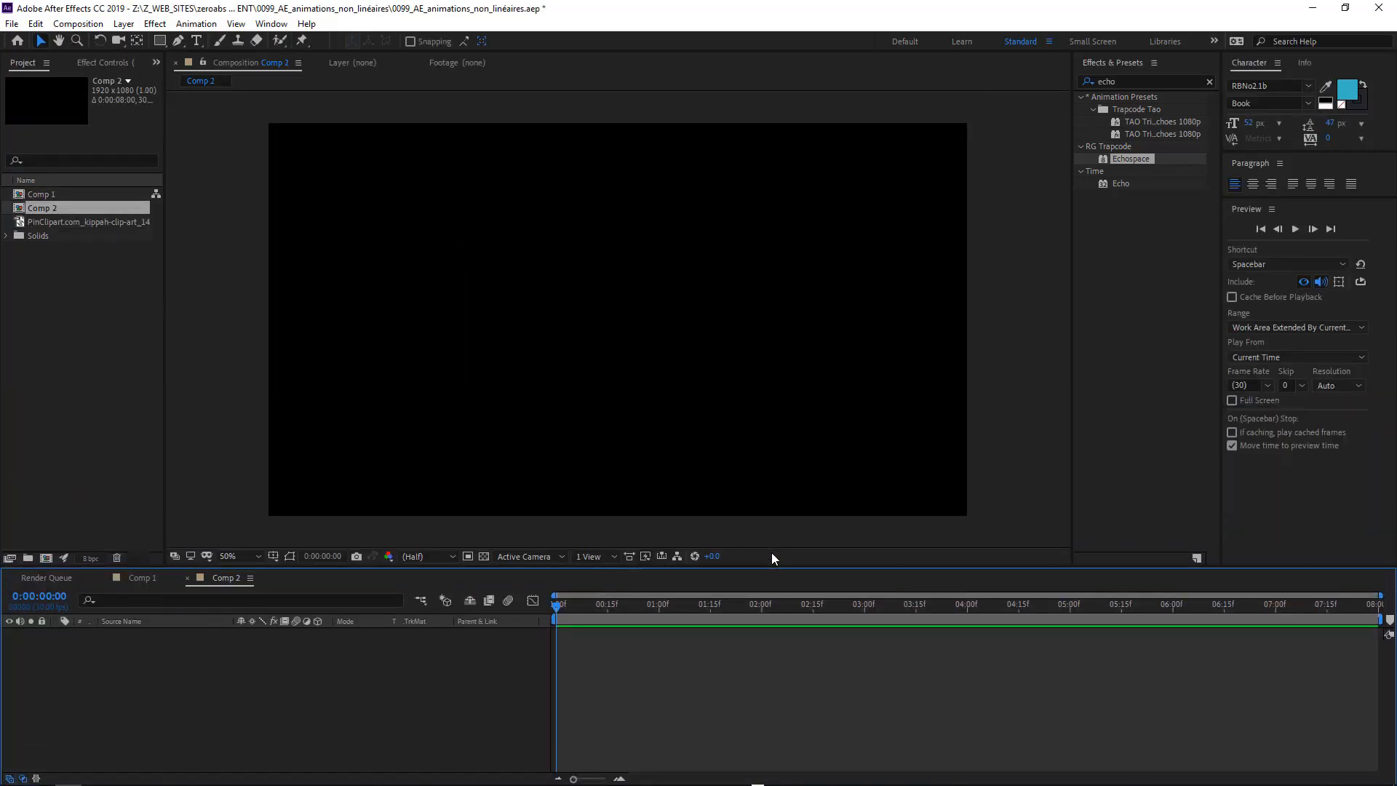
# Step: Create a 128 x 128 px magenta solid and move it up and to the left of the composition's centre
pyautogui.hotkey('ctrl', 'y')
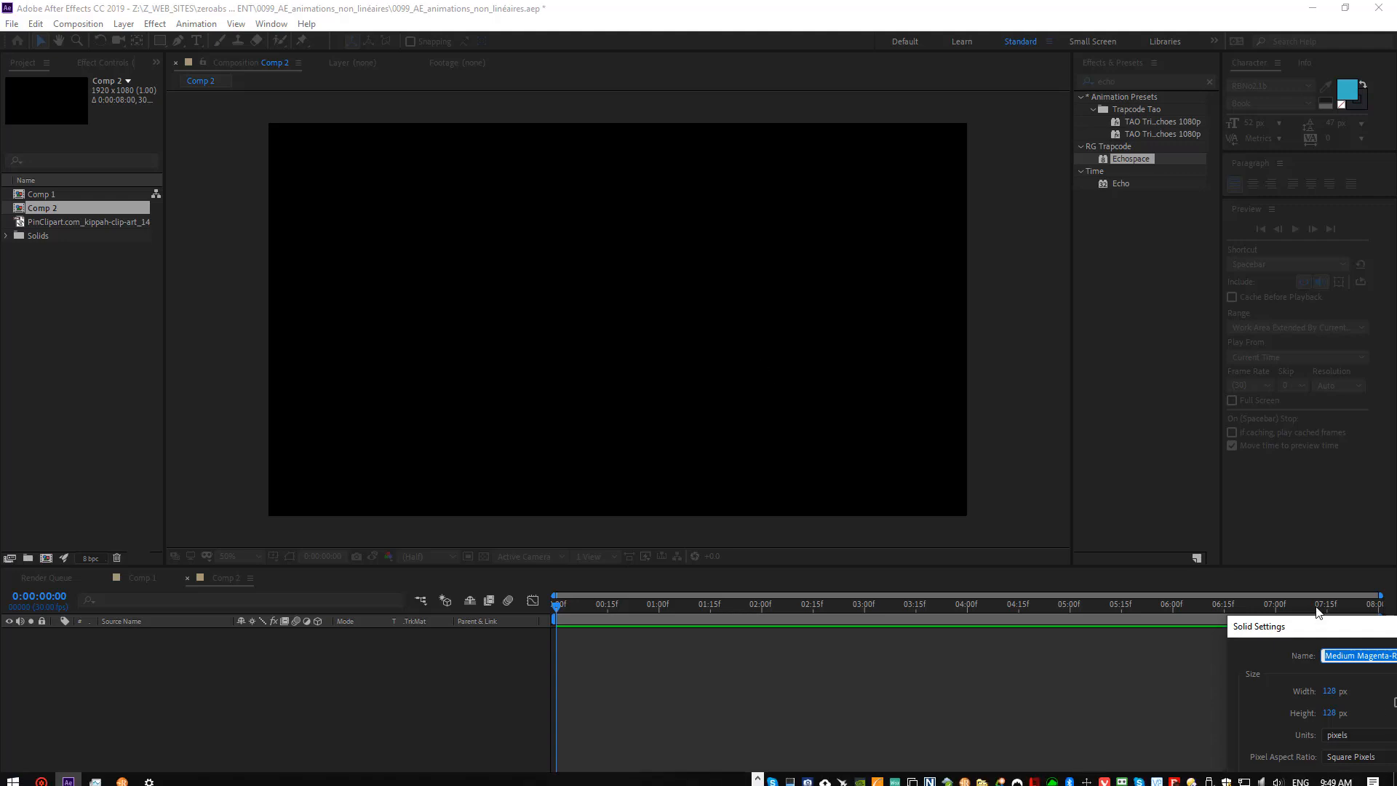
pyautogui.moveTo(1303, 625); pyautogui.dragTo(507, 186)
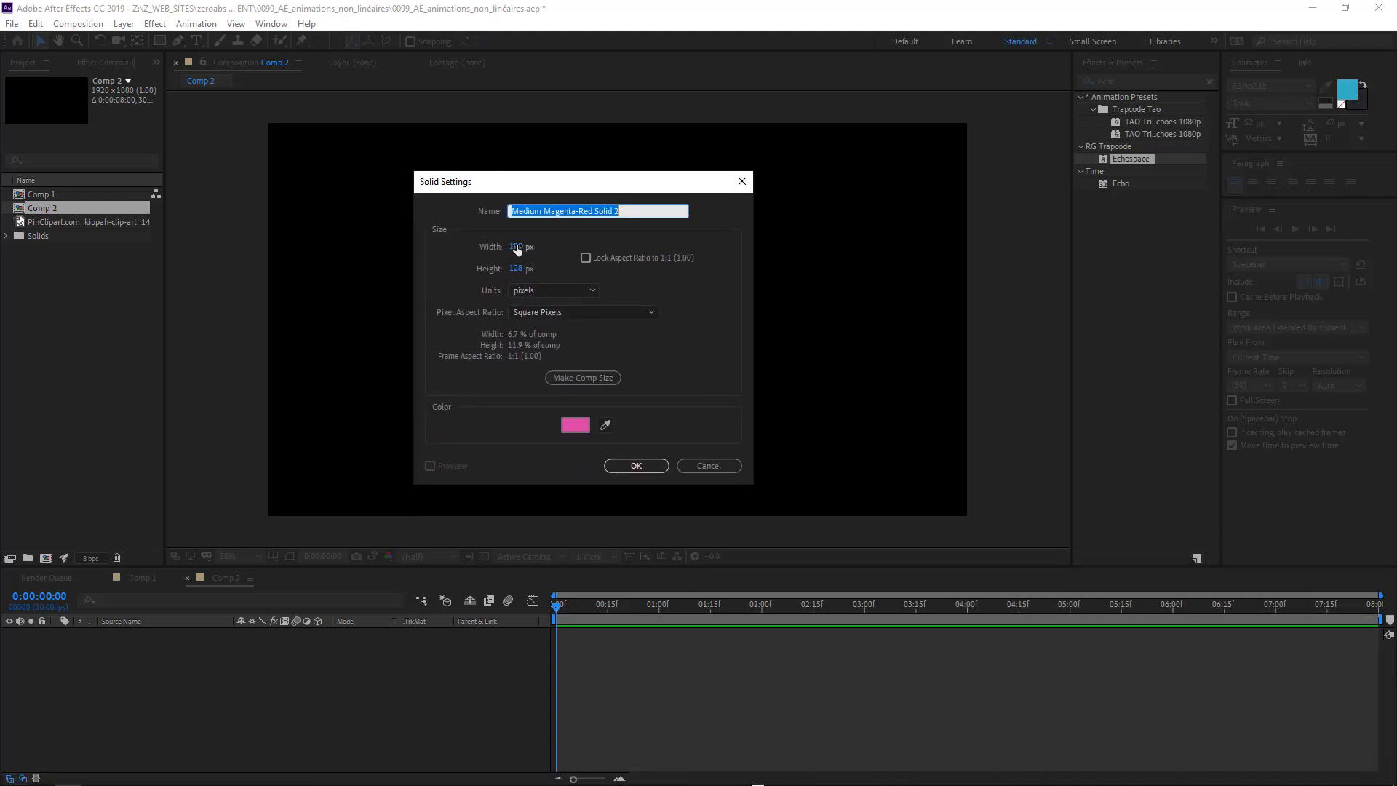
pyautogui.click(649, 464)
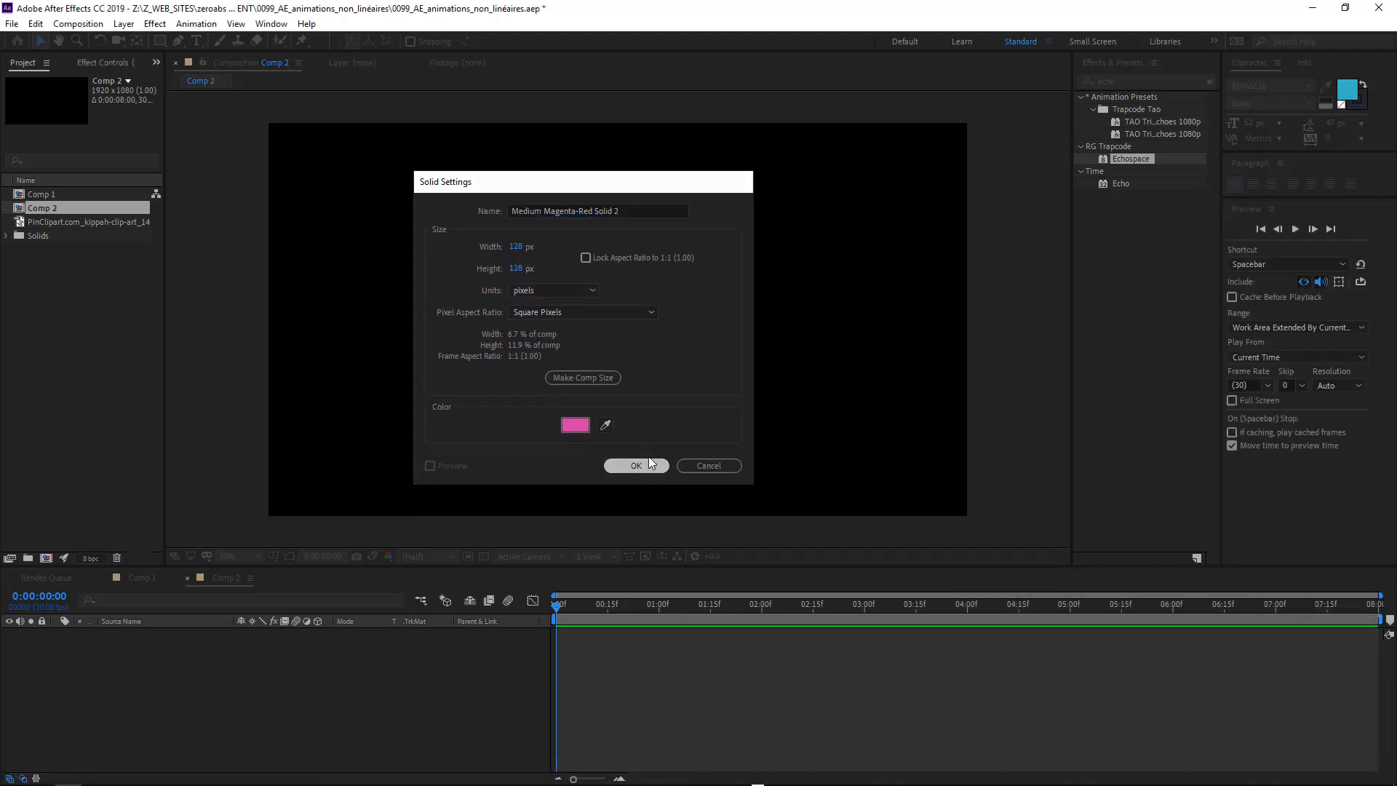
pyautogui.moveTo(629, 333); pyautogui.dragTo(566, 270)
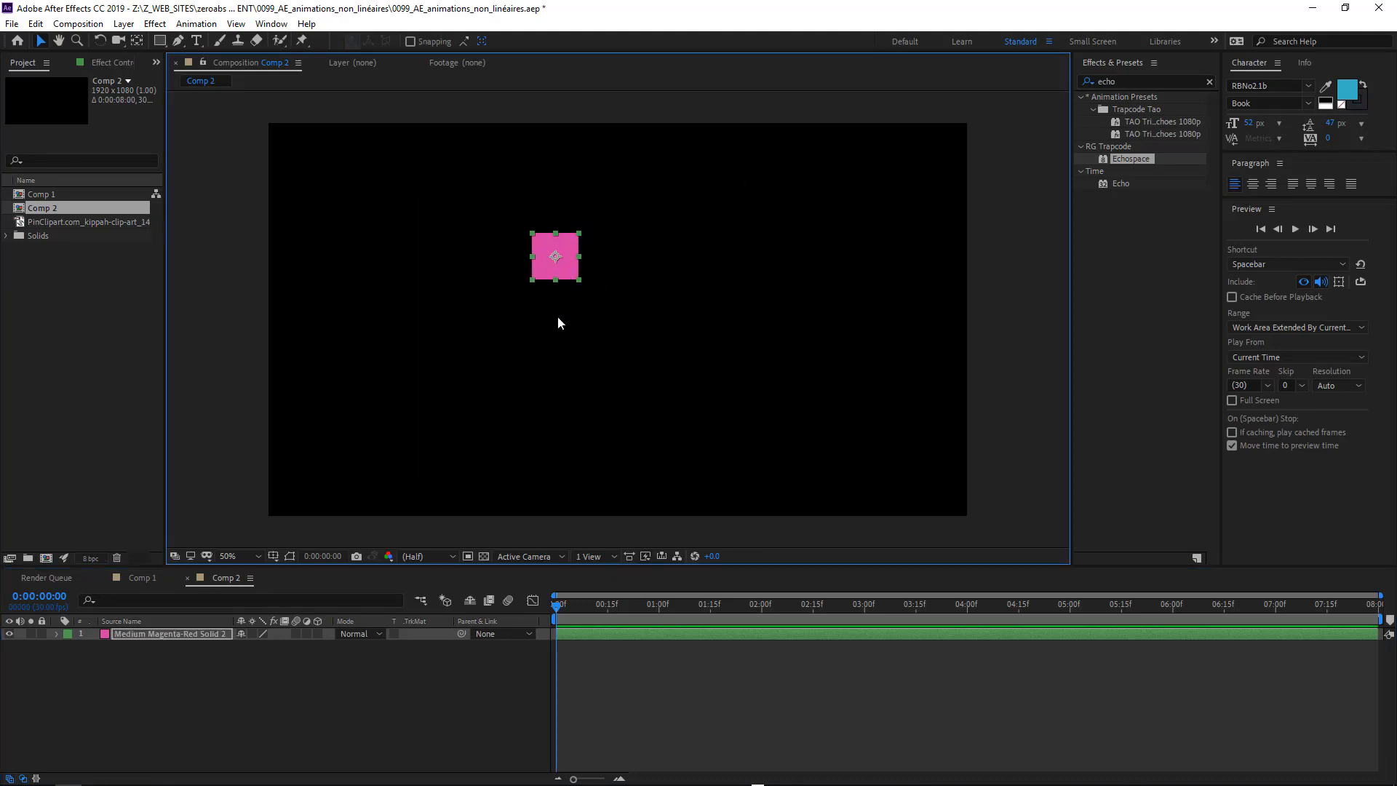
# Step: Duplicate the magenta square solid three times
pyautogui.hotkey('ctrl', 'd')
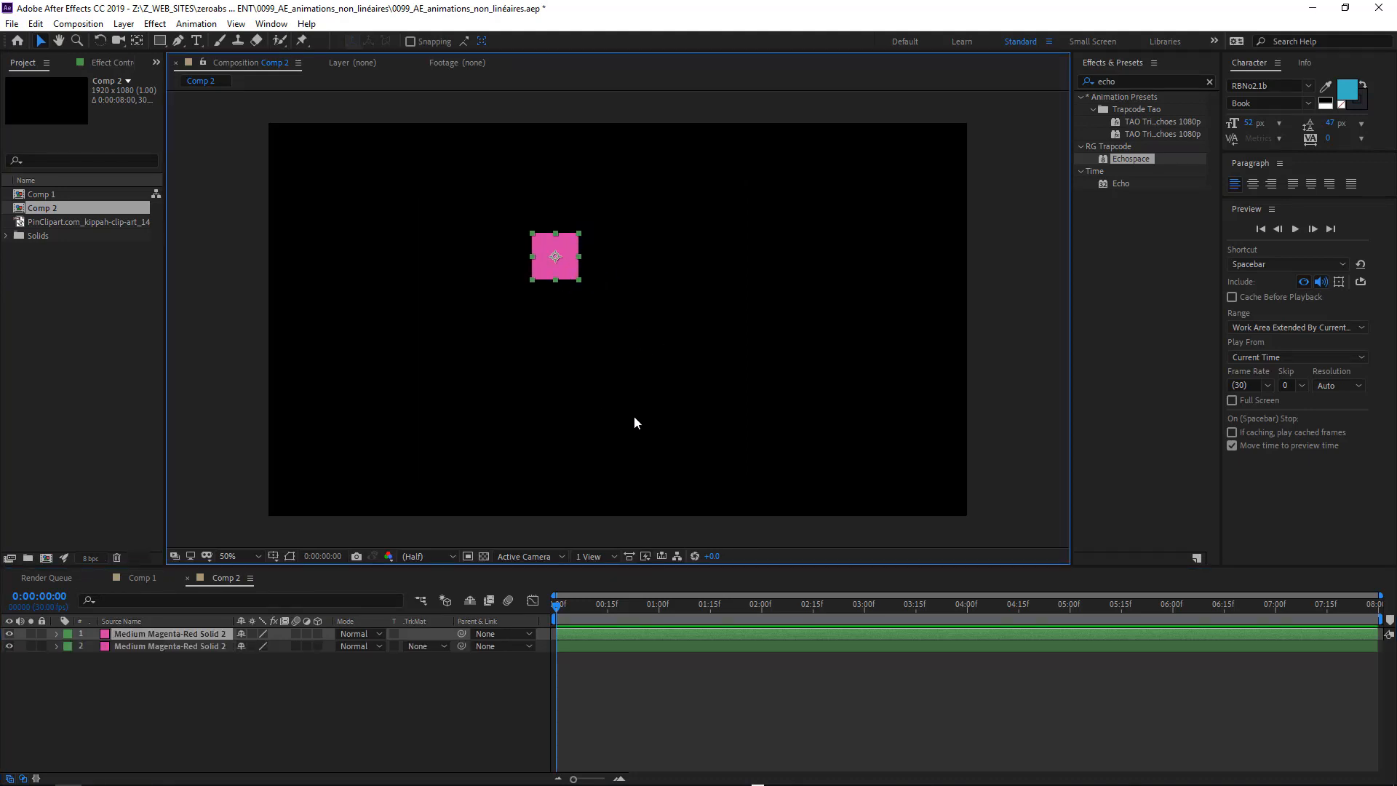
pyautogui.hotkey('ctrl', 'd')
pyautogui.hotkey('ctrl', 'd')
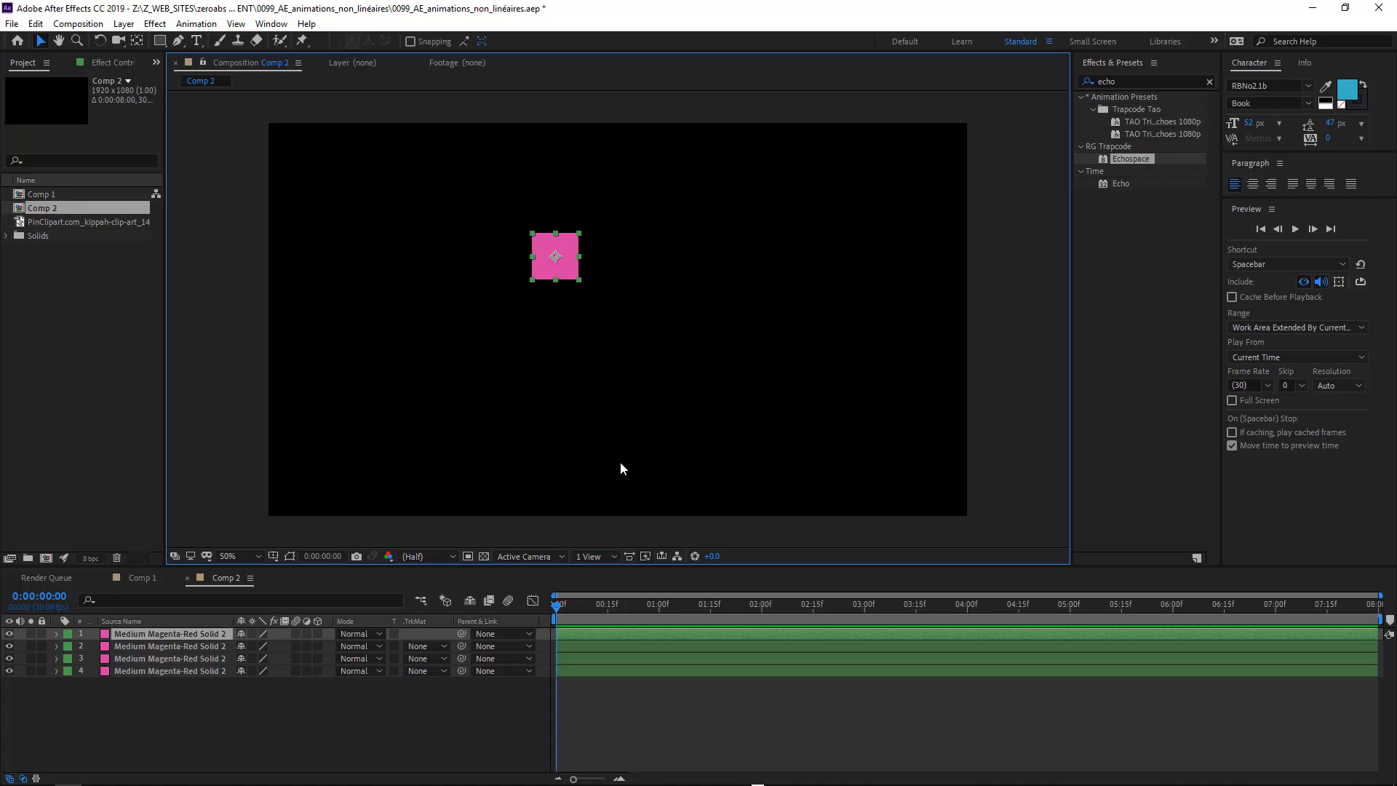
# Step: Spread three of the stacked magenta squares apart so each sits separately around the composition's centre
pyautogui.click(609, 660)
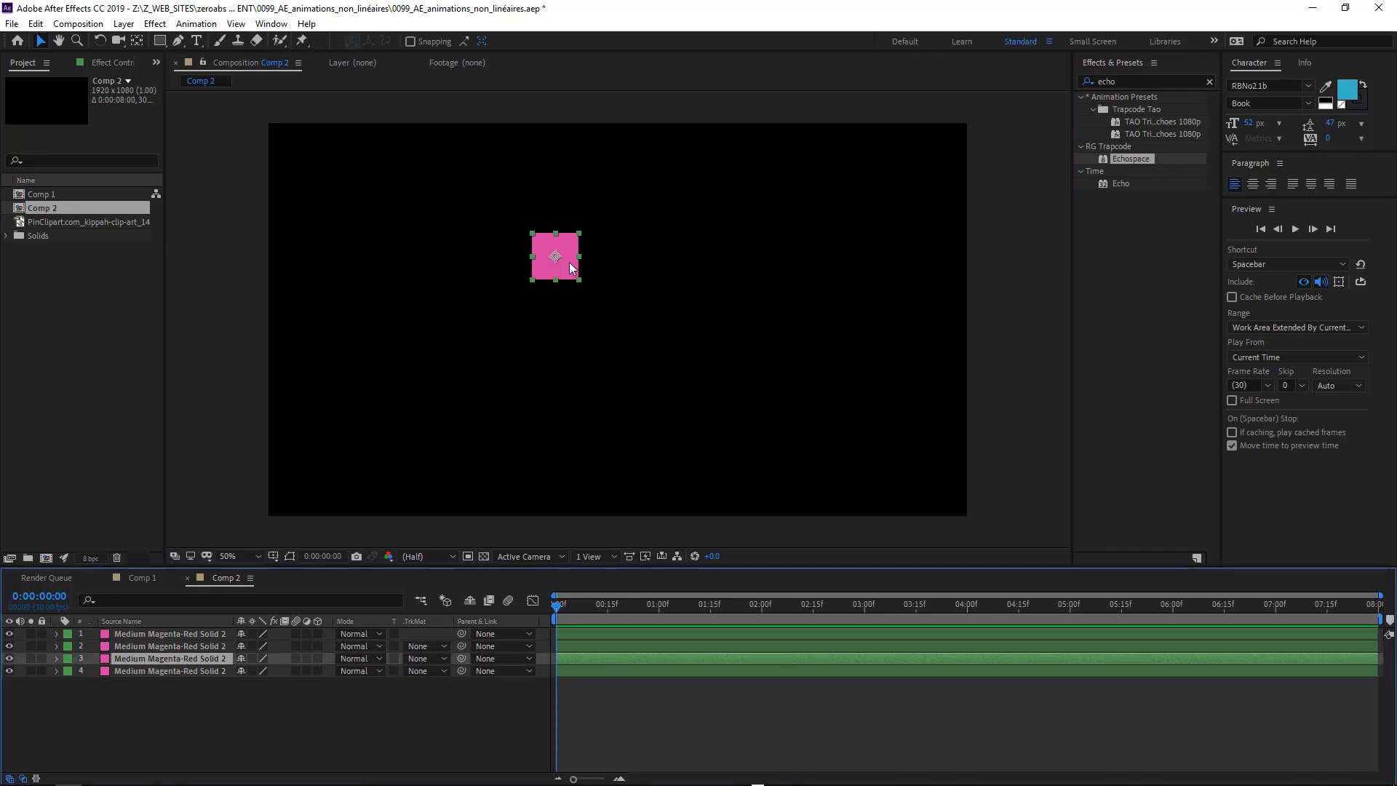
pyautogui.moveTo(571, 262); pyautogui.dragTo(719, 314)
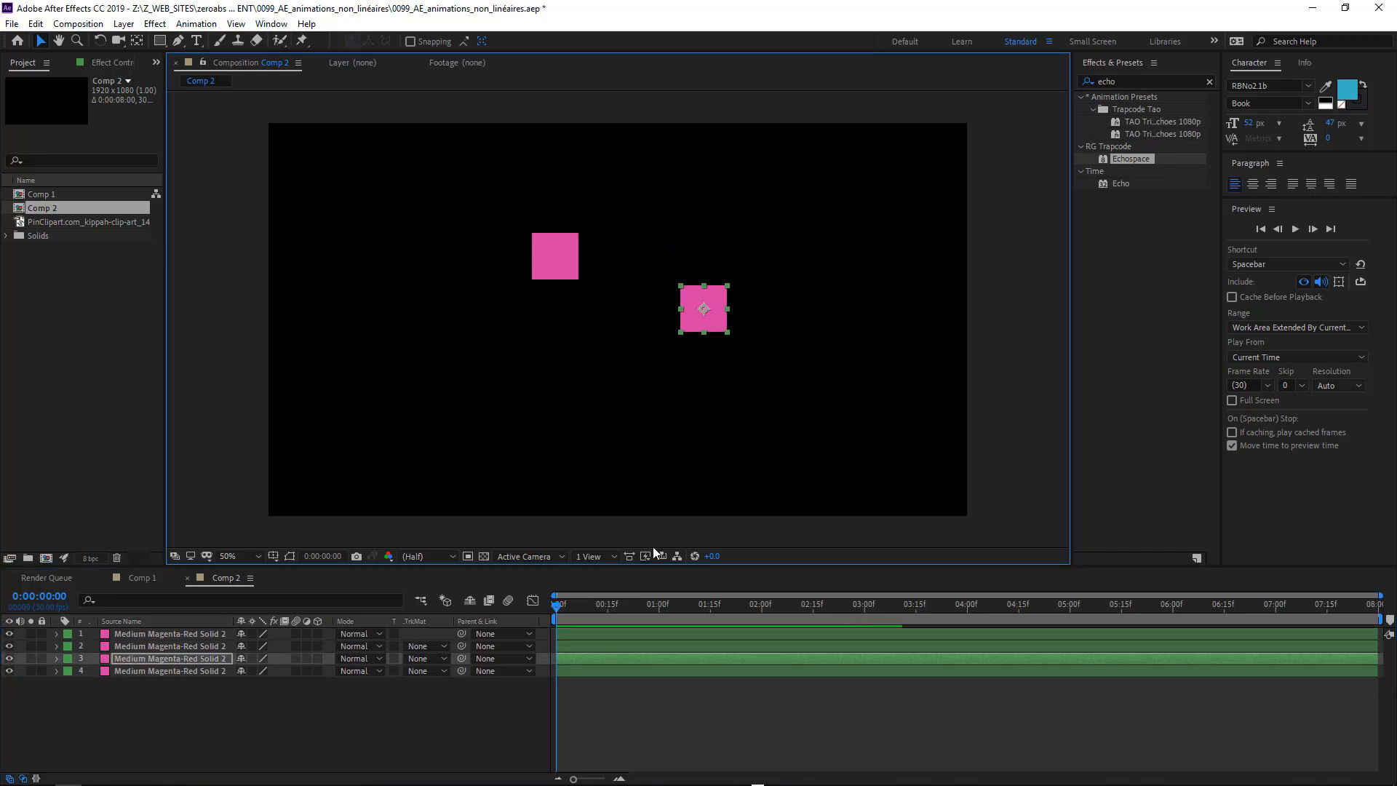
pyautogui.click(611, 646)
pyautogui.click(716, 308)
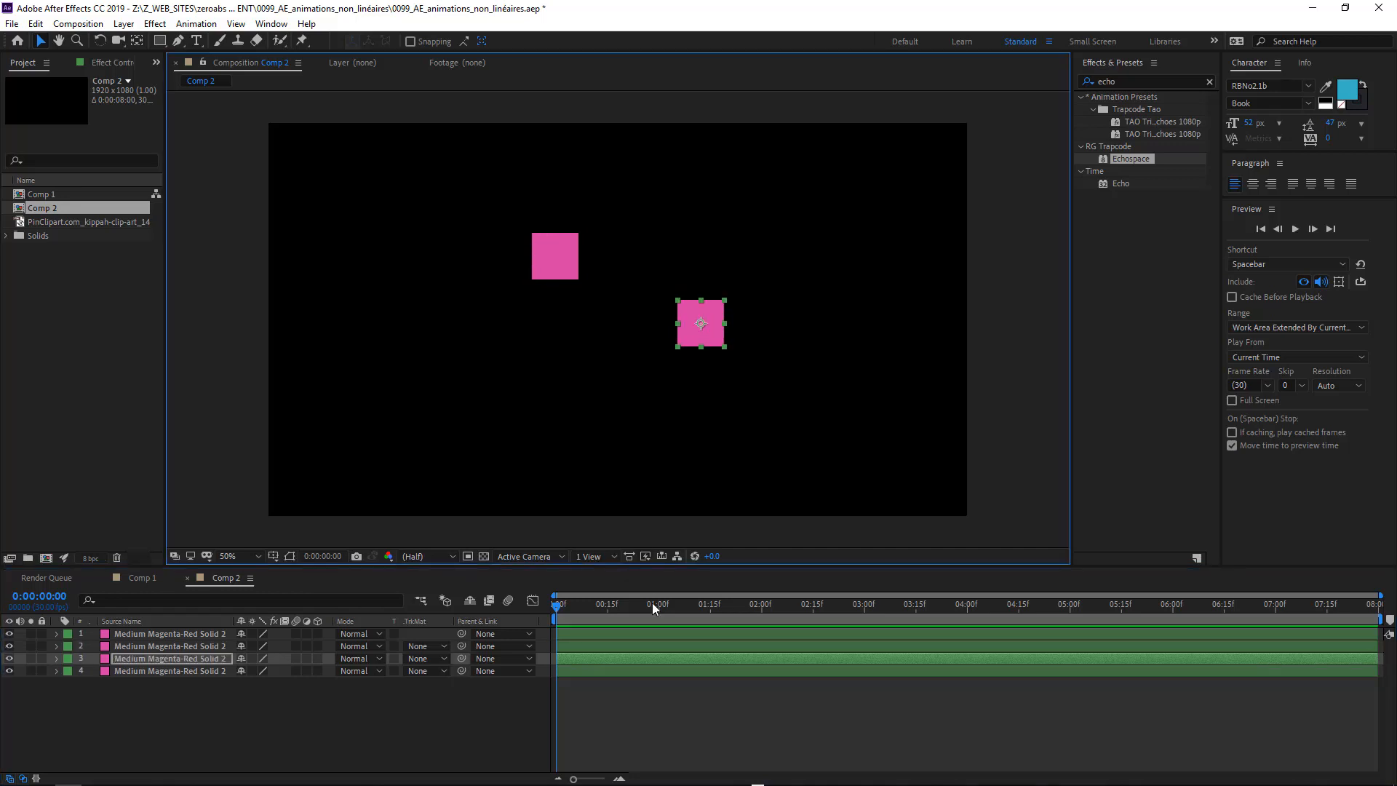
pyautogui.click(611, 645)
pyautogui.moveTo(562, 255); pyautogui.dragTo(643, 388)
pyautogui.click(627, 634)
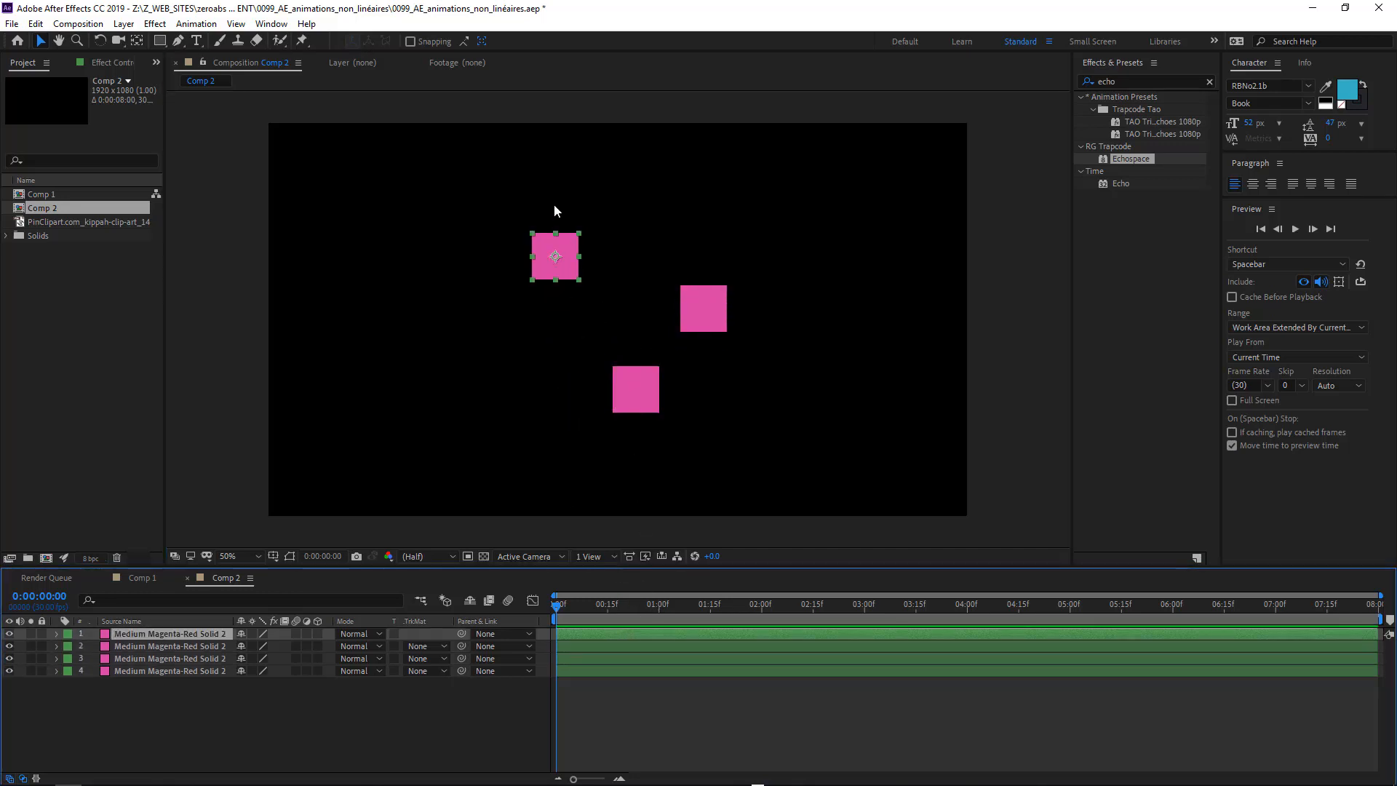
pyautogui.moveTo(573, 250); pyautogui.dragTo(554, 333)
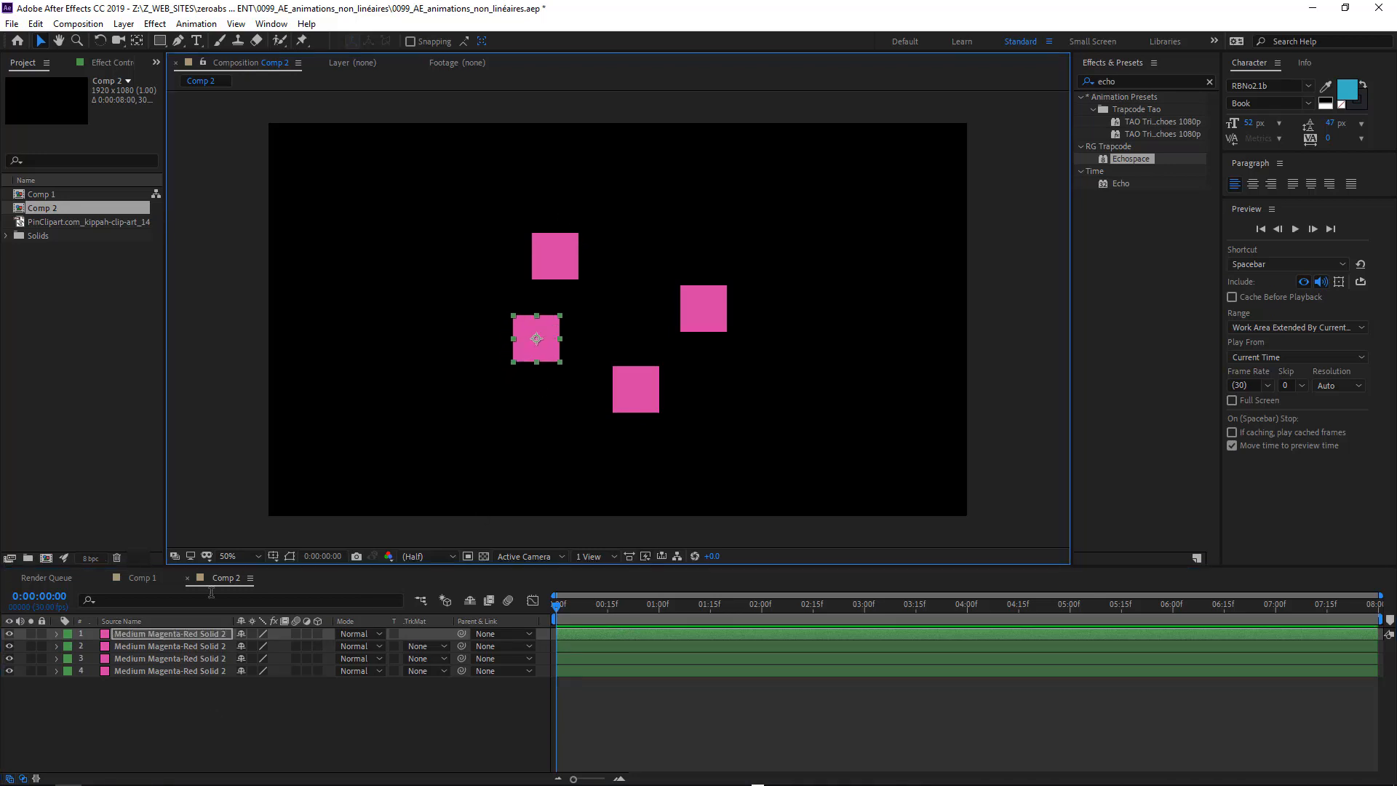
# Step: Display the Title/Action Safe overlay and move the upper, right-hand and lower squares closer to the centre
pyautogui.click(272, 555)
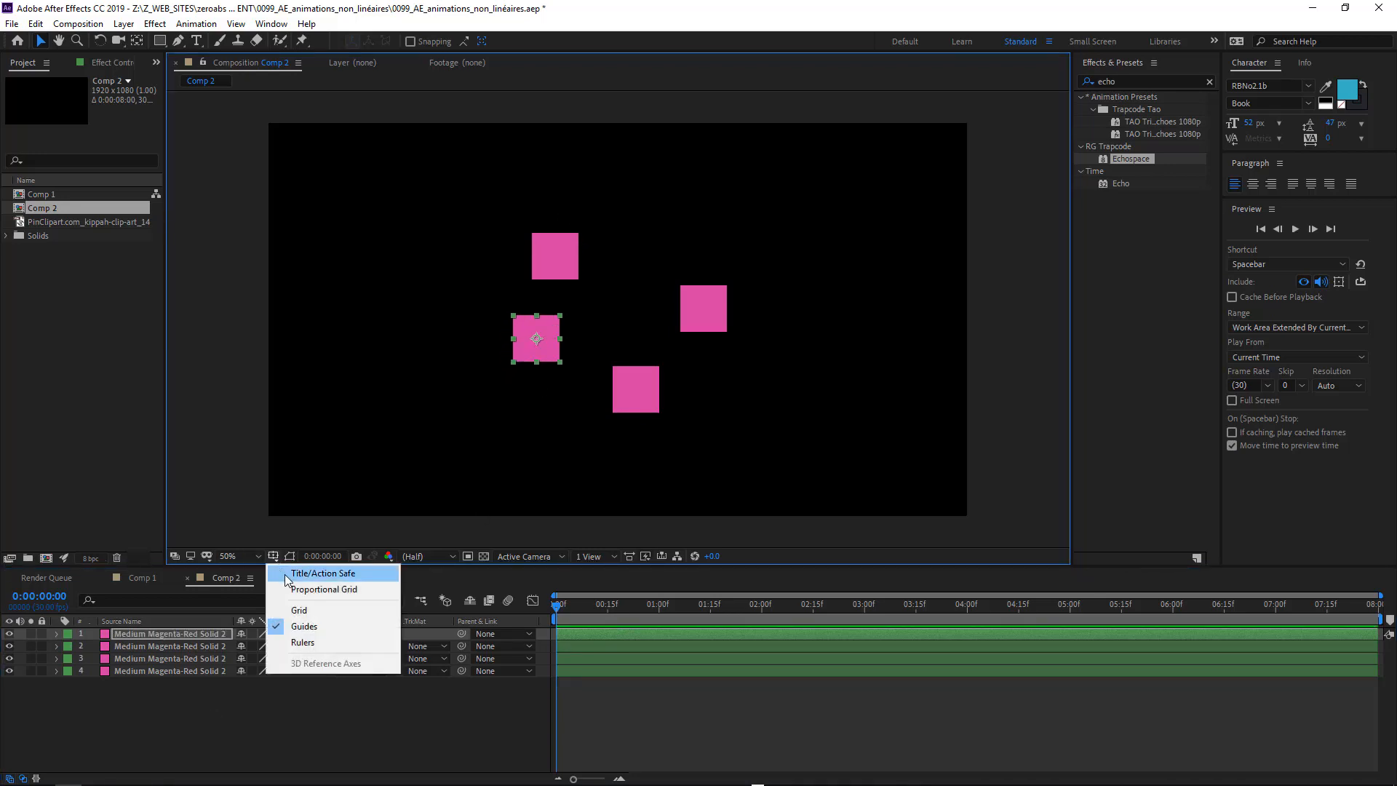
pyautogui.click(286, 574)
pyautogui.moveTo(575, 267); pyautogui.dragTo(598, 298)
pyautogui.moveTo(693, 308); pyautogui.dragTo(667, 324)
pyautogui.moveTo(575, 294)
pyautogui.mouseDown()
pyautogui.moveTo(609, 277)
pyautogui.moveTo(615, 288)
pyautogui.moveTo(585, 292)
pyautogui.mouseUp()
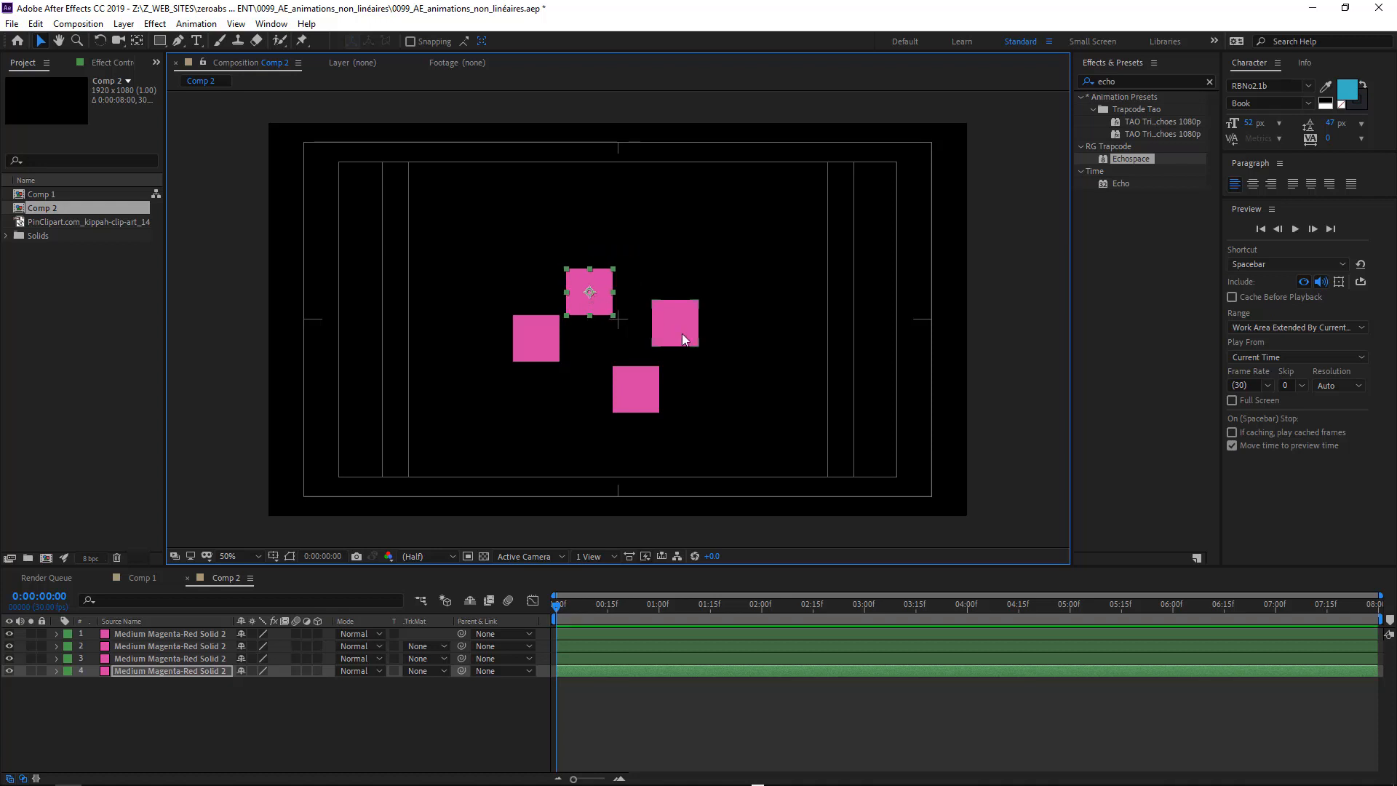
pyautogui.moveTo(672, 321); pyautogui.dragTo(660, 331)
pyautogui.moveTo(639, 395); pyautogui.dragTo(611, 396)
# Step: Arrange the four squares in a two-by-two grid around the composition's centre mark
pyautogui.doubleClick(600, 375)
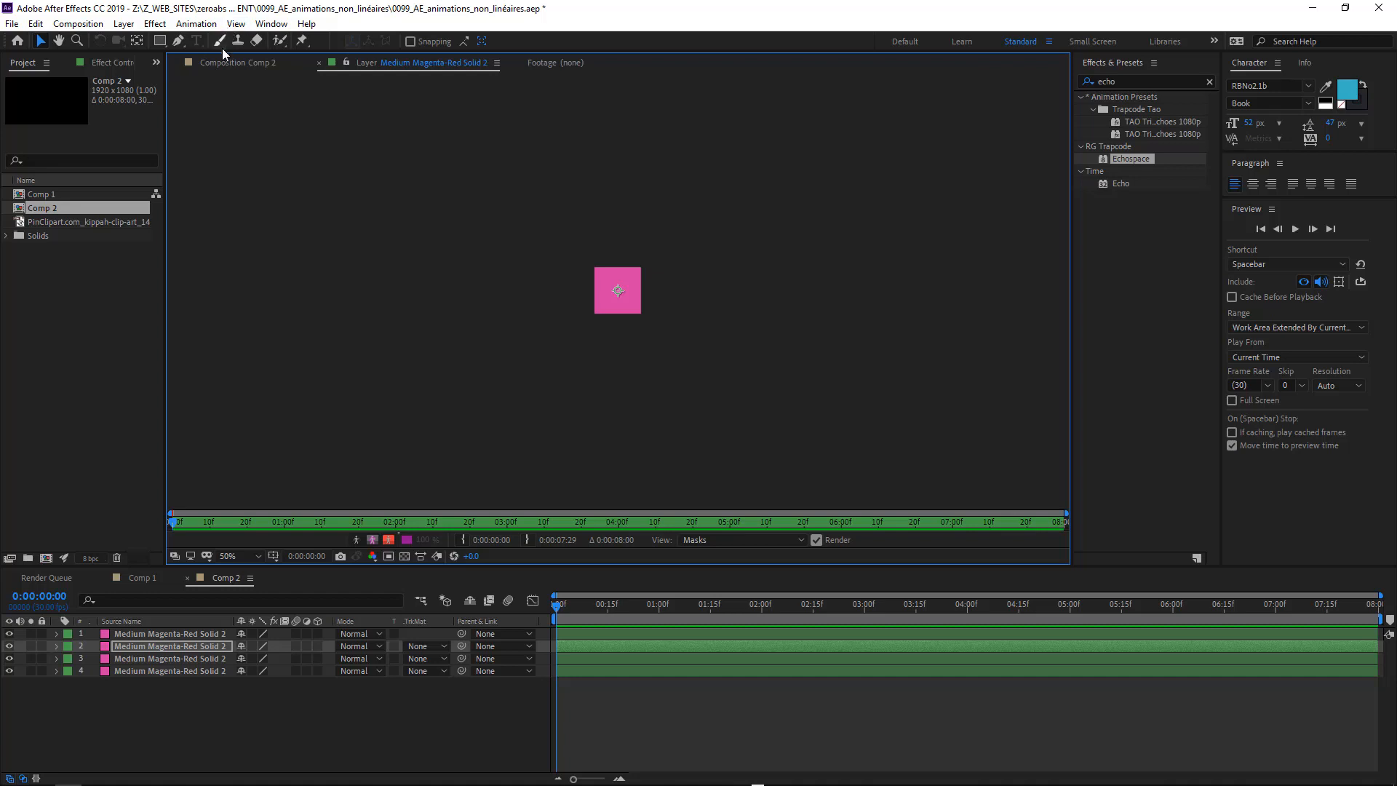
pyautogui.click(247, 62)
pyautogui.moveTo(597, 285); pyautogui.dragTo(584, 285)
pyautogui.moveTo(660, 326); pyautogui.dragTo(646, 278)
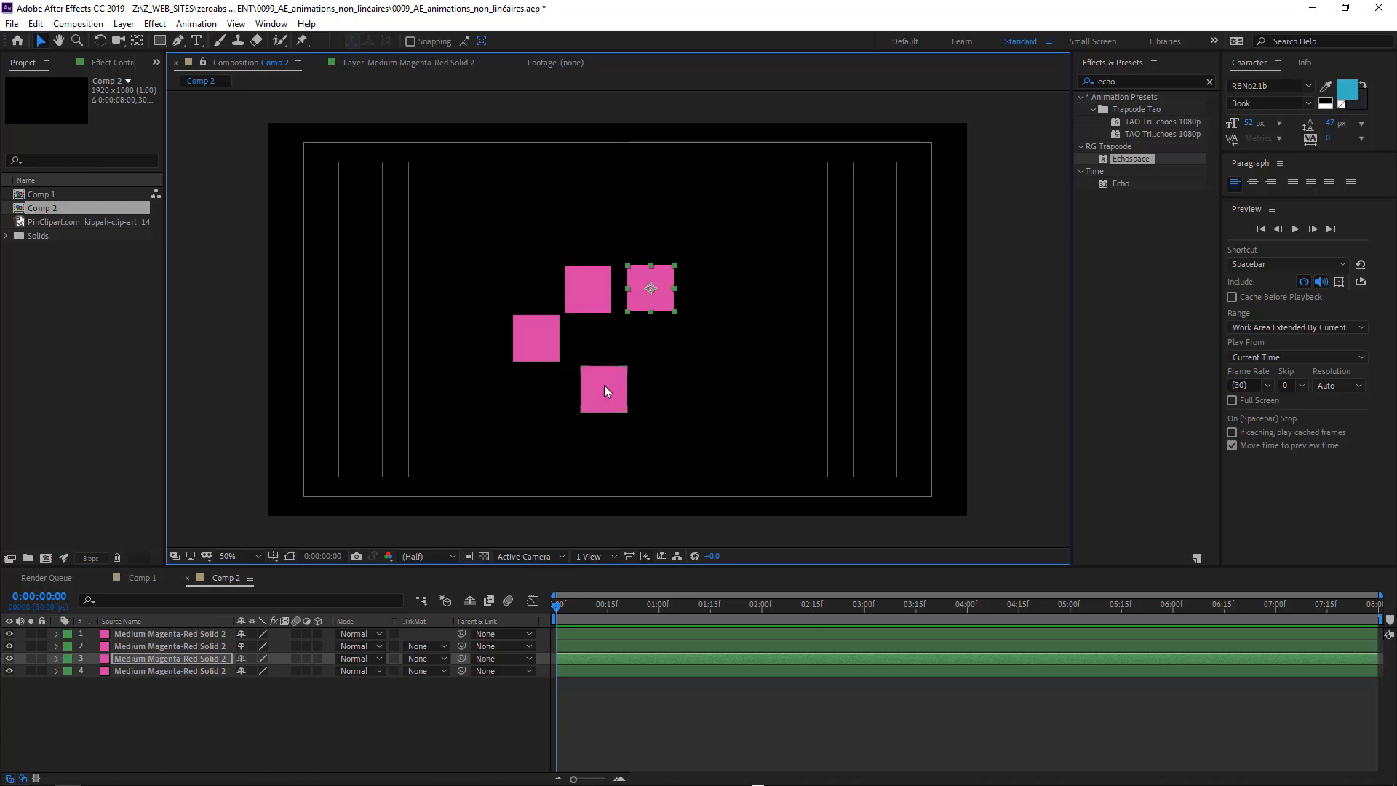
pyautogui.moveTo(603, 390); pyautogui.dragTo(651, 350)
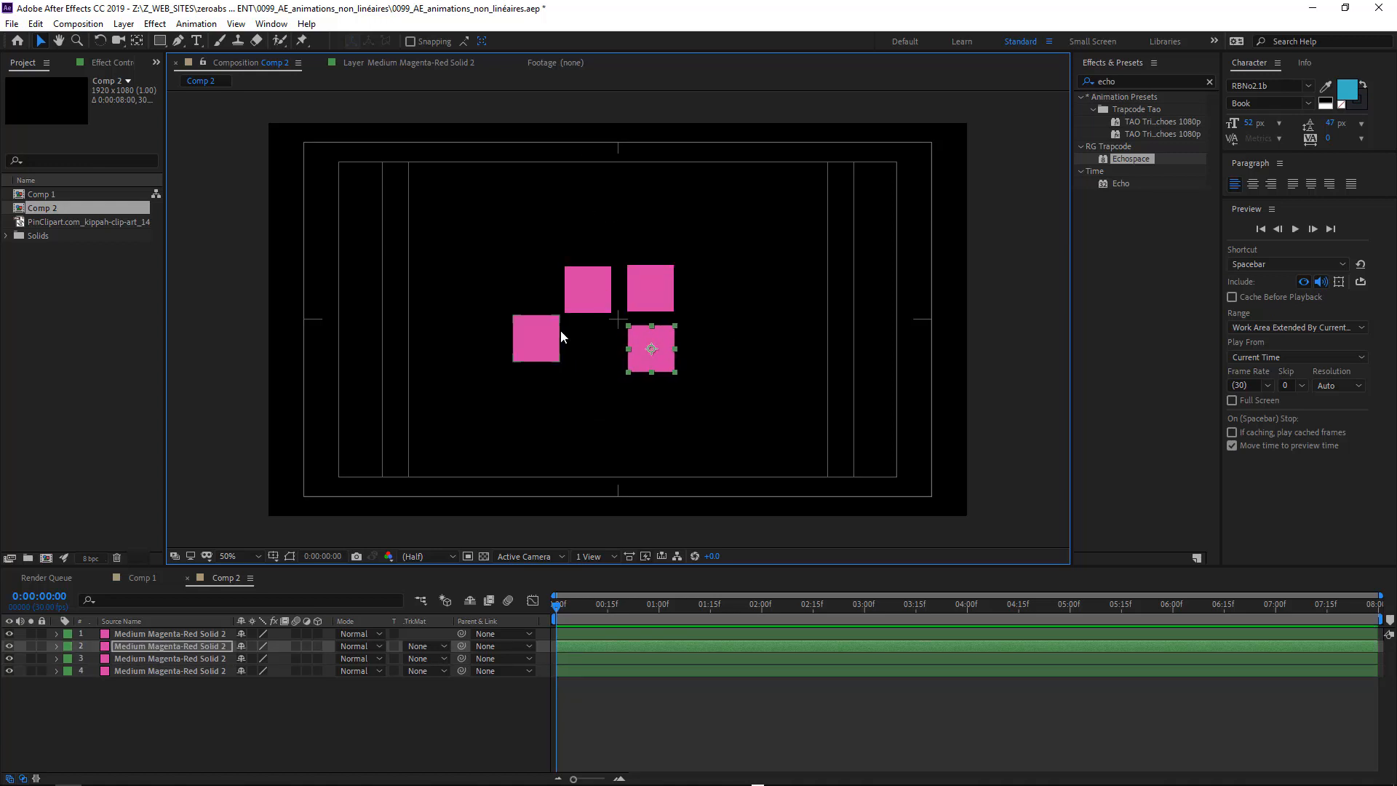
pyautogui.moveTo(560, 336); pyautogui.dragTo(612, 343)
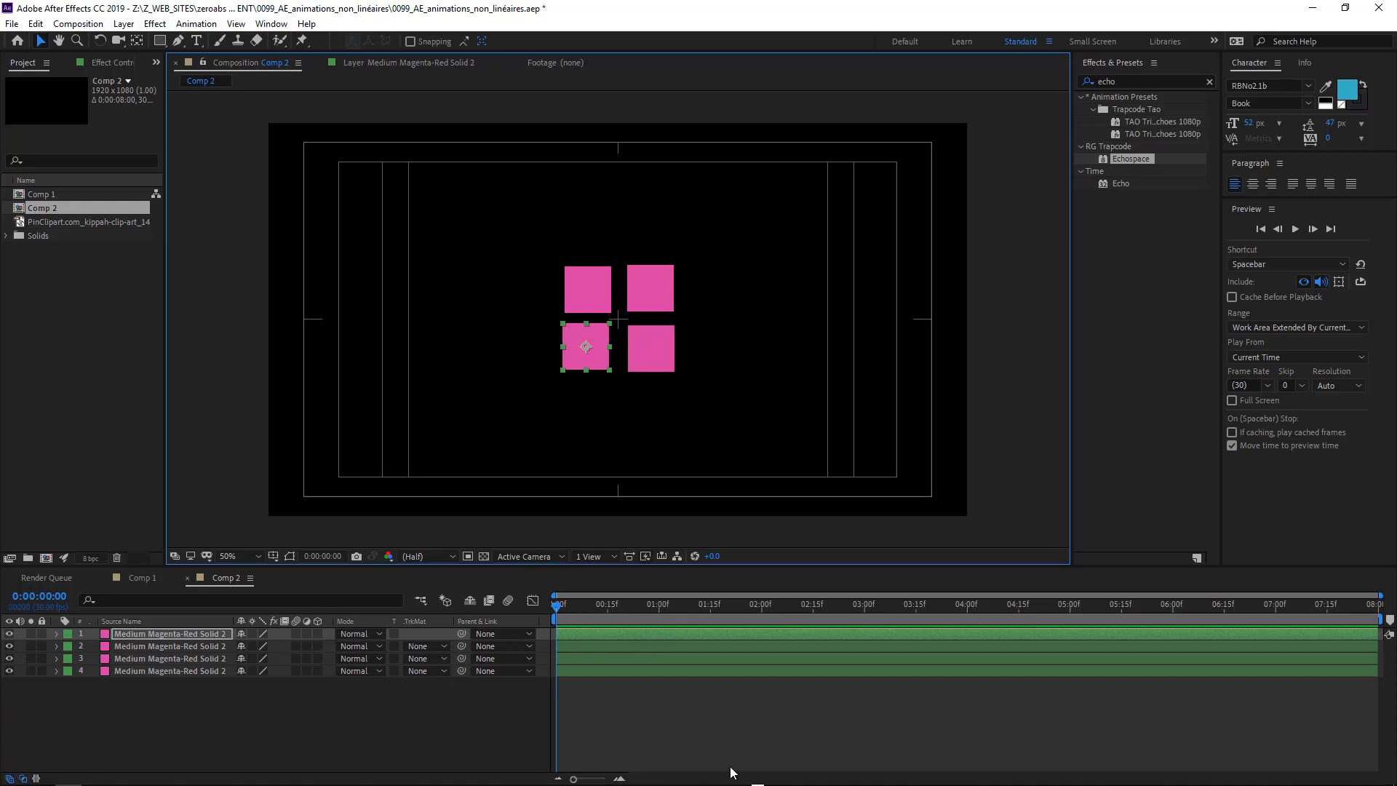
# Step: Set Position keyframes on all four square layers at 0:00:01:21 and apply Easy Ease In to them
pyautogui.moveTo(752, 605)
pyautogui.mouseDown()
pyautogui.moveTo(946, 605)
pyautogui.moveTo(539, 618)
pyautogui.moveTo(729, 608)
pyautogui.mouseUp()
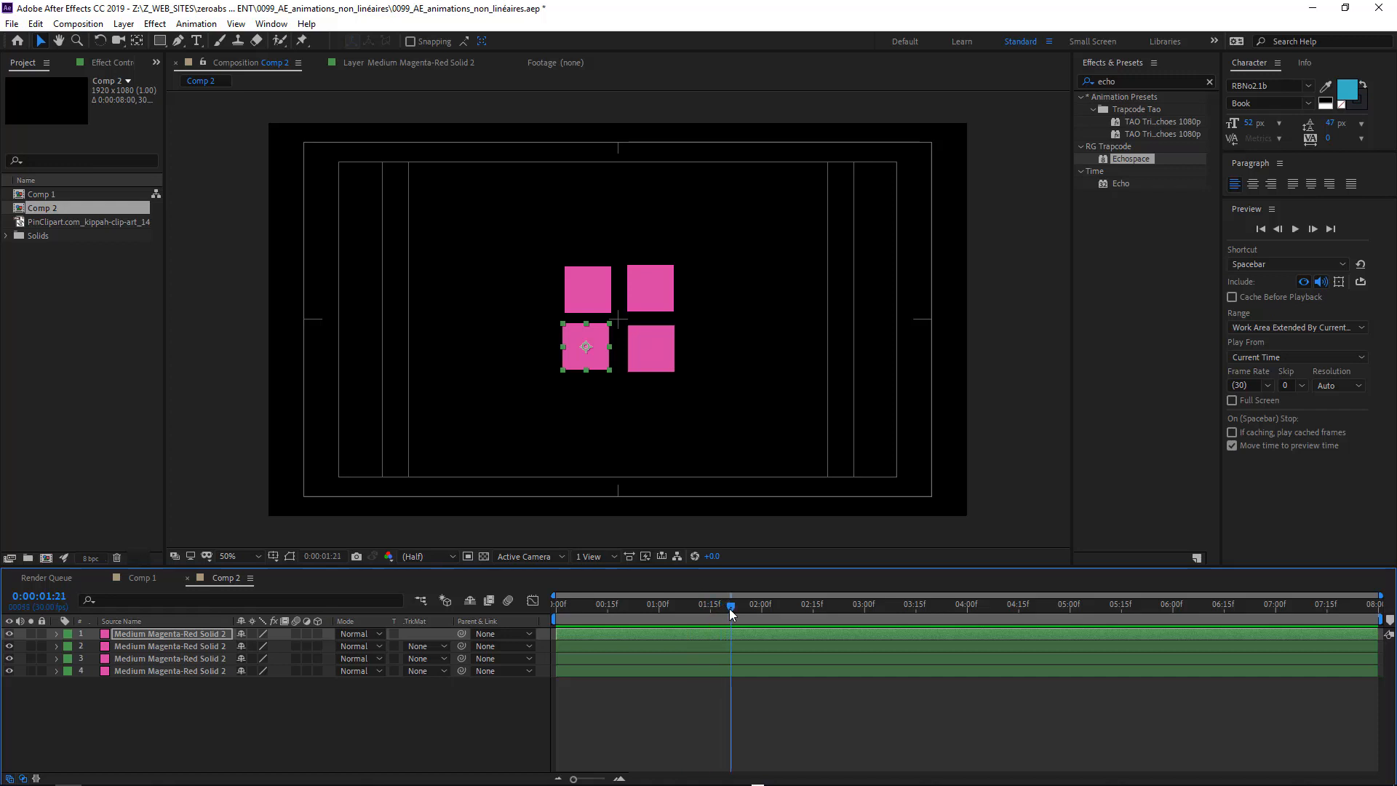
pyautogui.hotkey('ctrl', 'a')
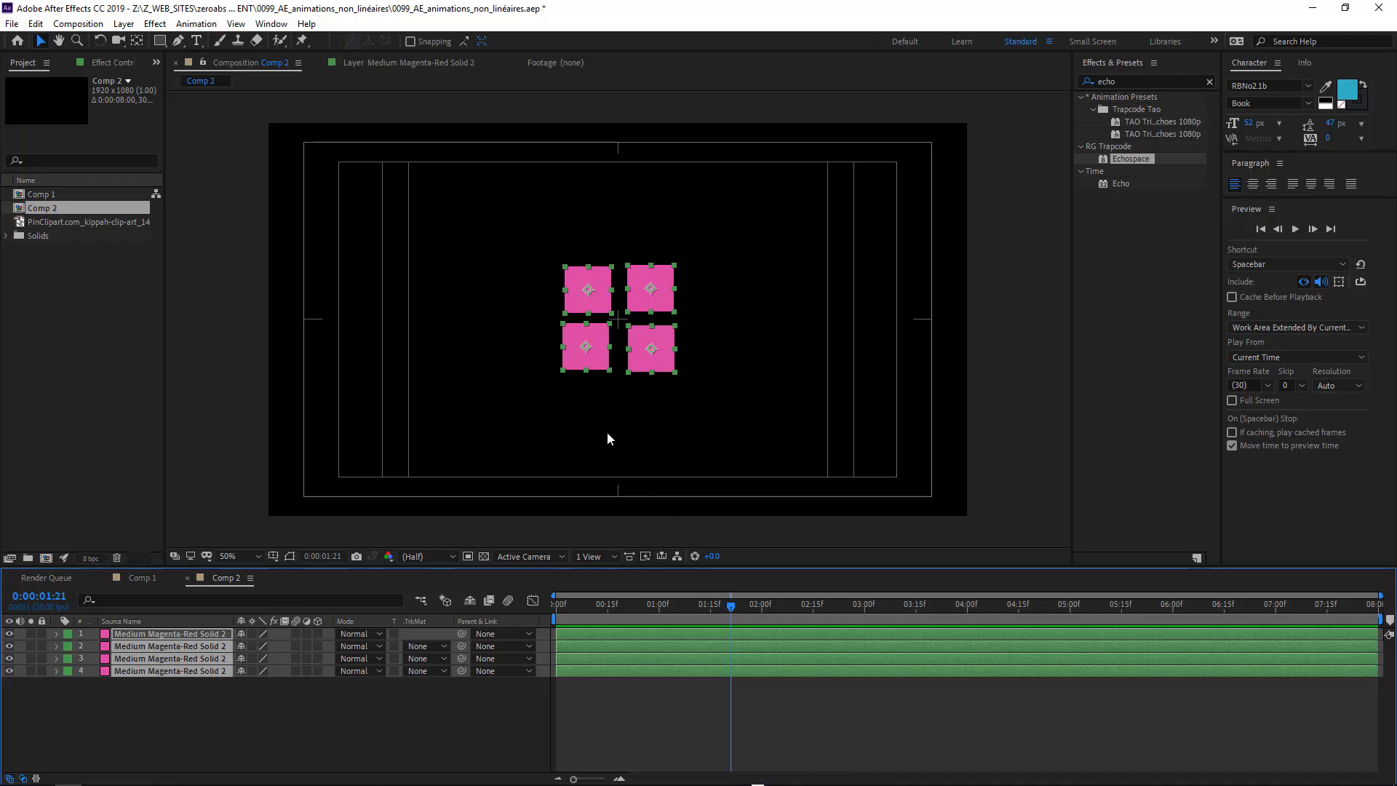
pyautogui.moveTo(234, 723); pyautogui.dragTo(142, 622)
pyautogui.press('p')
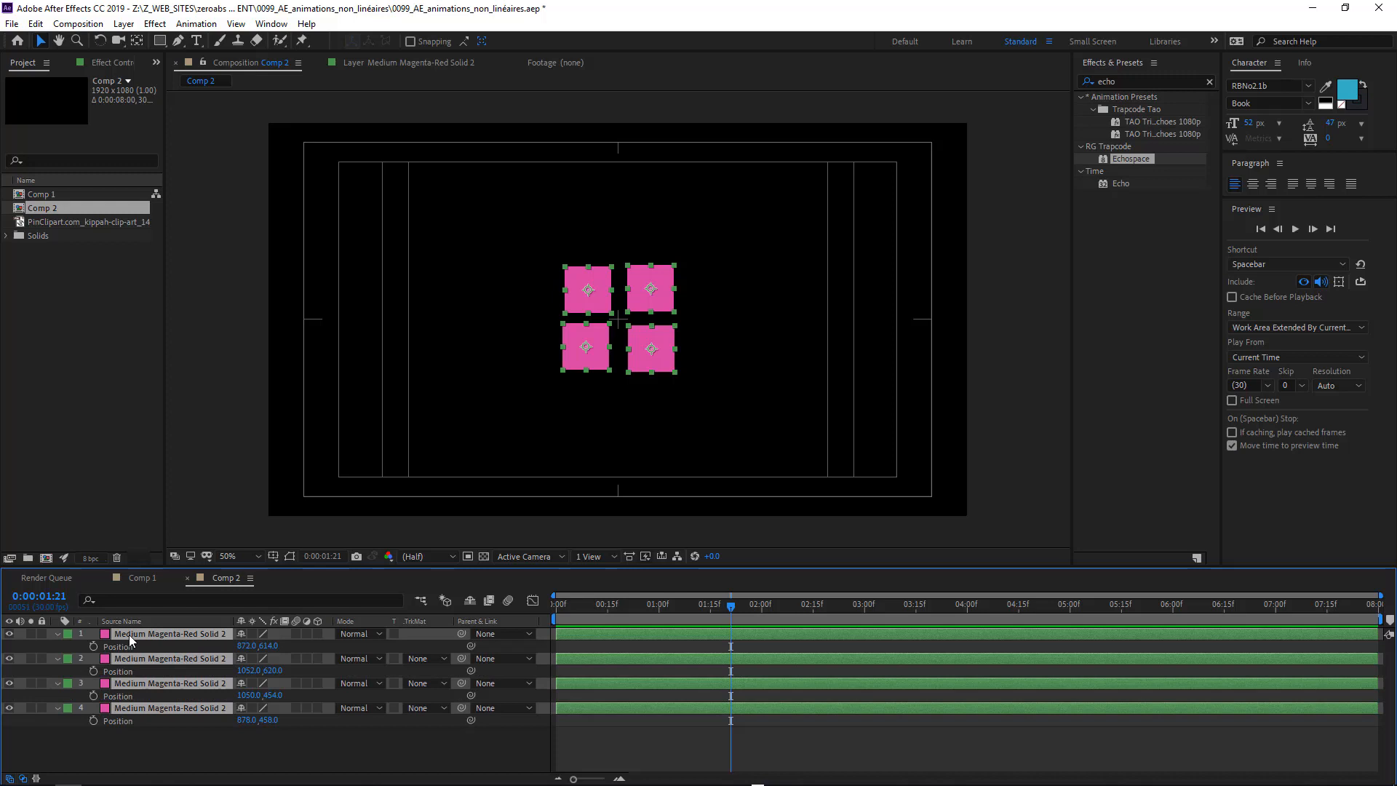
pyautogui.click(94, 646)
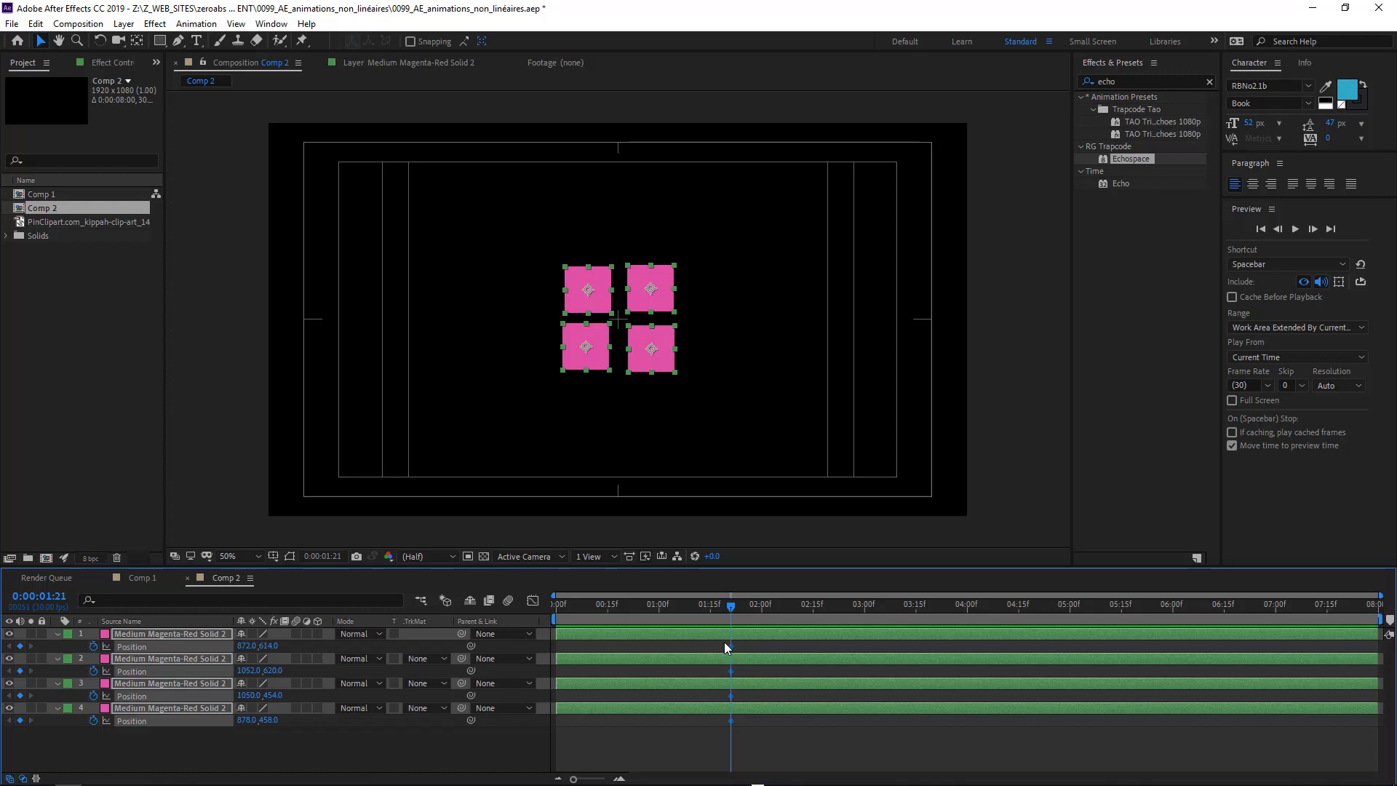
pyautogui.hotkey('shift', 'F9')
# Step: At 0:00:00:00, move the squares outside the frame: upper-left up, upper-right to the right, lower-right down and lower-left to the left
pyautogui.moveTo(655, 604); pyautogui.dragTo(547, 608)
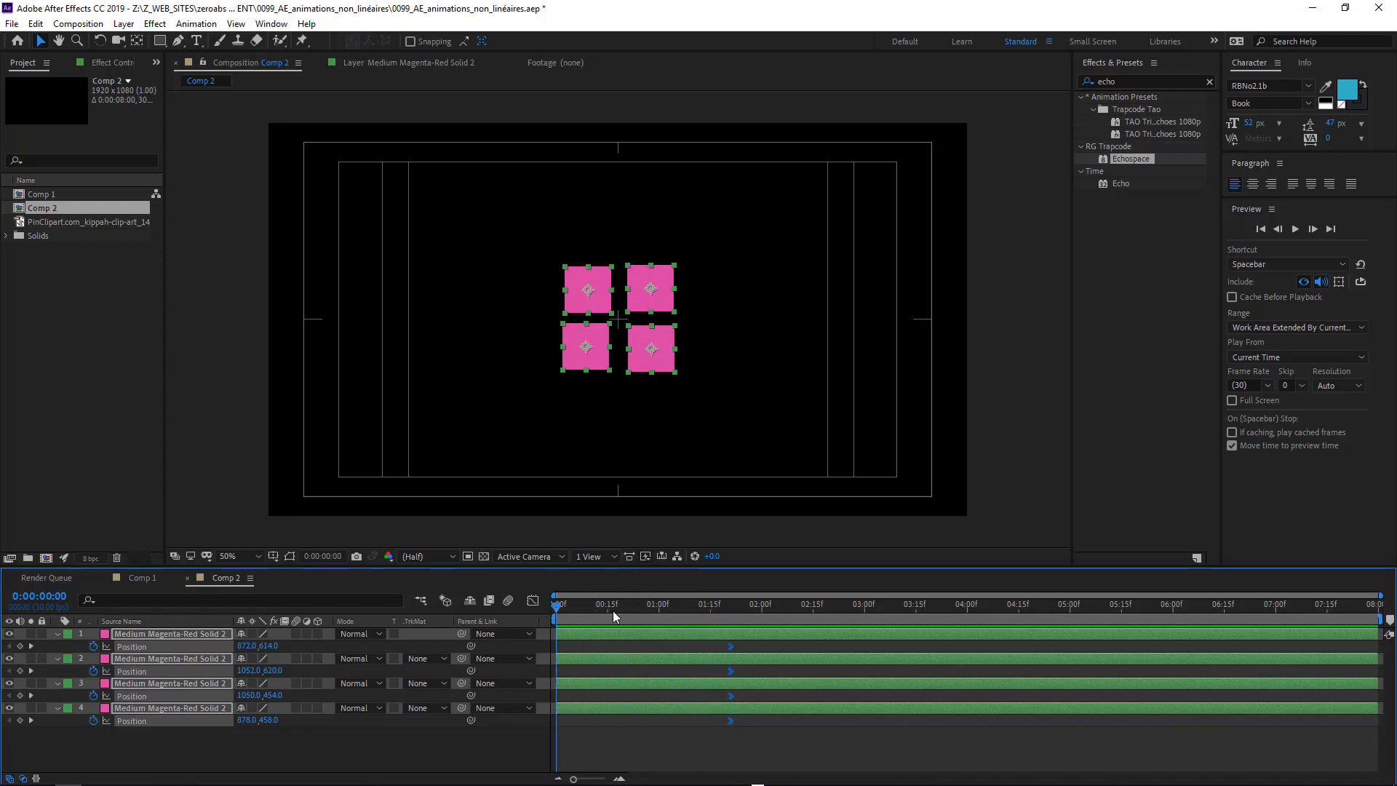
pyautogui.click(617, 648)
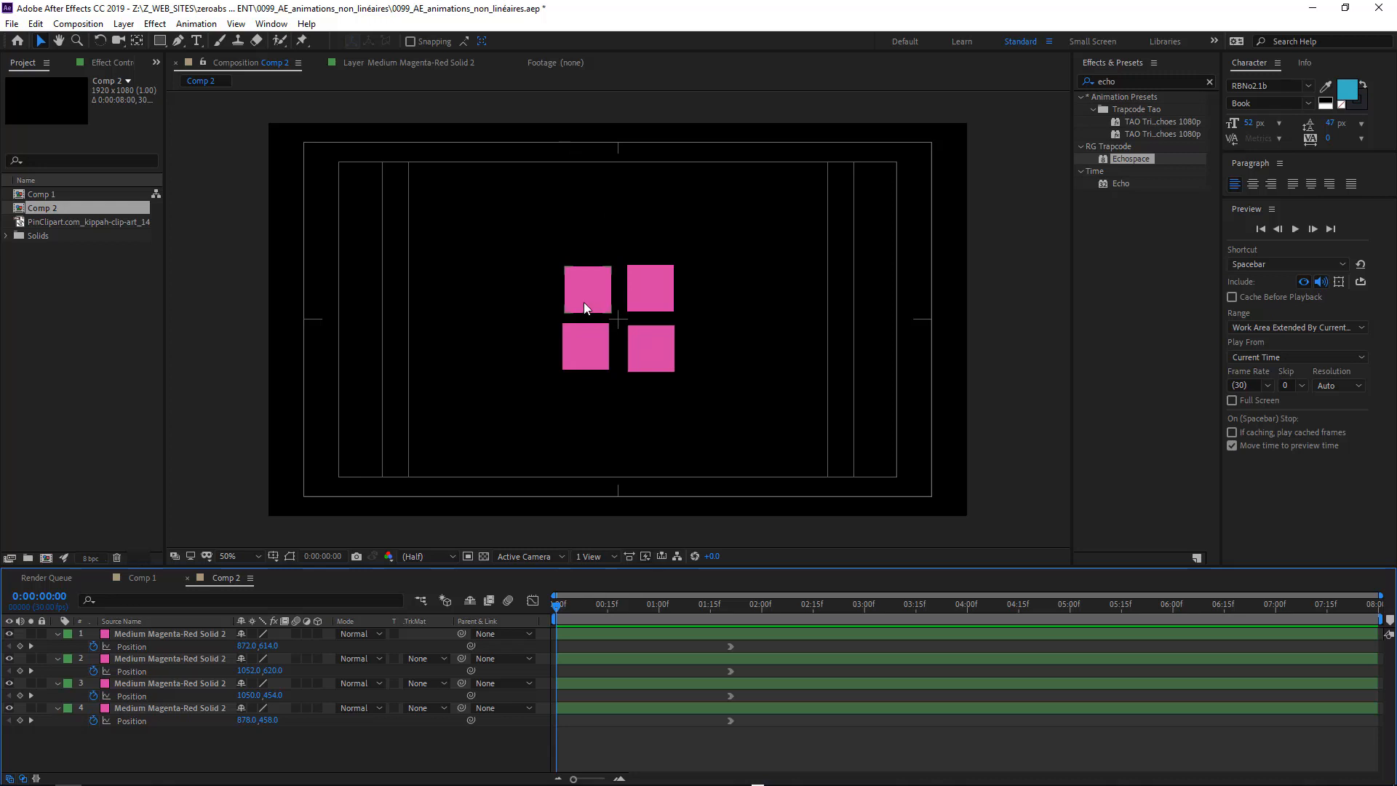
pyautogui.moveTo(583, 303); pyautogui.dragTo(582, 98)
pyautogui.moveTo(639, 281); pyautogui.dragTo(1006, 301)
pyautogui.moveTo(651, 348); pyautogui.dragTo(651, 553)
pyautogui.moveTo(585, 346); pyautogui.dragTo(237, 346)
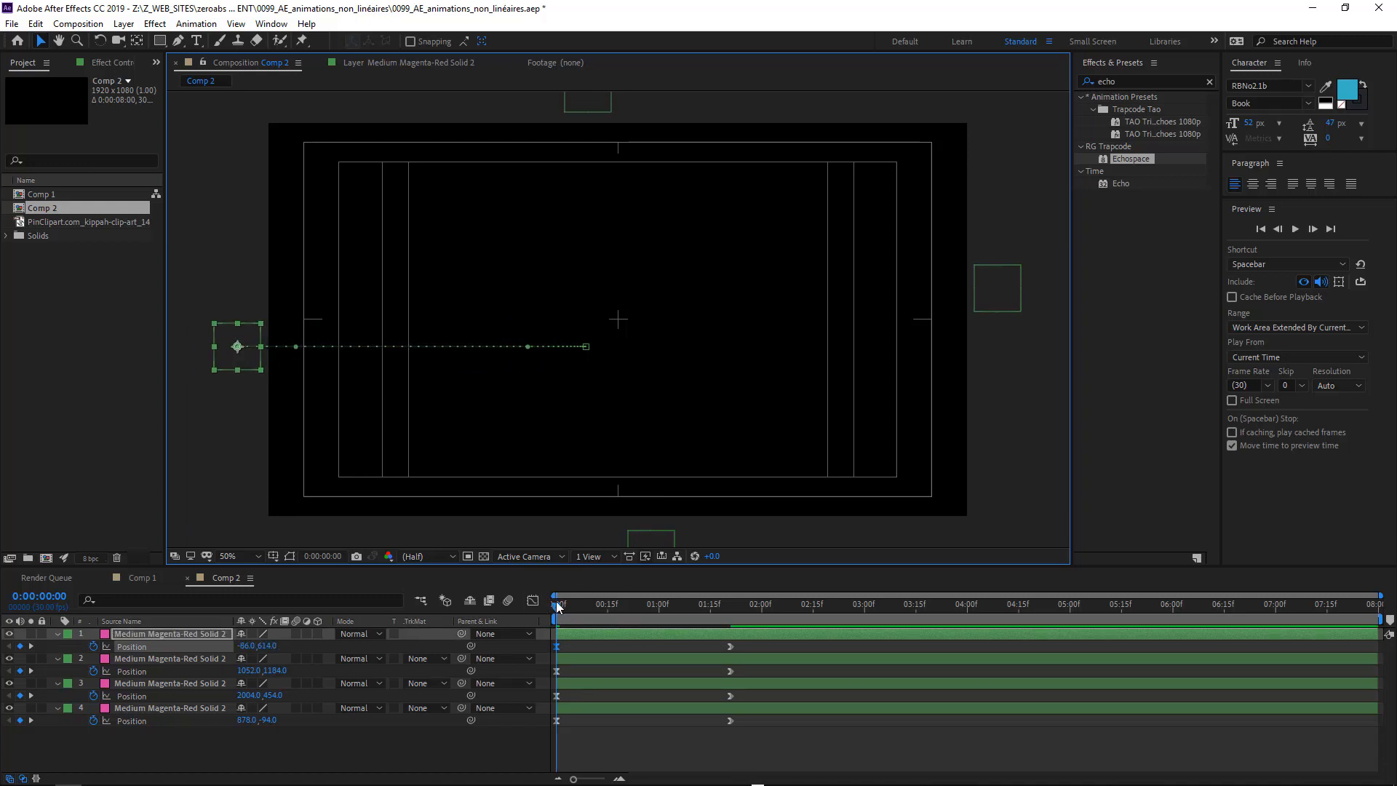
# Step: Scrub to 0:00:02:01 and play a preview of the squares moving into the grid
pyautogui.moveTo(556, 605); pyautogui.dragTo(766, 636)
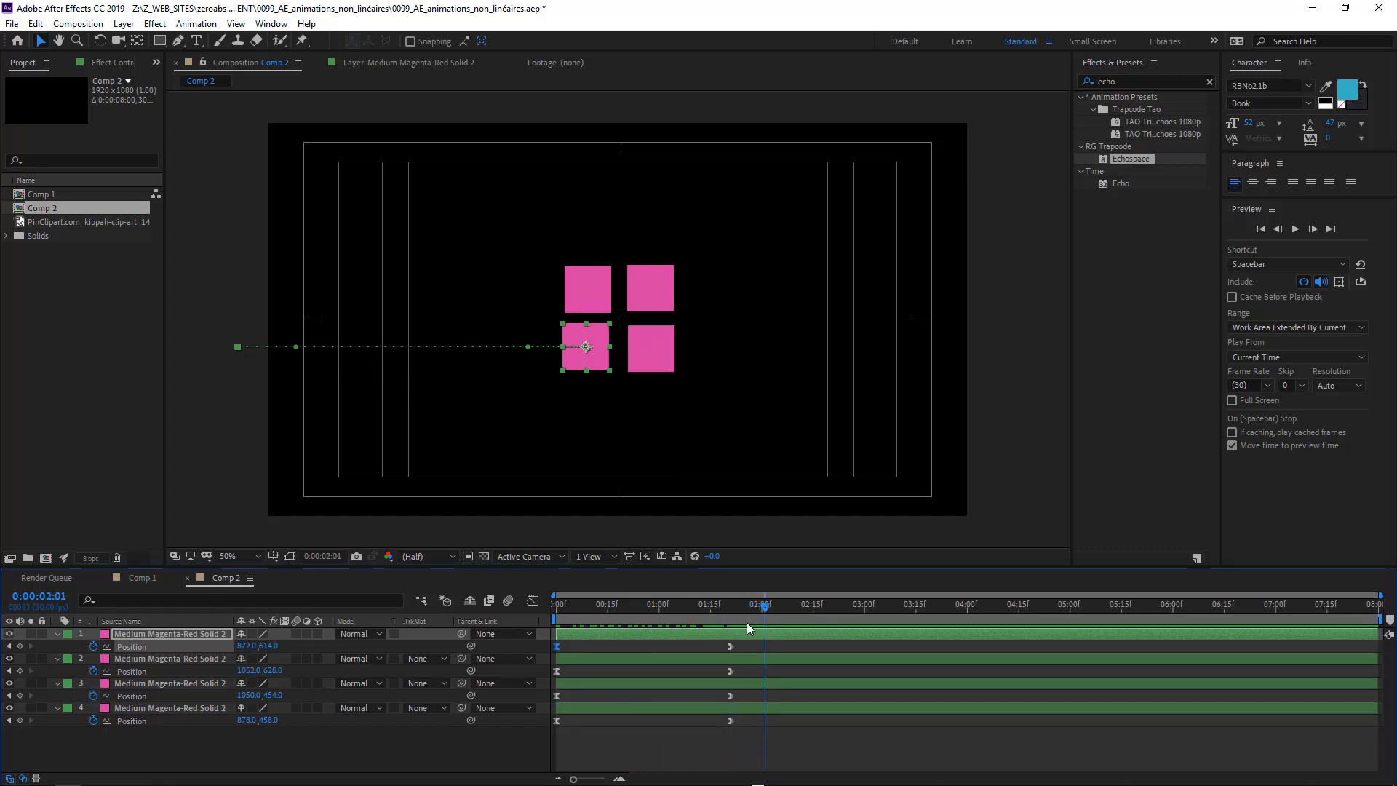
pyautogui.press('space')
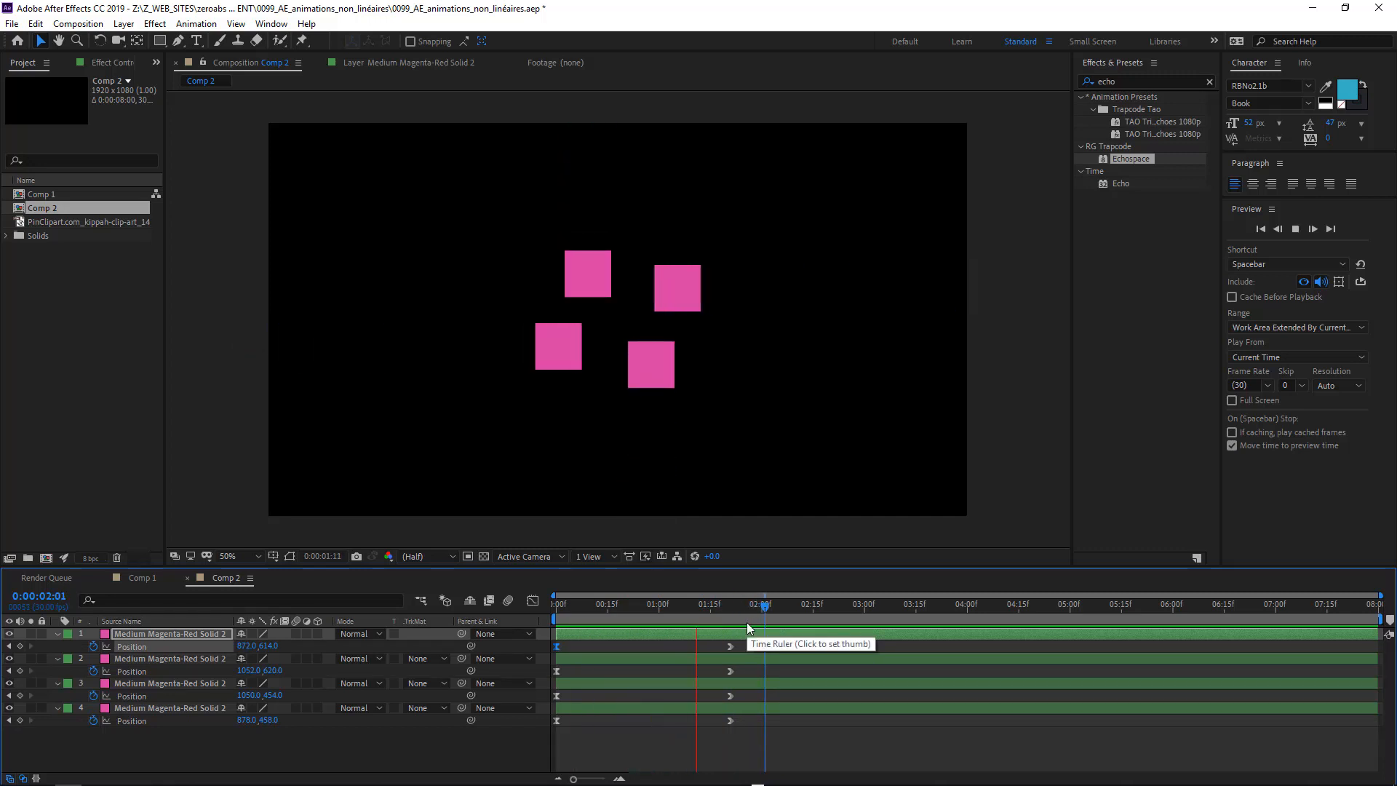
pyautogui.press('space')
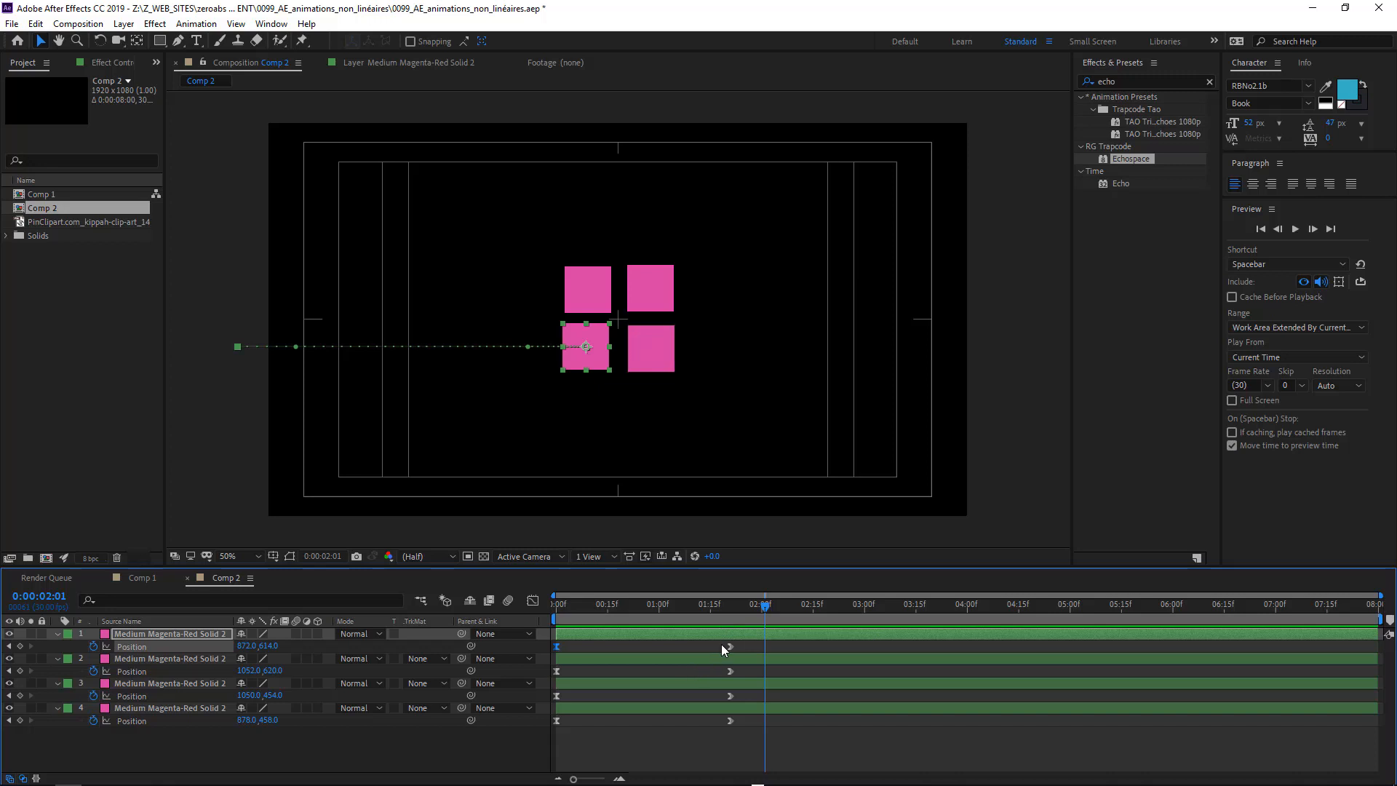
# Step: Show the speed graph for the four end Position keyframes and lengthen their incoming handles for a stronger slowdown
pyautogui.moveTo(714, 640); pyautogui.dragTo(740, 740)
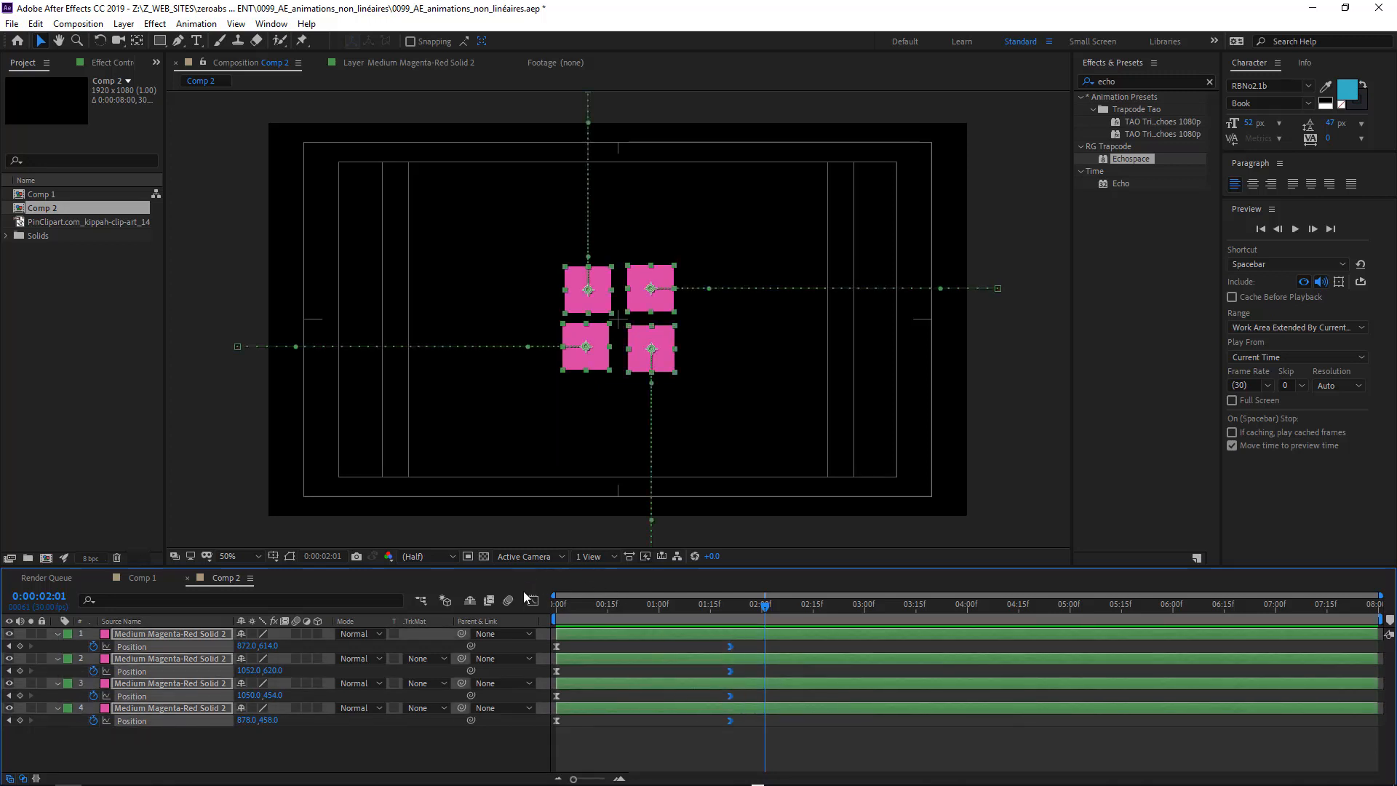
pyautogui.hotkey('shift', 'F3')
pyautogui.moveTo(560, 568); pyautogui.dragTo(556, 457)
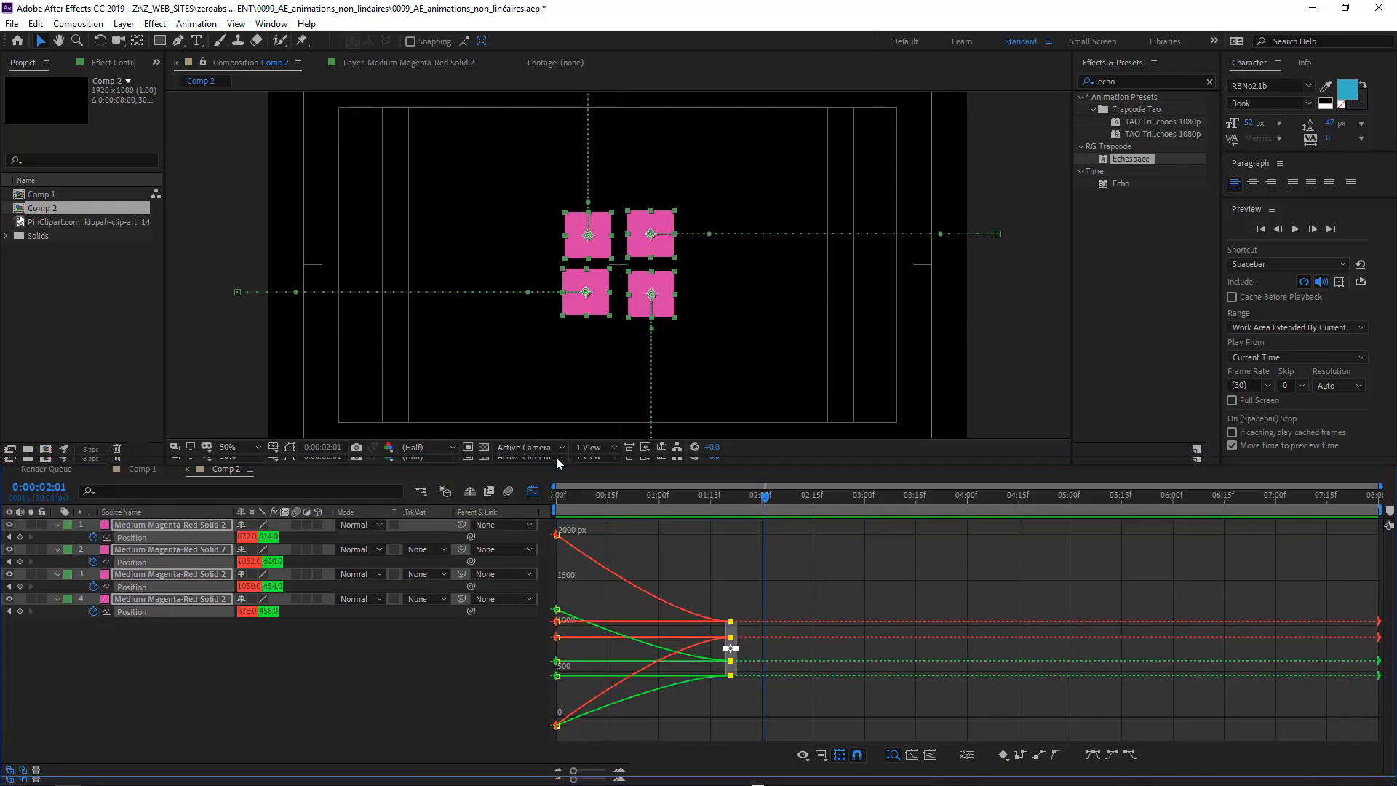
pyautogui.click(821, 763)
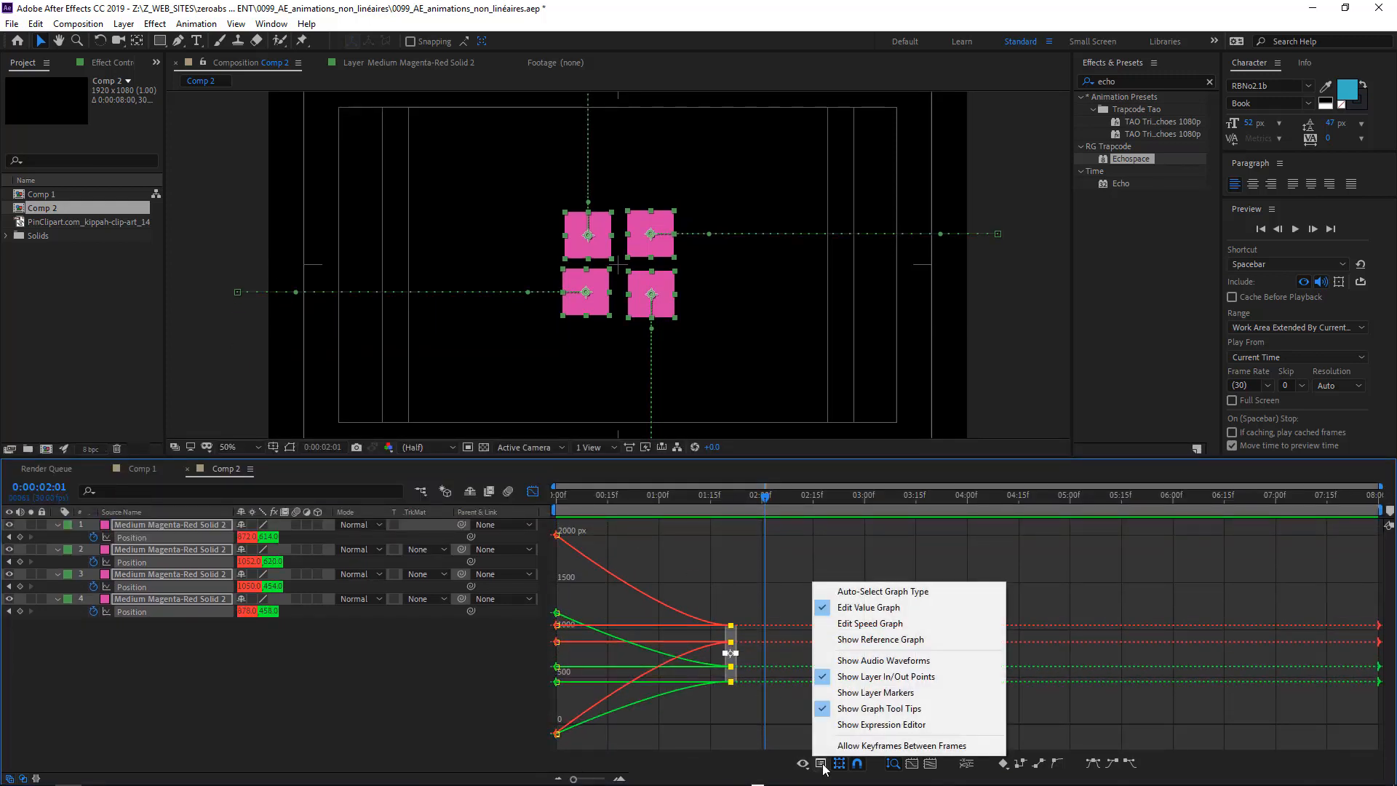
pyautogui.click(848, 624)
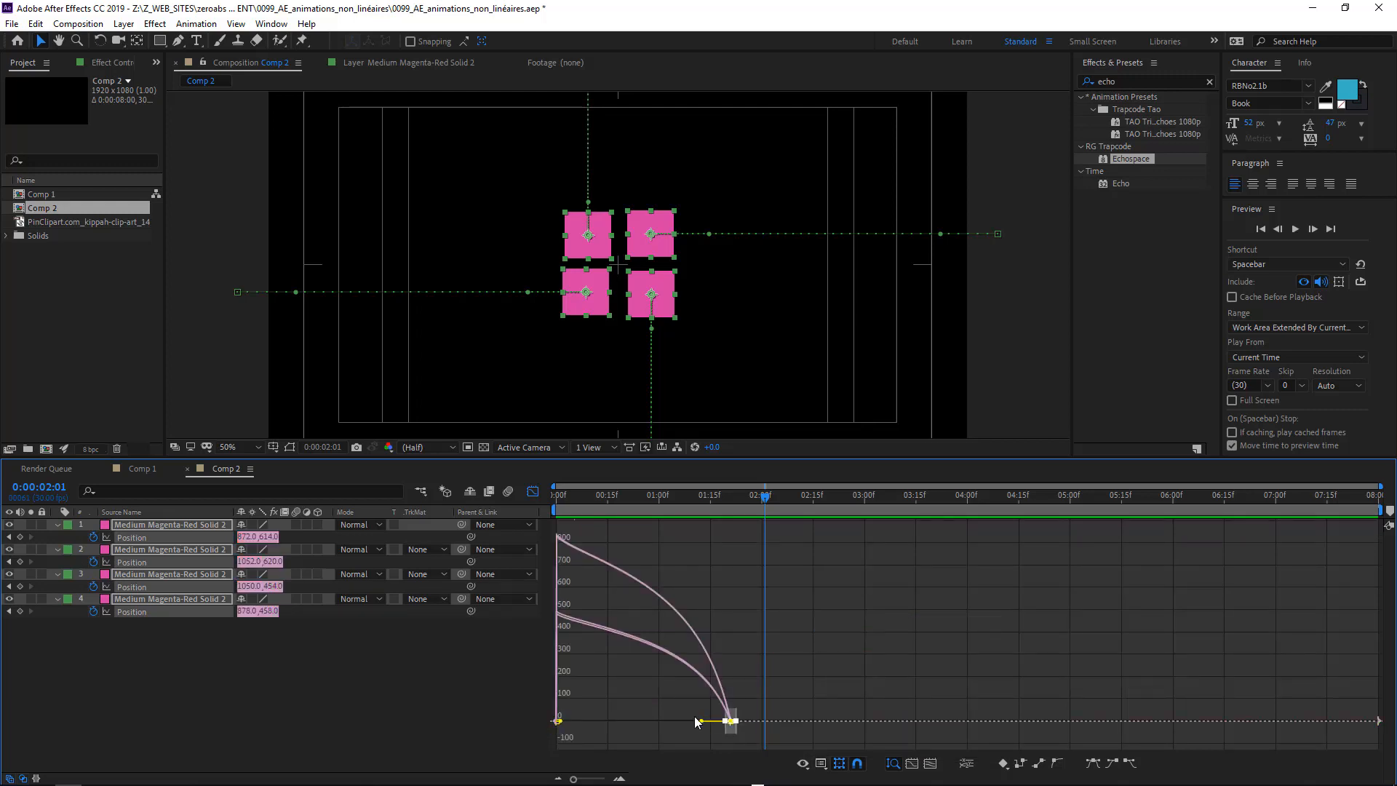
pyautogui.moveTo(703, 722); pyautogui.dragTo(578, 748)
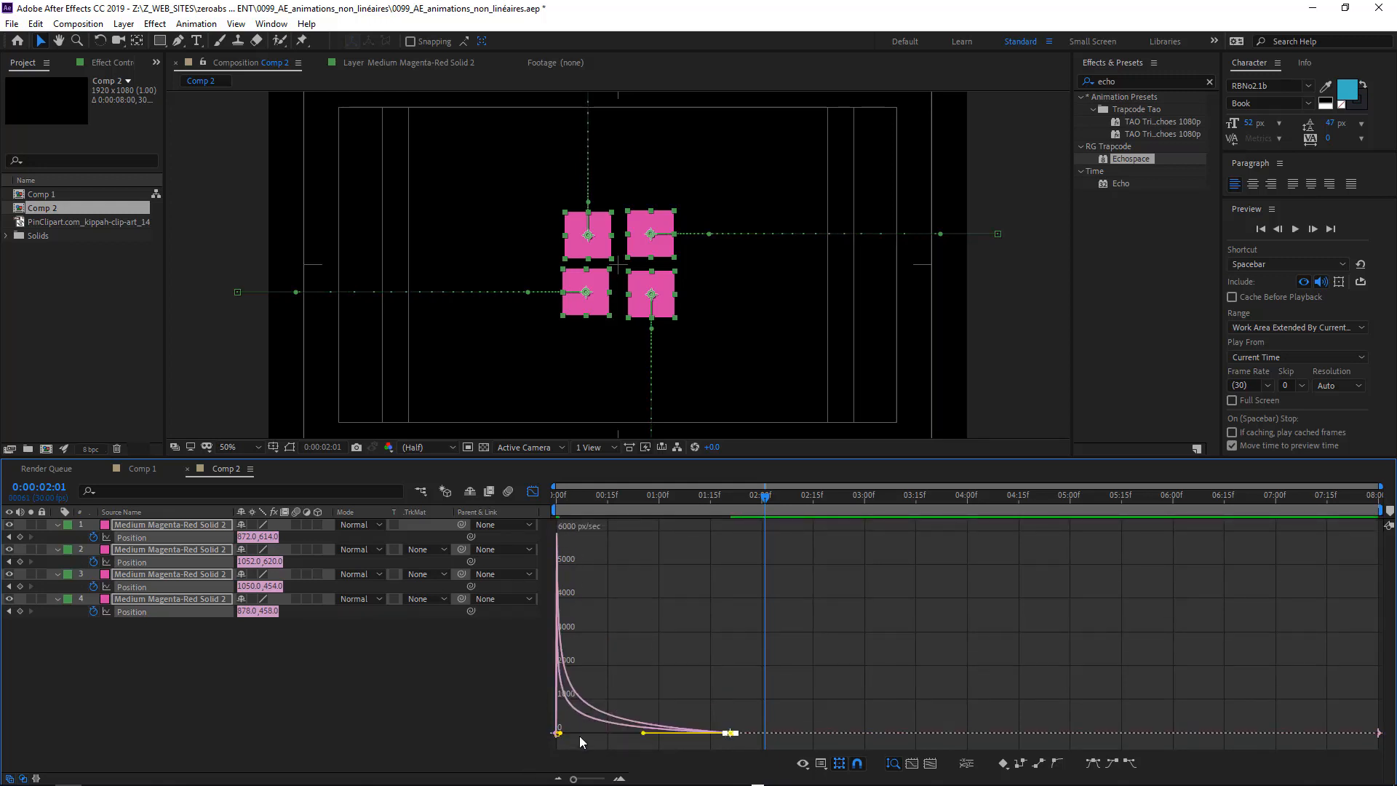
# Step: Raise the starting Position keyframes of all four squares to above 10000 px/sec in the speed graph
pyautogui.click(556, 727)
pyautogui.moveTo(558, 729)
pyautogui.mouseDown()
pyautogui.moveTo(563, 743)
pyautogui.moveTo(548, 535)
pyautogui.moveTo(558, 727)
pyautogui.mouseUp()
pyautogui.moveTo(557, 727)
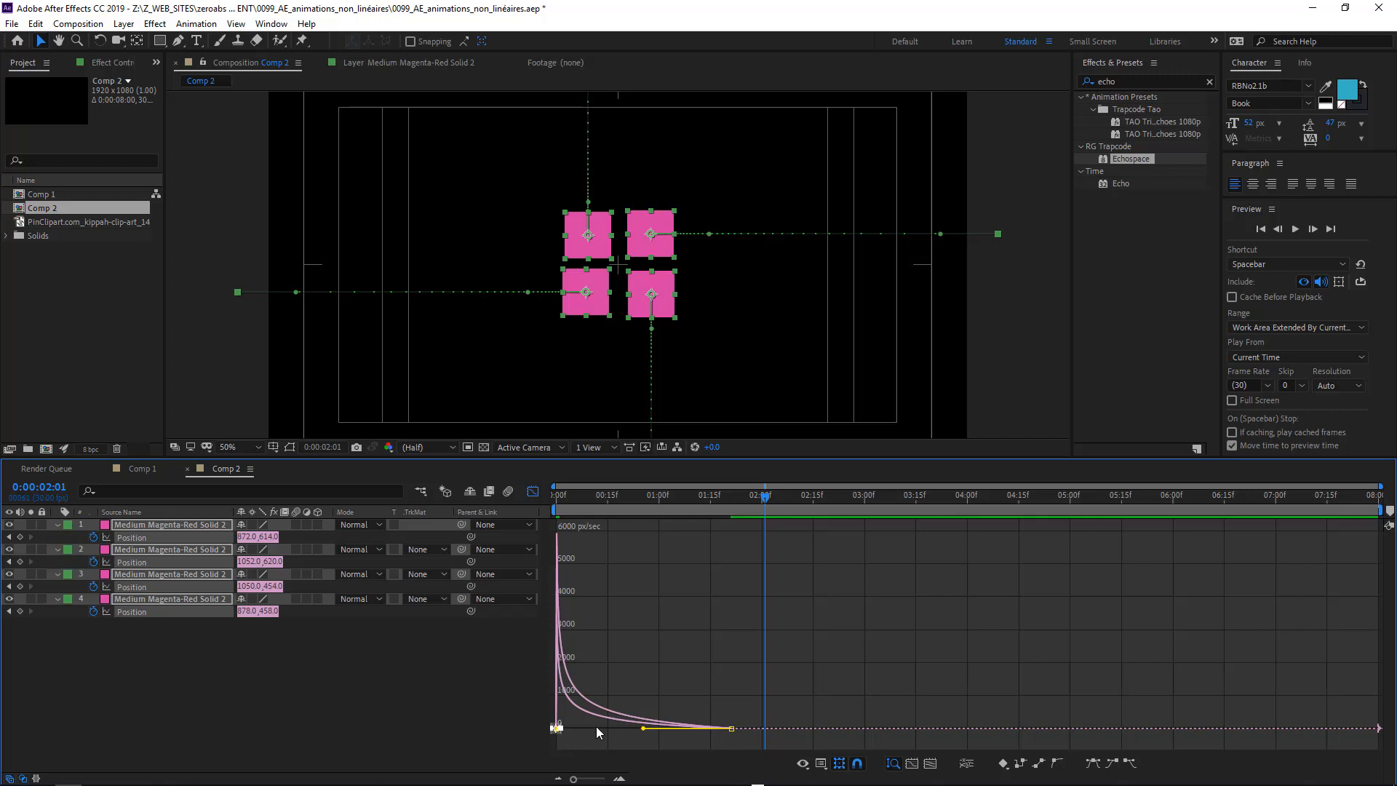
pyautogui.scroll(5, 595, 726)
pyautogui.hscroll(-8, 596, 726)
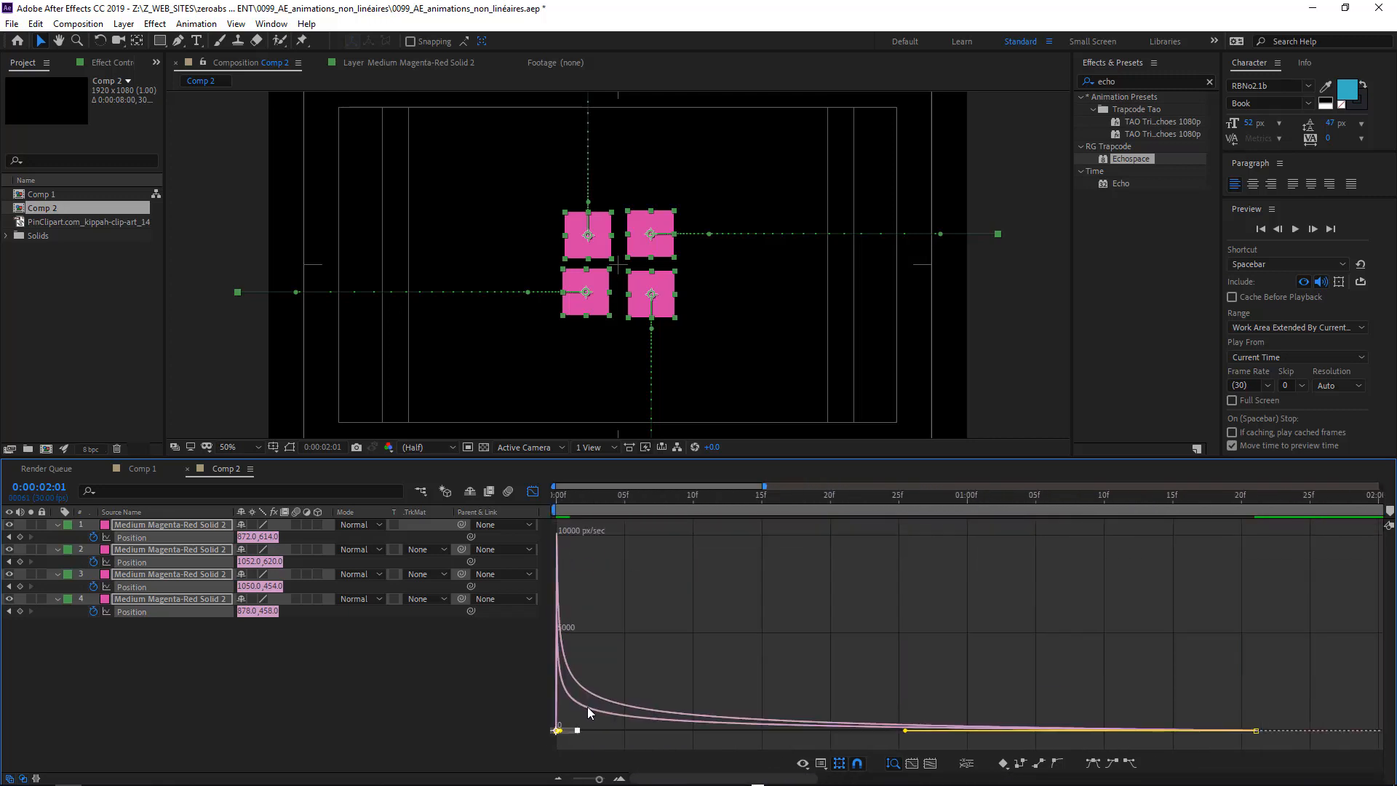
pyautogui.moveTo(559, 730); pyautogui.dragTo(547, 719)
pyautogui.hotkey('ctrl', 'z')
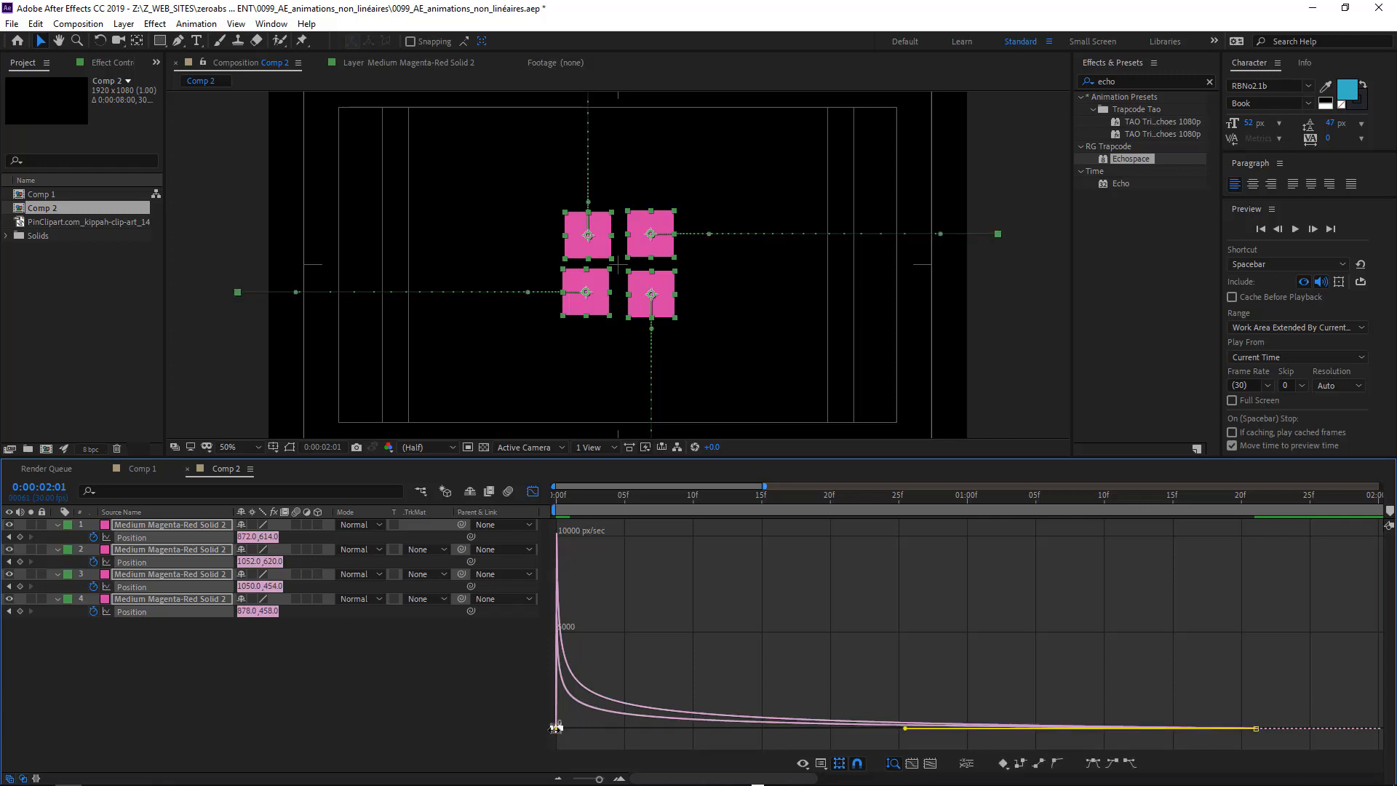
pyautogui.moveTo(556, 729); pyautogui.dragTo(555, 648)
pyautogui.moveTo(558, 728); pyautogui.dragTo(557, 539)
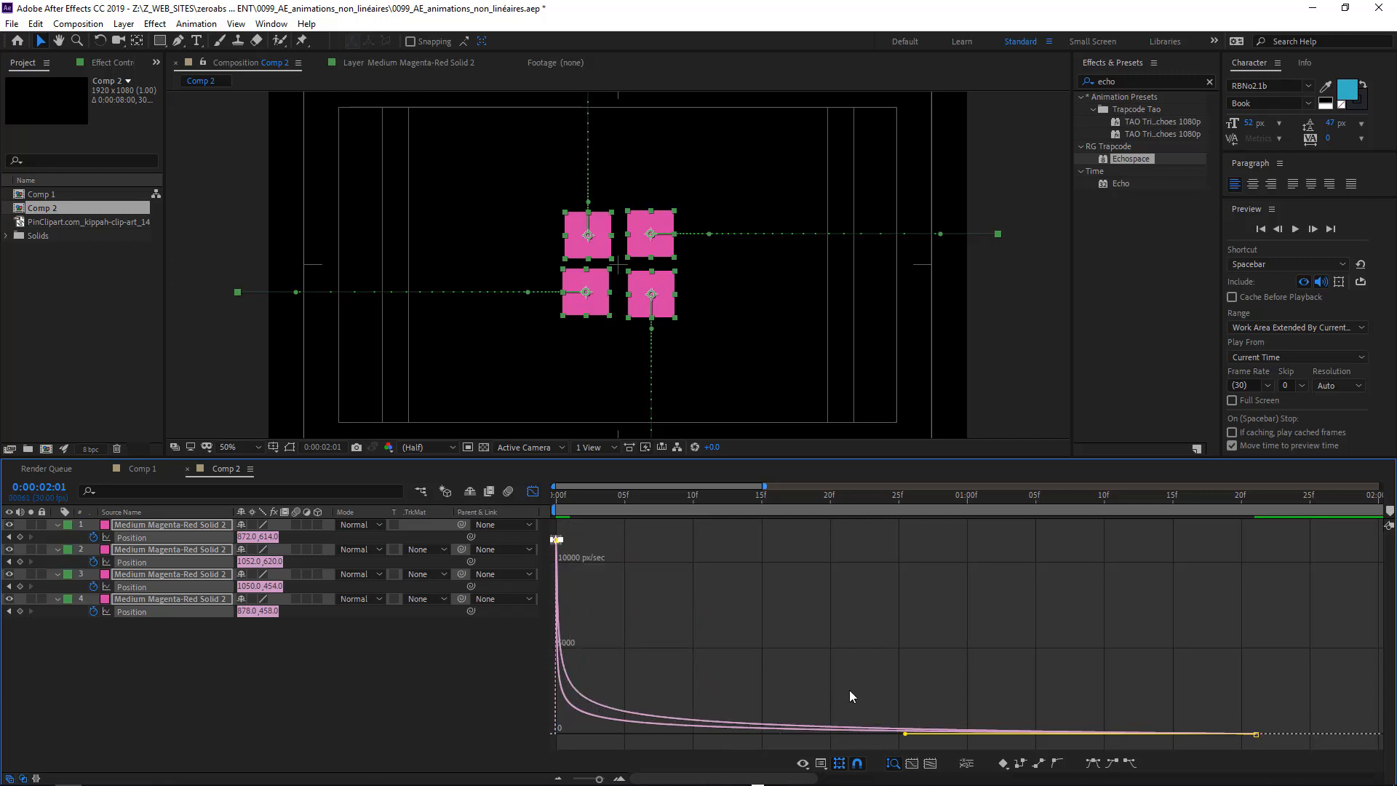
# Step: Preview the adjusted animation and switch from the graph editor back to the layer bars
pyautogui.press('space')
pyautogui.press('space')
pyautogui.click(533, 491)
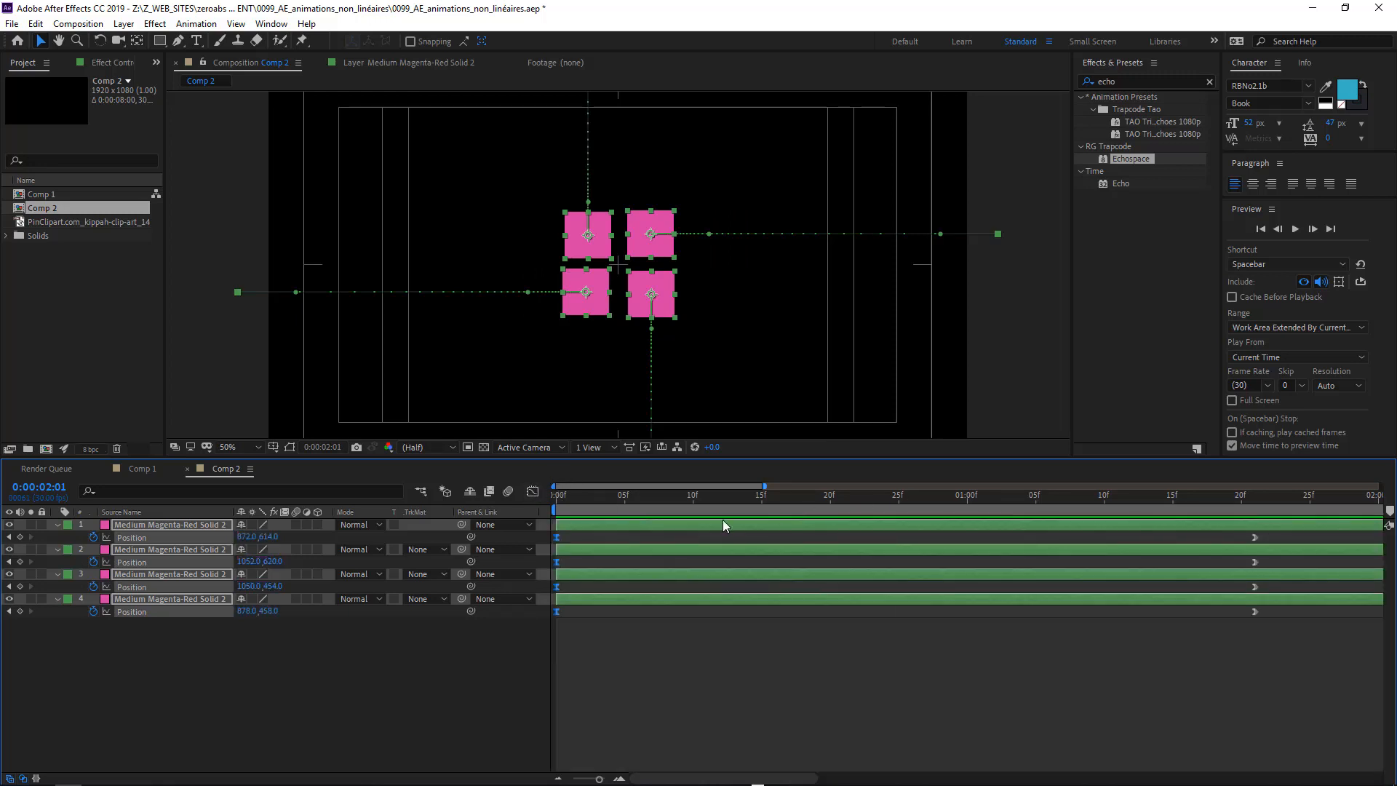
# Step: Set the current time to 0:00:01:21 and add a null object to the composition
pyautogui.scroll(-3, 850, 557)
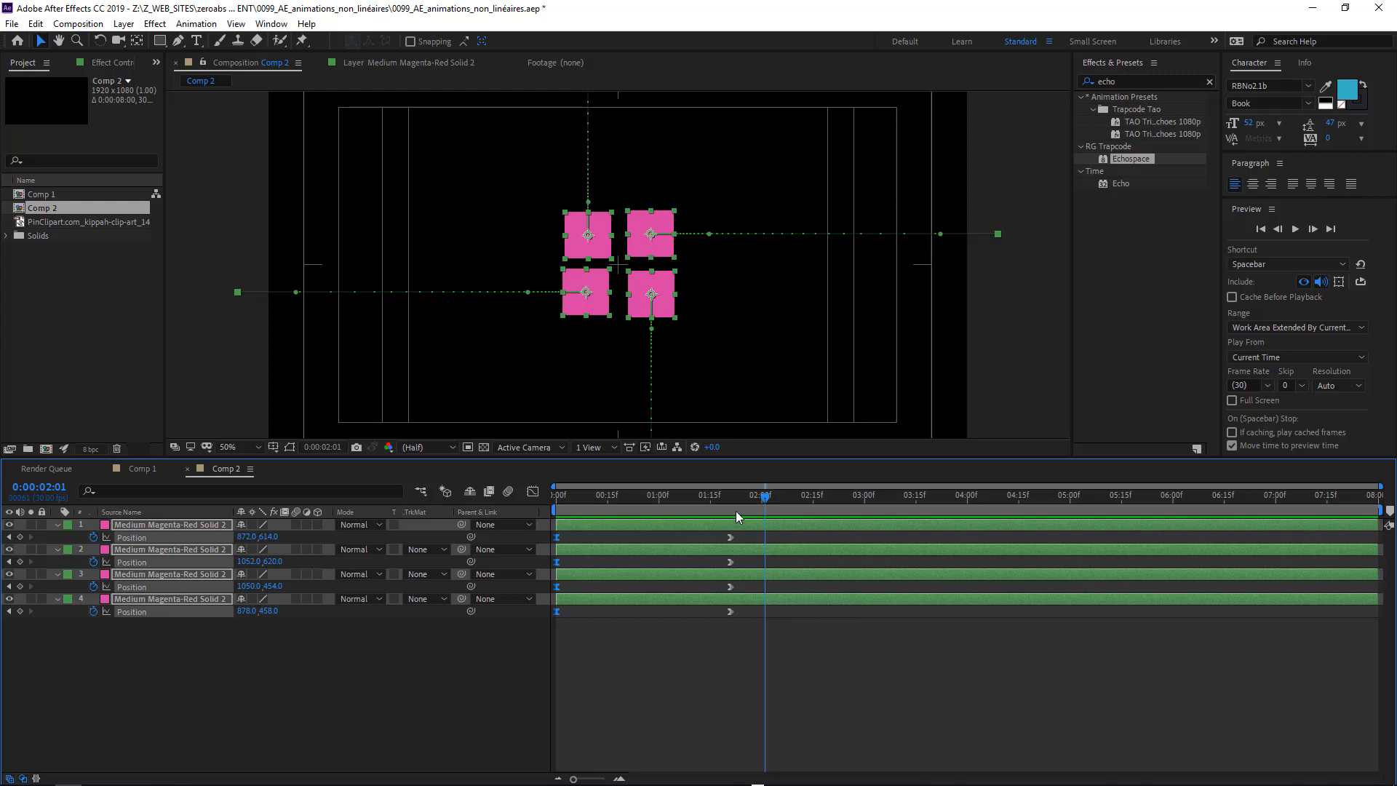
pyautogui.moveTo(739, 495); pyautogui.dragTo(732, 496)
pyautogui.click(149, 25)
pyautogui.moveTo(129, 25)
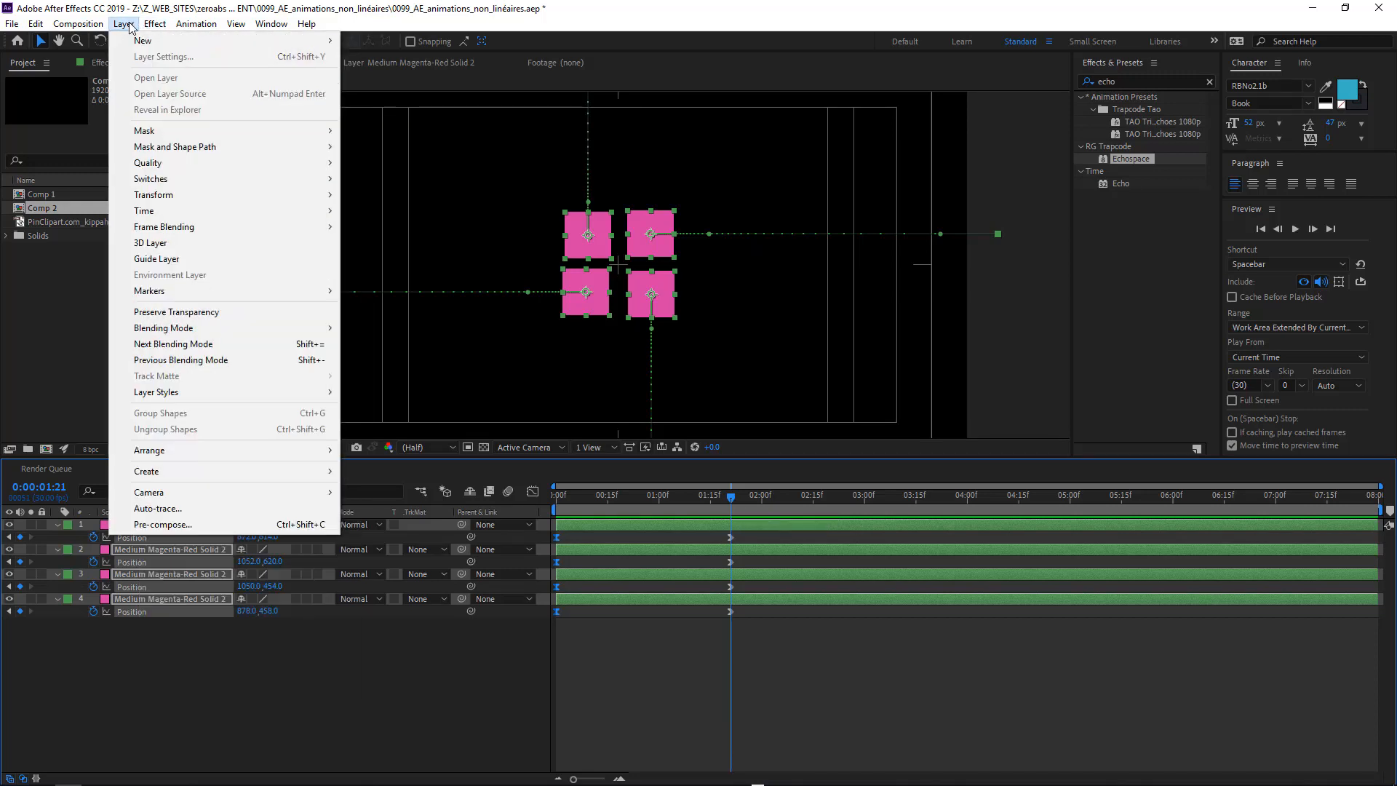
pyautogui.moveTo(187, 42)
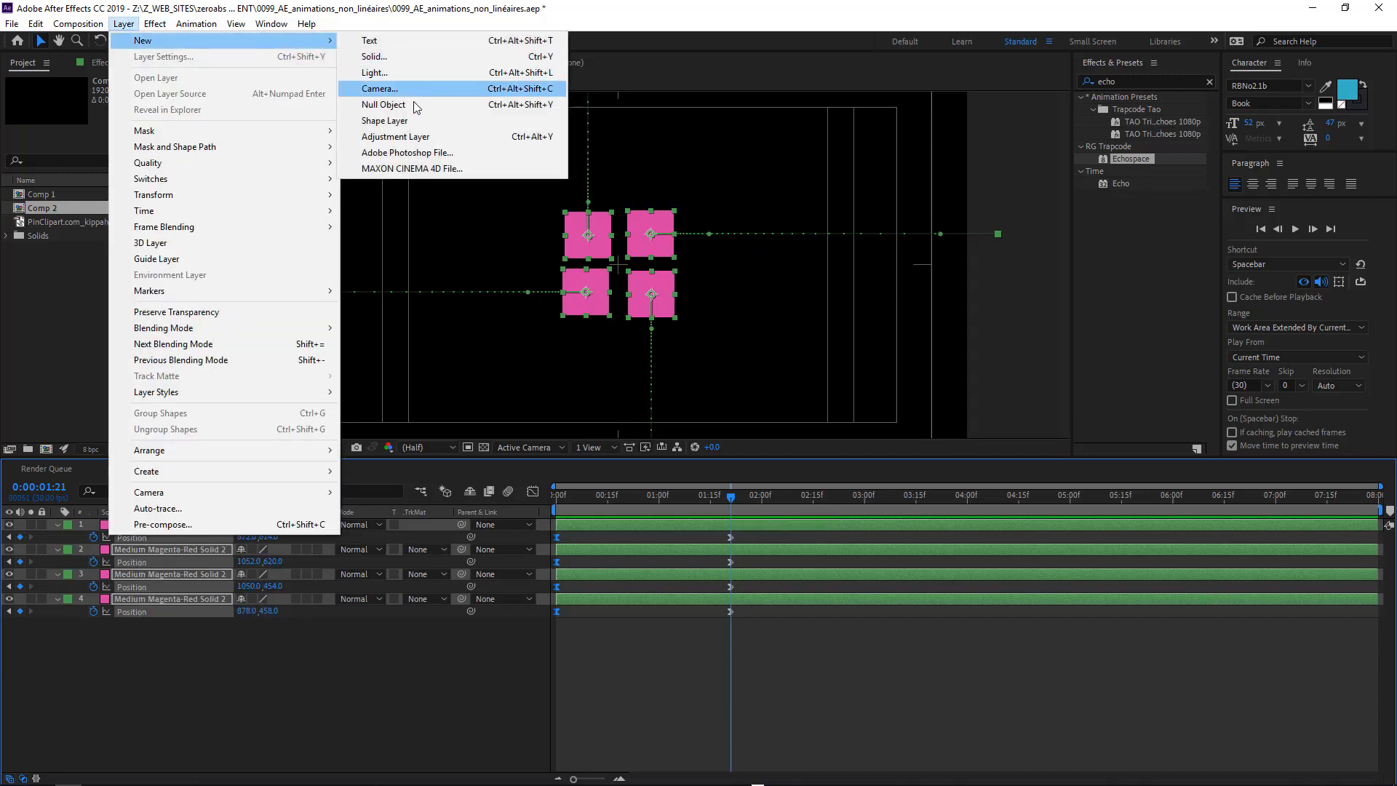
pyautogui.click(414, 104)
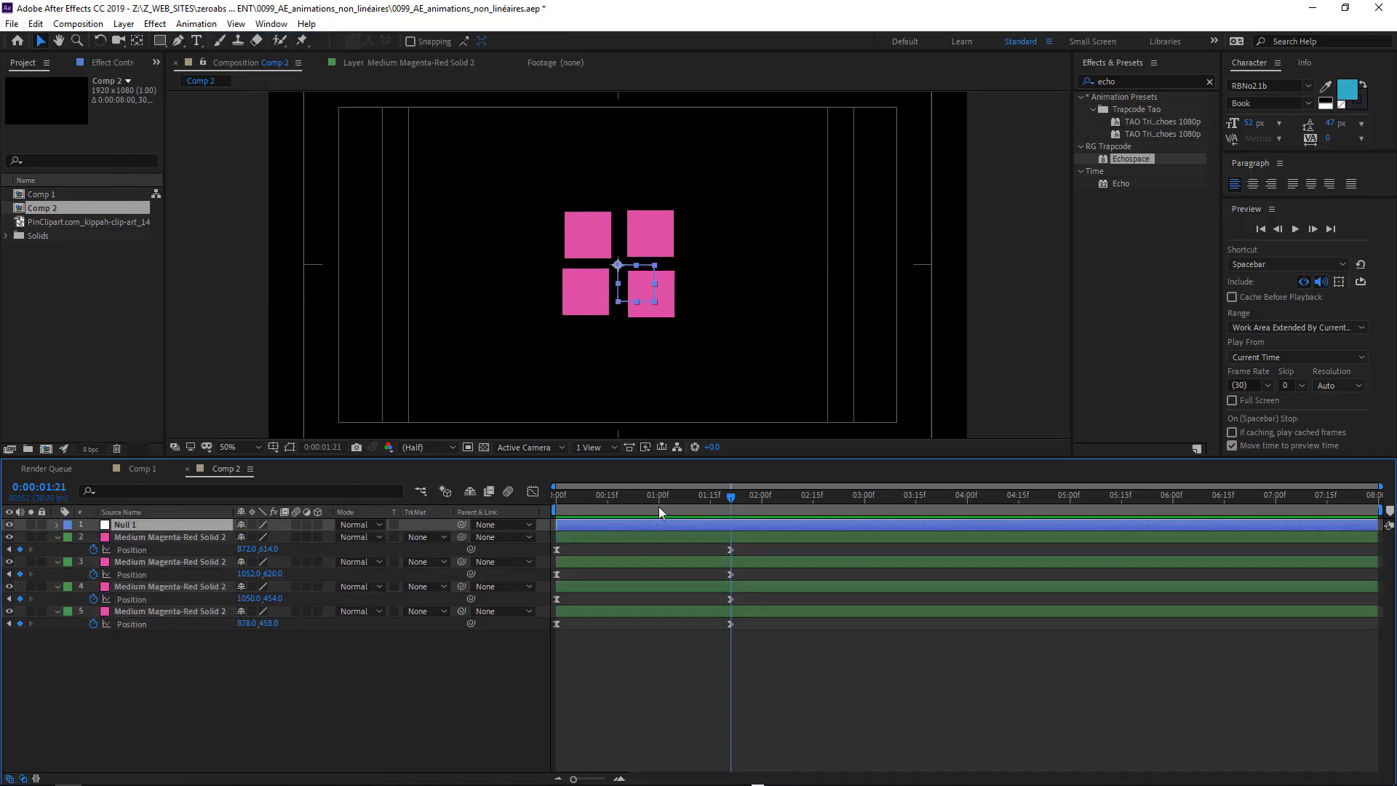
# Step: Parent all four square layers to the Null 1 layer and collapse their properties
pyautogui.click(596, 538)
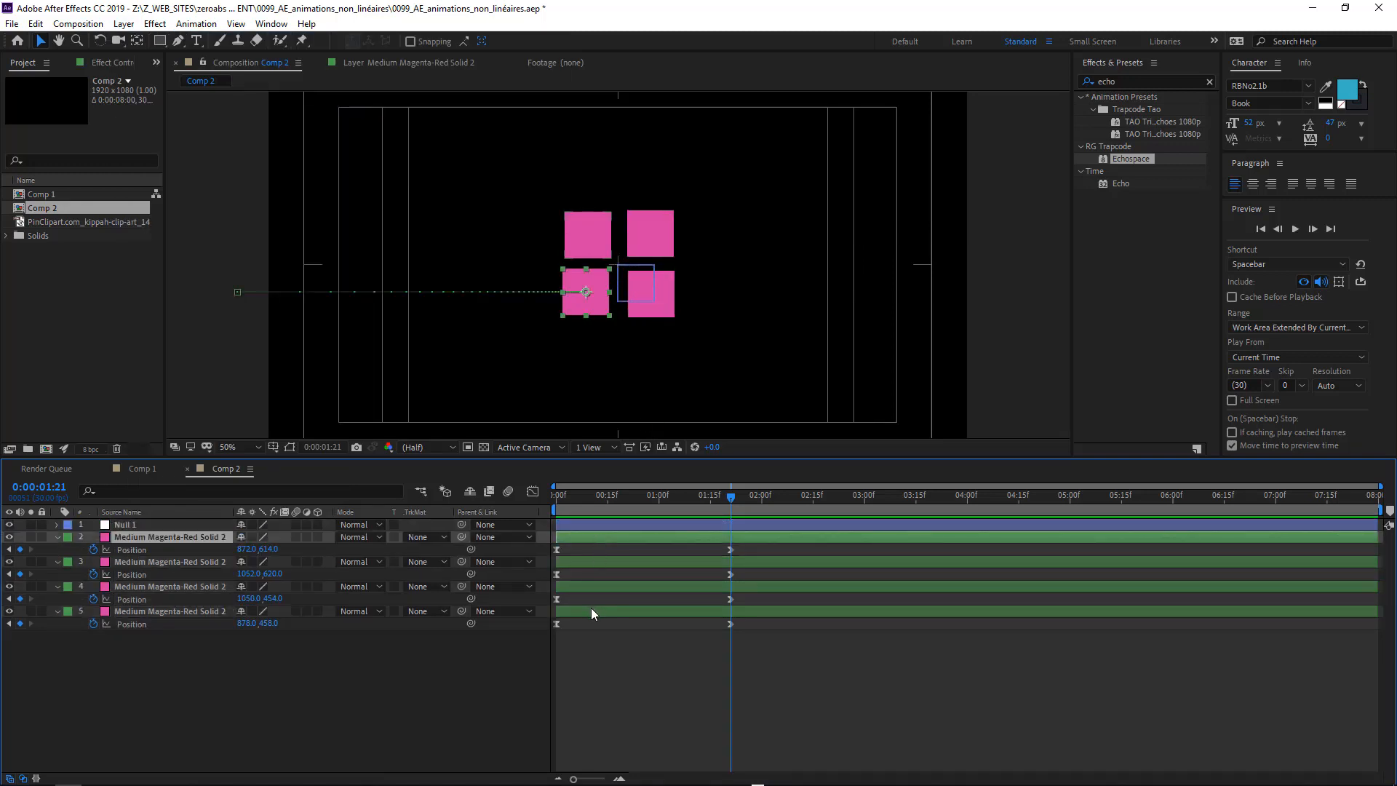
pyautogui.keyDown('shift'); pyautogui.click(590, 608); pyautogui.keyUp('shift')
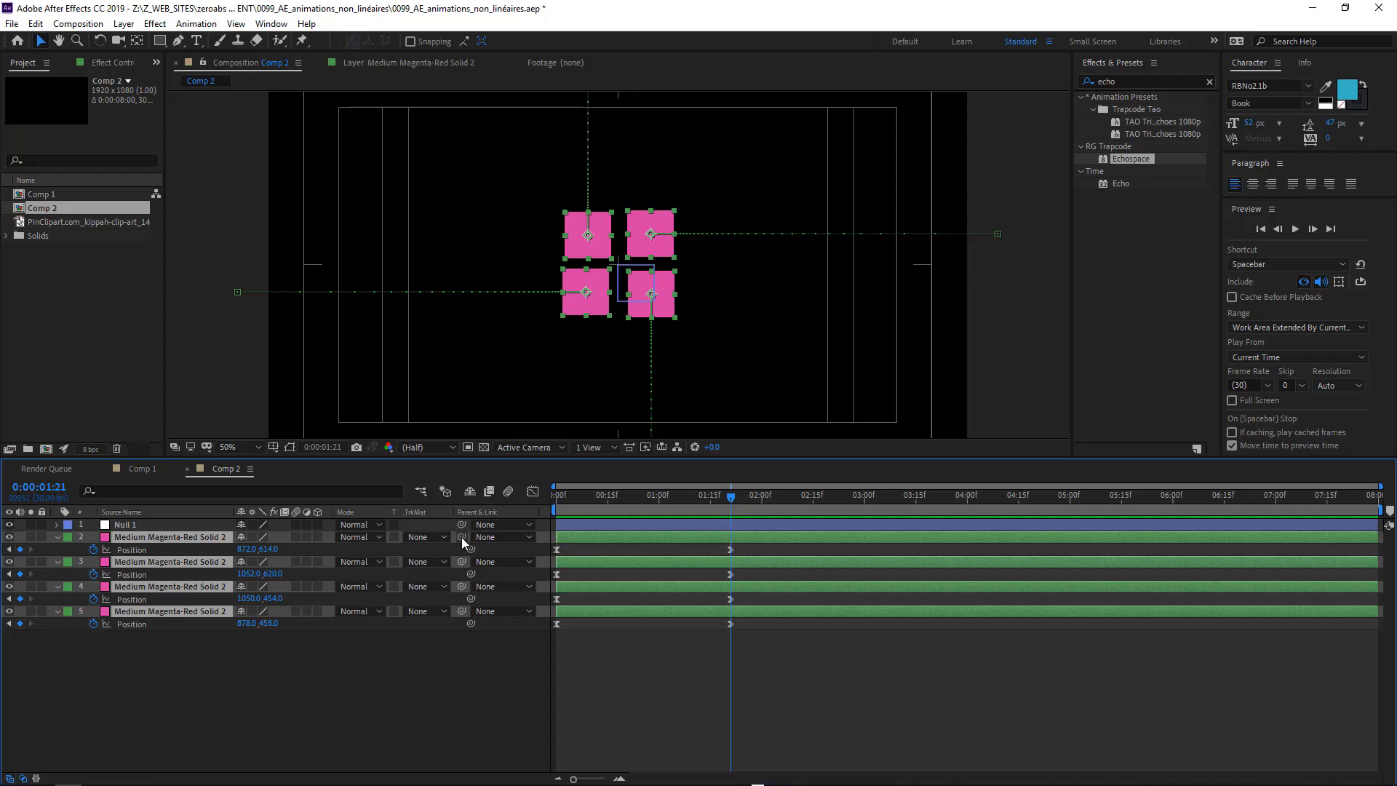
pyautogui.moveTo(462, 538); pyautogui.dragTo(139, 524)
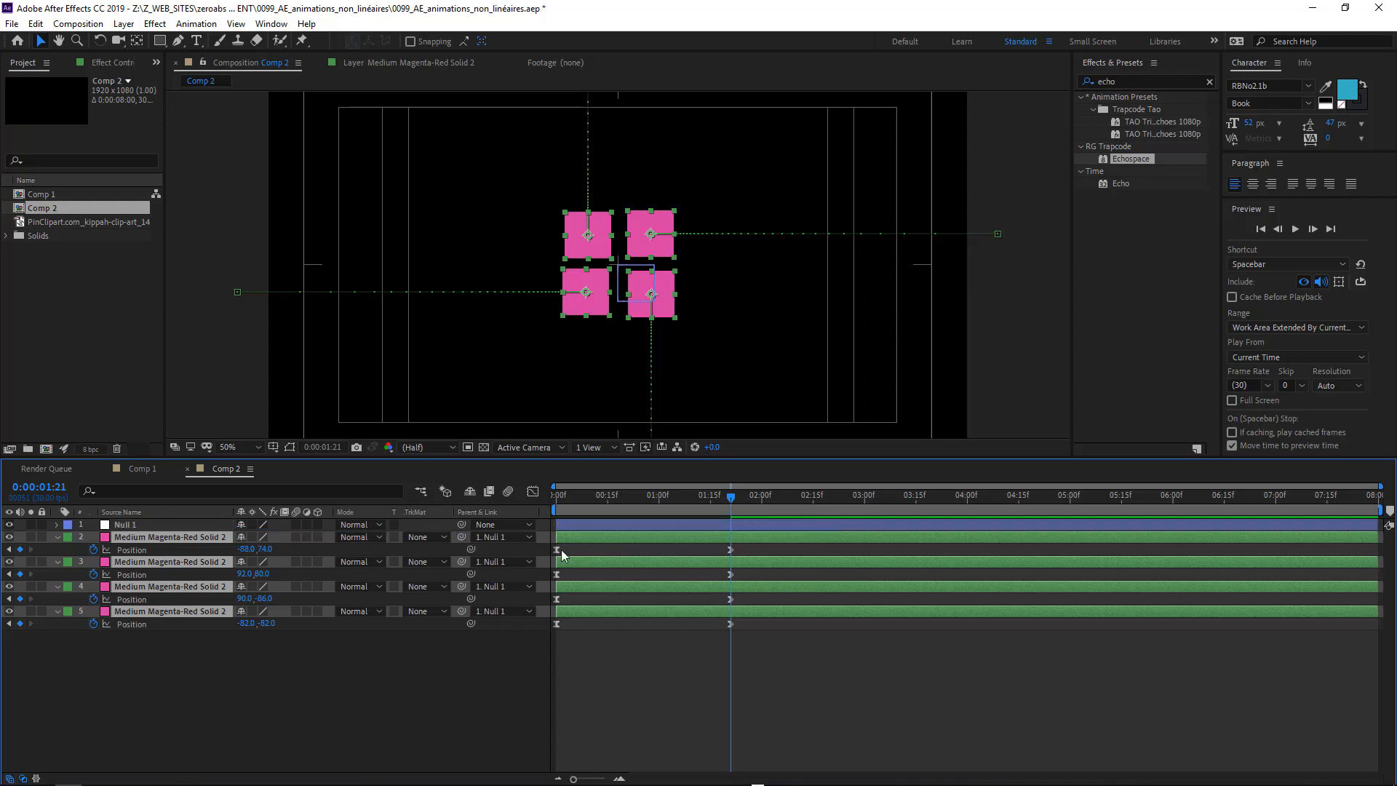
pyautogui.press('p')
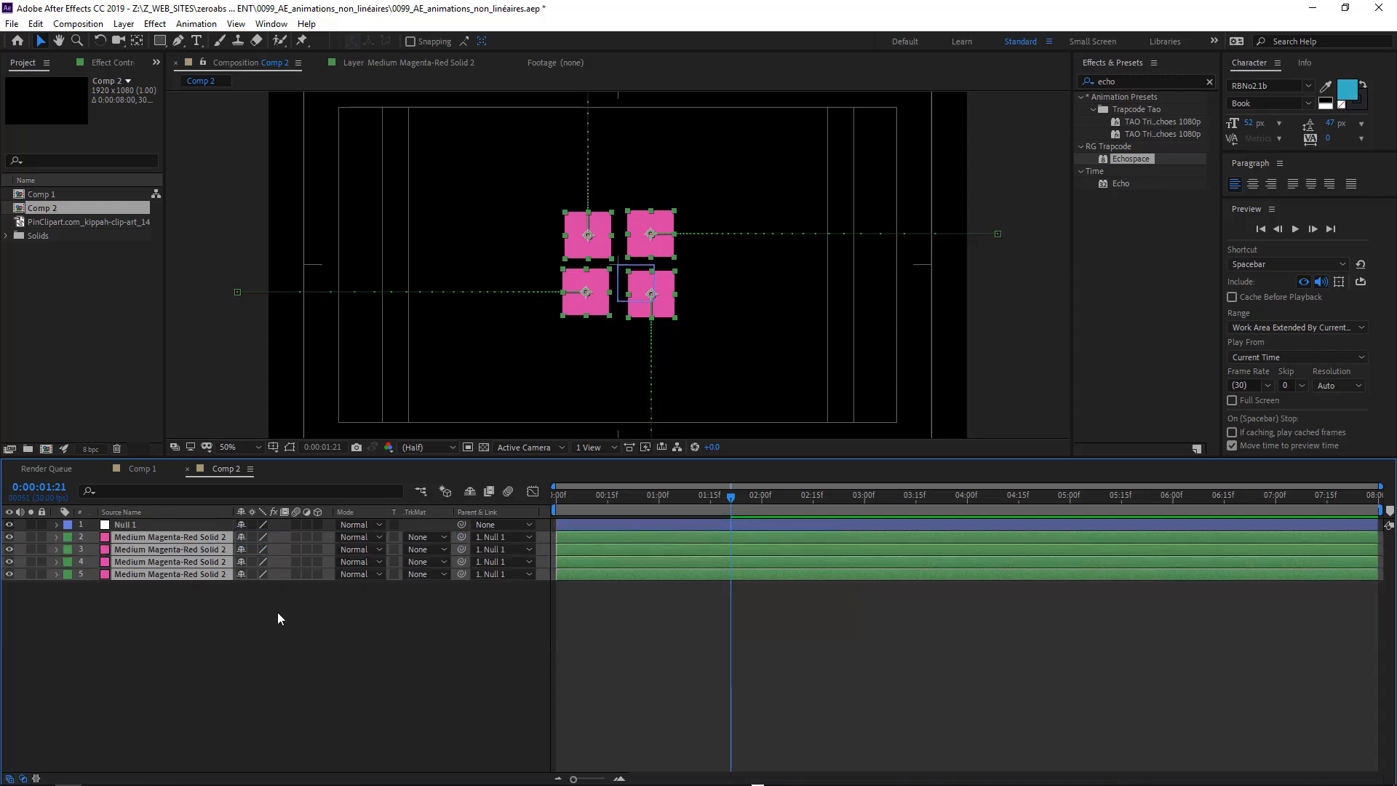
pyautogui.click(483, 606)
pyautogui.click(187, 536)
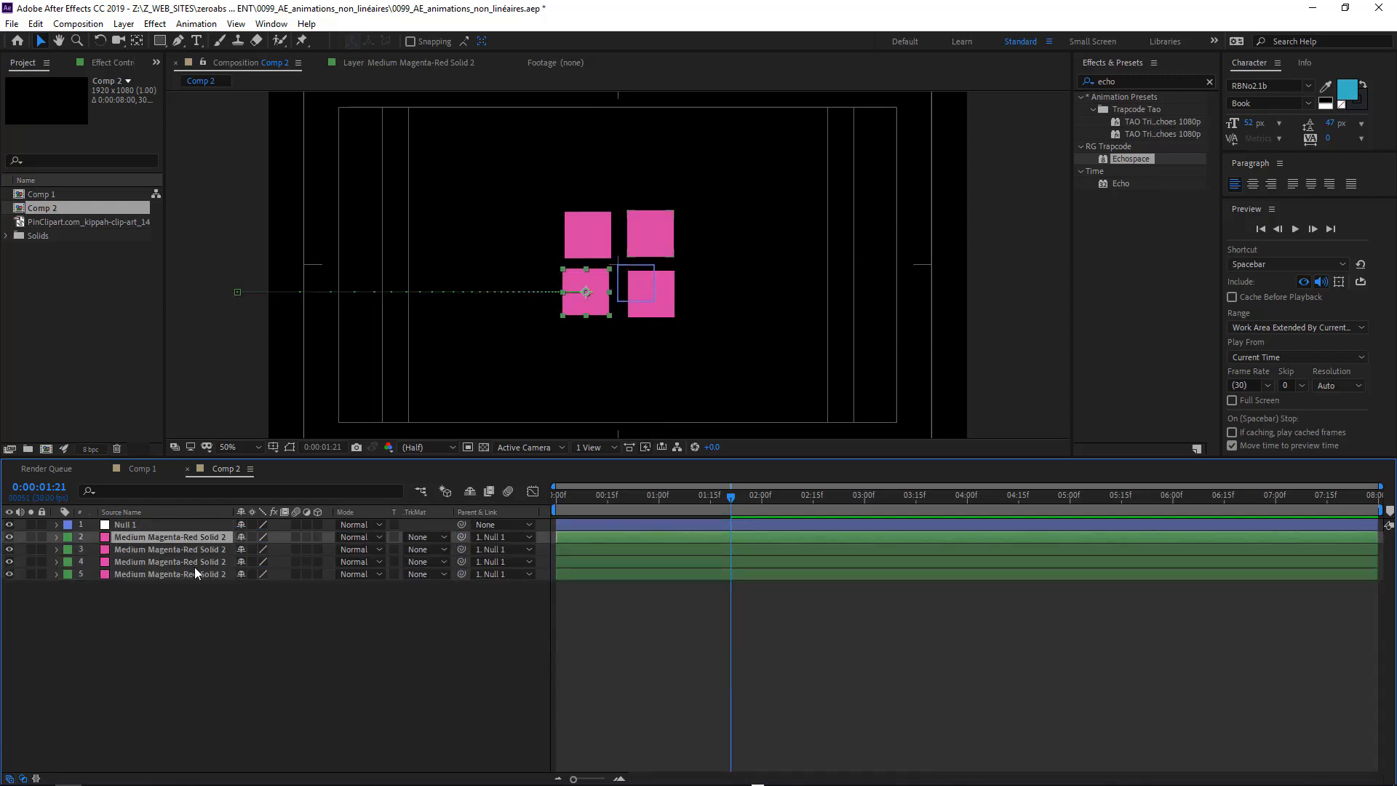
pyautogui.keyDown('shift'); pyautogui.click(194, 572); pyautogui.keyUp('shift')
pyautogui.click(499, 538)
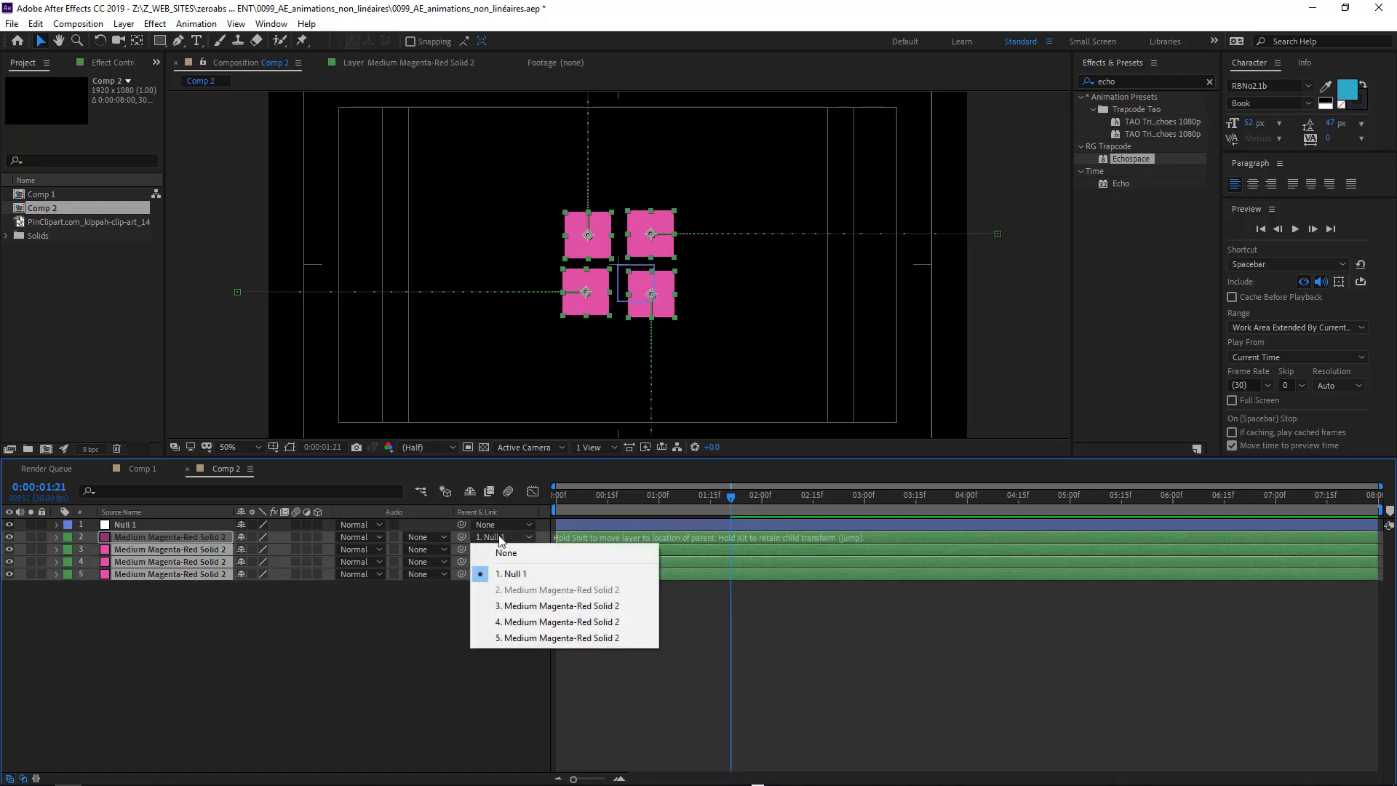
pyautogui.click(507, 574)
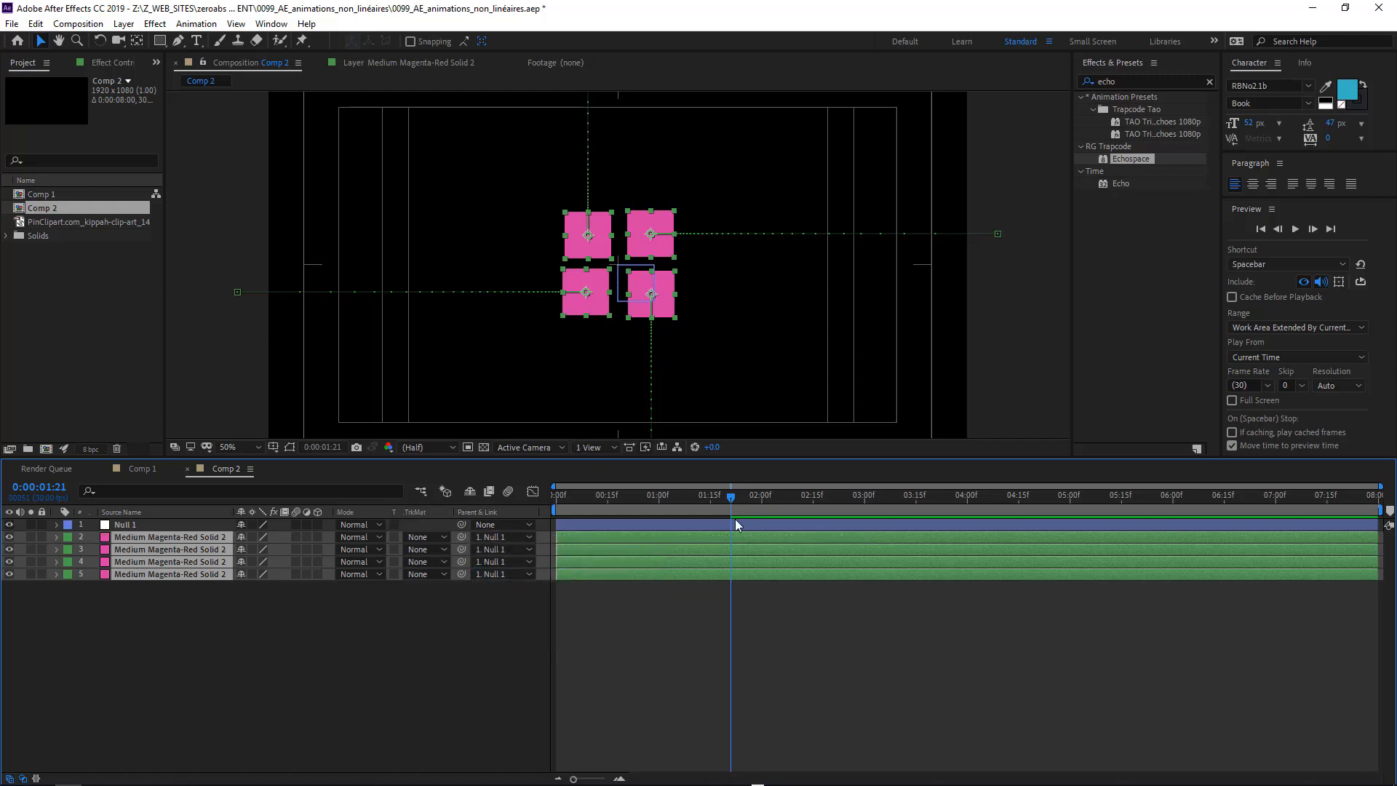
# Step: Reveal the keyframed properties of all layers and set the current time back to 0:00:01:21
pyautogui.click(704, 528)
pyautogui.moveTo(694, 495); pyautogui.dragTo(666, 495)
pyautogui.hotkey('ctrl', 'a')
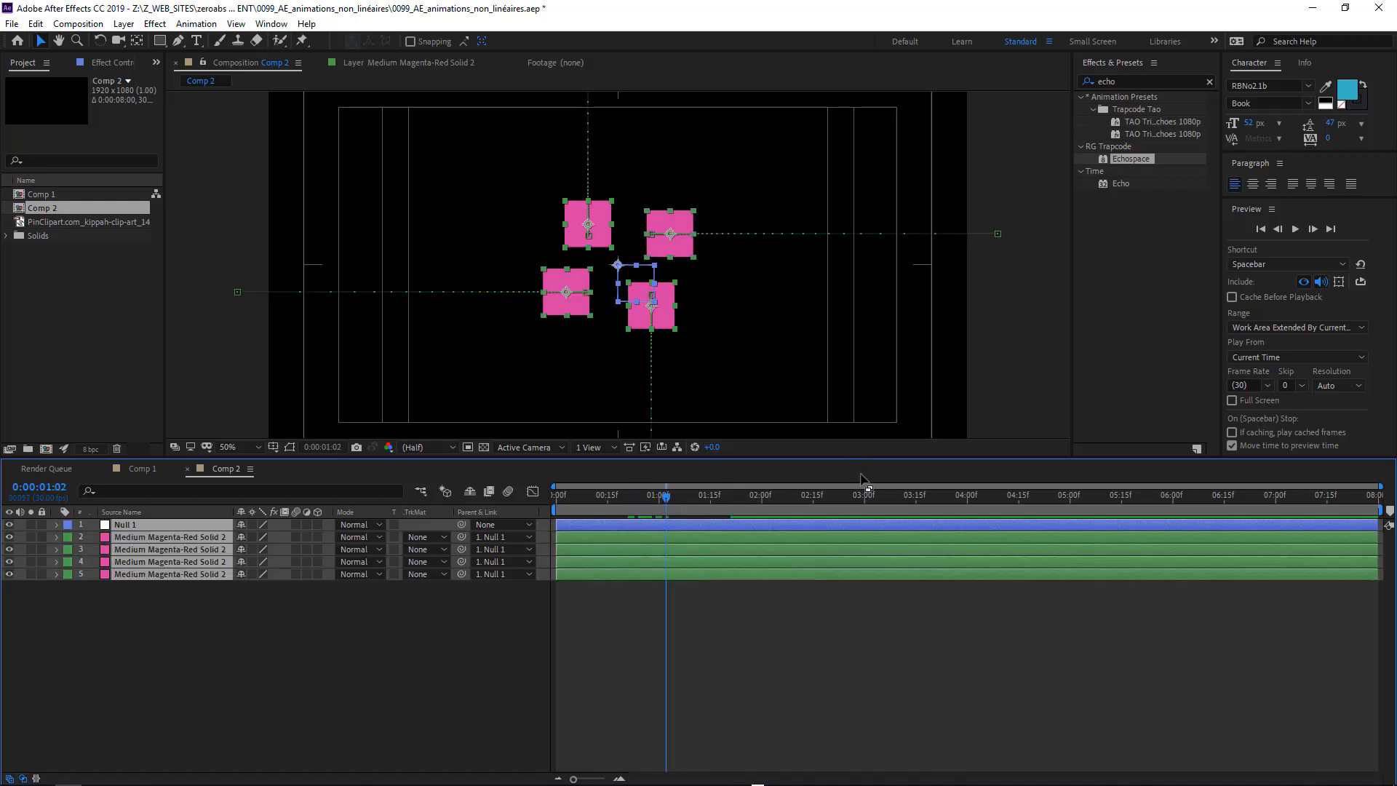
pyautogui.press('u')
pyautogui.moveTo(704, 500)
pyautogui.mouseDown()
pyautogui.moveTo(726, 495)
pyautogui.moveTo(695, 488)
pyautogui.moveTo(722, 487)
pyautogui.mouseUp()
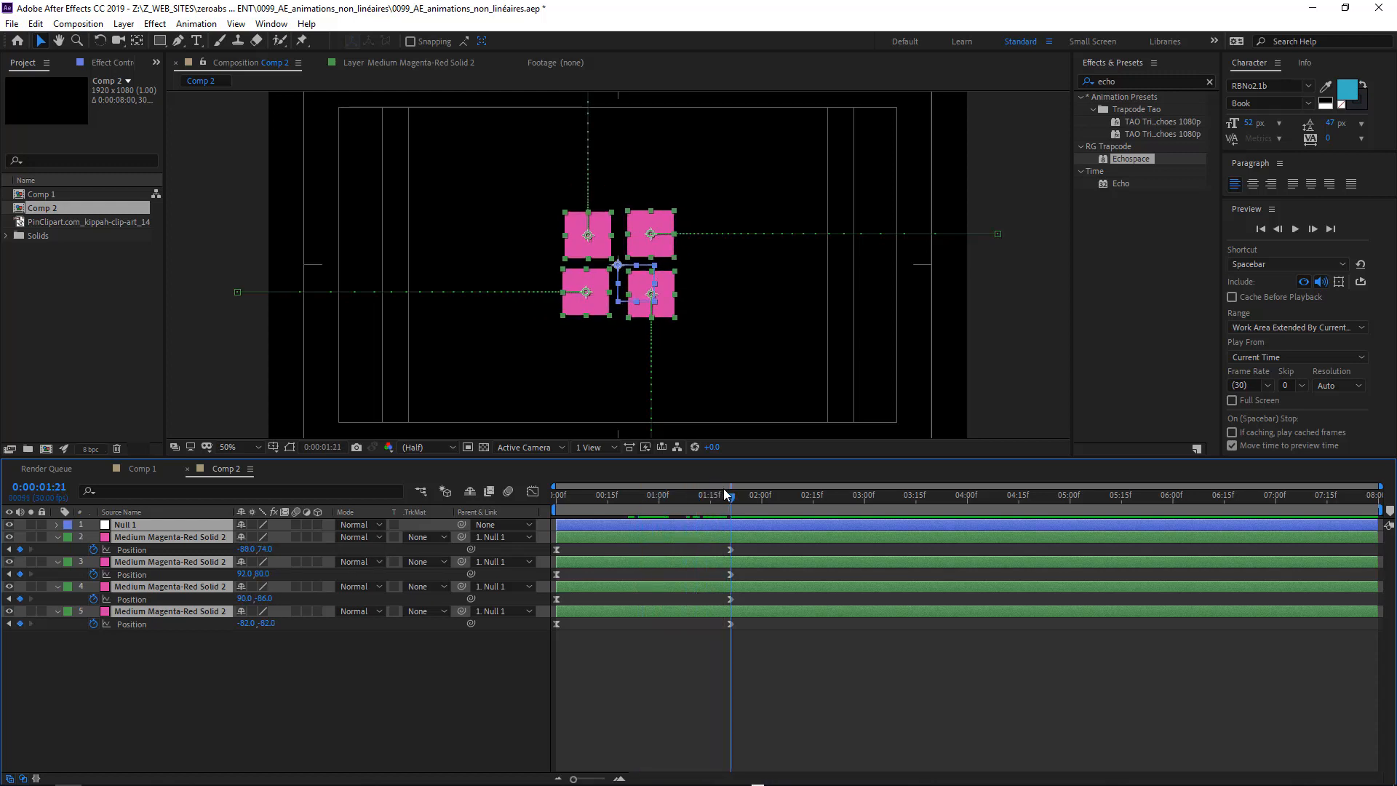
pyautogui.click(736, 662)
# Step: Keyframe the null's Rotation with an ease-out start at 0:00:01:21 and a rotation of 90° at 0:00:03:18
pyautogui.click(734, 525)
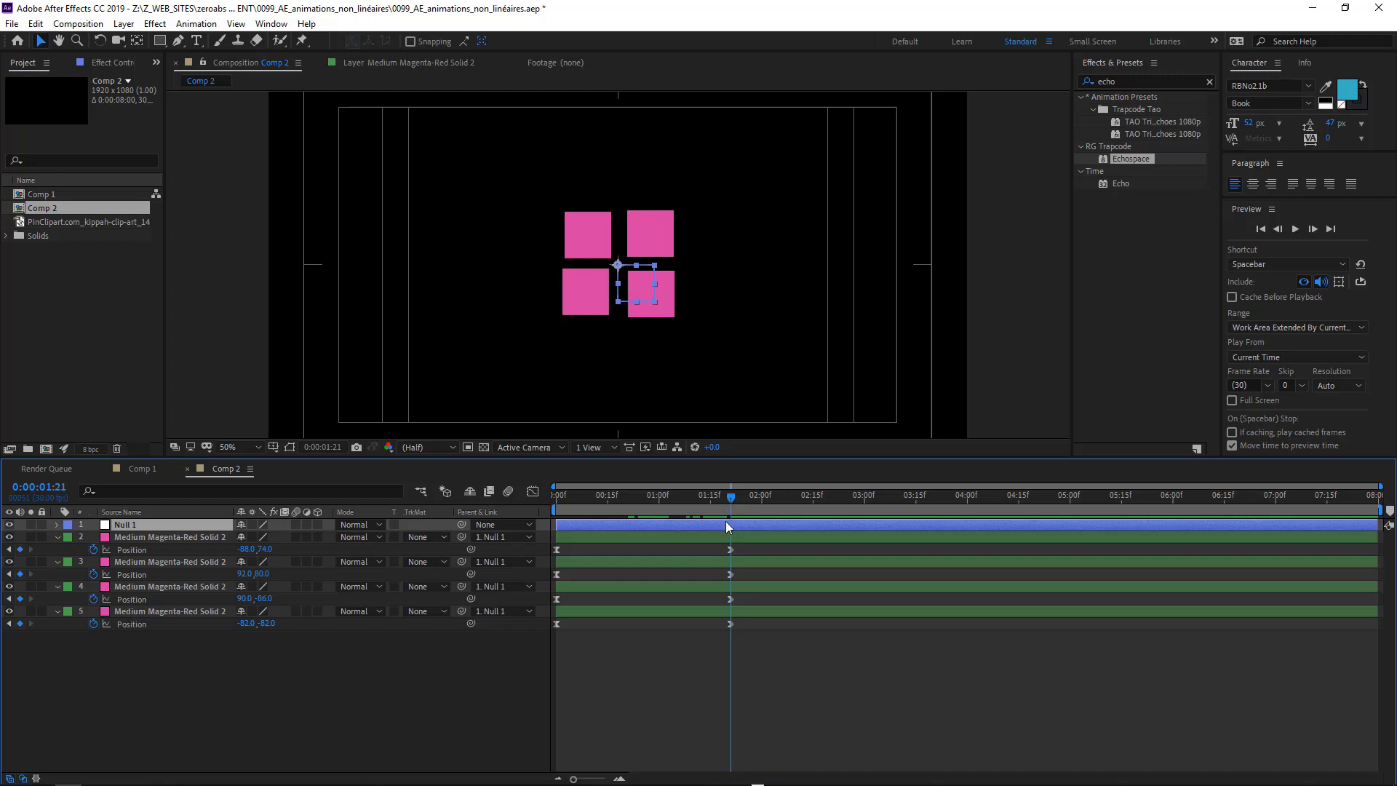
pyautogui.press('r')
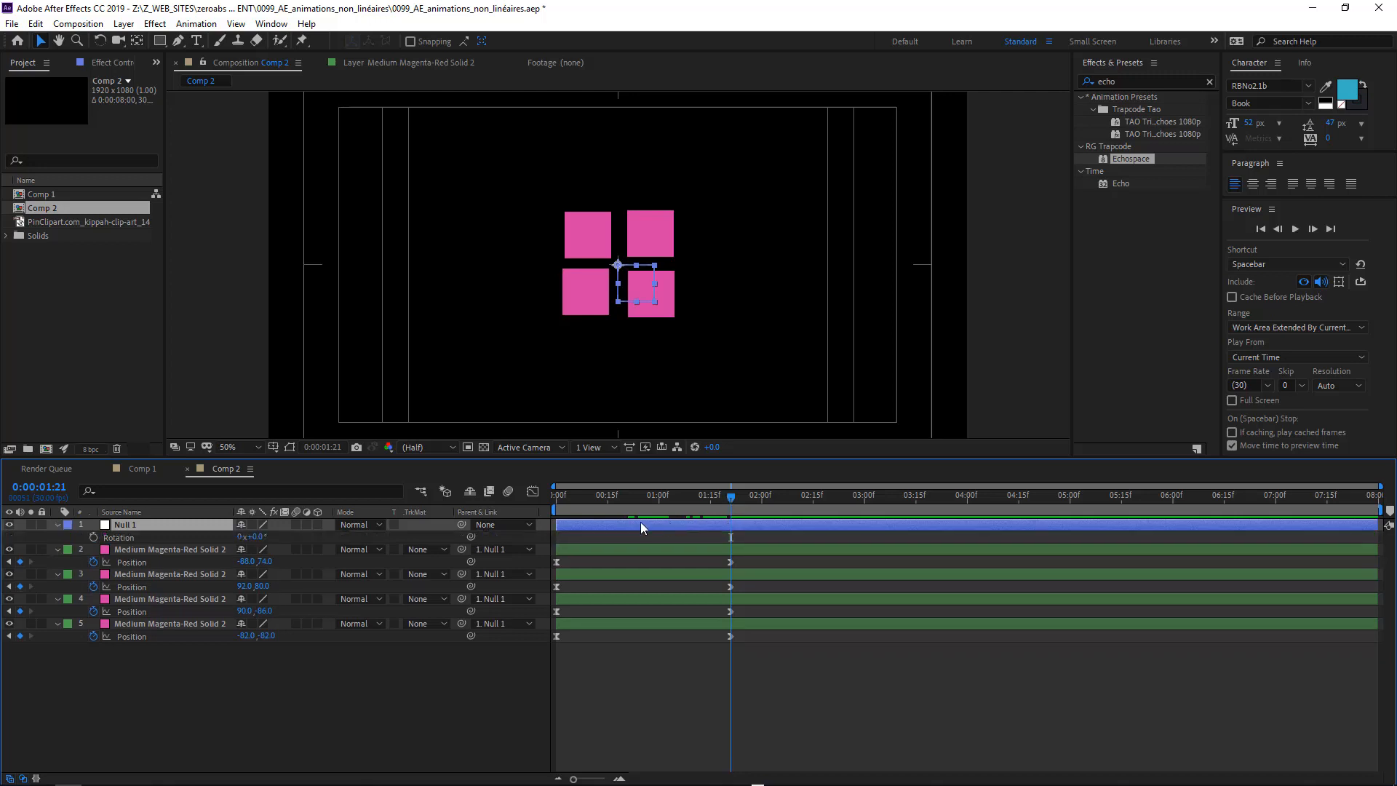
pyautogui.click(93, 536)
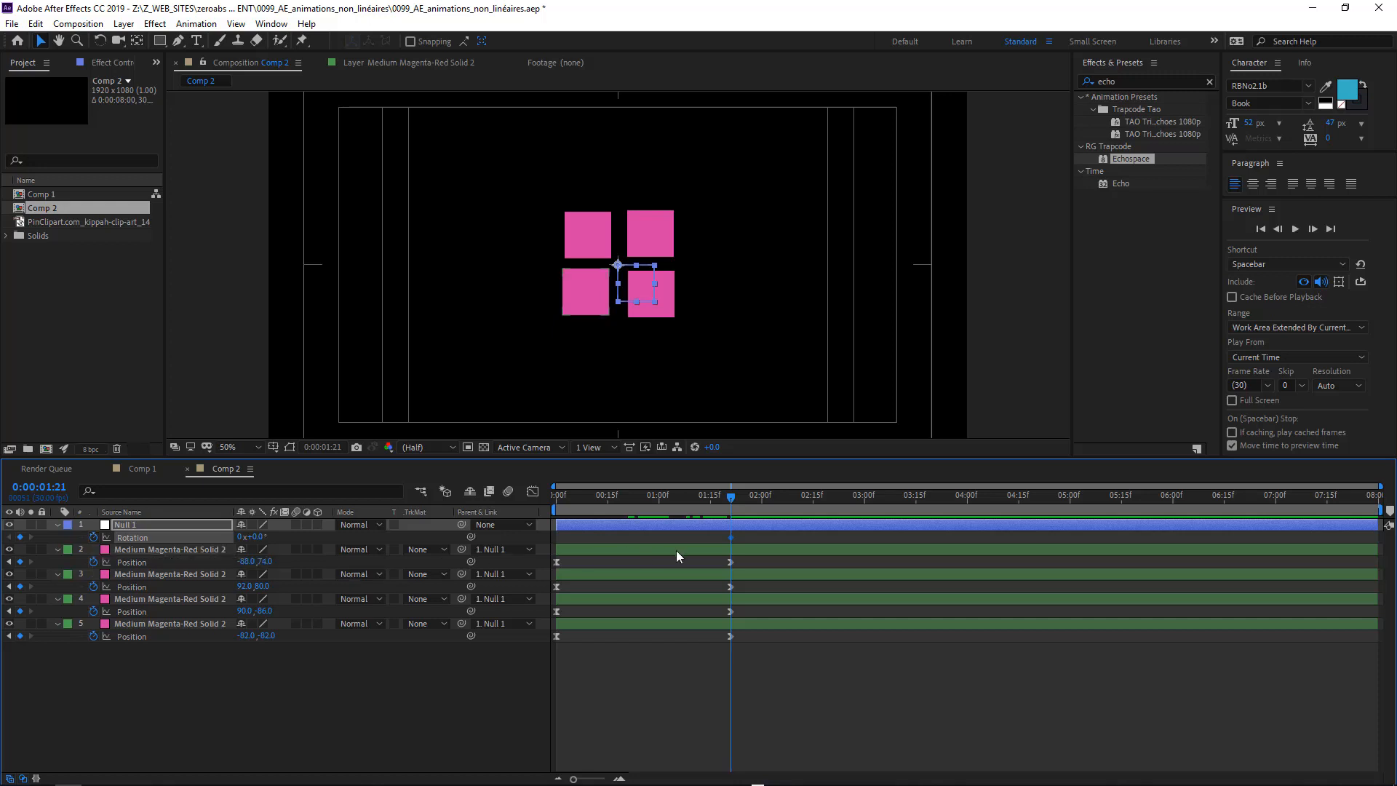
pyautogui.moveTo(722, 534); pyautogui.dragTo(737, 551)
pyautogui.moveTo(823, 492); pyautogui.dragTo(926, 495)
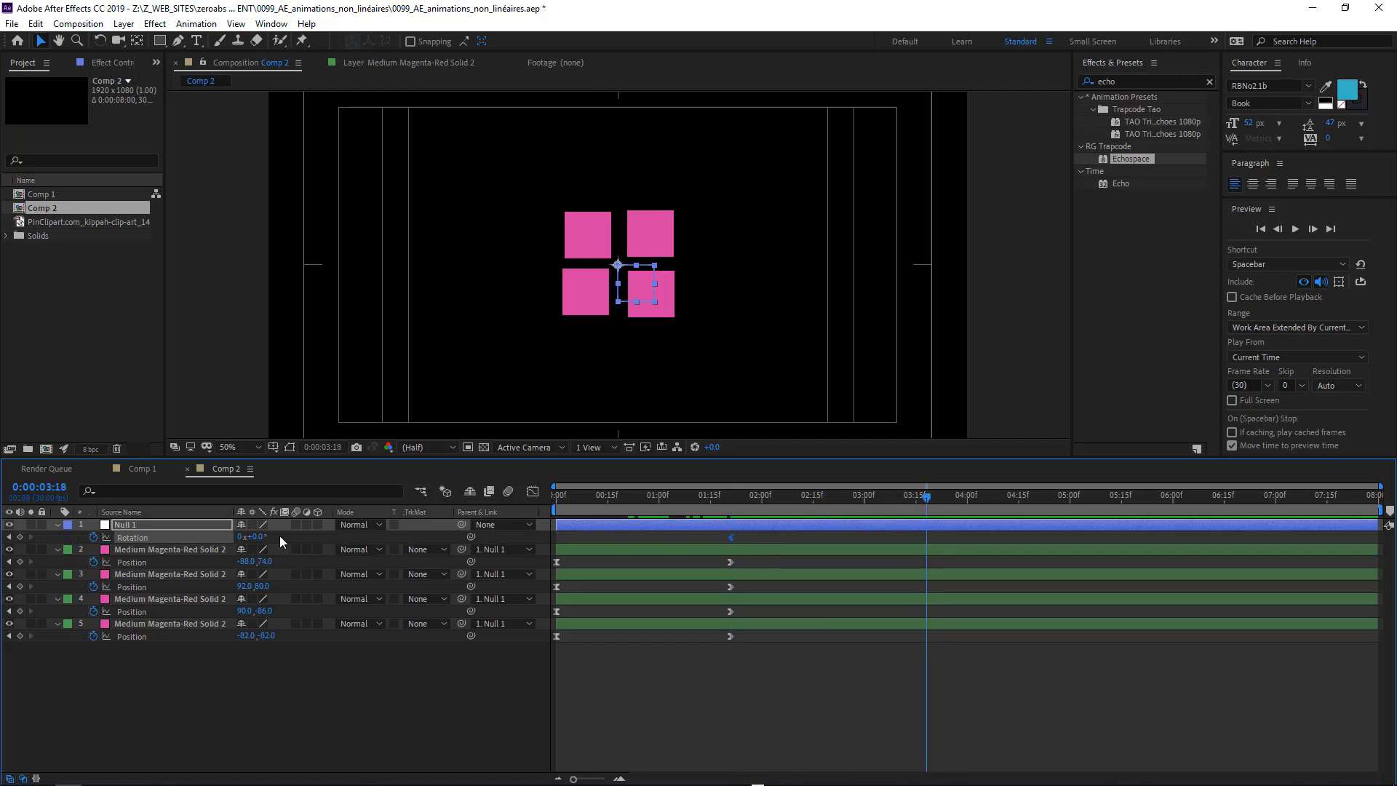
pyautogui.moveTo(255, 537); pyautogui.dragTo(323, 542)
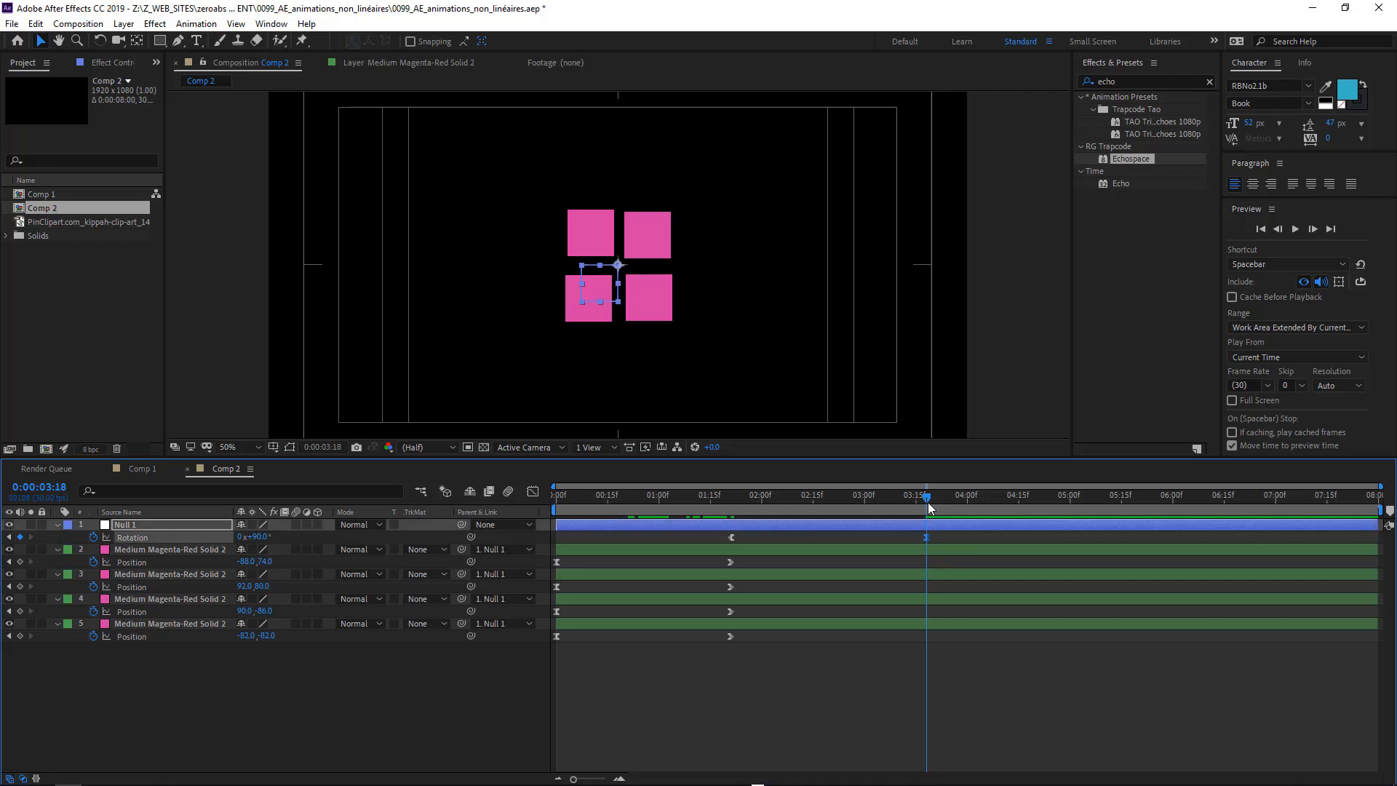
pyautogui.click(93, 561)
pyautogui.click(93, 586)
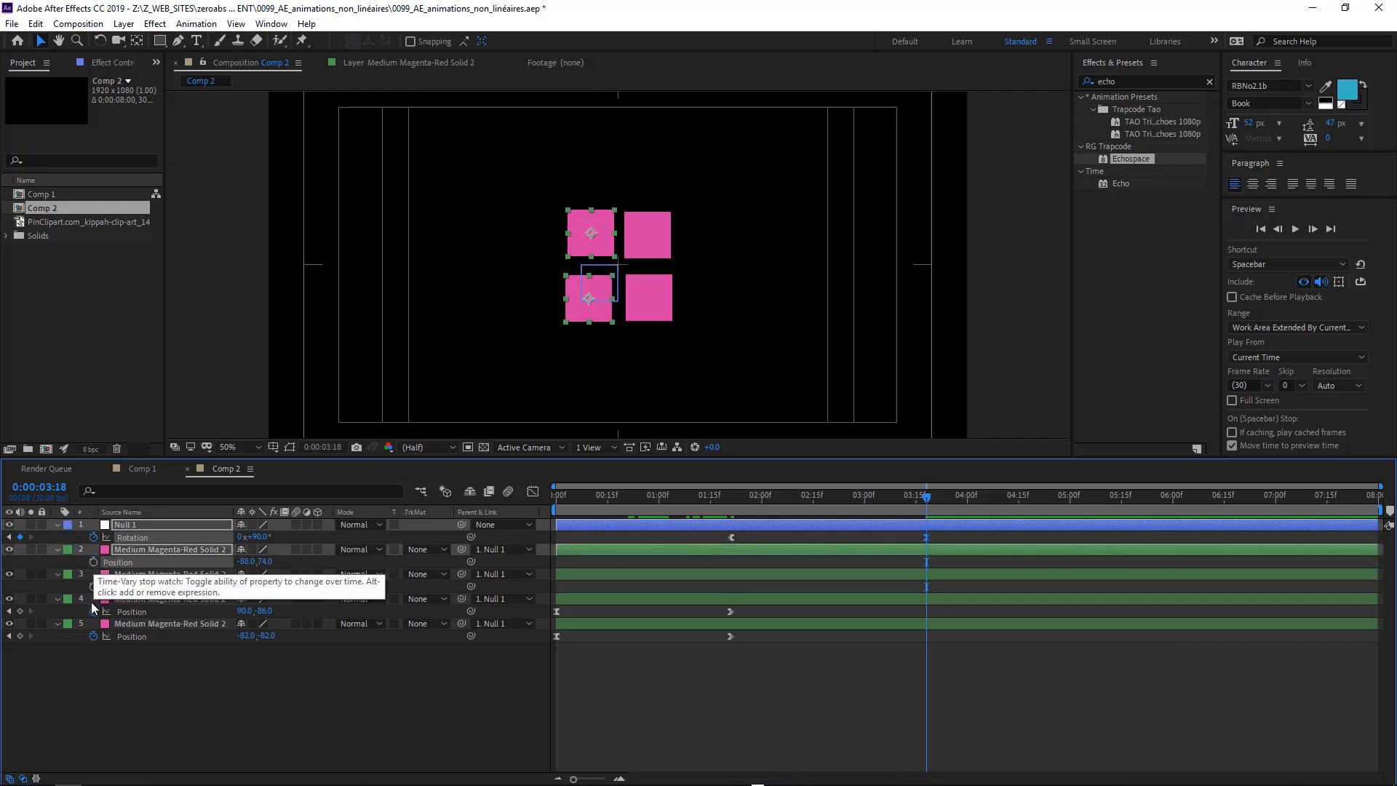
pyautogui.click(92, 608)
pyautogui.hotkey('ctrl', 'z')
pyautogui.hotkey('ctrl', 'z')
pyautogui.hotkey('ctrl', 'z')
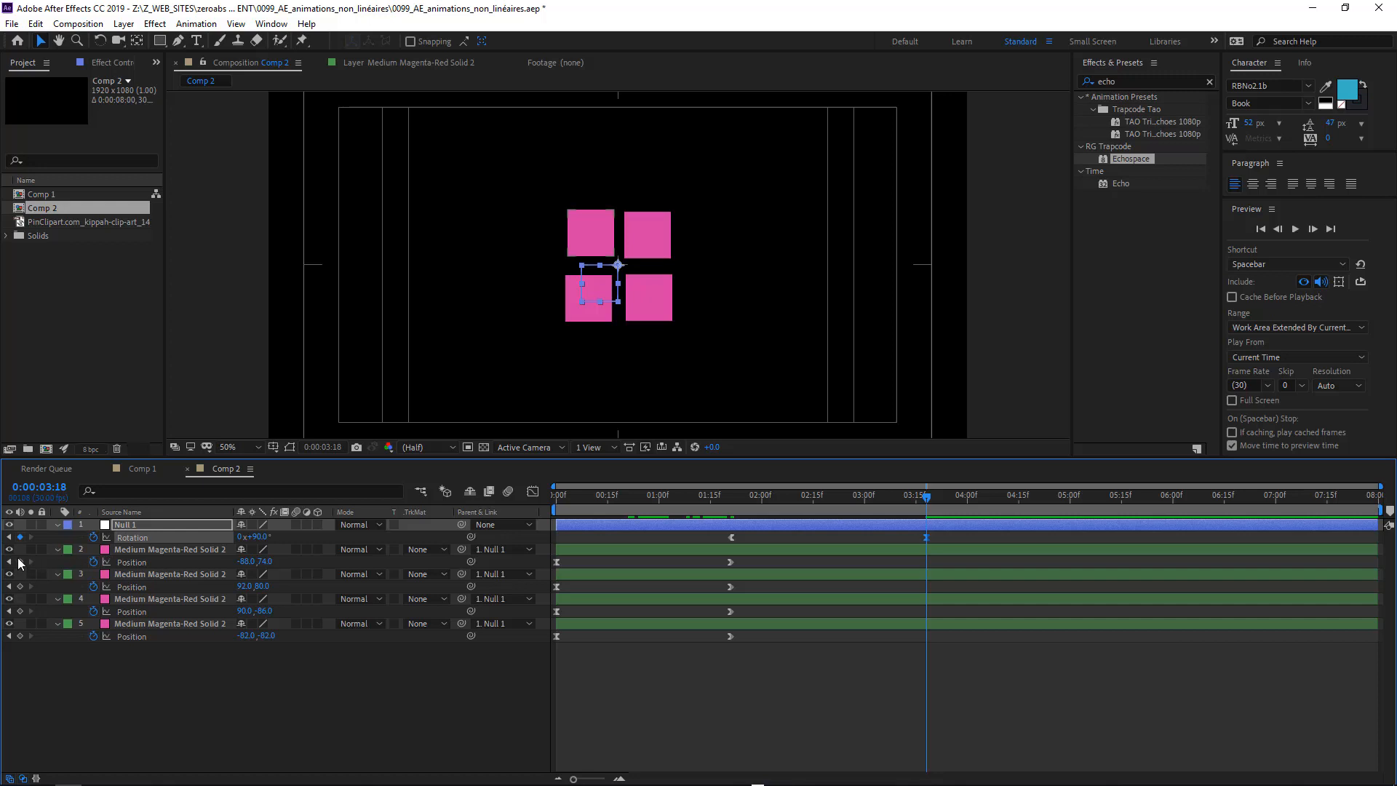
# Step: Add a Position keyframe to each of the four square layers at 0:00:03:18
pyautogui.click(20, 562)
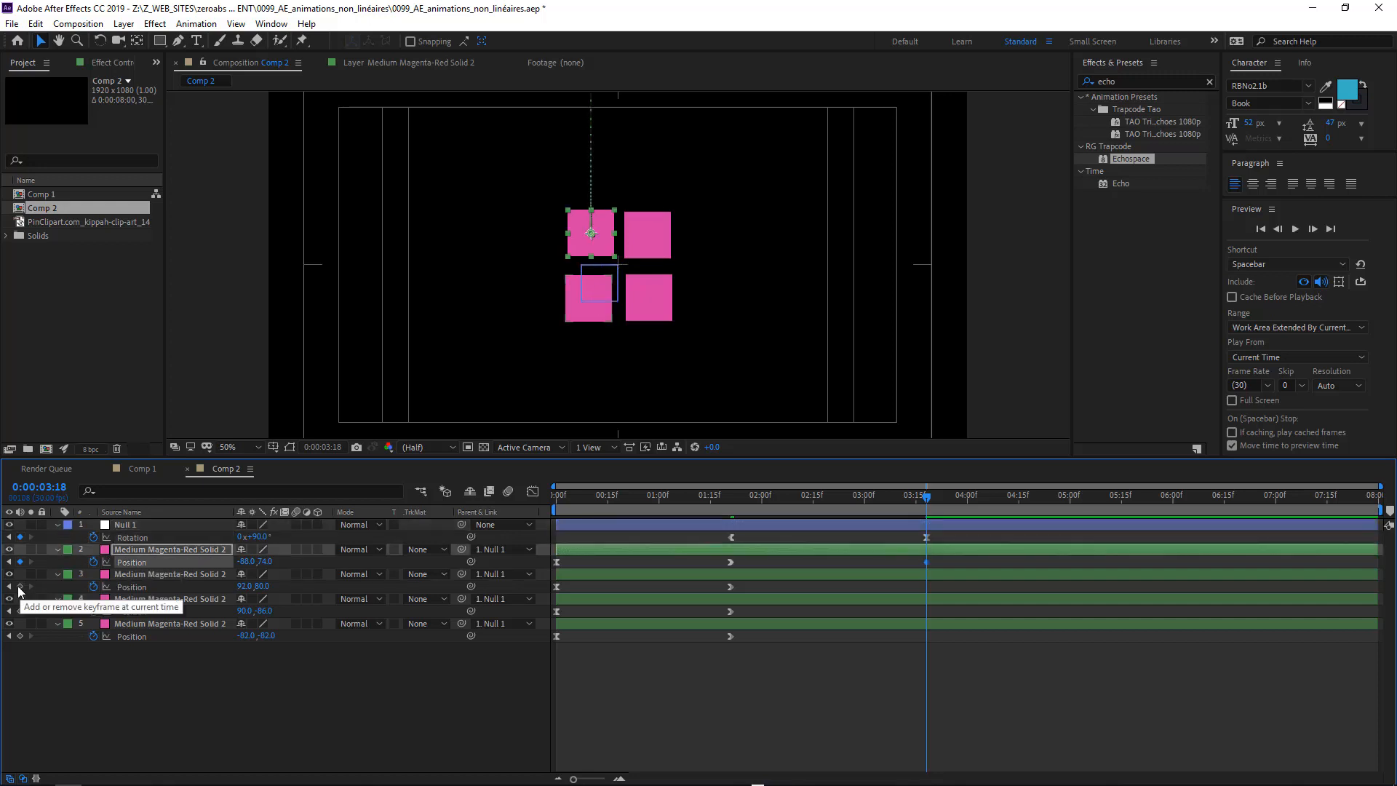
pyautogui.click(20, 587)
pyautogui.click(21, 611)
pyautogui.click(21, 635)
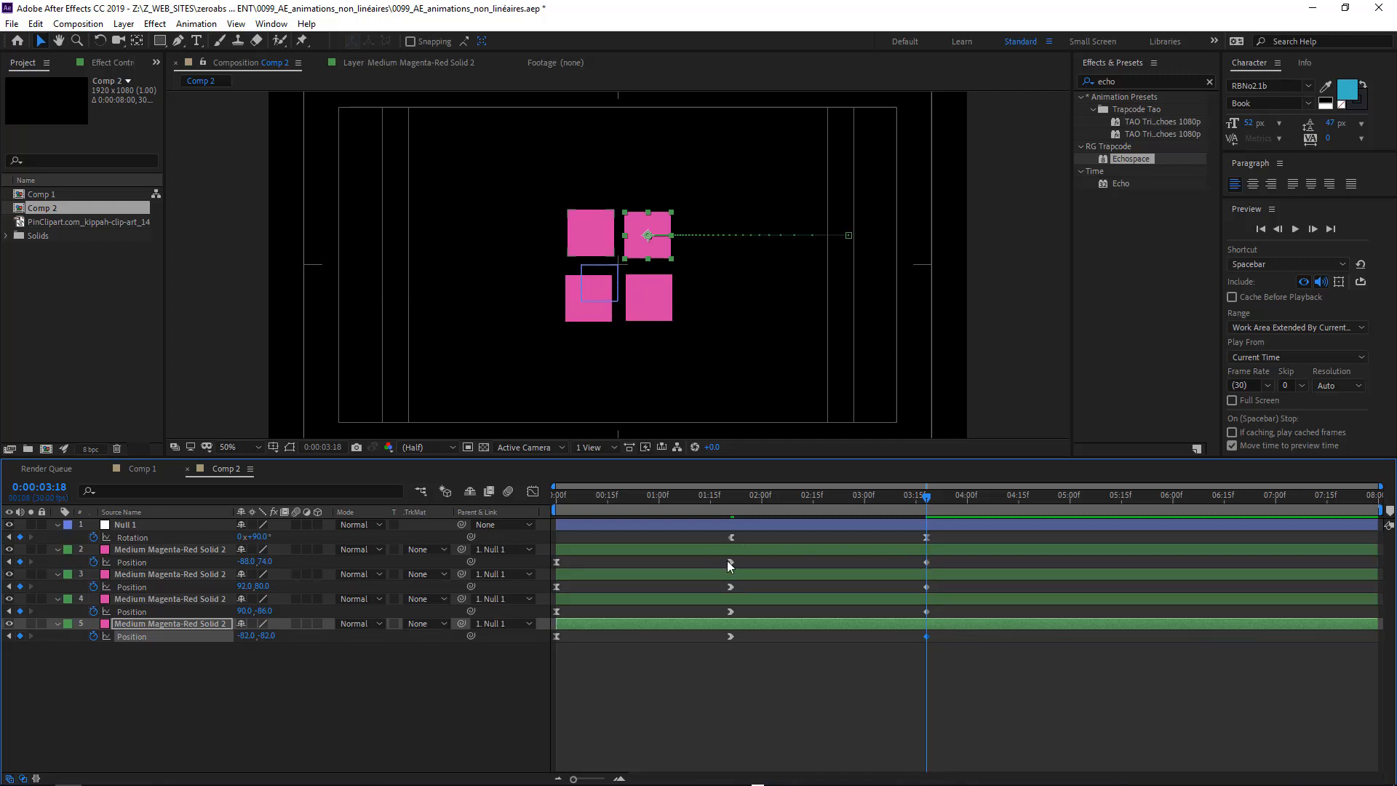
# Step: At 0:00:05:26, move the four squares out of the frame to the right, bottom, left and top, and preview the animation
pyautogui.moveTo(975, 495); pyautogui.dragTo(1094, 492)
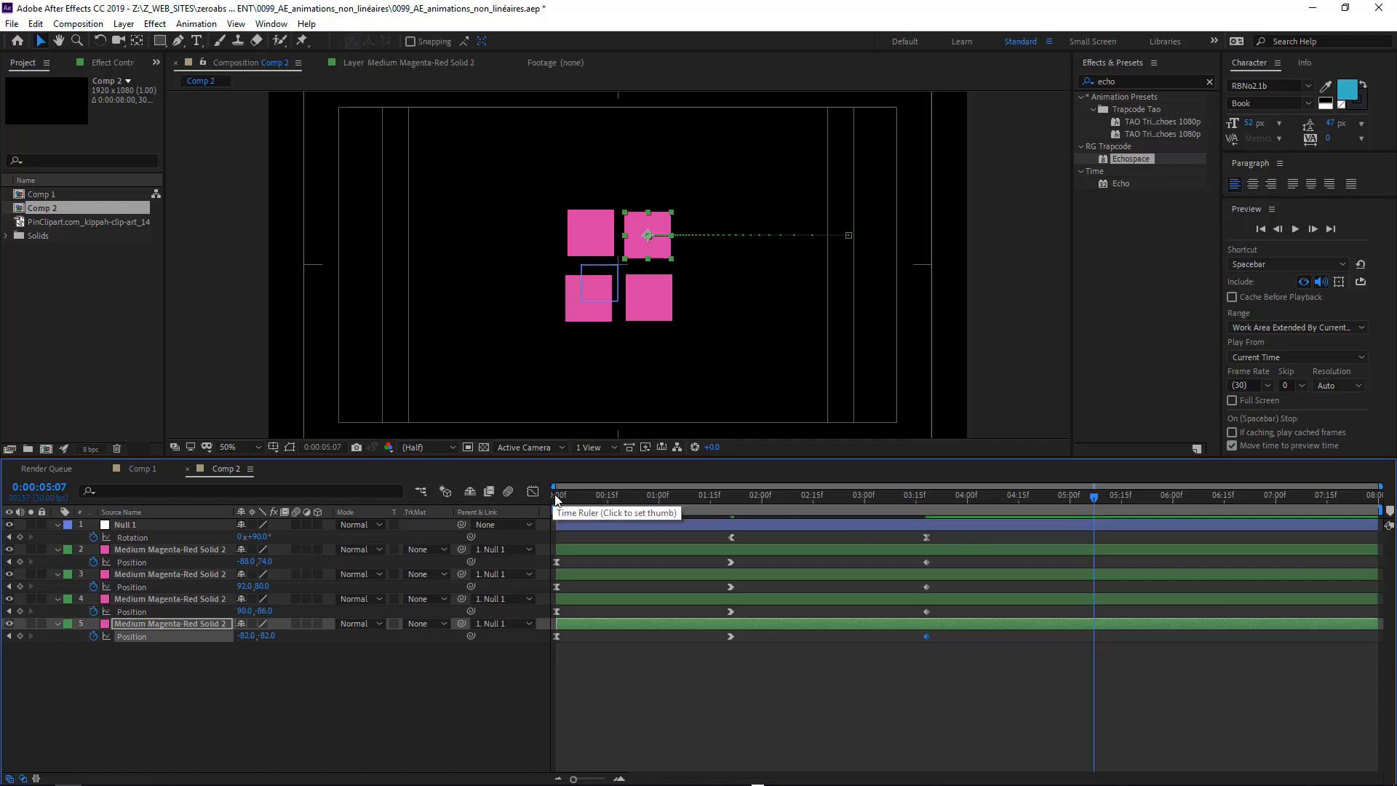
pyautogui.moveTo(558, 496); pyautogui.dragTo(1159, 507)
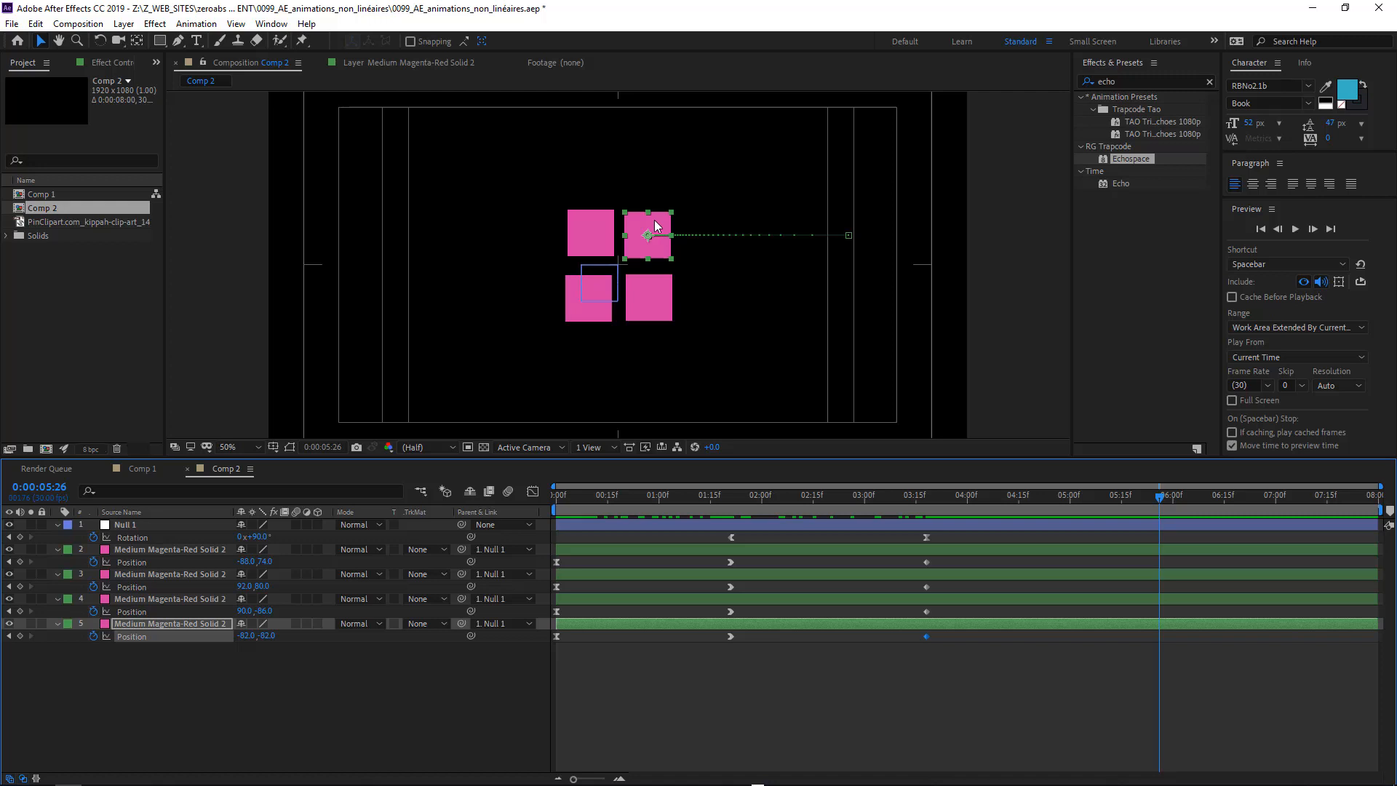
pyautogui.moveTo(653, 220); pyautogui.dragTo(1007, 222)
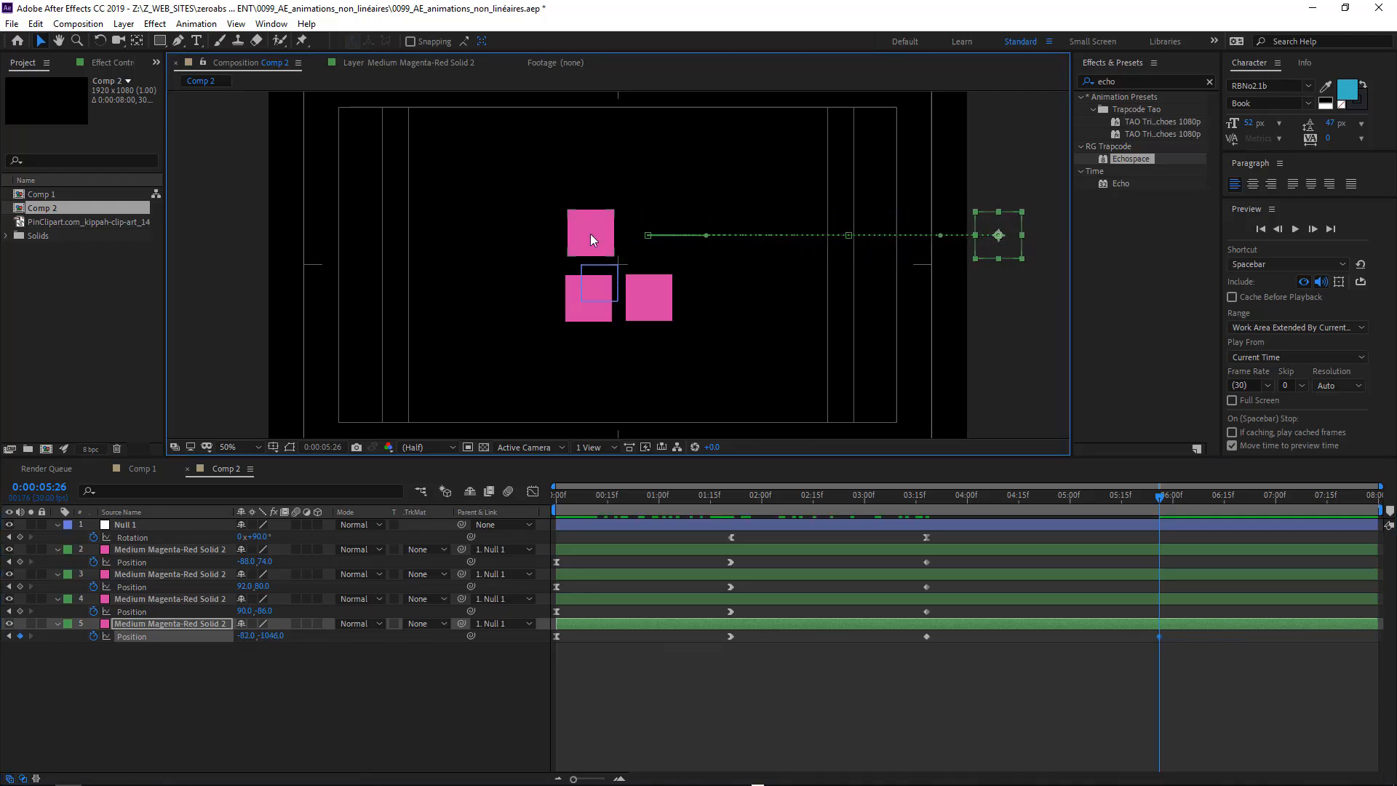
pyautogui.moveTo(642, 290); pyautogui.dragTo(651, 464)
pyautogui.moveTo(588, 266); pyautogui.dragTo(238, 267)
pyautogui.moveTo(610, 207); pyautogui.dragTo(600, 64)
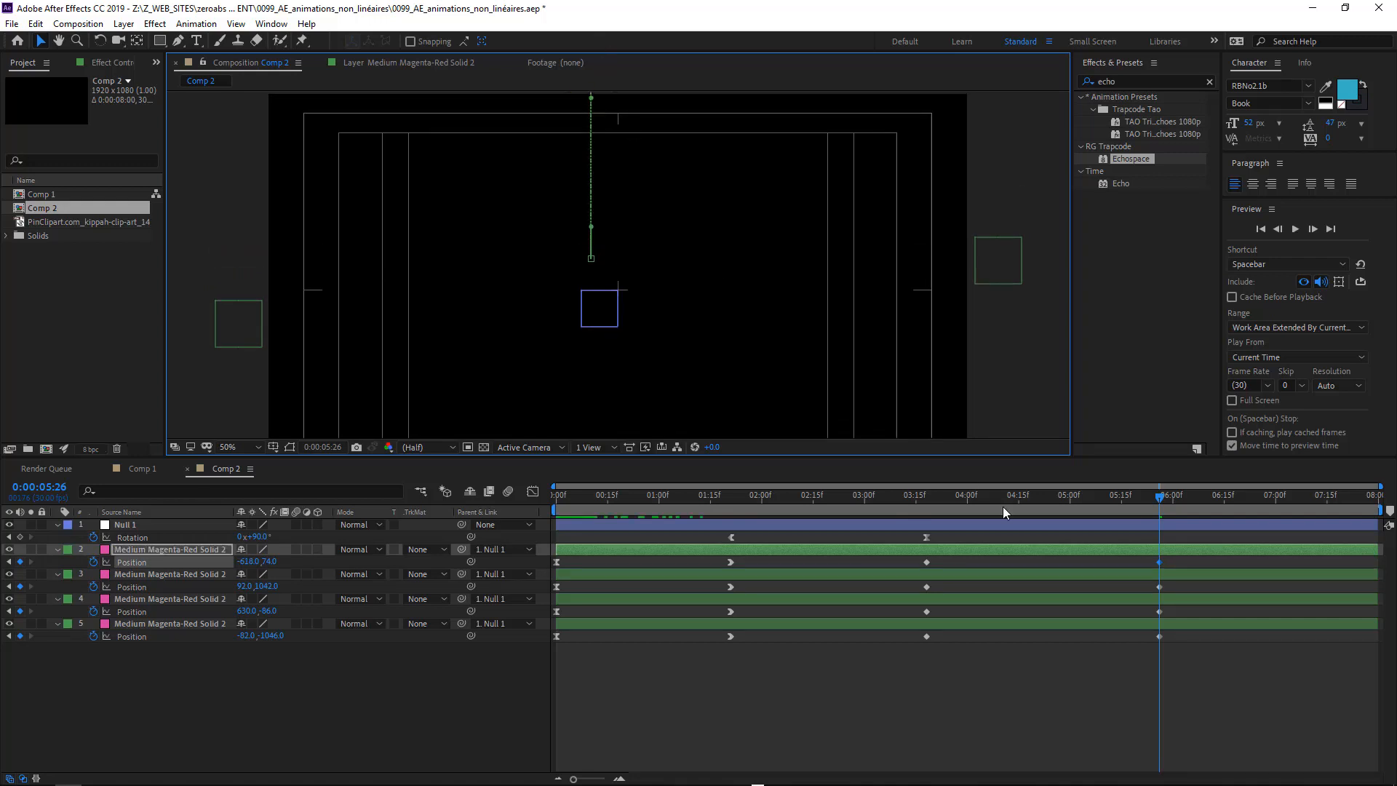
pyautogui.press('space')
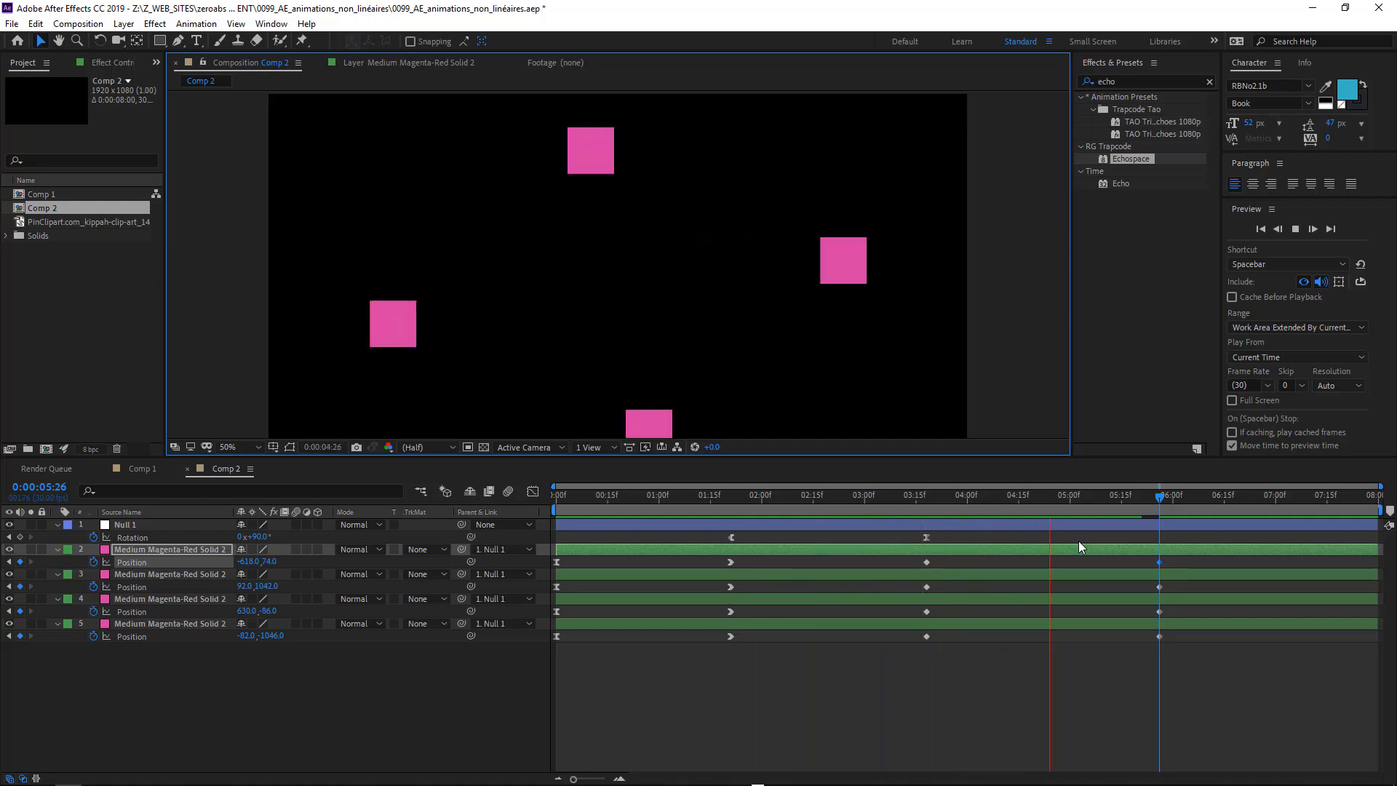
pyautogui.press('space')
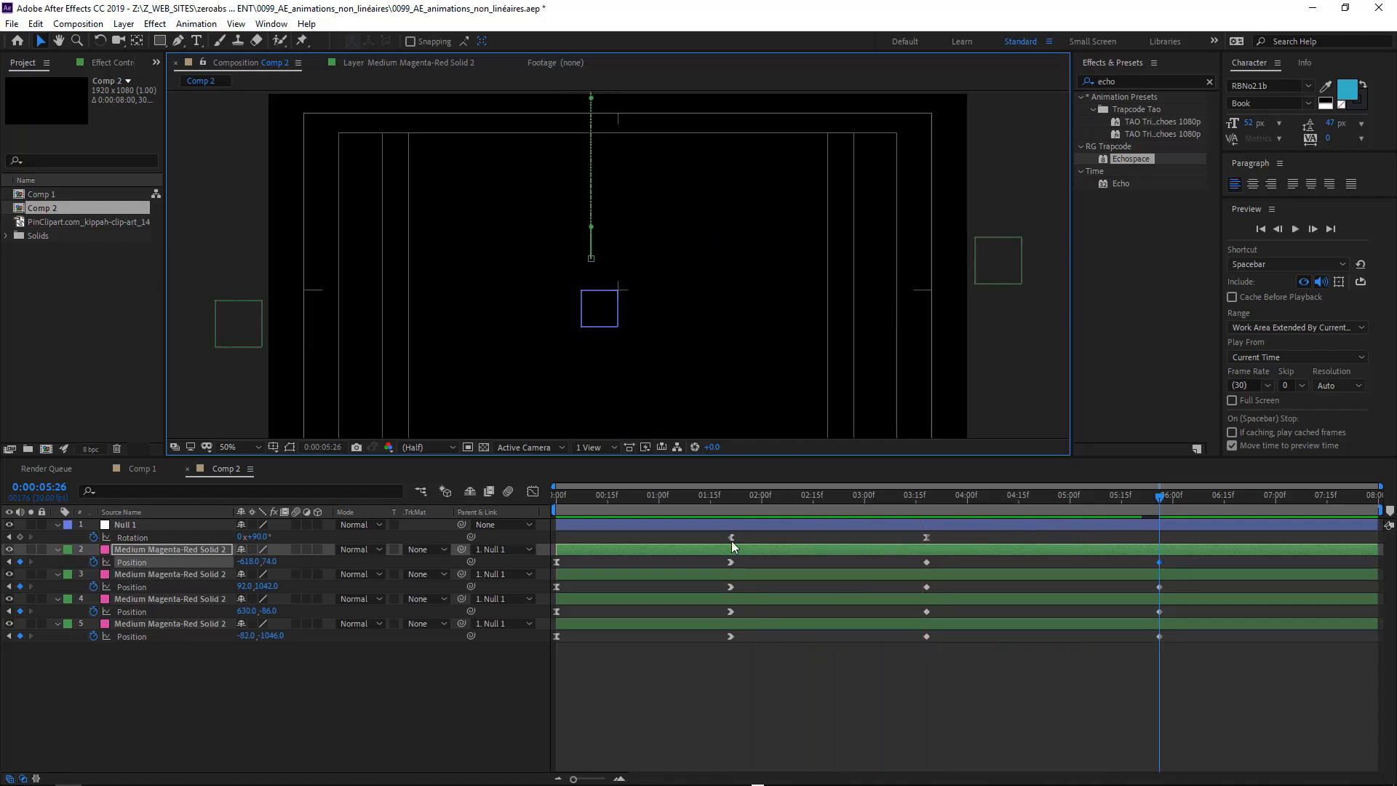
# Step: Shift the null's Rotation and the squares' later Position keyframes earlier, to about 0:00:01:07, 0:00:02:08 and 0:00:03:13
pyautogui.moveTo(714, 536); pyautogui.dragTo(1165, 651)
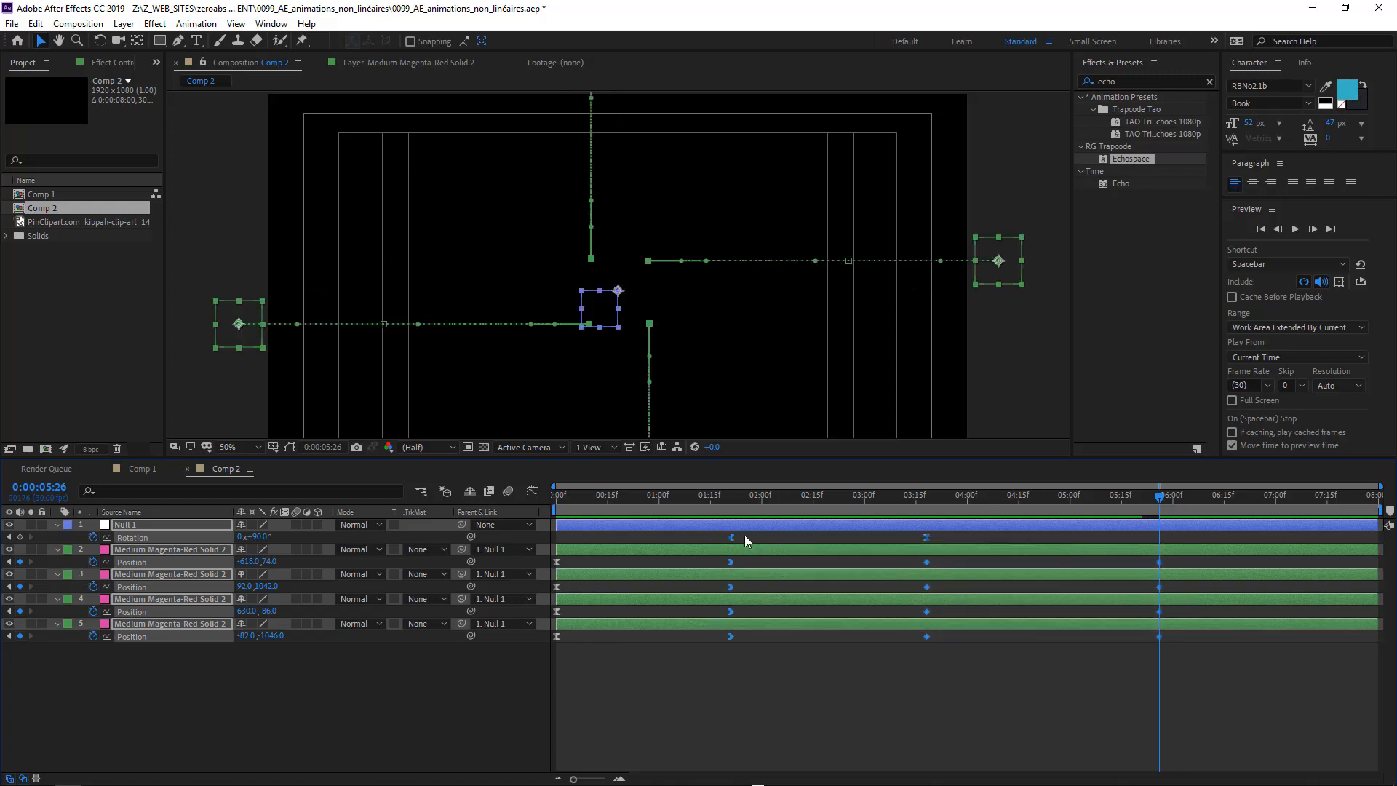
pyautogui.moveTo(730, 537); pyautogui.dragTo(682, 543)
pyautogui.click(1084, 636)
pyautogui.moveTo(1135, 640)
pyautogui.mouseDown()
pyautogui.moveTo(827, 534)
pyautogui.moveTo(726, 540)
pyautogui.moveTo(790, 539)
pyautogui.mouseUp()
pyautogui.moveTo(982, 560)
pyautogui.mouseDown()
pyautogui.moveTo(1058, 613)
pyautogui.moveTo(1048, 643)
pyautogui.mouseUp()
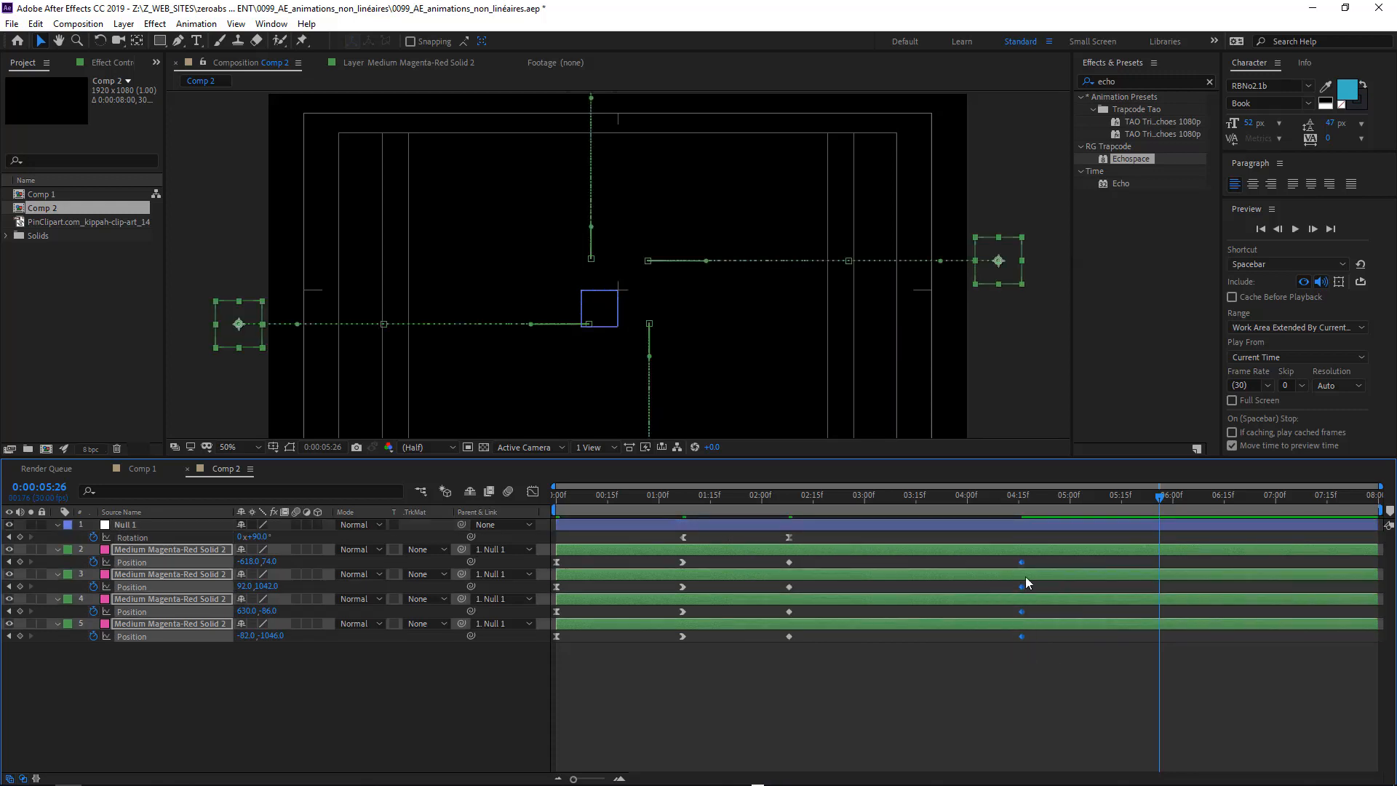
pyautogui.moveTo(1022, 562); pyautogui.dragTo(923, 565)
# Step: Apply an ease-out to the four squares' third Position keyframes and scrub to 0:00:02:14
pyautogui.moveTo(779, 559); pyautogui.dragTo(806, 654)
pyautogui.moveTo(775, 559); pyautogui.dragTo(812, 655)
pyautogui.moveTo(785, 494)
pyautogui.mouseDown()
pyautogui.moveTo(890, 496)
pyautogui.moveTo(809, 495)
pyautogui.mouseUp()
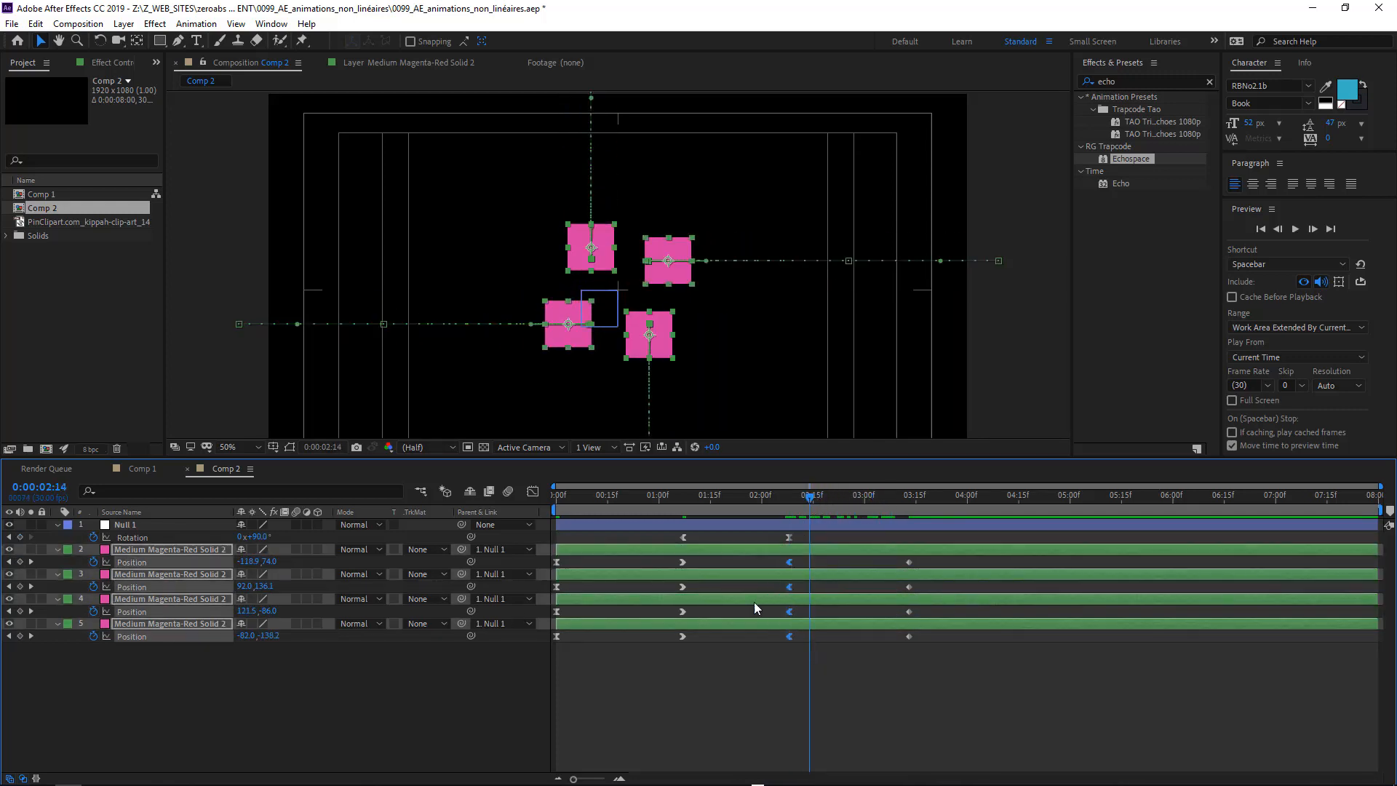
# Step: In the speed graph, lengthen the outgoing handles of the squares' third Position keyframes and raise their final keyframes above 4000 px/sec
pyautogui.click(529, 493)
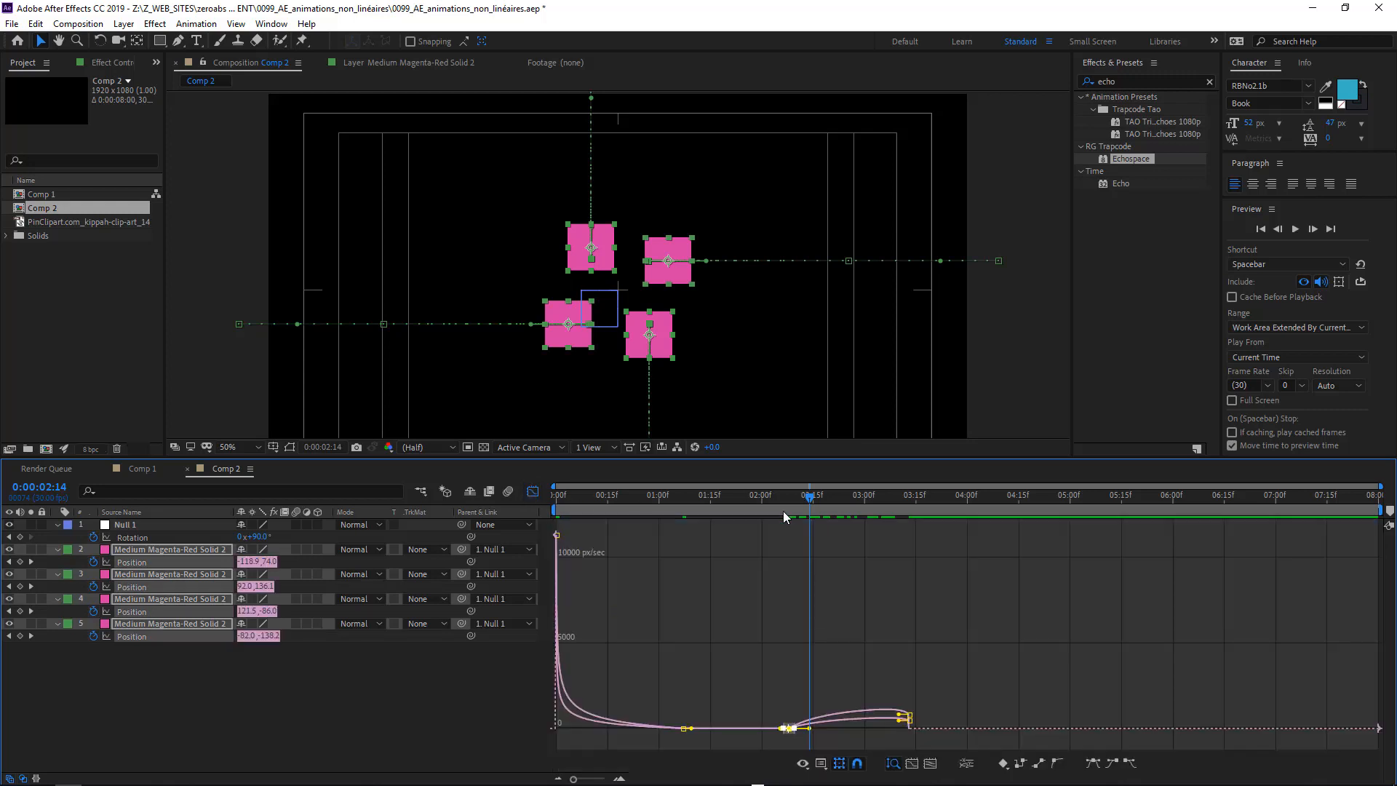
pyautogui.moveTo(800, 457); pyautogui.dragTo(800, 417)
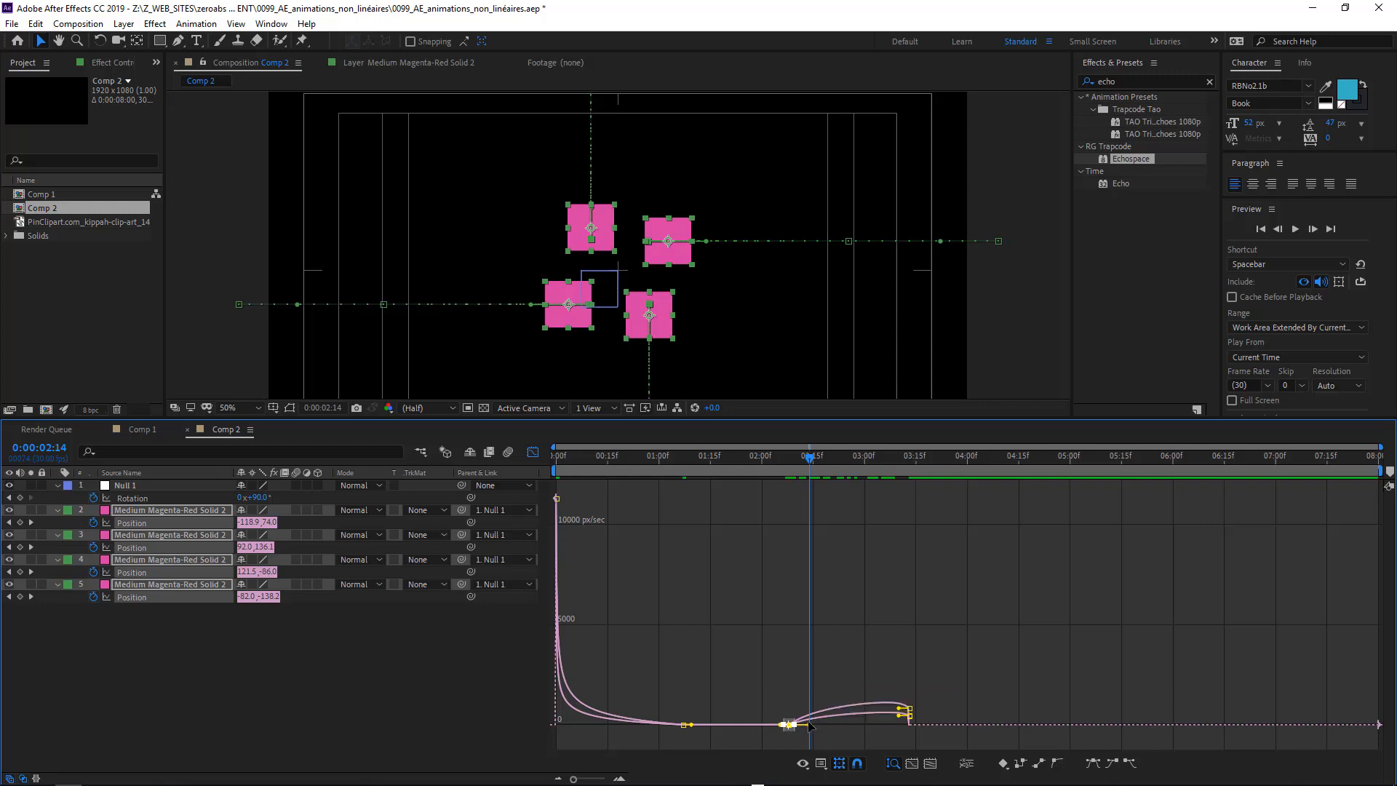
pyautogui.moveTo(812, 726); pyautogui.dragTo(837, 626)
pyautogui.click(904, 712)
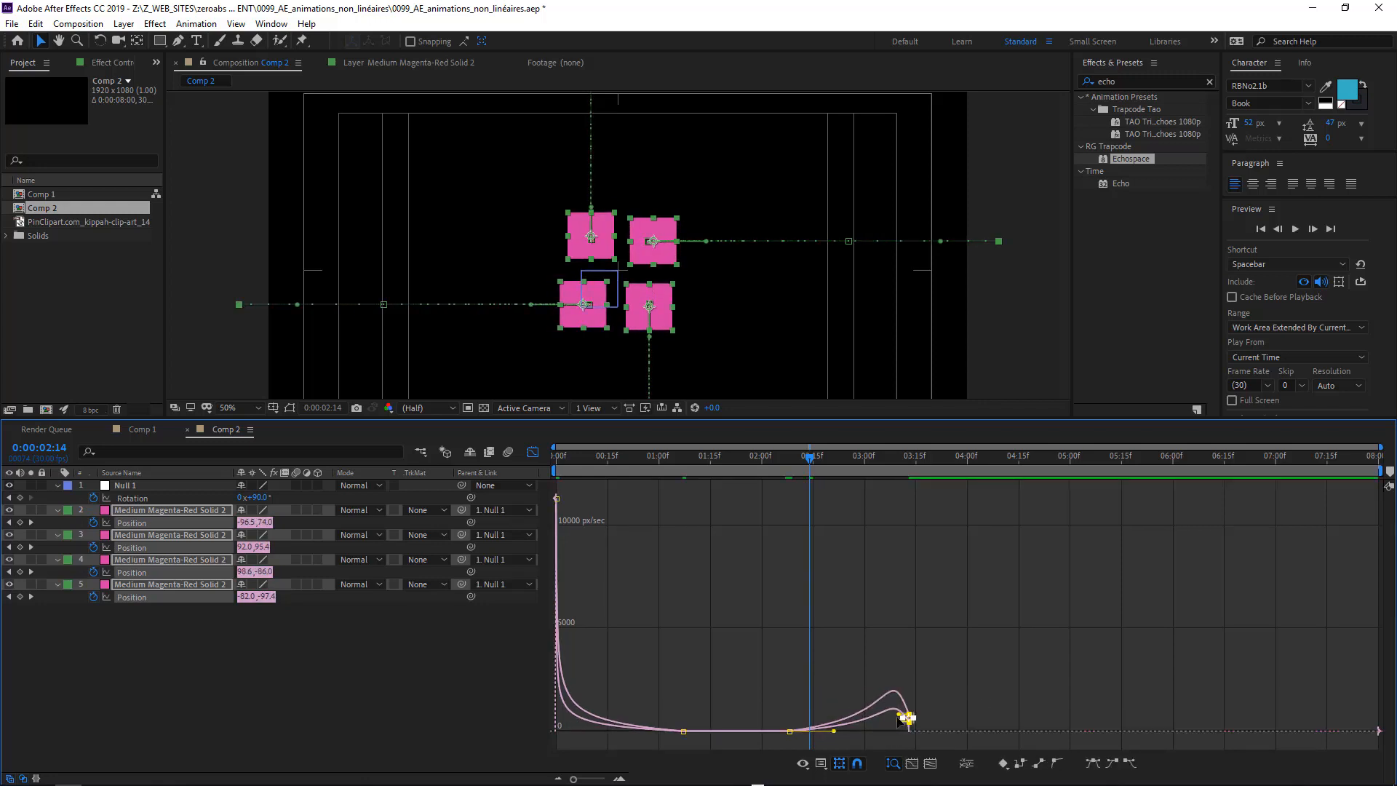
pyautogui.moveTo(902, 722); pyautogui.dragTo(918, 651)
pyautogui.moveTo(709, 712); pyautogui.dragTo(642, 731)
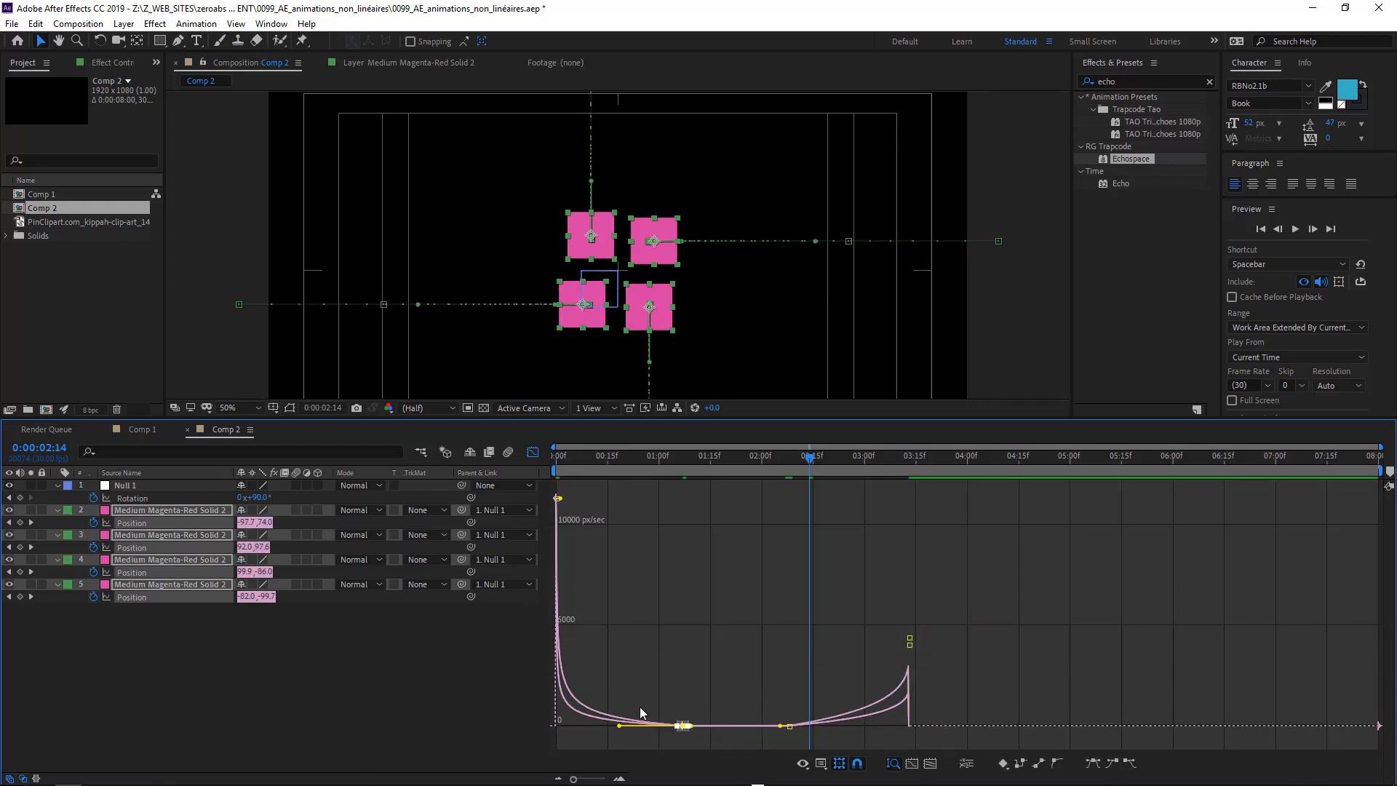
# Step: Lengthen the outgoing speed handle of the null's first Rotation keyframe, return to the layer bars and move to 0:00:04:22
pyautogui.click(533, 453)
pyautogui.click(683, 497)
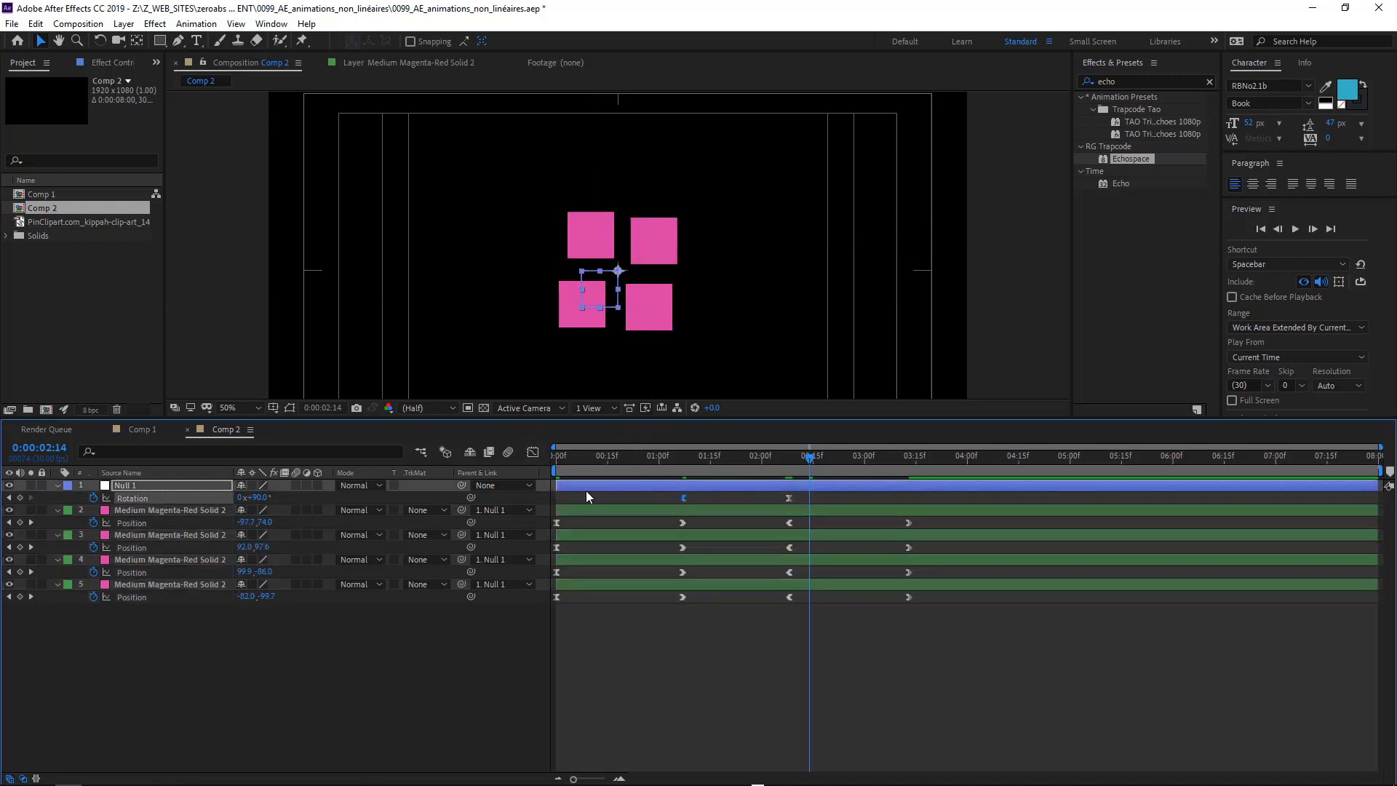
pyautogui.hotkey('shift', 'F3')
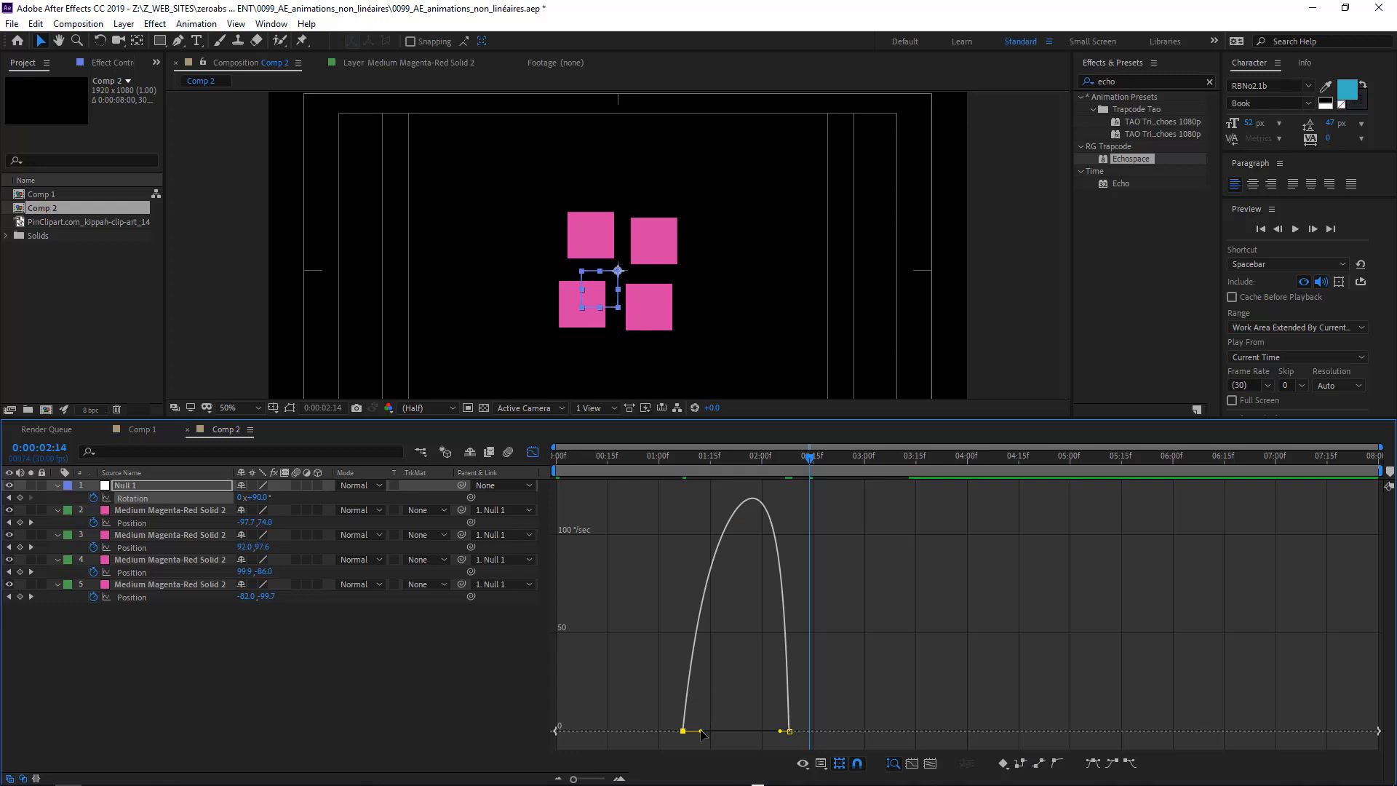
pyautogui.moveTo(701, 731); pyautogui.dragTo(747, 731)
pyautogui.click(532, 452)
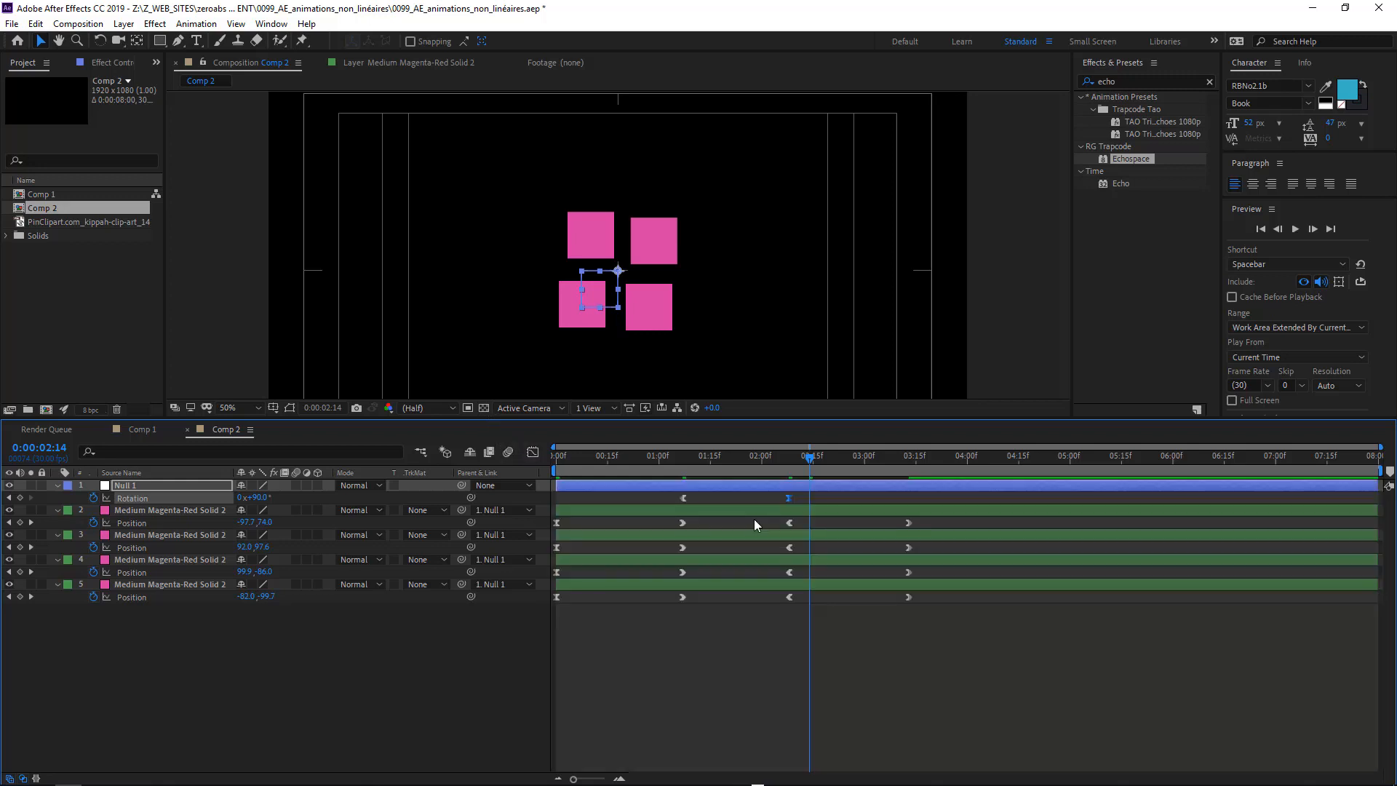
pyautogui.moveTo(1018, 456); pyautogui.dragTo(1042, 456)
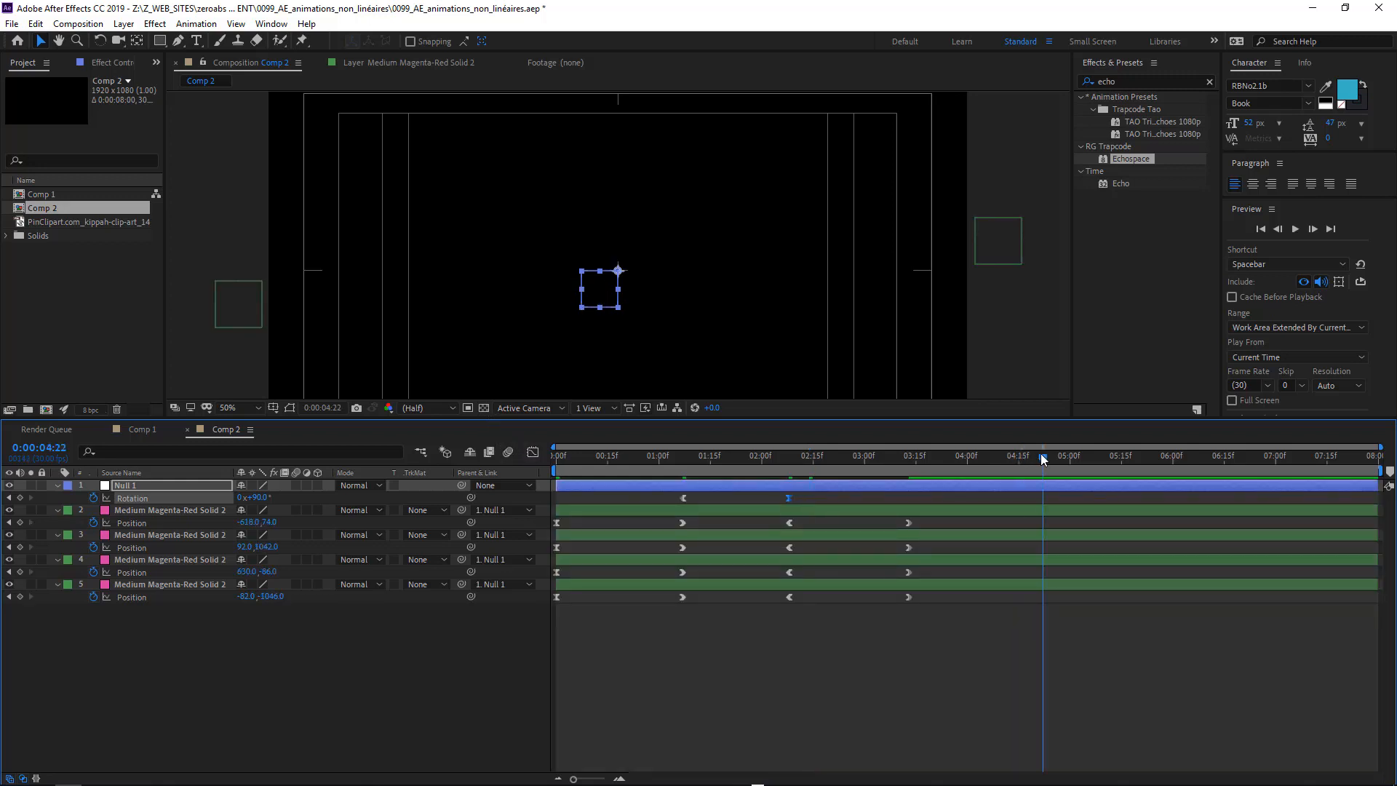
# Step: Preview, move the null's last Rotation and the squares' third Position keyframes to about 0:00:01:22, final Positions to about 0:00:02:27, and replay
pyautogui.press('space')
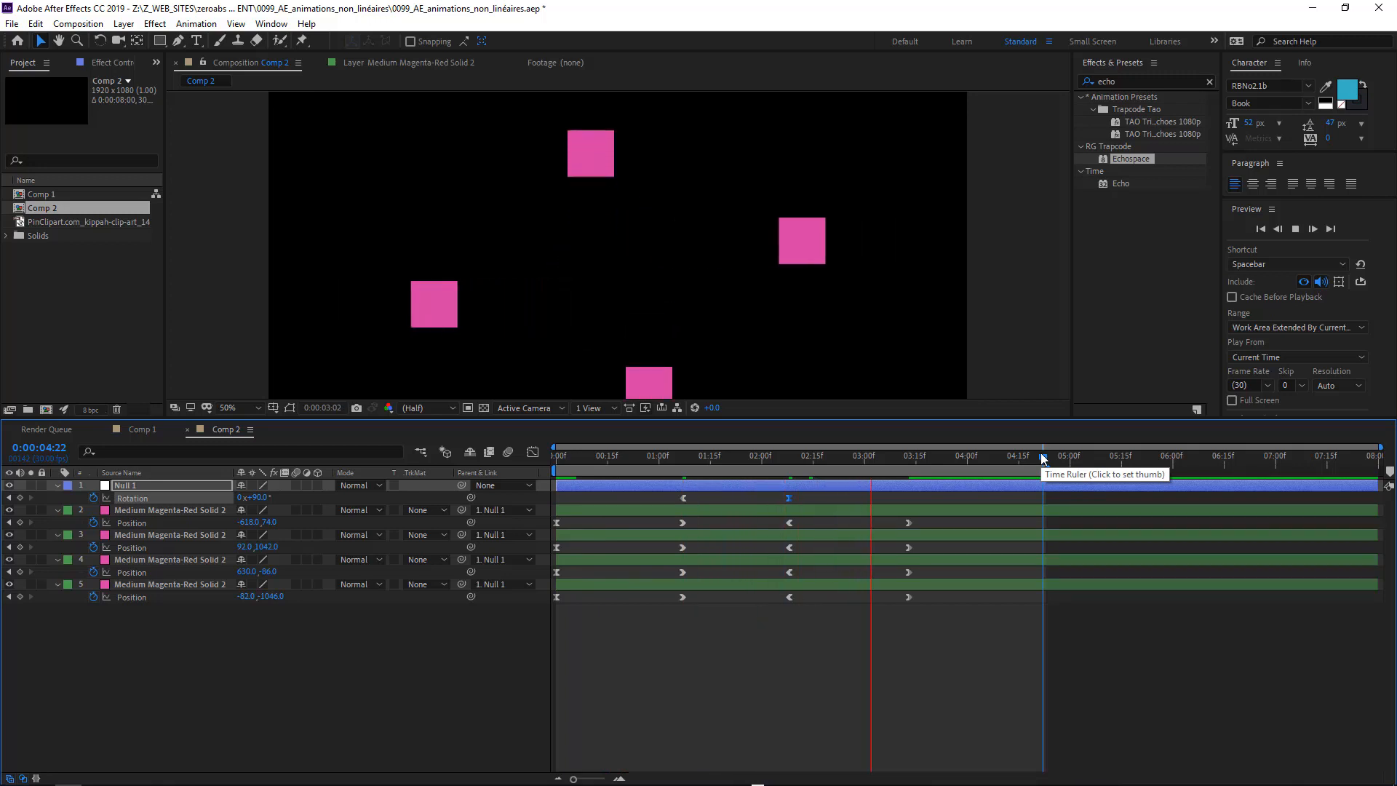
pyautogui.press('space')
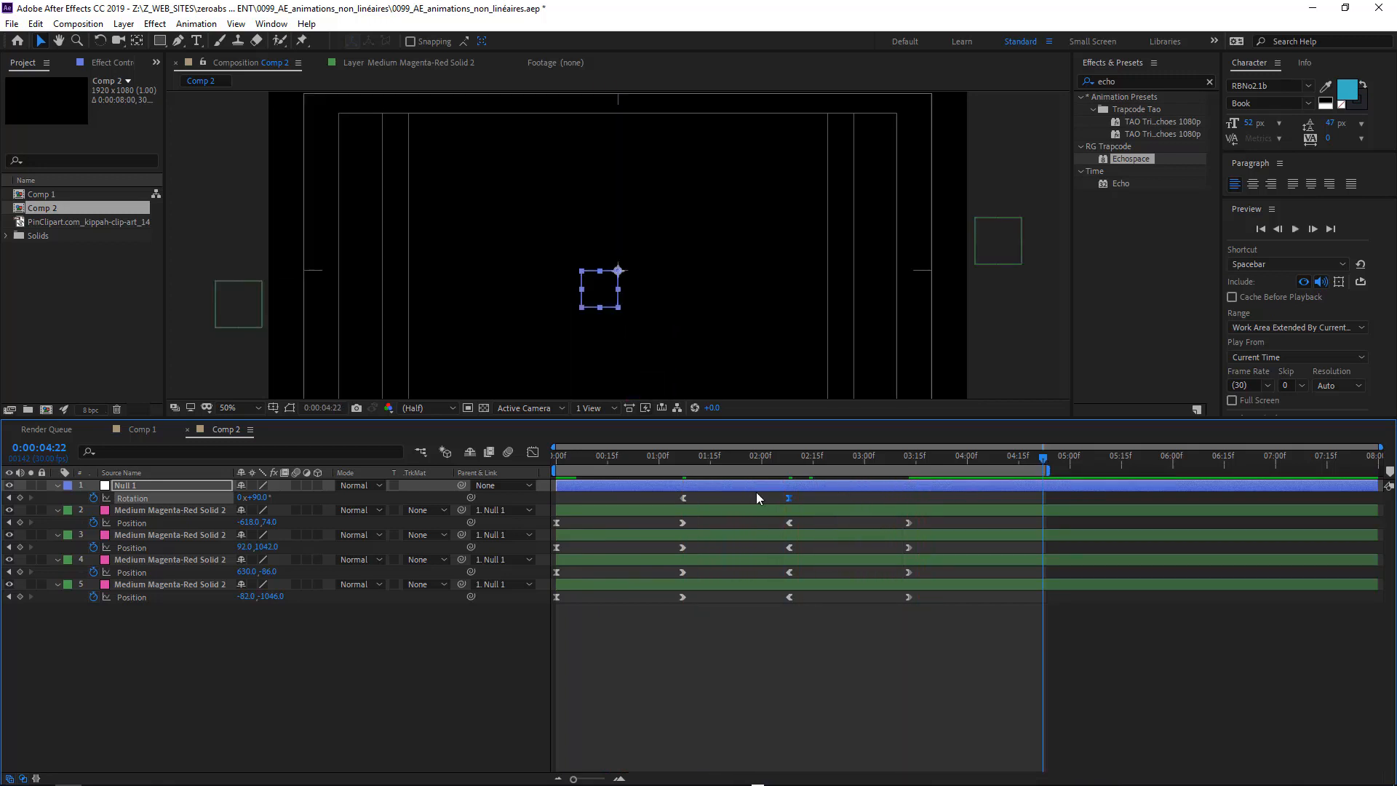
pyautogui.moveTo(756, 498); pyautogui.dragTo(918, 602)
pyautogui.moveTo(790, 499); pyautogui.dragTo(732, 504)
pyautogui.press('space')
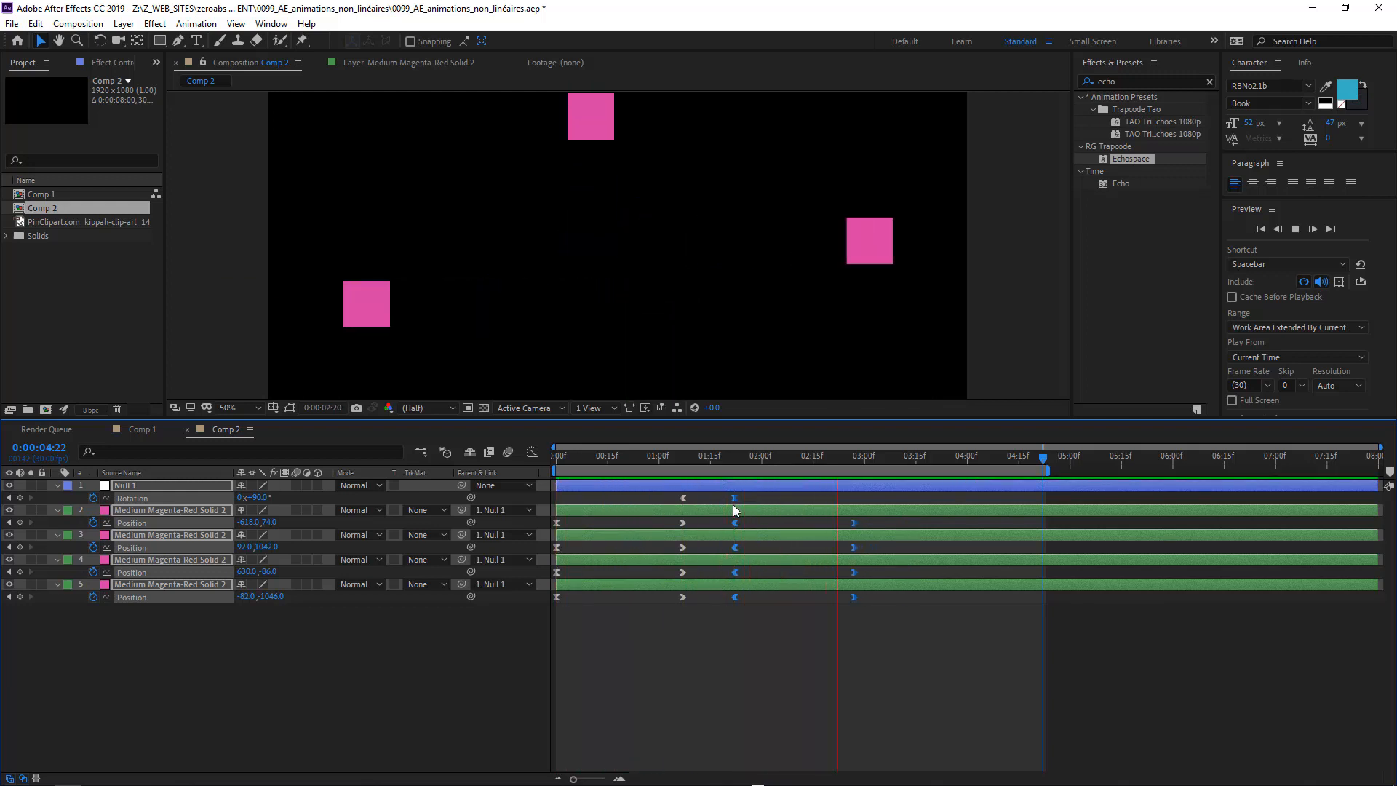
pyautogui.press('space')
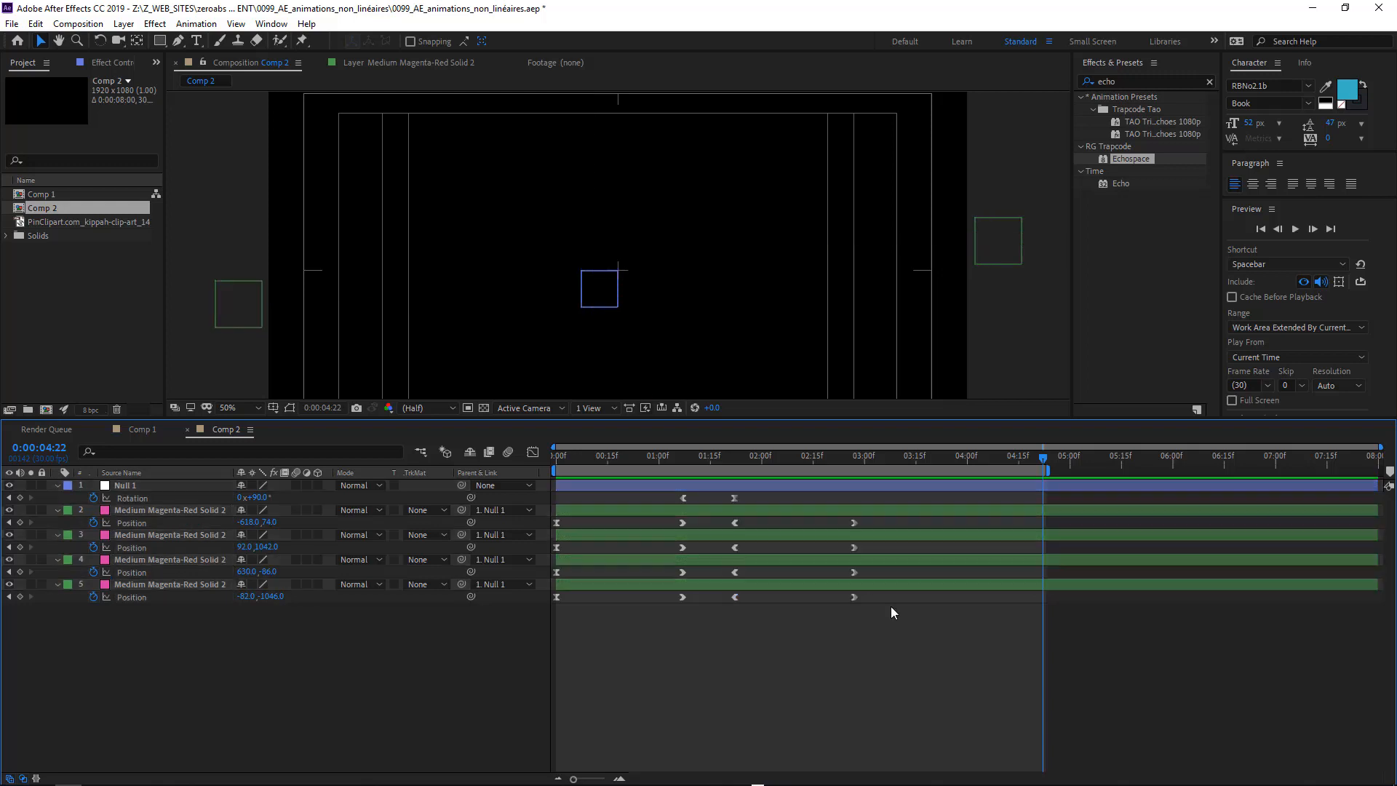
# Step: Shift the four squares' final Position keyframes earlier to about 0:00:02:13 and preview the faster exit
pyautogui.moveTo(890, 605)
pyautogui.mouseDown()
pyautogui.moveTo(845, 508)
pyautogui.moveTo(806, 525)
pyautogui.mouseUp()
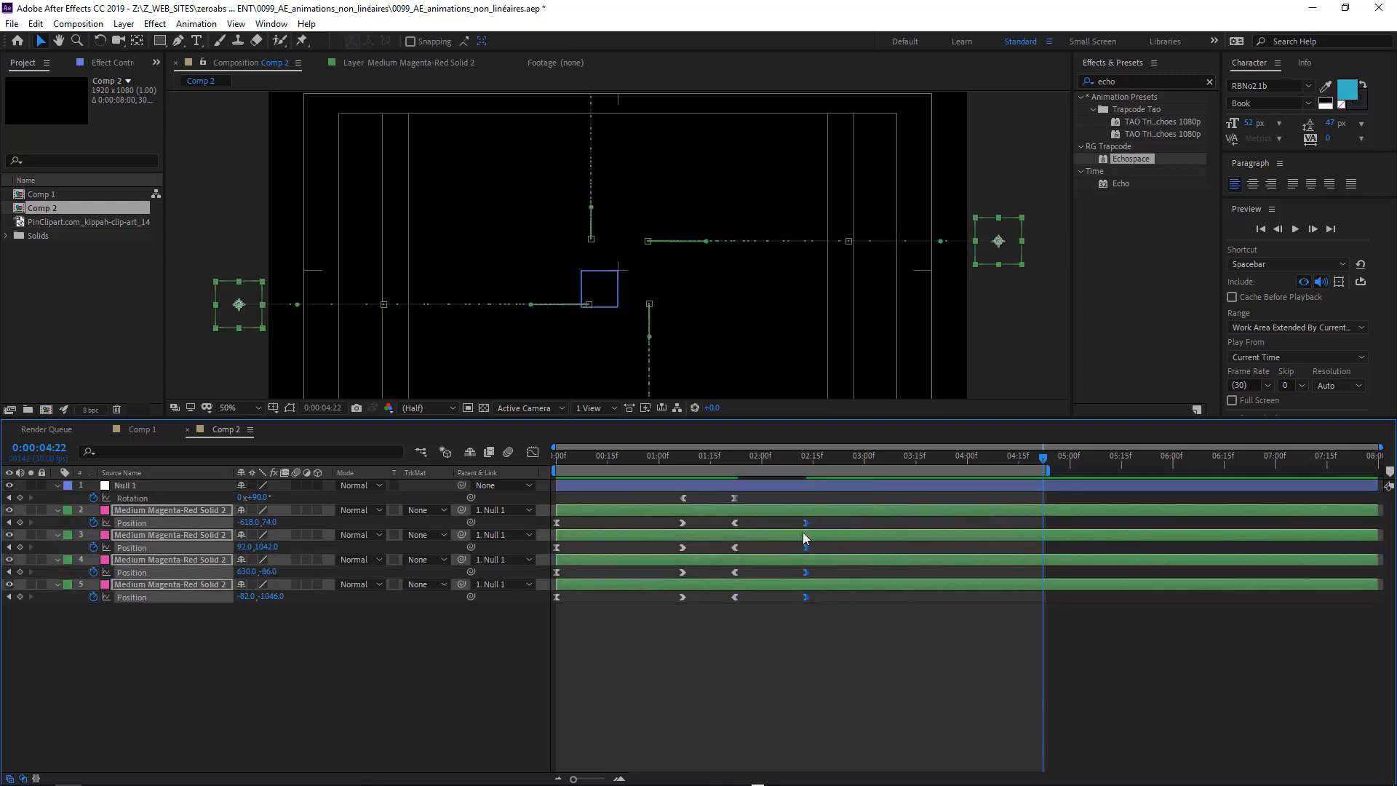
pyautogui.press('space')
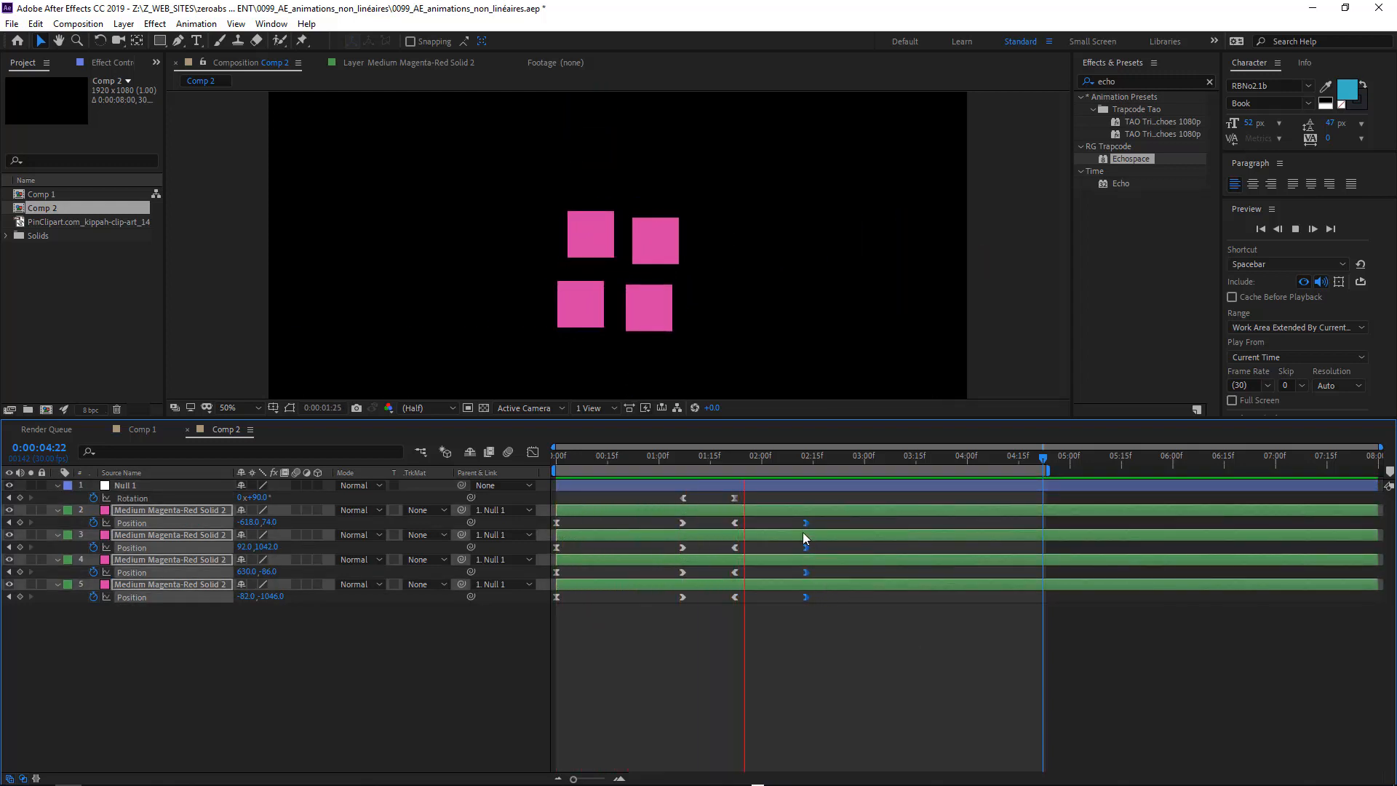
pyautogui.press('space')
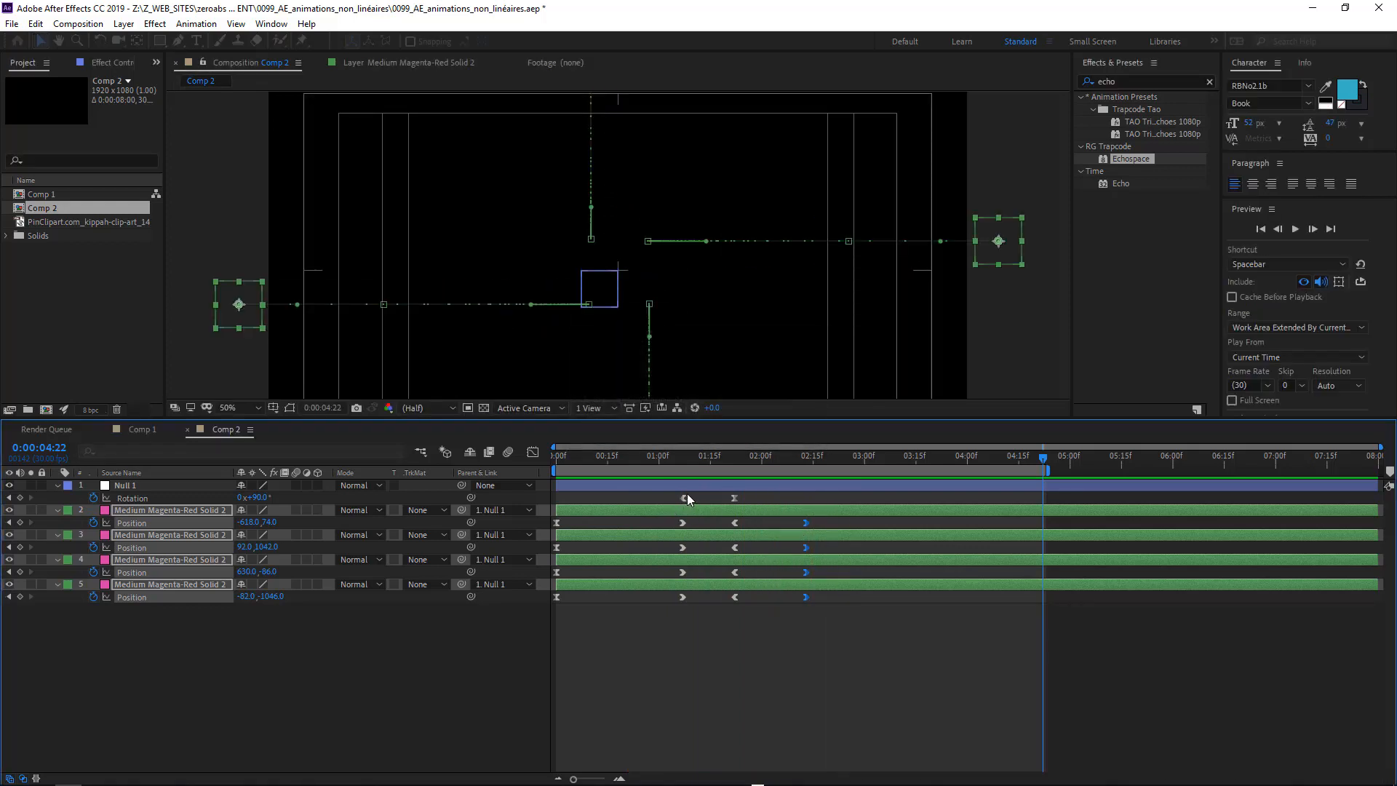
# Step: Stretch the null's Rotation so its keyframes sit at 0:00:00:13 and about 0:00:02:03, previewing the animation between adjustments
pyautogui.moveTo(684, 499); pyautogui.dragTo(760, 499)
pyautogui.press('space')
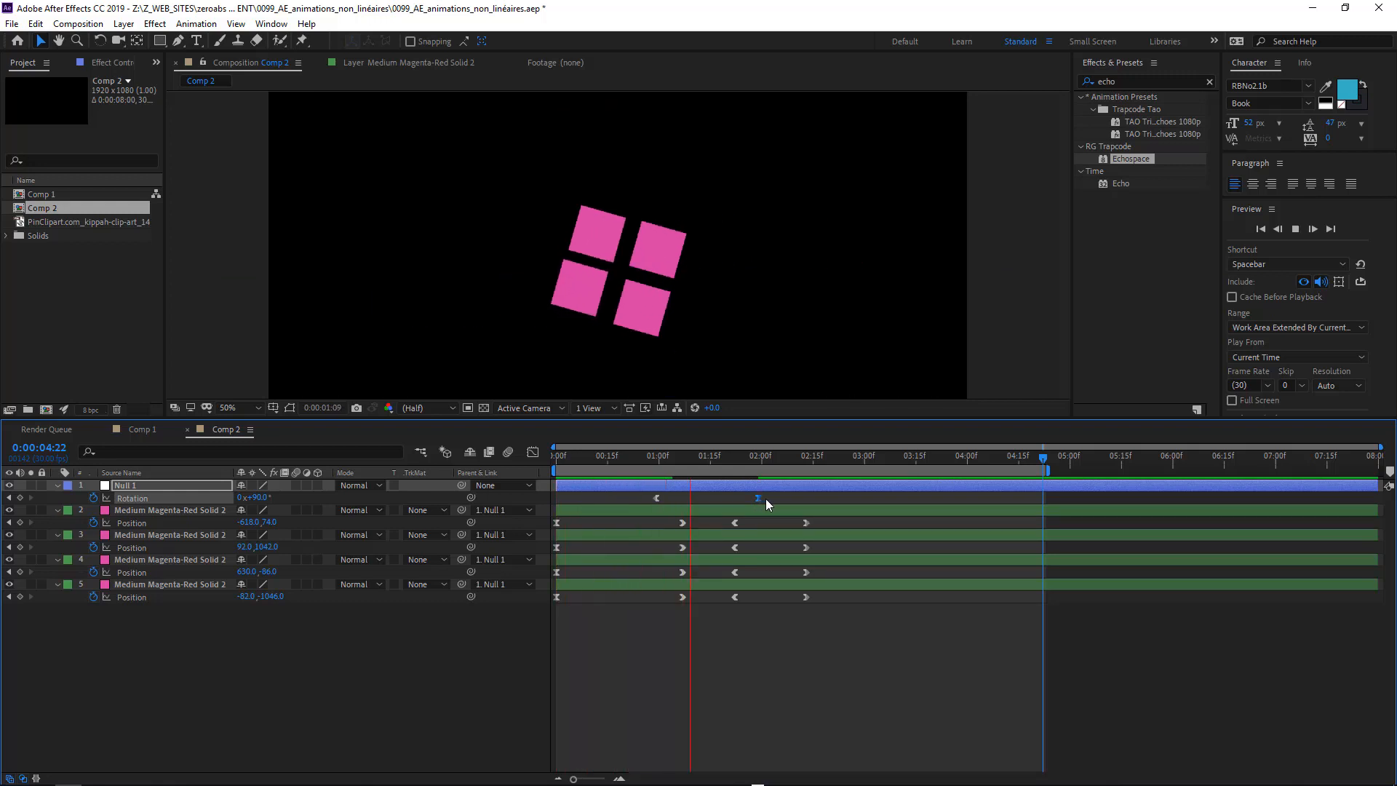
pyautogui.press('space')
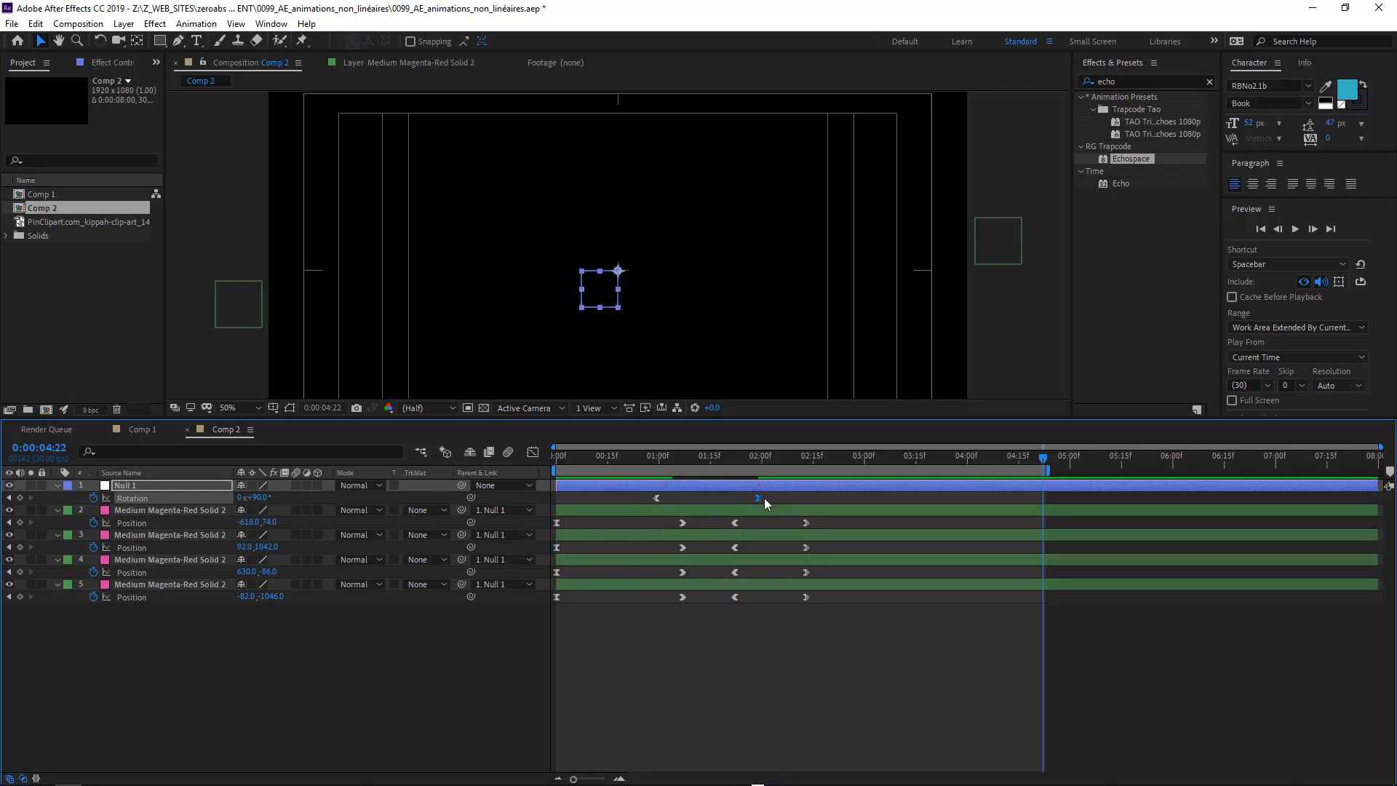
pyautogui.moveTo(759, 497); pyautogui.dragTo(771, 498)
pyautogui.moveTo(654, 498); pyautogui.dragTo(634, 502)
pyautogui.press('space')
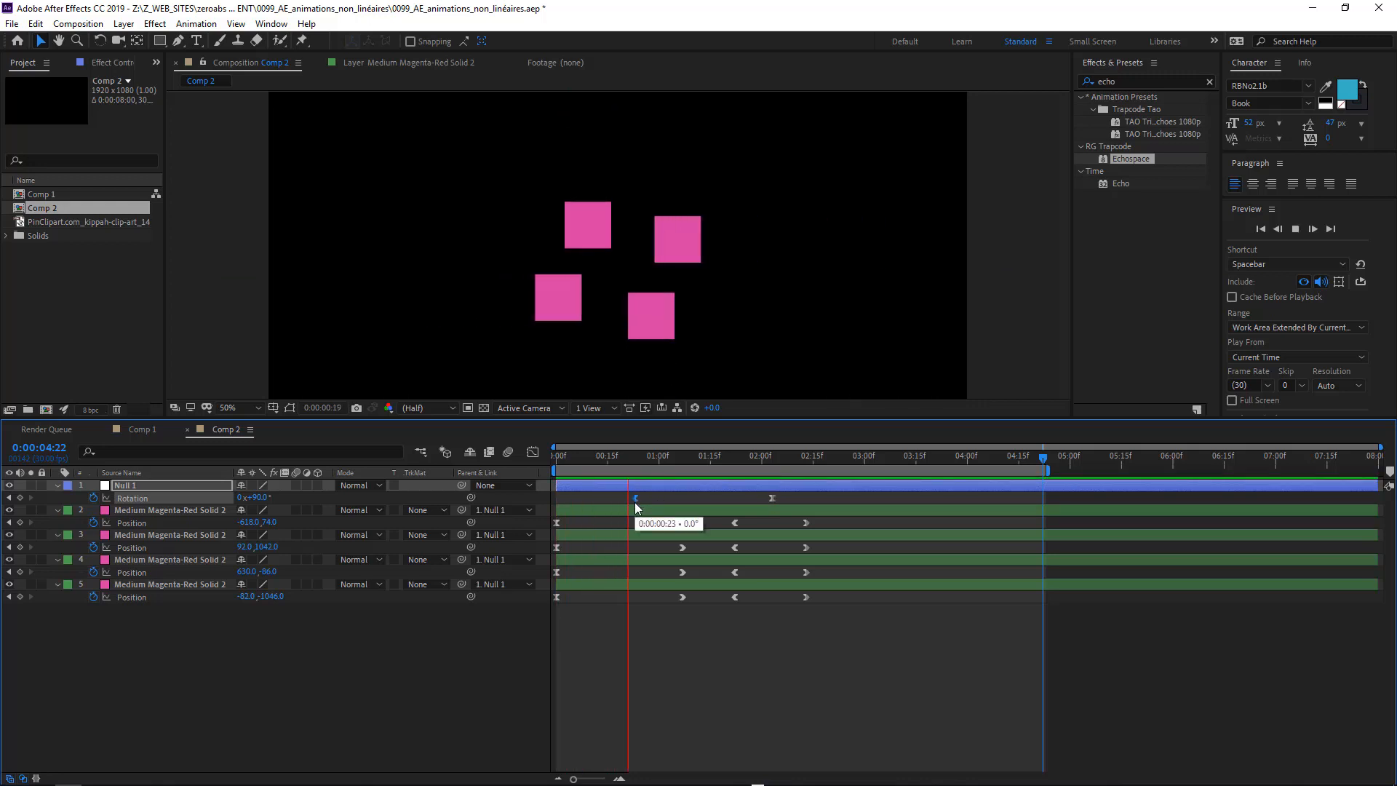
pyautogui.press('space')
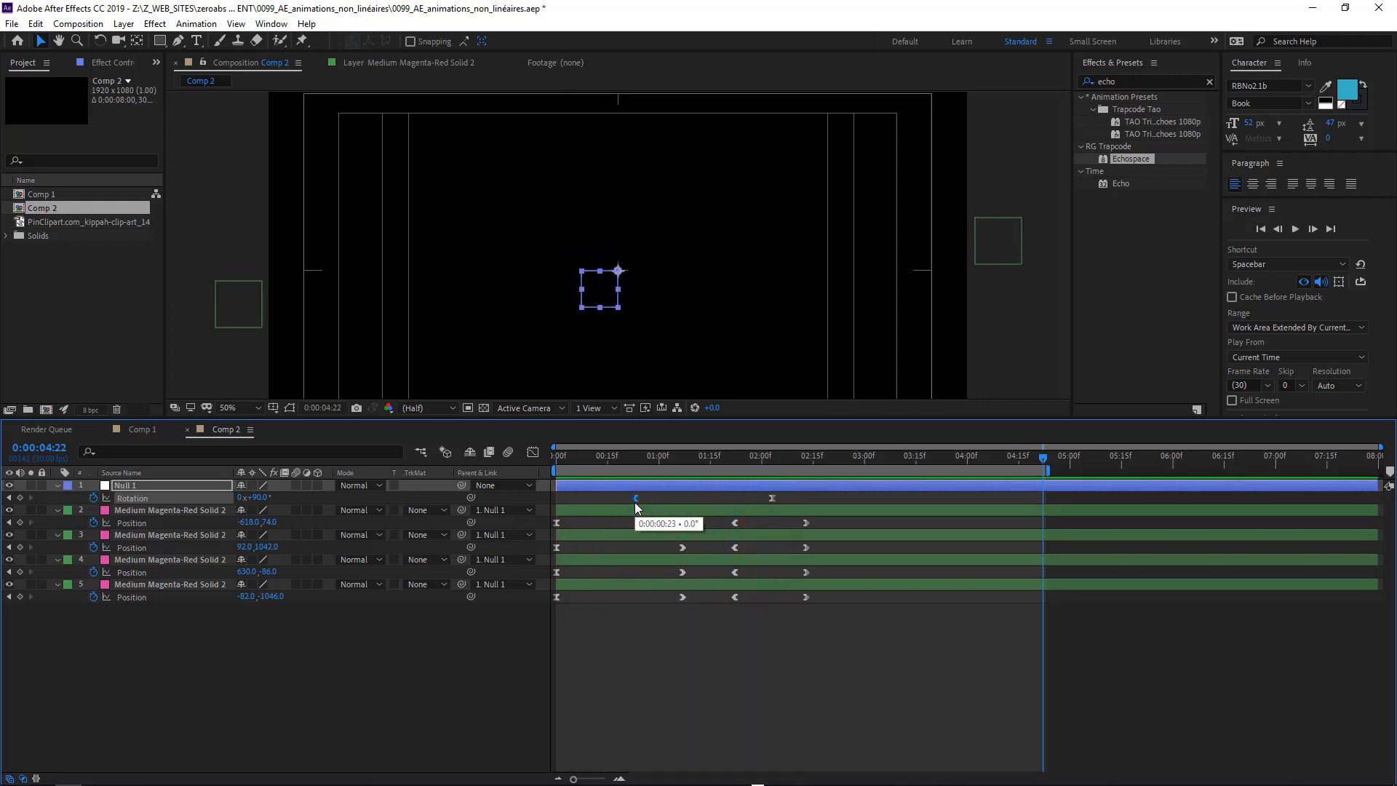
pyautogui.moveTo(634, 502); pyautogui.dragTo(601, 500)
pyautogui.press('space')
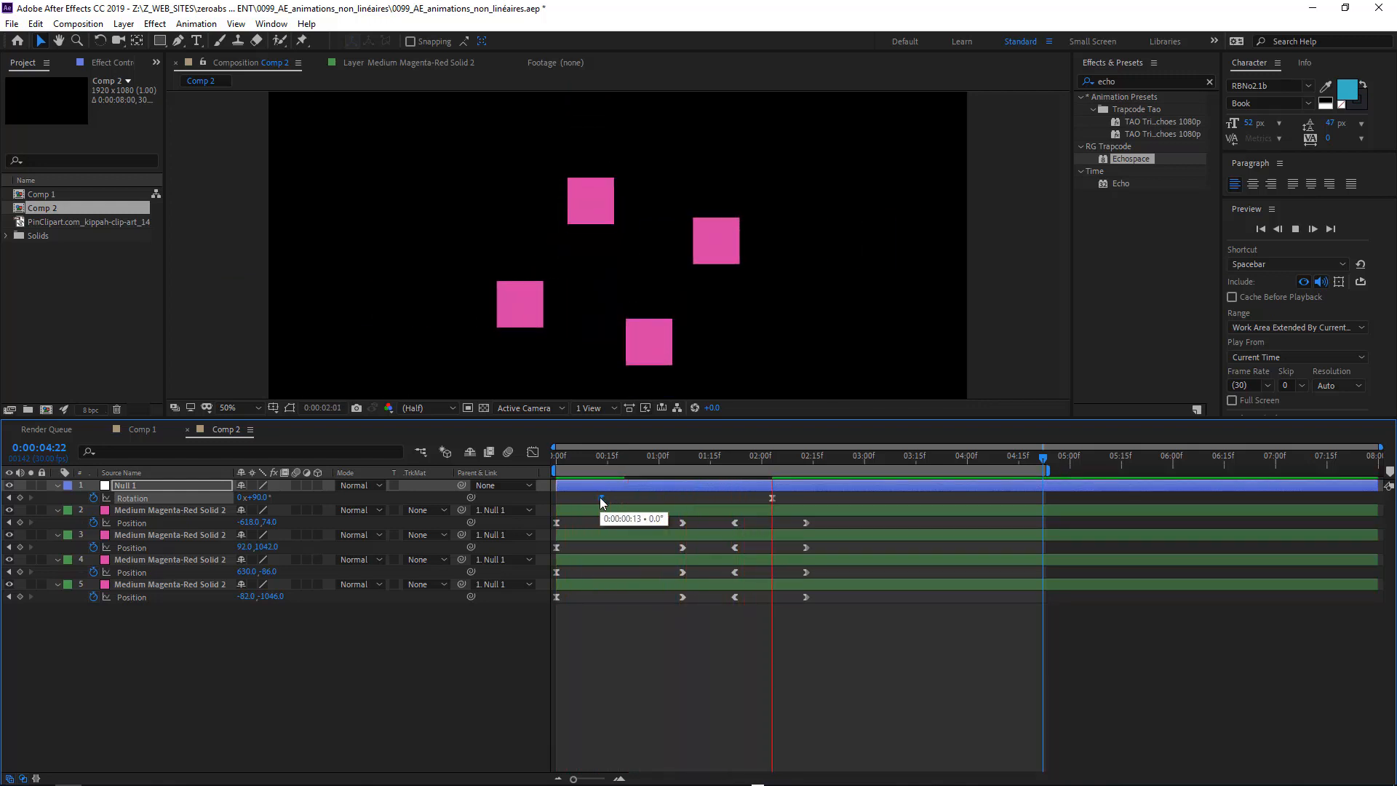
pyautogui.press('space')
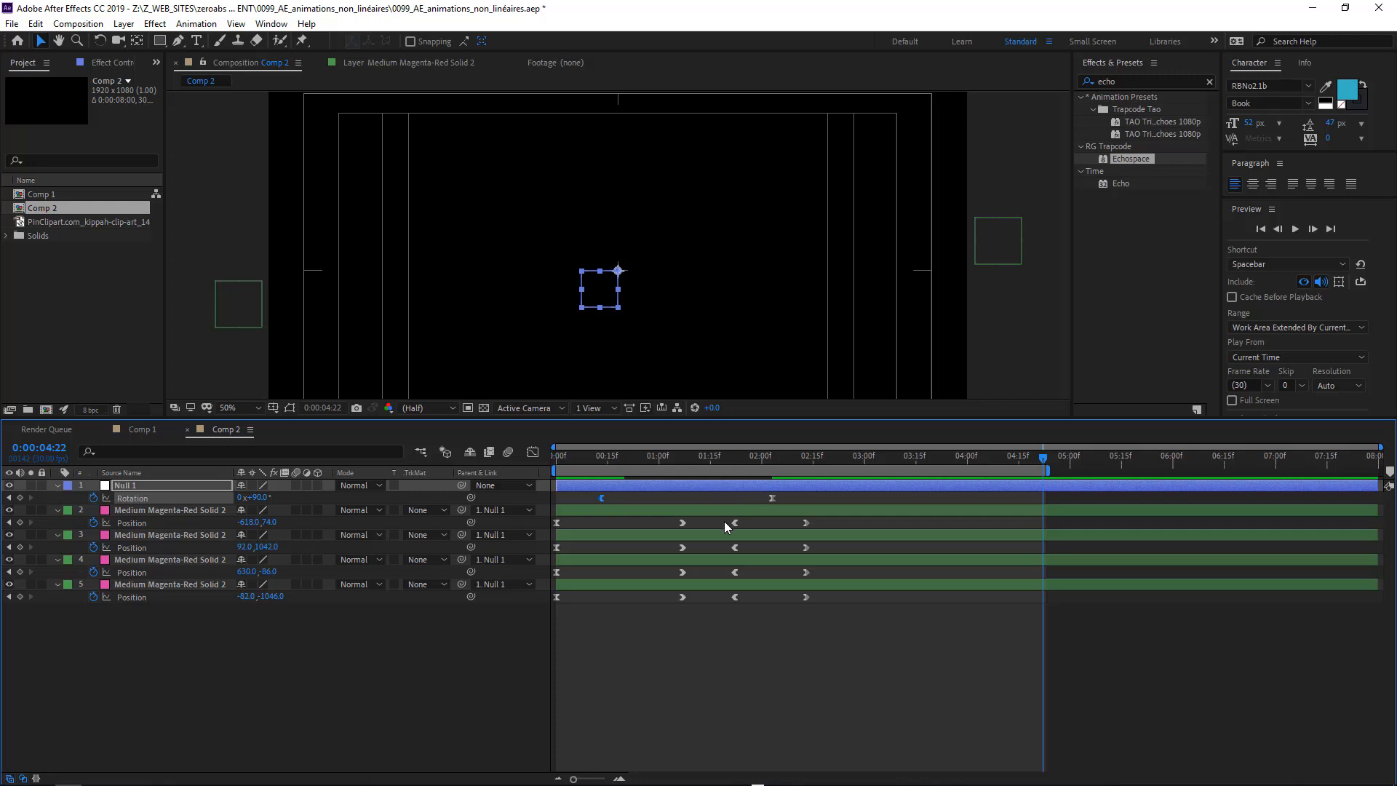
# Step: Move the squares' last two Position keyframes to about 0:00:01:16 and 0:00:02:07, the null's last Rotation keyframe to 0:00:02:01, and preview
pyautogui.moveTo(723, 521); pyautogui.dragTo(815, 603)
pyautogui.moveTo(734, 525); pyautogui.dragTo(766, 497)
pyautogui.press('space')
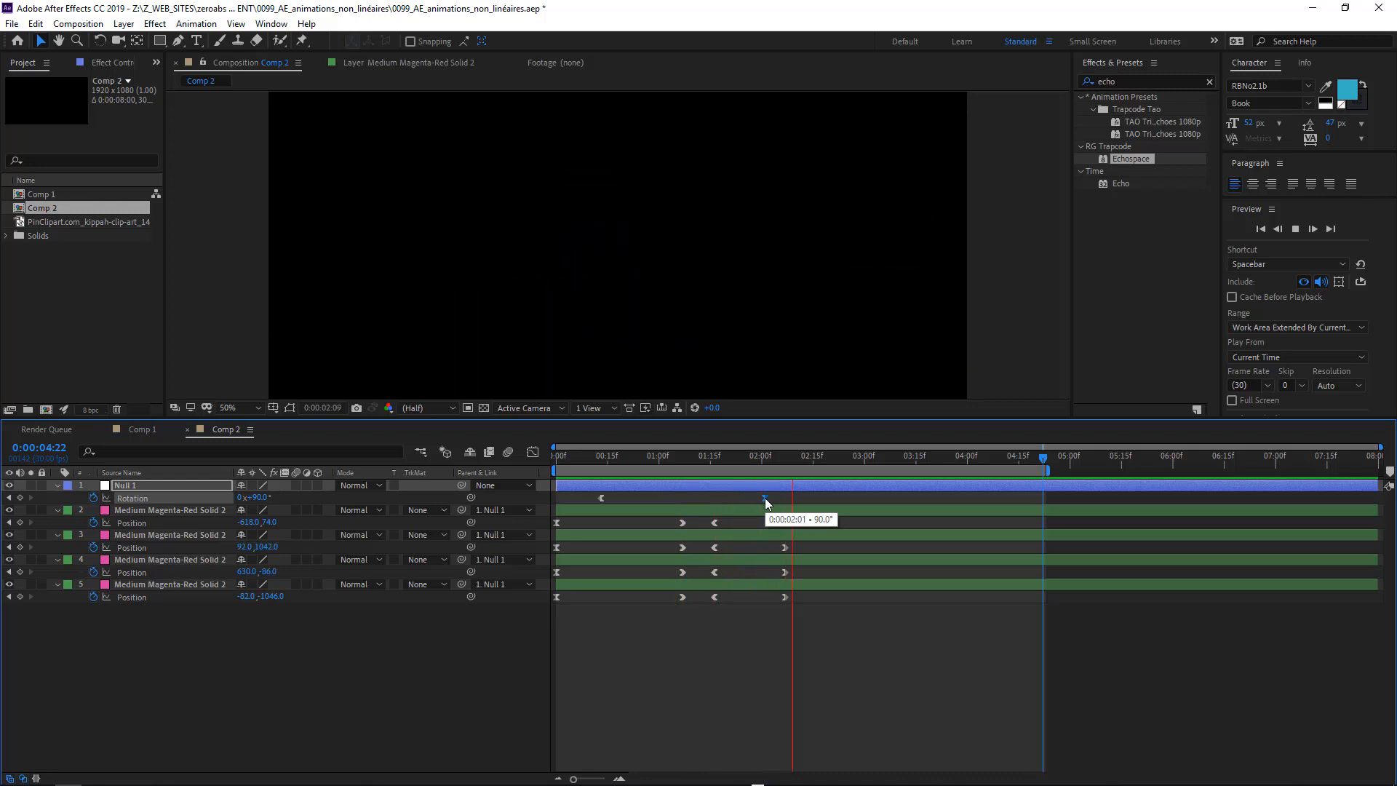
pyautogui.press('space')
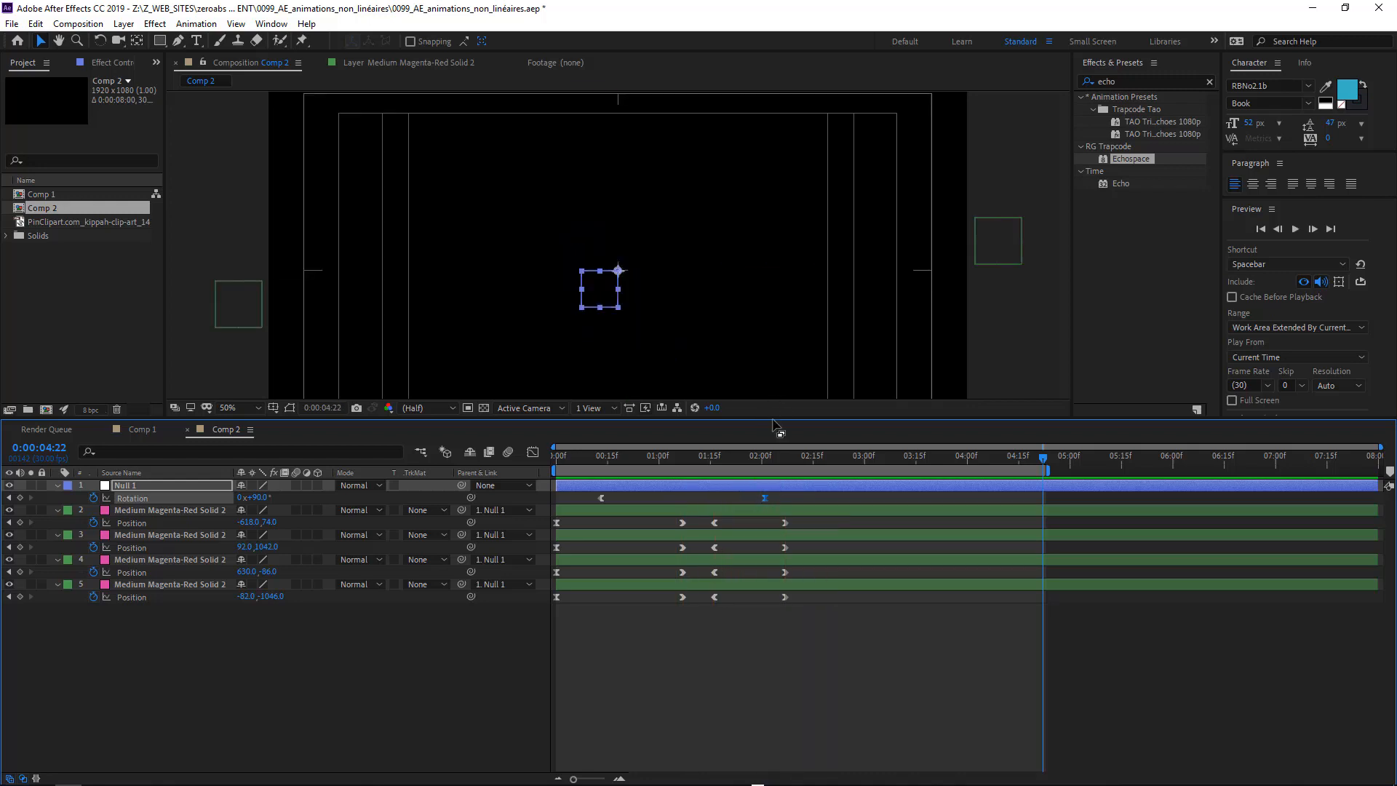
# Step: Enlarge the Composition viewer, centre the frame in it and scrub the timeline to 0:00:01:11
pyautogui.moveTo(774, 417); pyautogui.dragTo(772, 507)
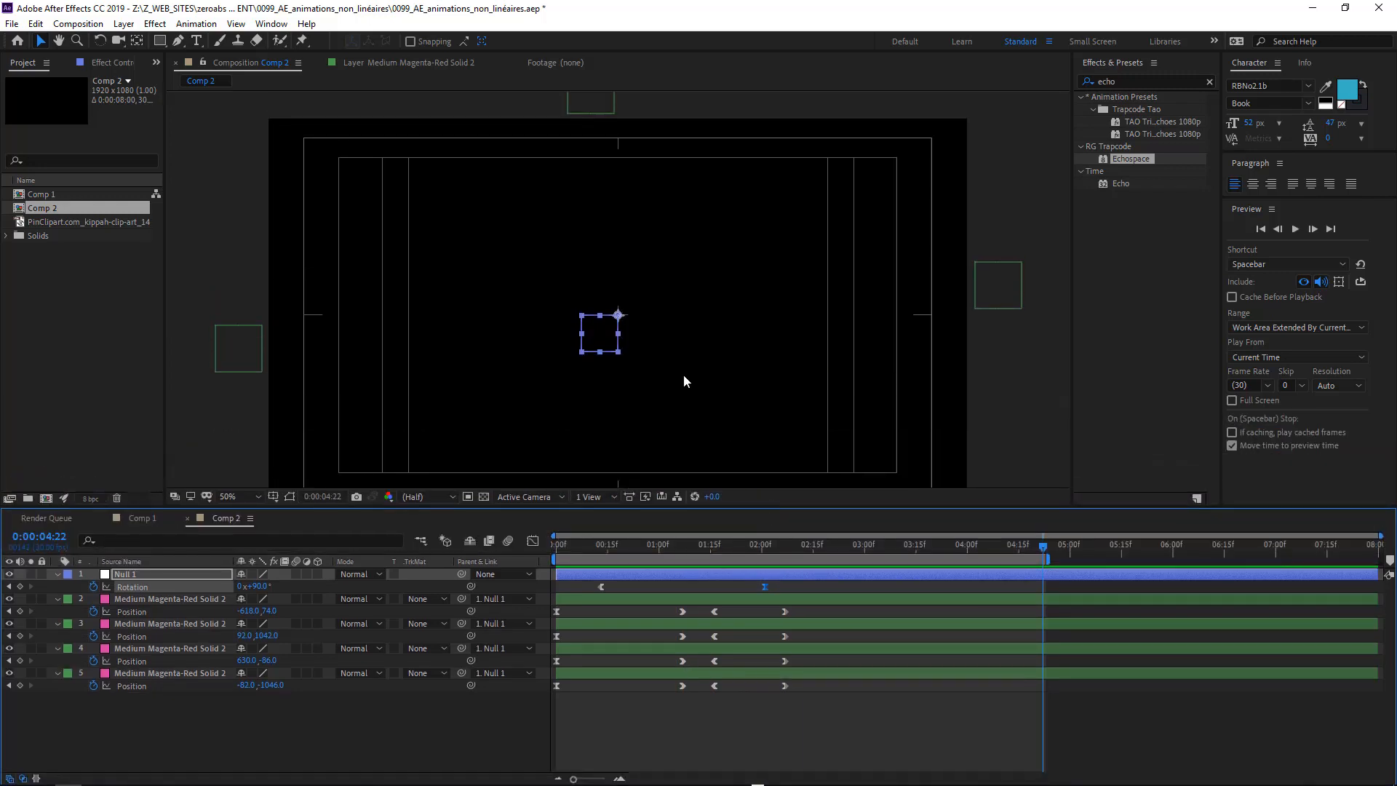
pyautogui.press('h')
pyautogui.moveTo(717, 320); pyautogui.dragTo(724, 339)
pyautogui.press('space')
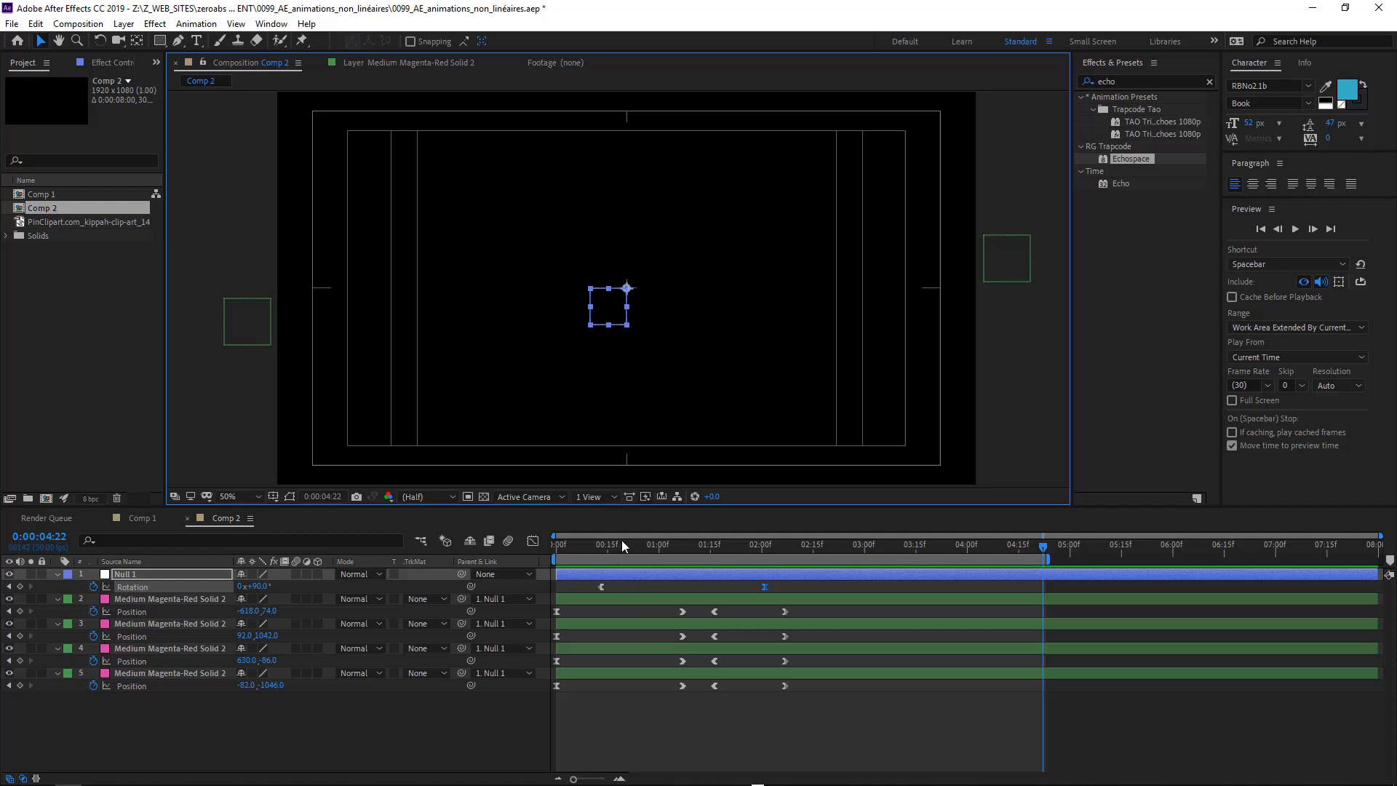
pyautogui.moveTo(622, 539); pyautogui.dragTo(697, 551)
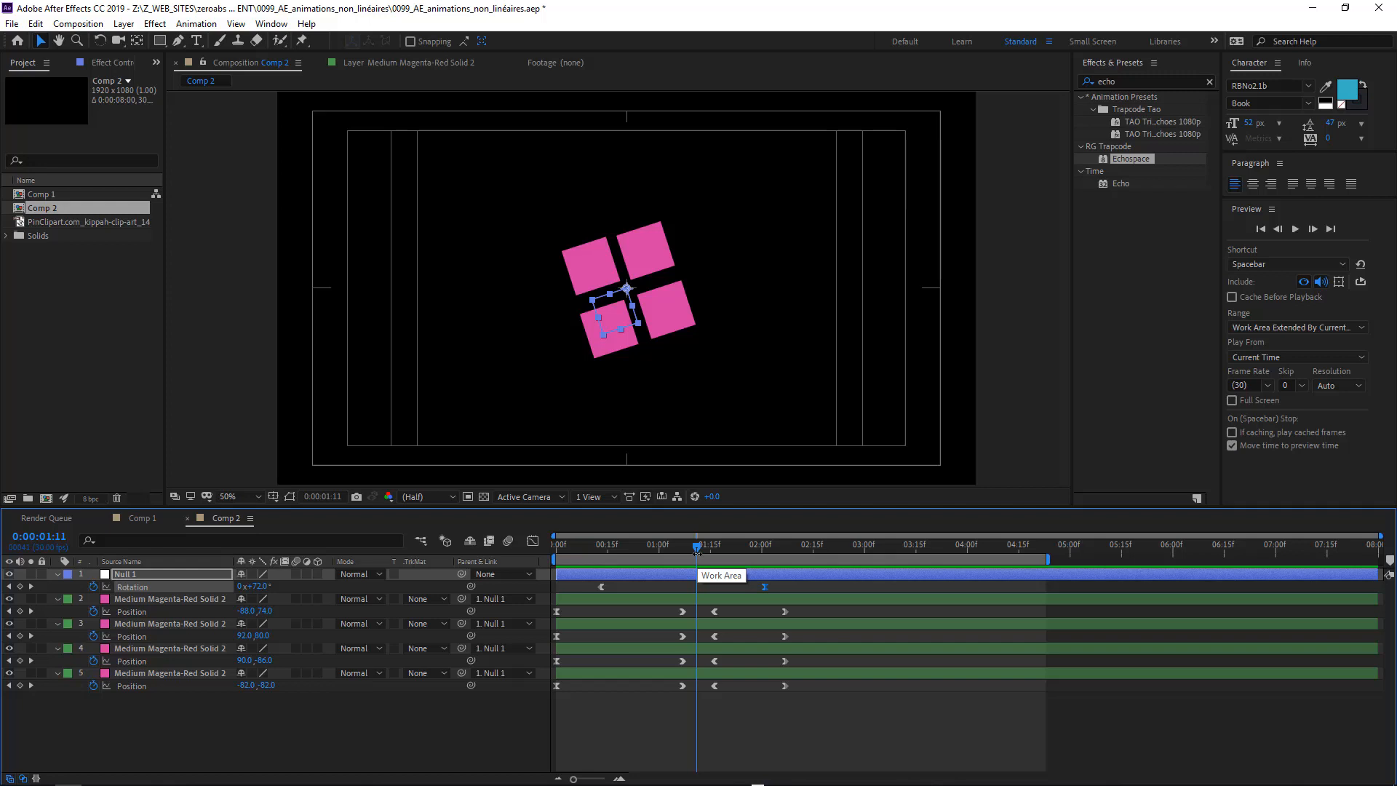
# Step: Create a new magenta solid at the full composition size
pyautogui.hotkey('ctrl', 'y')
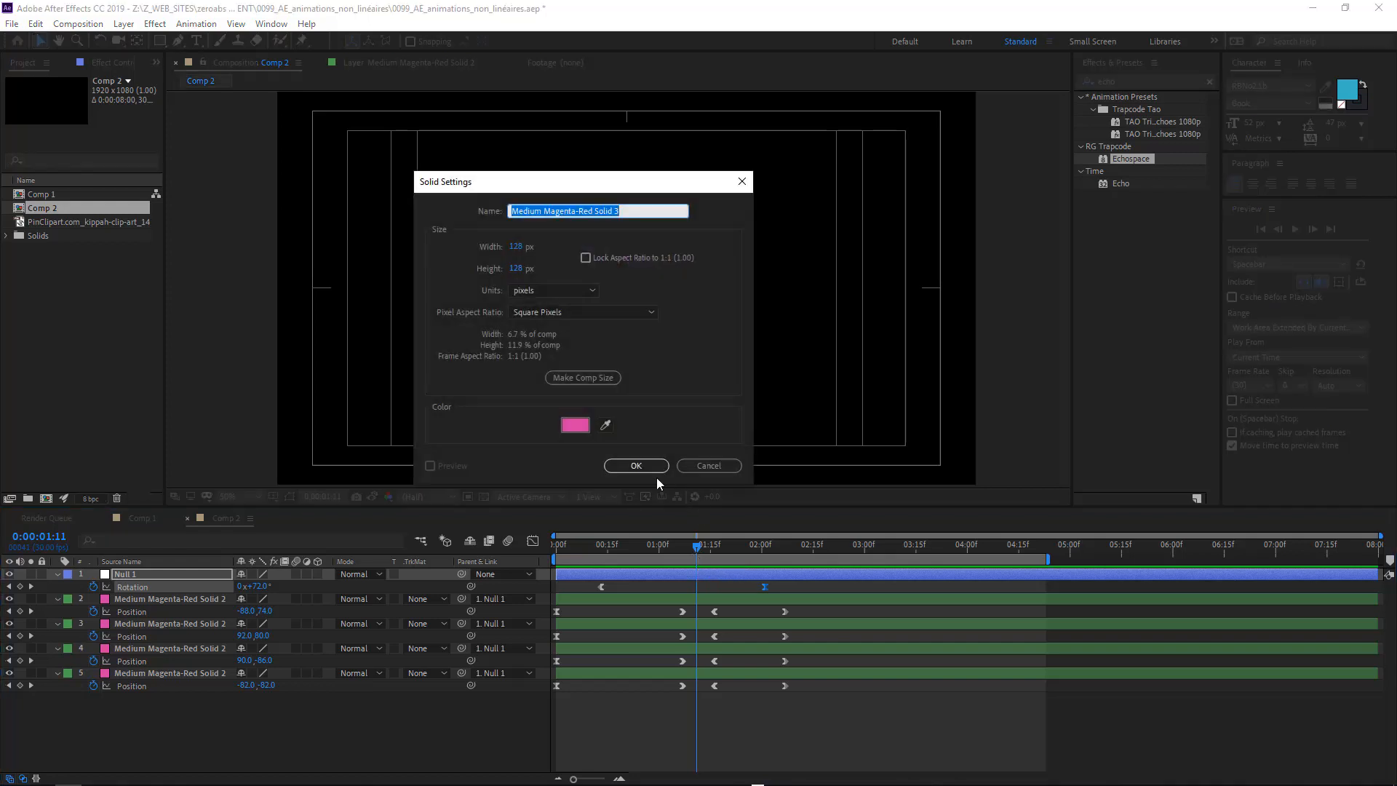
pyautogui.click(586, 377)
pyautogui.click(636, 464)
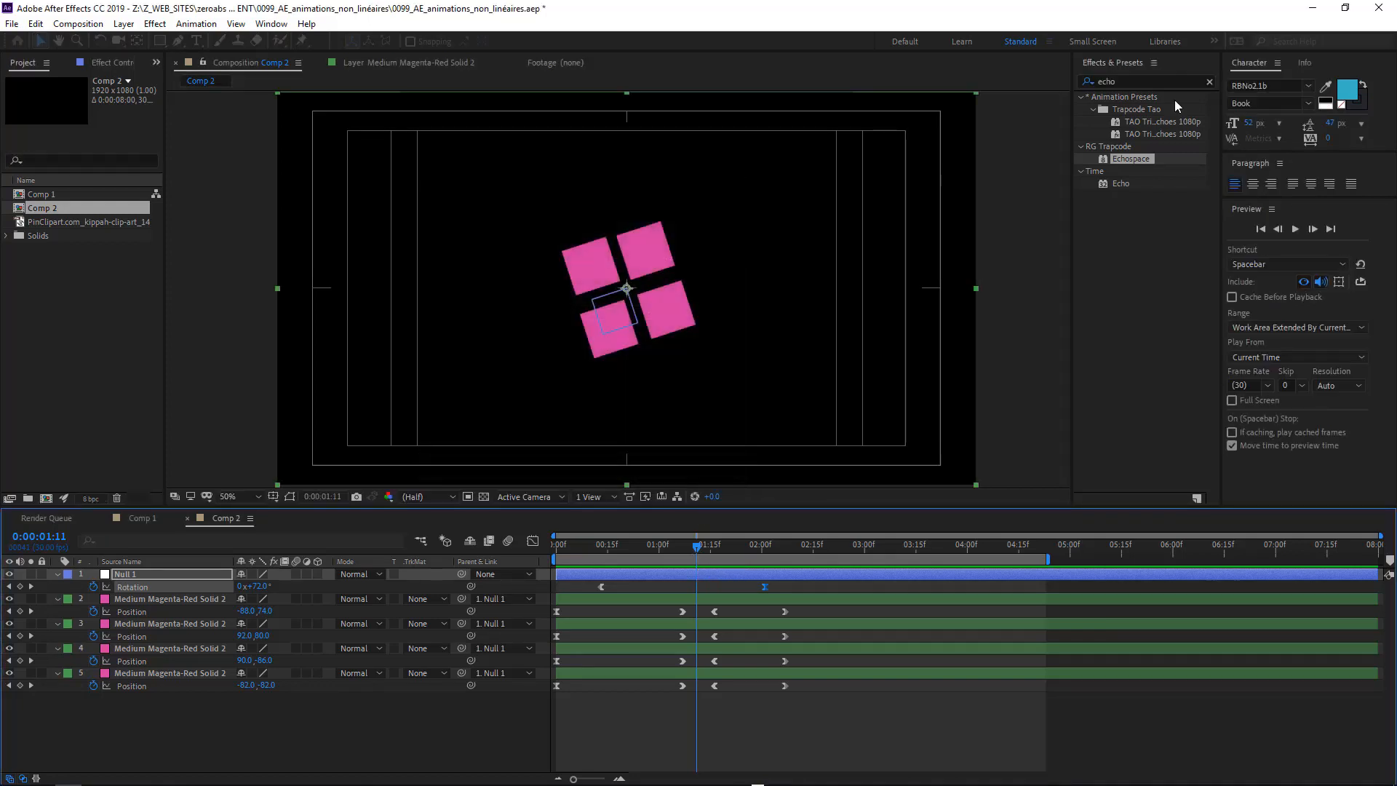
# Step: Find the Circle effect with the search "circl" and apply it to the new solid
pyautogui.doubleClick(1142, 83)
pyautogui.write('ci')
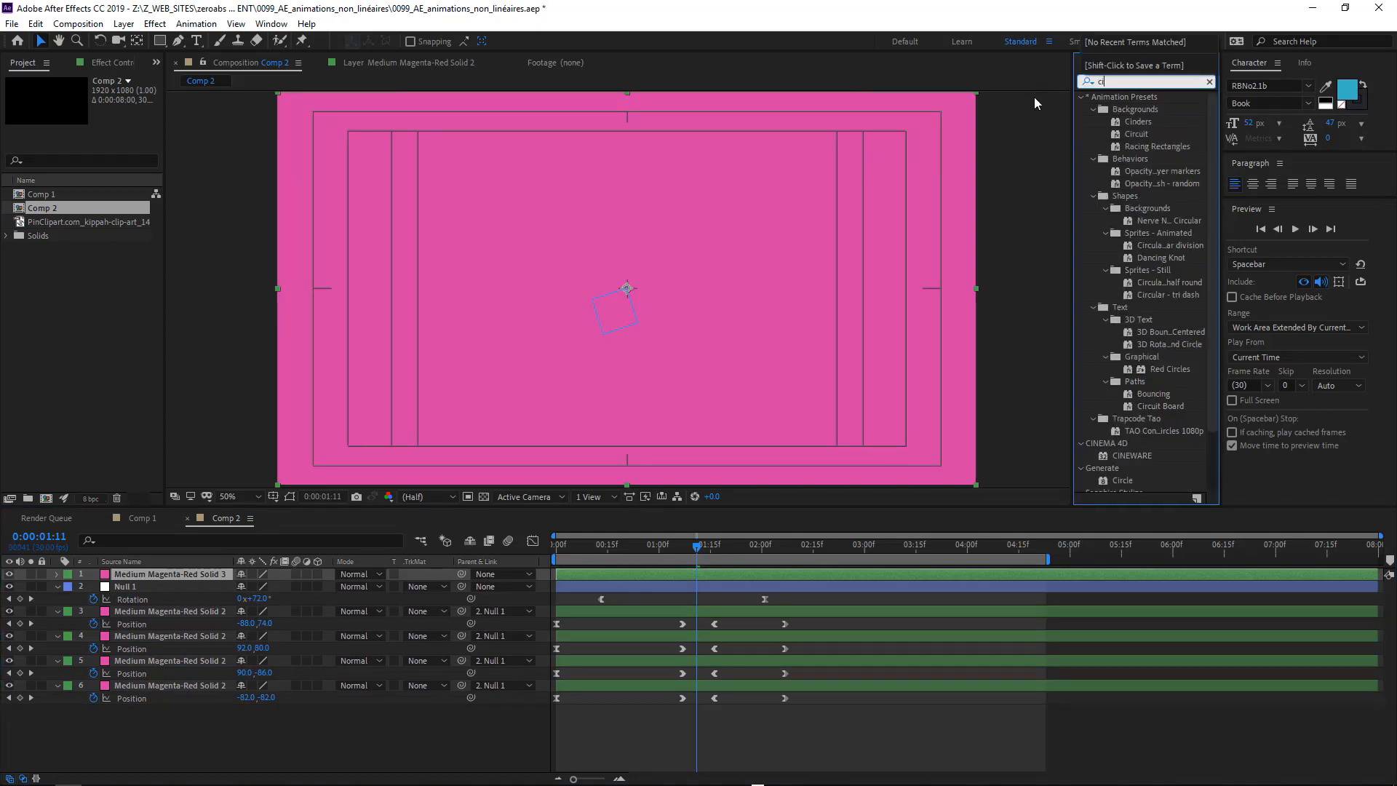
pyautogui.write('rcl')
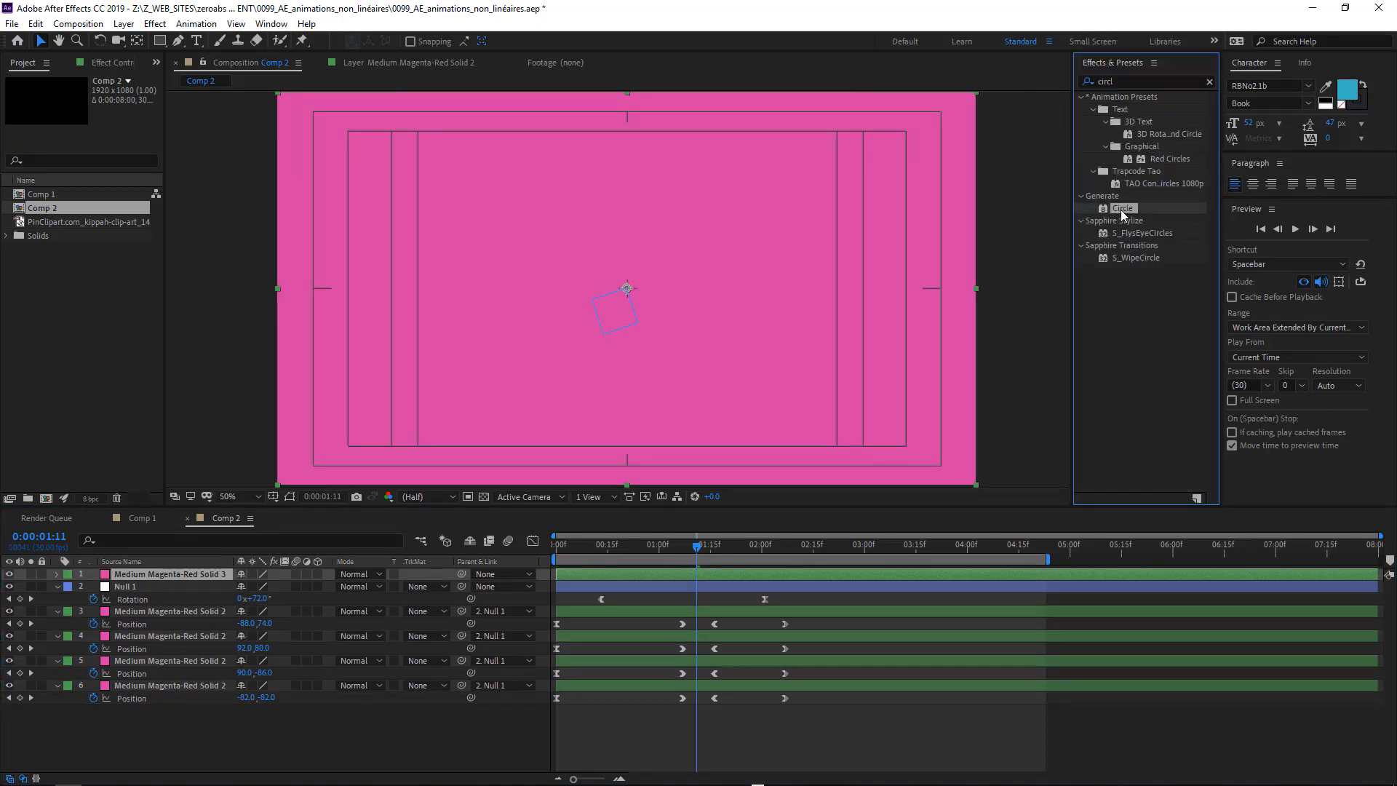
pyautogui.doubleClick(1120, 210)
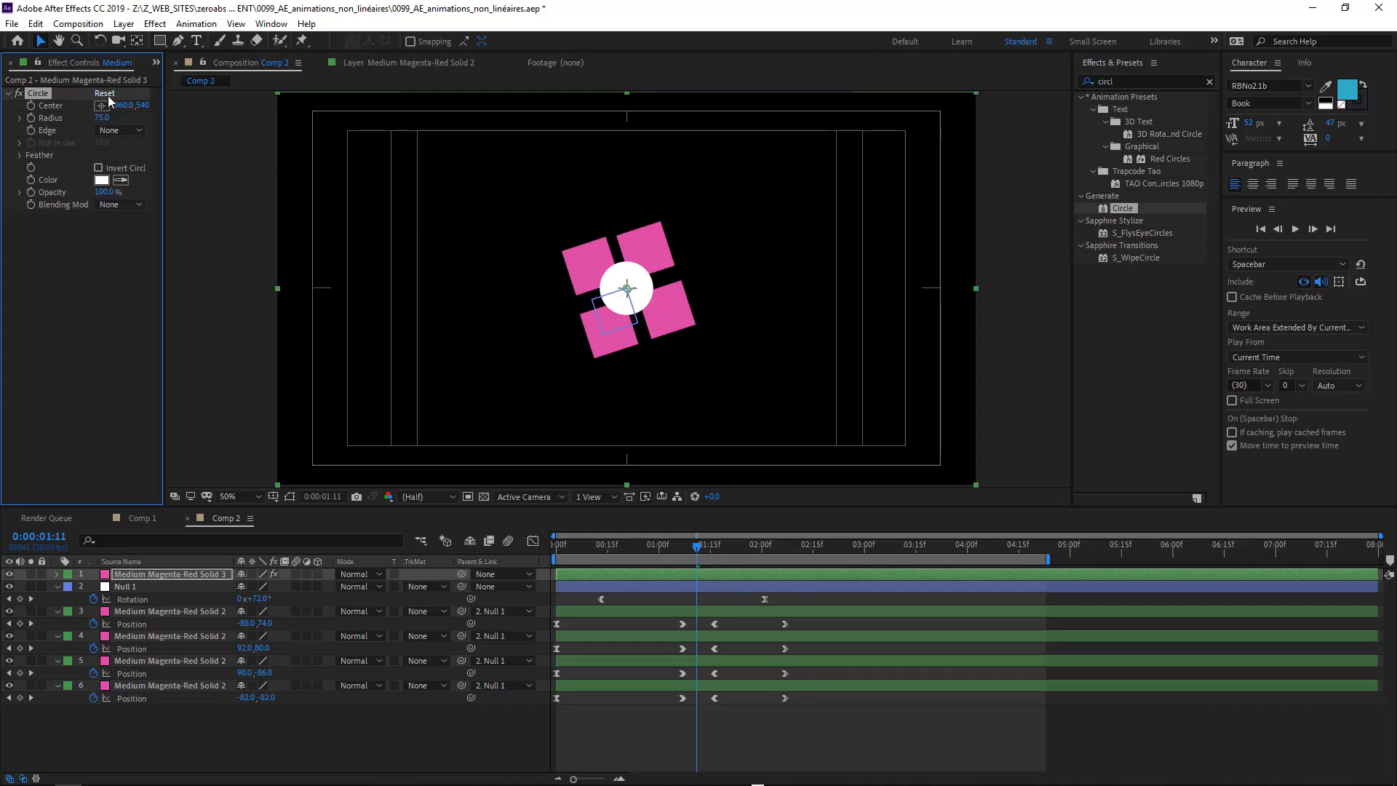
# Step: Set the Circle effect's Edge to Thickness, with a Thickness of 16 and a Radius of 0
pyautogui.click(120, 130)
pyautogui.click(131, 174)
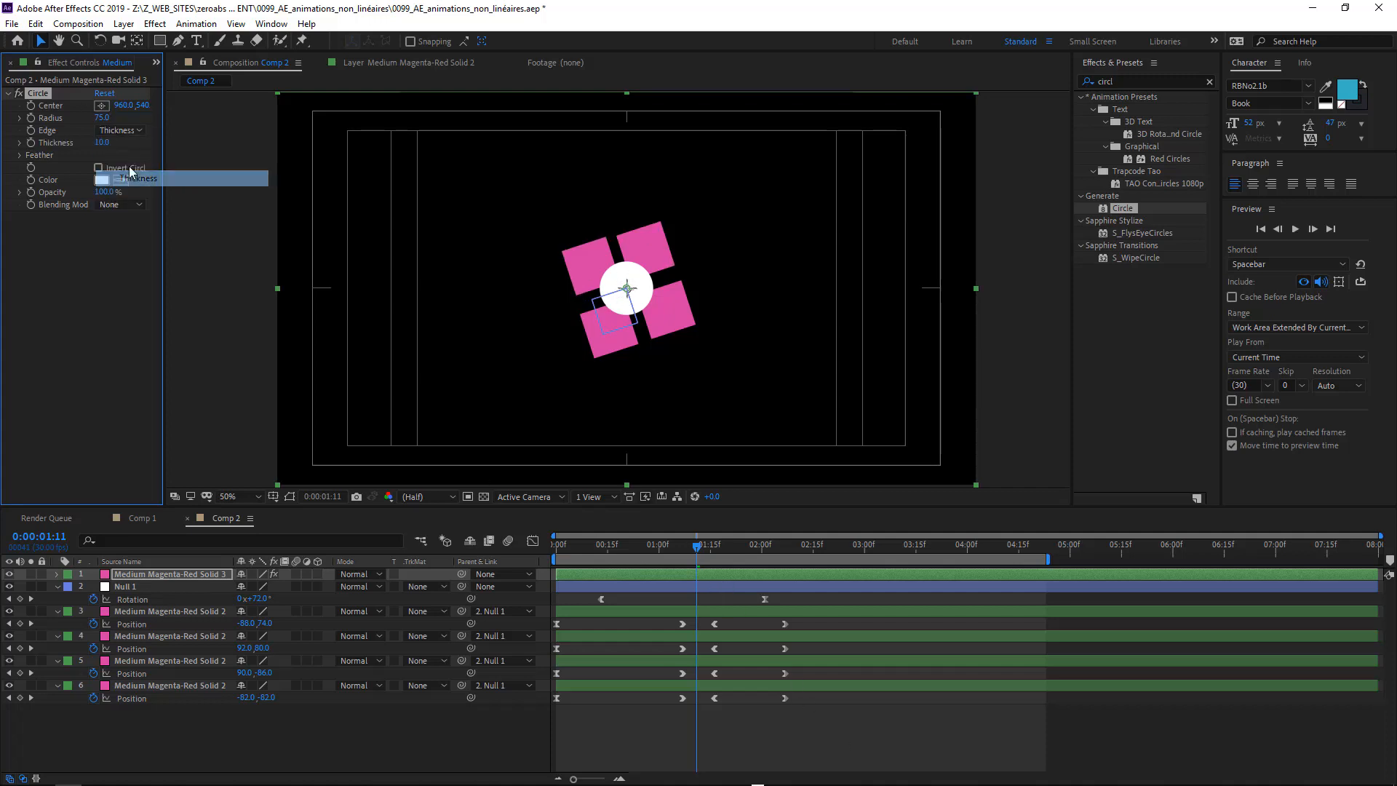
pyautogui.moveTo(105, 145); pyautogui.dragTo(50, 123)
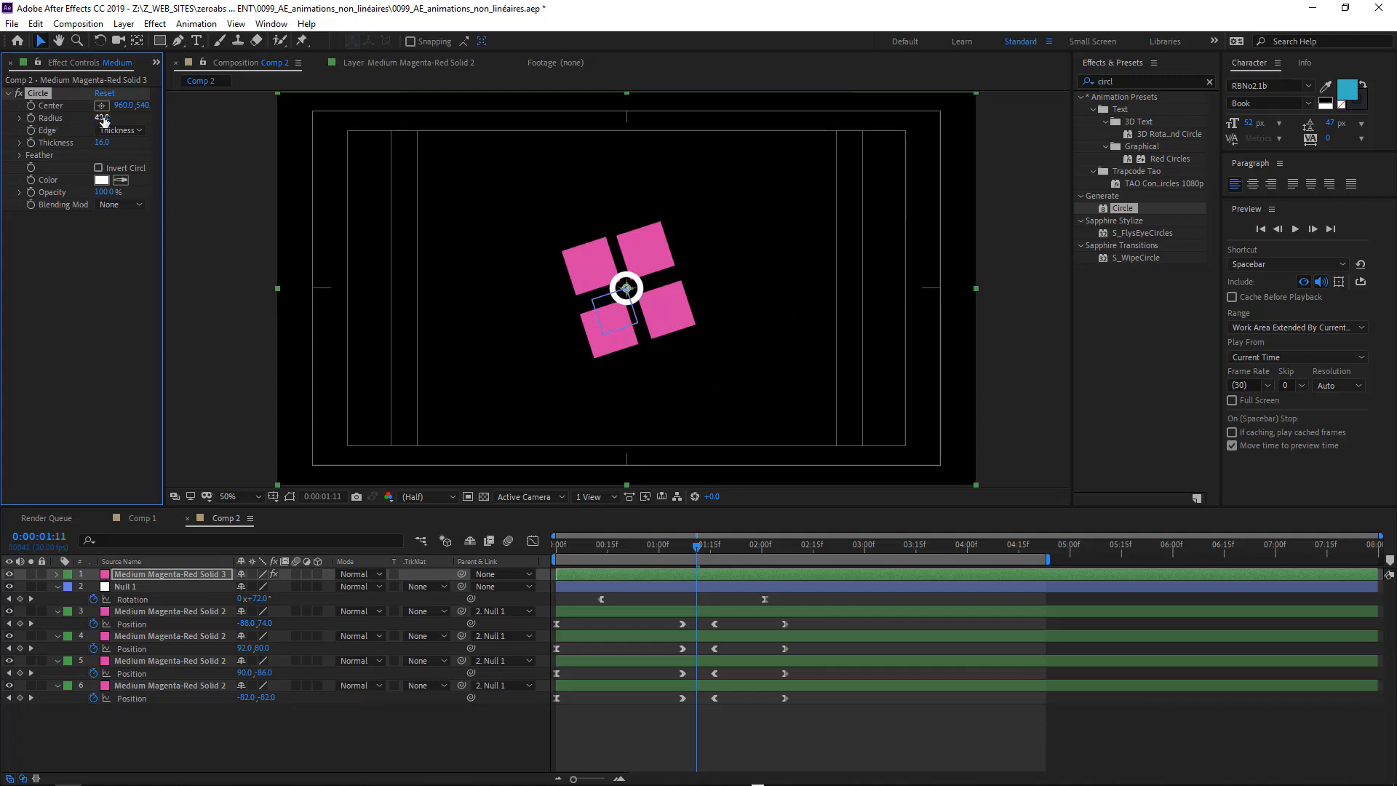
pyautogui.press('Return')
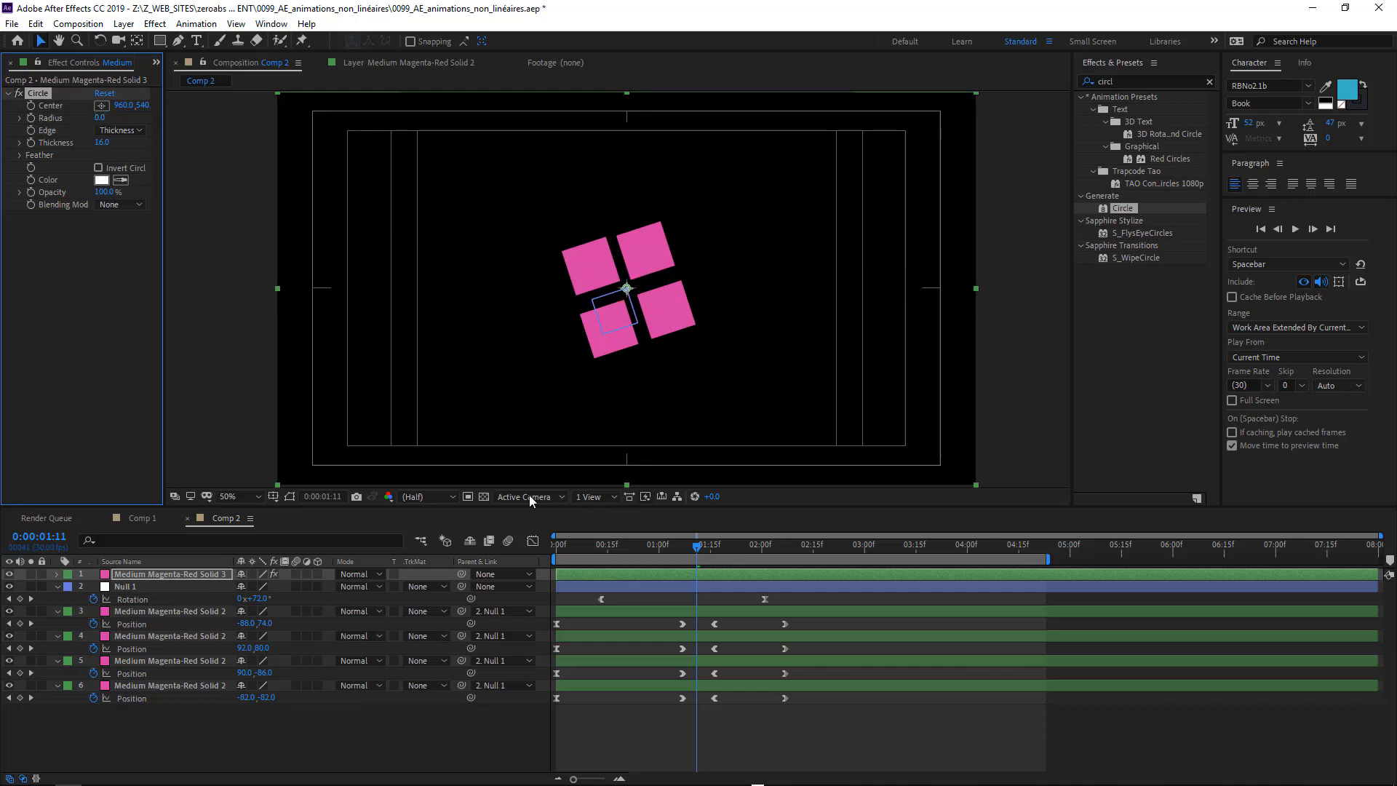
# Step: Animate the circle's Radius from 0 at 0:00:01:03 to 364 at 0:00:01:25 and reveal its keyframes on the solid
pyautogui.click(674, 547)
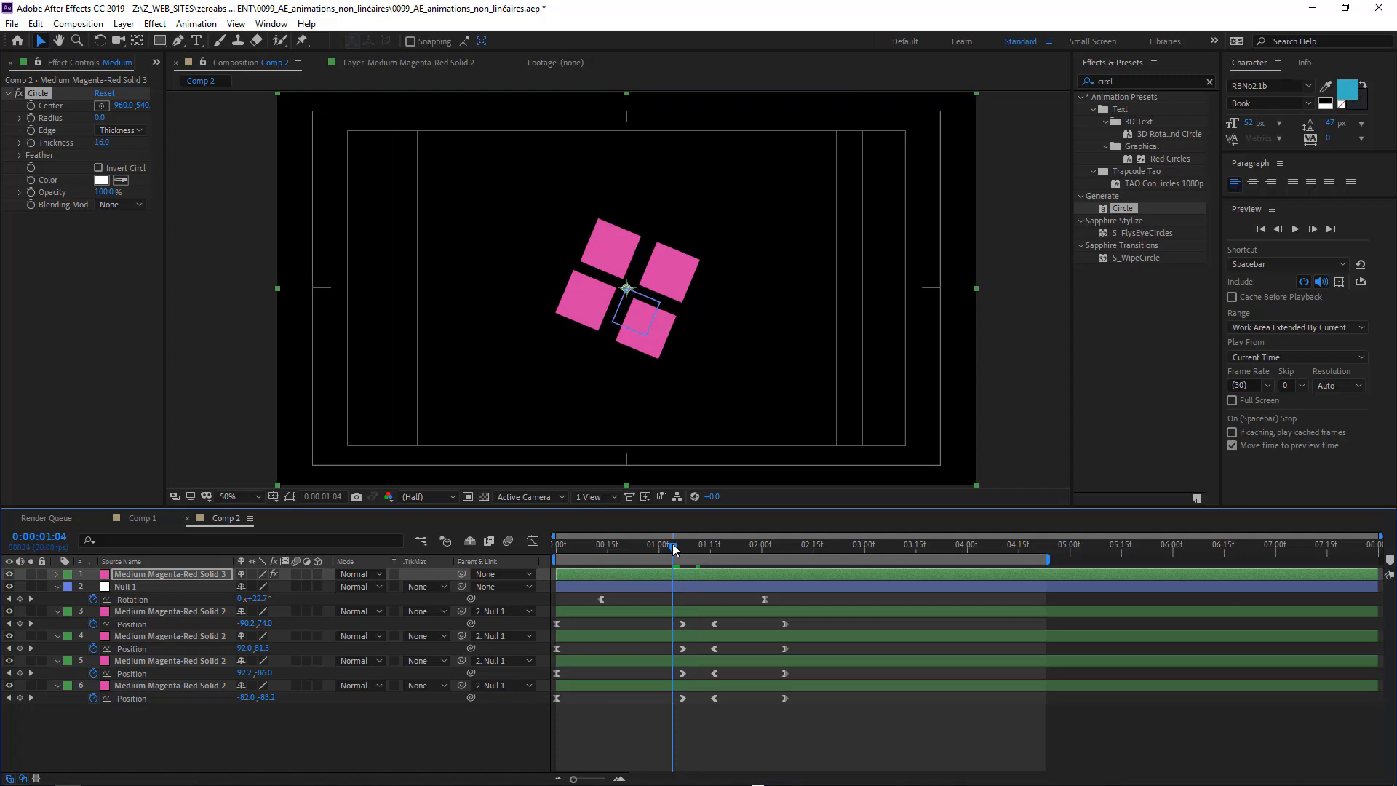
pyautogui.moveTo(674, 550); pyautogui.dragTo(662, 547)
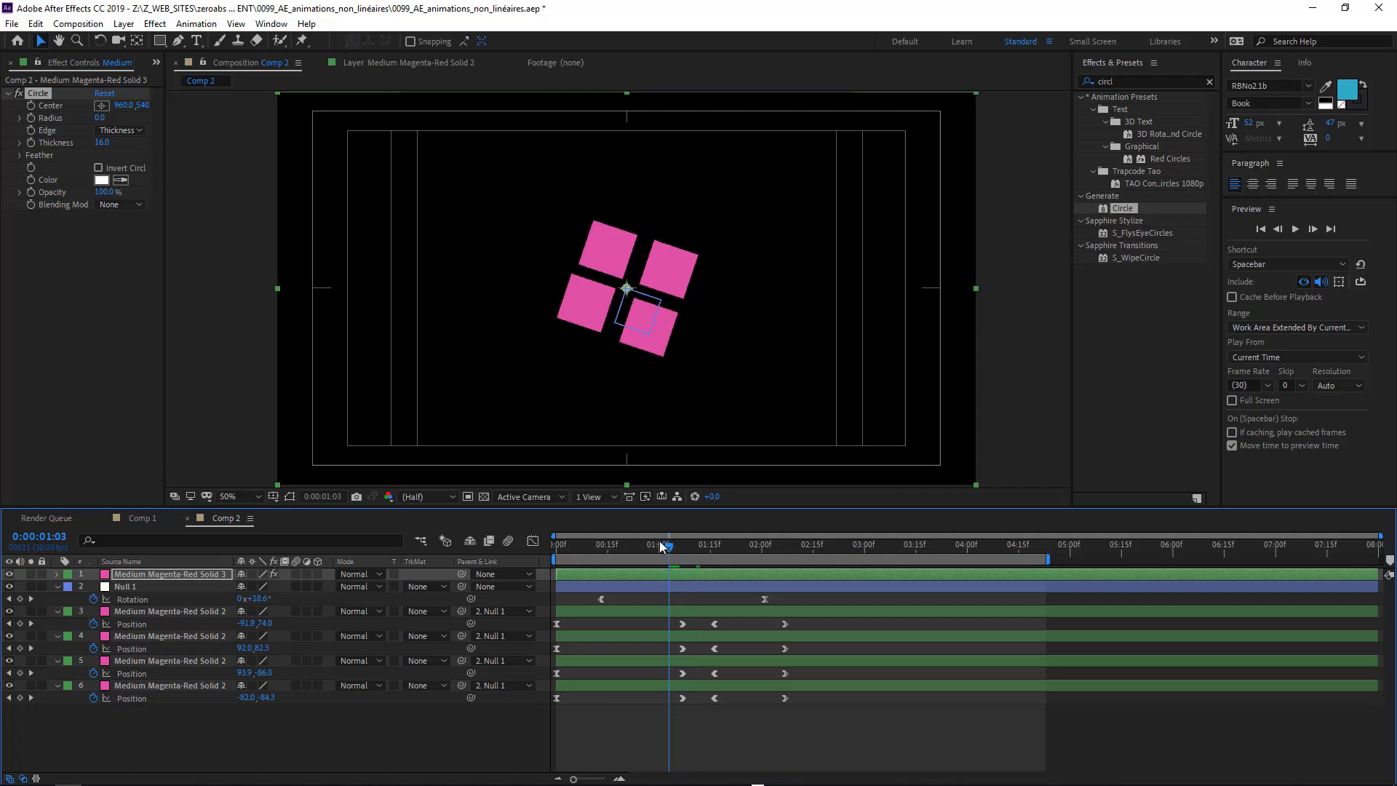
pyautogui.click(31, 118)
pyautogui.moveTo(731, 550); pyautogui.dragTo(745, 551)
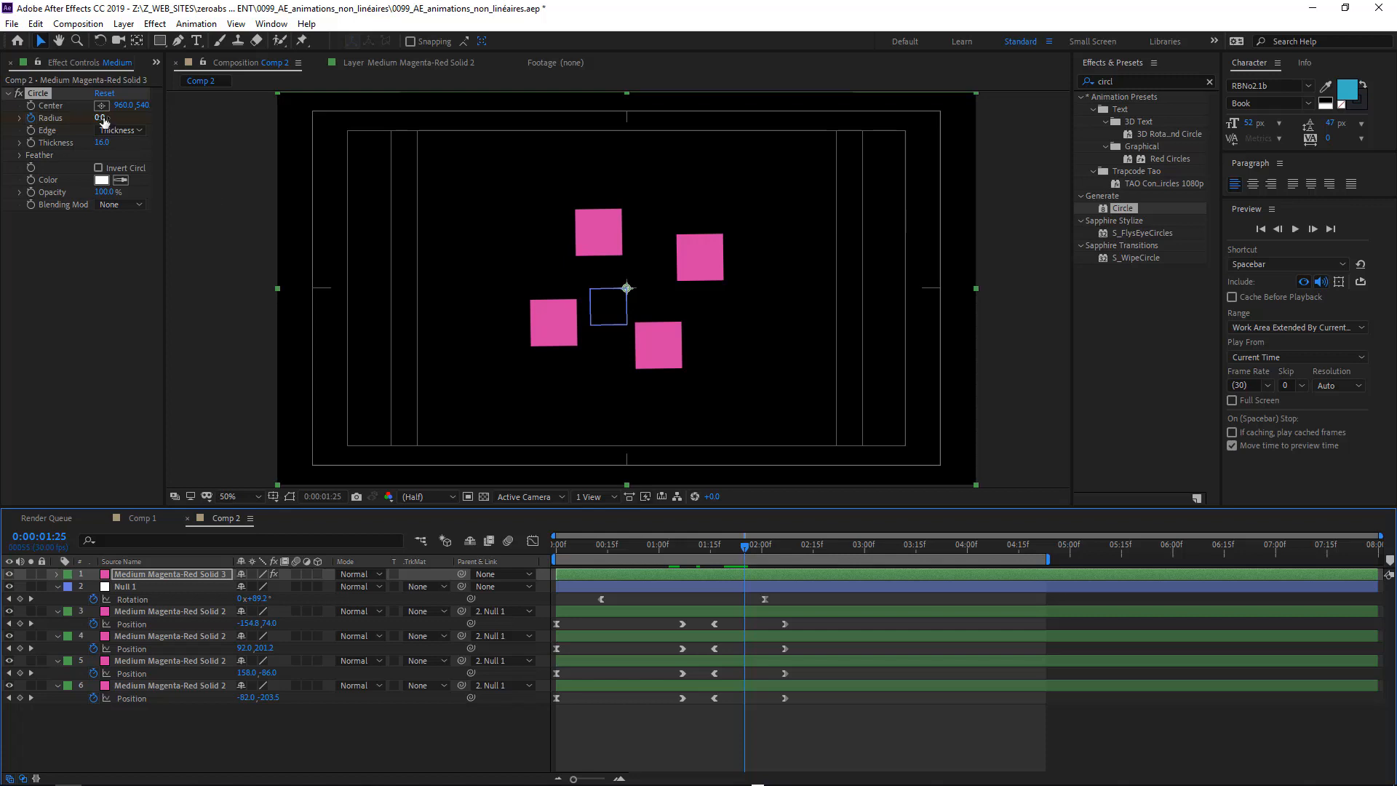
pyautogui.moveTo(103, 122); pyautogui.dragTo(379, 124)
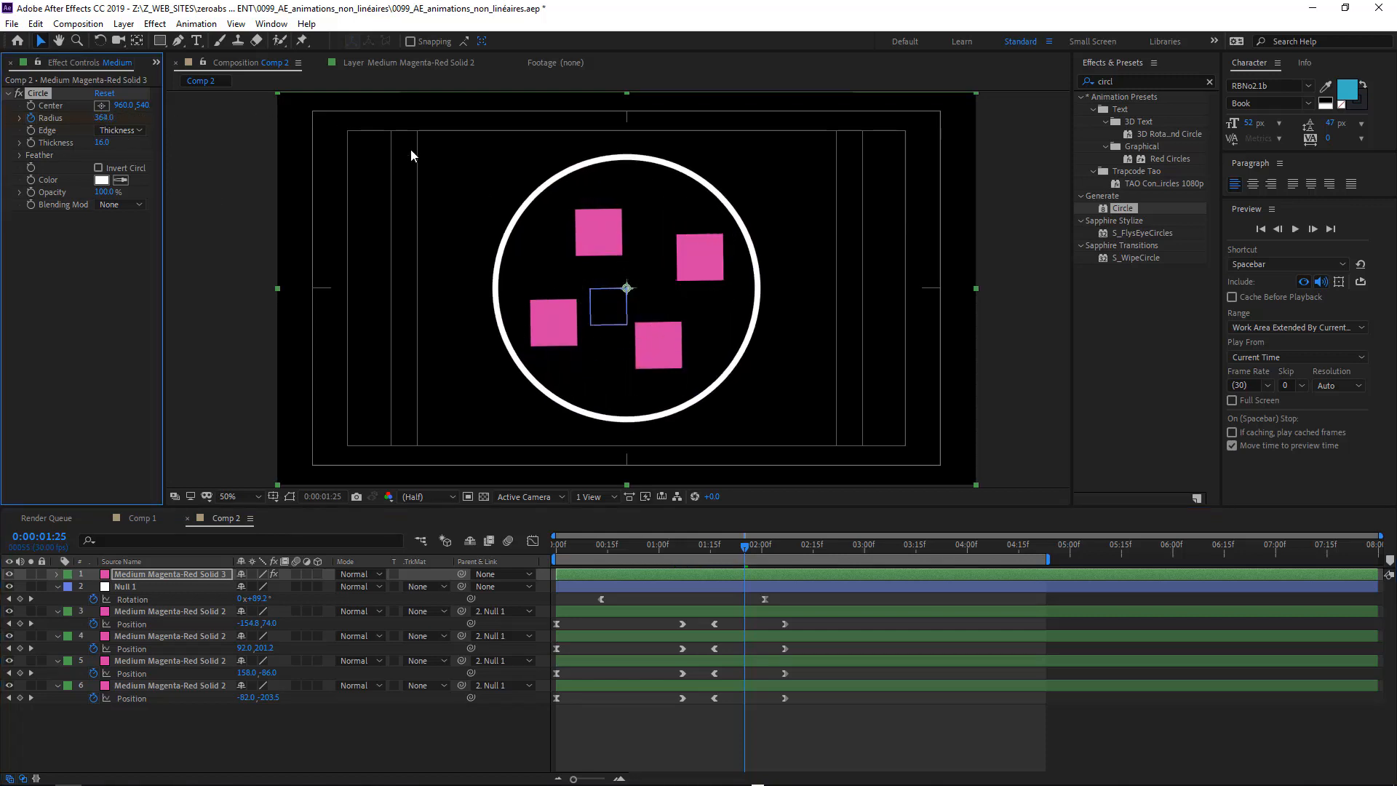
pyautogui.click(717, 574)
pyautogui.press('u')
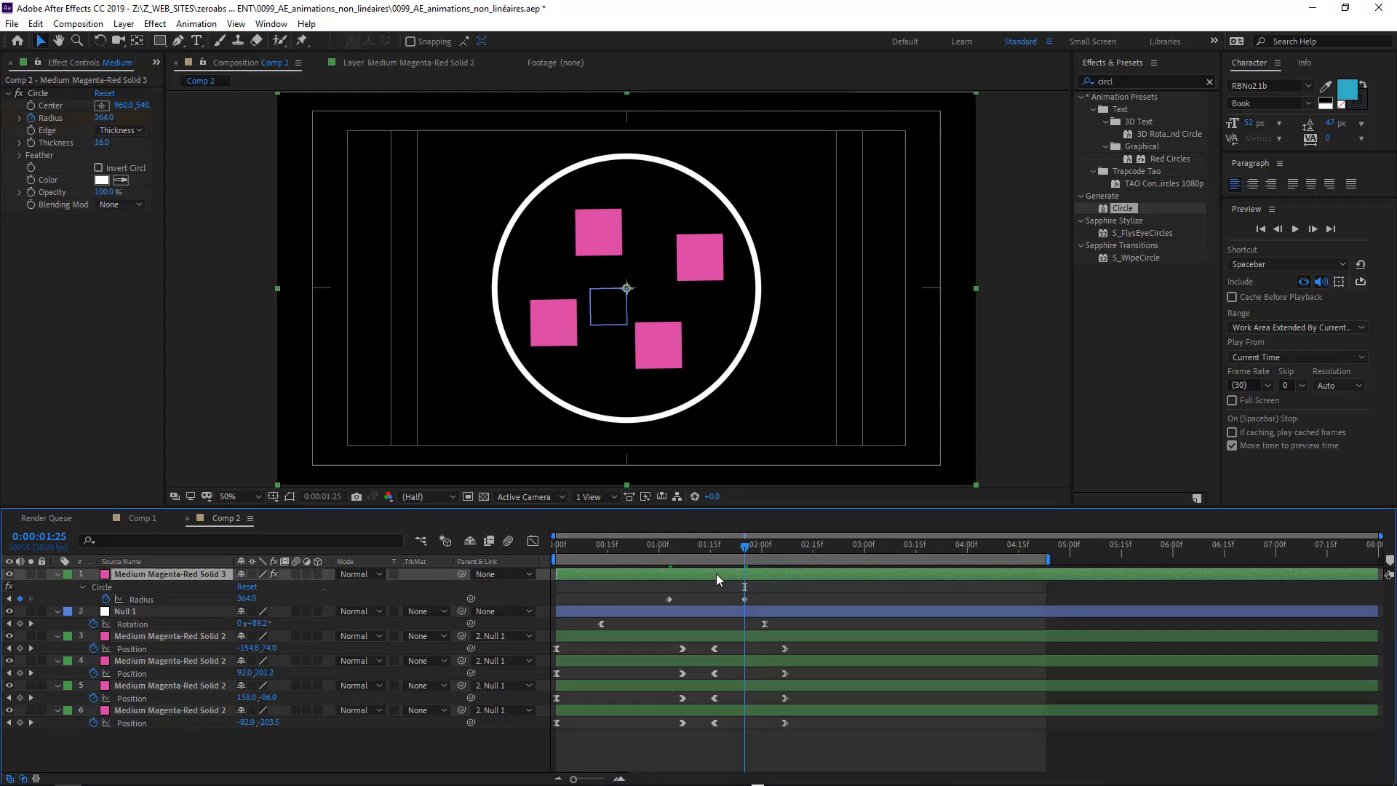
# Step: Ease out of the first Radius keyframe, ease into the second and move the second to about 0:00:02:01
pyautogui.click(667, 546)
pyautogui.click(667, 599)
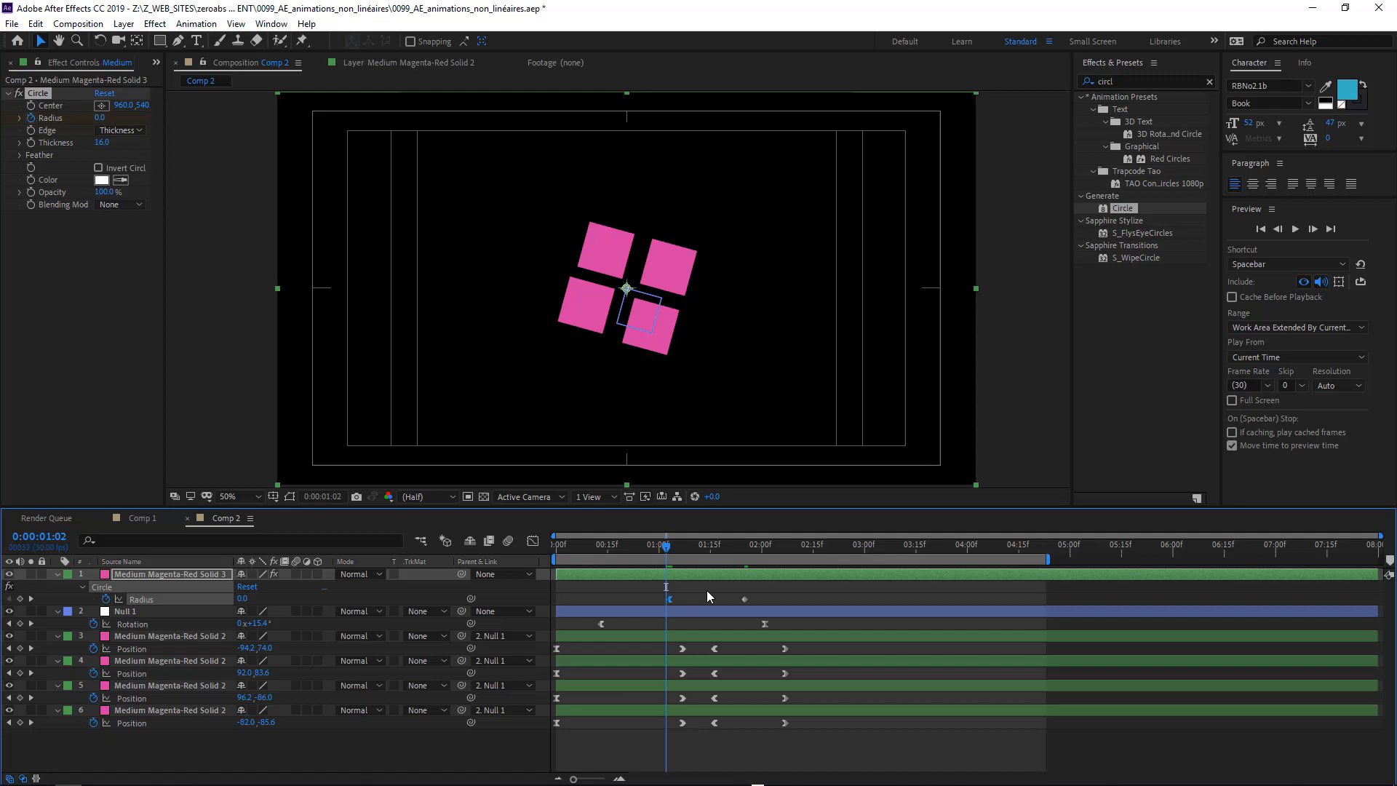
pyautogui.click(745, 599)
pyautogui.press('F9')
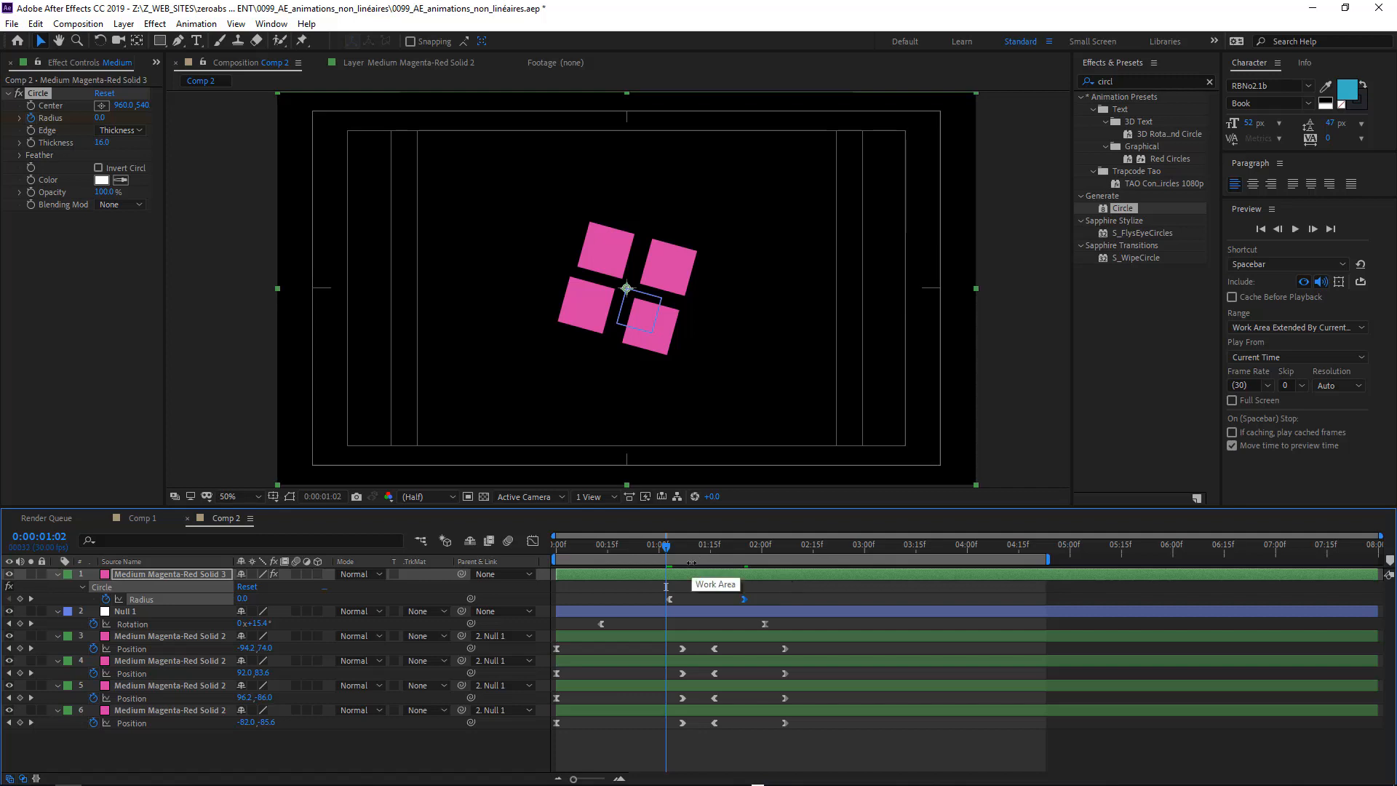
pyautogui.click(670, 598)
pyautogui.moveTo(666, 556); pyautogui.dragTo(764, 599)
# Step: Animate the ring solid's Opacity from 100% at 0:00:01:18 to 0% at 0:00:02:01, and preview the fade
pyautogui.moveTo(727, 547); pyautogui.dragTo(720, 547)
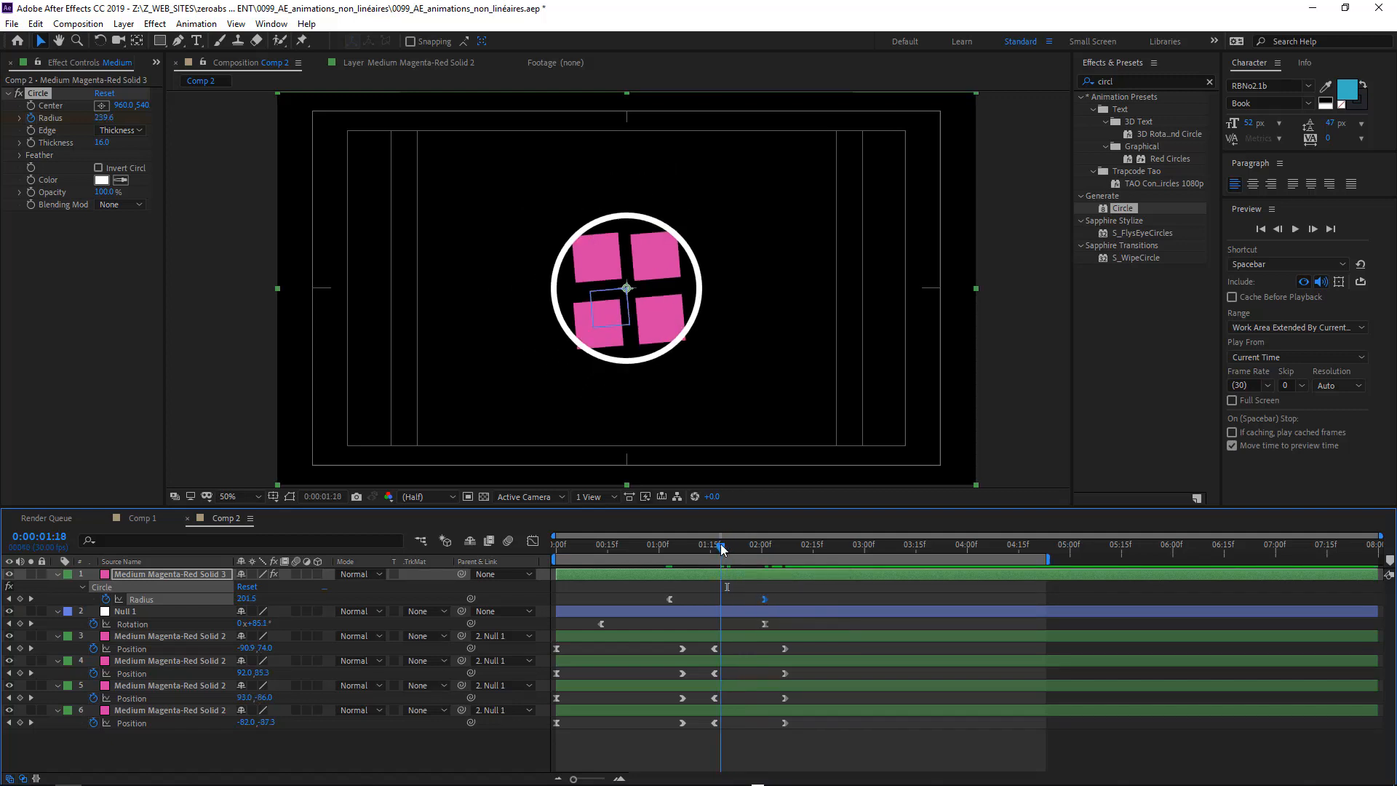
pyautogui.press('t')
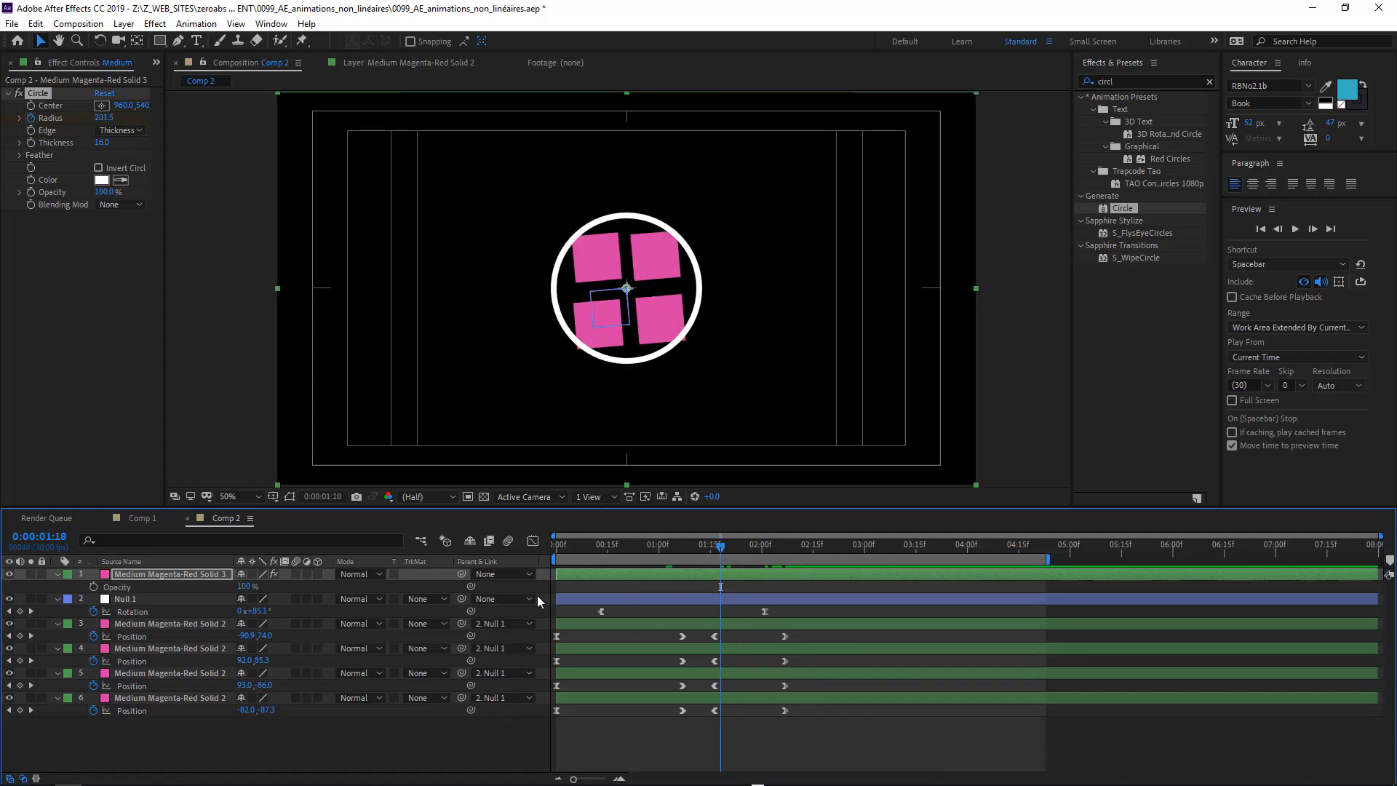
pyautogui.click(93, 586)
pyautogui.click(764, 544)
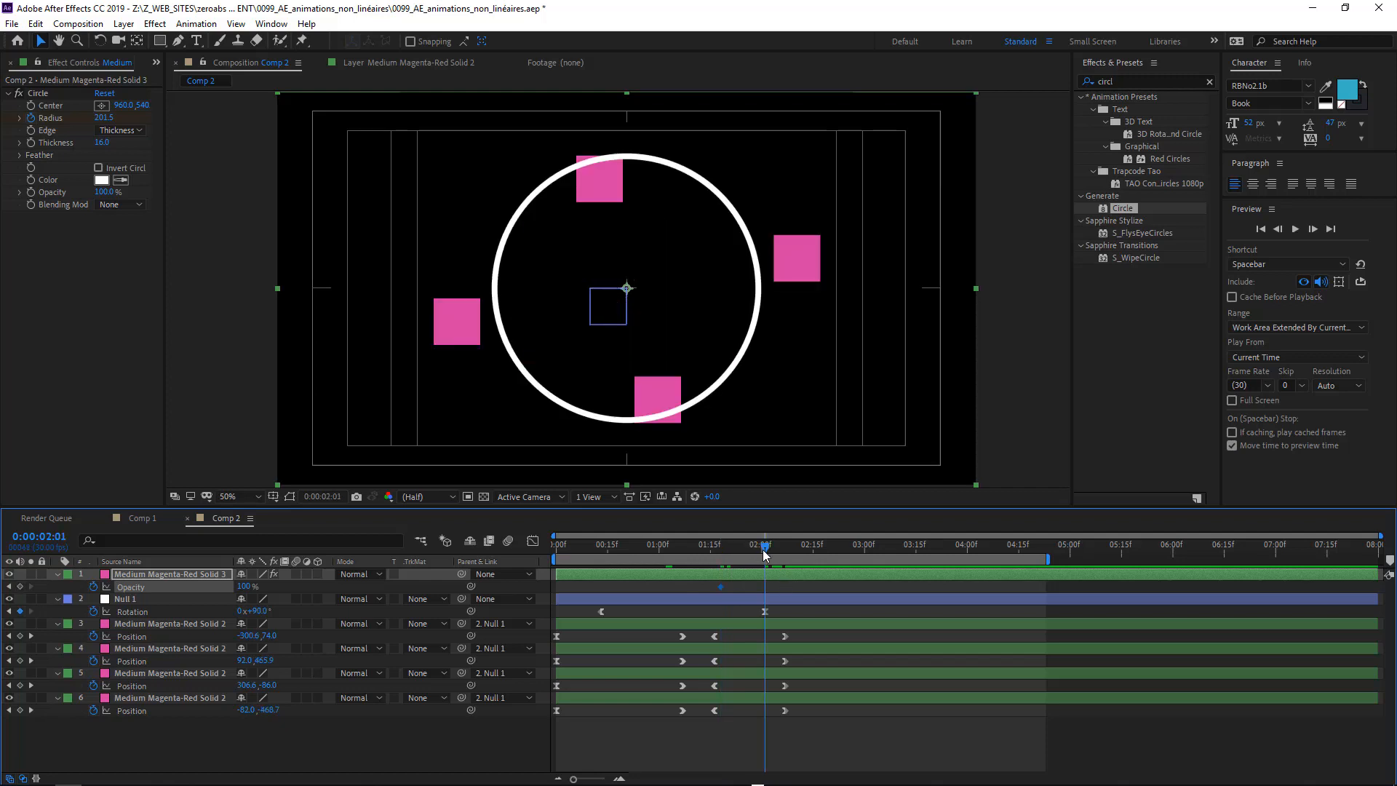
pyautogui.moveTo(241, 590); pyautogui.dragTo(162, 590)
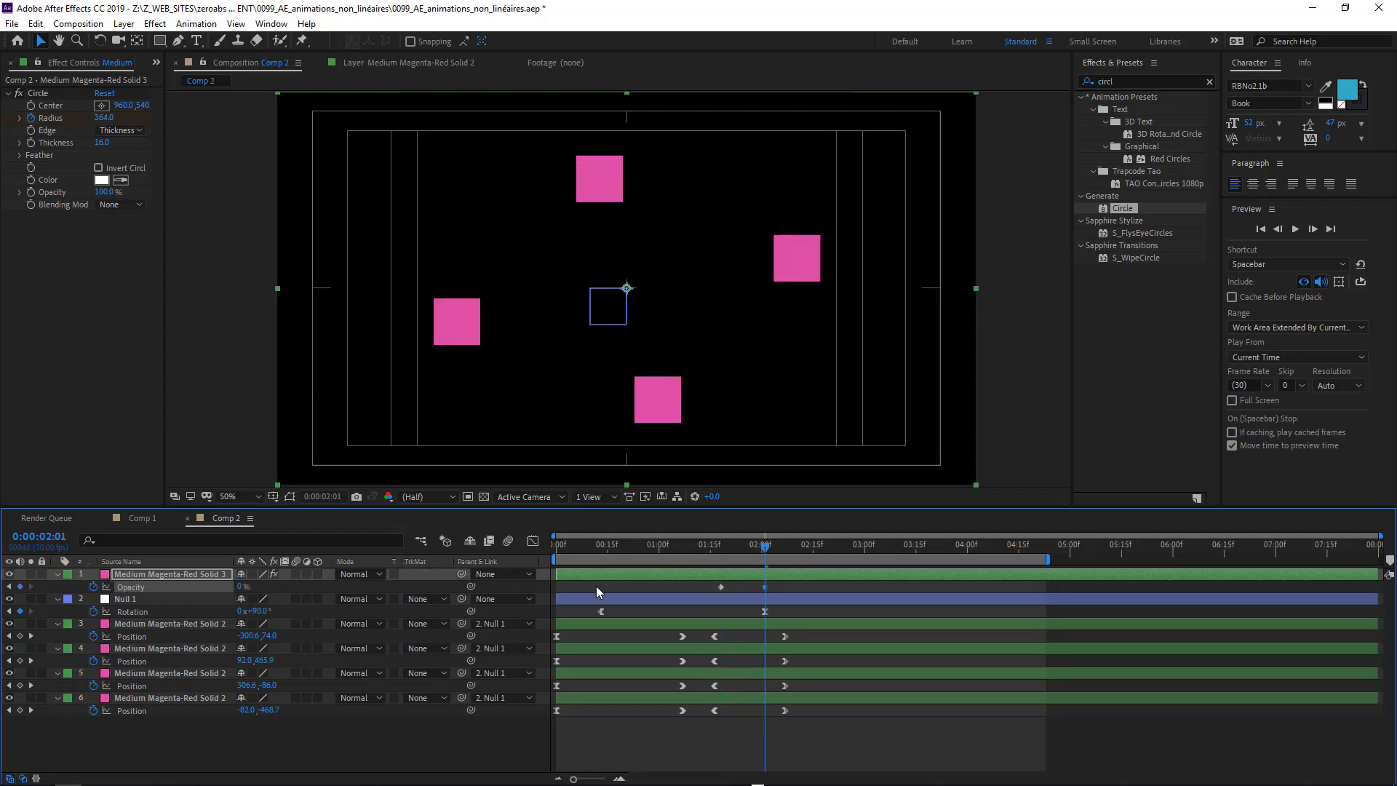
pyautogui.moveTo(600, 546); pyautogui.dragTo(798, 554)
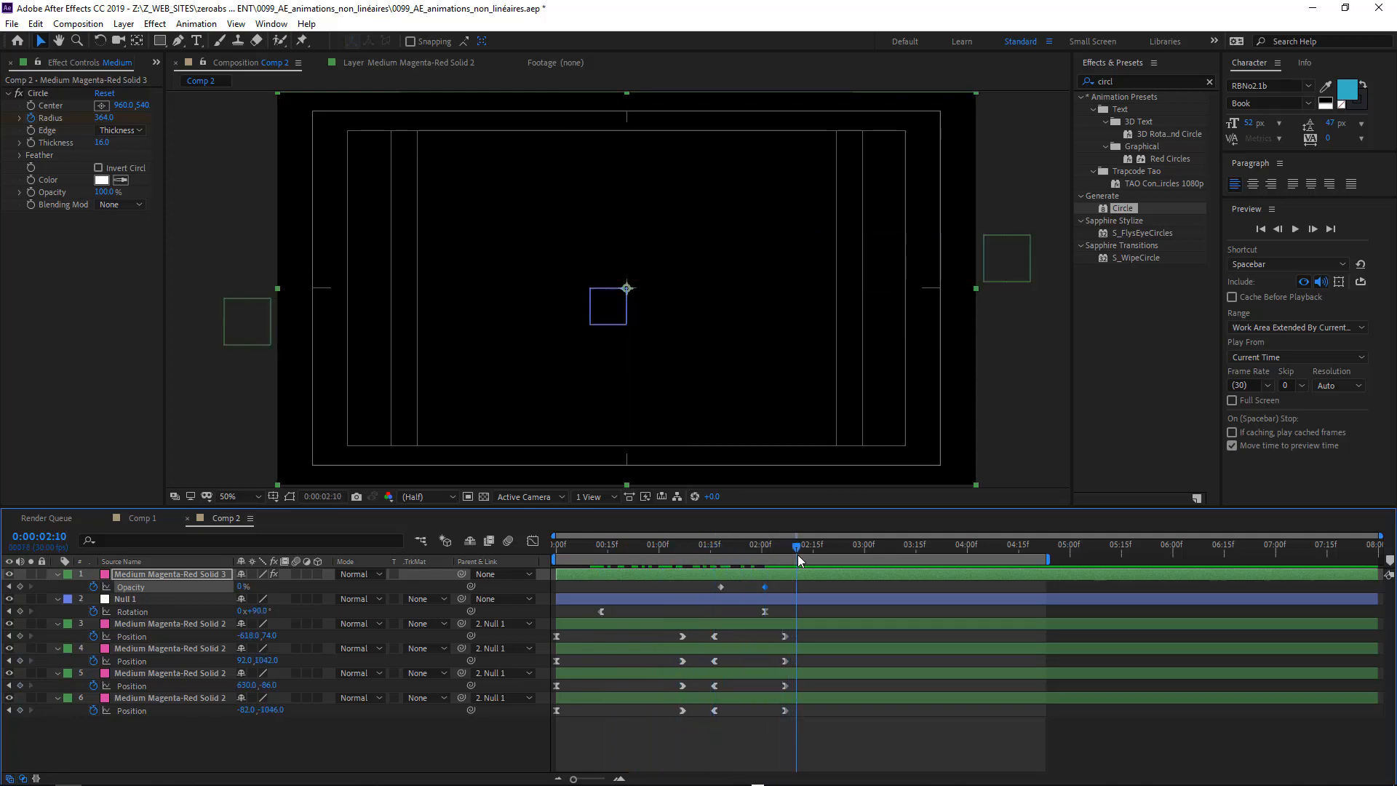
pyautogui.moveTo(698, 556); pyautogui.dragTo(773, 546)
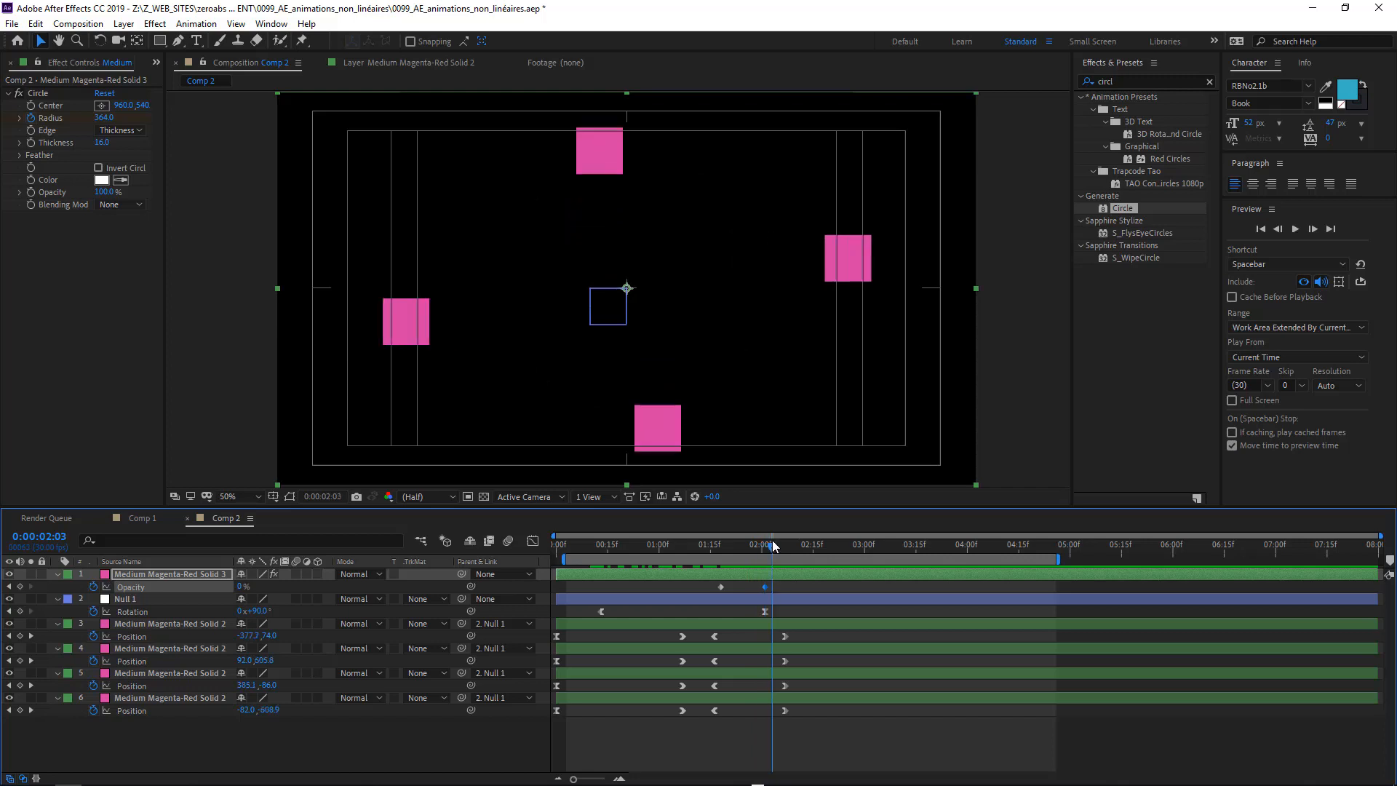
pyautogui.press('space')
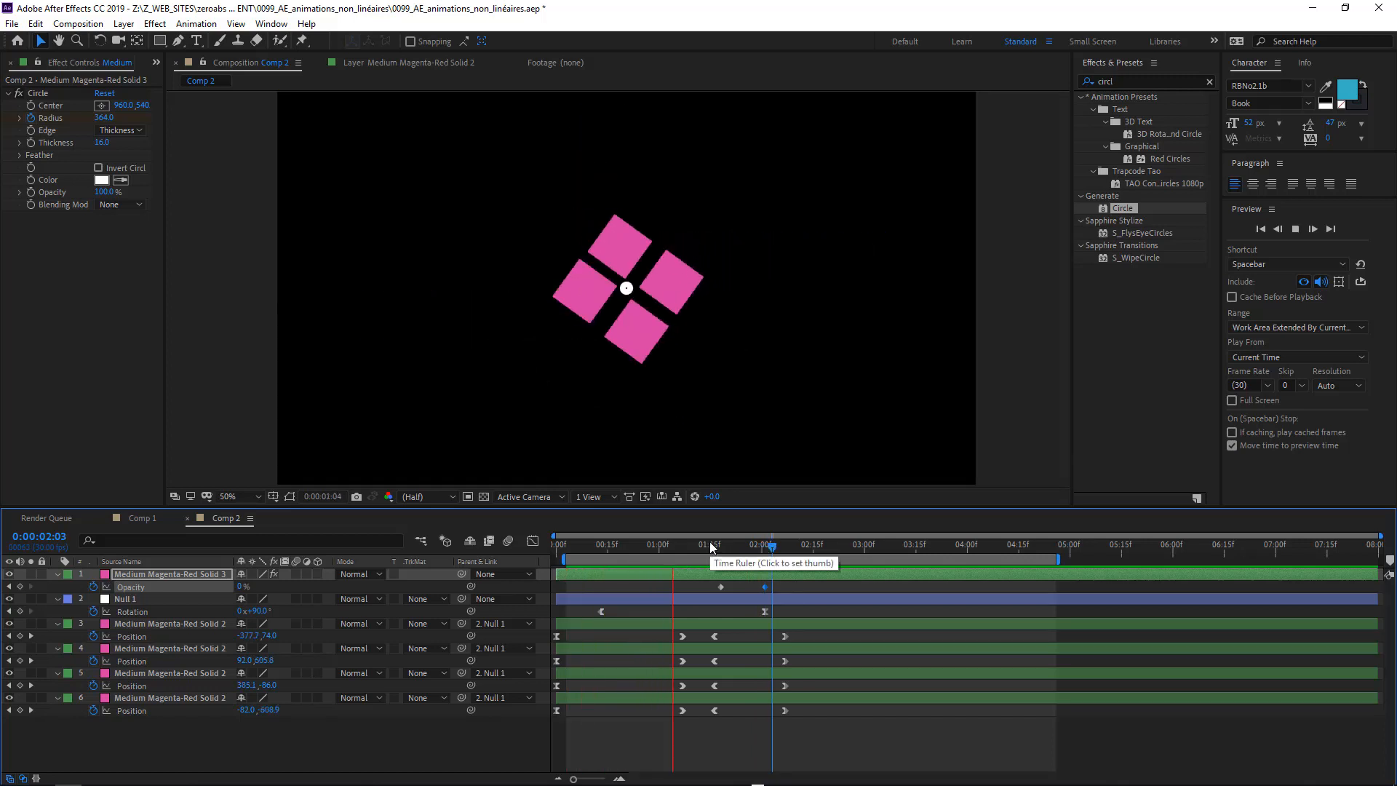
pyautogui.press('space')
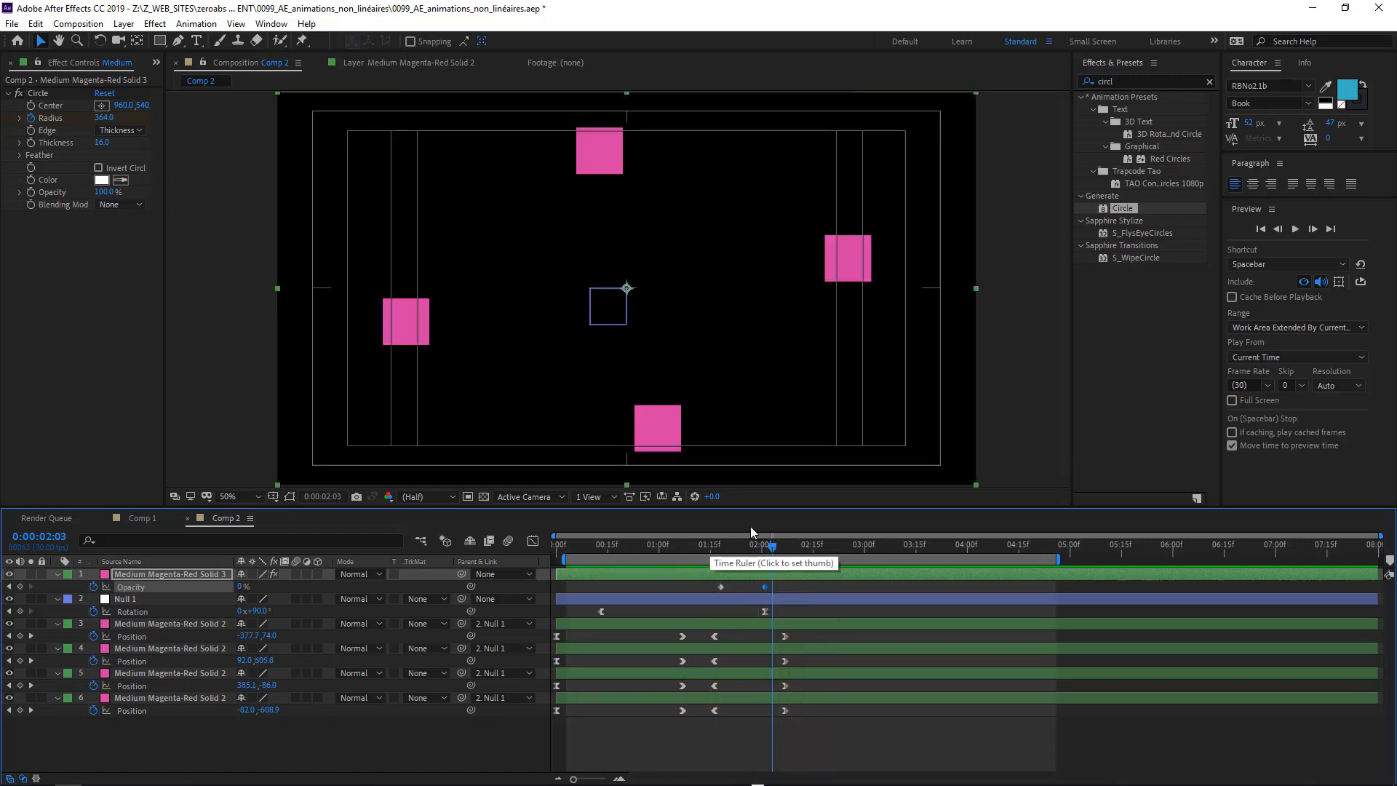
# Step: Reshape the ring's Radius speed curve to start very fast and slow down gradually into the last keyframe, and preview it
pyautogui.click(705, 574)
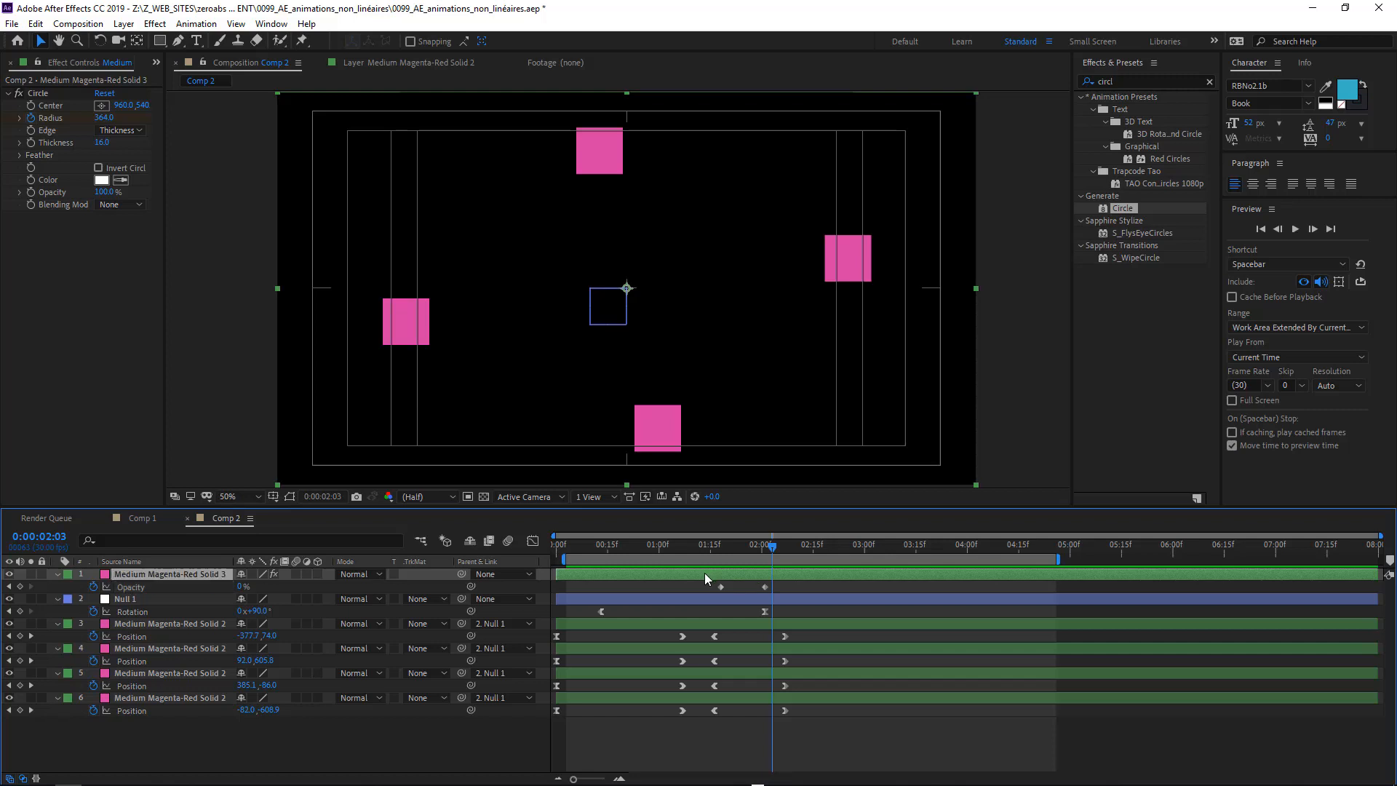
pyautogui.press('u')
pyautogui.click(662, 544)
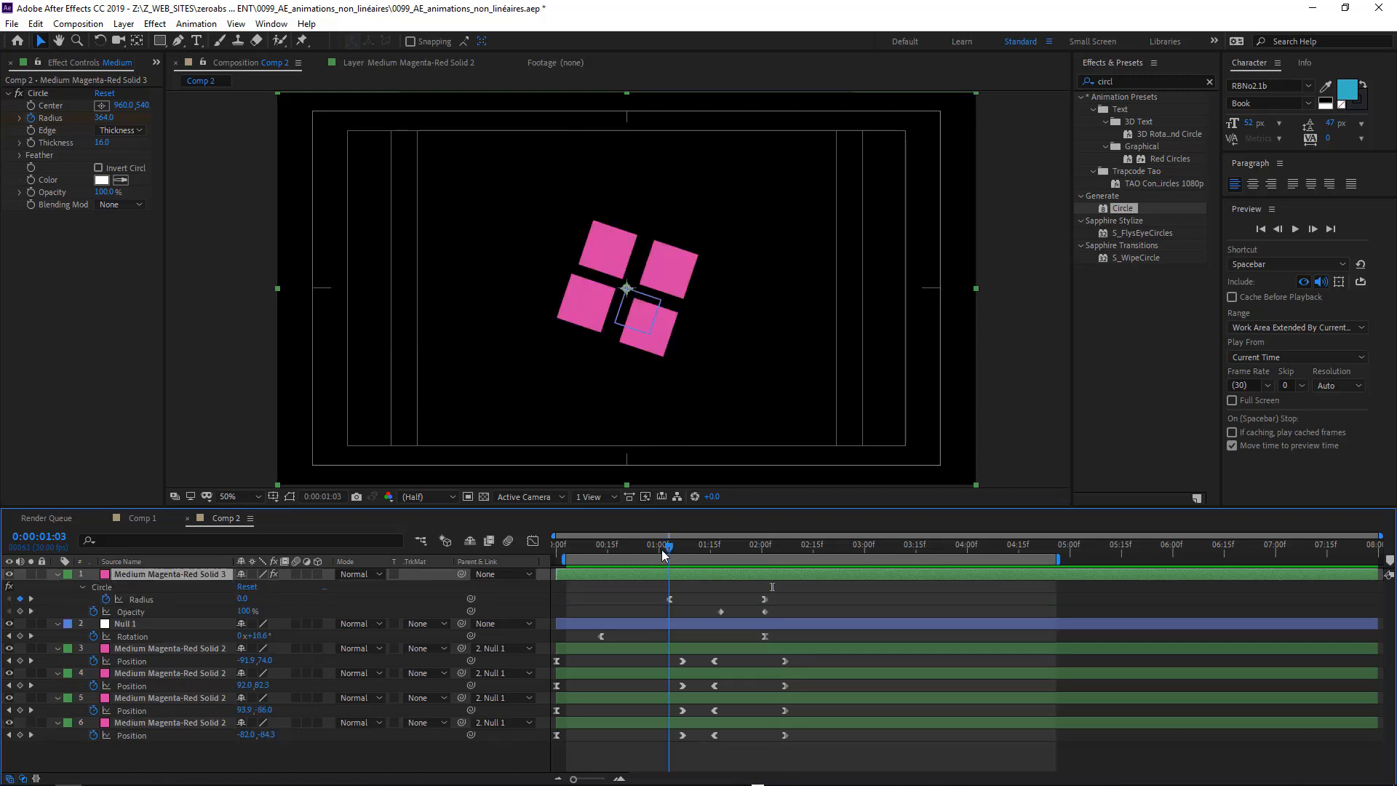
pyautogui.click(142, 599)
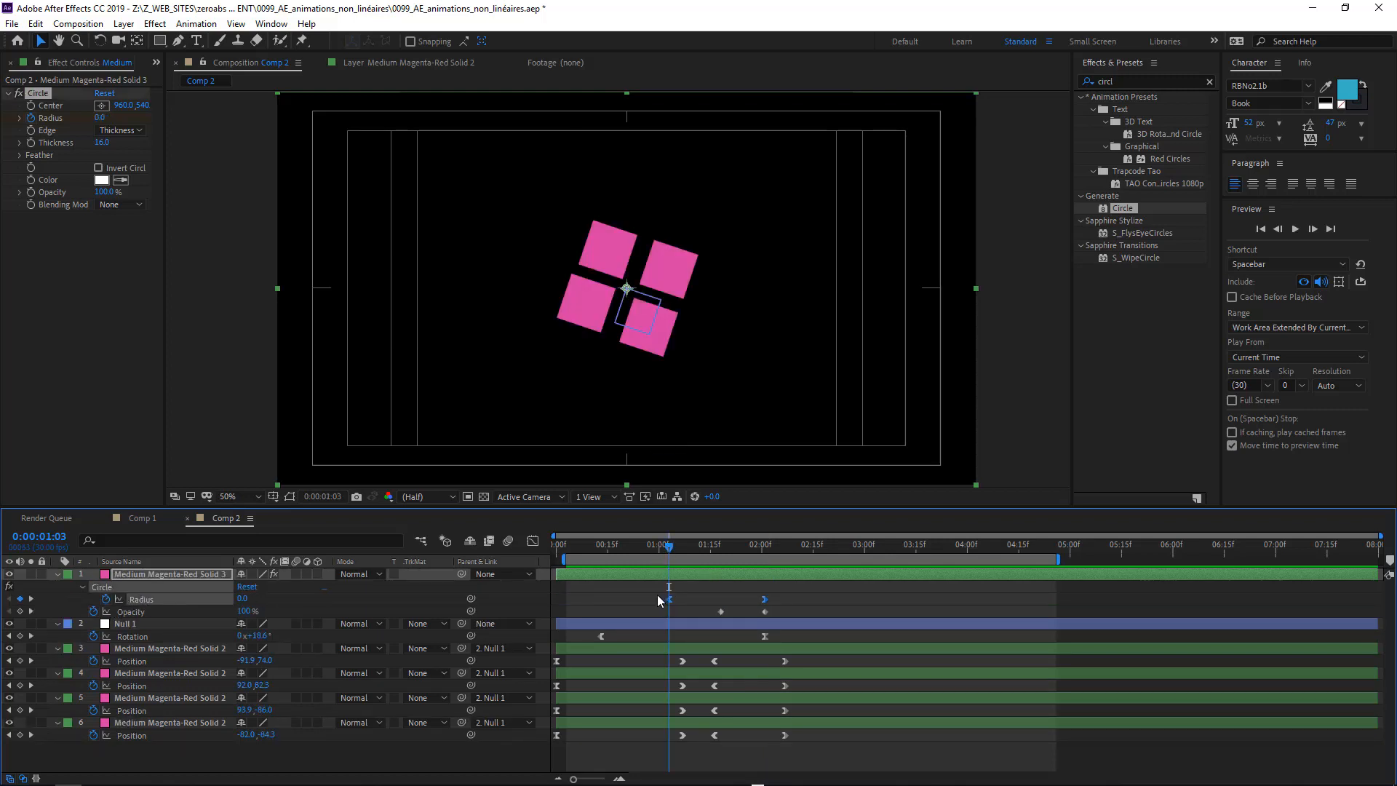
pyautogui.moveTo(659, 597); pyautogui.dragTo(695, 611)
pyautogui.click(533, 542)
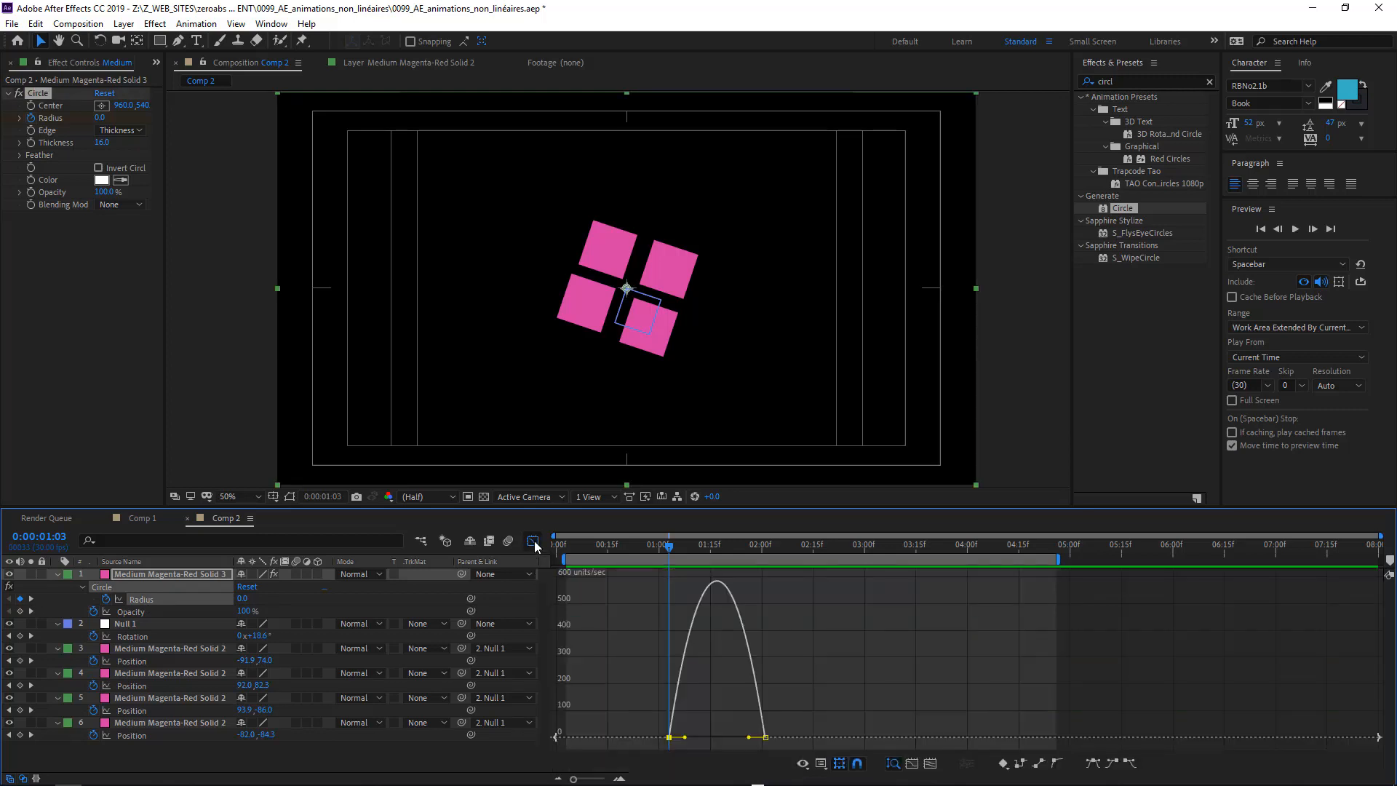
pyautogui.moveTo(684, 737); pyautogui.dragTo(654, 585)
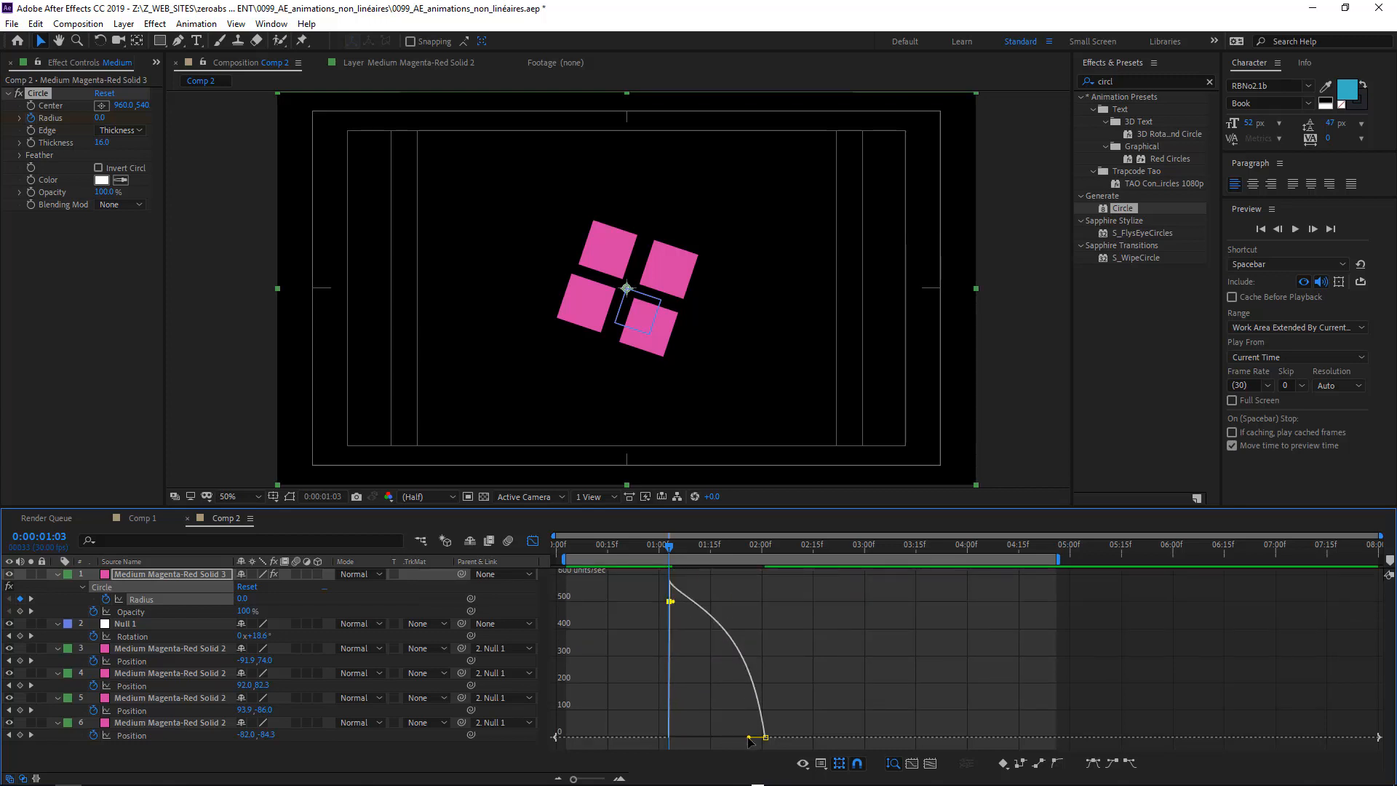
pyautogui.moveTo(750, 741); pyautogui.dragTo(721, 741)
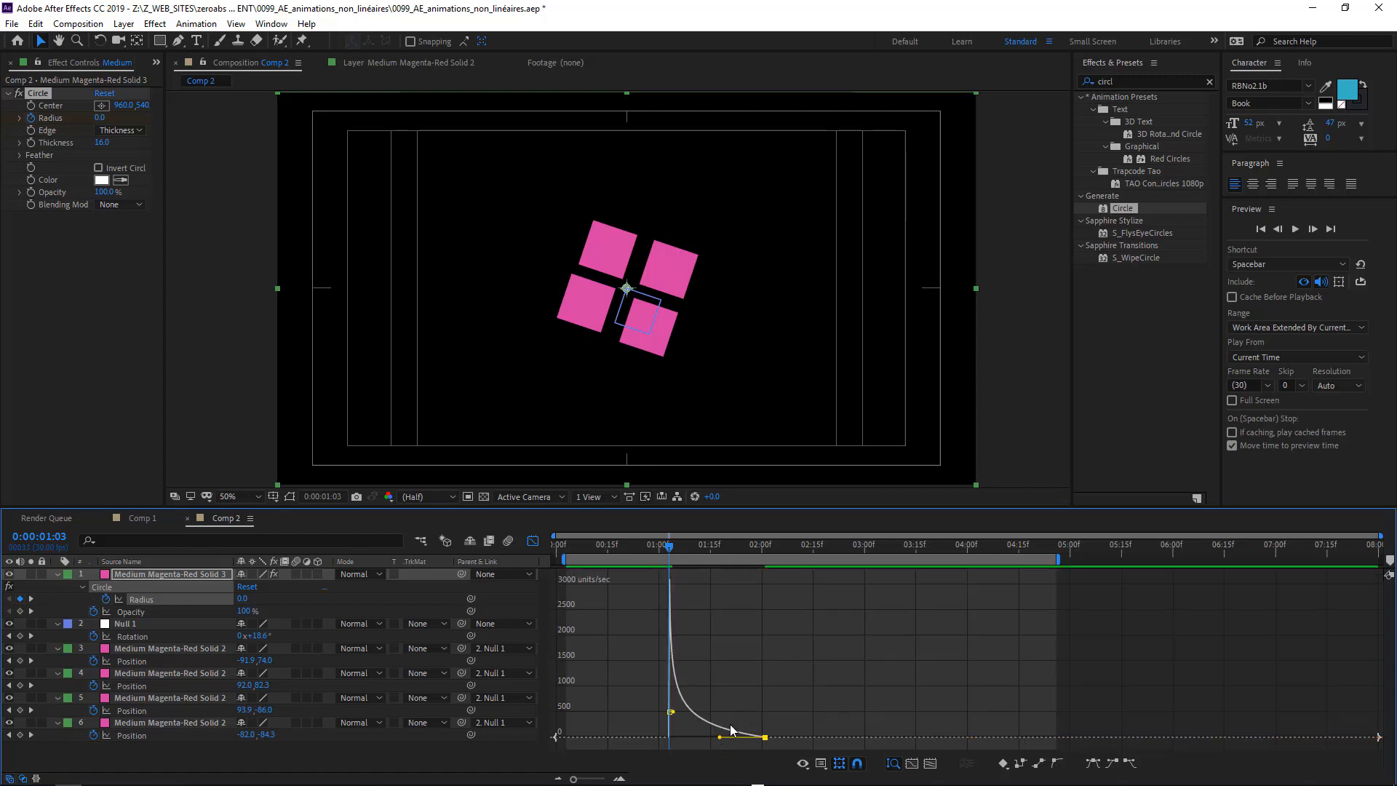
pyautogui.click(533, 540)
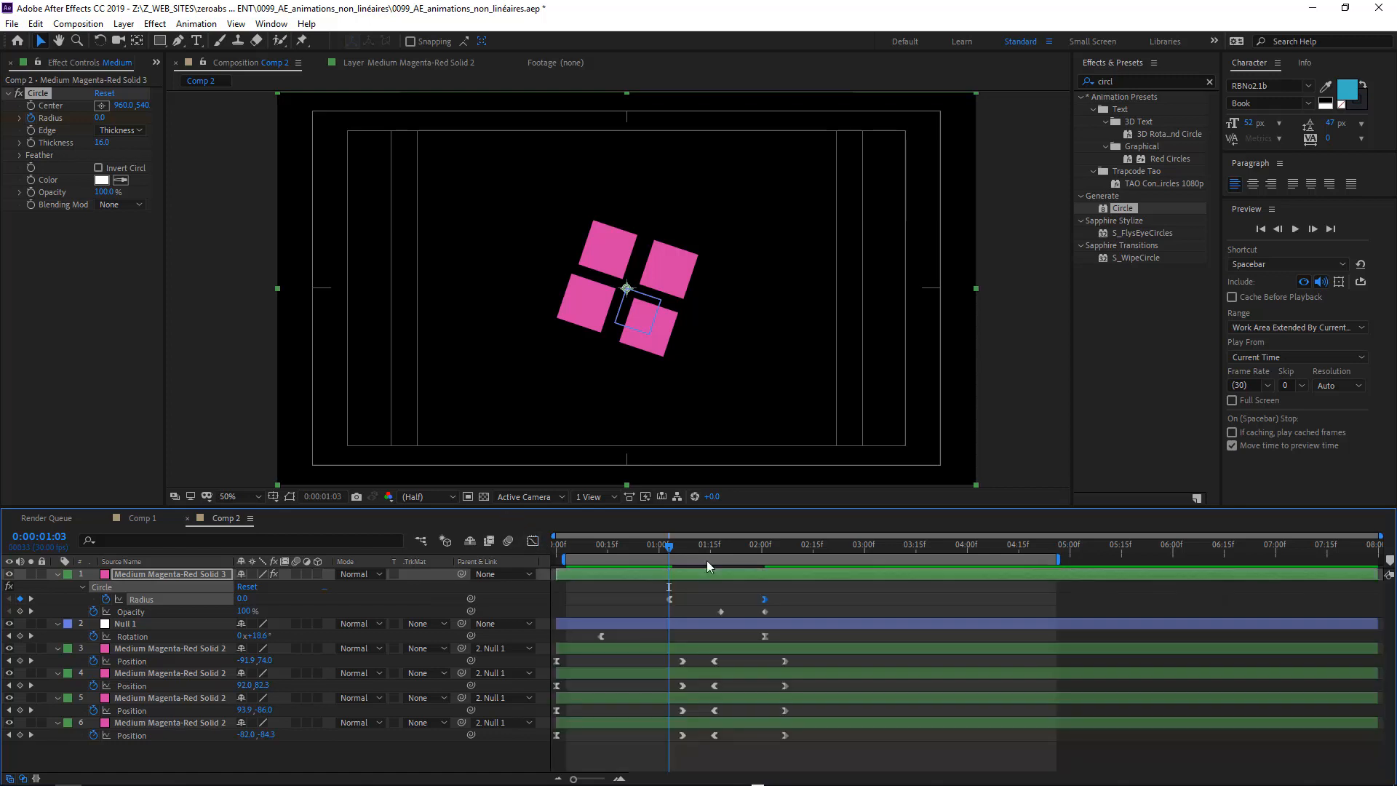
pyautogui.press('space')
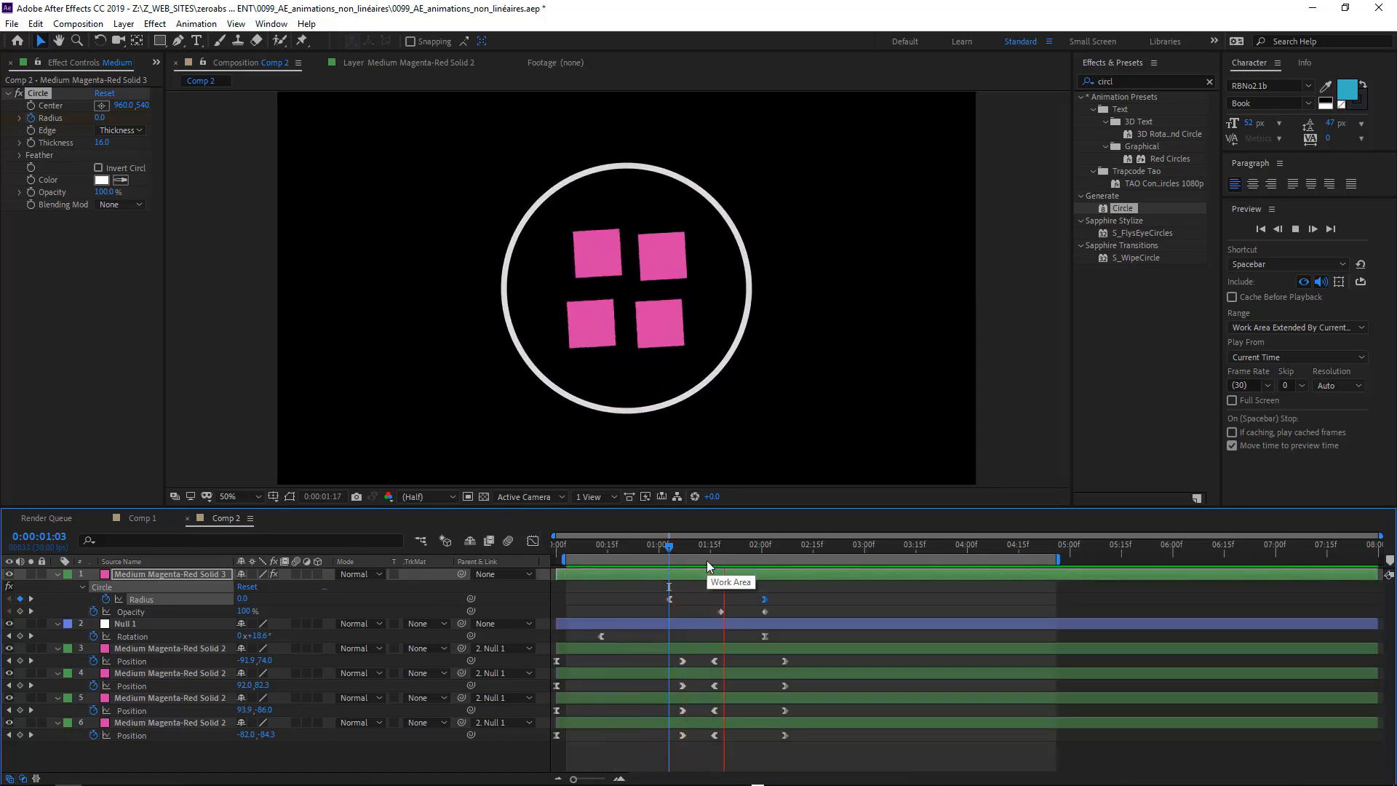
pyautogui.press('space')
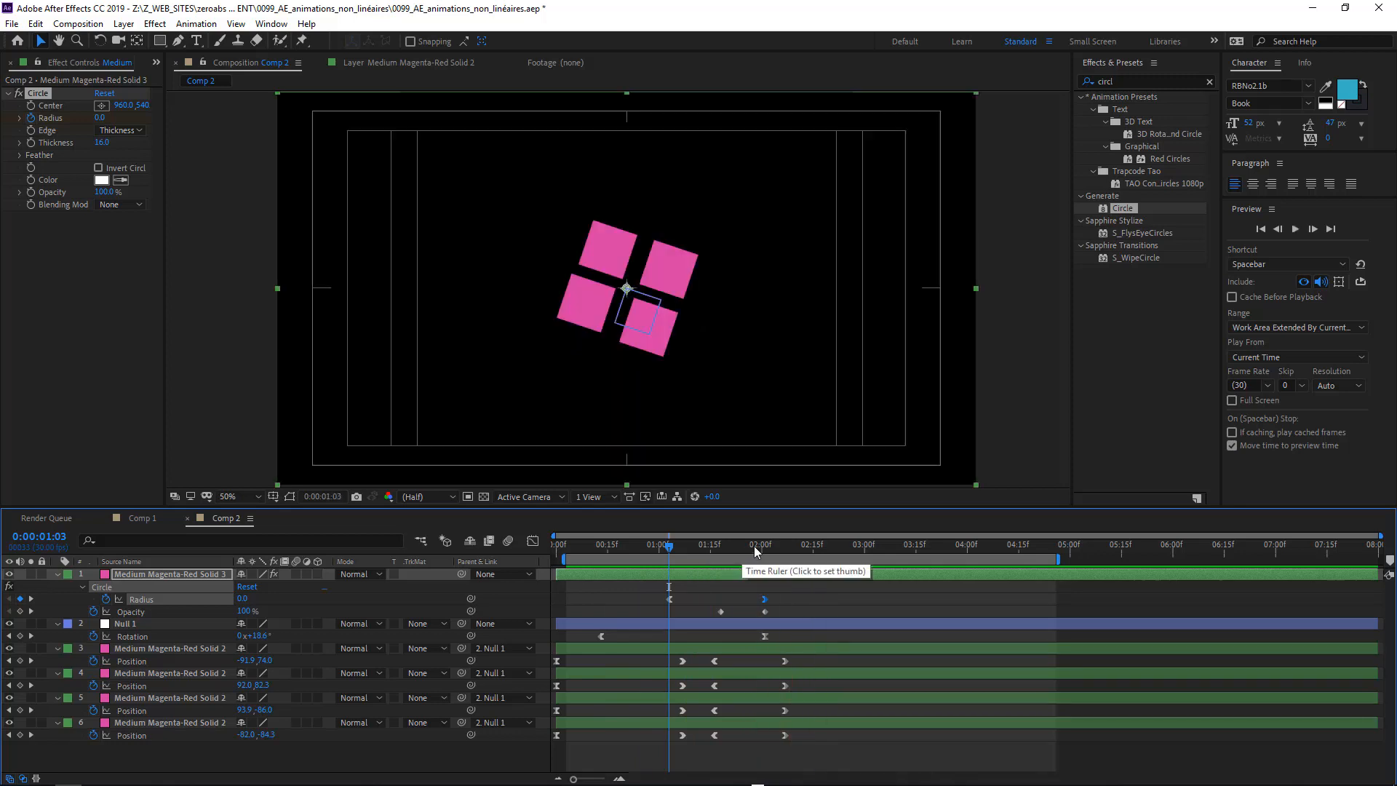
# Step: Move the ring's first Opacity keyframe to 0:00:01:14 and preview the earlier fade
pyautogui.click(727, 574)
pyautogui.click(721, 611)
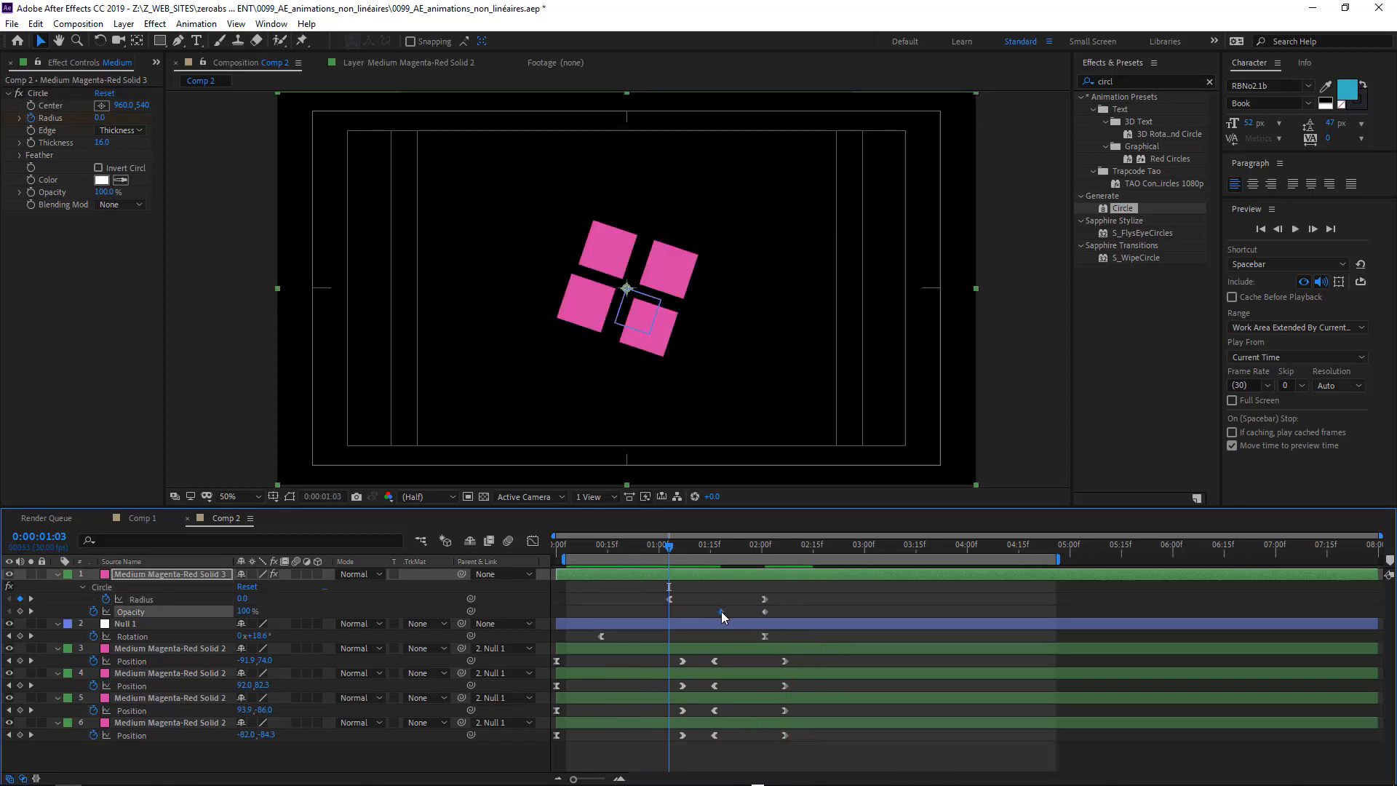
pyautogui.moveTo(722, 611)
pyautogui.mouseDown()
pyautogui.moveTo(672, 617)
pyautogui.moveTo(705, 617)
pyautogui.mouseUp()
pyautogui.press('space')
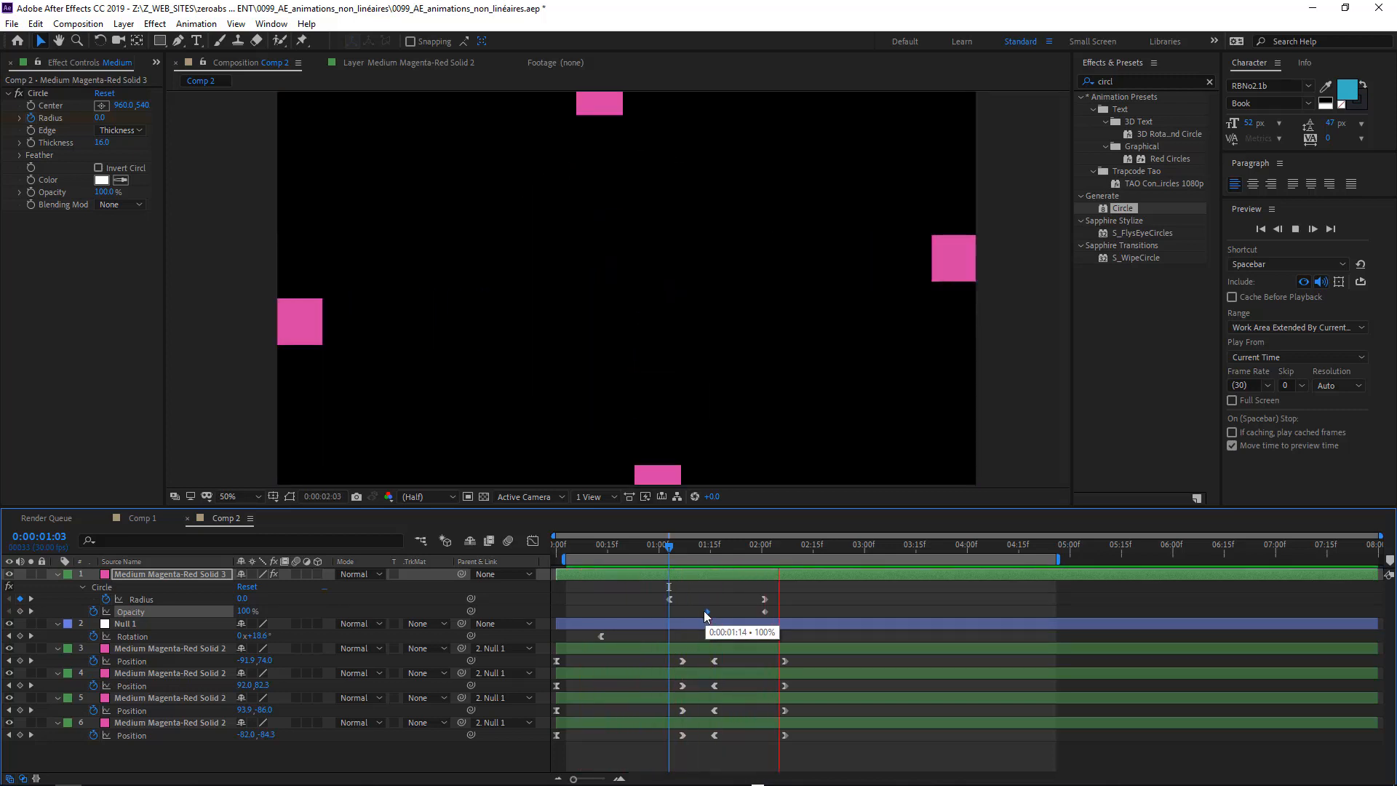
pyautogui.press('space')
# Step: Shift all the ring's keyframes to its layer start, slide the layer to start at about 0:00:00:27, and preview
pyautogui.moveTo(620, 584); pyautogui.dragTo(844, 630)
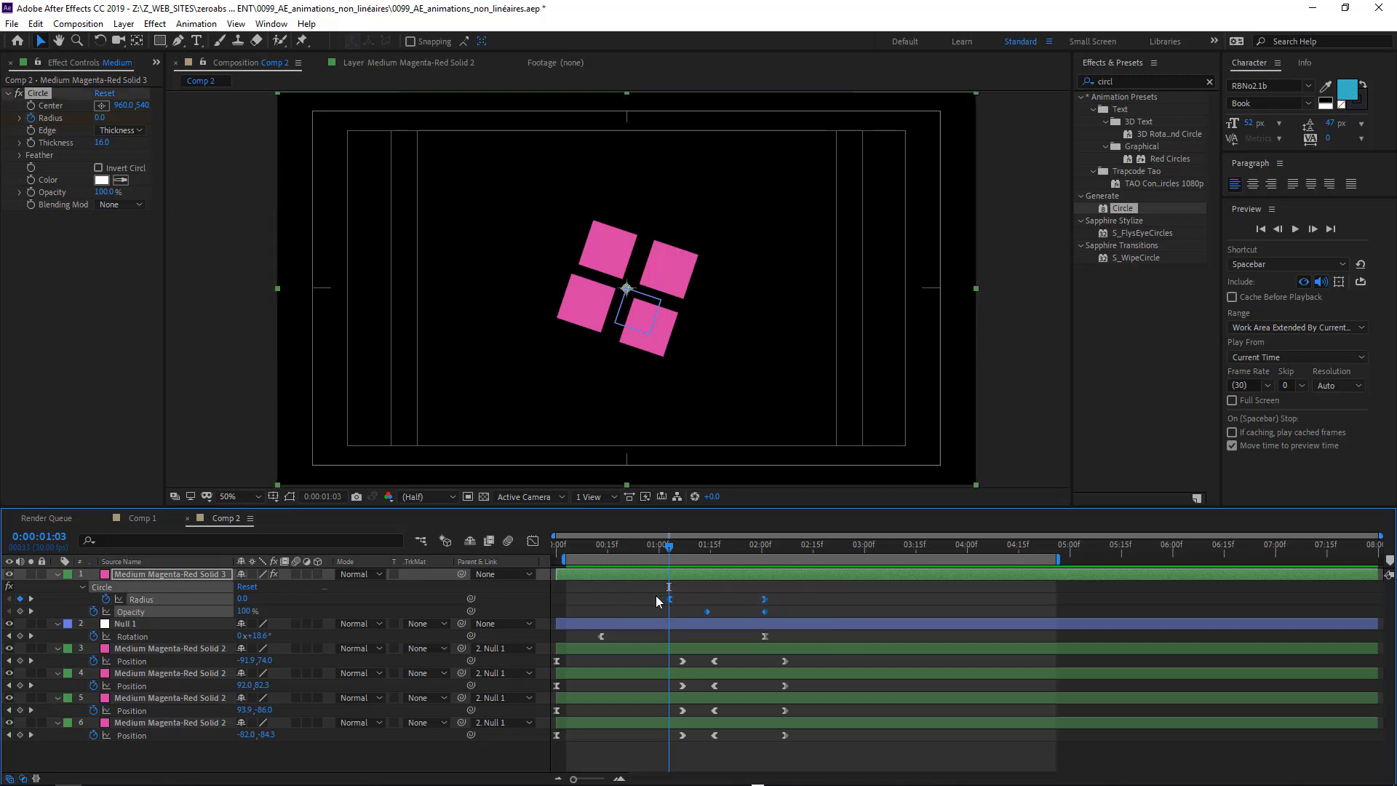
pyautogui.moveTo(669, 598); pyautogui.dragTo(557, 598)
pyautogui.moveTo(630, 574); pyautogui.dragTo(691, 583)
pyautogui.press('space')
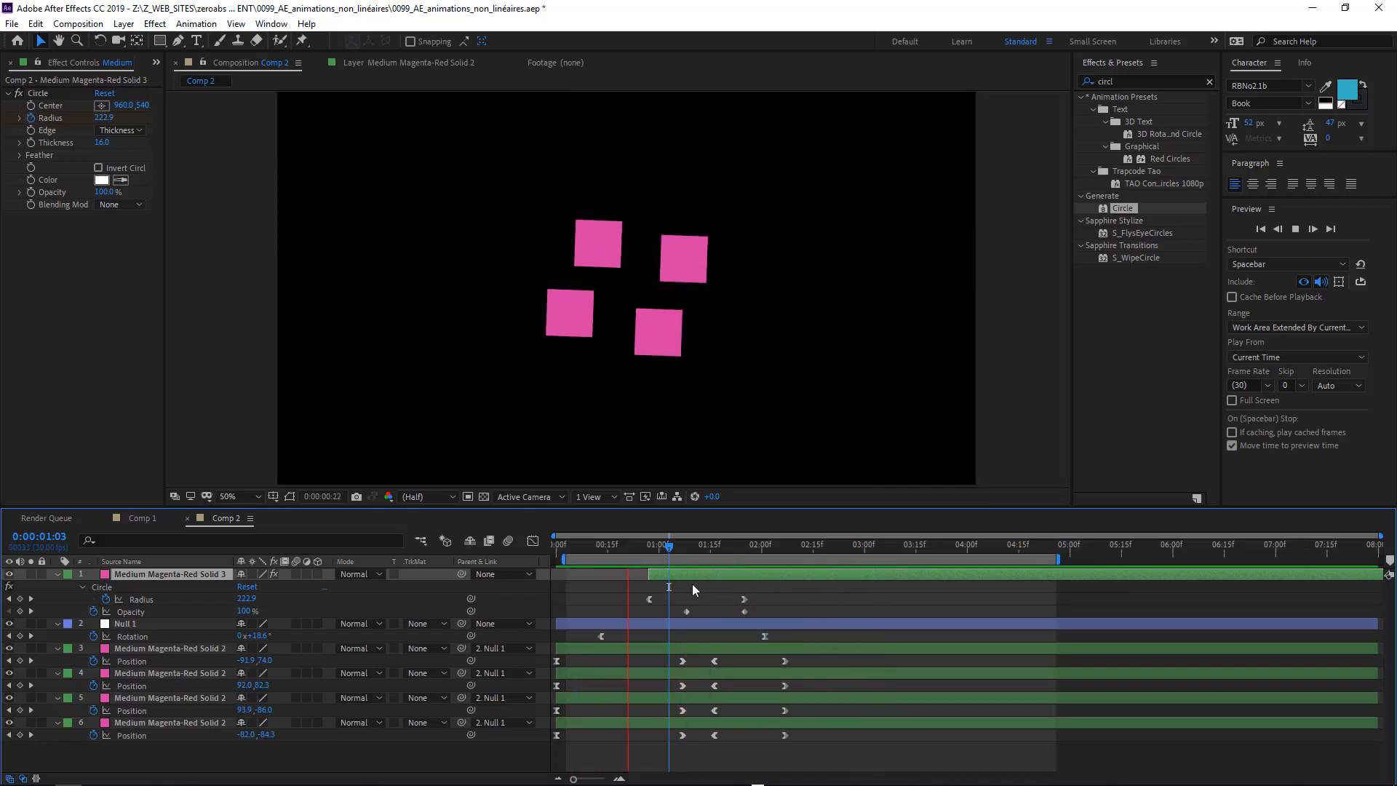
pyautogui.press('space')
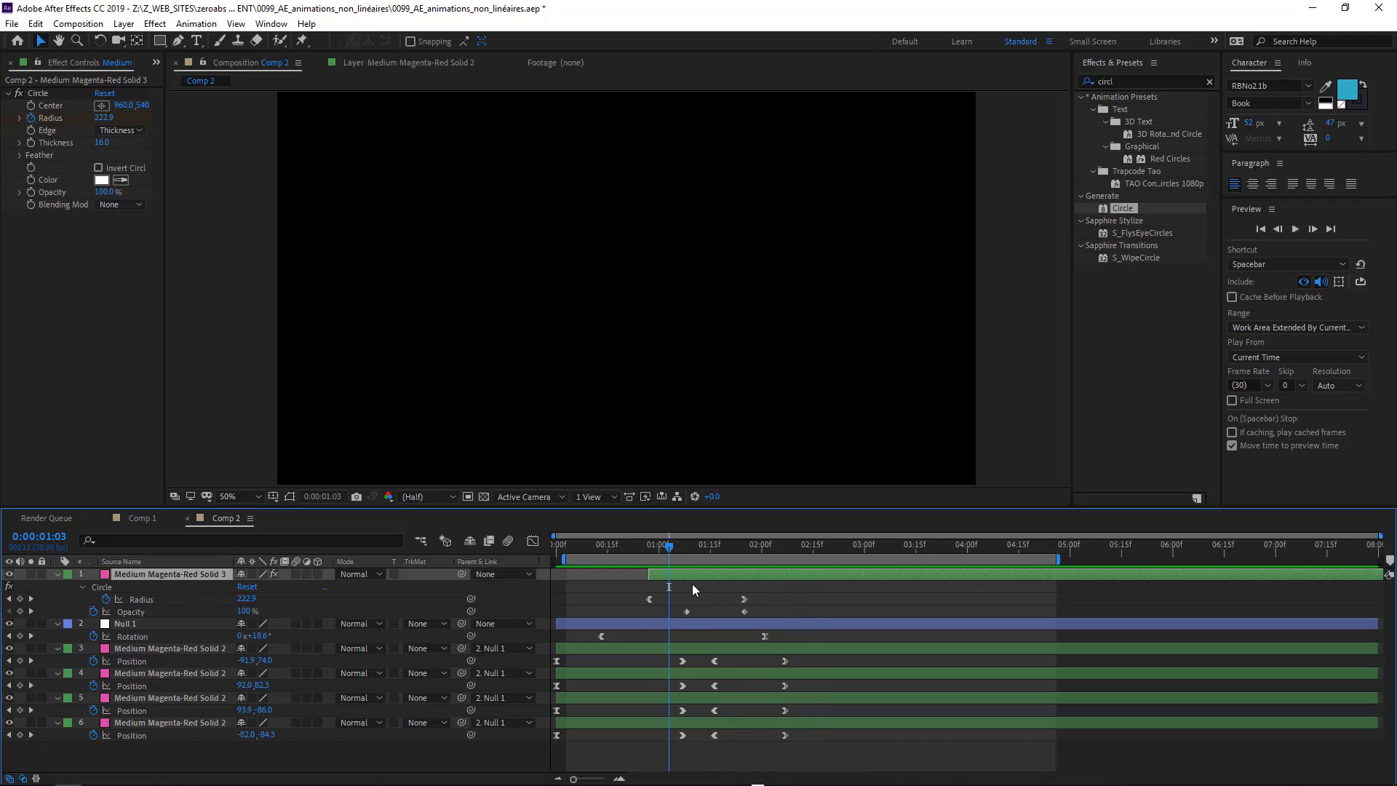
# Step: Bring the ring's final Radius and Opacity keyframes closer, slide the layer to start at about 0:00:01:00, and preview
pyautogui.click(742, 600)
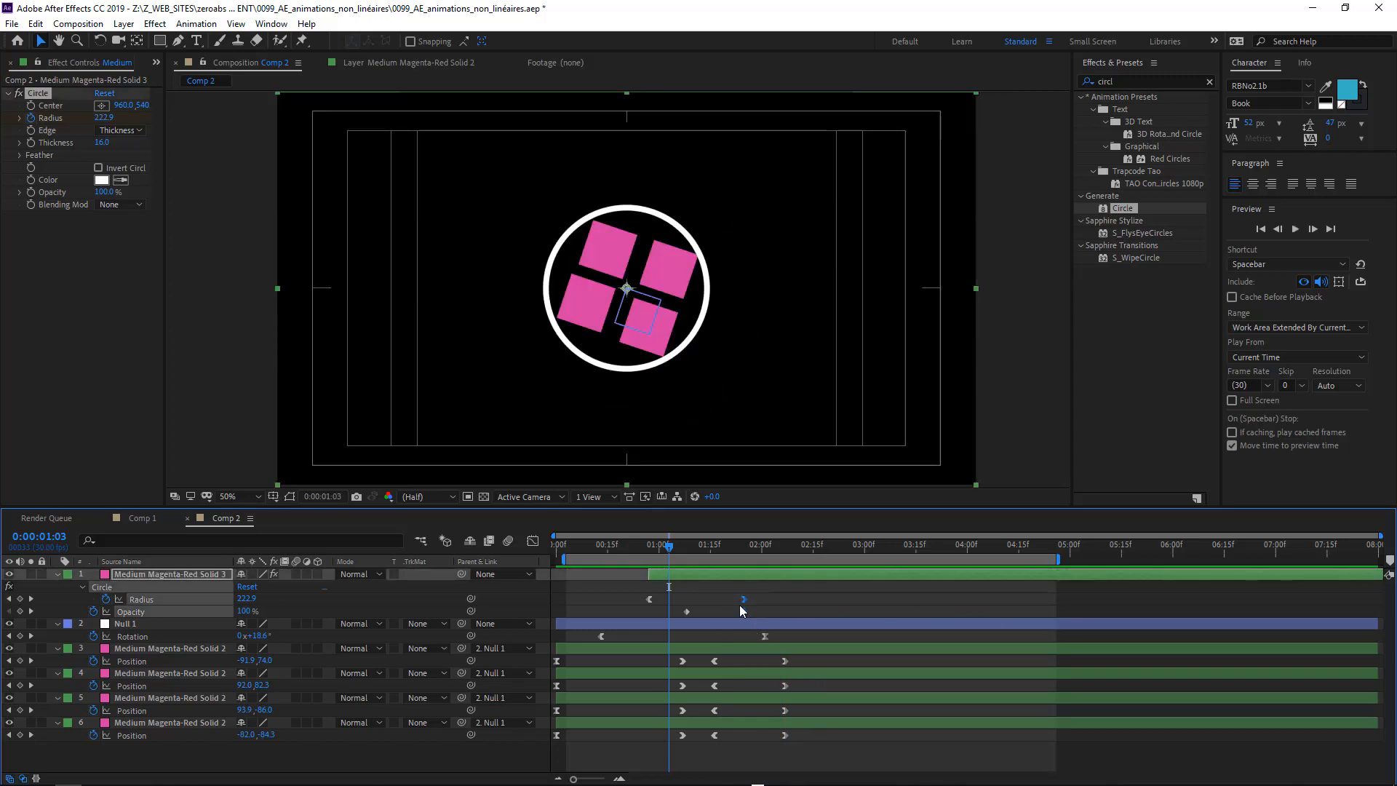
pyautogui.moveTo(742, 600); pyautogui.dragTo(699, 579)
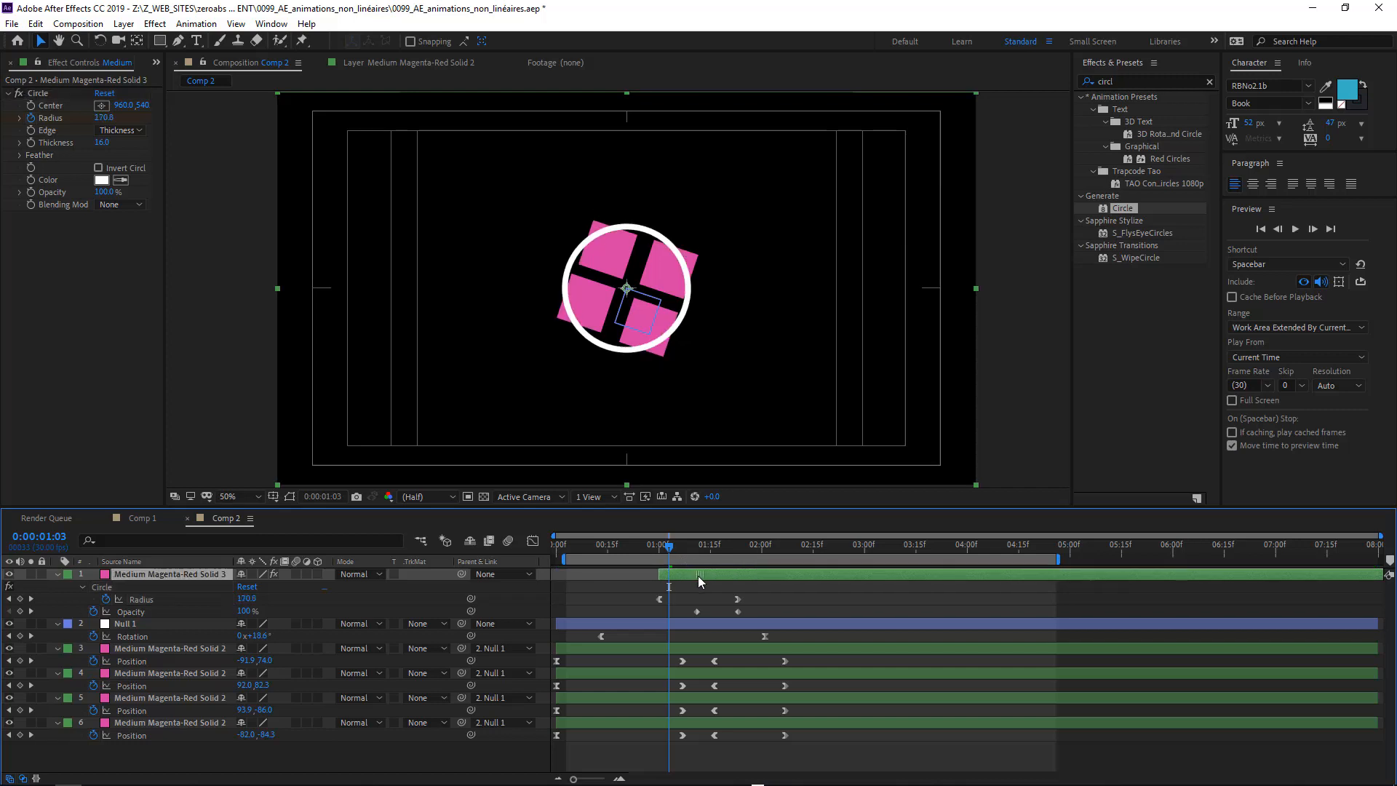
pyautogui.press('space')
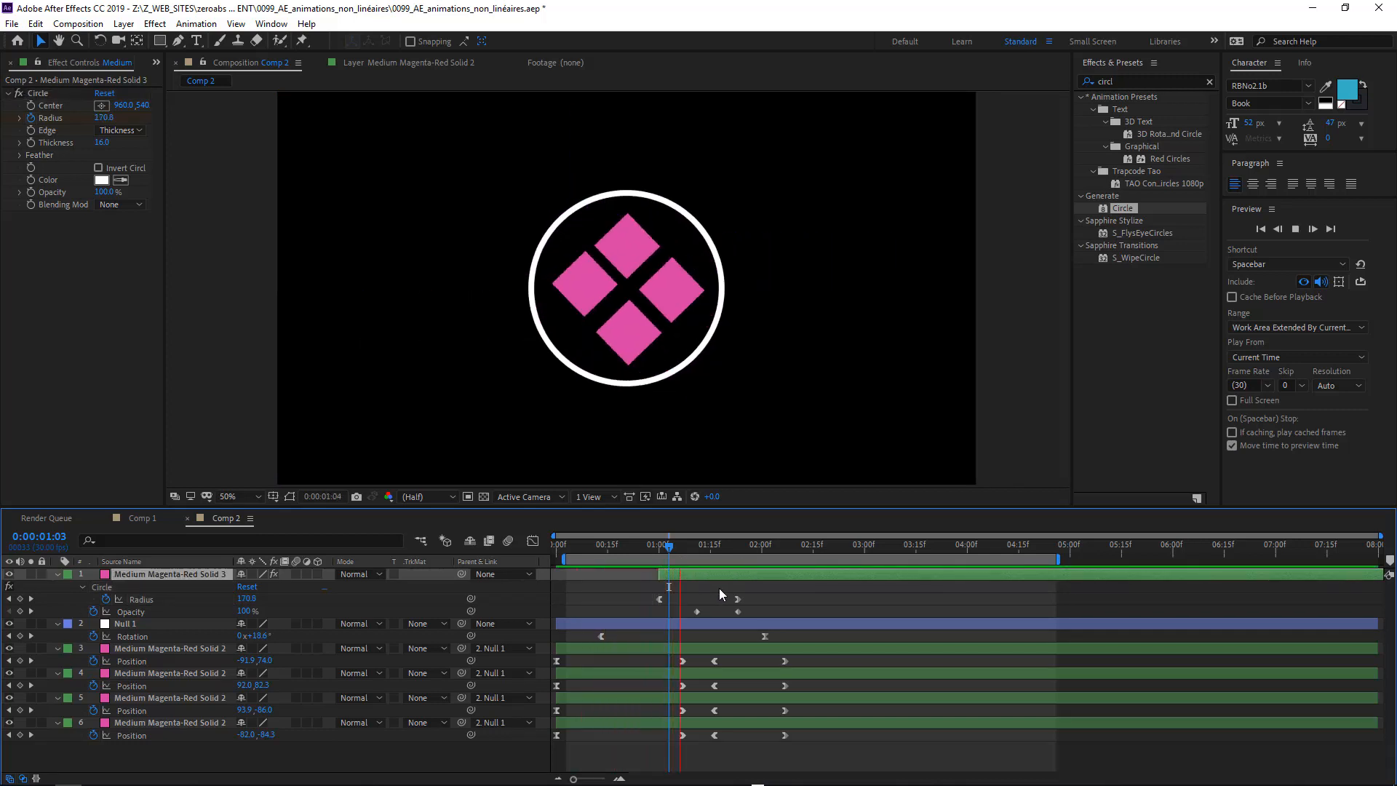
pyautogui.press('space')
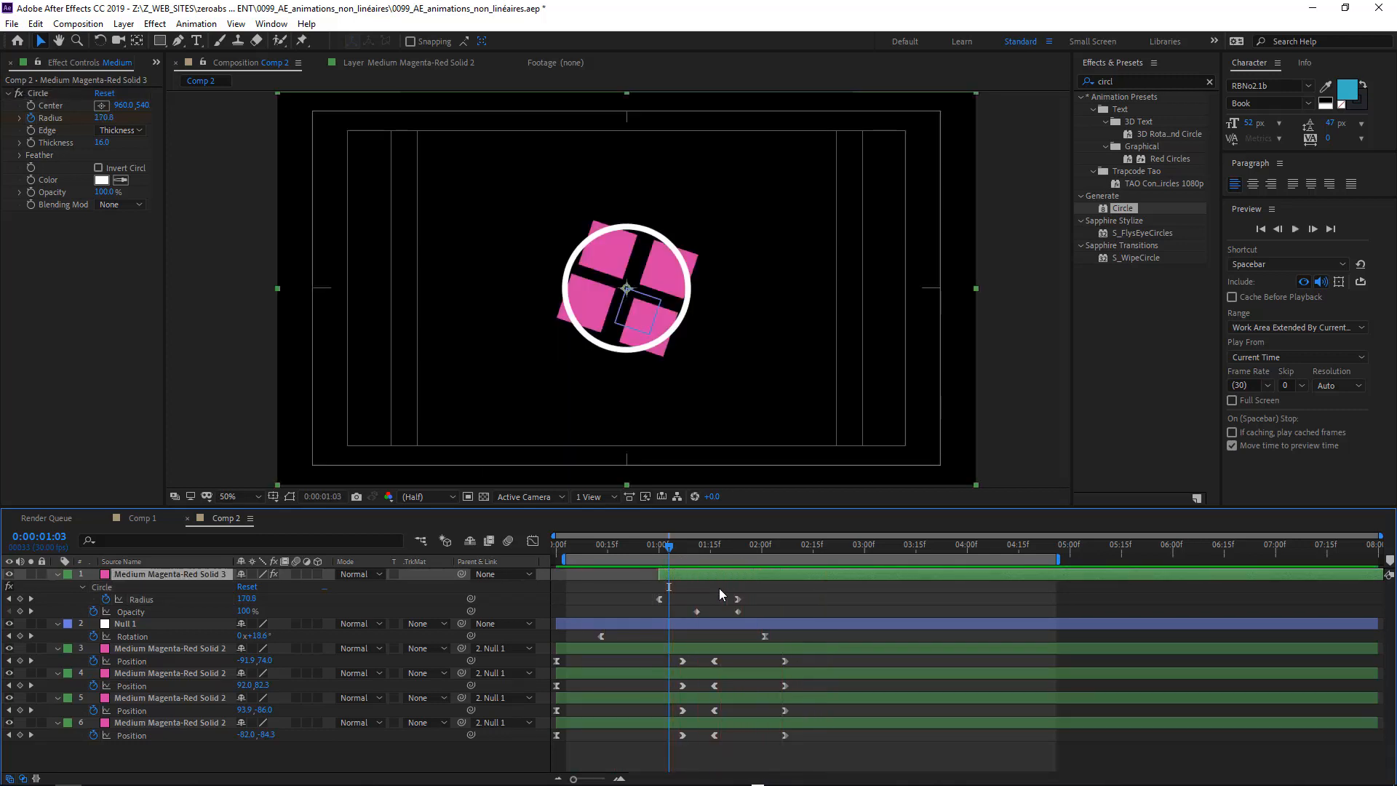
# Step: Trim the end of the ring layer to its last keyframes at 0:00:01:23
pyautogui.click(740, 543)
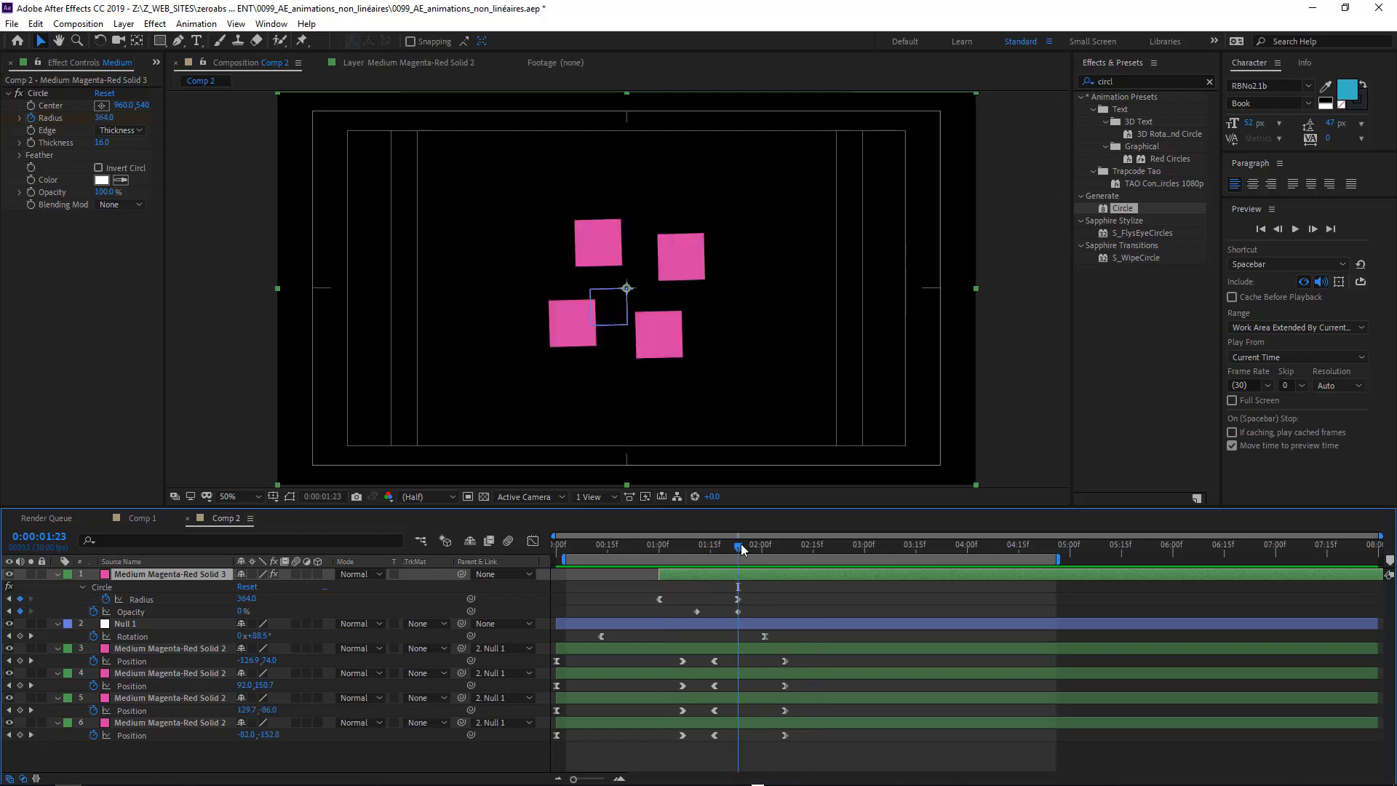
pyautogui.hotkey('alt', ']')
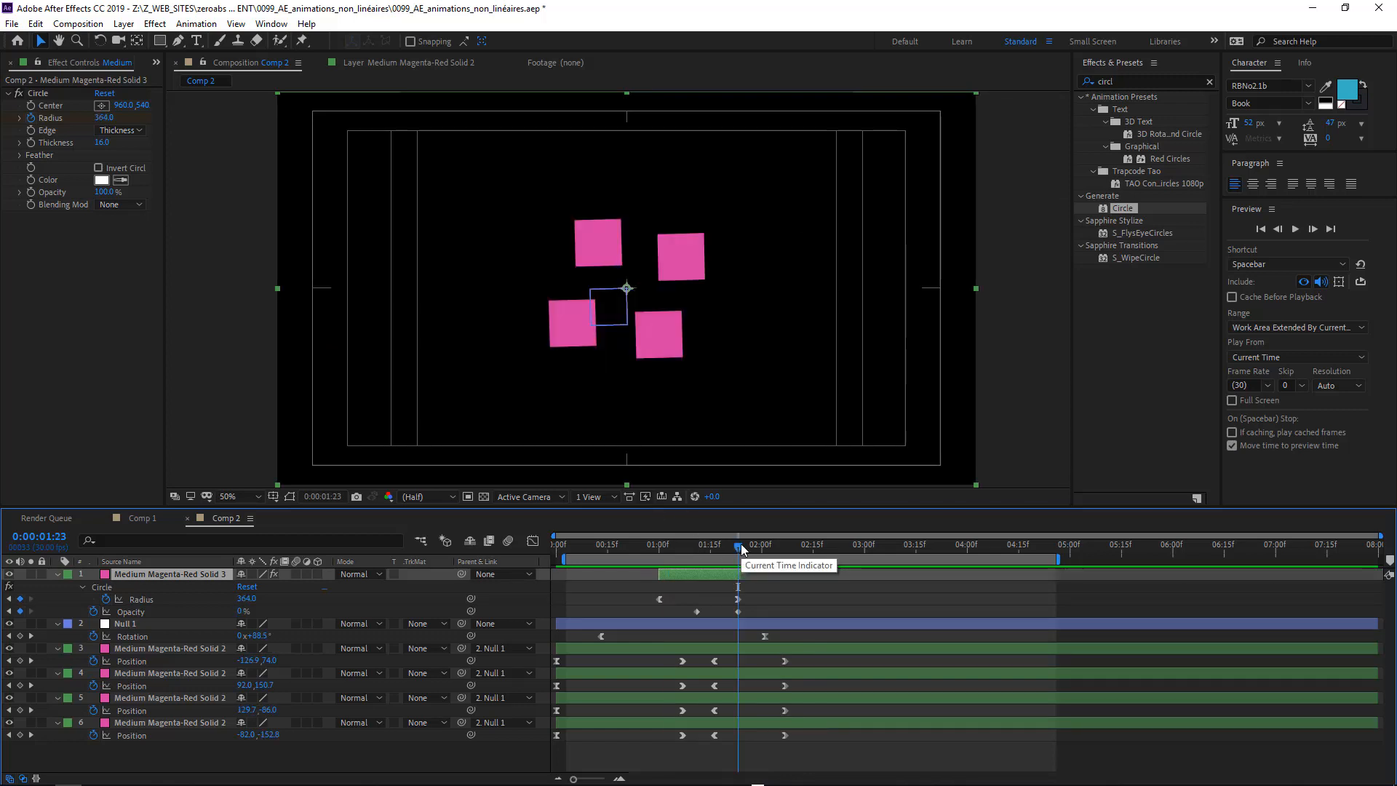